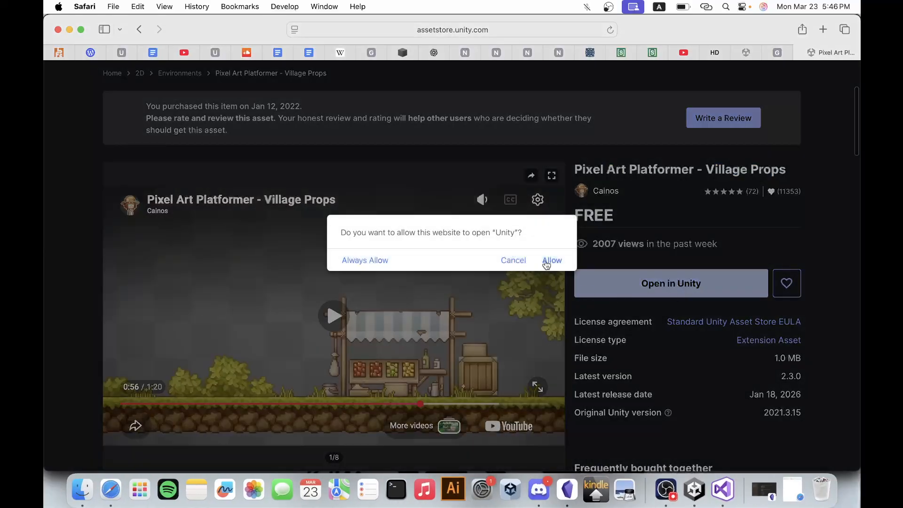
Switch from the Village Props store page to Unity and close the Package Manager.
click(553, 262)
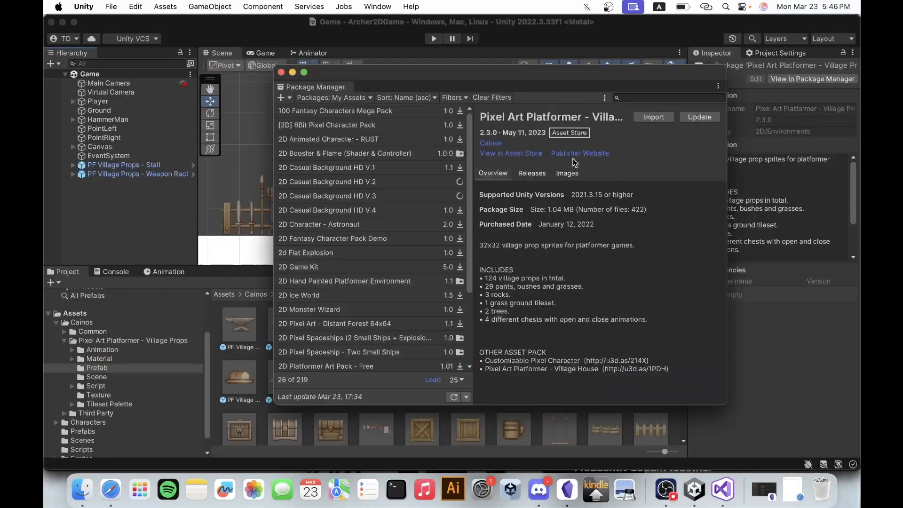
click(281, 72)
Open the Prefab folder of Pixel Art Platformer - Village Props under Cainos and look through its prop prefabs.
click(91, 323)
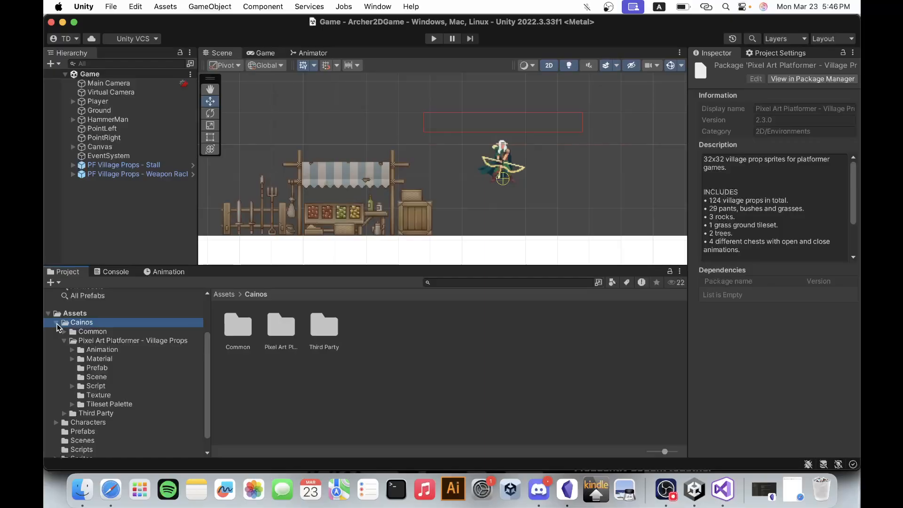
click(57, 325)
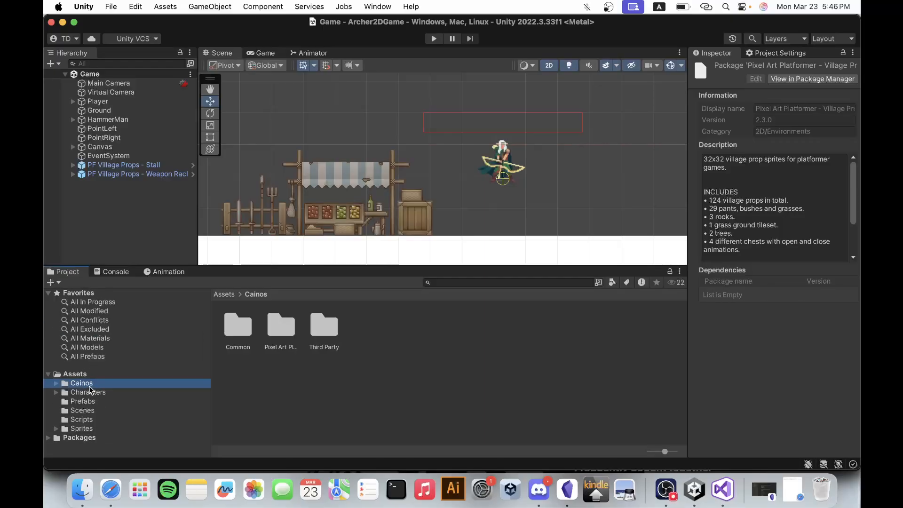
double_click(282, 325)
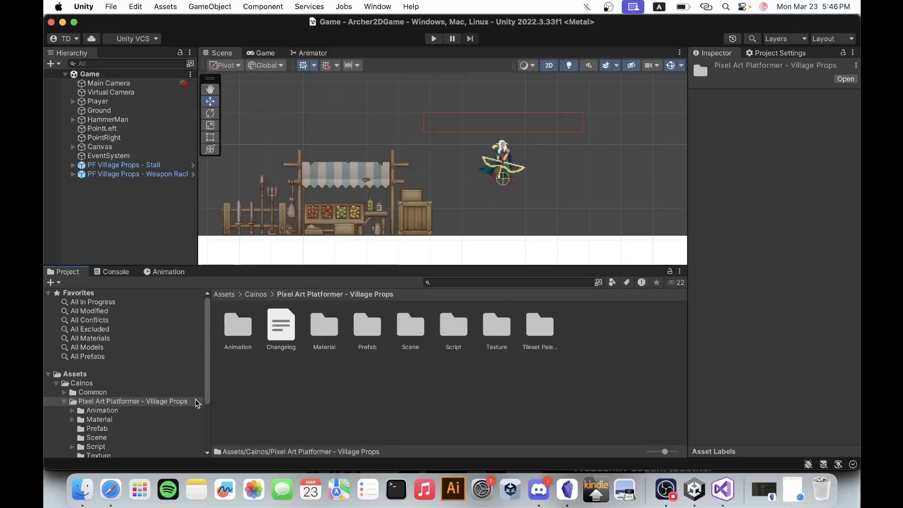
double_click(367, 325)
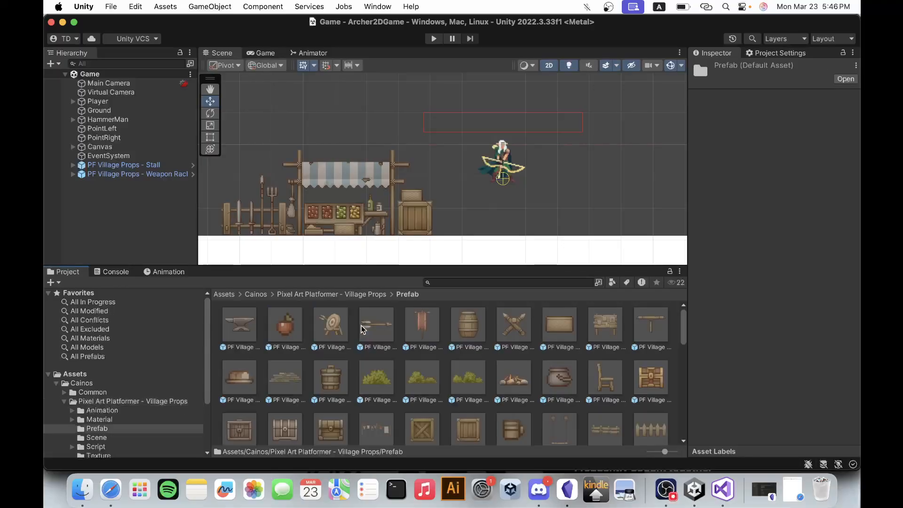
scroll(629, 375, down, 1)
scroll(629, 375, down, 8)
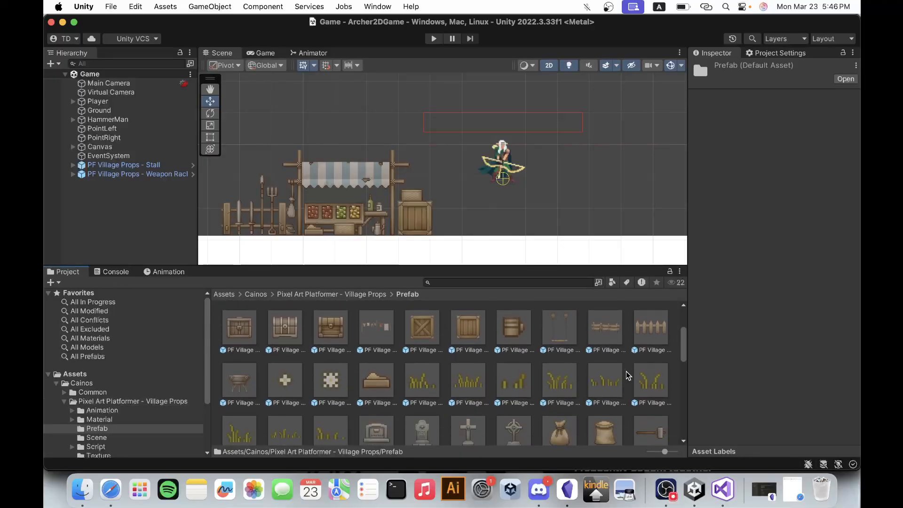
scroll(628, 375, down, 4)
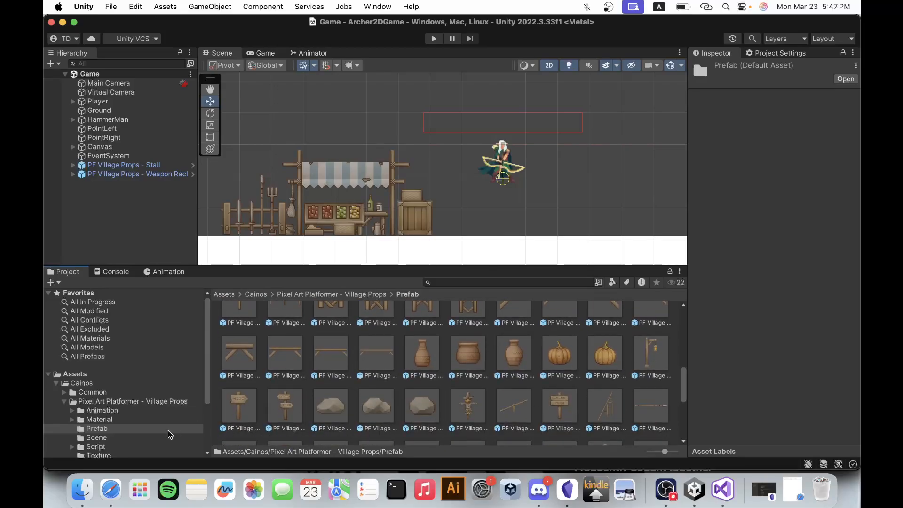
scroll(170, 432, down, 1)
Open SC Demo Scene - Village Props from the asset's Scene folder and examine the props laid out in it.
click(136, 421)
double_click(238, 325)
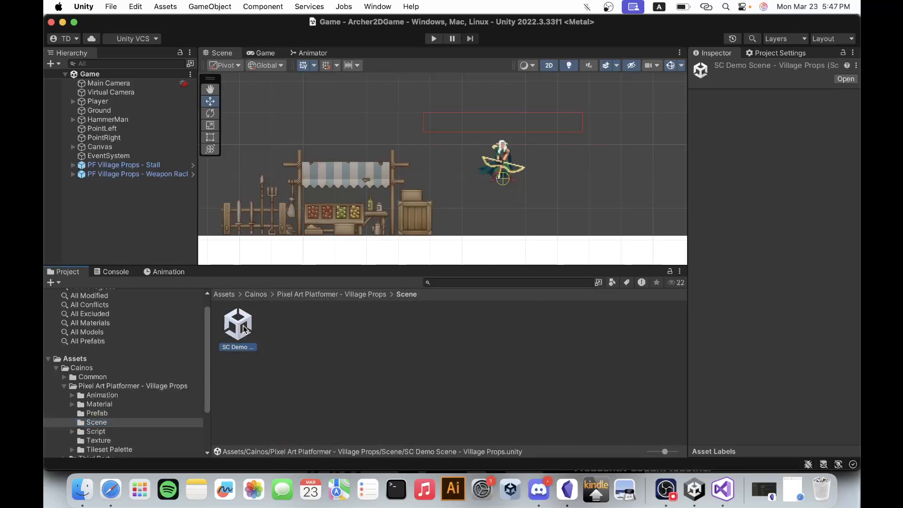
scroll(489, 220, down, 5)
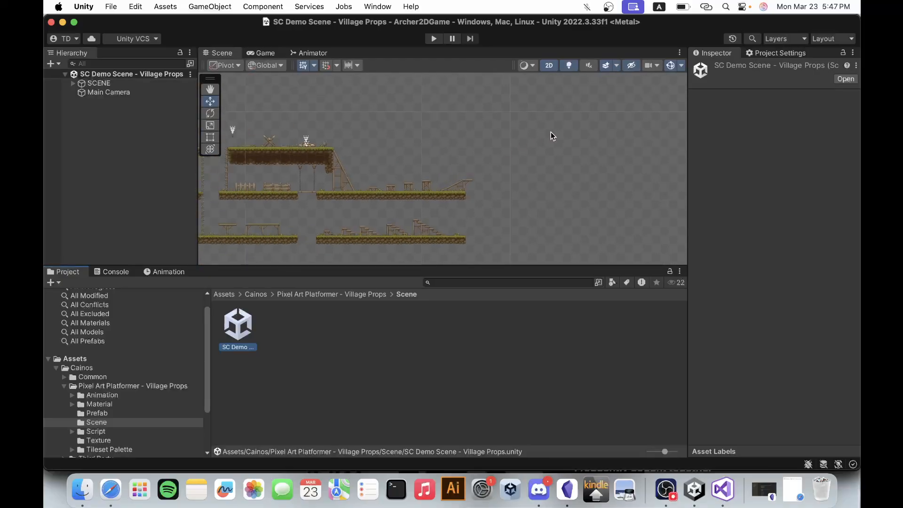
scroll(447, 154, down, 3)
scroll(526, 177, down, 2)
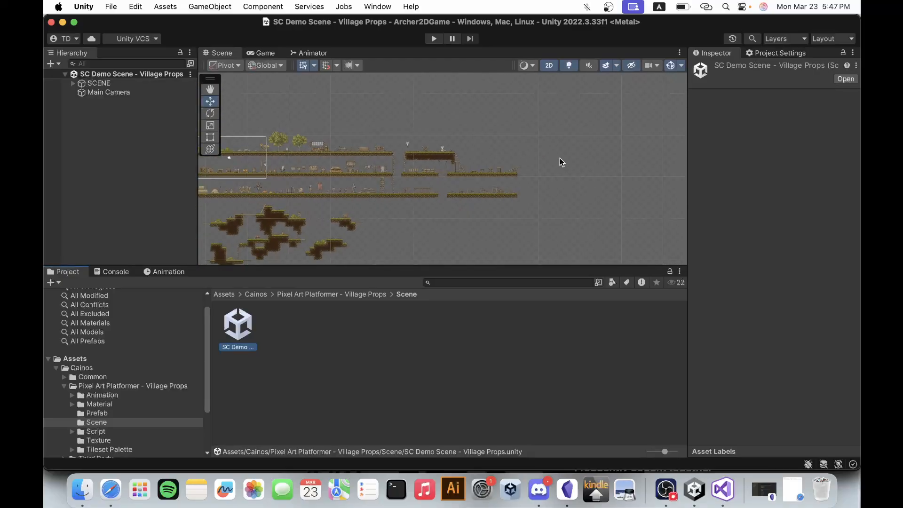
scroll(559, 158, up, 6)
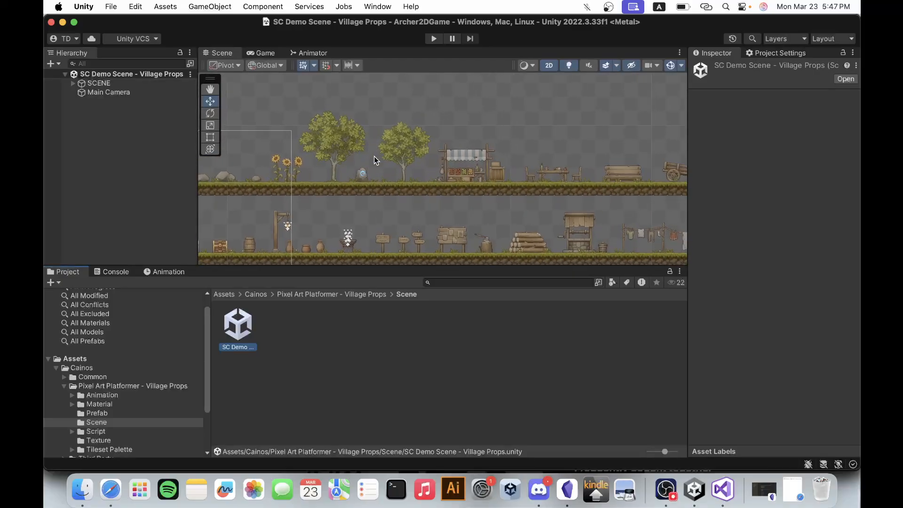
scroll(374, 157, down, 5)
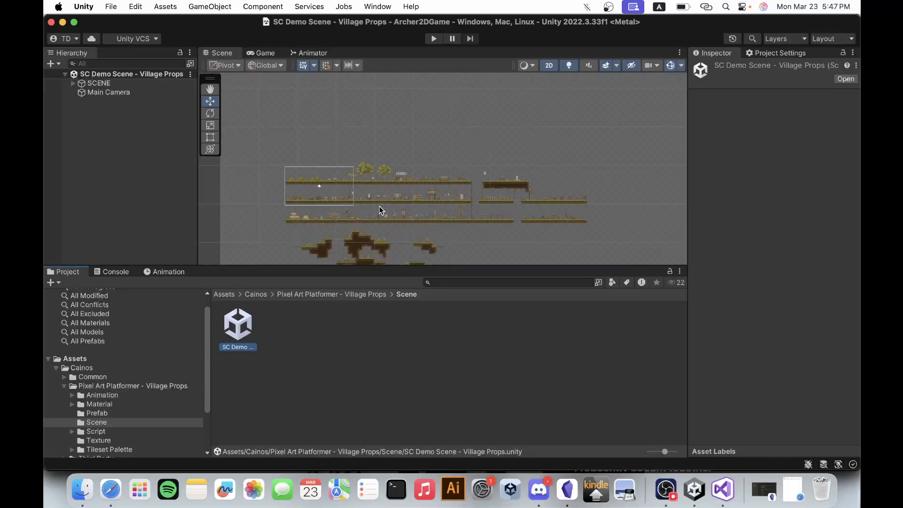
scroll(430, 222, up, 6)
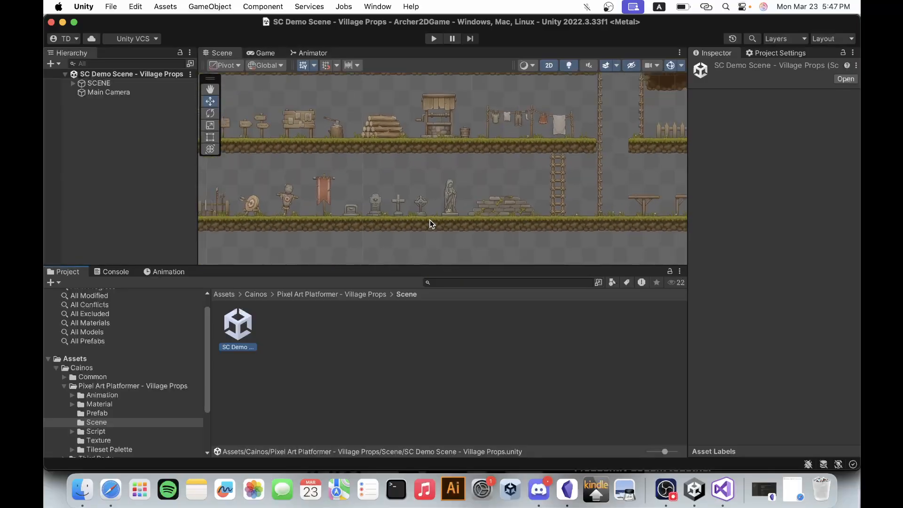
scroll(430, 221, down, 5)
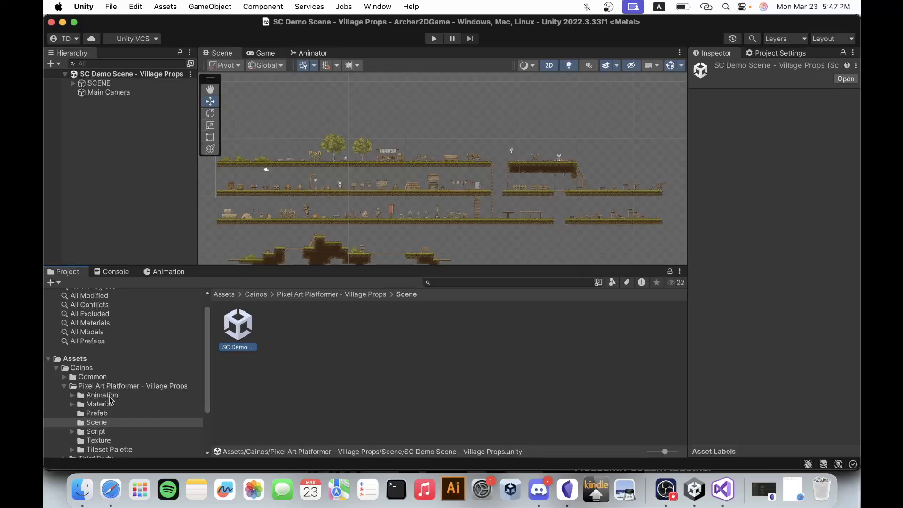
Reopen the Game scene from the project's Scenes folder.
click(87, 368)
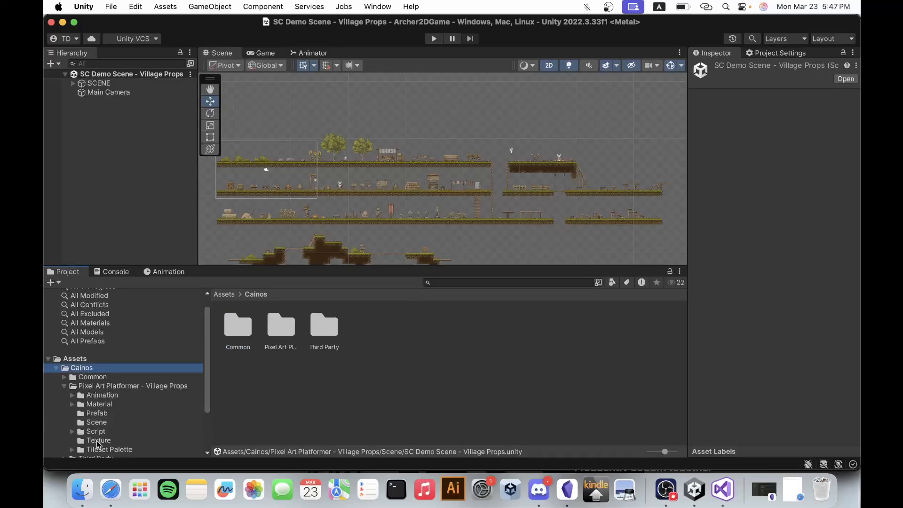
scroll(99, 444, down, 3)
click(91, 423)
click(240, 326)
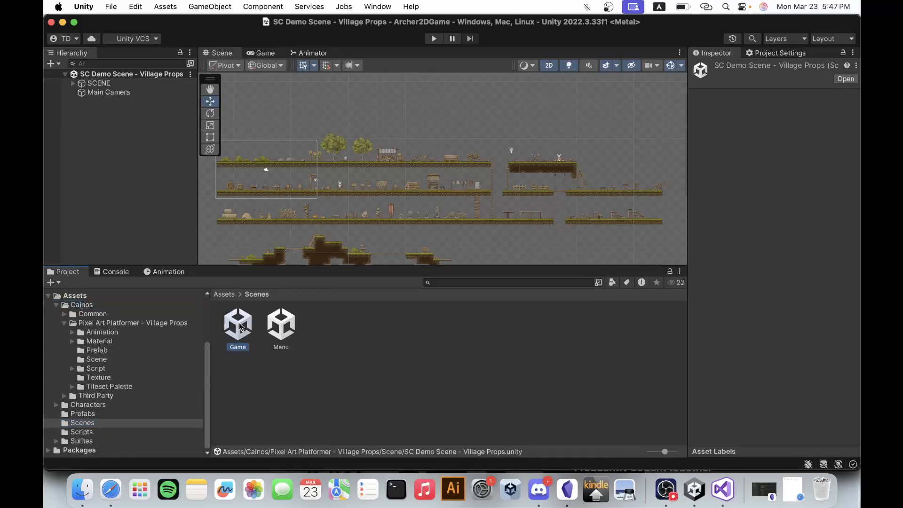
double_click(240, 326)
Return to the Village Props Prefab folder and look through its prefabs for the stall and weapon rack.
scroll(126, 373, up, 2)
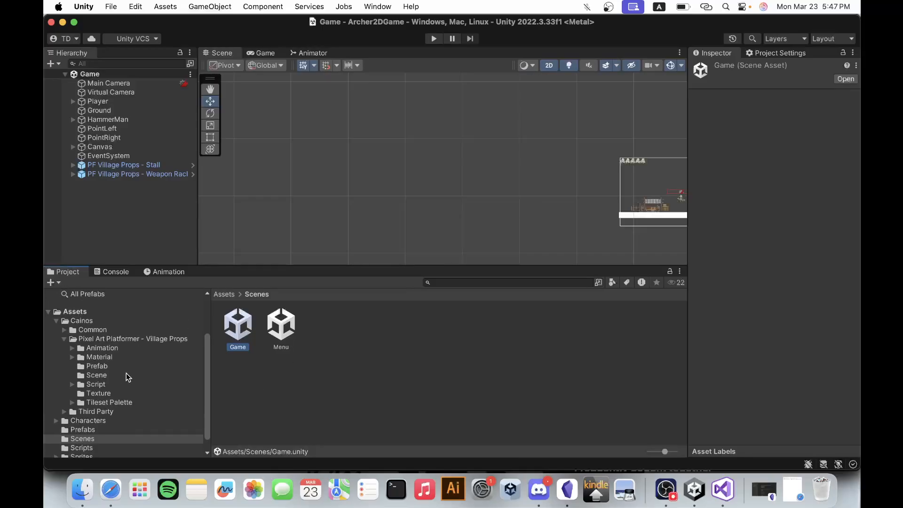
click(124, 366)
scroll(512, 436, down, 3)
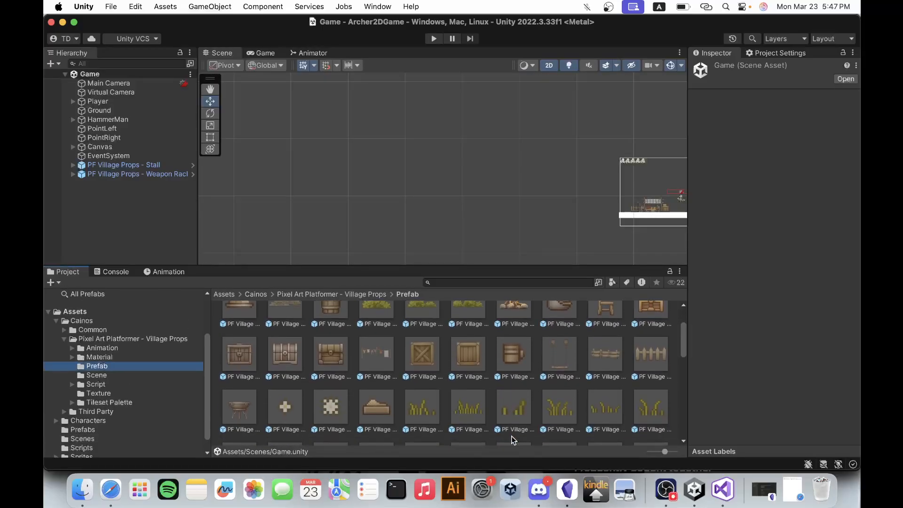
scroll(511, 436, down, 5)
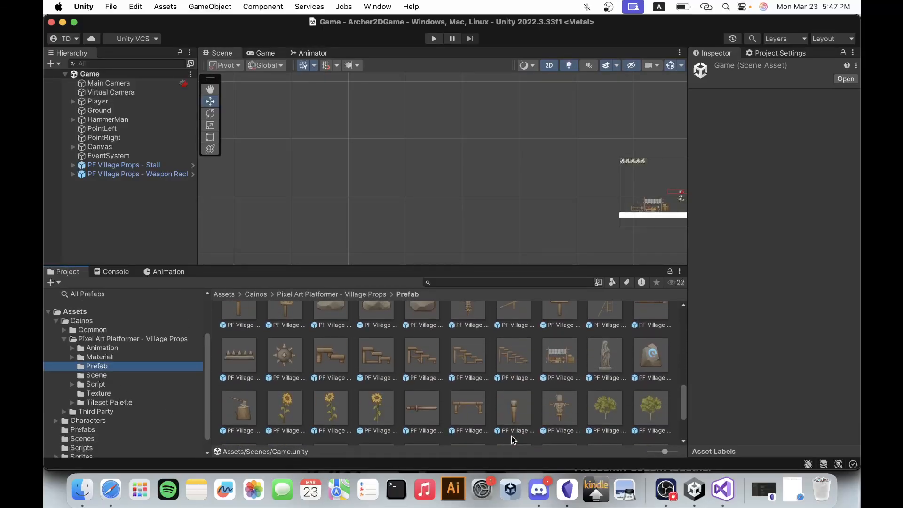
scroll(512, 437, down, 5)
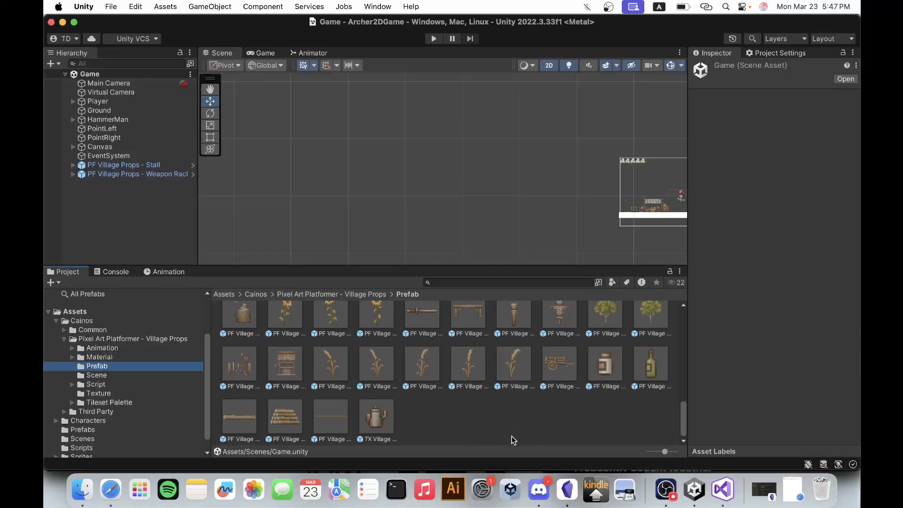
scroll(511, 436, up, 5)
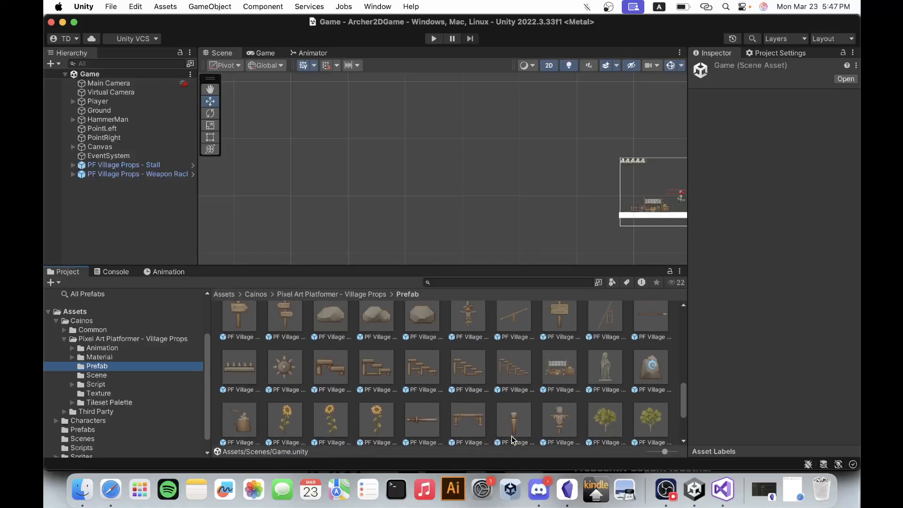
scroll(512, 436, up, 1)
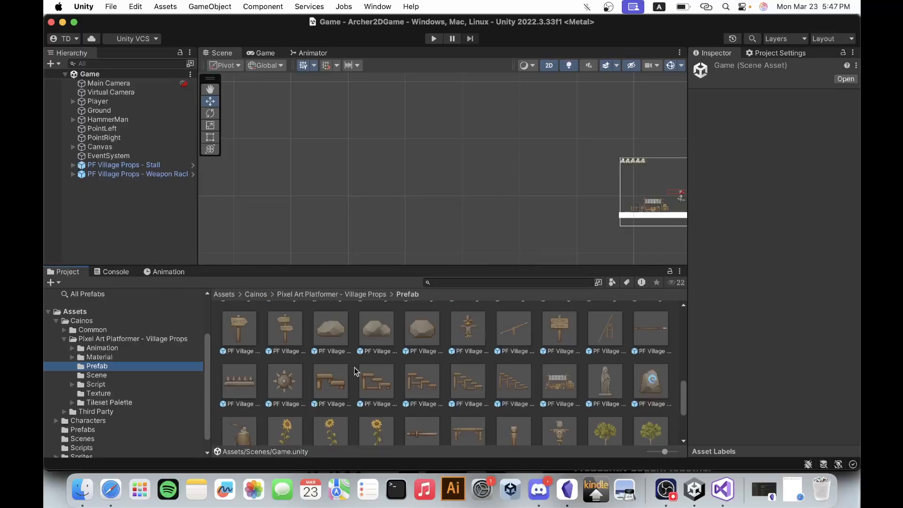
mouse_move(559, 382)
mouse_down()
mouse_move(371, 150)
mouse_move(537, 352)
mouse_move(544, 382)
mouse_move(558, 382)
mouse_up()
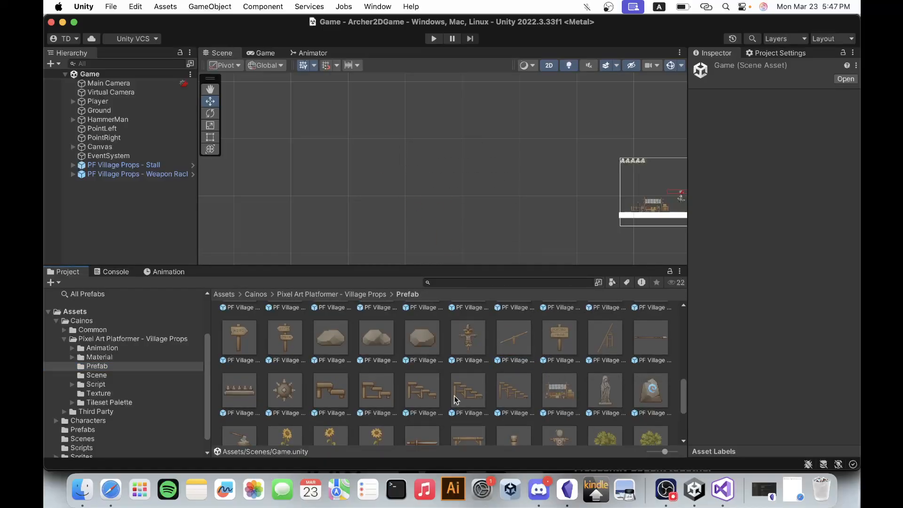
scroll(455, 397, down, 6)
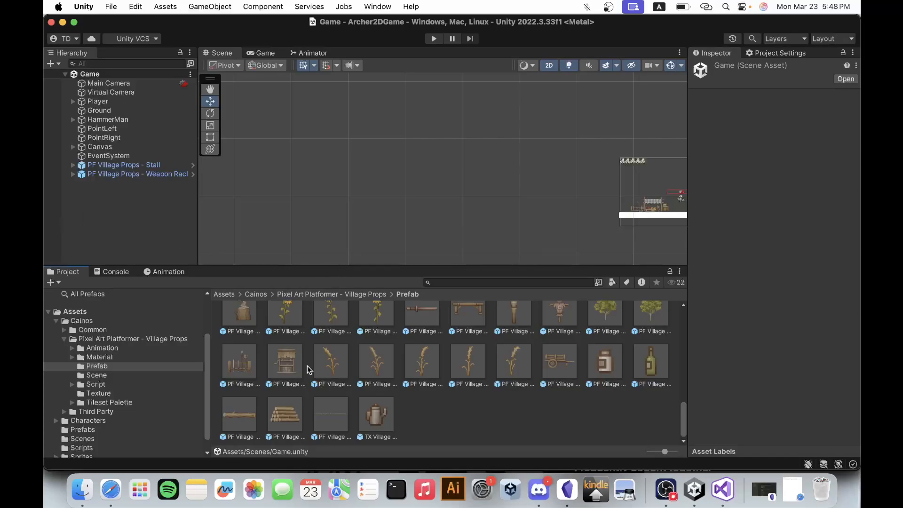
Place an extra Weapon Rack prefab in the empty area of the Game scene and delete it.
drag(241, 360, 515, 191)
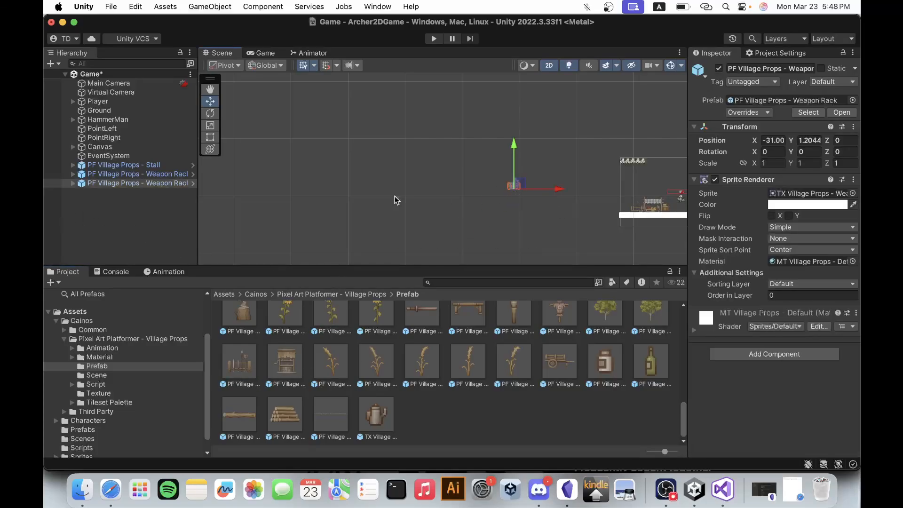
key(super+BackSpace)
Create an empty game object named Shop and move it between the weapon rack and stall, at about X -7.76, Y -2.12.
double_click(125, 165)
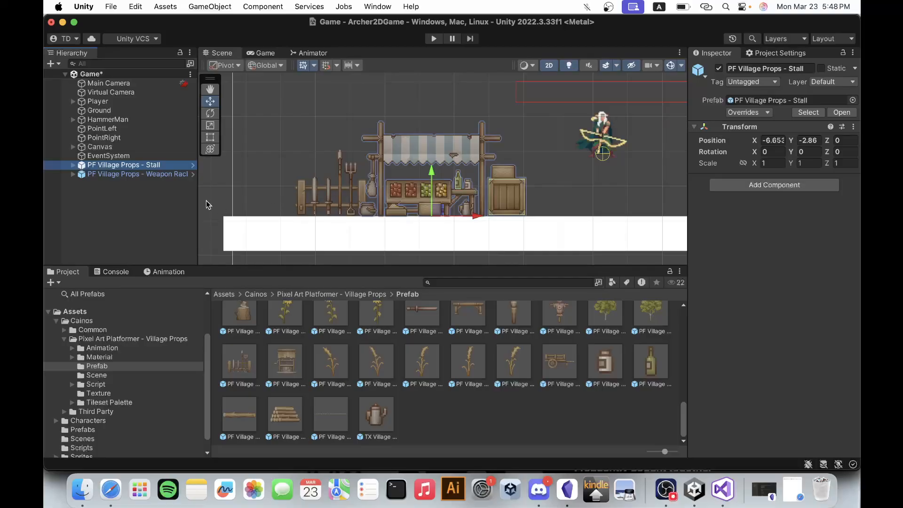
shift+click(114, 175)
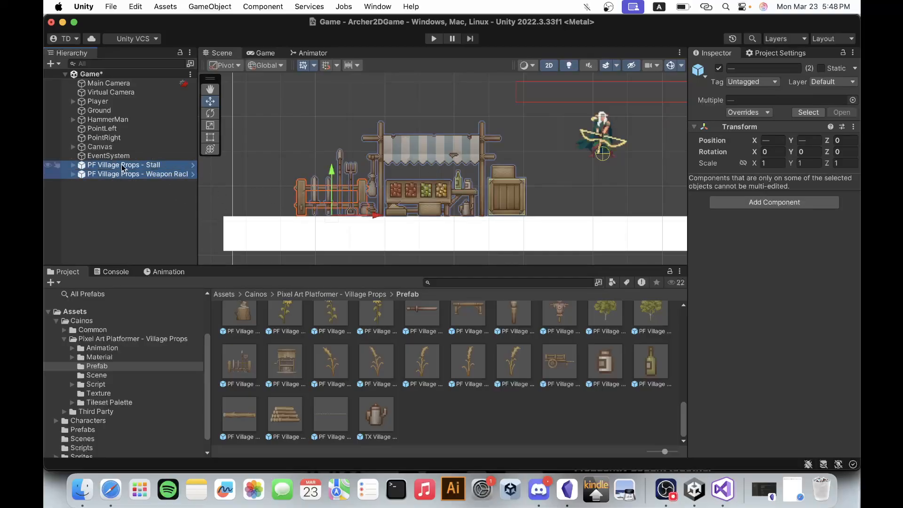
click(135, 196)
right_click(135, 196)
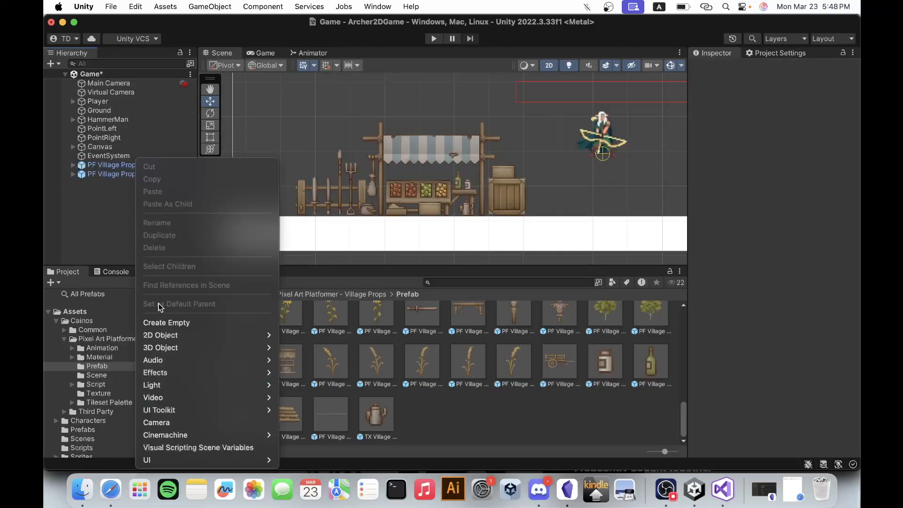
click(170, 323)
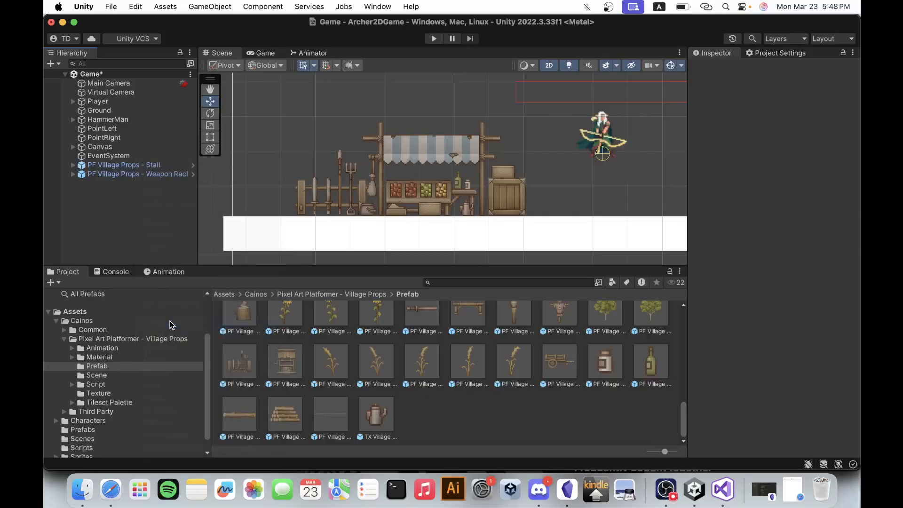
text(Shop)
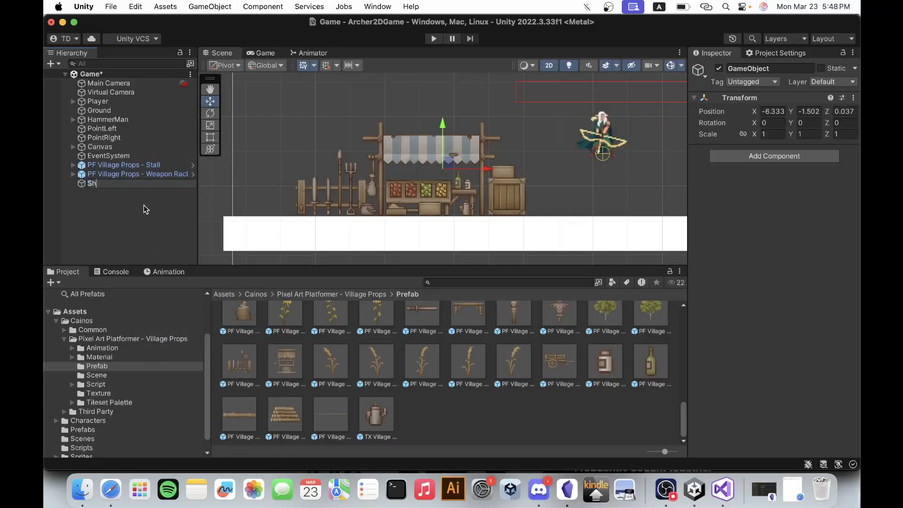
key(Return)
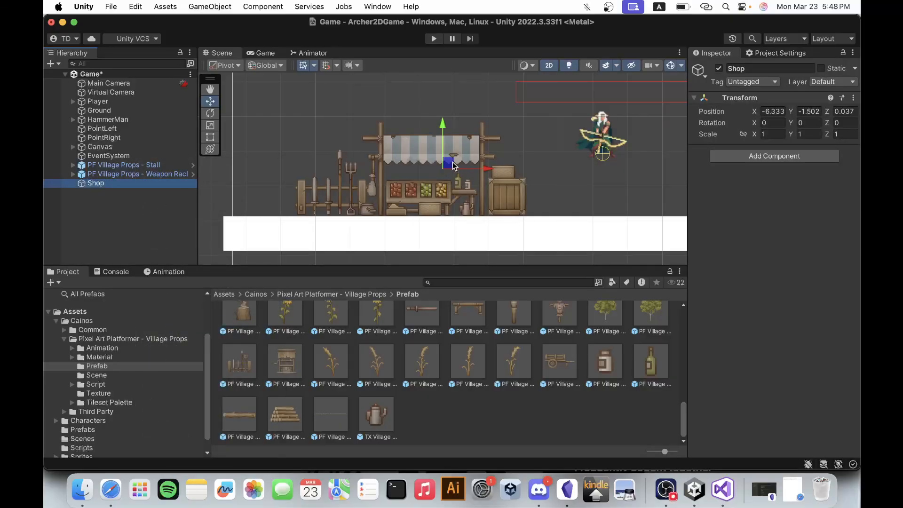
drag(453, 164, 403, 186)
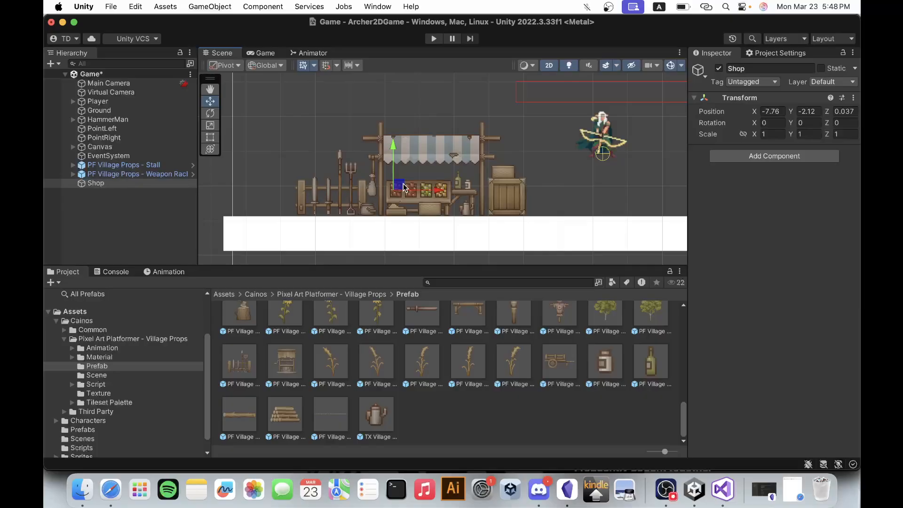
Make the PF Village Props Stall and Weapon Rack objects children of Shop.
click(136, 165)
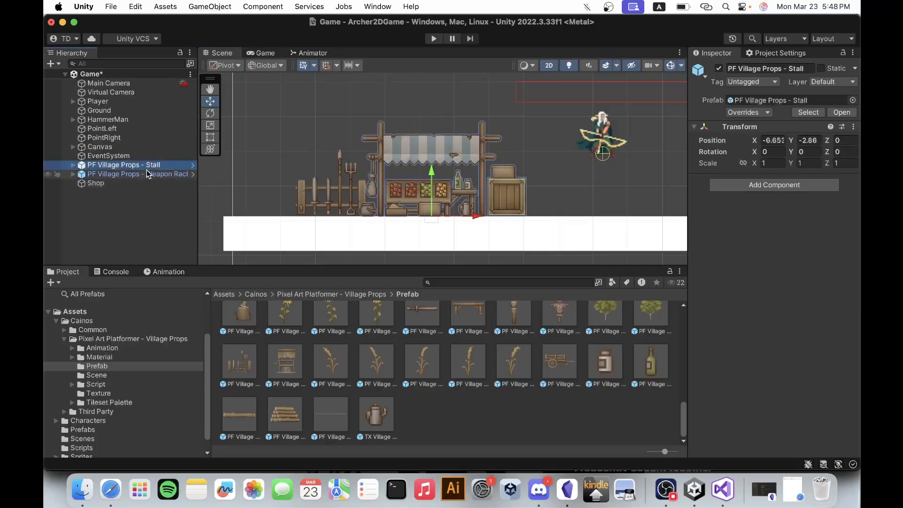
shift+click(145, 174)
drag(145, 174, 114, 186)
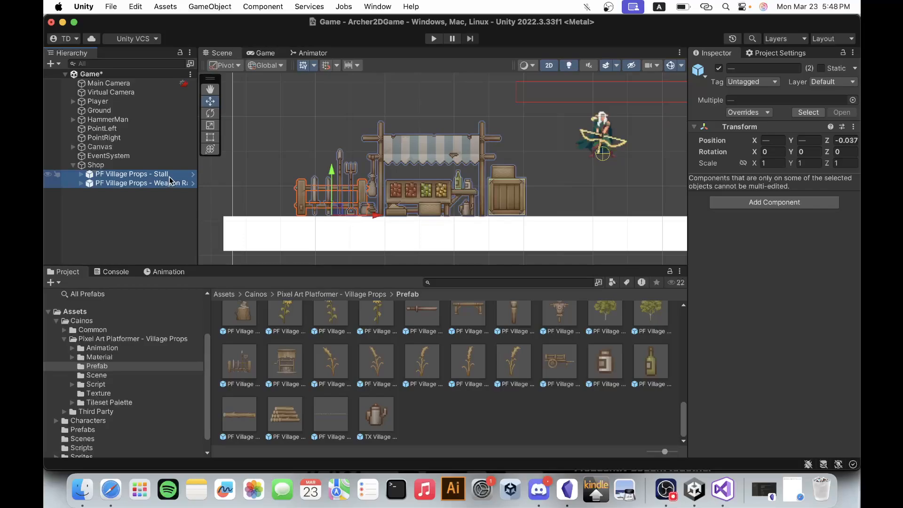
scroll(455, 163, up, 2)
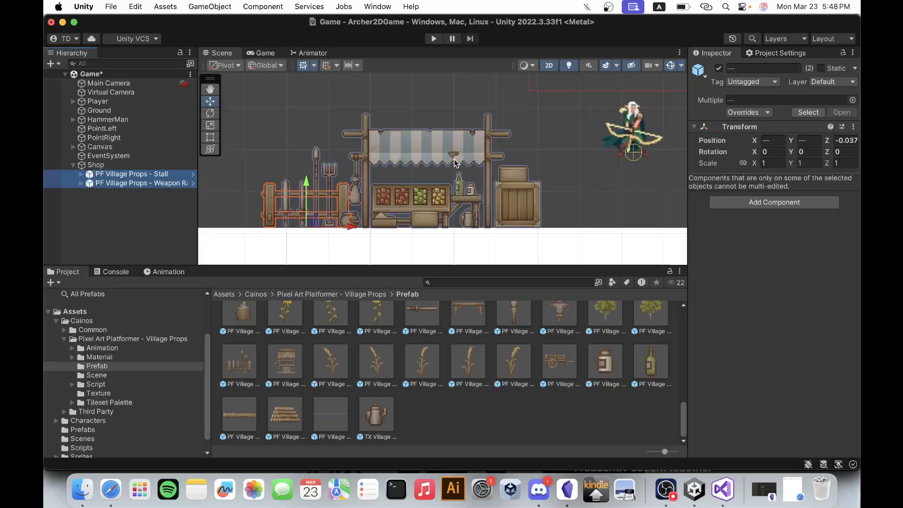
Move the Shop object along the ground away from the player, to X position -9.26.
click(117, 165)
scroll(423, 188, down, 1)
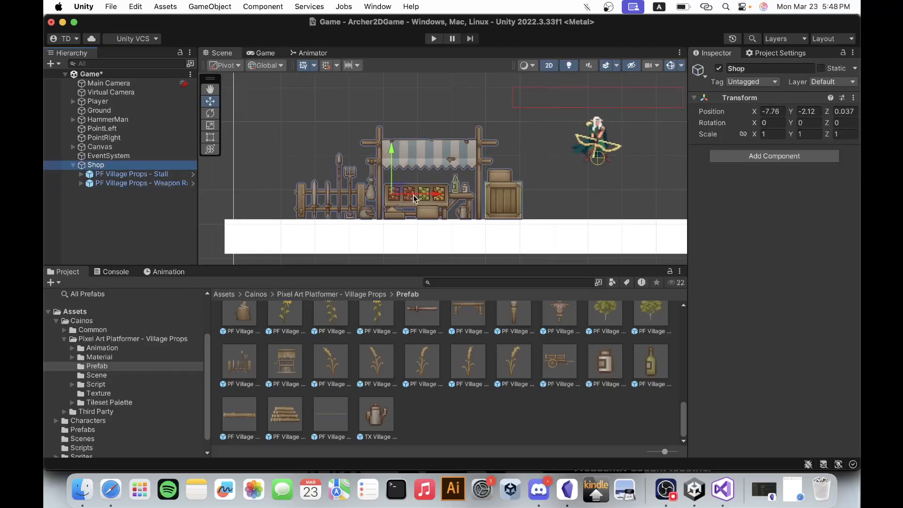
drag(433, 196, 382, 196)
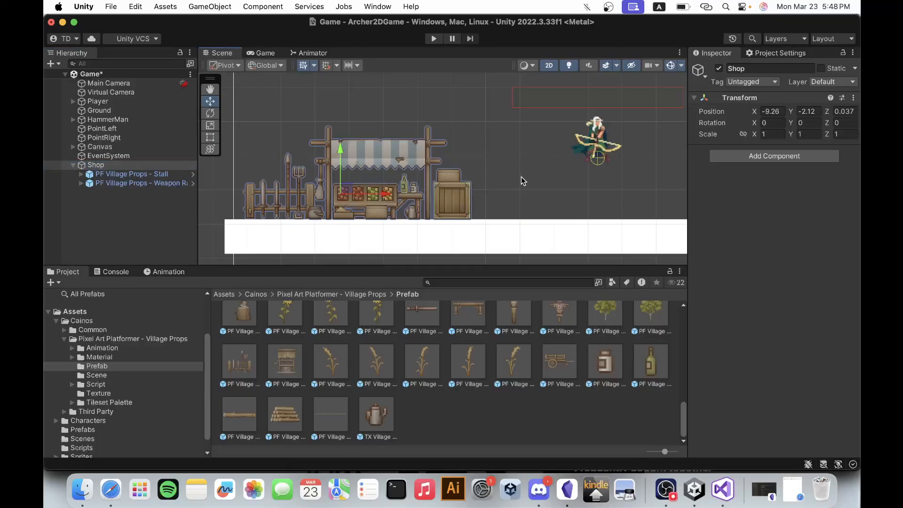
Expand the Stall object and examine the small crate's Rigidbody 2D and Box Collider 2D components.
scroll(473, 192, up, 4)
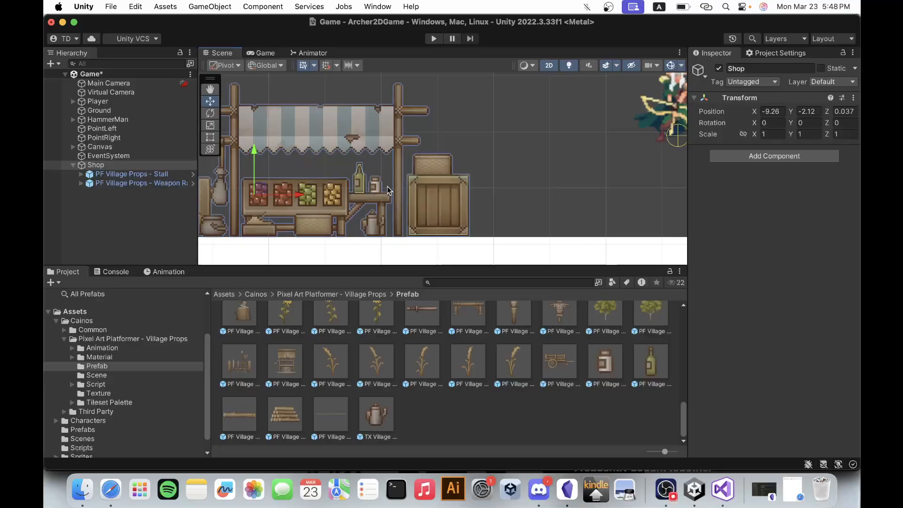
click(168, 173)
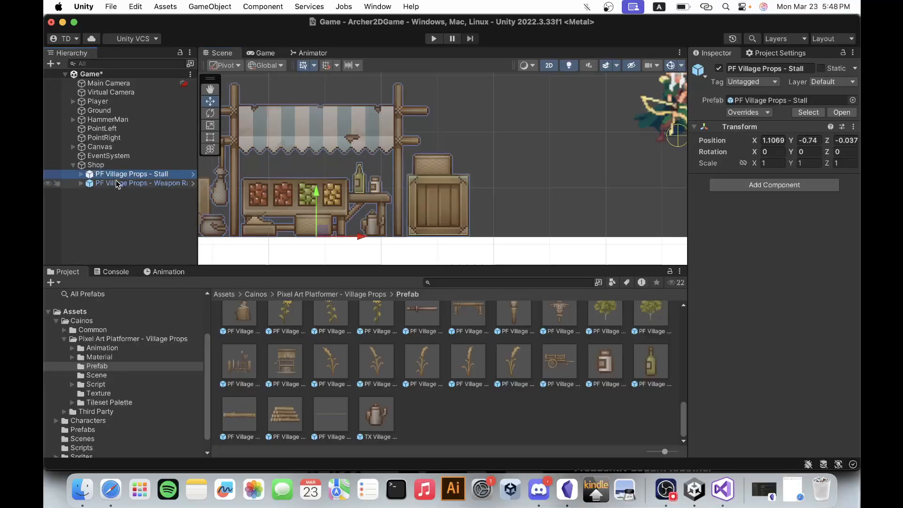
click(81, 174)
click(120, 183)
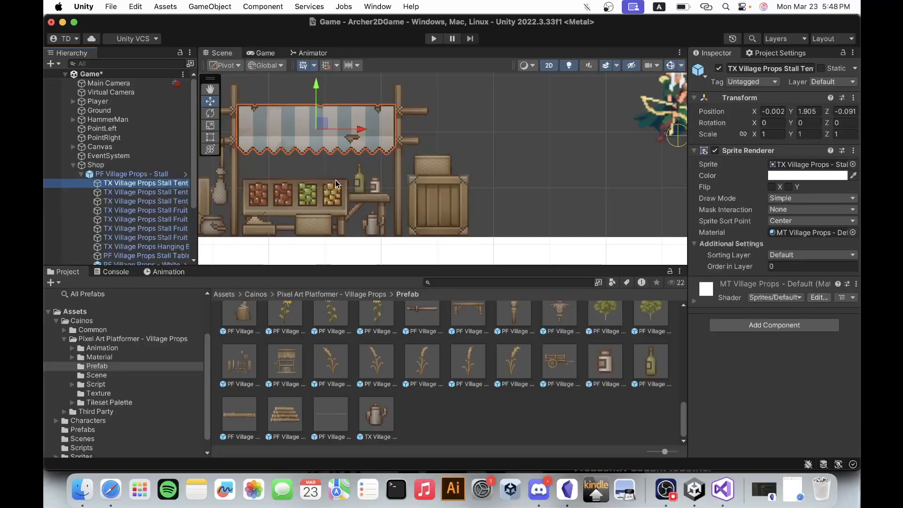
click(427, 202)
click(446, 211)
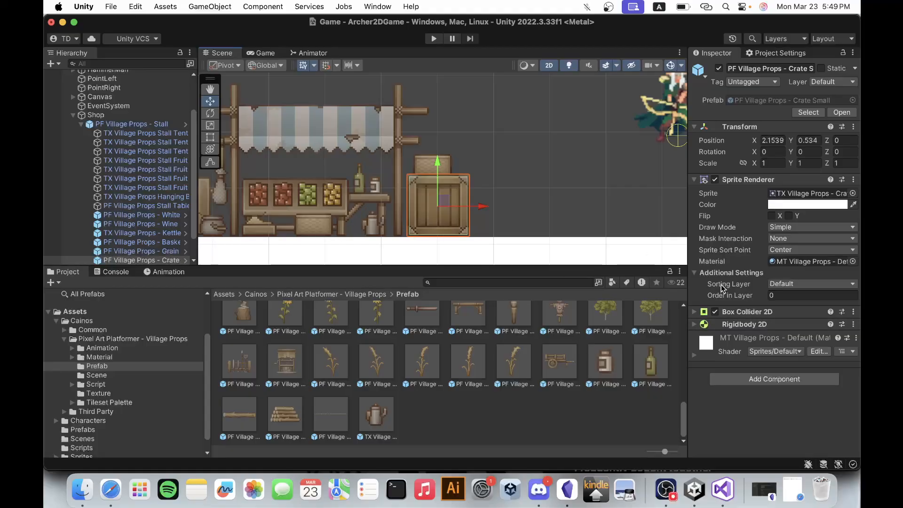
click(741, 324)
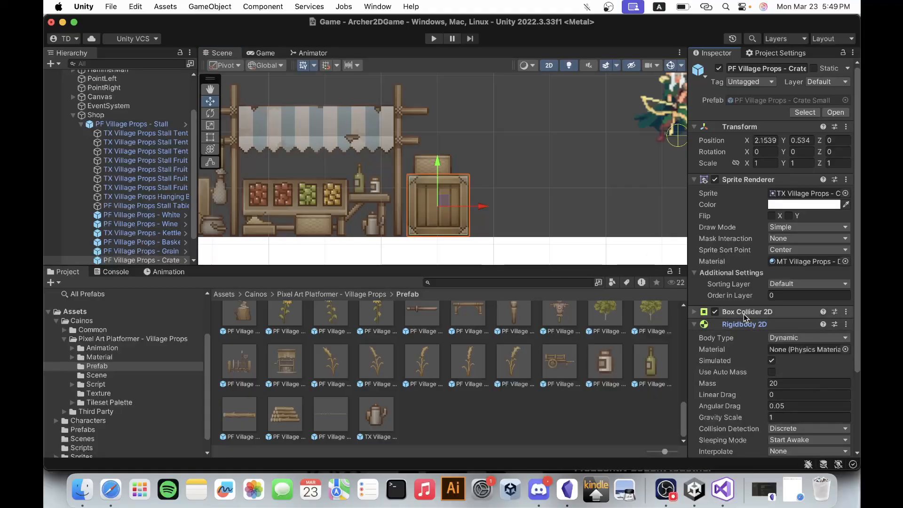
click(744, 315)
click(744, 315)
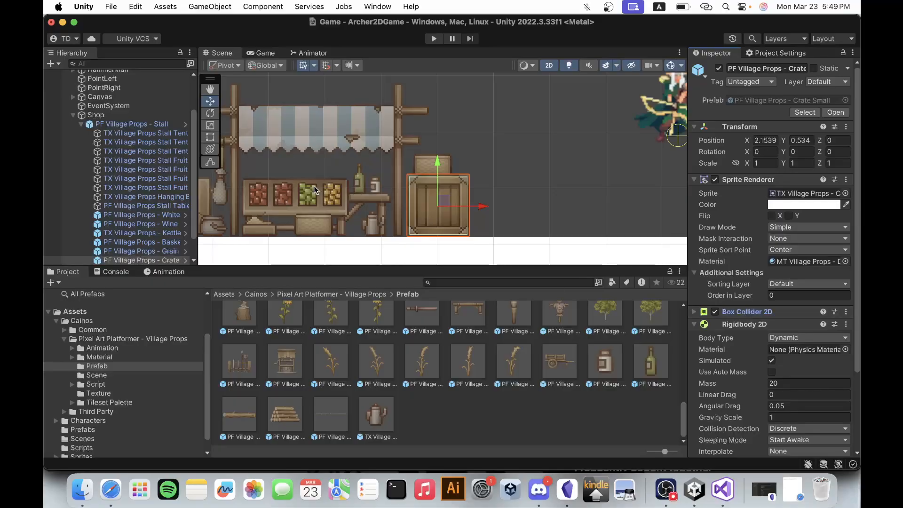
Widen the object hierarchy so the full names of the stall's child objects are readable.
scroll(118, 235, down, 3)
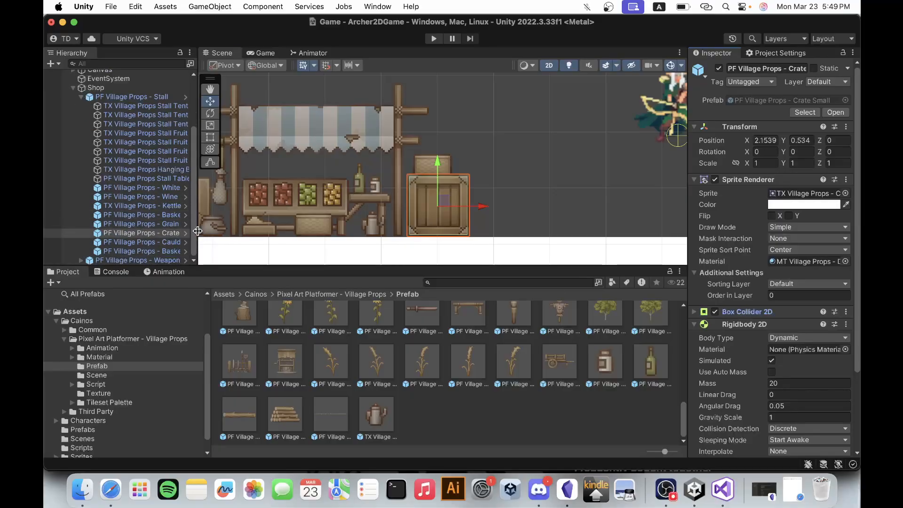
drag(201, 234, 269, 233)
click(198, 234)
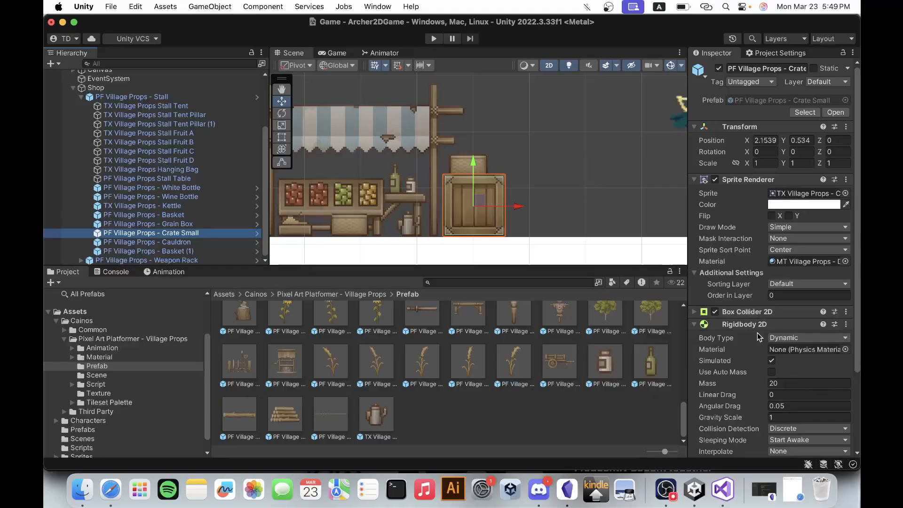
Play-test the scene to see how the small crate behaves with its physics components, and stop the game.
scroll(758, 332, down, 1)
click(433, 39)
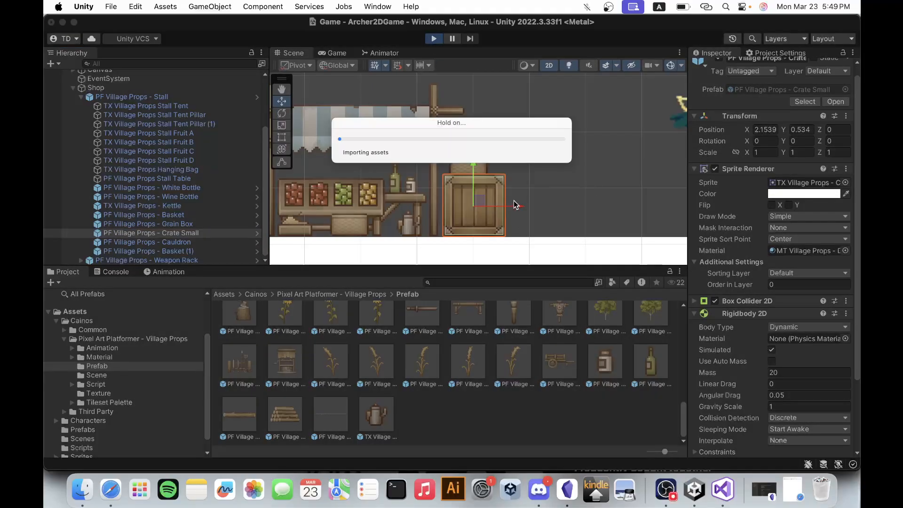
key(Left)
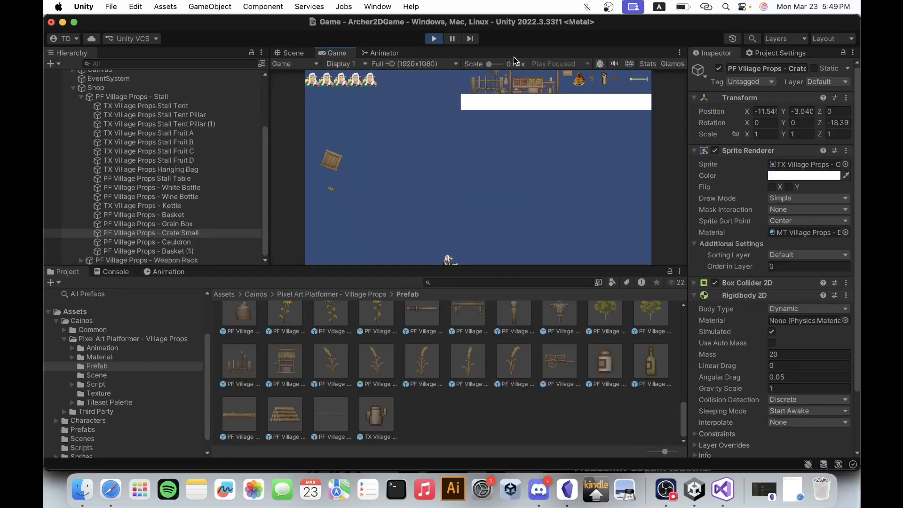
click(430, 39)
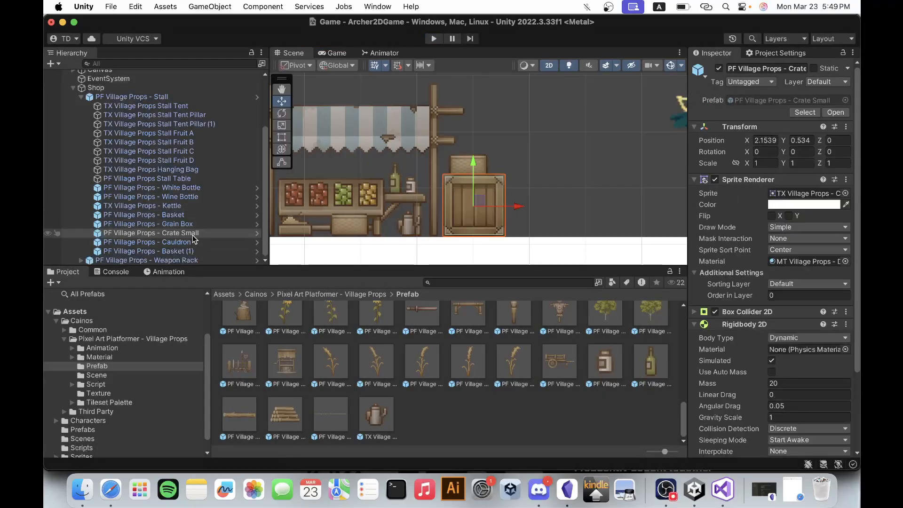
Remove the Rigidbody 2D and Box Collider 2D components from PF Village Props - Crate Small.
right_click(763, 326)
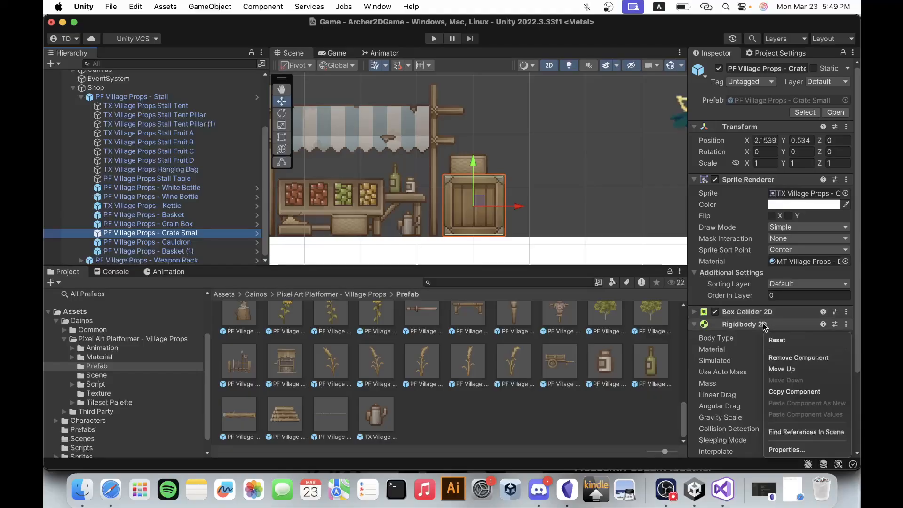
click(794, 359)
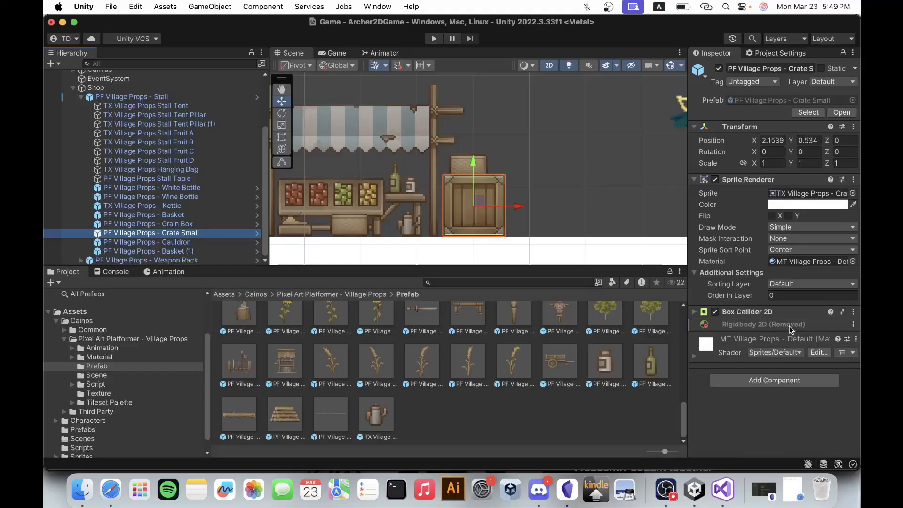
right_click(765, 313)
click(800, 343)
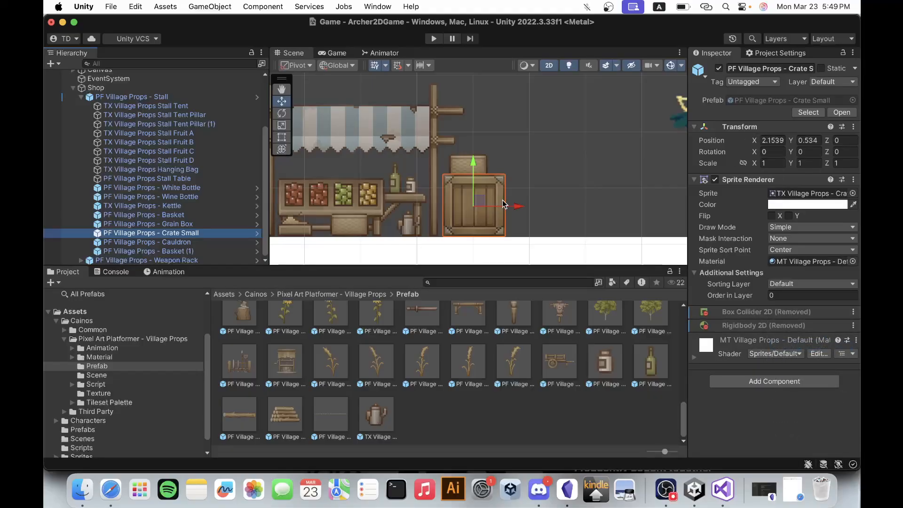
Check the Grain Box and the basket on top of the small crate for physics components.
click(197, 225)
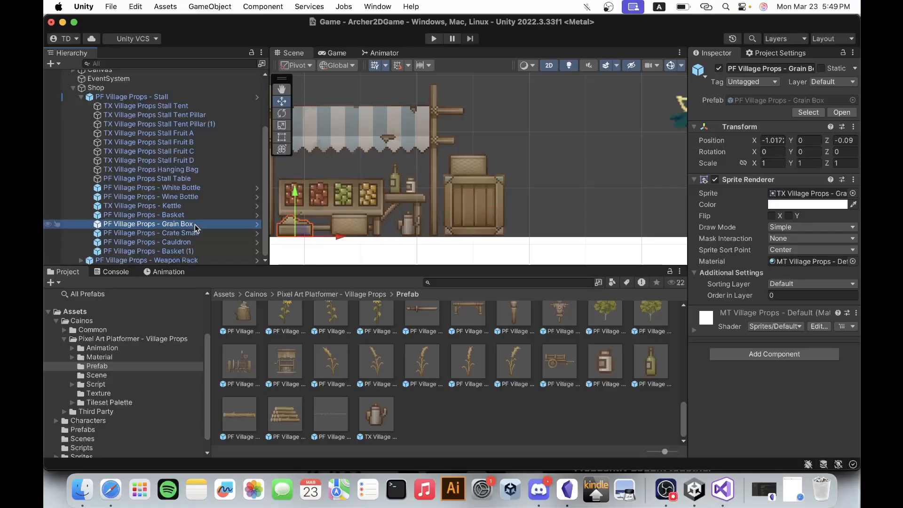
click(465, 160)
click(470, 162)
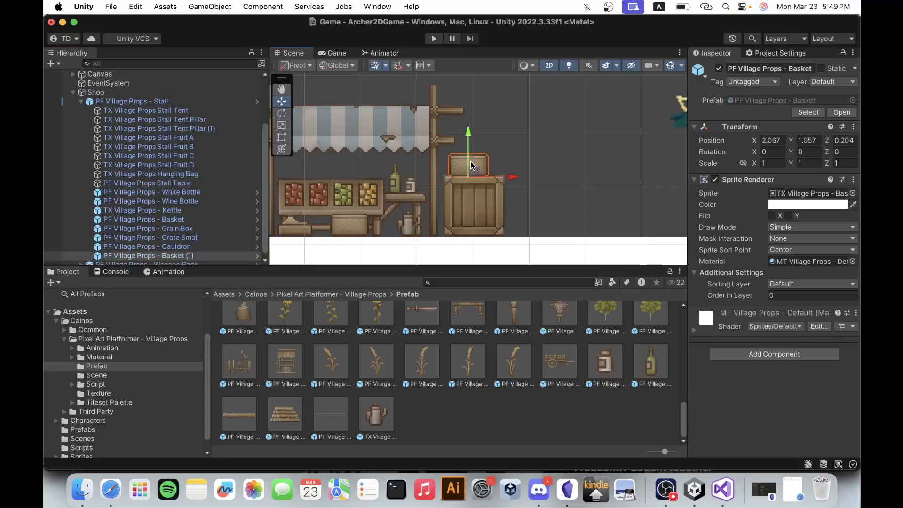
Remove the Polygon Collider 2D component from PF Village Props - Wine Bottle on the stall.
click(394, 187)
click(394, 186)
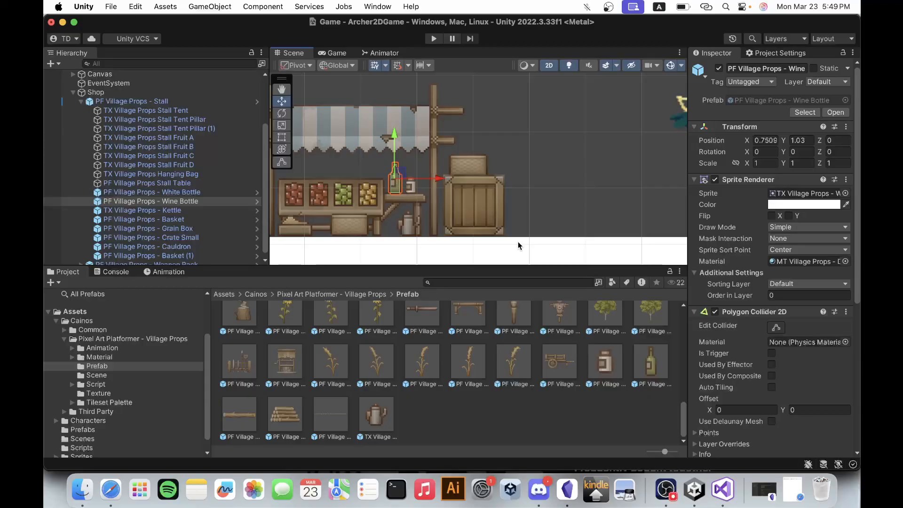
right_click(787, 316)
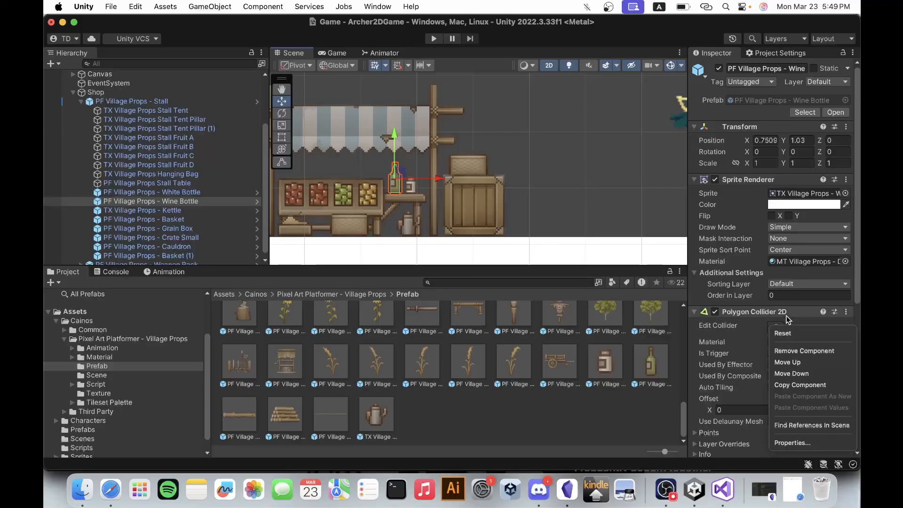
click(804, 350)
Check the stall's White Bottle, Stall Table, Stall Fruit B and Stall Tent Pillar (1) for physics components.
click(184, 192)
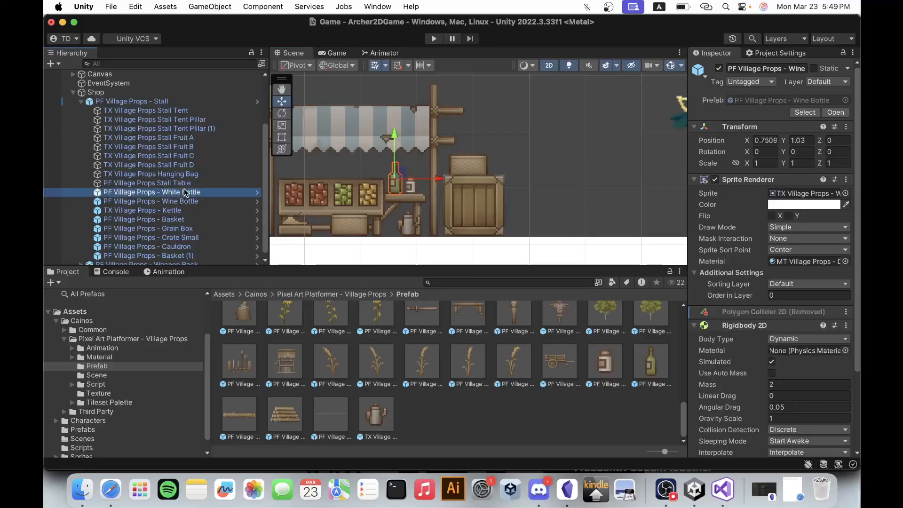
click(216, 183)
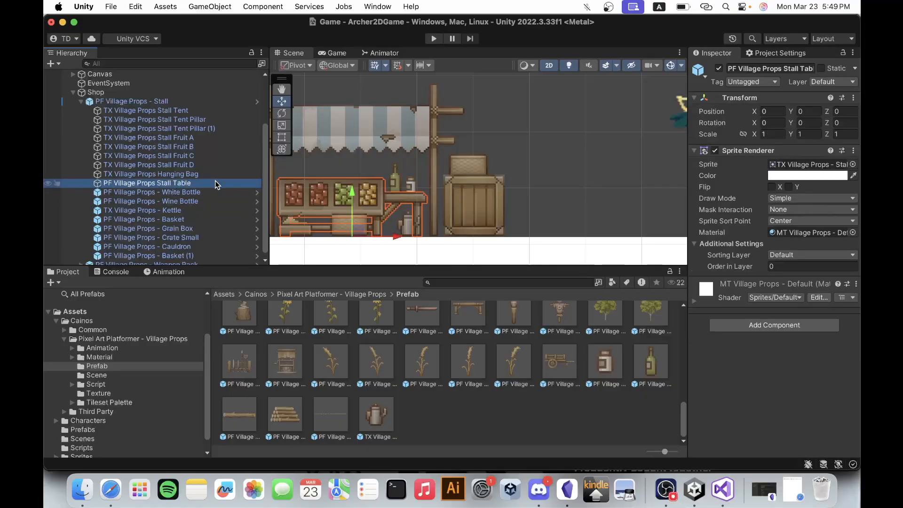
click(179, 146)
click(179, 128)
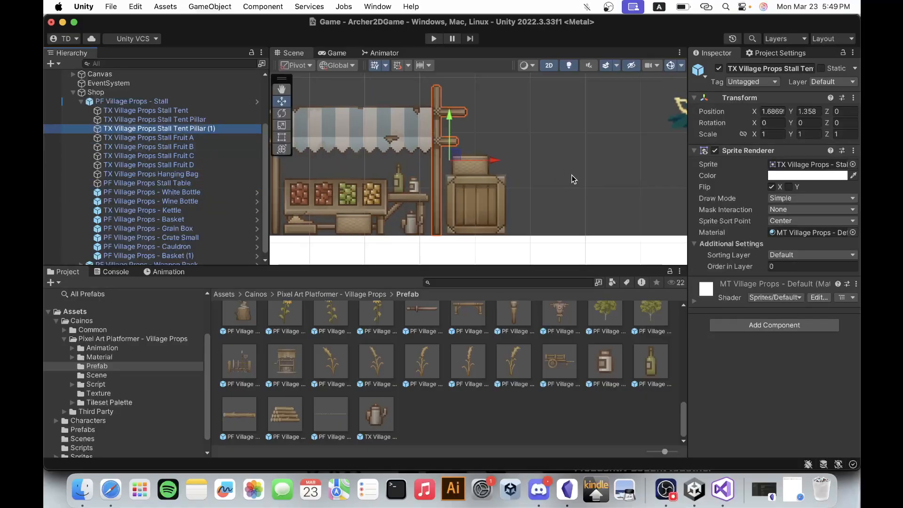
scroll(572, 179, down, 2)
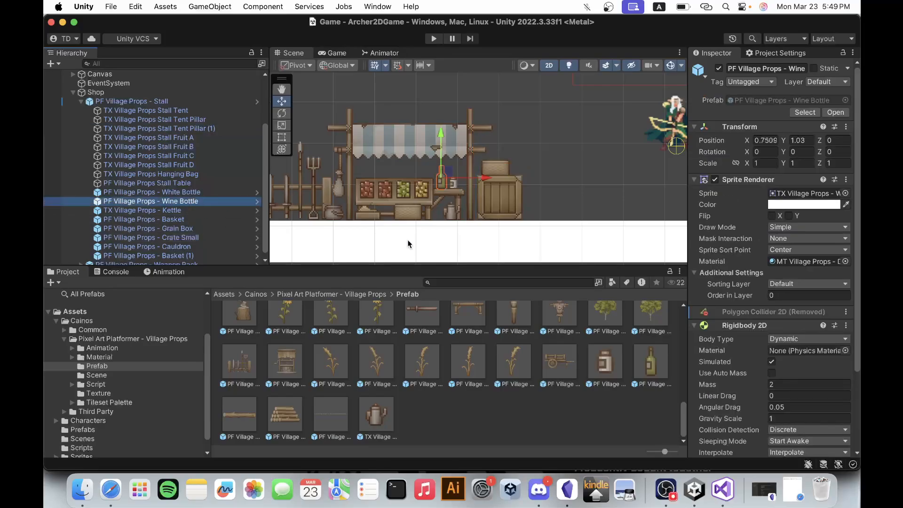
Remove the Rigidbody 2D component from the Wine Bottle and save the scene with the Stall collapsed.
right_click(772, 326)
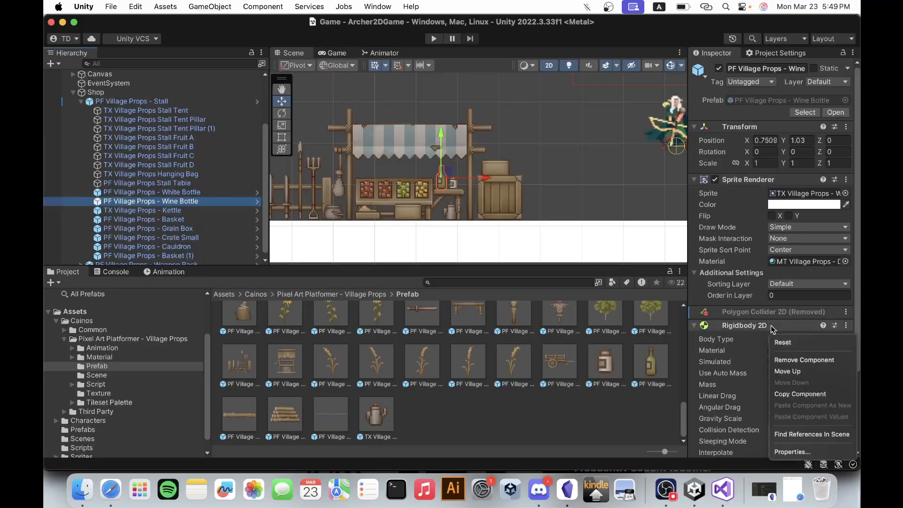
click(789, 356)
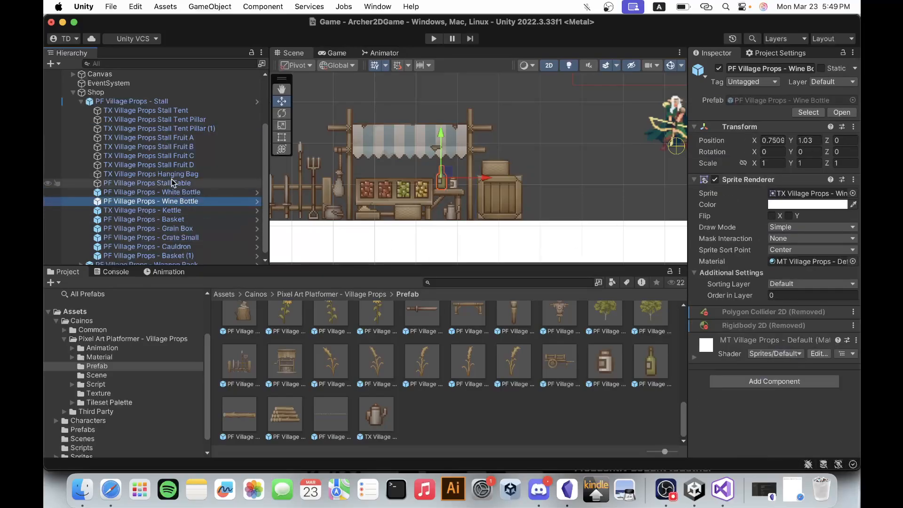
click(81, 101)
click(176, 175)
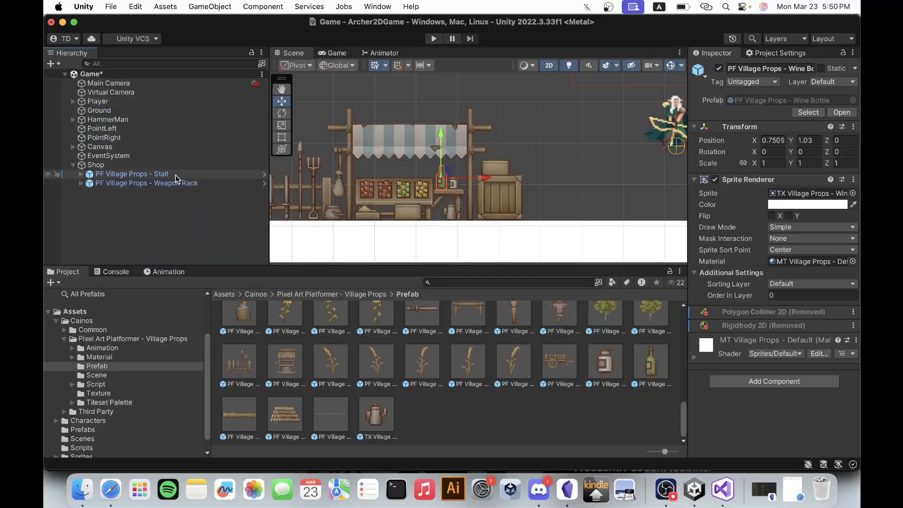
key(super+s)
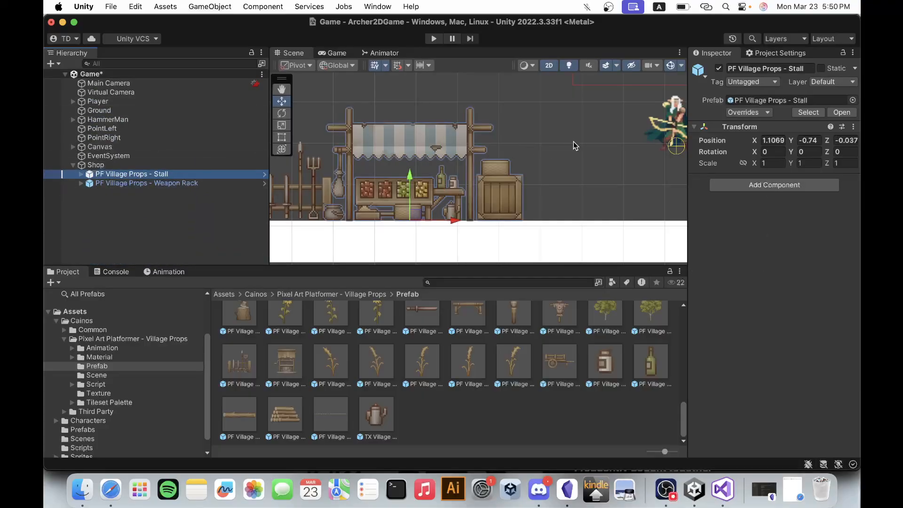
Set the Shop object's Z position to 0.
scroll(574, 142, down, 3)
key(f)
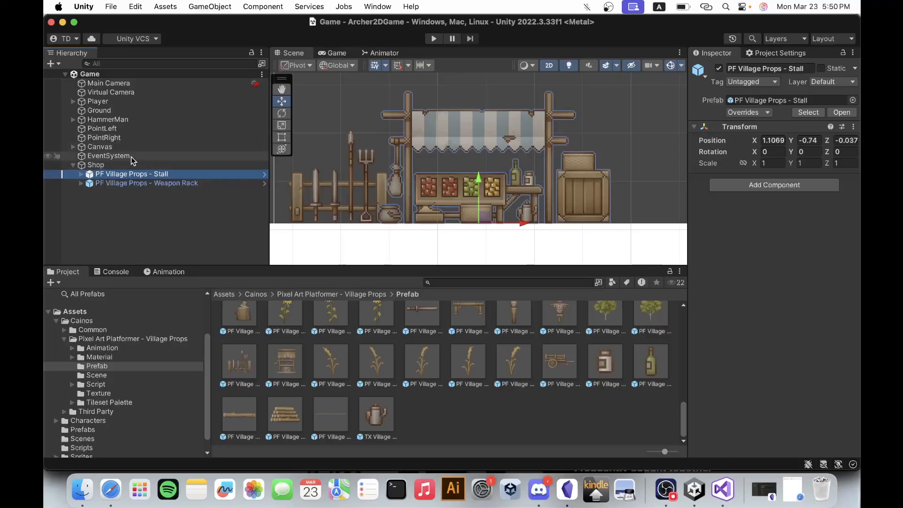
click(106, 165)
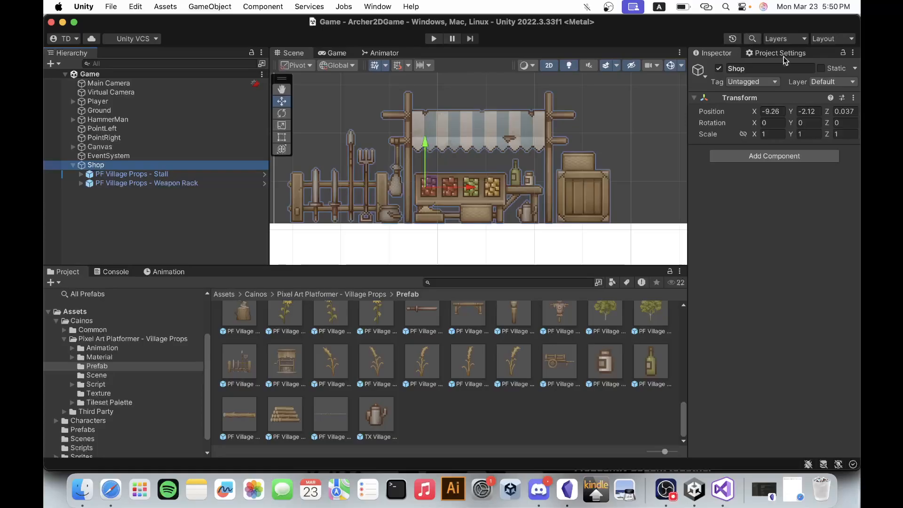
click(852, 111)
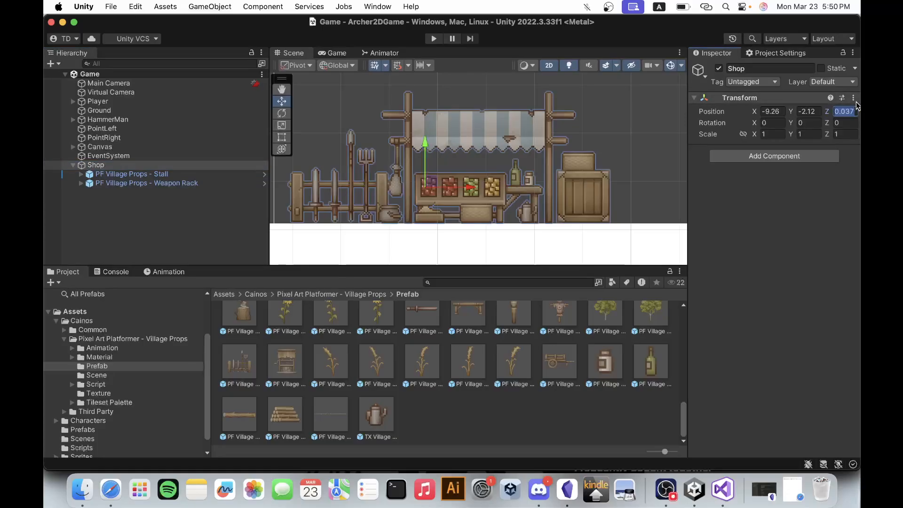
text(0)
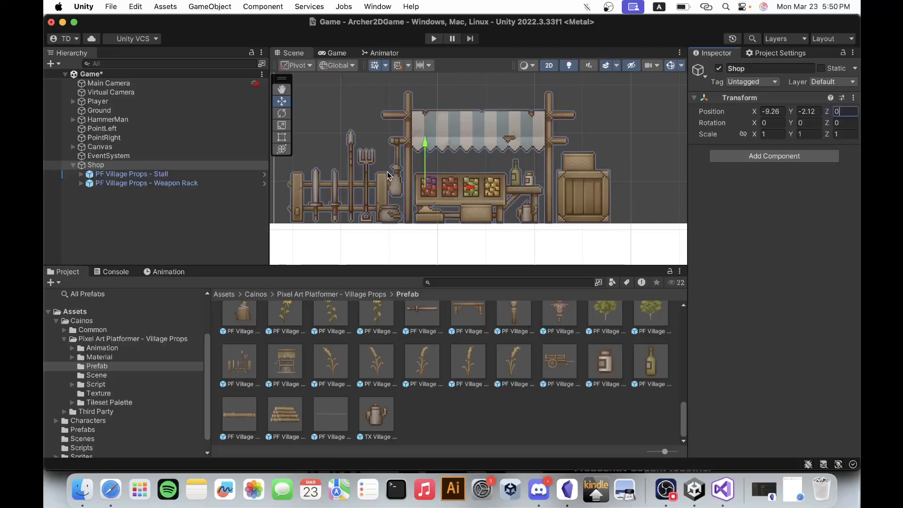
Set the Z position of both the PF Village Props Stall and Weapon Rack objects to 0.
click(225, 177)
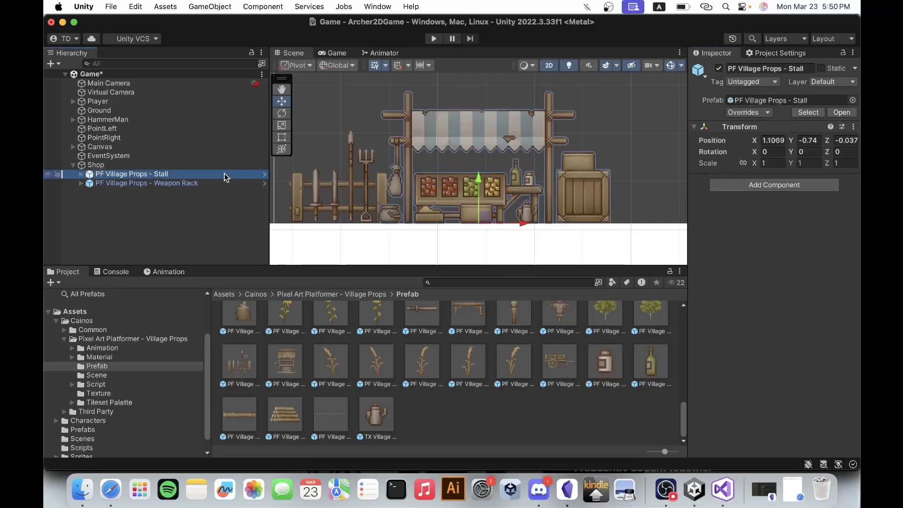
click(845, 140)
text(0)
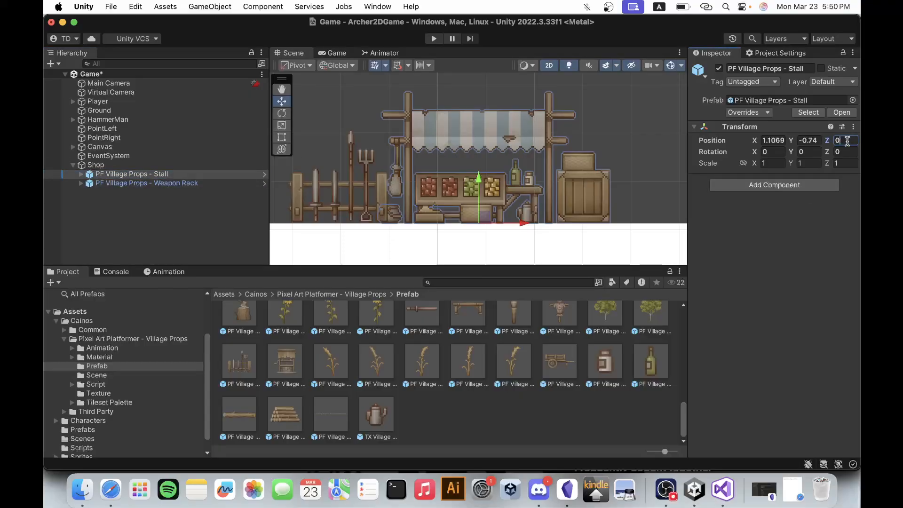
click(209, 183)
click(846, 140)
text(0)
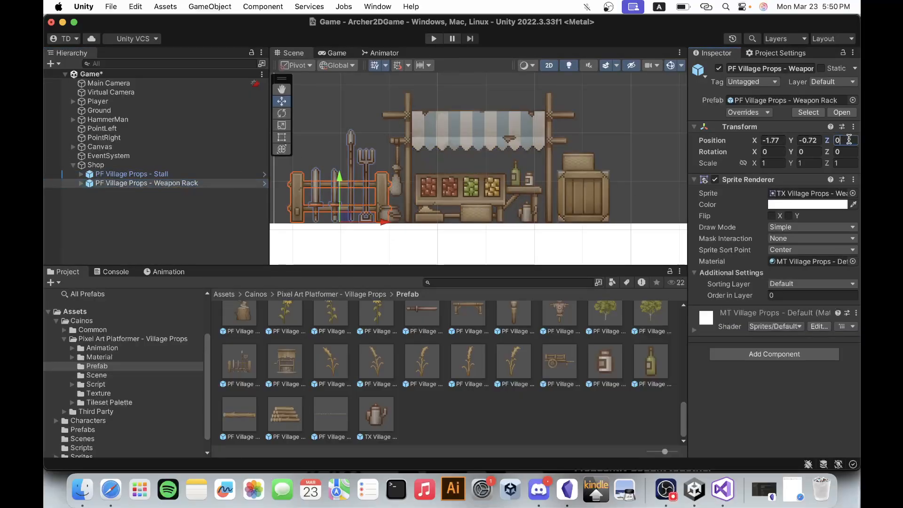
Add a Box Collider 2D component to the Shop object and expand its settings.
click(96, 164)
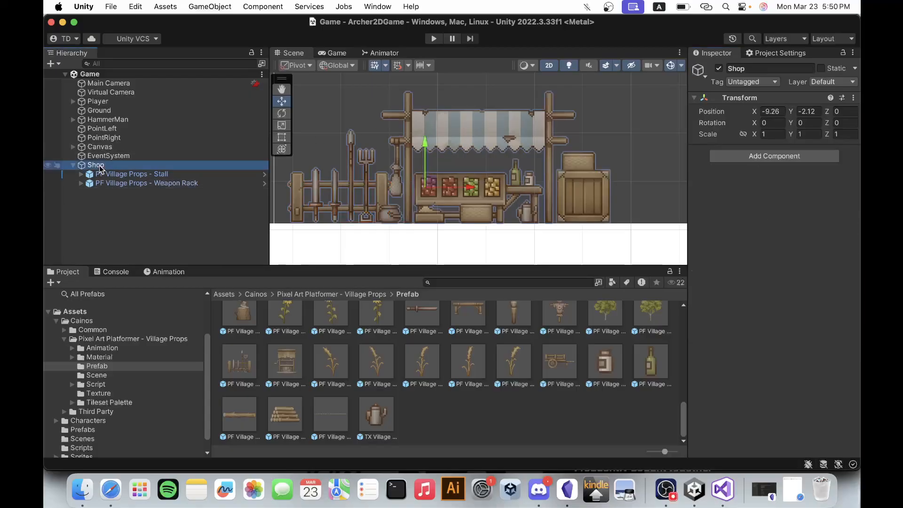
scroll(508, 163, down, 2)
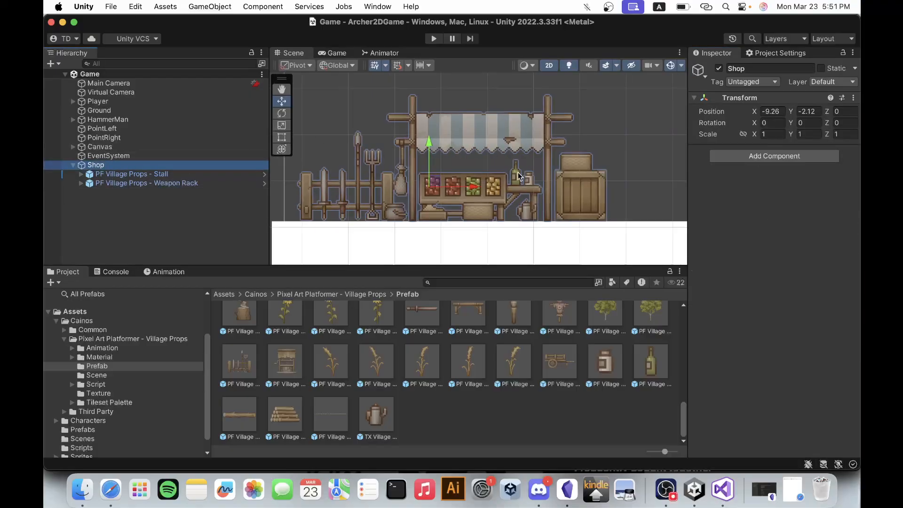
click(772, 157)
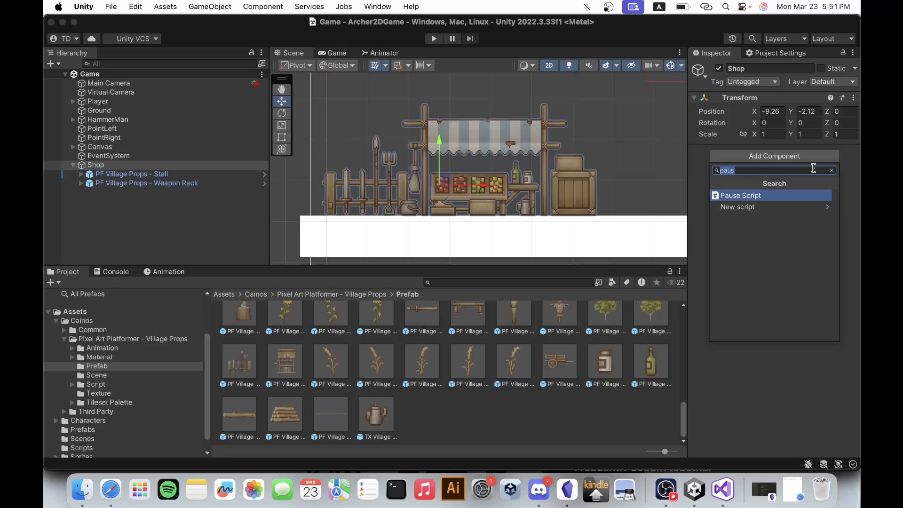
text(box)
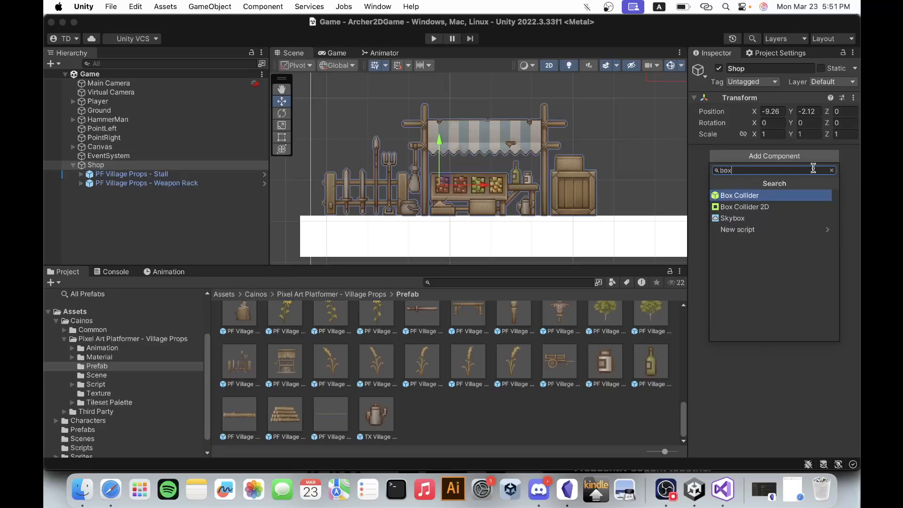
click(779, 207)
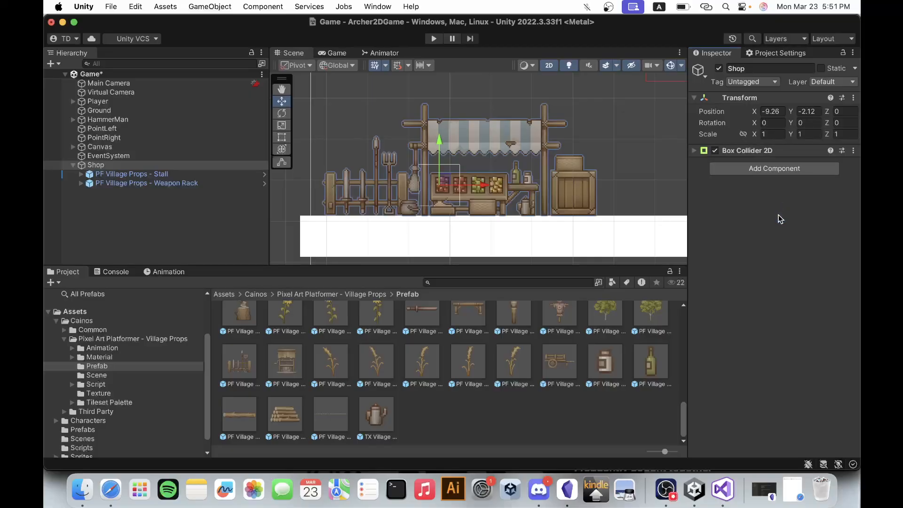
click(752, 151)
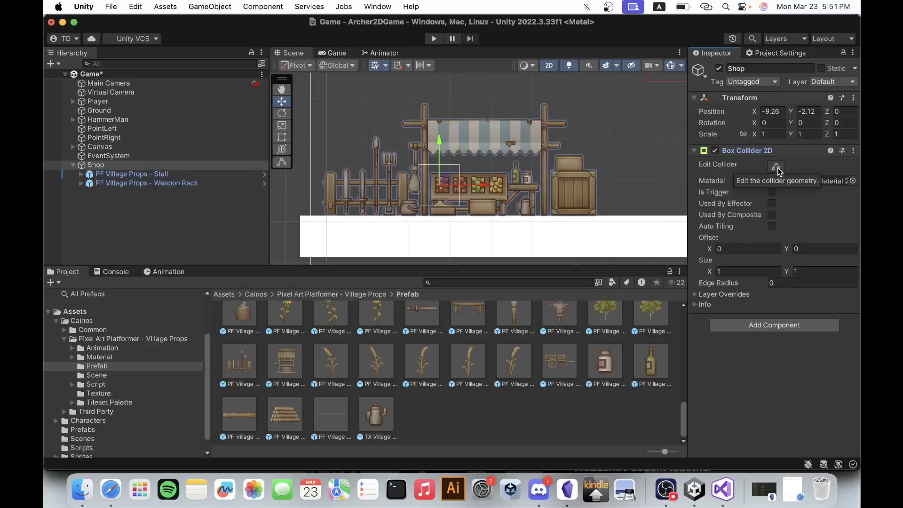
Make the Shop object's Box Collider 2D a trigger.
click(546, 180)
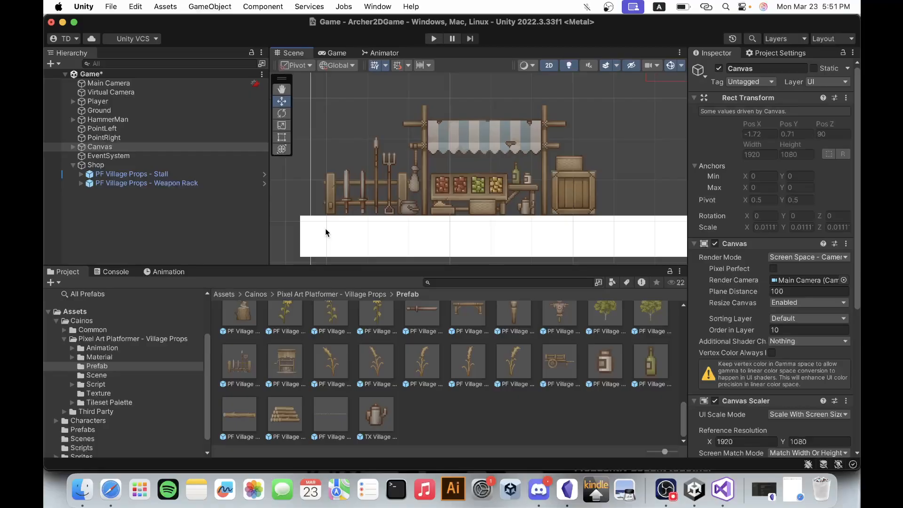
click(137, 165)
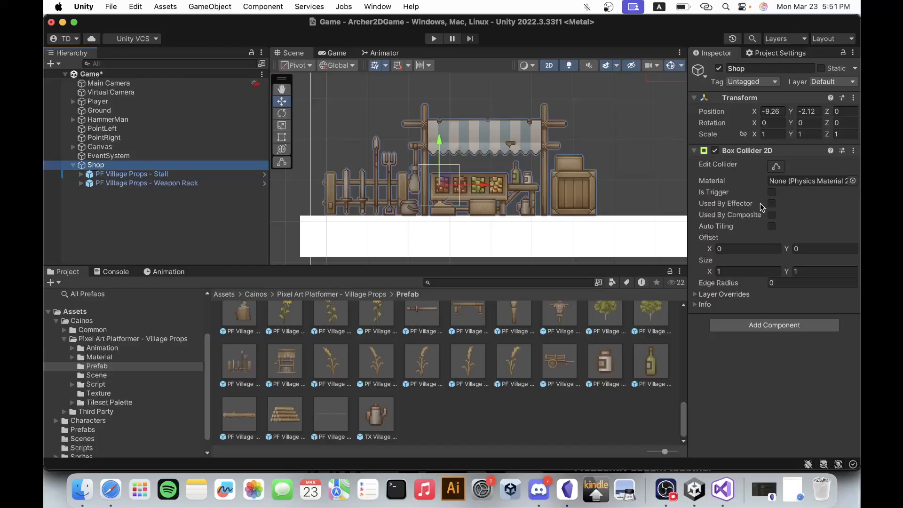
click(772, 192)
Stretch the Shop's collider over the weapon rack and stall down to the ground, about 5.86 by 2.38, and save the scene.
click(776, 166)
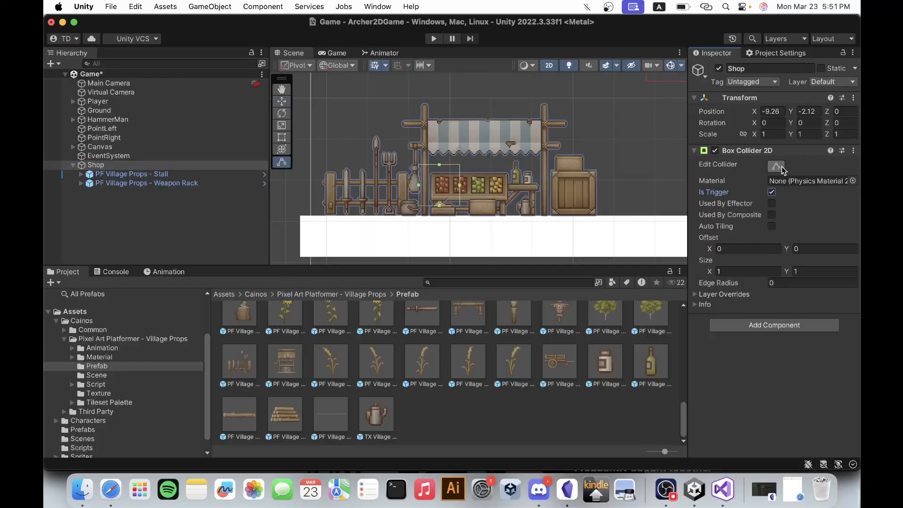
drag(460, 185, 573, 199)
drag(495, 164, 496, 121)
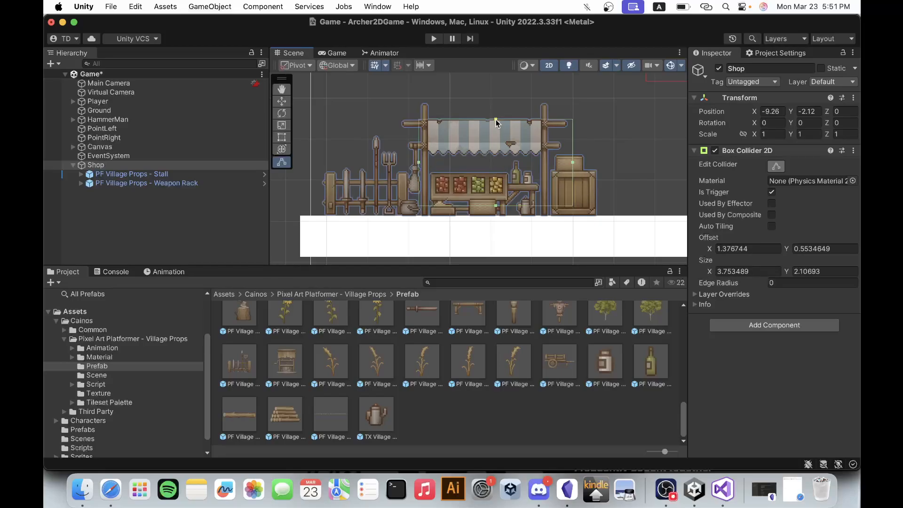
drag(419, 162, 333, 162)
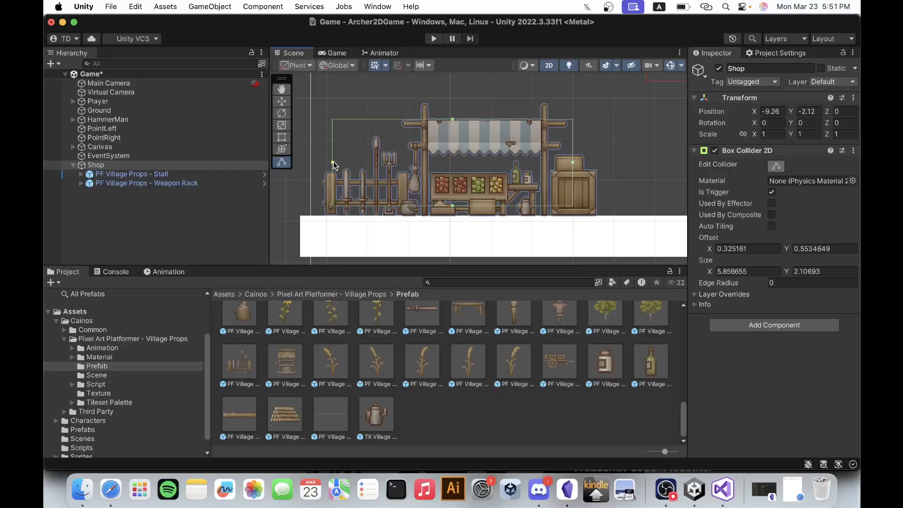
drag(452, 205, 453, 217)
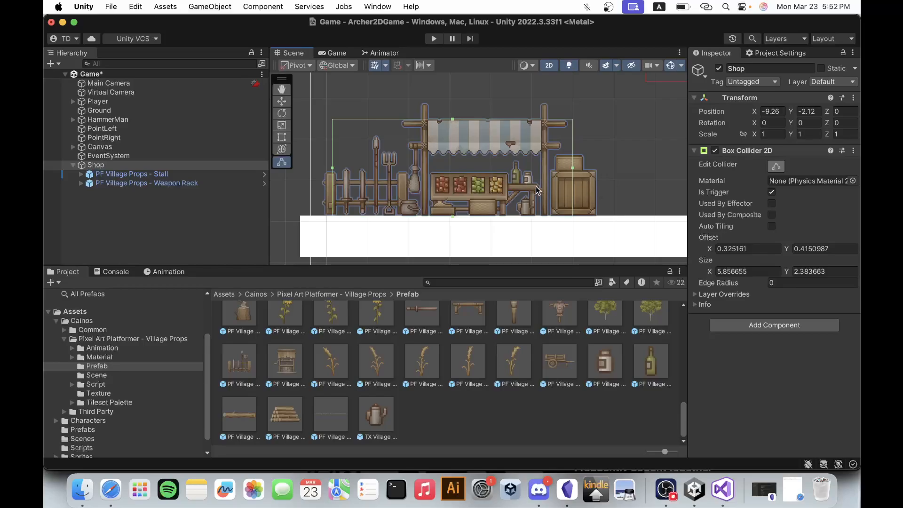
click(777, 166)
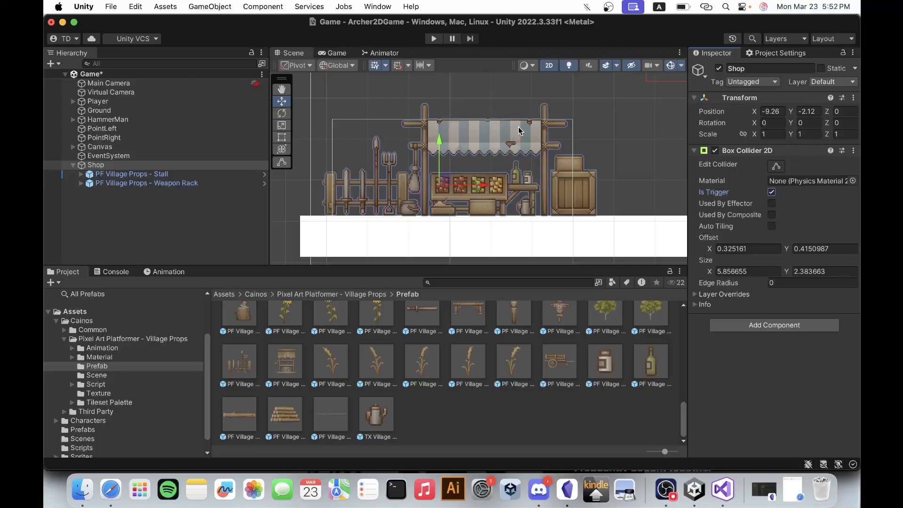
key(super+s)
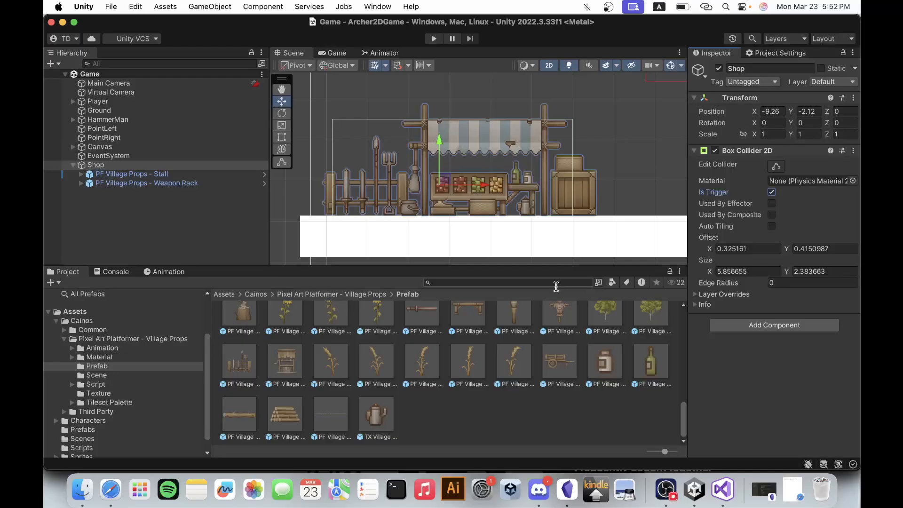
Create a new C# script named PlayerInteraction in the project's Scripts folder.
click(722, 484)
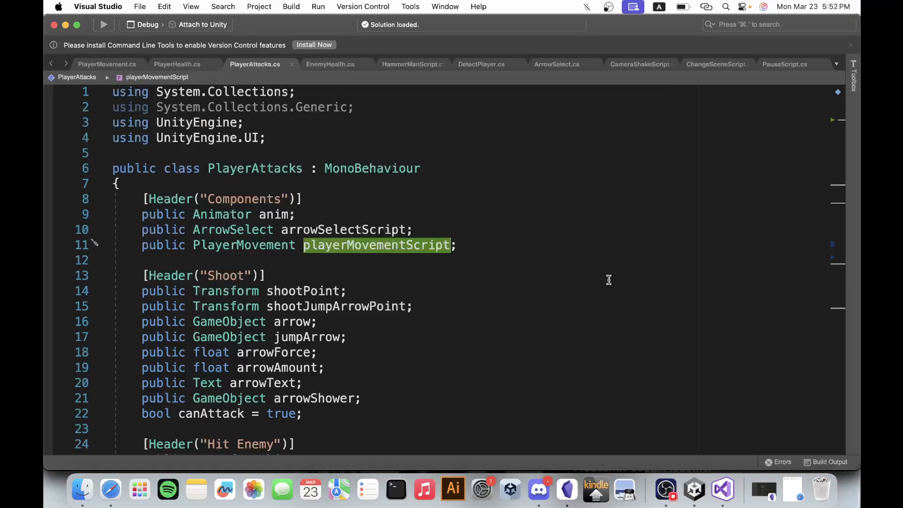
click(695, 489)
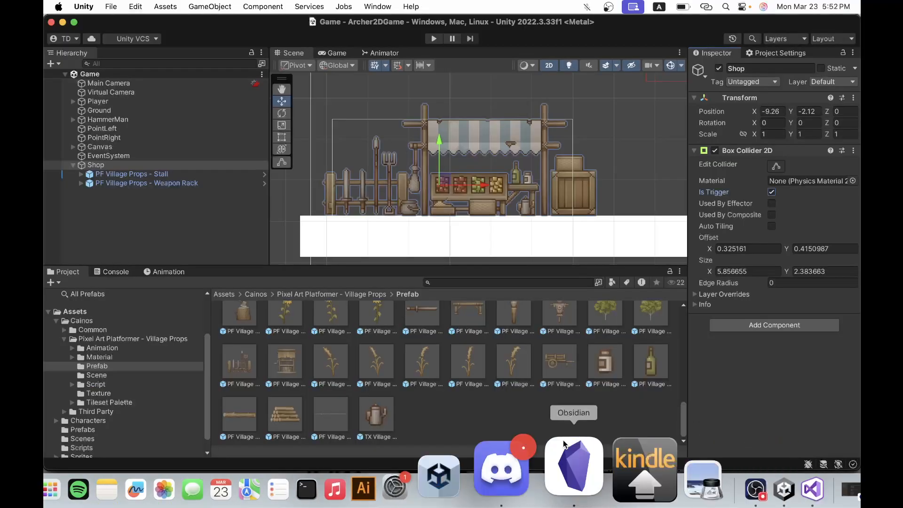
scroll(113, 414, down, 2)
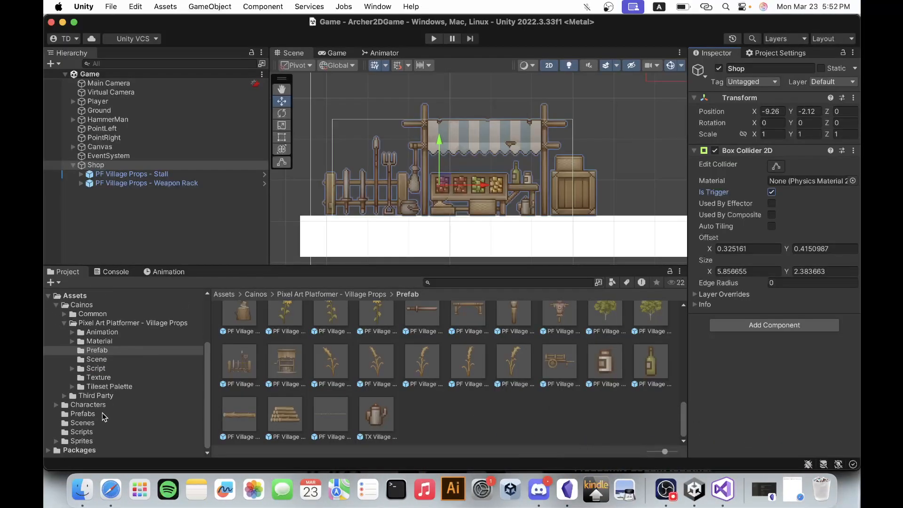
click(85, 432)
right_click(491, 407)
mouse_move(553, 123)
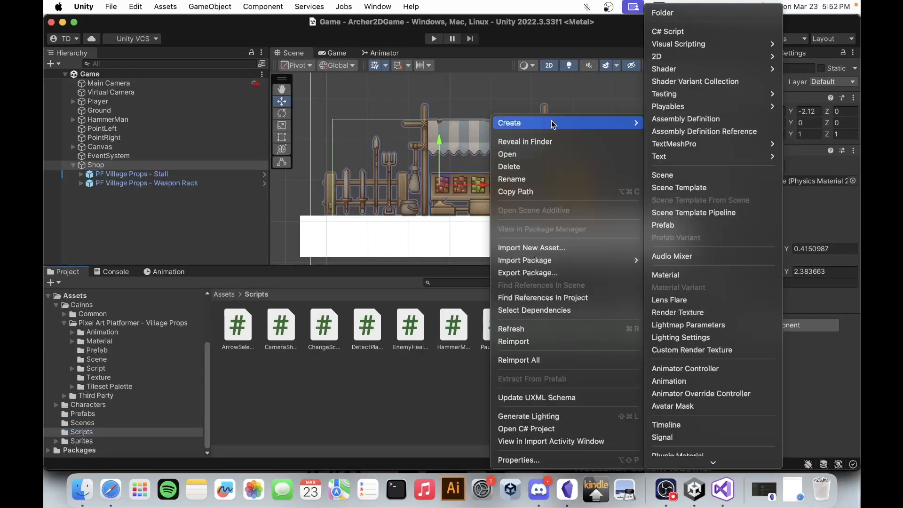
click(681, 31)
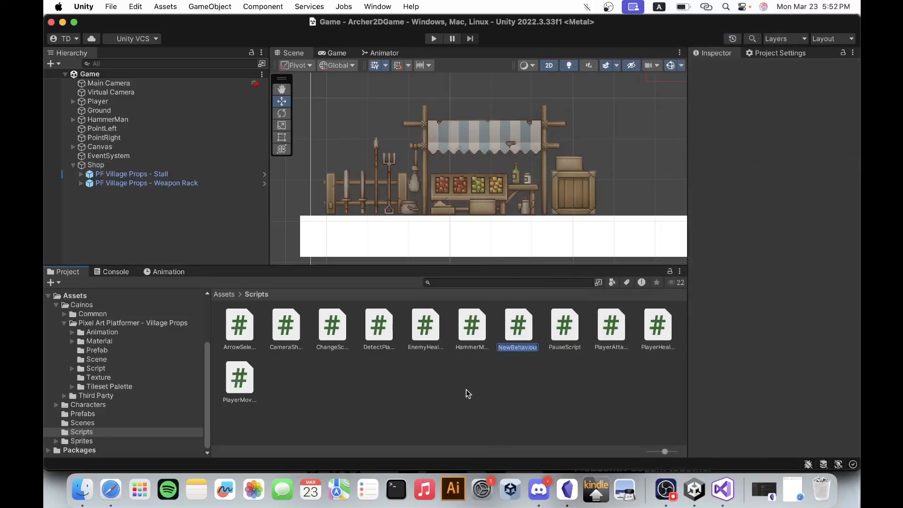
text(Player)
text(Interac)
text(tion)
key(Return)
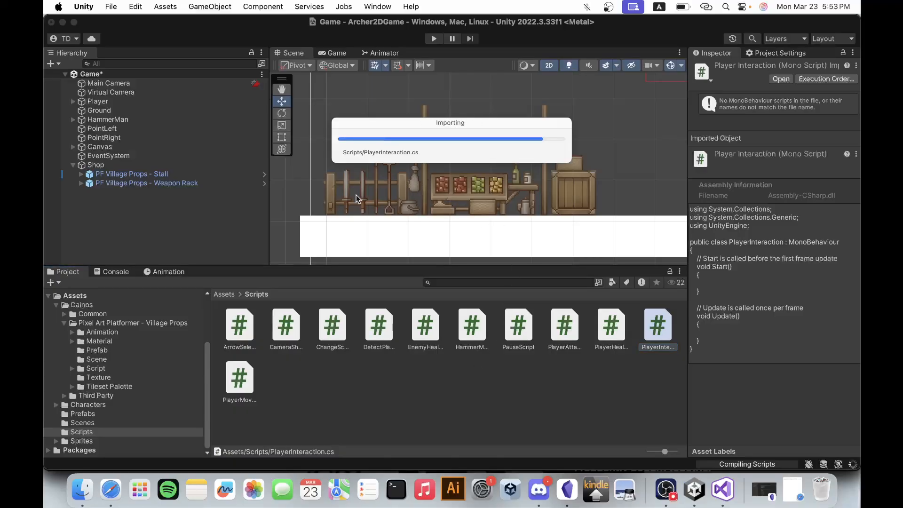
Attach the PlayerInteraction script to the Player object and check it among the Player's components.
scroll(332, 202, down, 3)
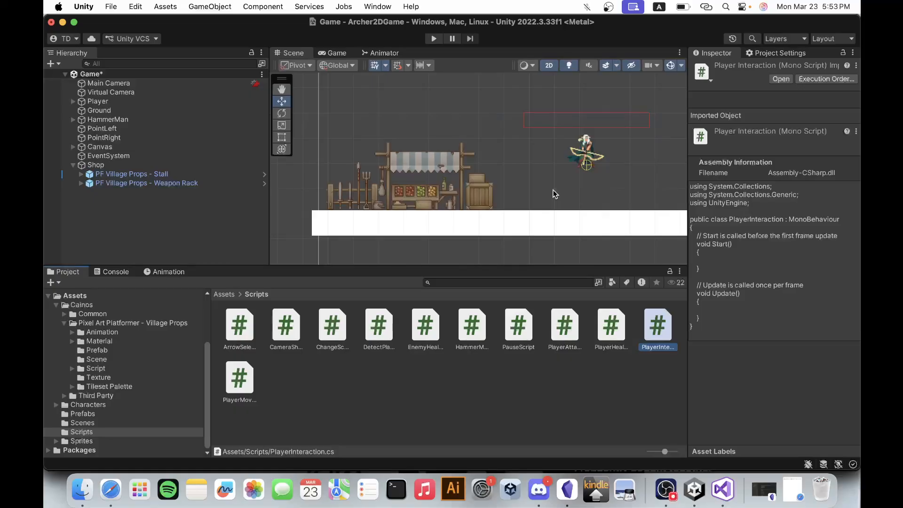
click(624, 382)
click(658, 337)
click(204, 101)
scroll(803, 303, down, 10)
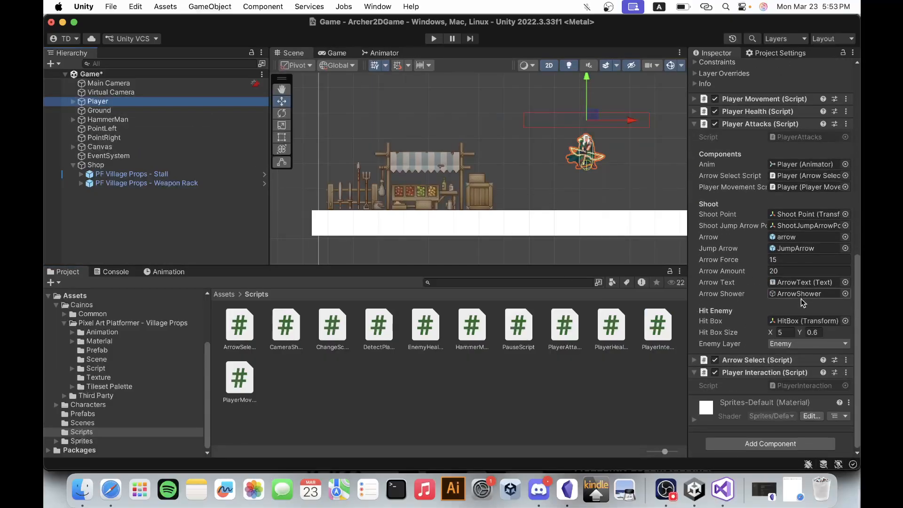
Open the PlayerInteraction script in Visual Studio, adding blank lines below the Update method and dismissing the Command Line Tools notice.
click(795, 386)
double_click(795, 388)
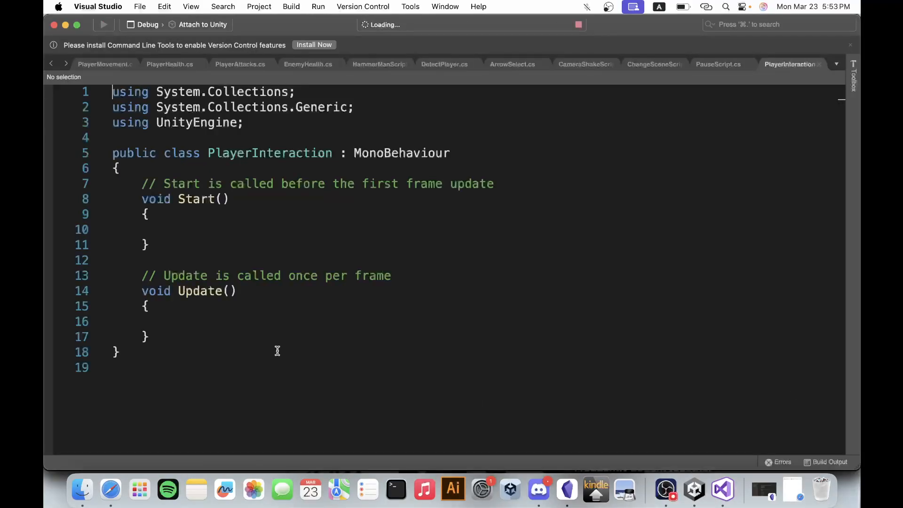
click(207, 341)
key(Return)
key(Return)
key(Return)
key(Return)
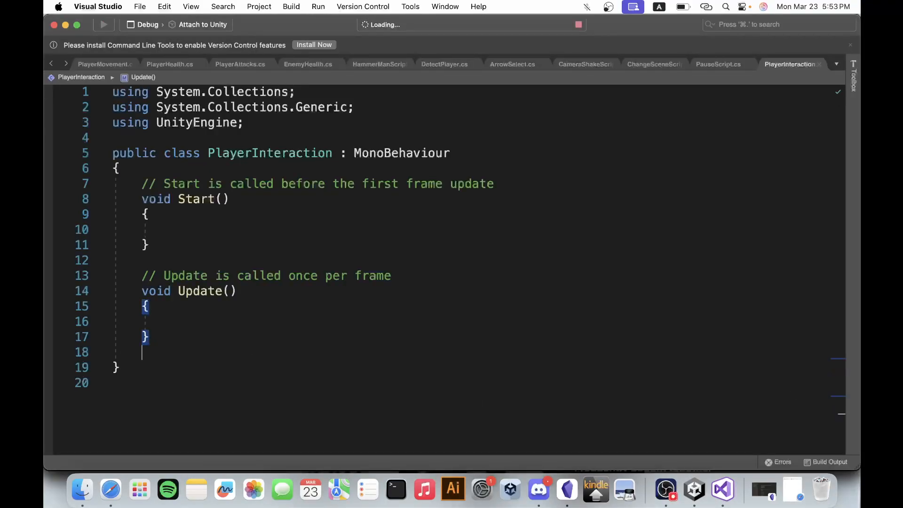
click(161, 369)
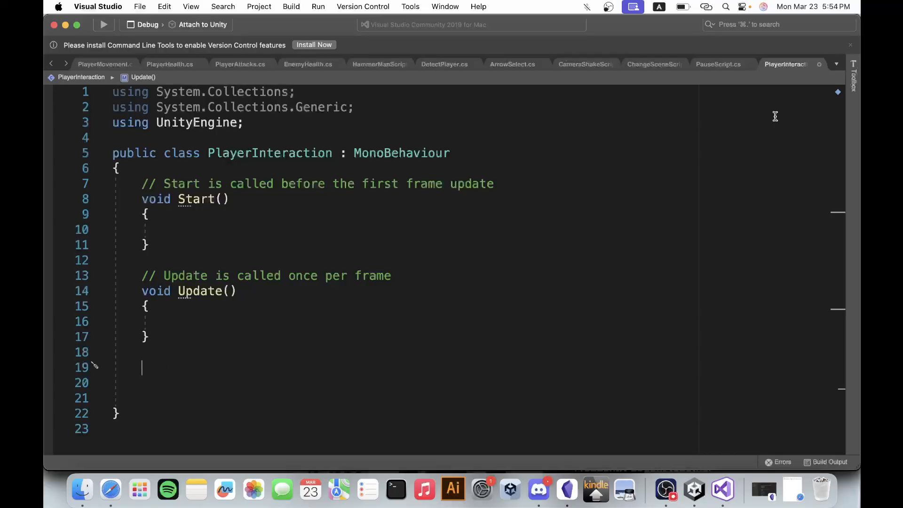
click(851, 45)
click(162, 353)
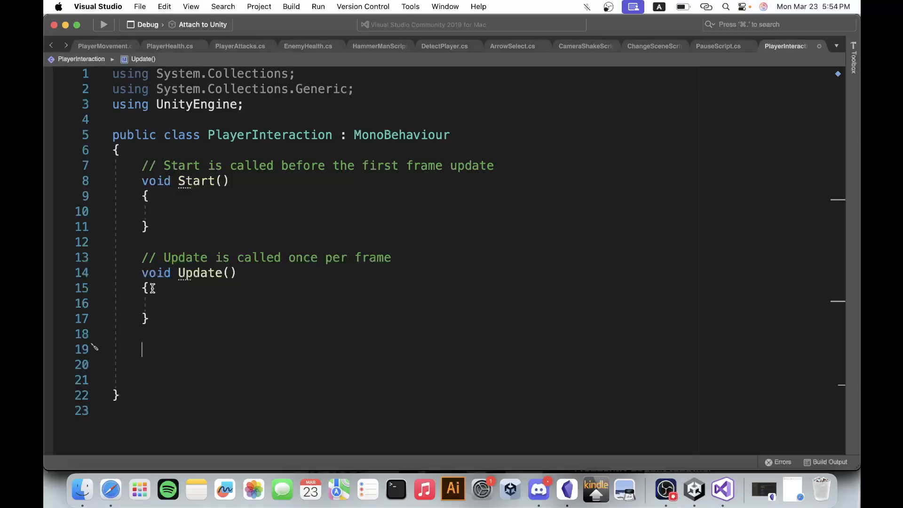
text(ontrig)
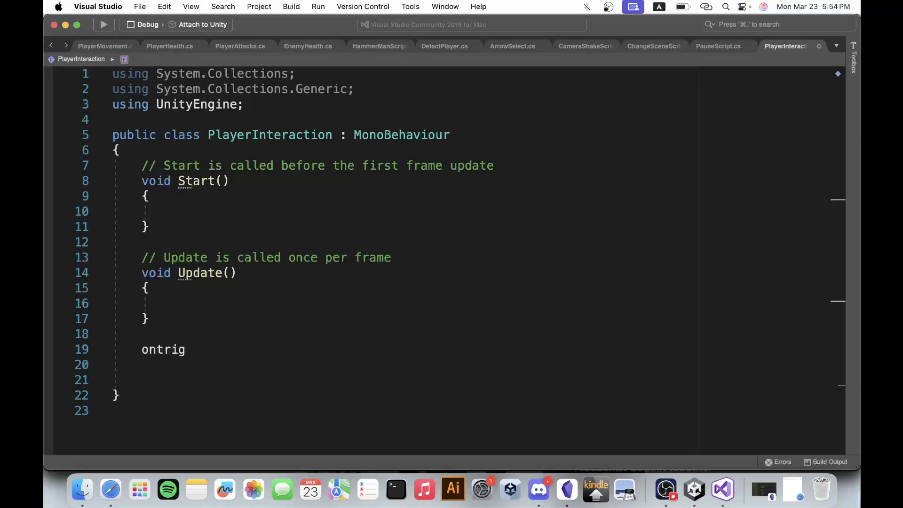
double_click(169, 349)
key(BackSpace)
Insert an OnTriggerEnter2D method below the Update method.
key(Return)
key(Return)
text(ontri)
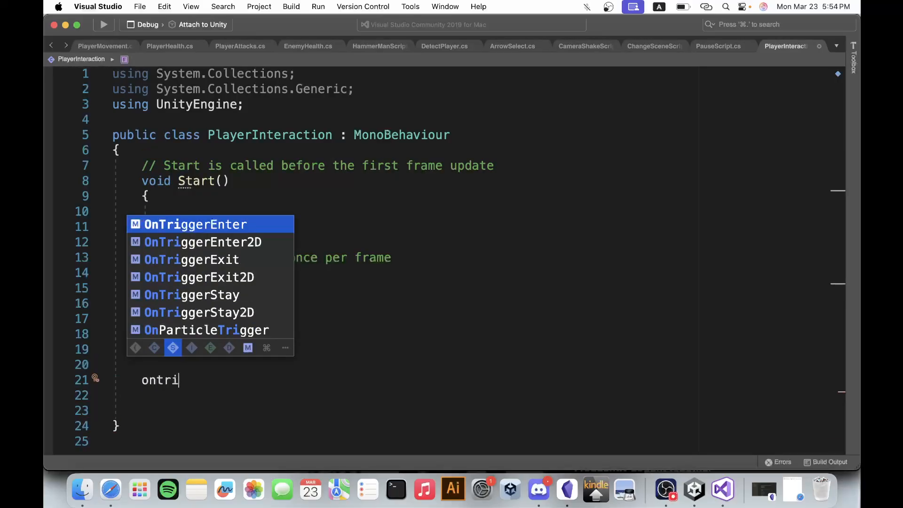
key(Down)
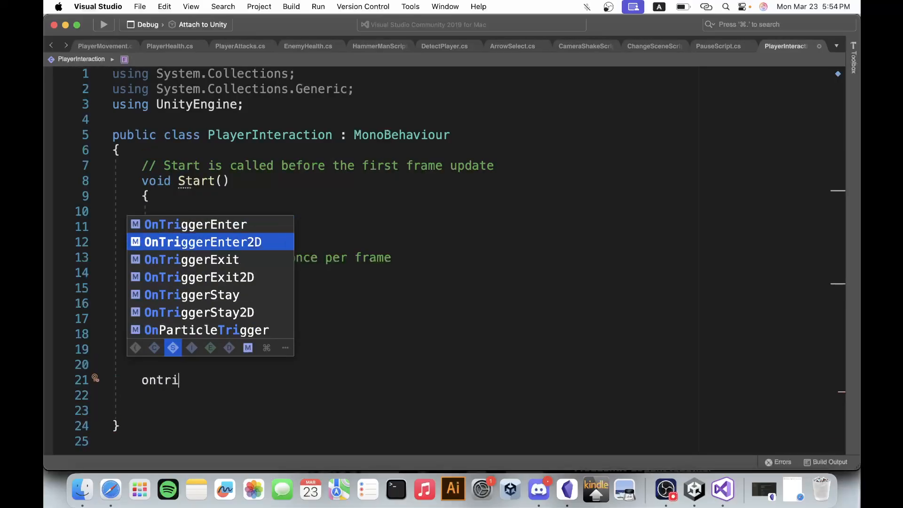
key(Return)
Add an if block inside OnTriggerEnter2D with the condition collision.name == "Shop".
scroll(293, 315, down, 2)
text(i)
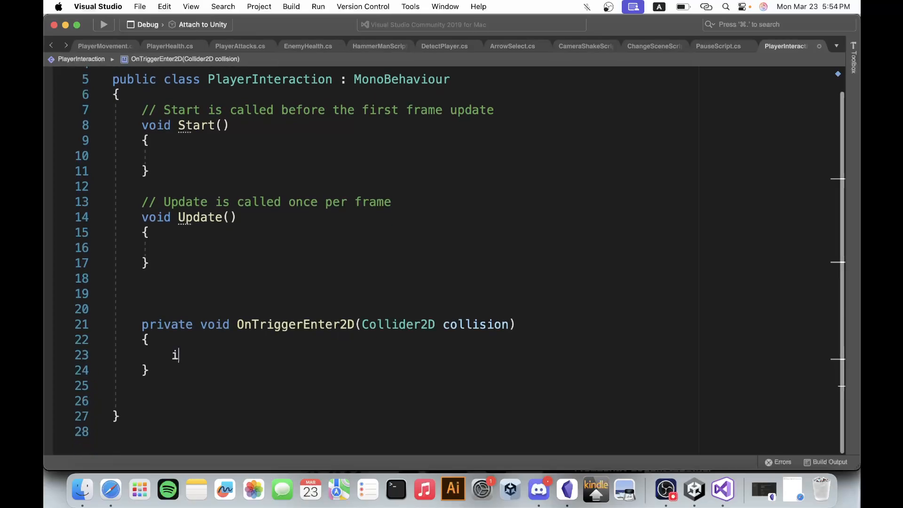
text(f() {)
key(Return)
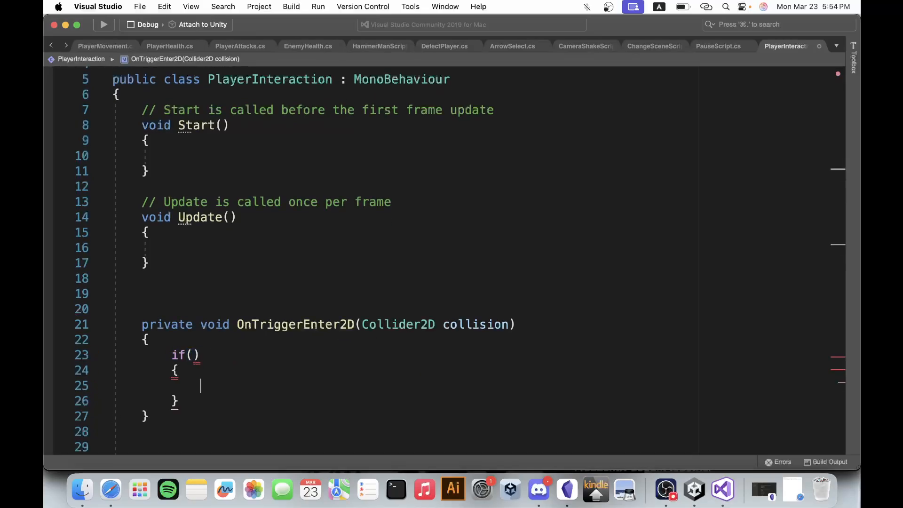
click(315, 213)
click(193, 354)
text(collision.nam)
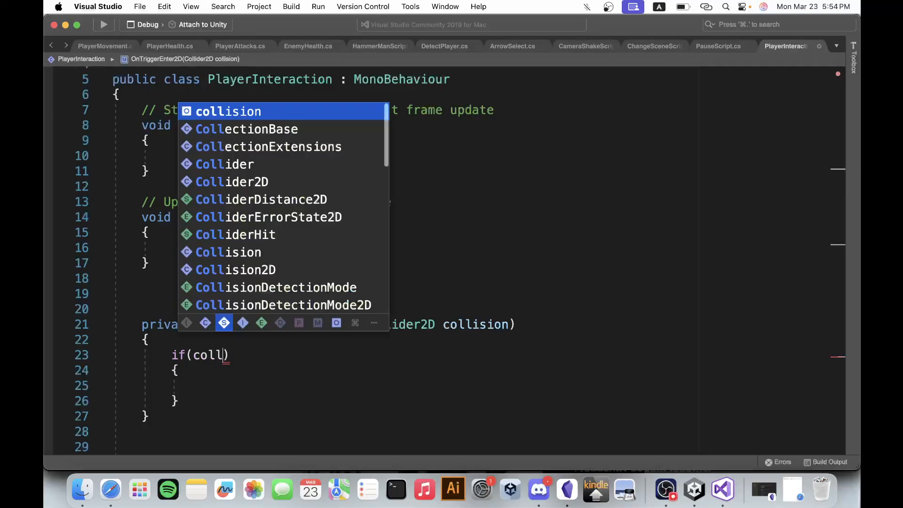
text(e == )
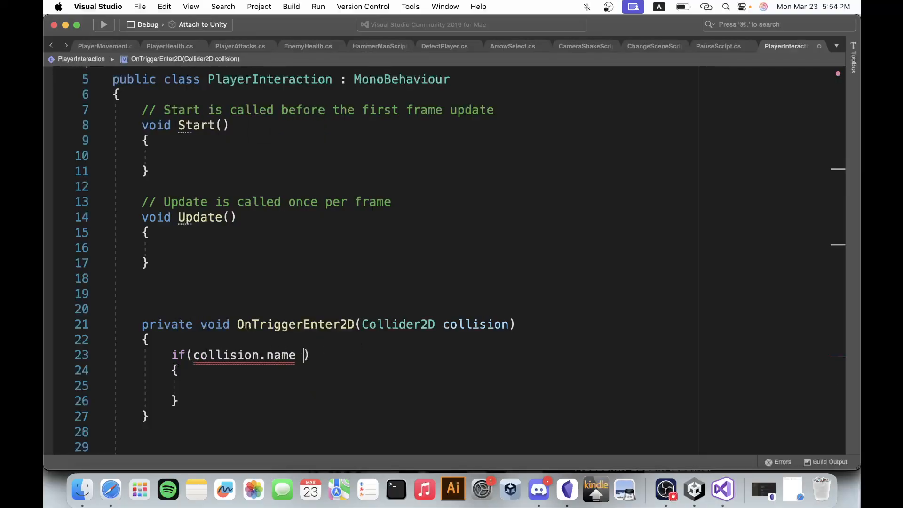
text(")
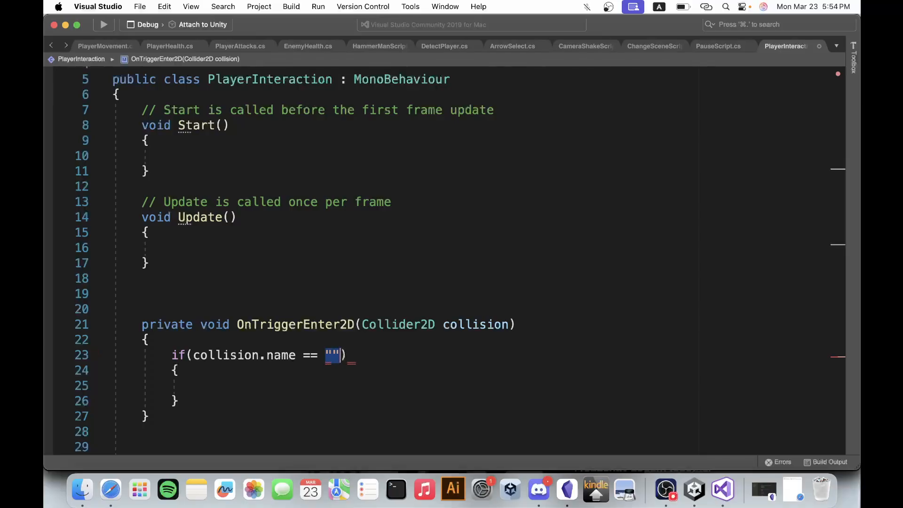
text(Shop)
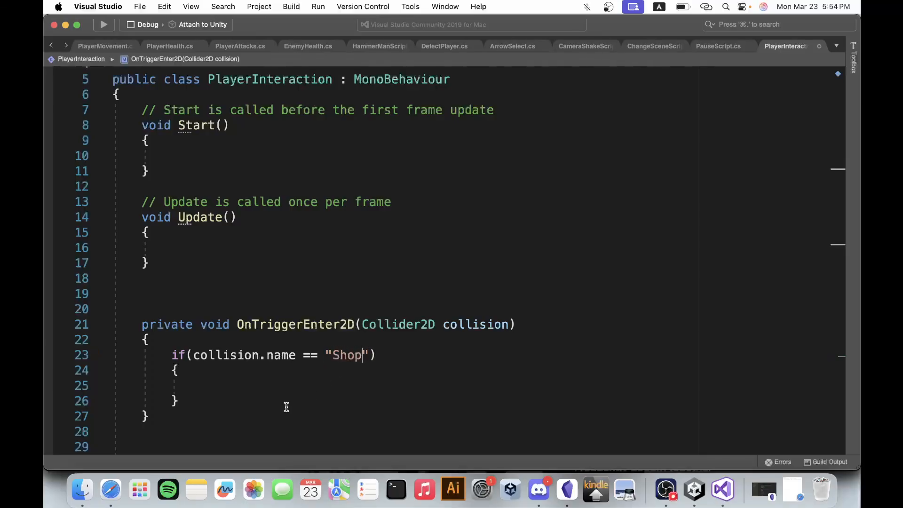
Declare a bool field named nearShop at the start of the PlayerInteraction class, above the Start method.
drag(251, 370, 248, 378)
click(233, 386)
click(205, 94)
key(Return)
key(Return)
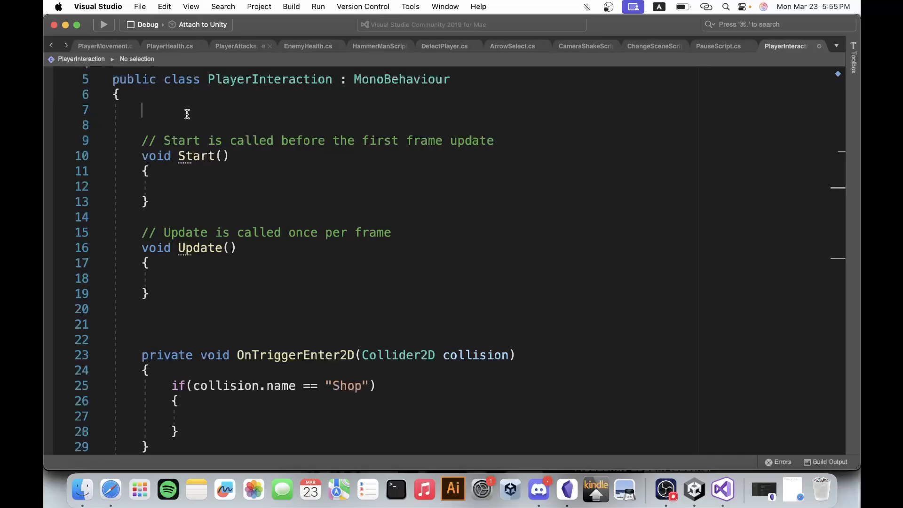
click(187, 112)
text(bool near)
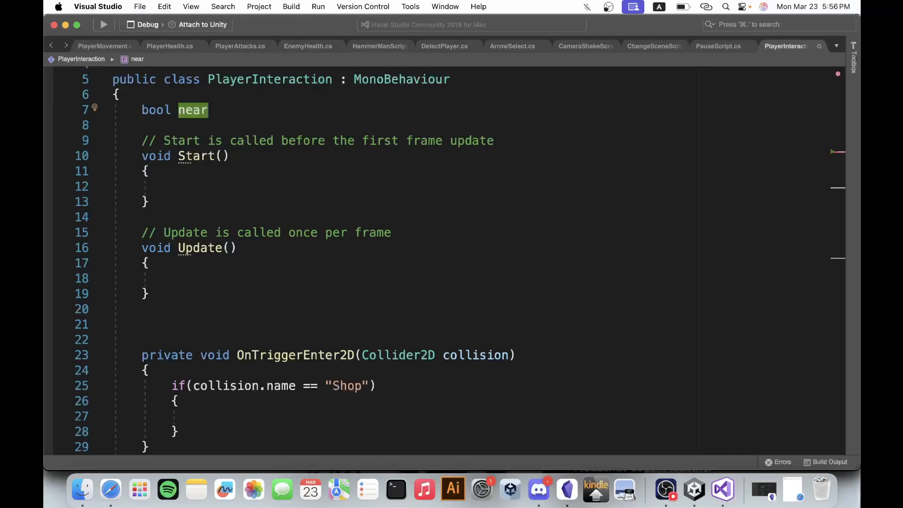
text(Shop;)
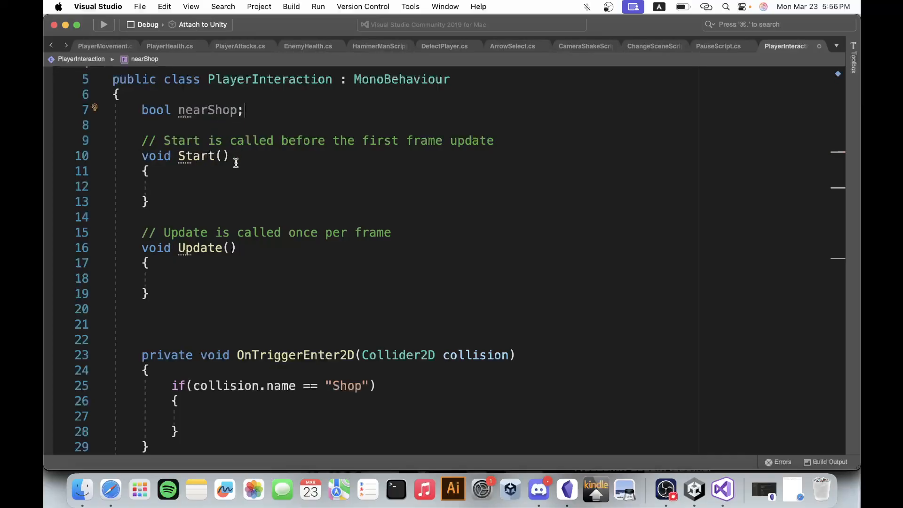
Set nearShop = true inside the "Shop" if block of OnTriggerEnter2D.
scroll(235, 410, down, 2)
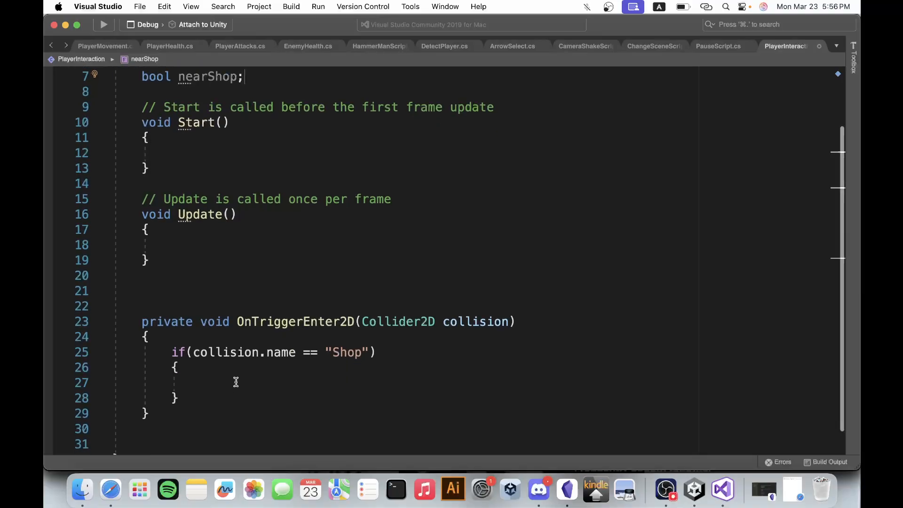
scroll(234, 378, up, 1)
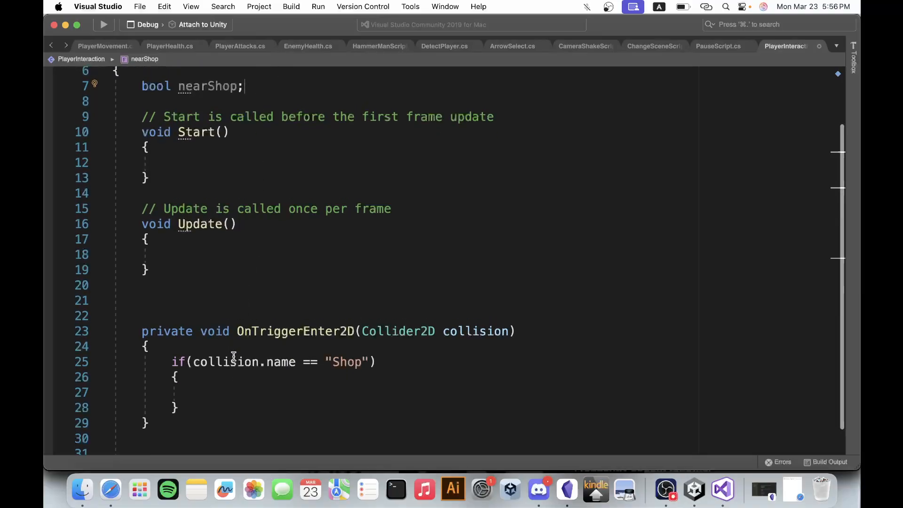
click(229, 388)
text(nea)
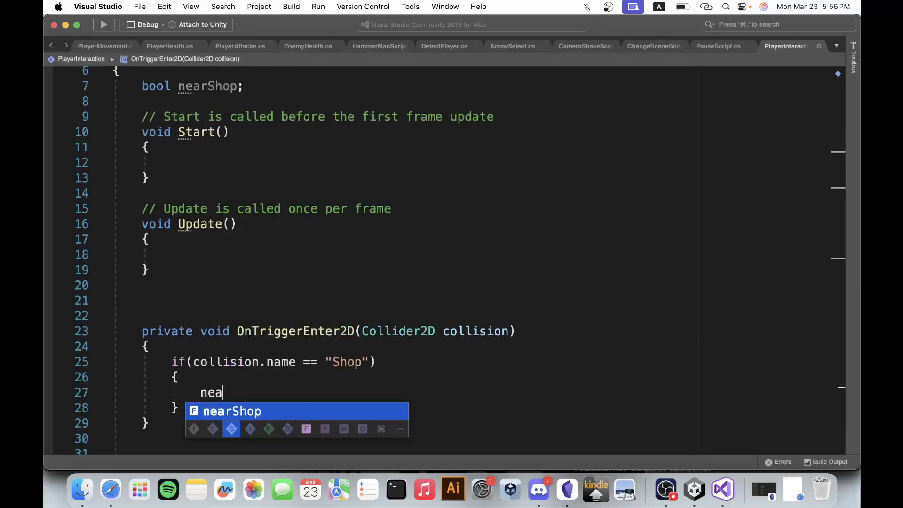
key(Tab)
text(= true;)
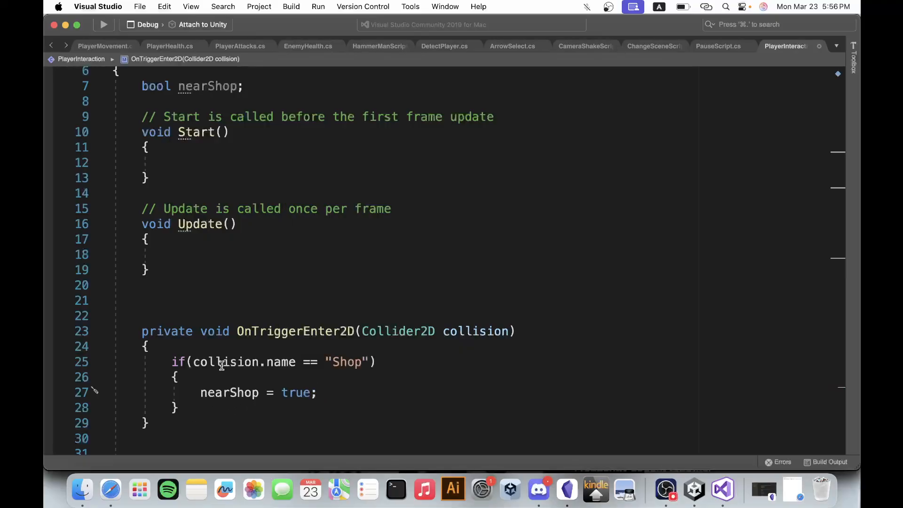
Insert an OnTriggerExit2D method below OnTriggerEnter2D, separated by blank lines.
scroll(222, 366, down, 3)
click(189, 295)
key(Return)
key(Return)
key(Return)
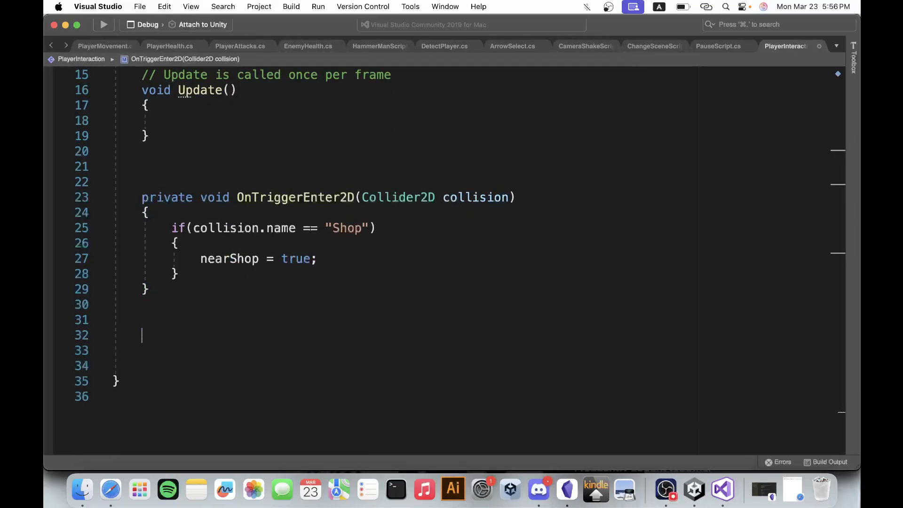
text(on)
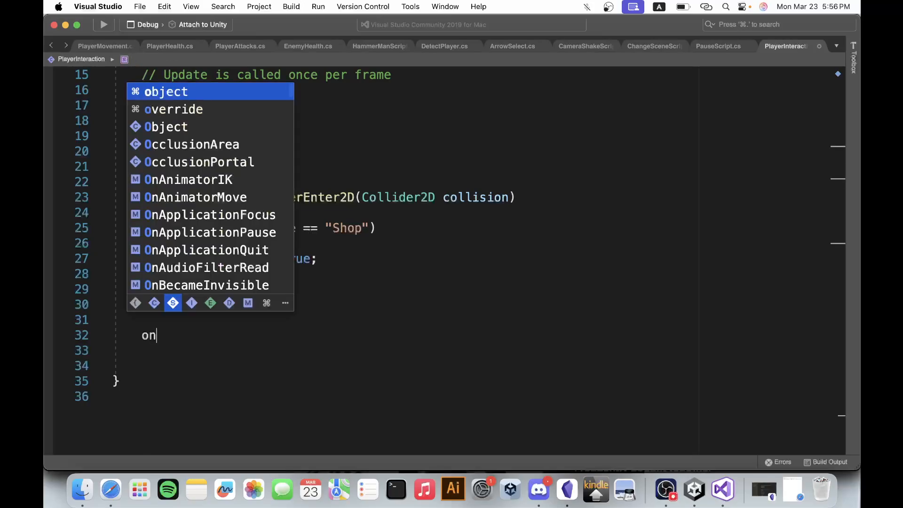
text(trig)
key(Down)
key(Down)
key(Return)
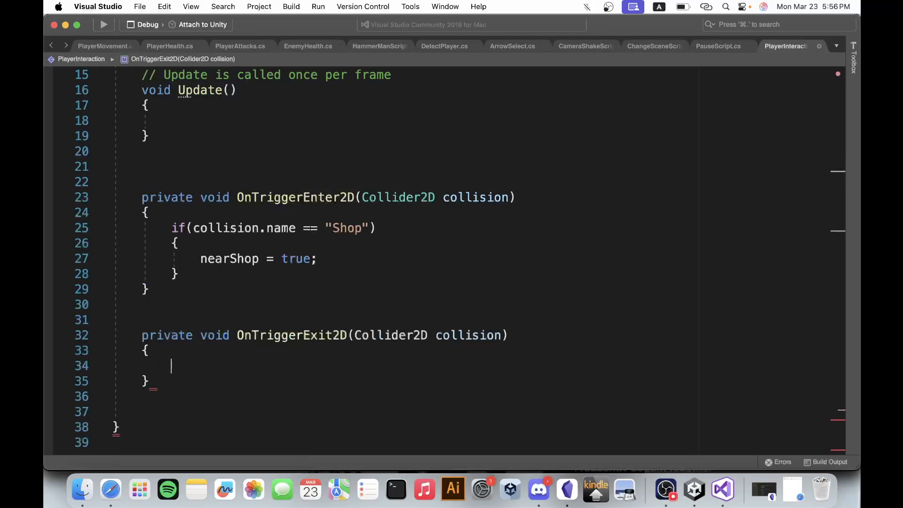
Copy the "Shop" if block from OnTriggerEnter2D into OnTriggerExit2D and set nearShop to false in the copy.
drag(172, 225, 204, 274)
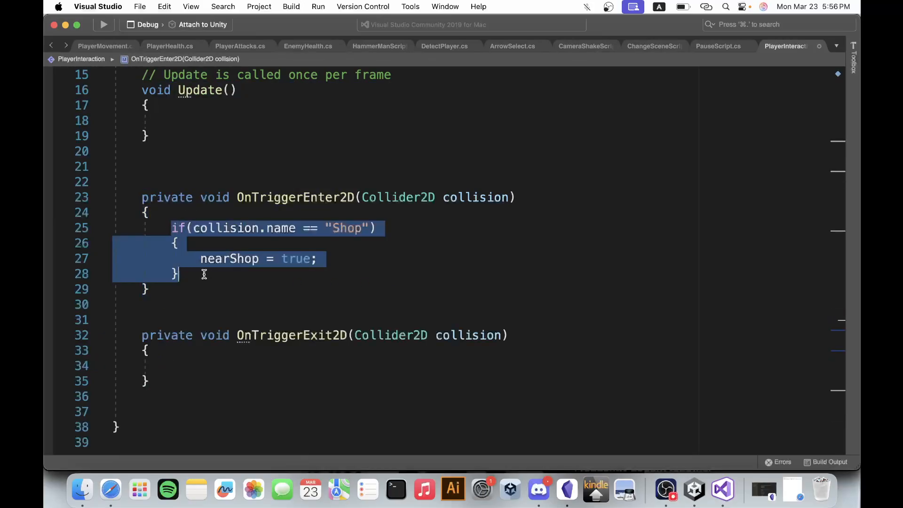
key(super+c)
click(183, 365)
key(super+v)
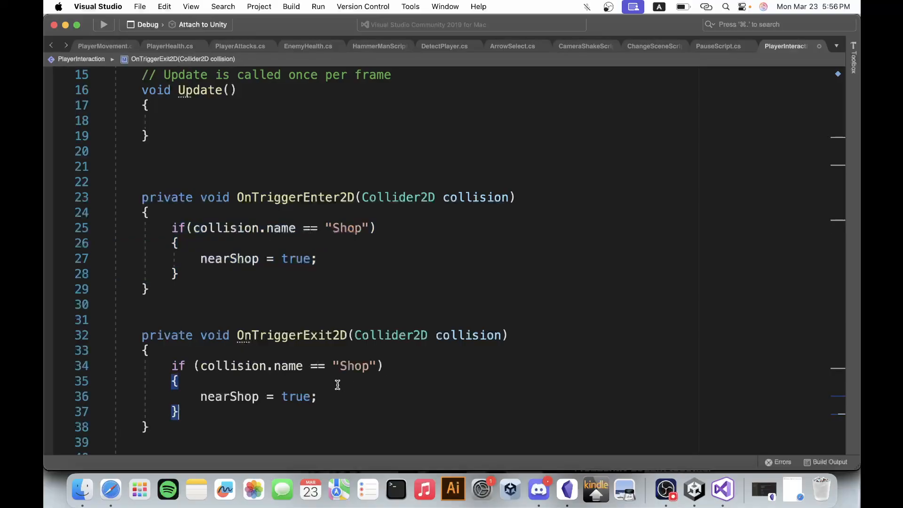
double_click(284, 391)
text(false)
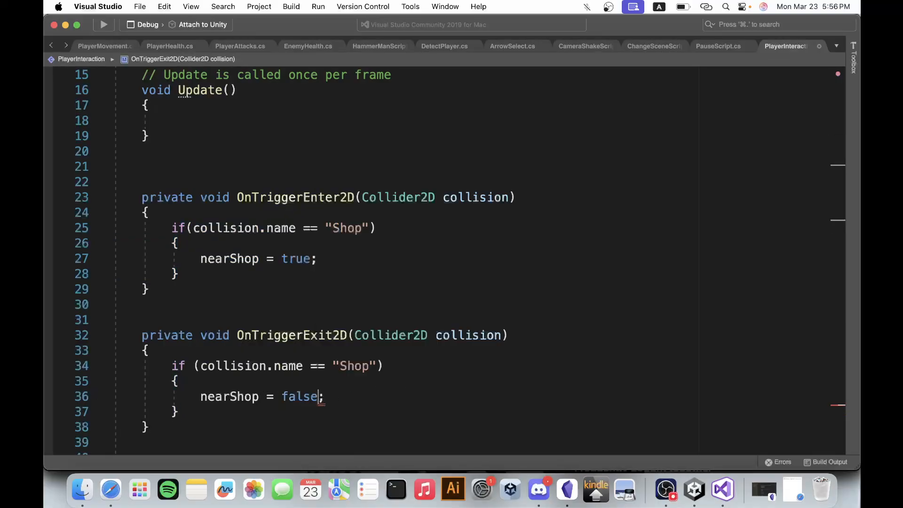
click(334, 398)
Remove one of the blank lines between the Update and OnTriggerEnter2D methods.
scroll(298, 211, up, 3)
click(125, 244)
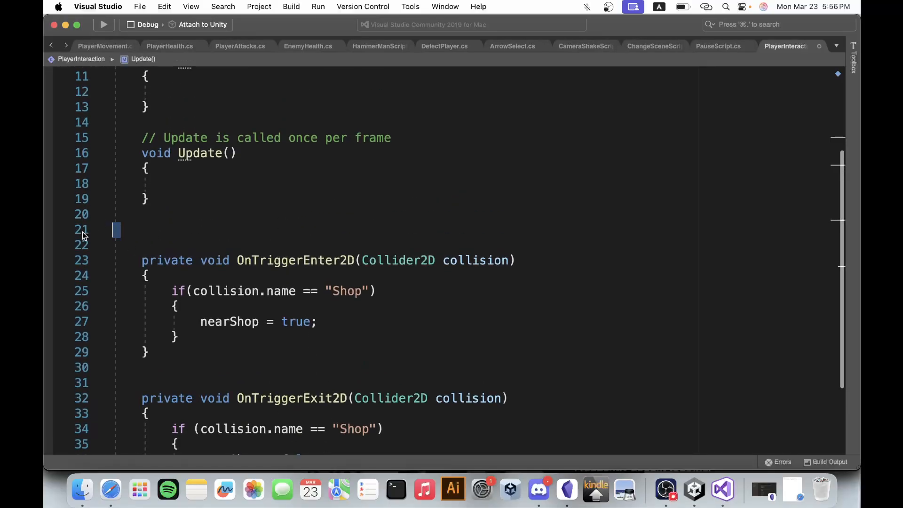
key(BackSpace)
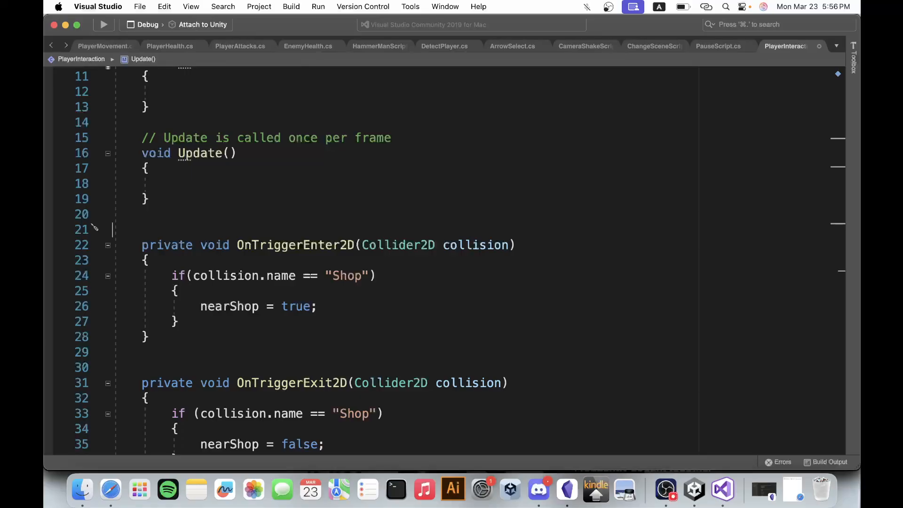
scroll(298, 246, down, 3)
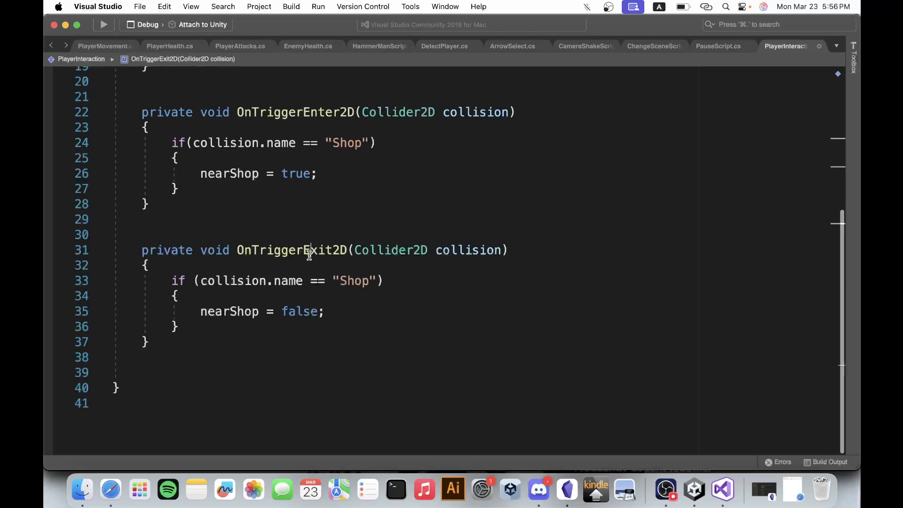
double_click(308, 252)
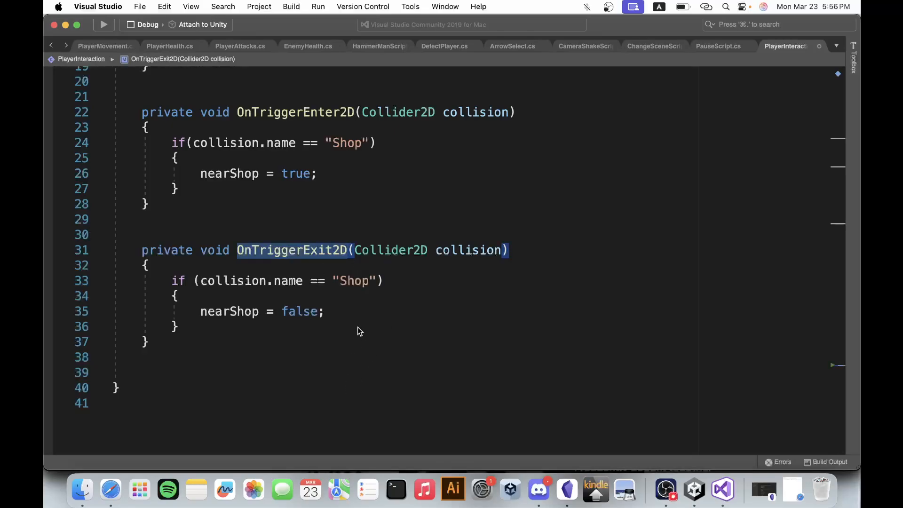
Declare a public GameObject field named shopPanel above the nearShop field, leaving a blank line before it.
scroll(359, 311, up, 6)
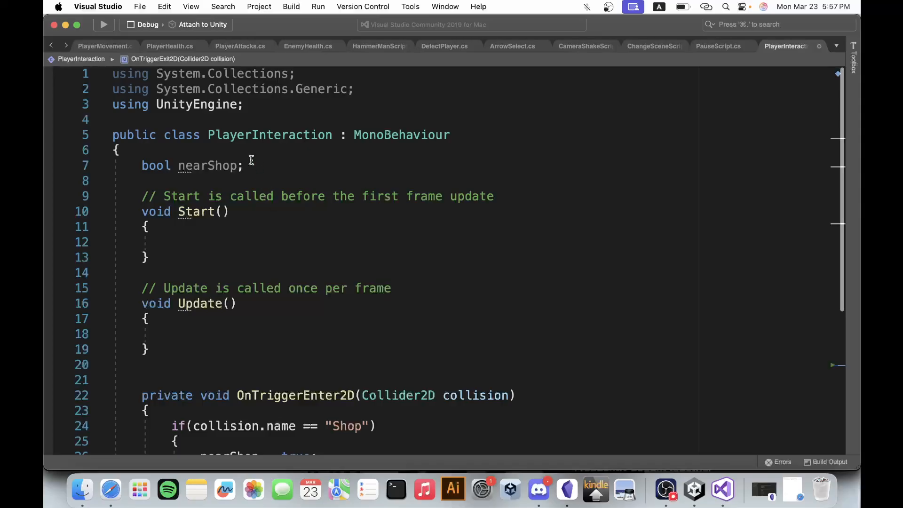
click(238, 155)
key(Return)
key(Return)
text(pub)
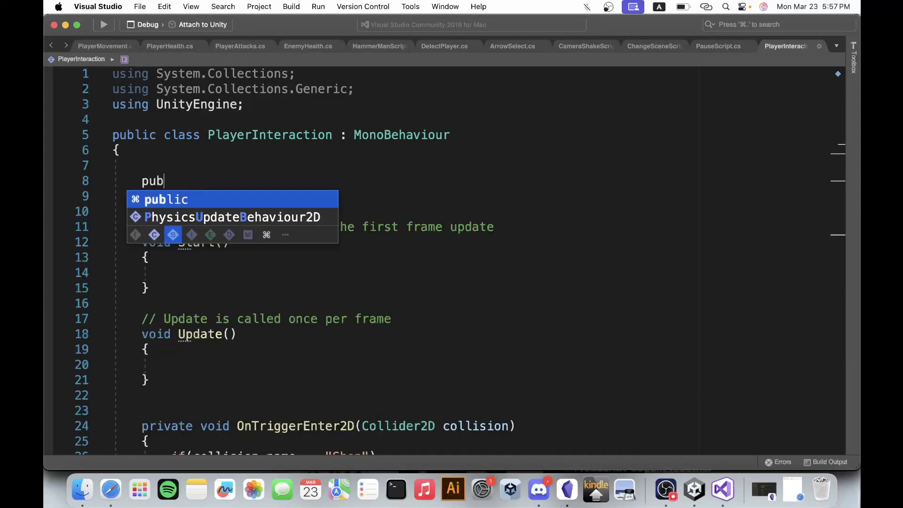
text(lic Gam)
key(Tab)
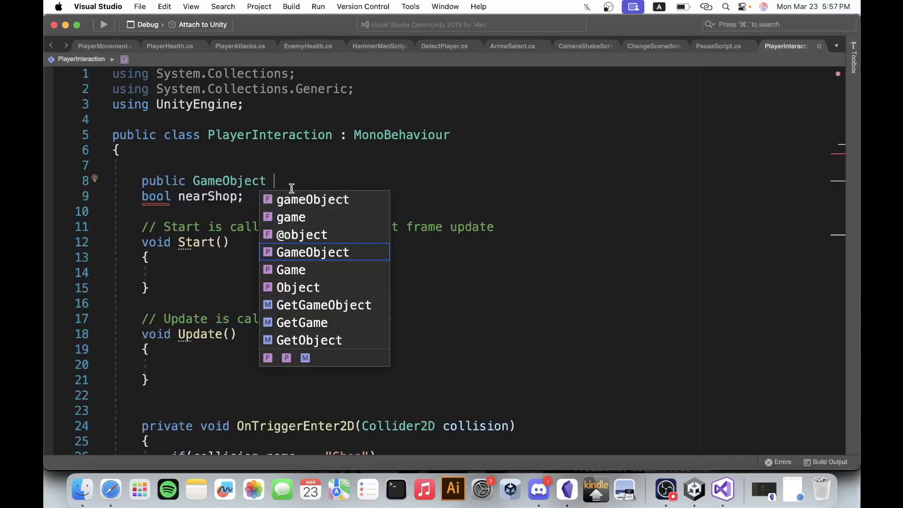
text(shop)
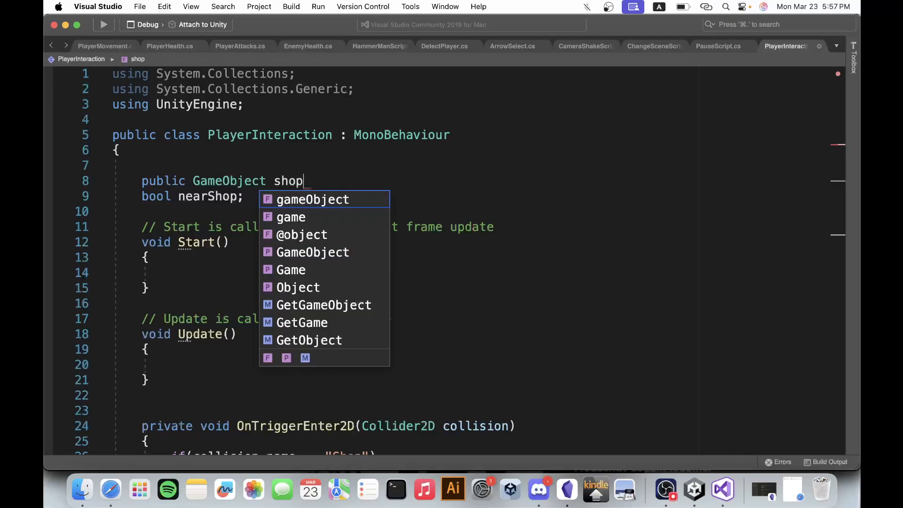
text(Panel;)
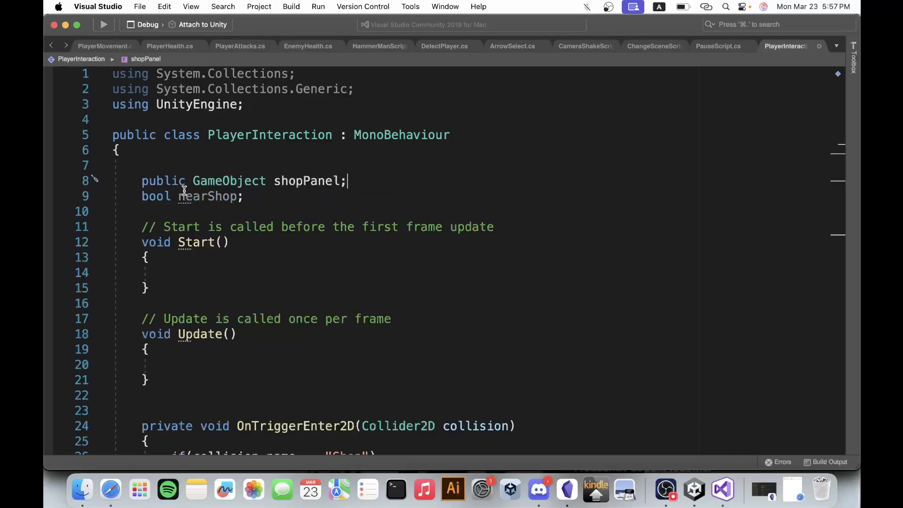
drag(179, 197, 265, 193)
click(263, 194)
click(348, 183)
drag(281, 182, 410, 189)
click(374, 185)
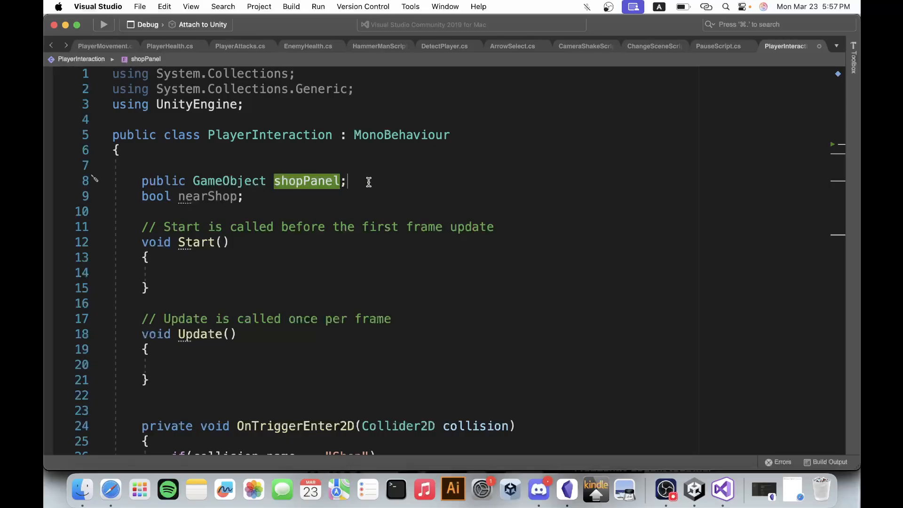
click(357, 183)
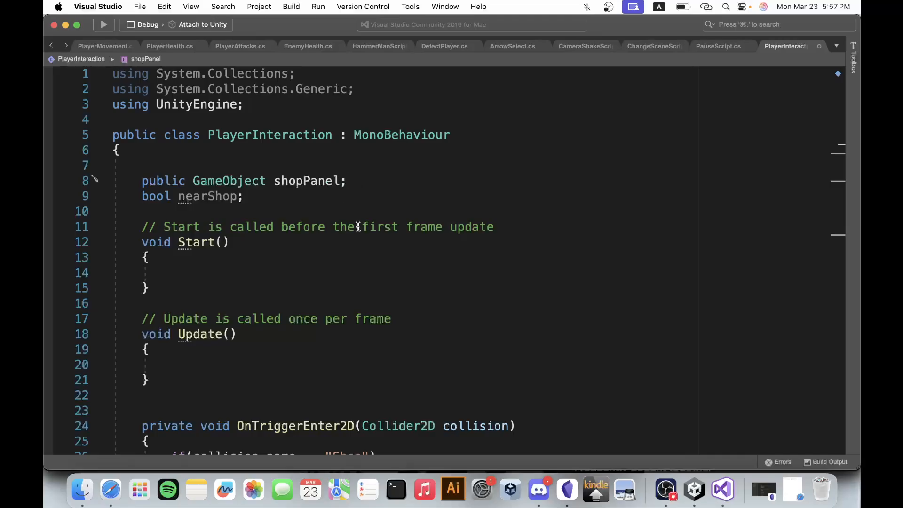
Add an if block with an empty condition inside the Update method.
scroll(358, 226, down, 5)
scroll(358, 226, up, 5)
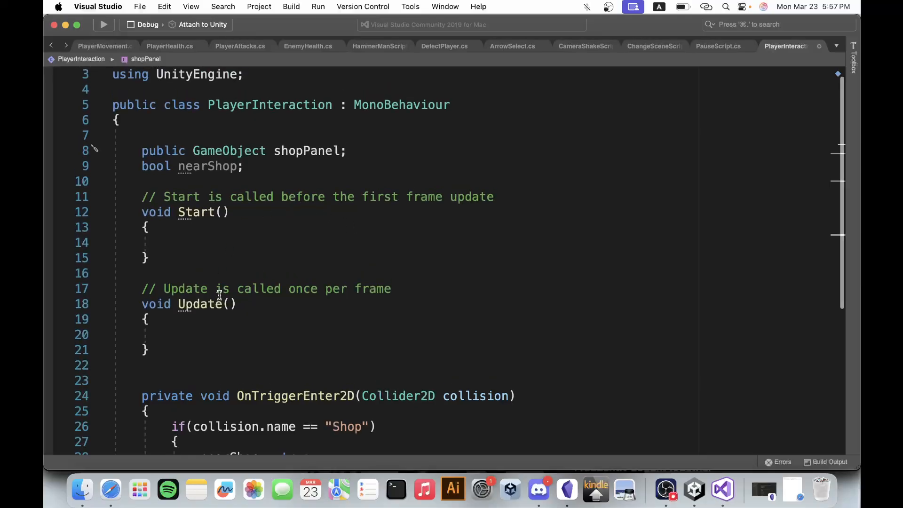
click(209, 336)
text(if)
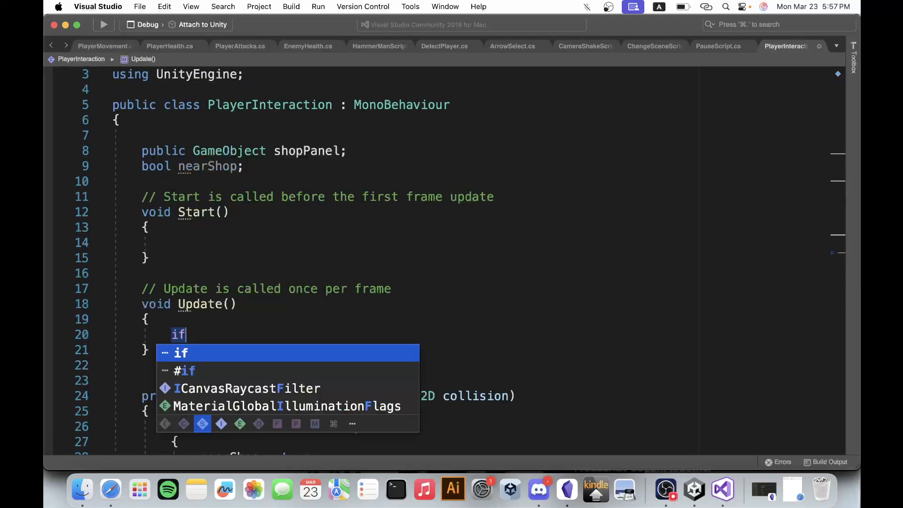
text(() {)
key(Return)
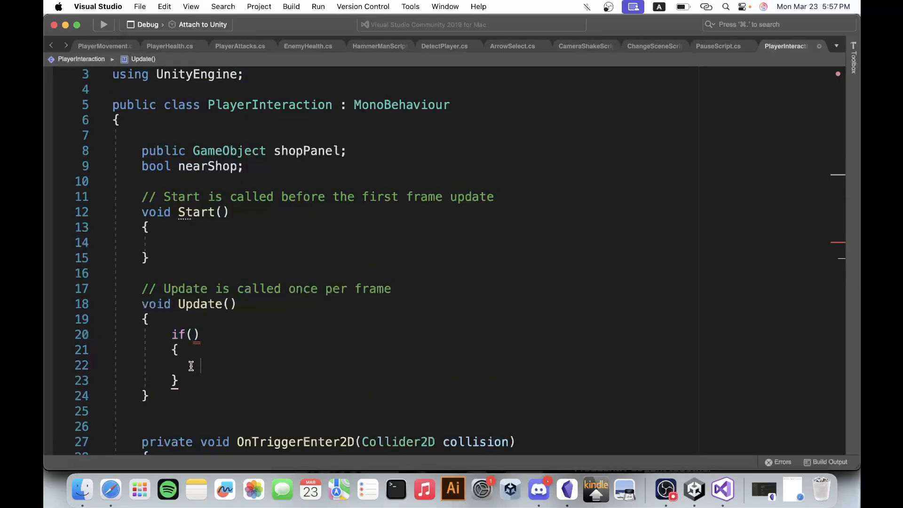
Fill in Input.GetKeyDown(KeyCode.E) as the condition of the if block in Update.
click(193, 333)
text(inp)
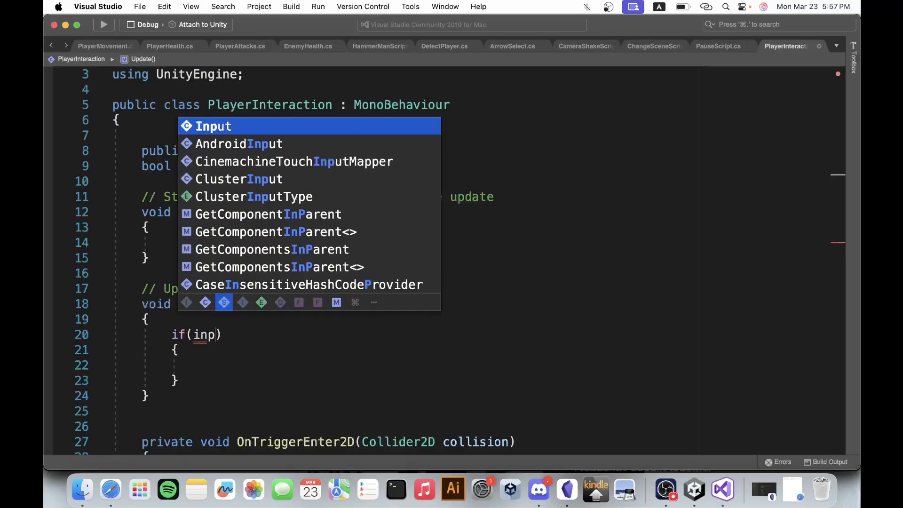
key(Return)
text(.getke)
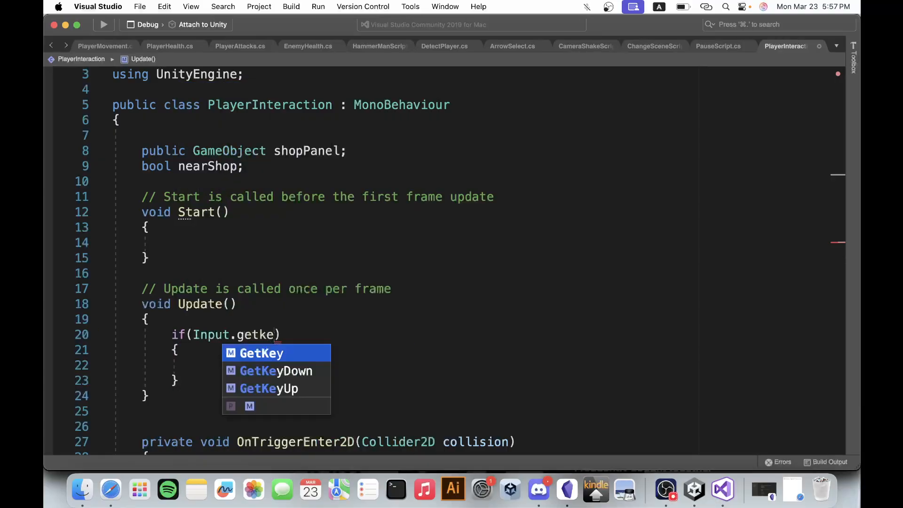
key(Return)
text(()
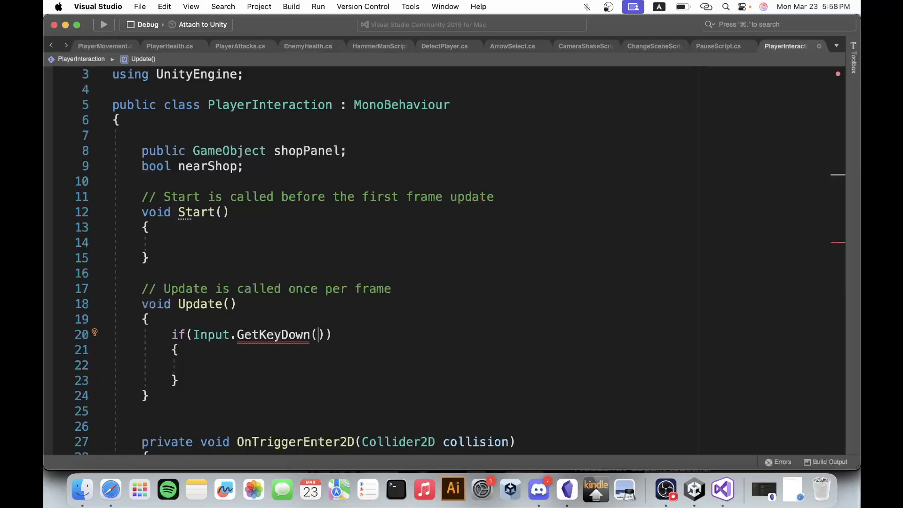
text(KeyCode.E)
key(Return)
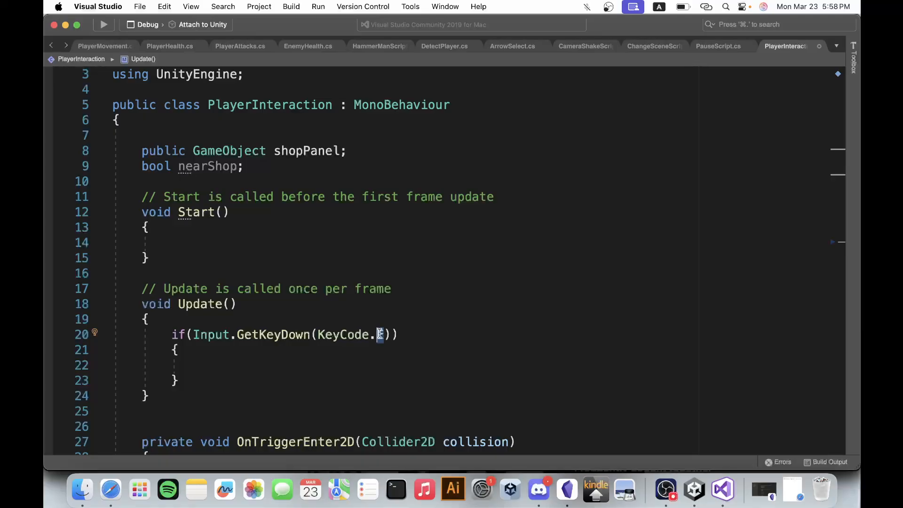
text(ent)
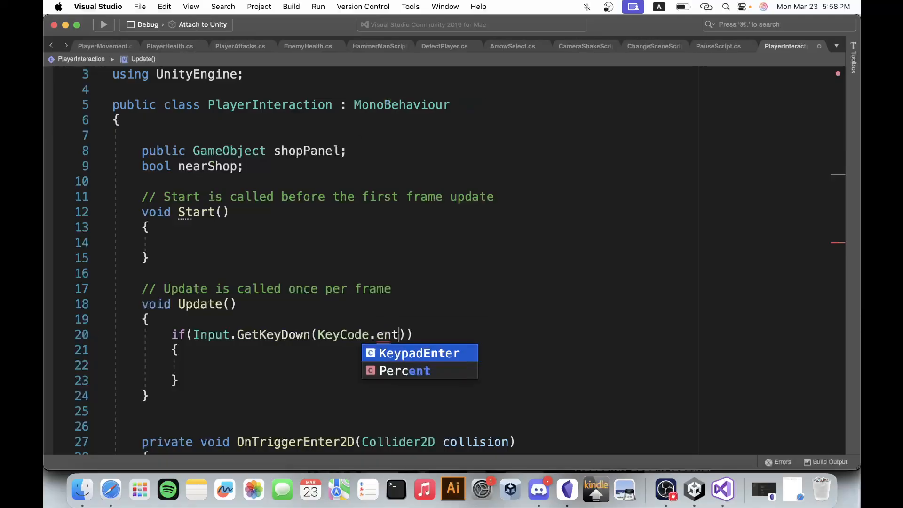
text(e)
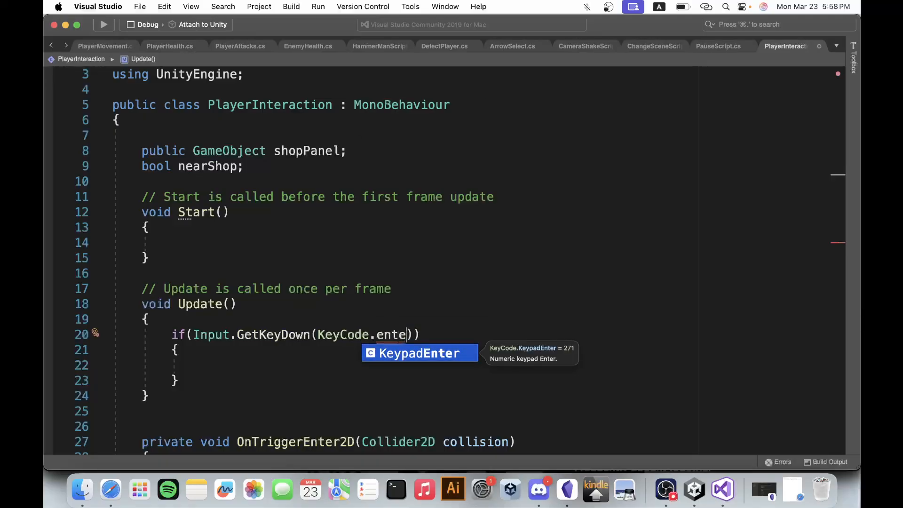
key(BackSpace)
key(BackSpace)
key(BackSpace)
key(BackSpace)
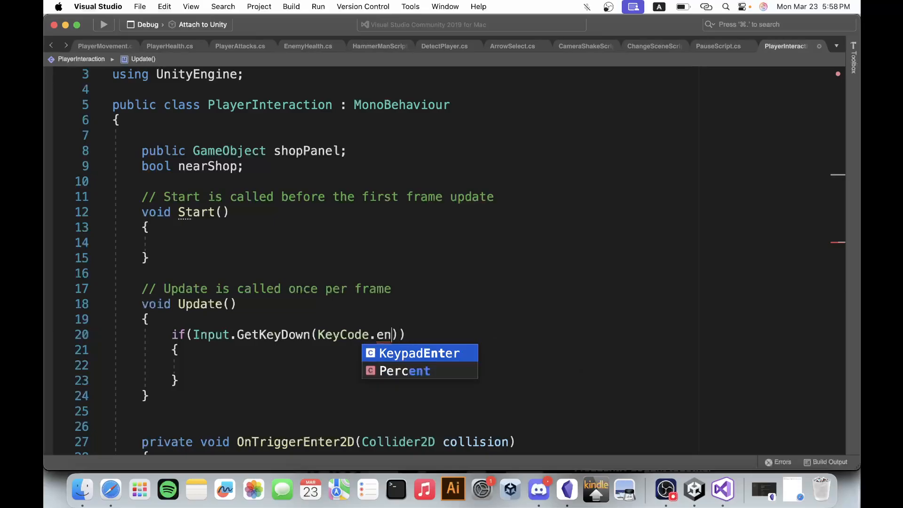
text(e)
key(Return)
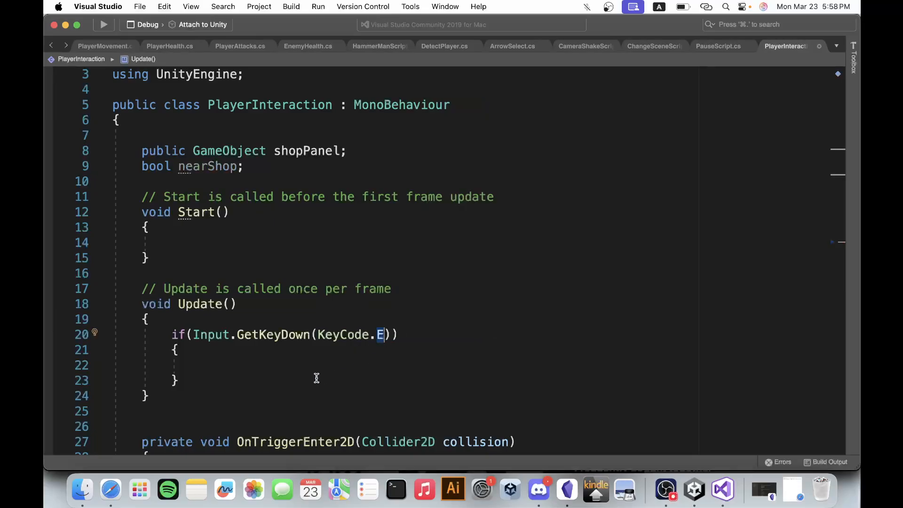
Extend the if condition in Update with "& nearShop" after the GetKeyDown check for KeyCode.E.
click(273, 368)
scroll(259, 365, down, 1)
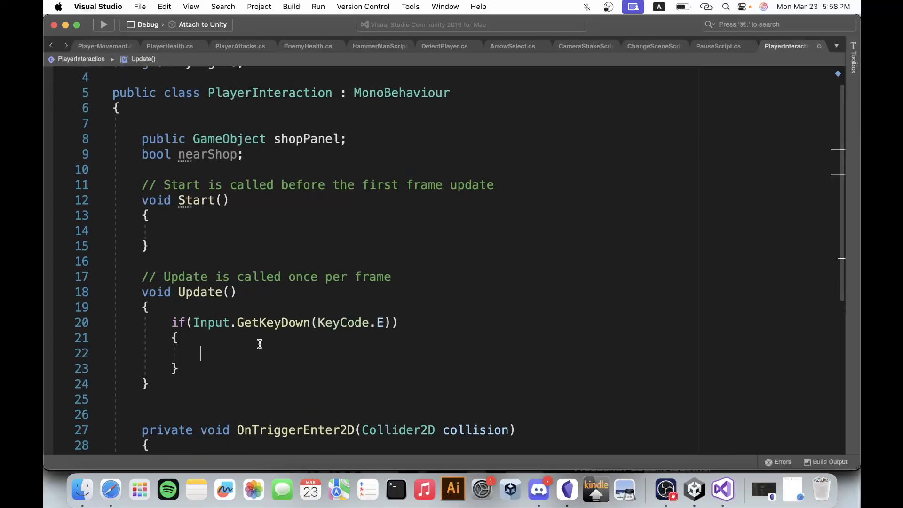
click(391, 305)
text(& nearShop)
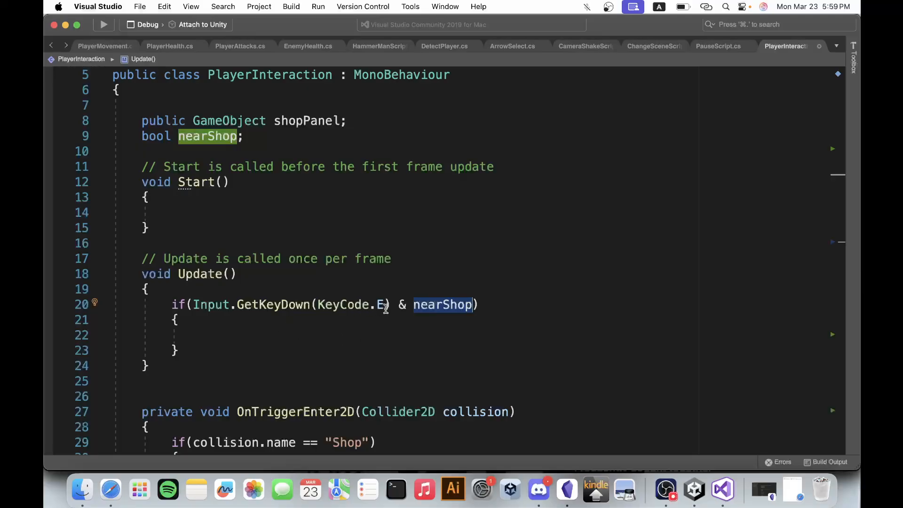
drag(384, 309, 183, 297)
Add the statement shopPanel.SetActive(true); inside the if block in Update.
click(242, 338)
scroll(243, 319, down, 2)
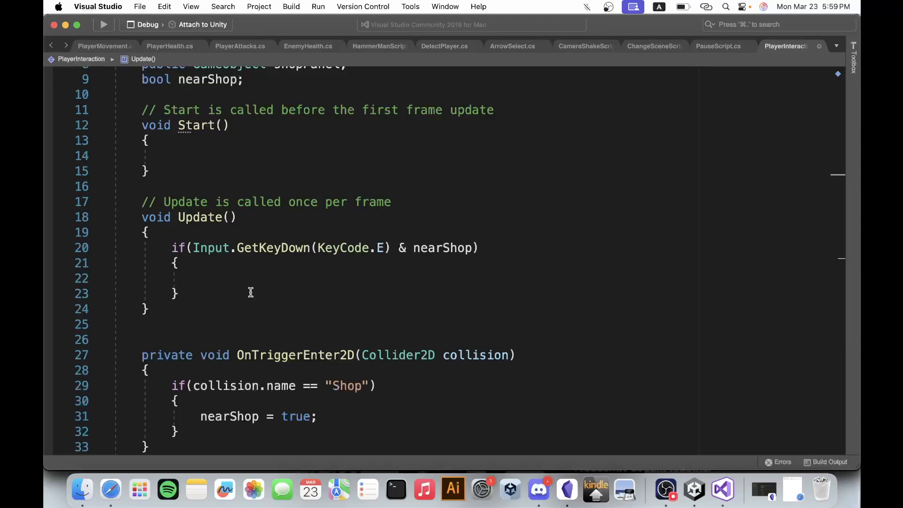
text(shopPanel)
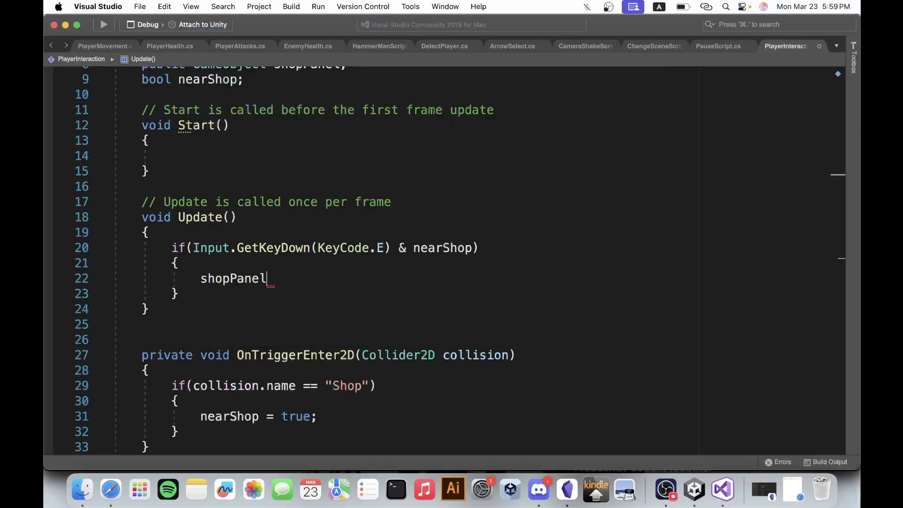
key(BackSpace)
text(.g)
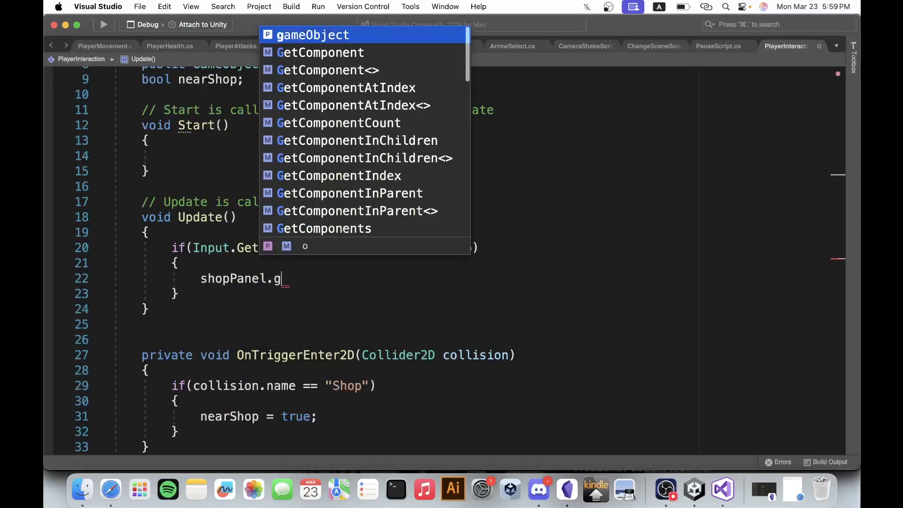
key(BackSpace)
text(set)
key(Return)
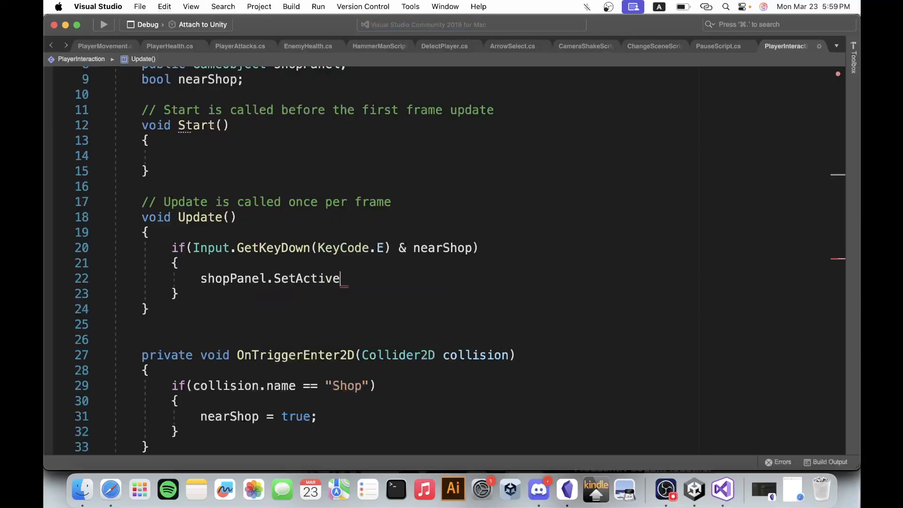
text((true);)
Add an else if block with an empty condition and empty body after the if block in Update.
click(208, 297)
key(Return)
text(elsei)
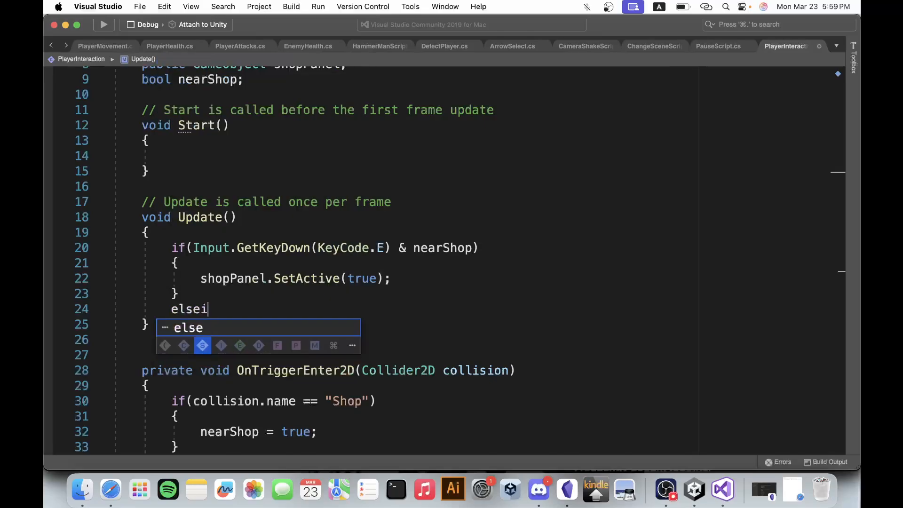
key(BackSpace)
text(if() )
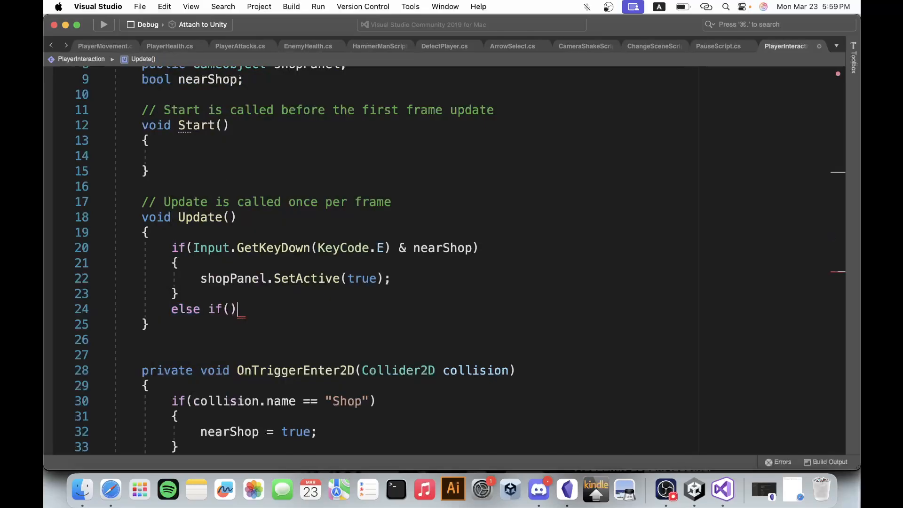
text({)
key(Return)
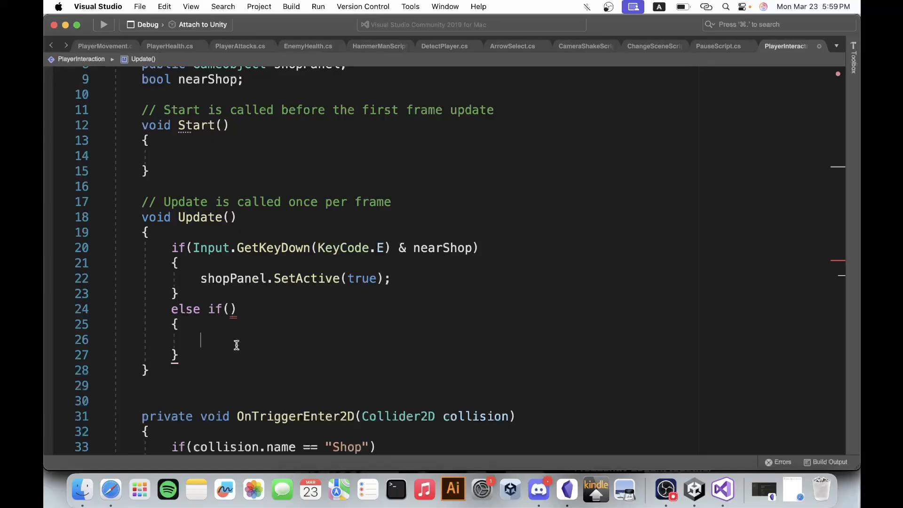
Copy the condition Input.GetKeyDown(KeyCode.E) & nearShop from the if statement into the empty else if condition.
drag(391, 247, 319, 249)
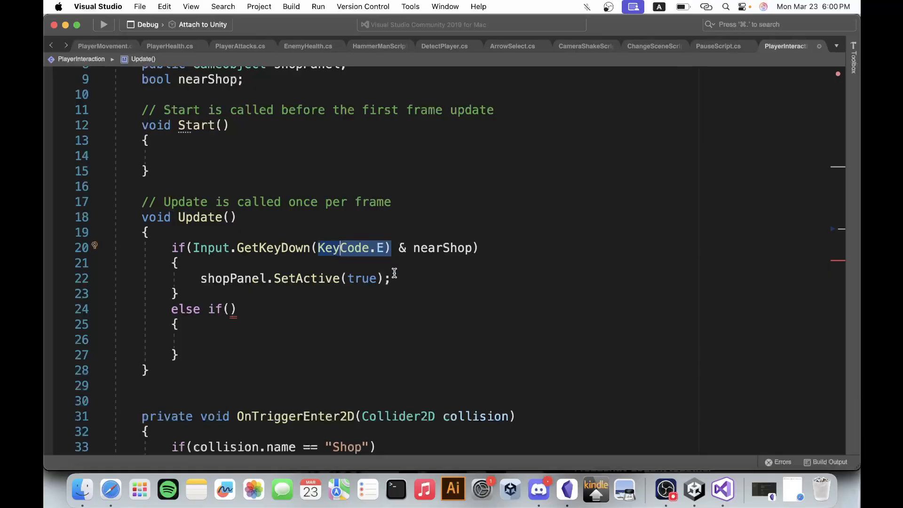
click(225, 309)
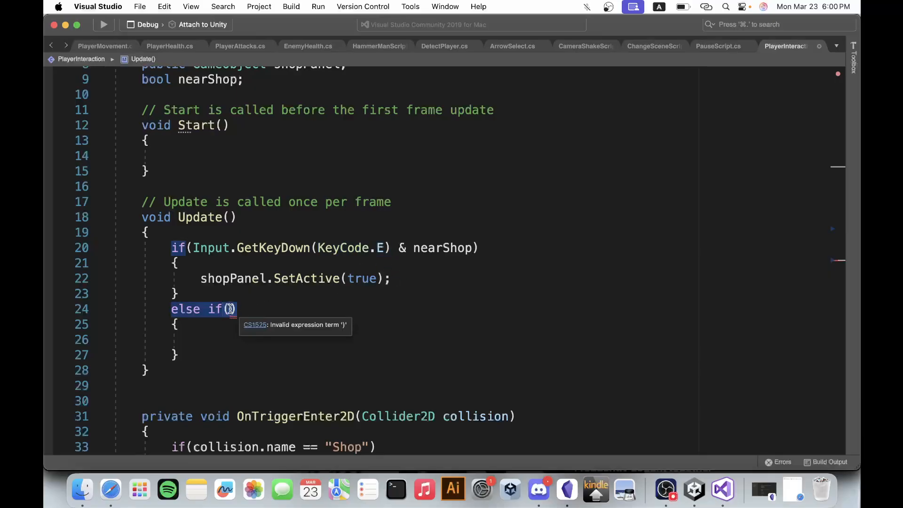
drag(193, 248, 472, 250)
key(super+c)
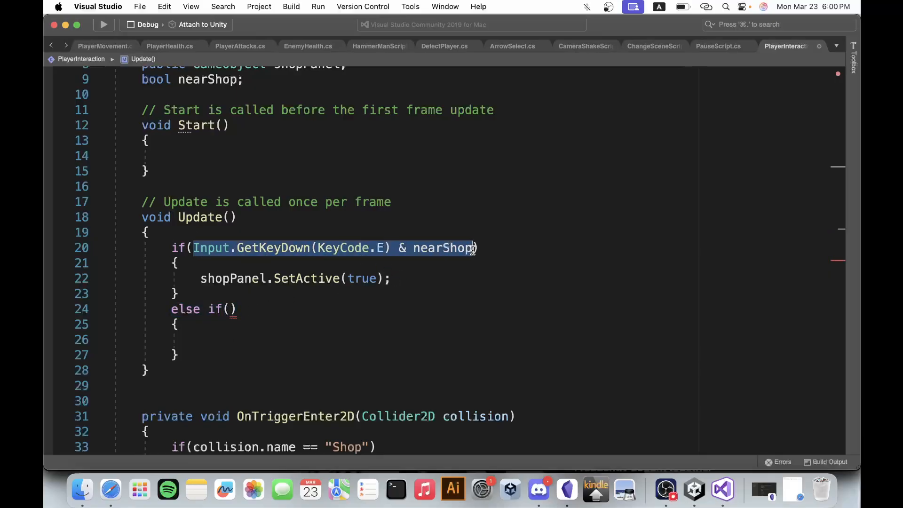
click(231, 309)
key(super+v)
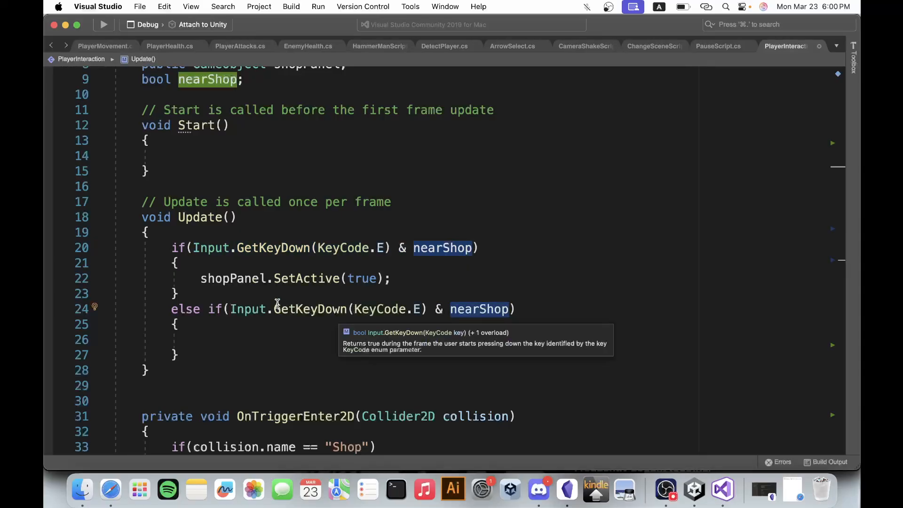
click(243, 342)
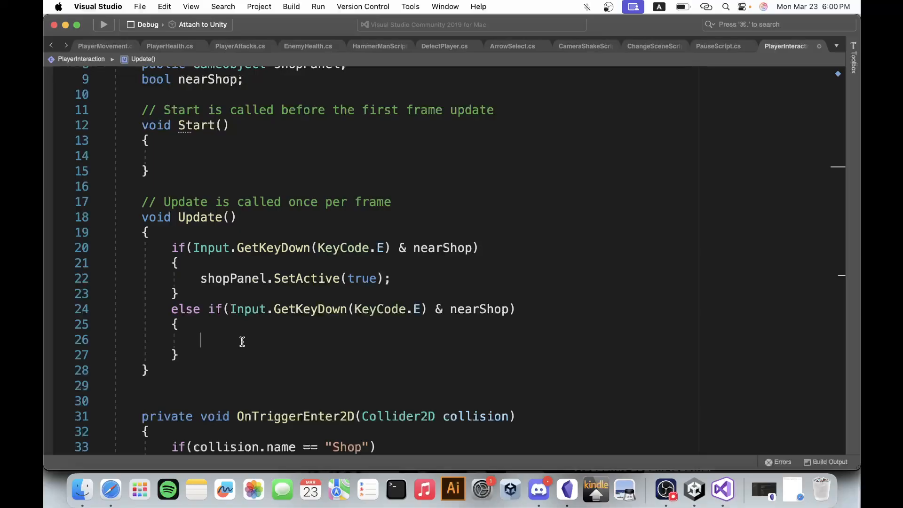
Change the key code in the else if condition to Q.
double_click(418, 310)
text(Q)
click(395, 338)
click(480, 309)
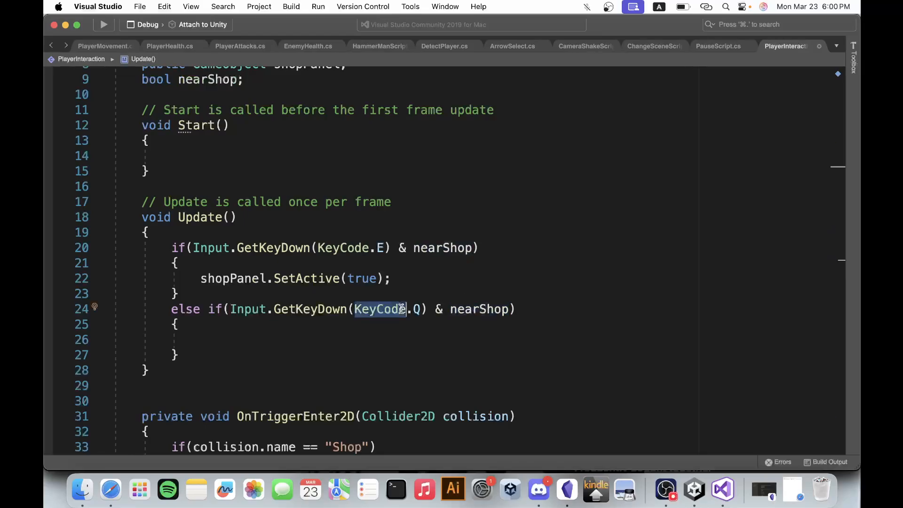
click(465, 309)
click(400, 337)
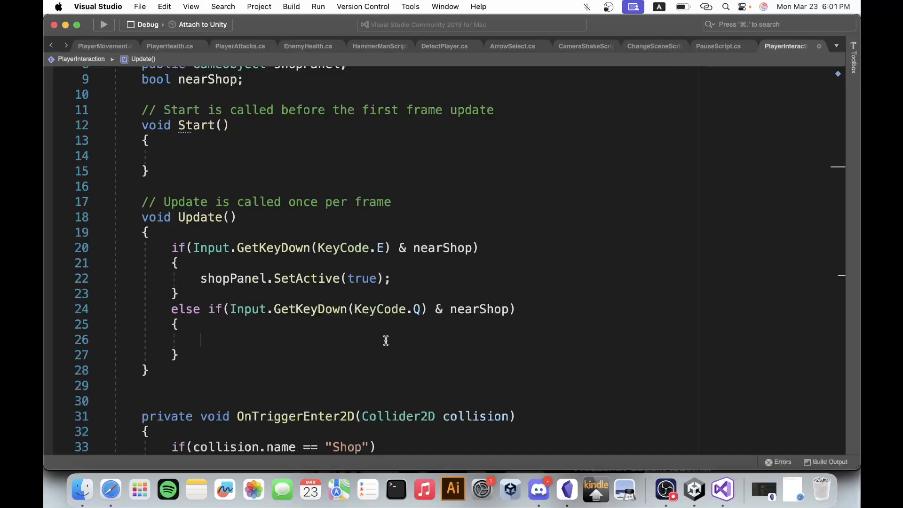
scroll(386, 340, down, 6)
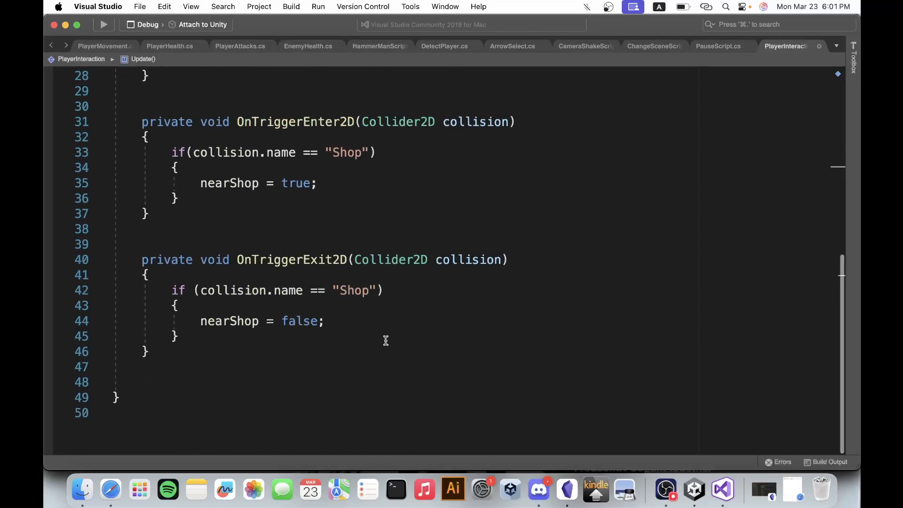
scroll(386, 341, down, 1)
click(312, 285)
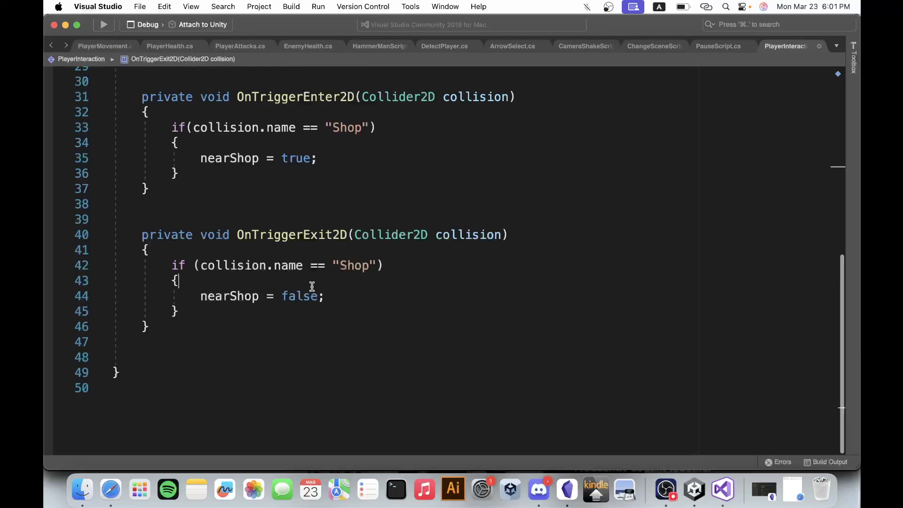
click(339, 293)
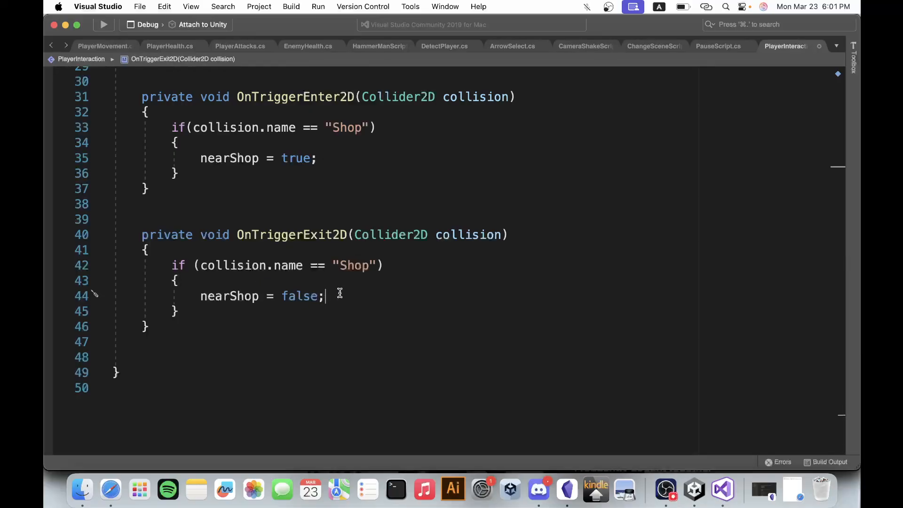
scroll(340, 293, up, 6)
Copy the shopPanel.SetActive statement into the else if block and set its argument to false.
click(226, 299)
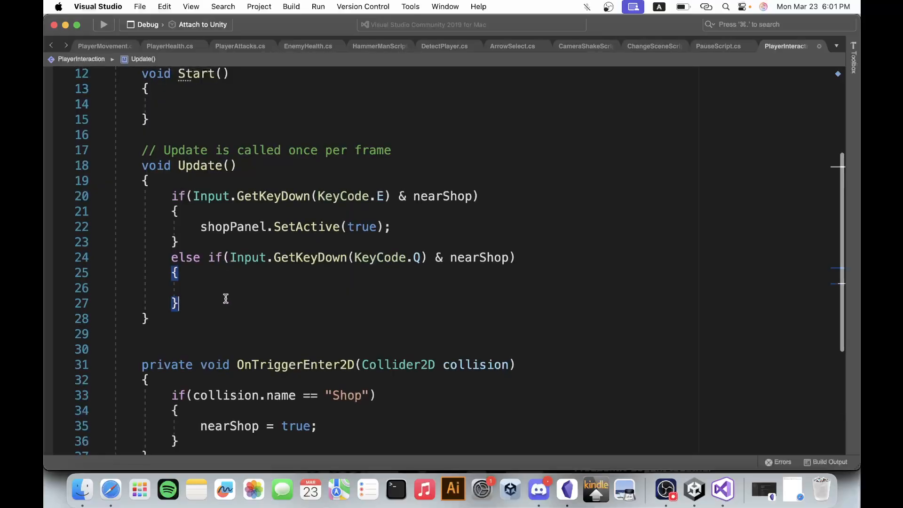
click(226, 287)
drag(200, 227, 417, 229)
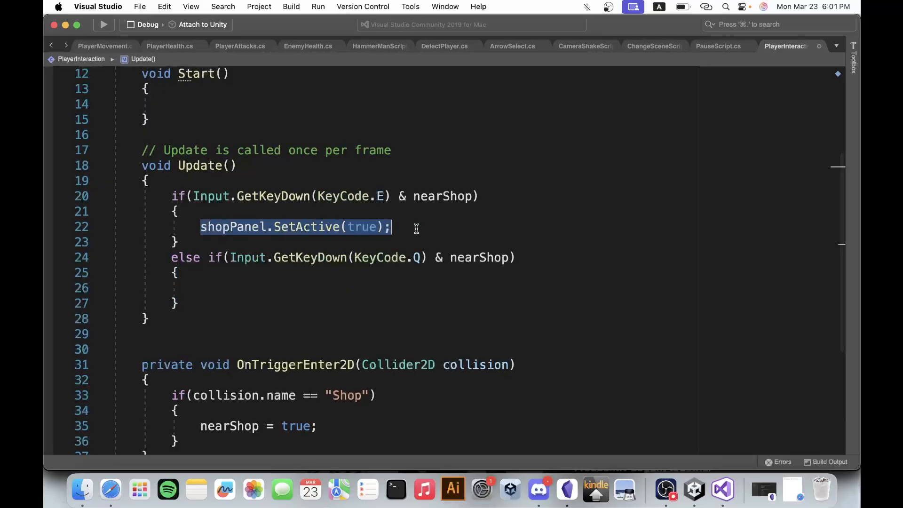
key(super+c)
click(273, 288)
key(super+v)
double_click(372, 289)
text(f)
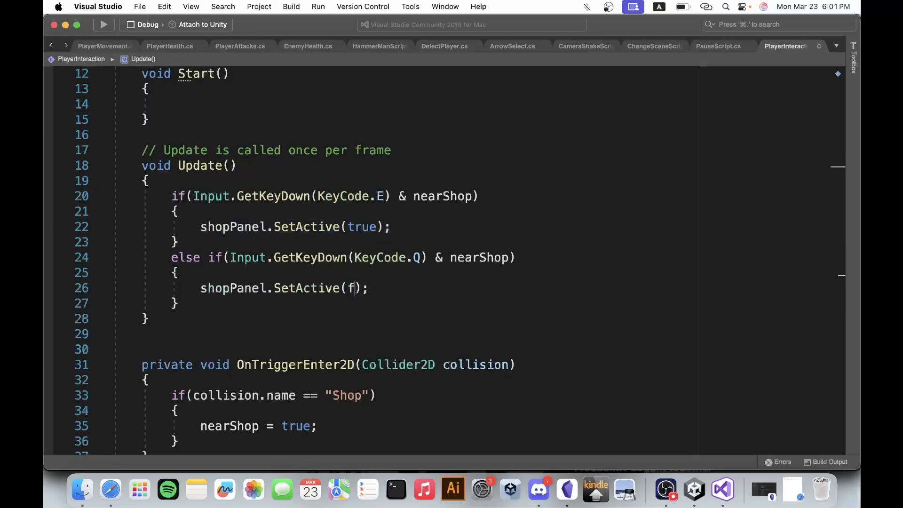
text(alse)
Copy shopPanel.SetActive(false); into OnTriggerExit2D, on a new line below nearShop = false;.
drag(415, 292, 204, 291)
scroll(453, 290, down, 4)
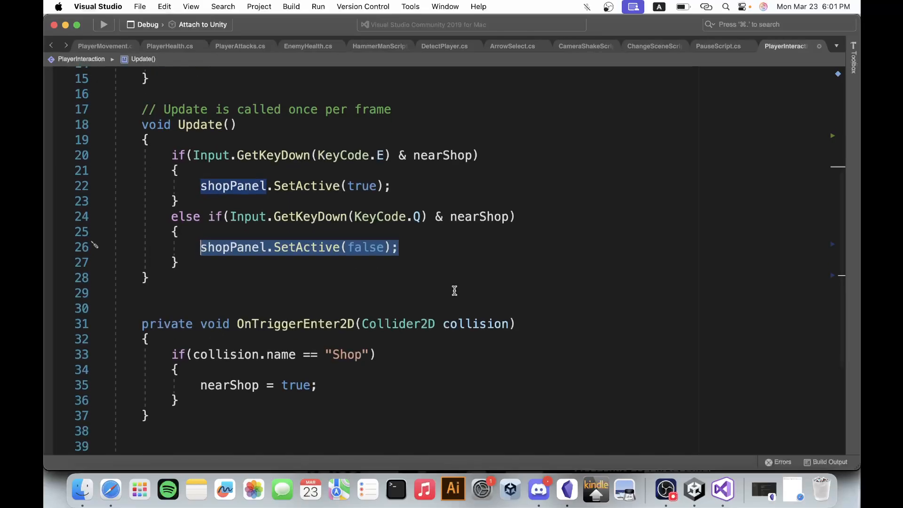
click(353, 403)
key(Return)
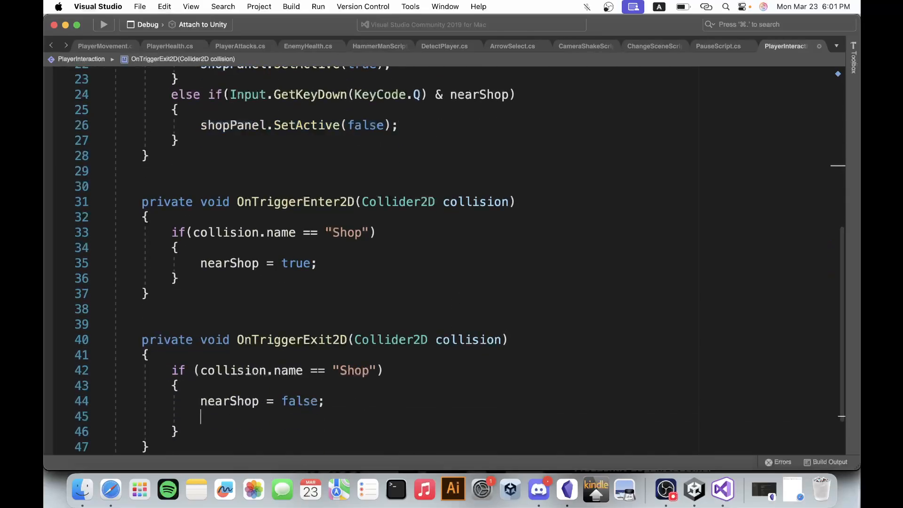
key(super+v)
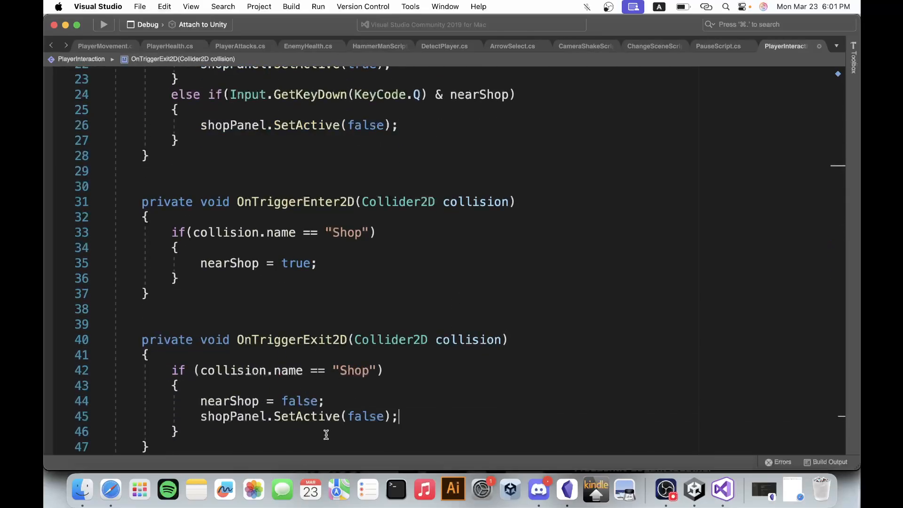
drag(207, 417, 388, 416)
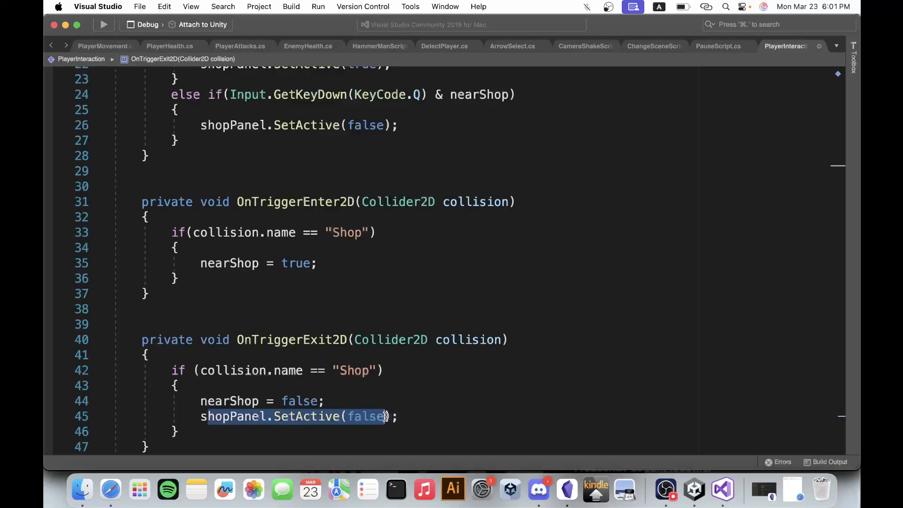
click(397, 416)
Save the PlayerInteraction script and look over its Update and trigger methods.
scroll(352, 299, up, 1)
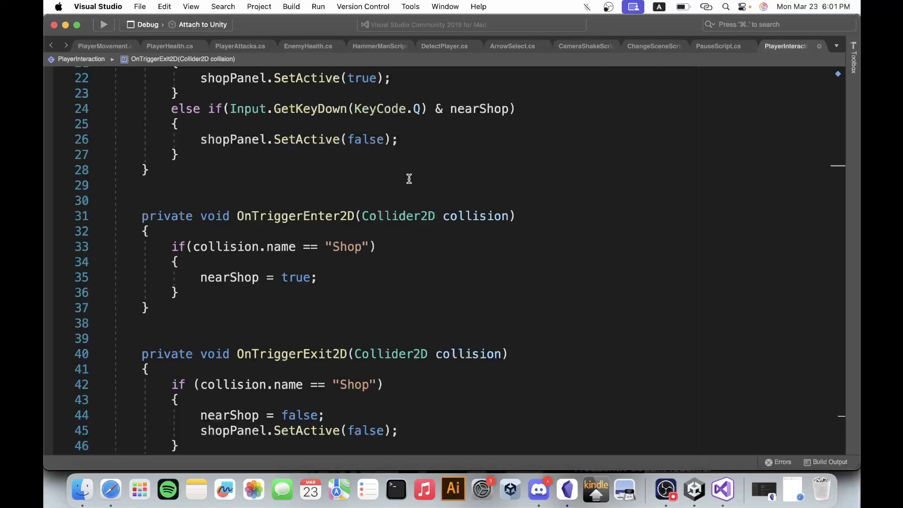
scroll(410, 178, up, 1)
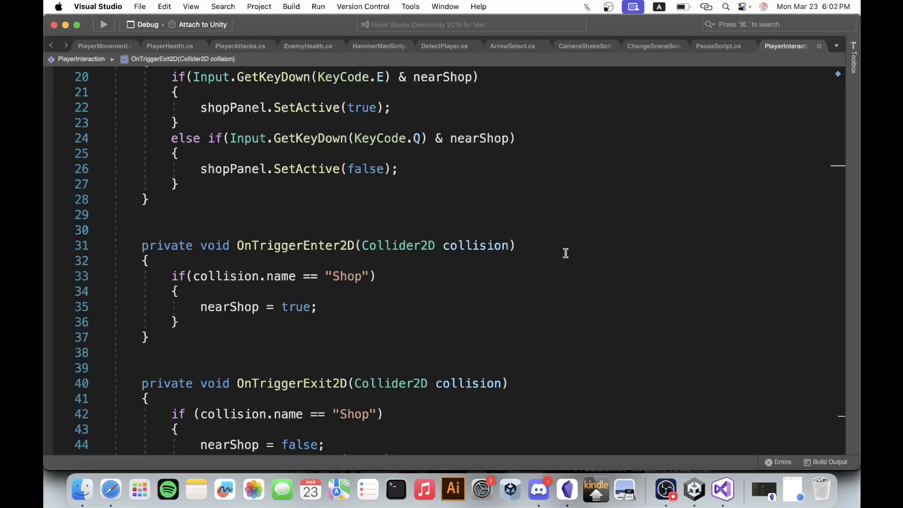
text(shopPanel.SetActive(false);)
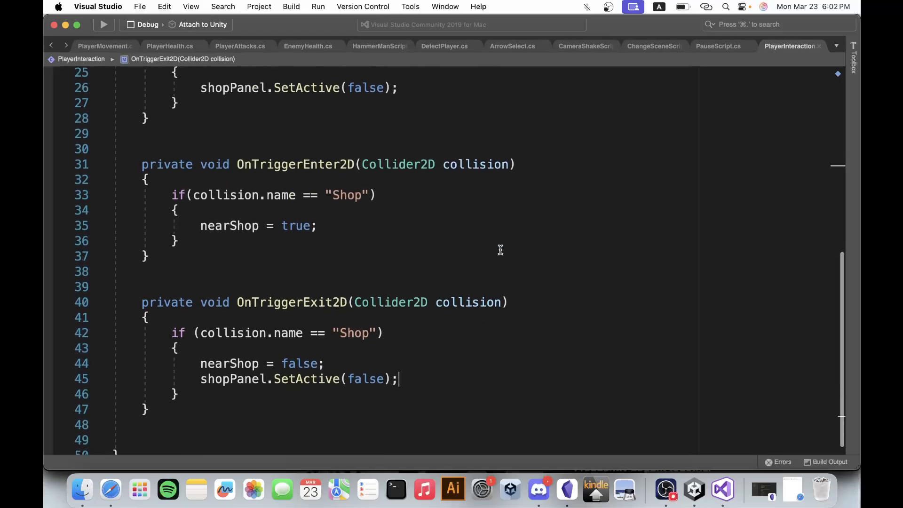
scroll(501, 250, down, 1)
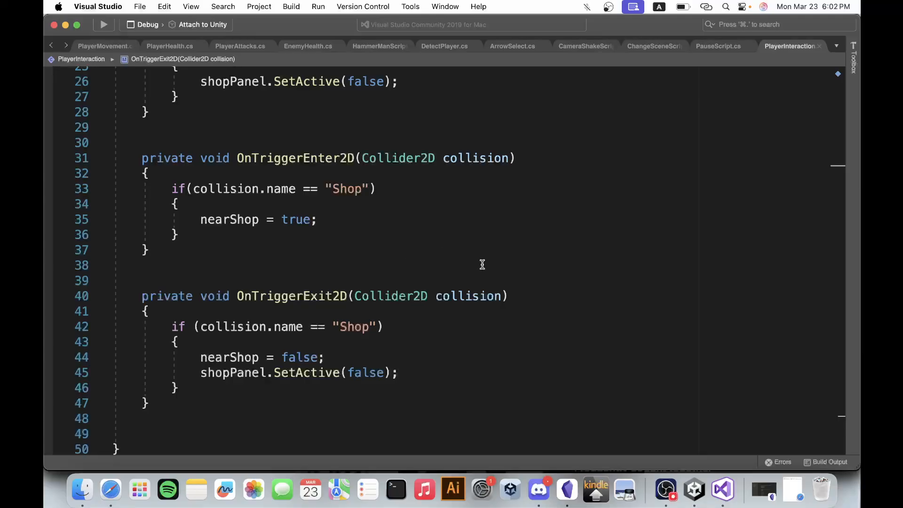
scroll(483, 265, up, 4)
scroll(659, 299, up, 3)
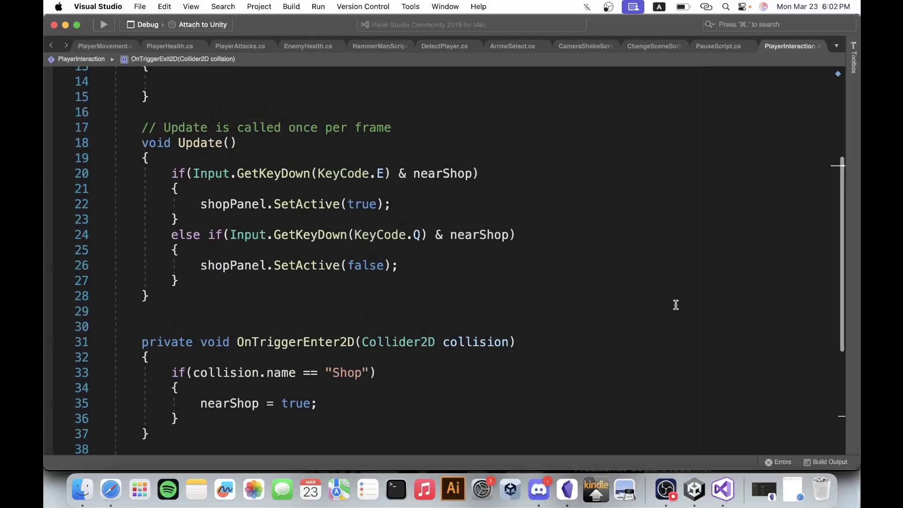
Switch to Unity and add a UI Panel under the Canvas, naming it ShopPanel.
click(692, 492)
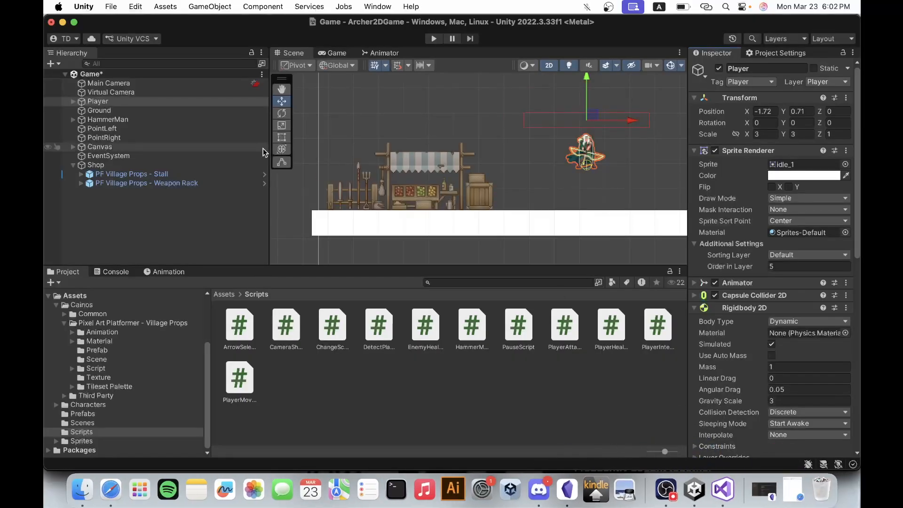
click(73, 165)
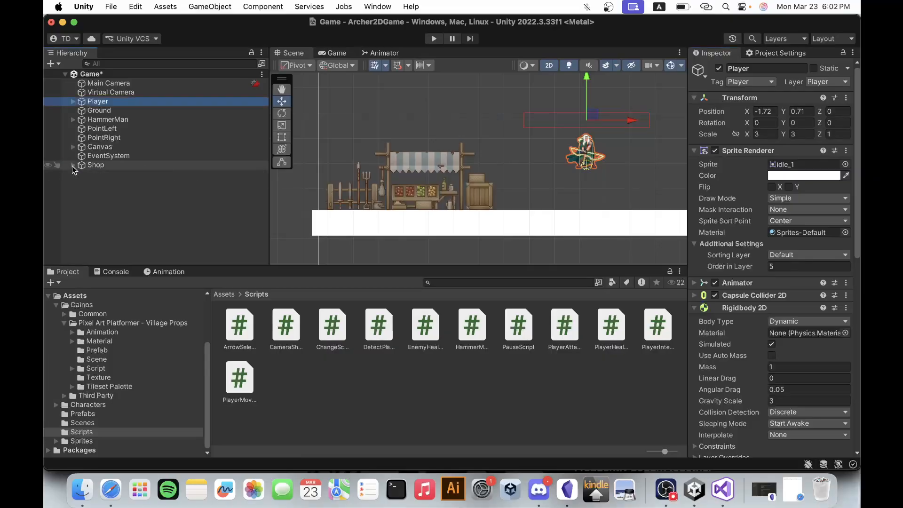
click(73, 147)
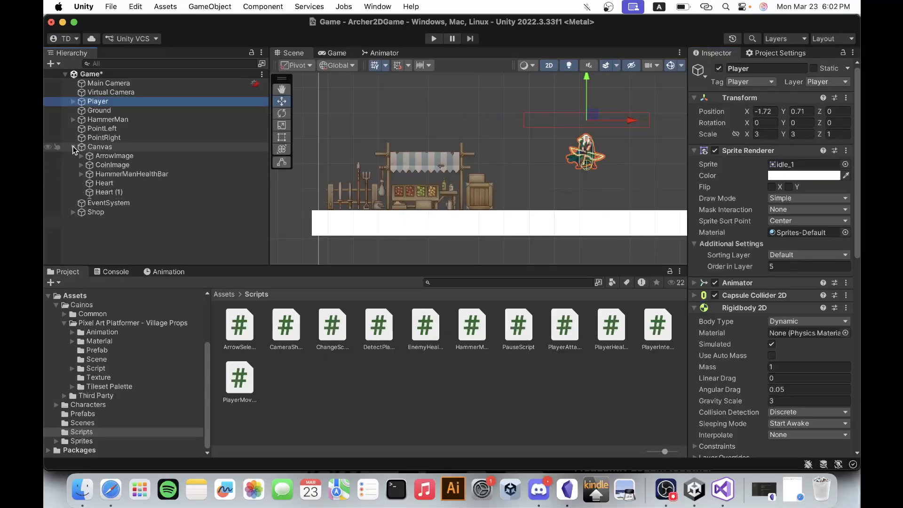
click(121, 148)
right_click(139, 151)
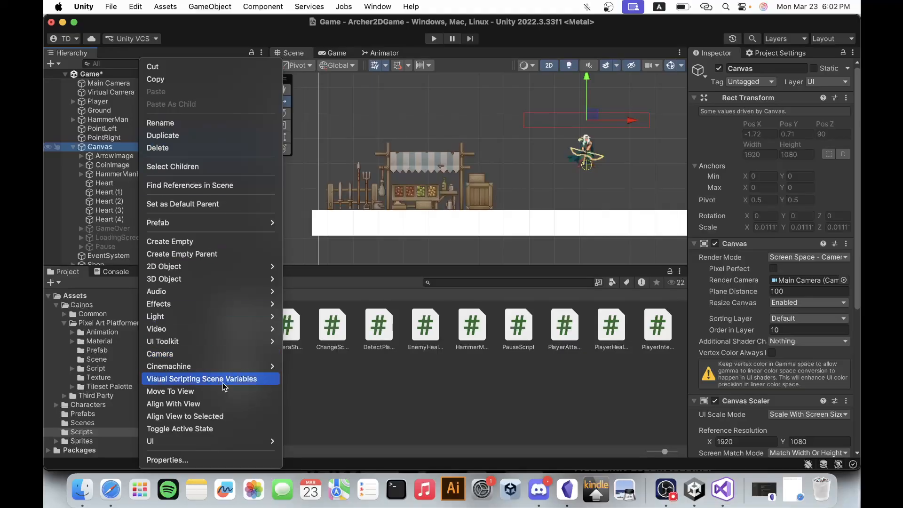
mouse_move(241, 446)
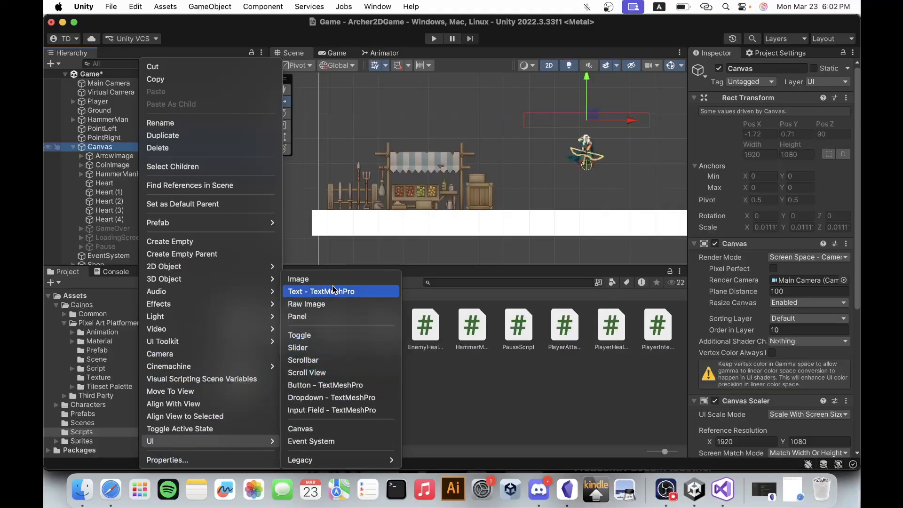
click(332, 317)
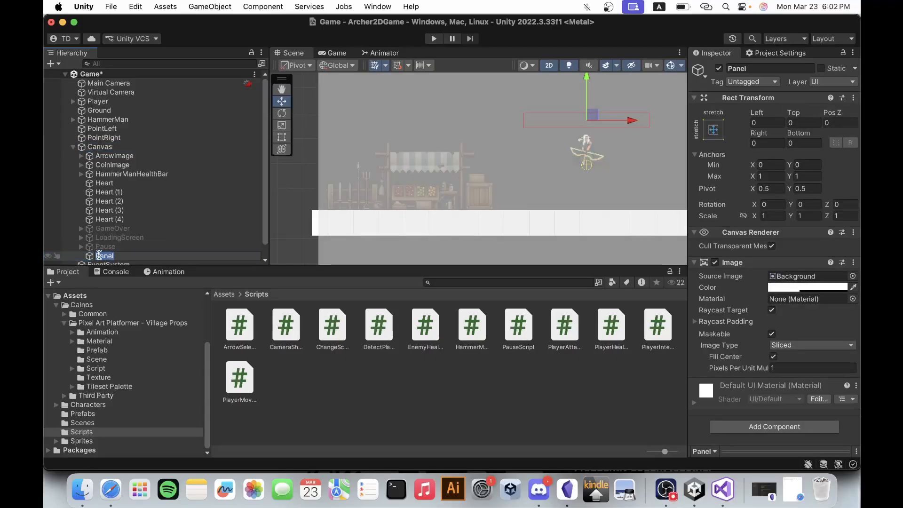
text(ShopPanel)
key(Return)
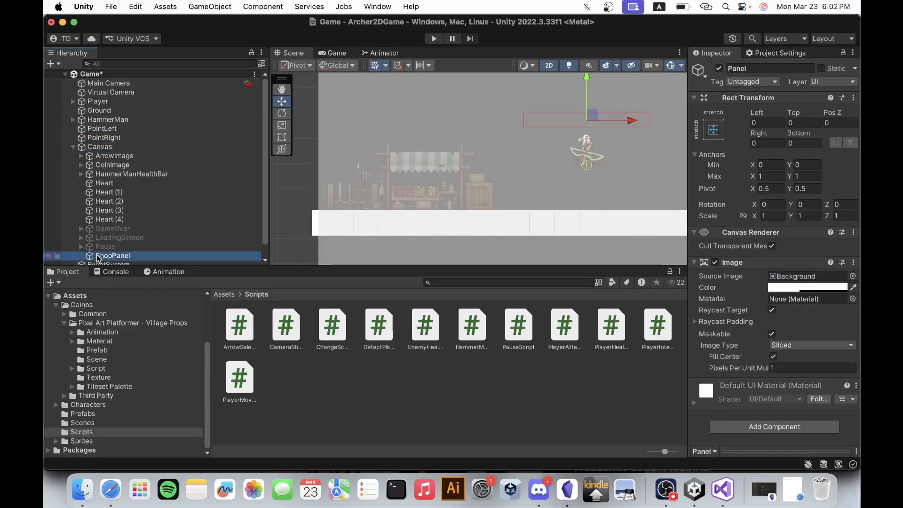
Set the ShopPanel's image color to dark blue 1B1B25 with alpha 100.
key(f)
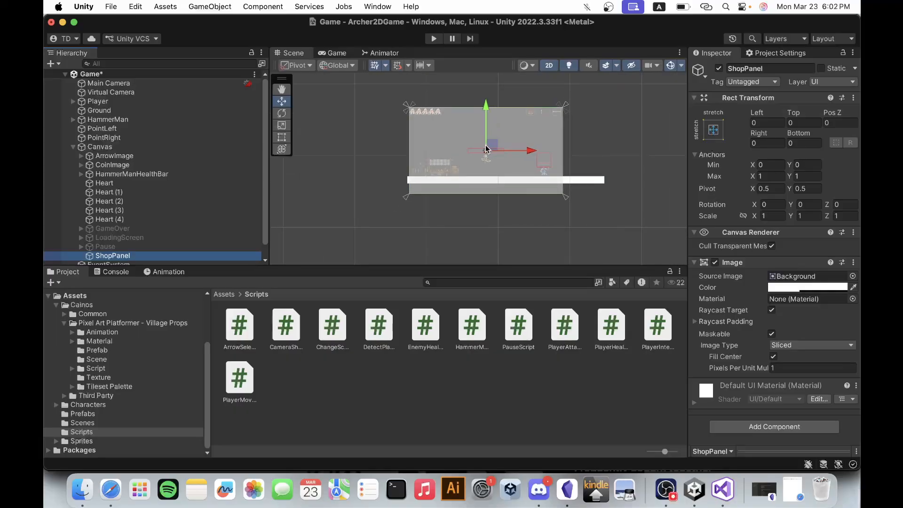
scroll(500, 137, up, 3)
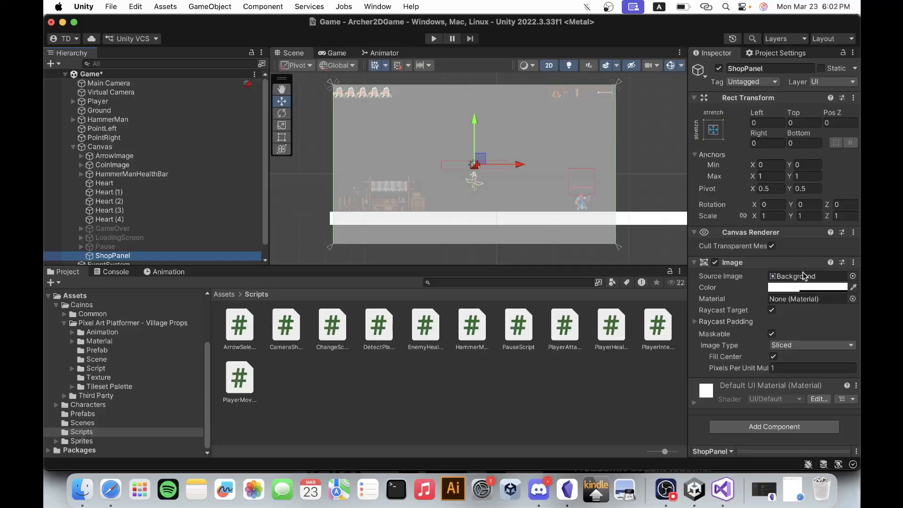
click(809, 288)
drag(802, 292, 768, 339)
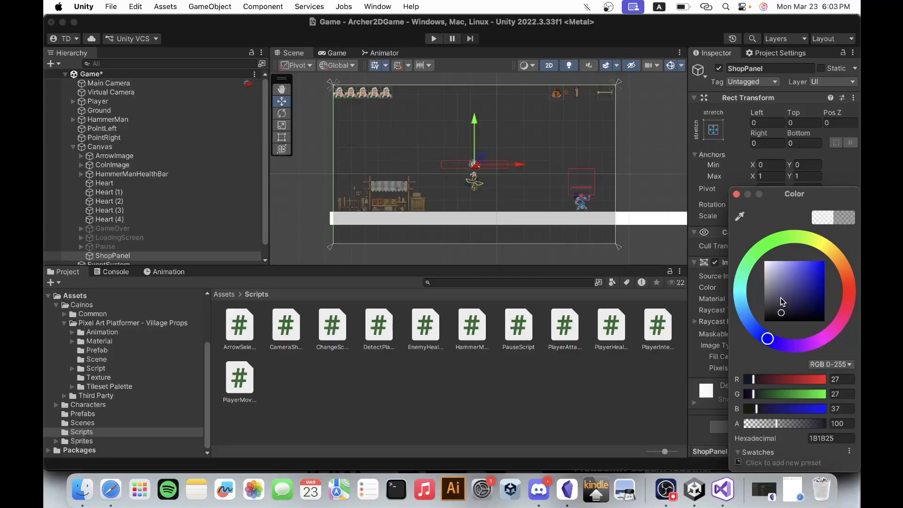
click(736, 194)
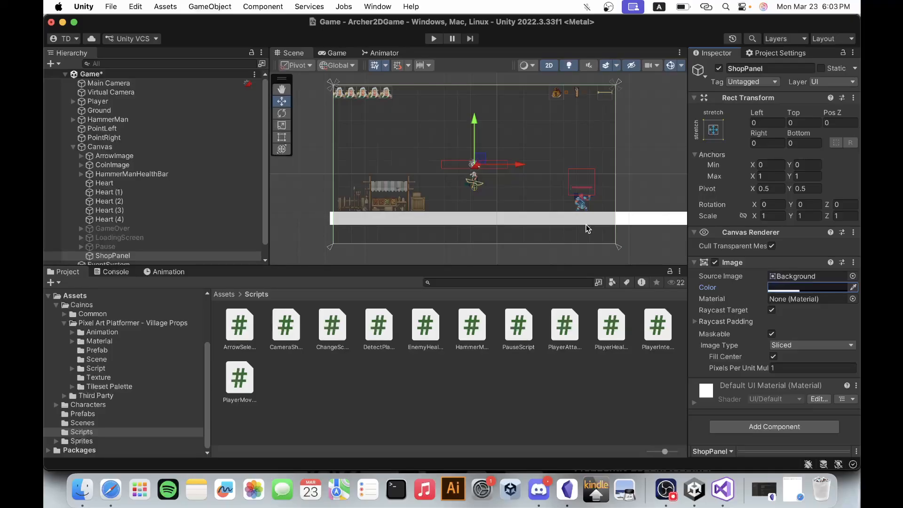
click(711, 132)
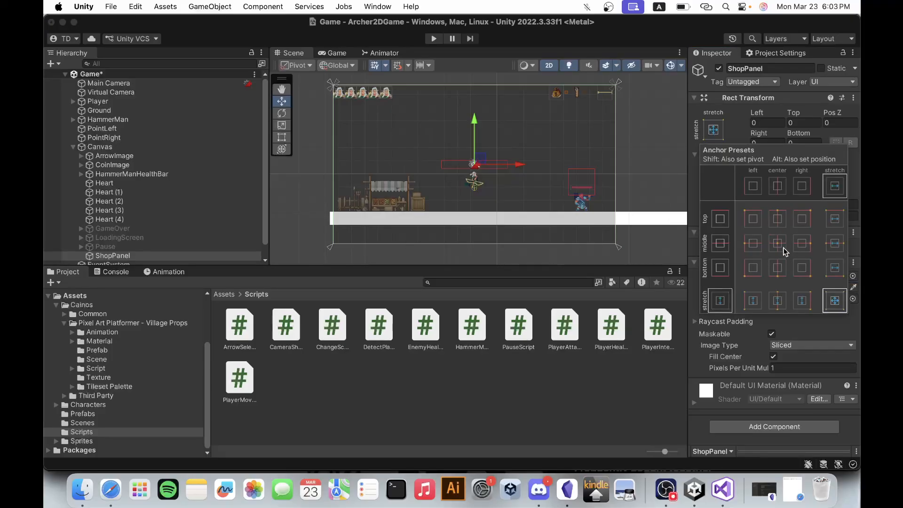
key(alt)
key(alt)
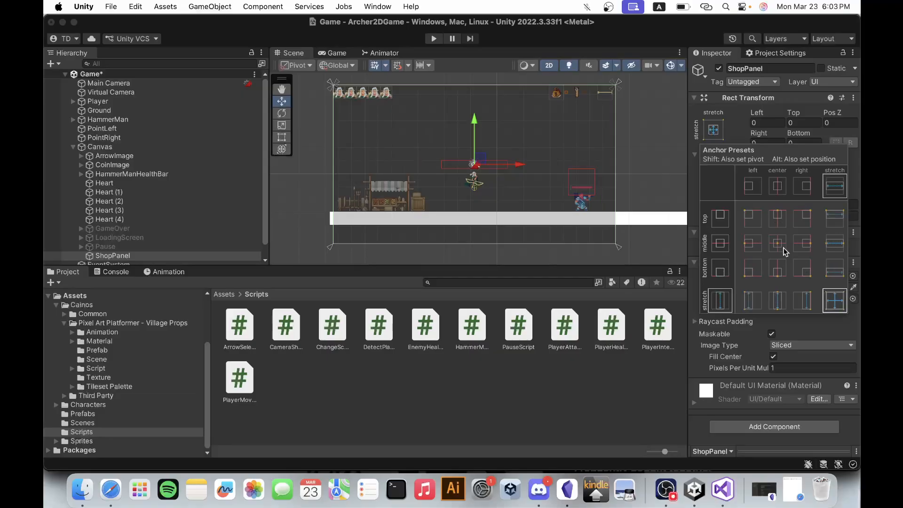
click(856, 184)
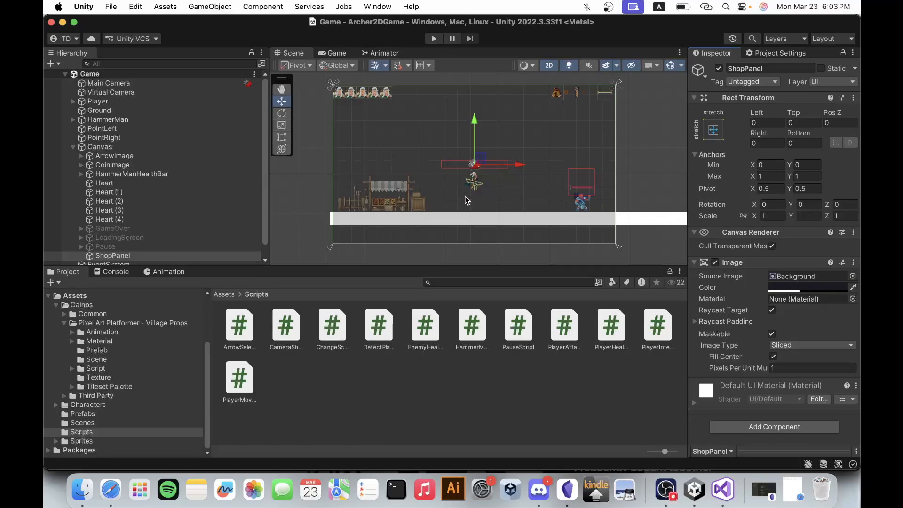
Deactivate the ShopPanel object and collapse the Canvas children.
scroll(519, 174, up, 3)
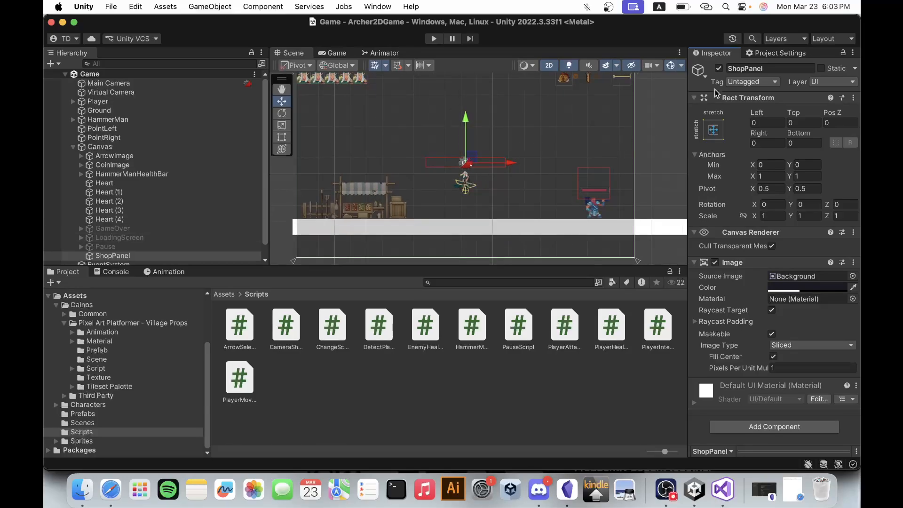
click(719, 69)
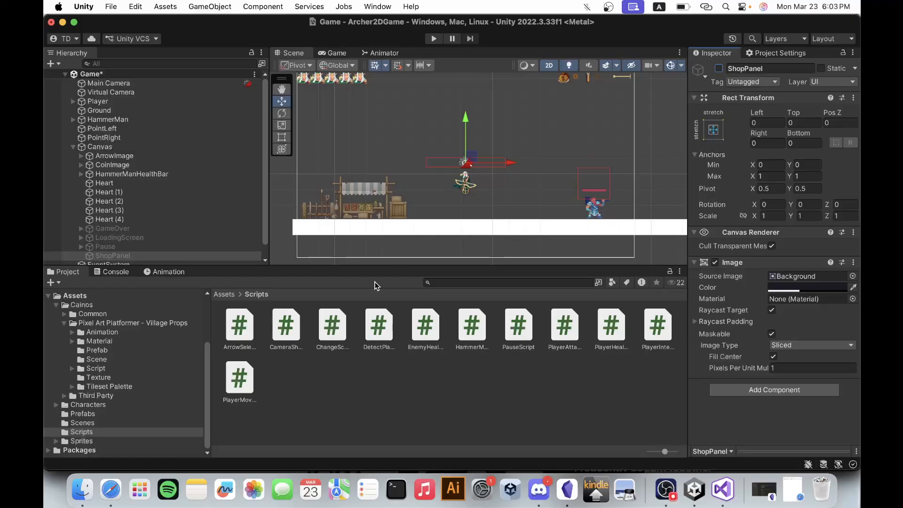
click(73, 146)
Assign ShopPanel to the Shop Panel field of the Player's Player Interaction script, collapsing the Rigidbody 2D and Player Attacks components.
click(113, 102)
scroll(800, 357, down, 5)
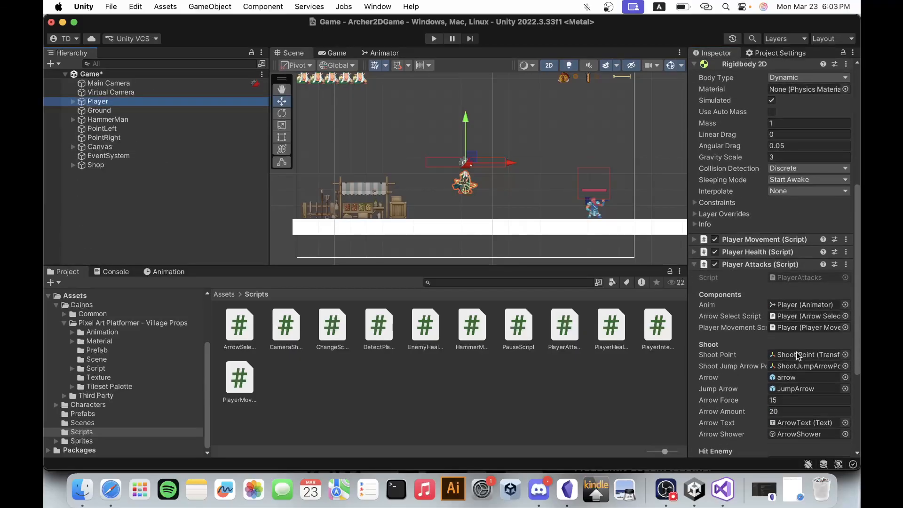
click(753, 64)
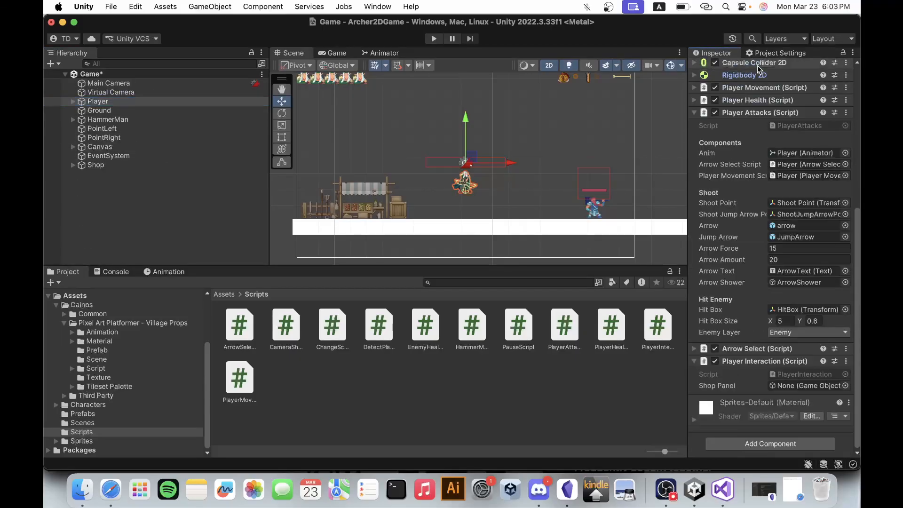
click(752, 113)
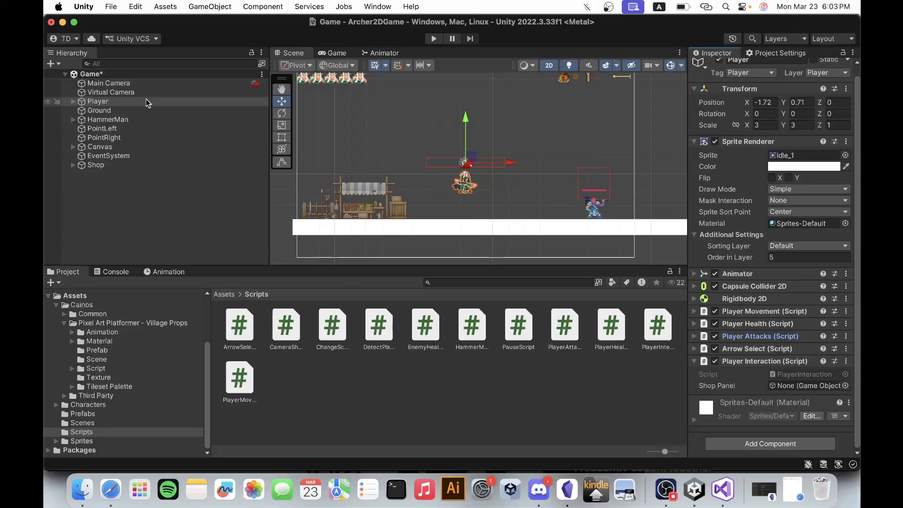
click(73, 147)
scroll(113, 235, down, 1)
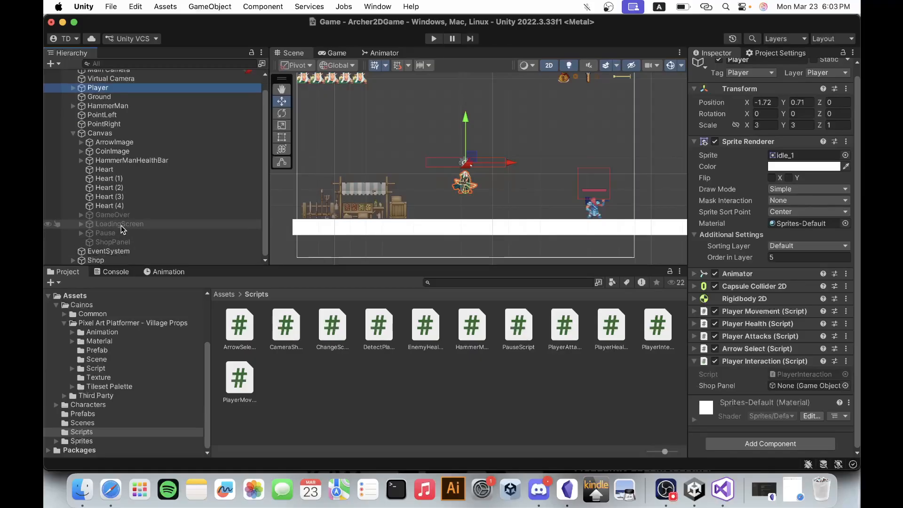
drag(112, 241, 794, 387)
Play-test opening and closing the shop panel beside the stall and walking away with it open, and stop the game.
click(434, 39)
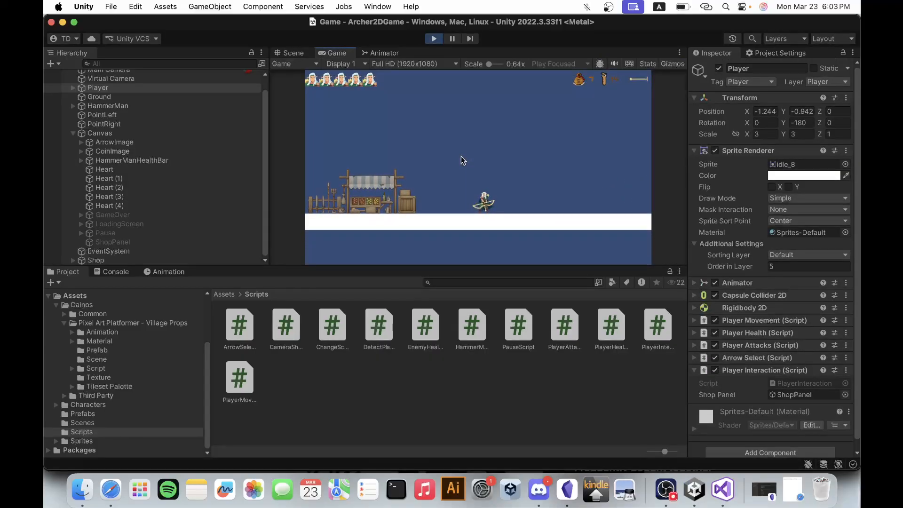
key(a)
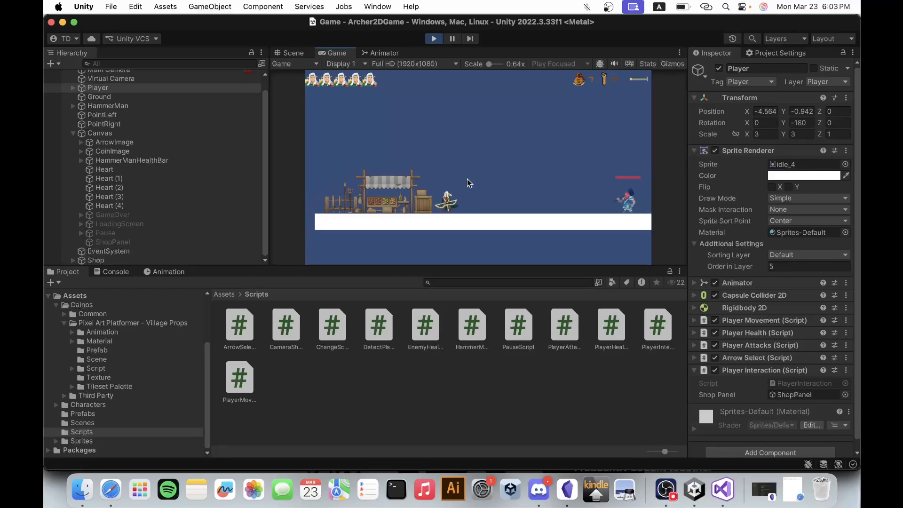
key(e)
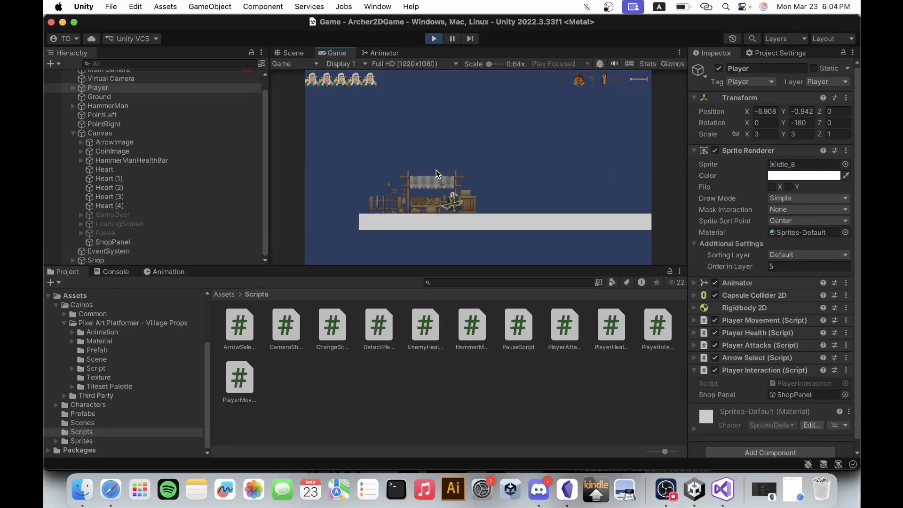
key(e)
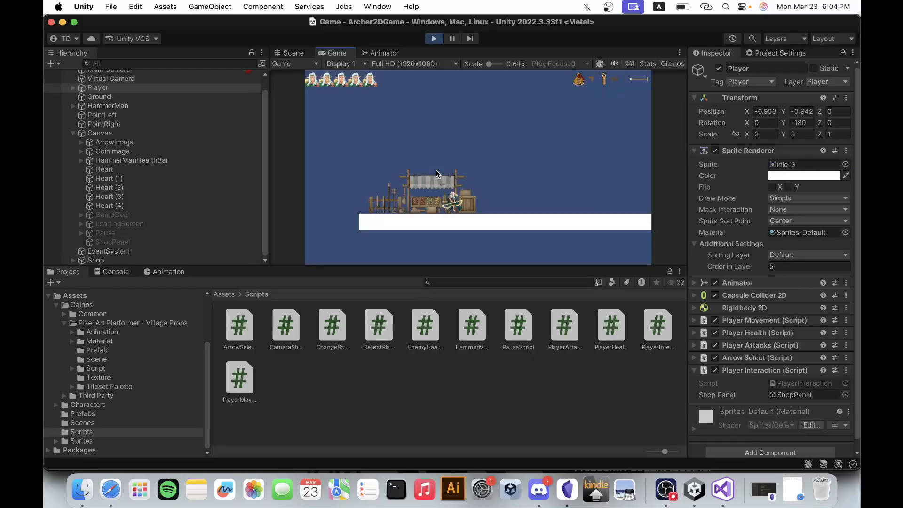
key(e)
key(e)
key(e)
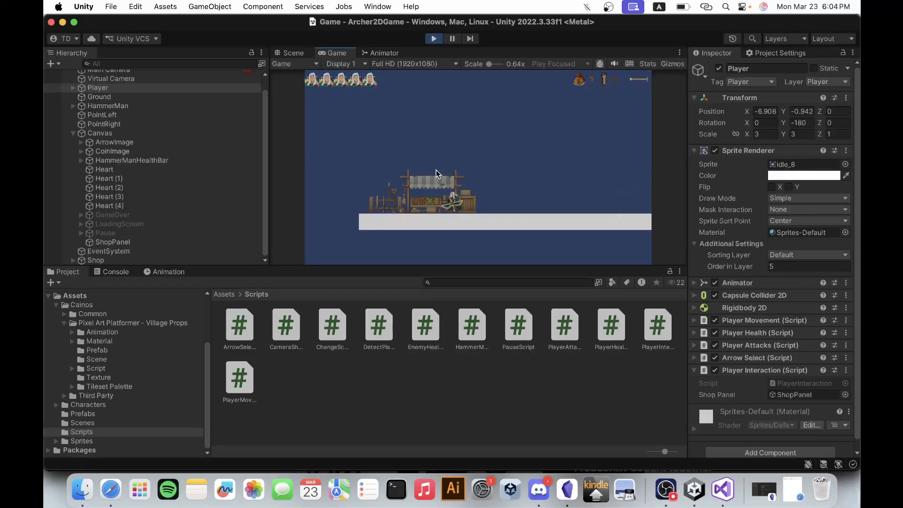
key(d)
key(e)
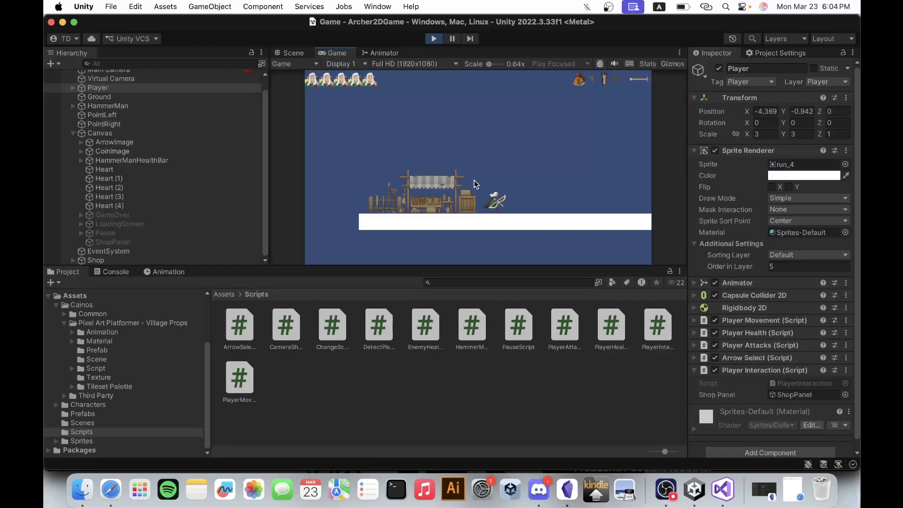
click(434, 38)
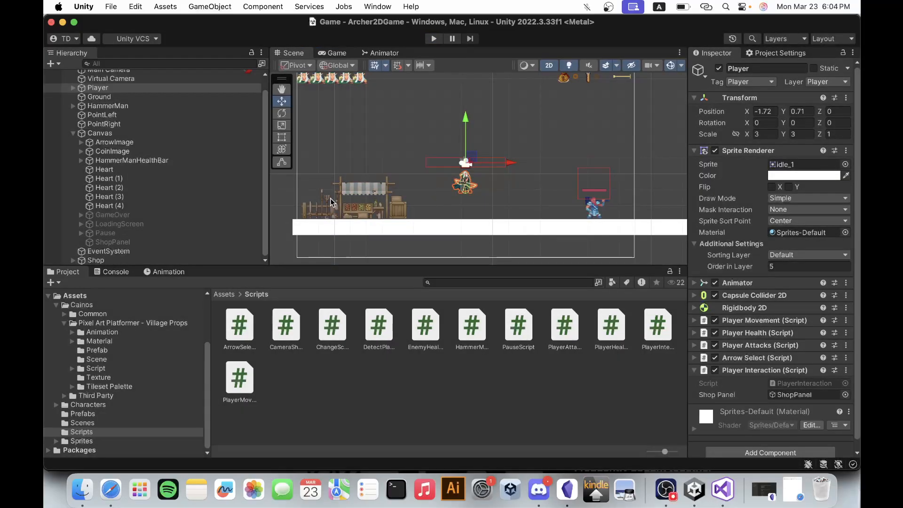
Reactivate the ShopPanel object for editing.
click(112, 241)
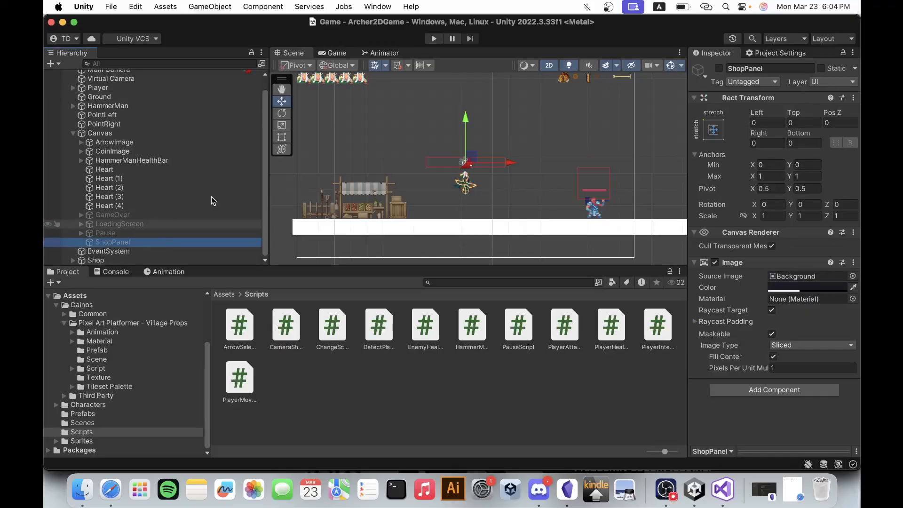
click(719, 68)
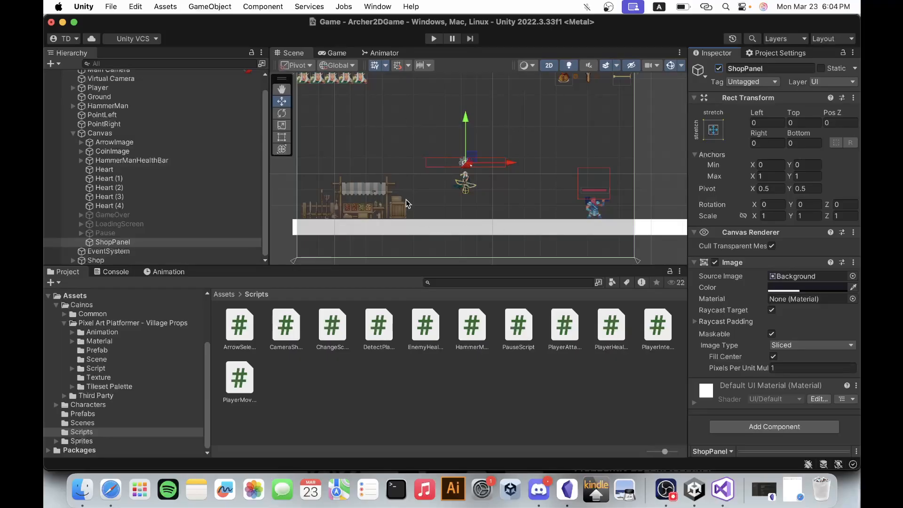
Switch to Safari and search the web in a new tab for "shop background 2d game".
click(111, 470)
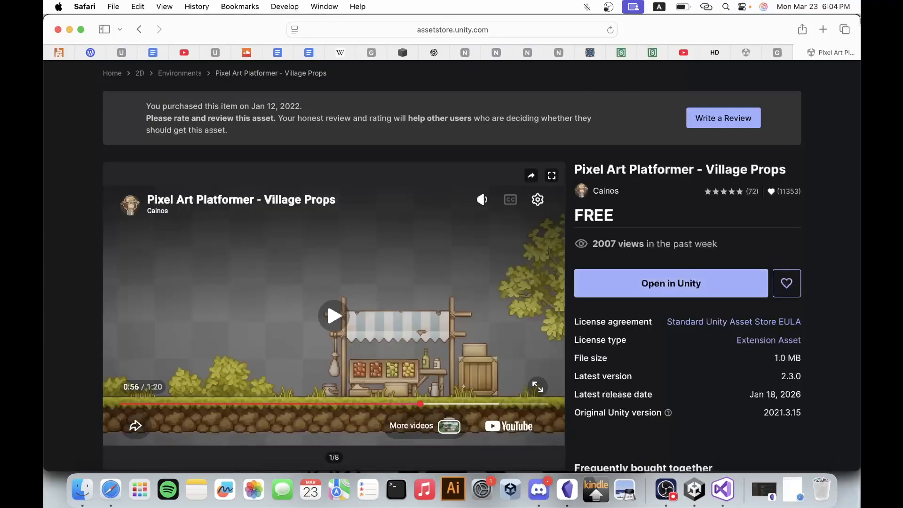
click(822, 29)
text(sh)
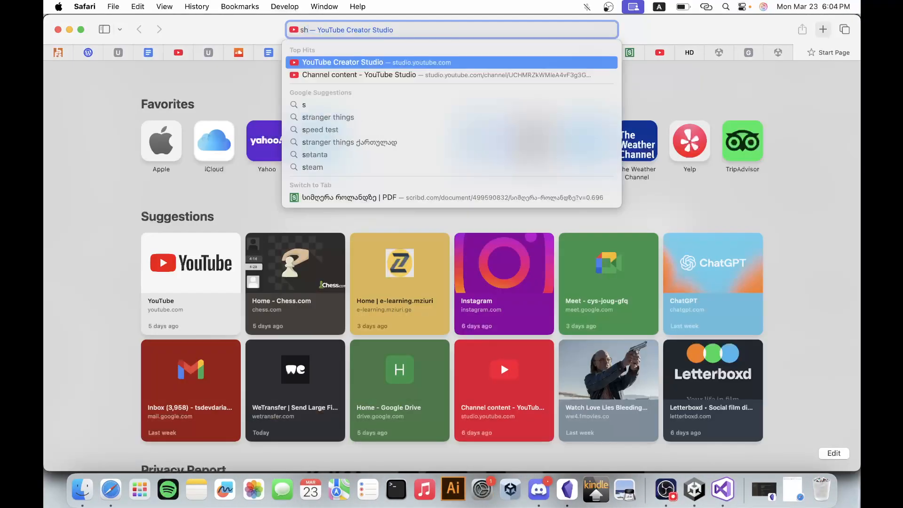
text(op backgr)
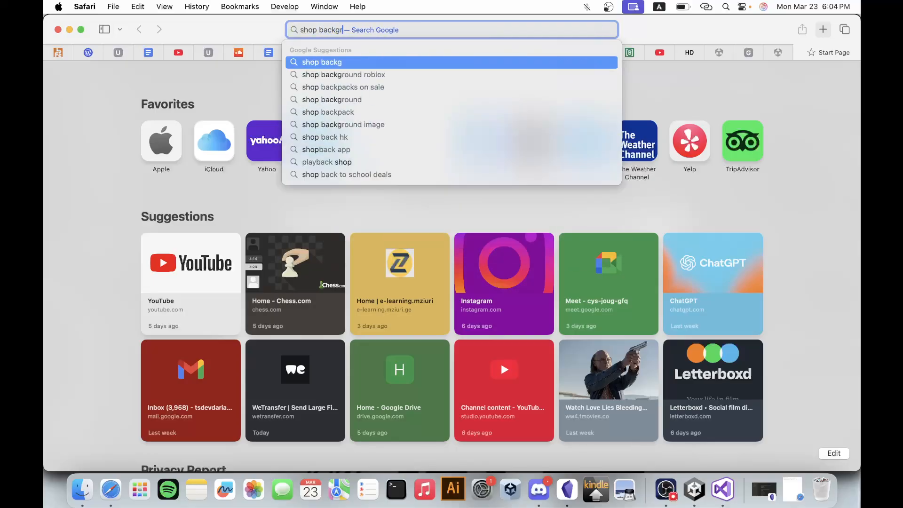
text(ound )
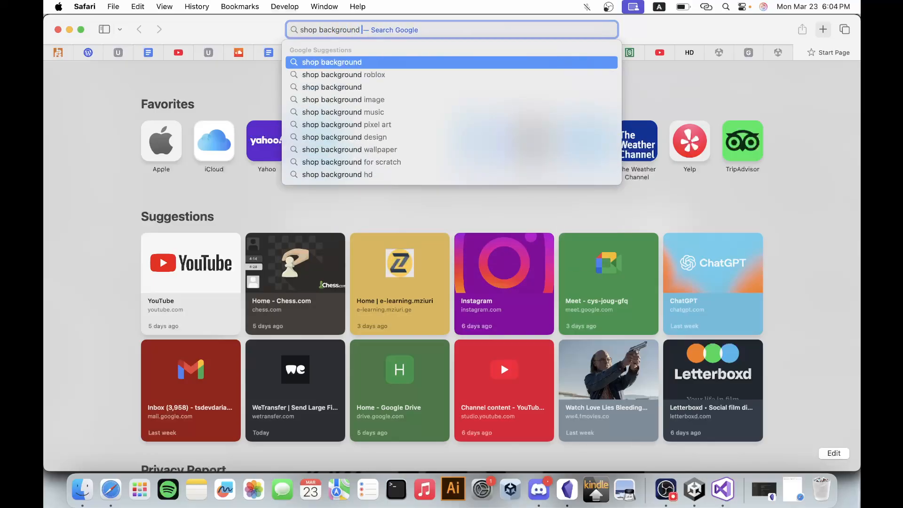
text(2d game)
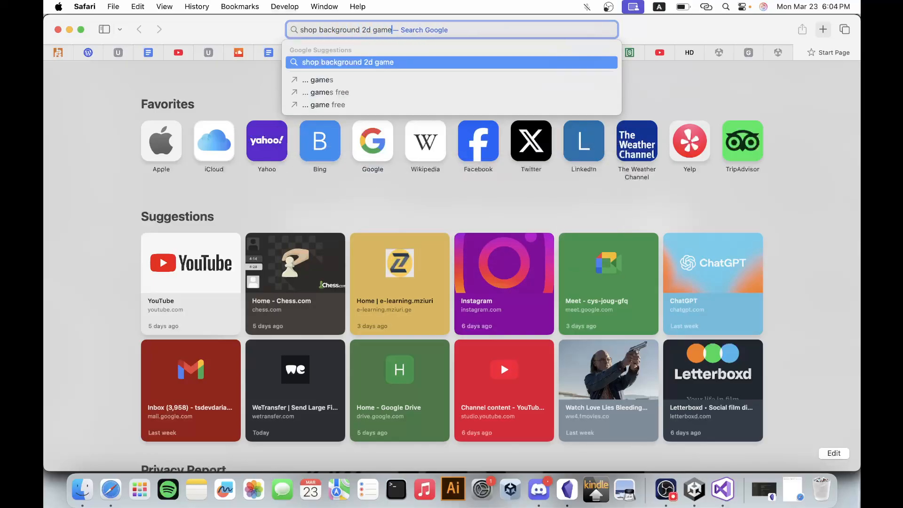
key(Return)
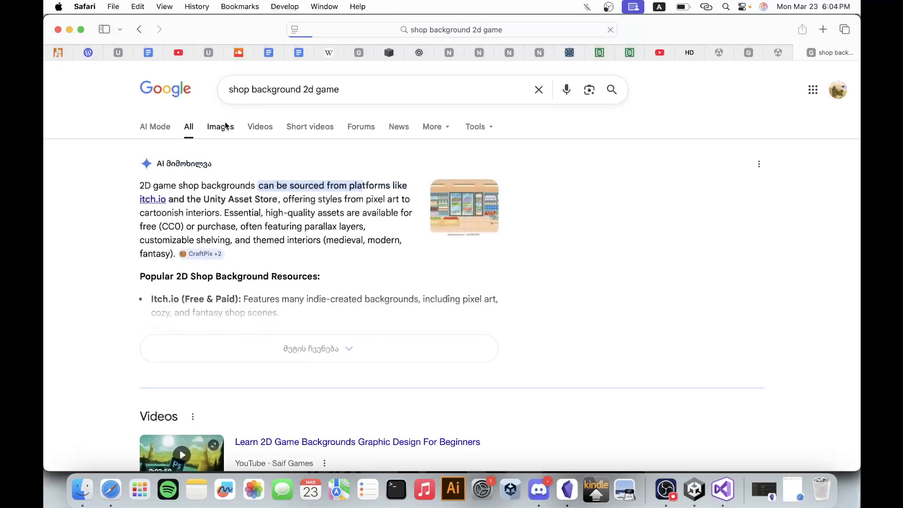
Switch the "shop background 2d game" search to image results and browse them for a suitable shop background.
click(225, 126)
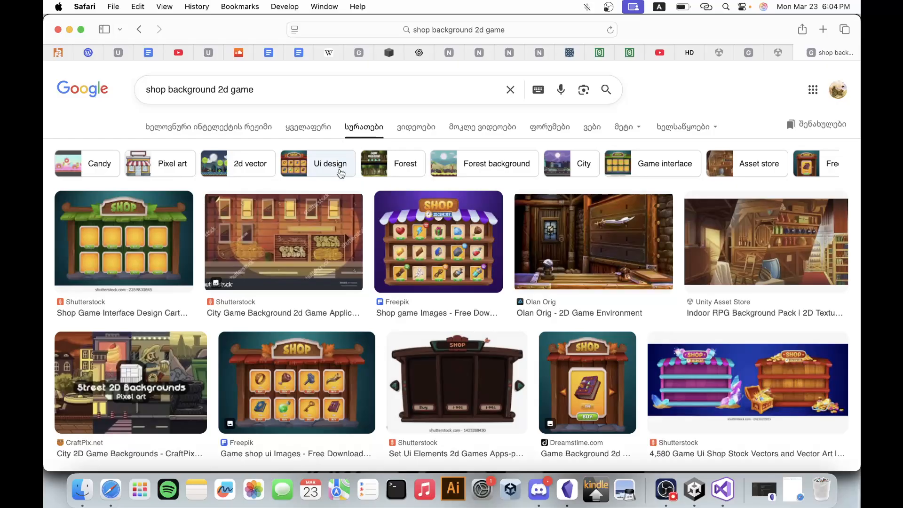
scroll(340, 174, down, 10)
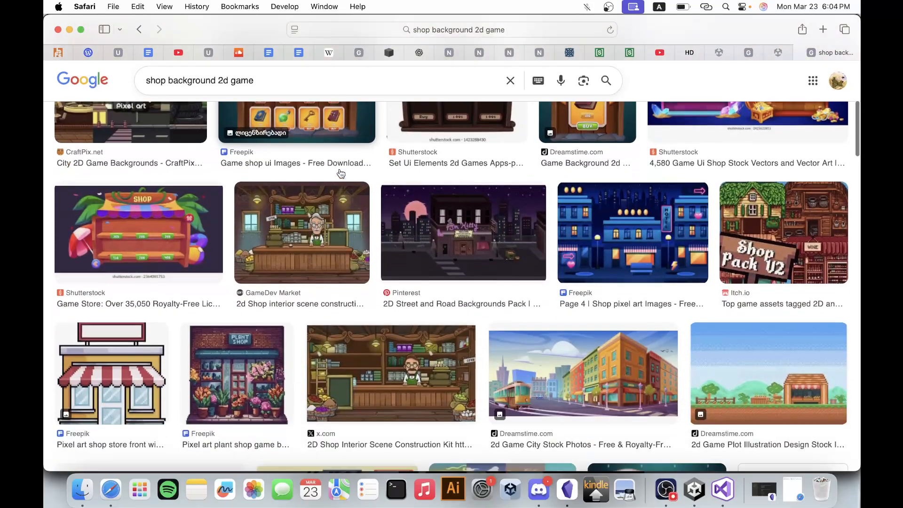
scroll(340, 173, down, 15)
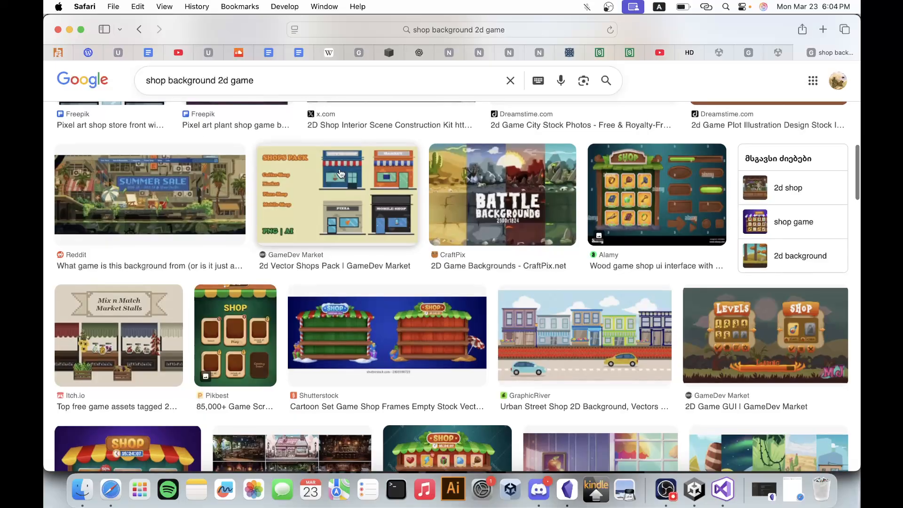
scroll(340, 173, down, 2)
scroll(341, 173, up, 20)
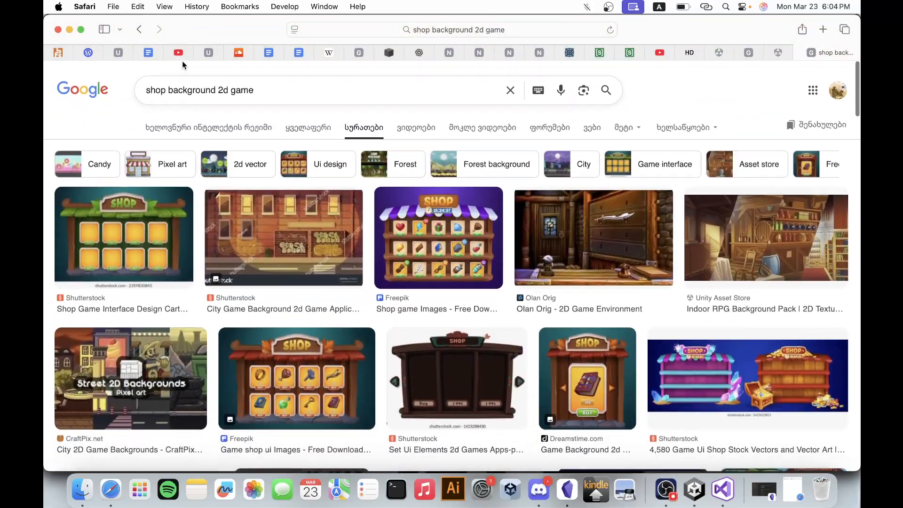
Refine the image search to "shop panel background 2d game" and look through the results for a usable shop panel.
click(169, 89)
text(panel)
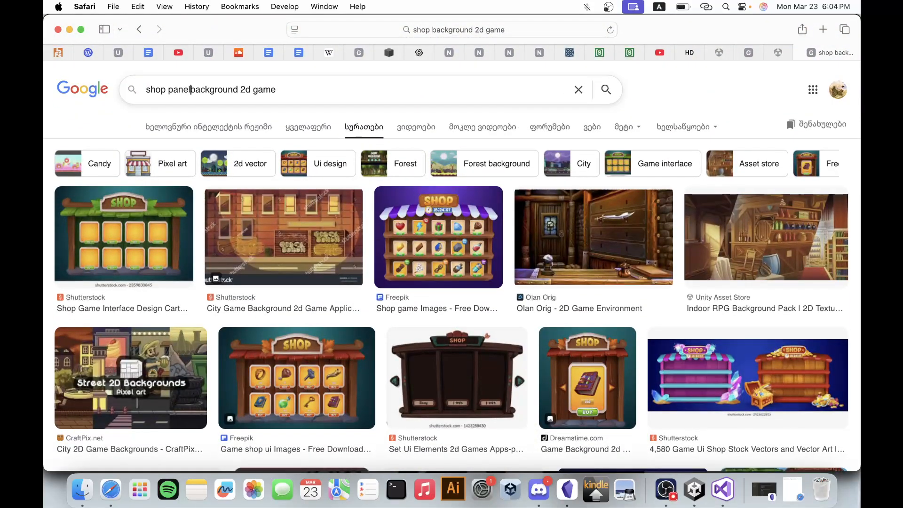
key(Return)
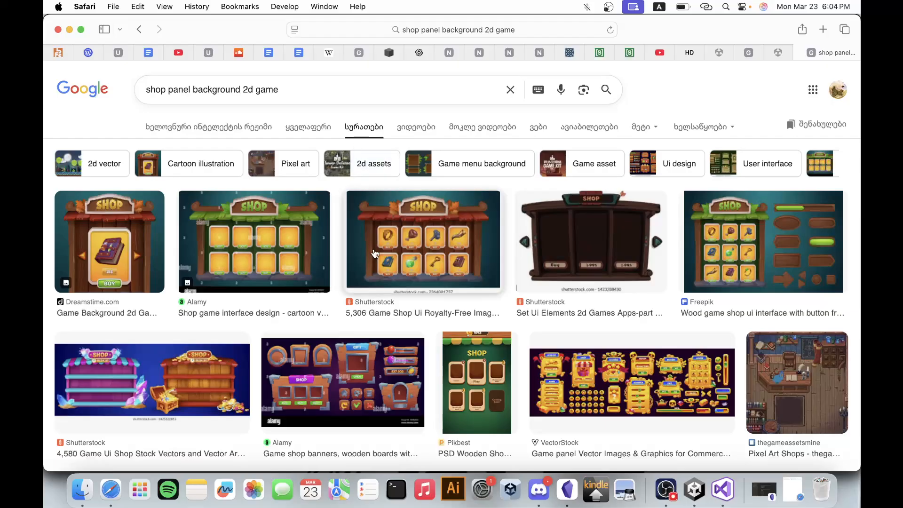
scroll(377, 268, down, 6)
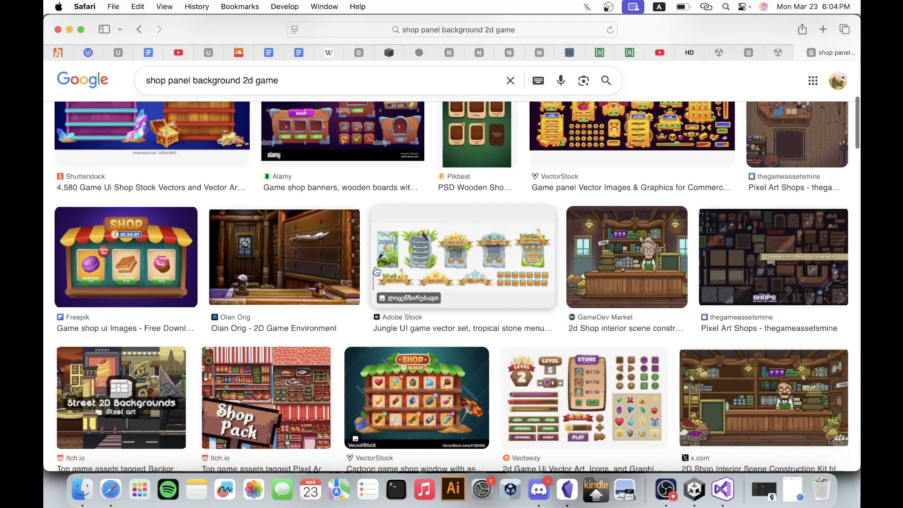
scroll(376, 270, down, 2)
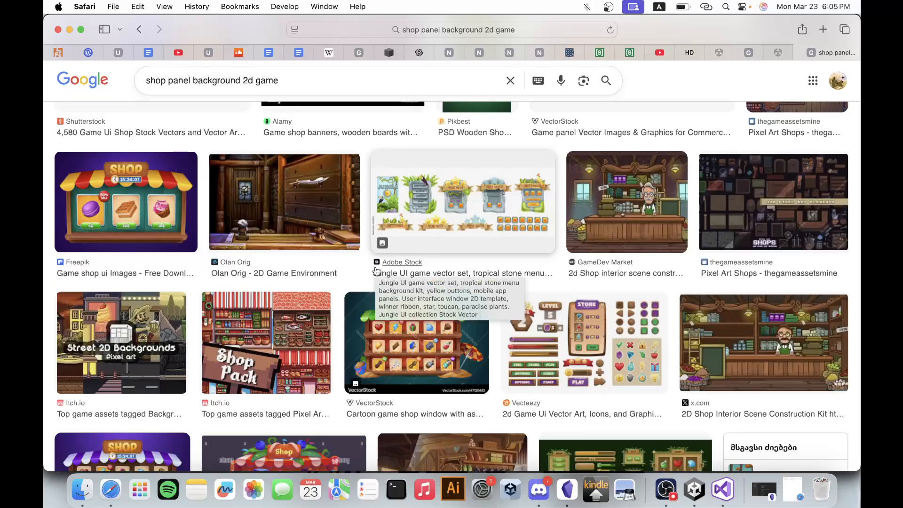
scroll(376, 271, down, 8)
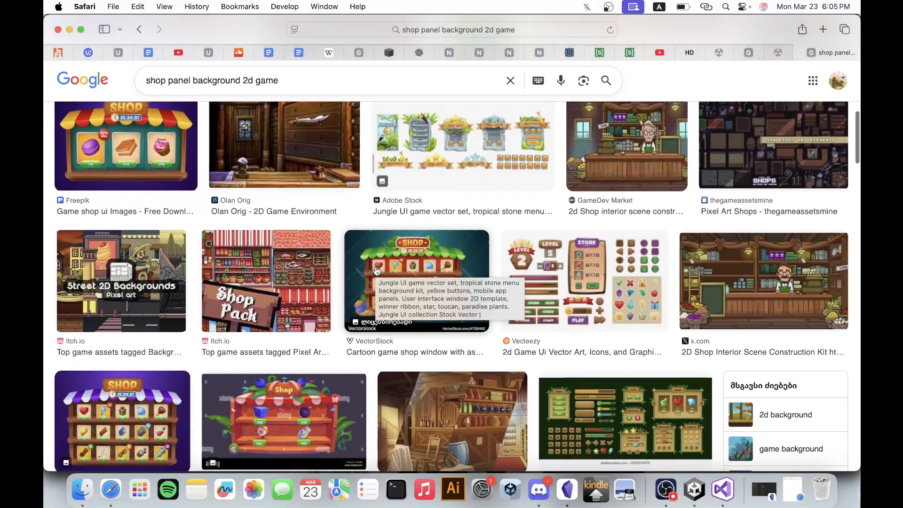
scroll(382, 297, down, 11)
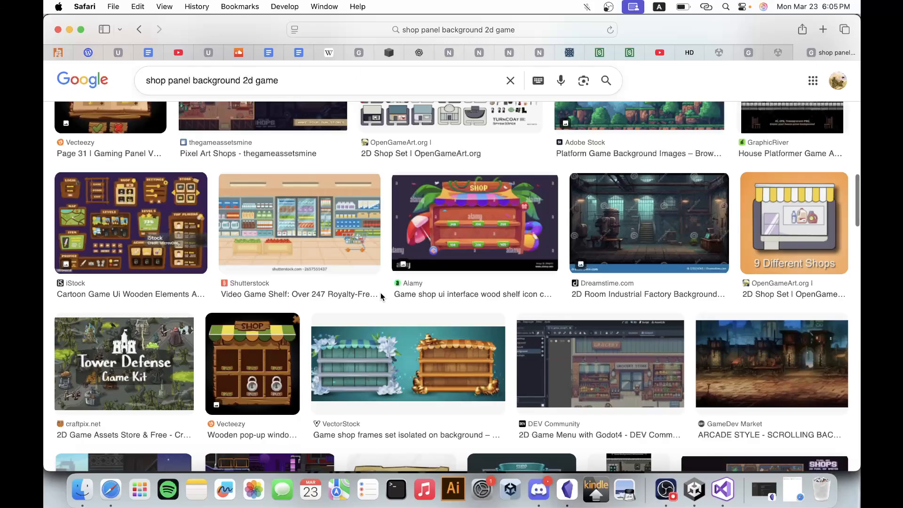
scroll(381, 297, down, 6)
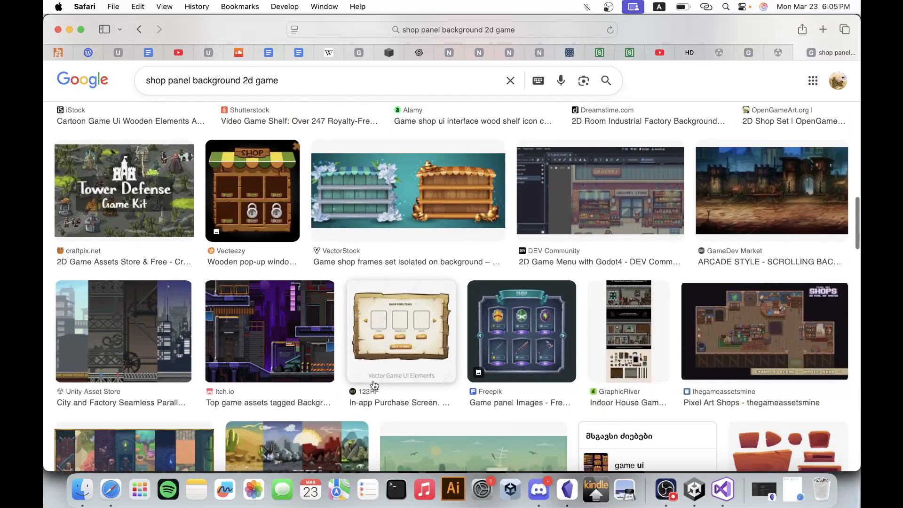
scroll(374, 346, down, 7)
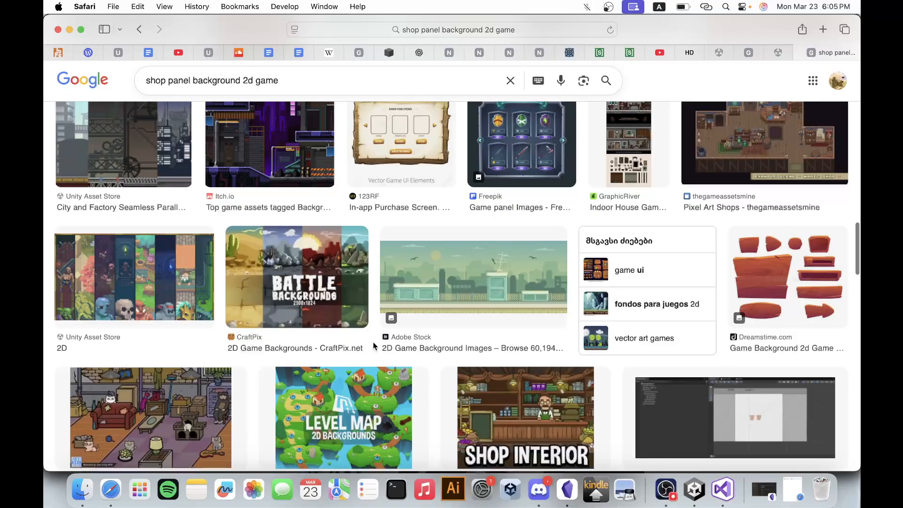
scroll(374, 345, up, 15)
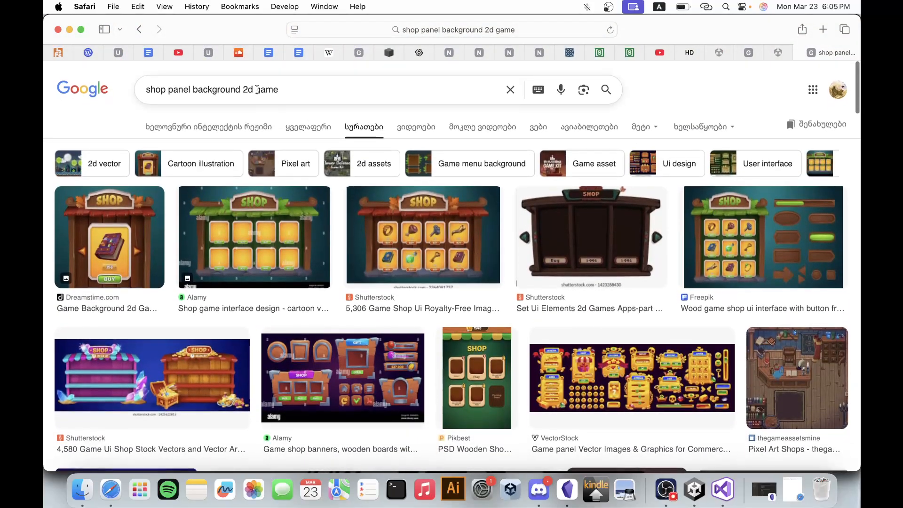
Narrow the image search to "shop panel background 2d pixel game" and skim the results.
click(257, 90)
text(pixel)
key(Return)
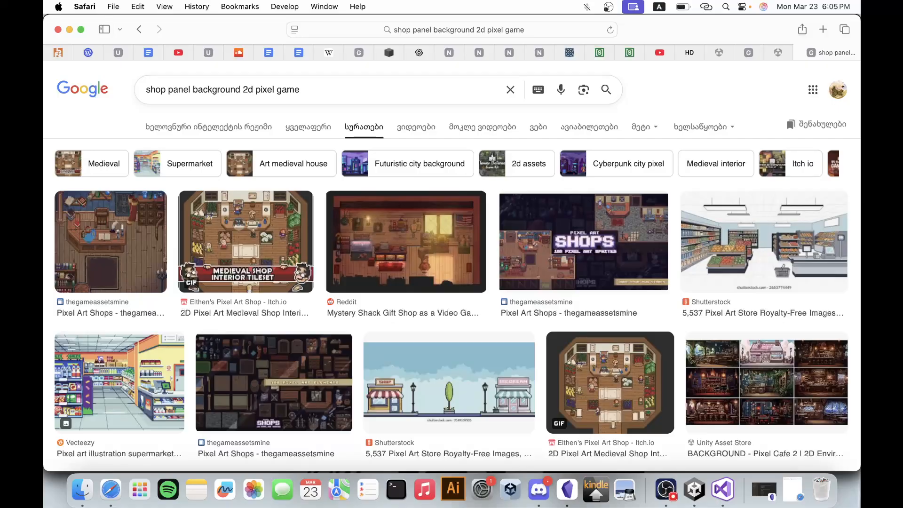
scroll(312, 242, down, 5)
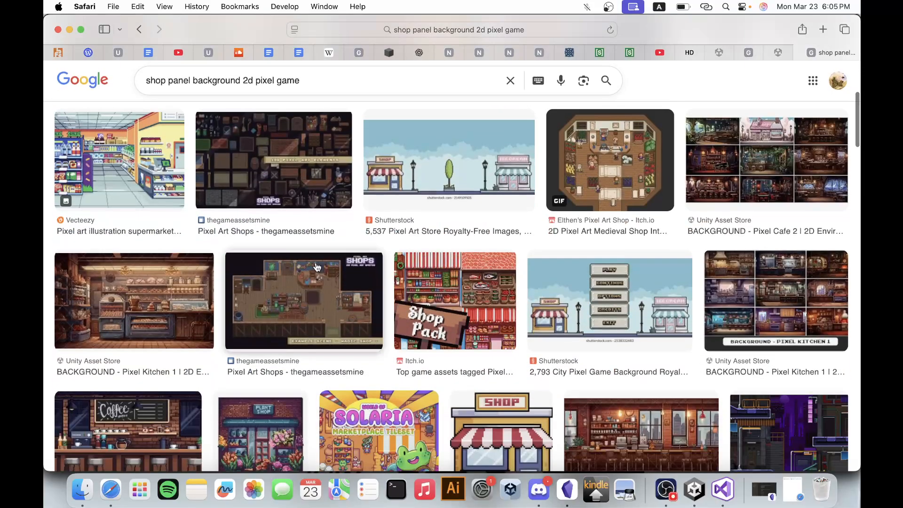
scroll(317, 267, up, 5)
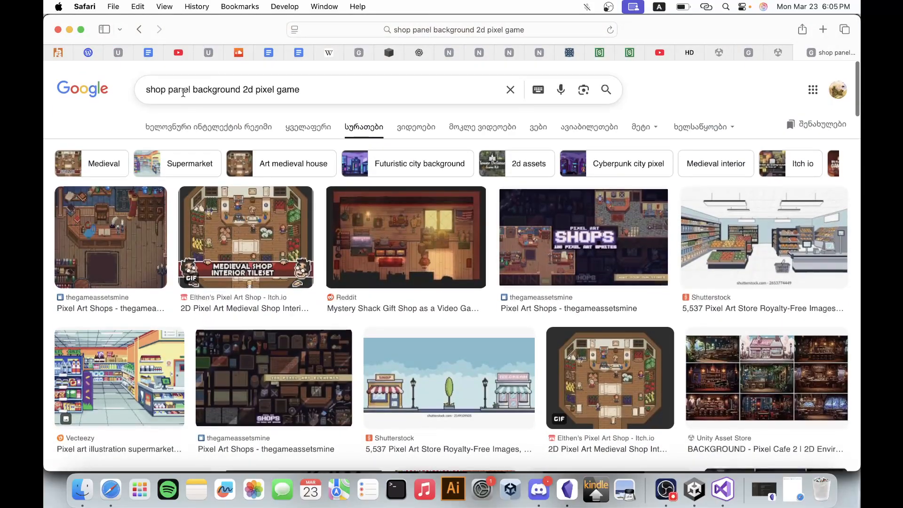
Remove the word "shop" from the query to search images for "panel background 2d pixel game" and skim the results.
double_click(155, 89)
key(BackSpace)
key(Return)
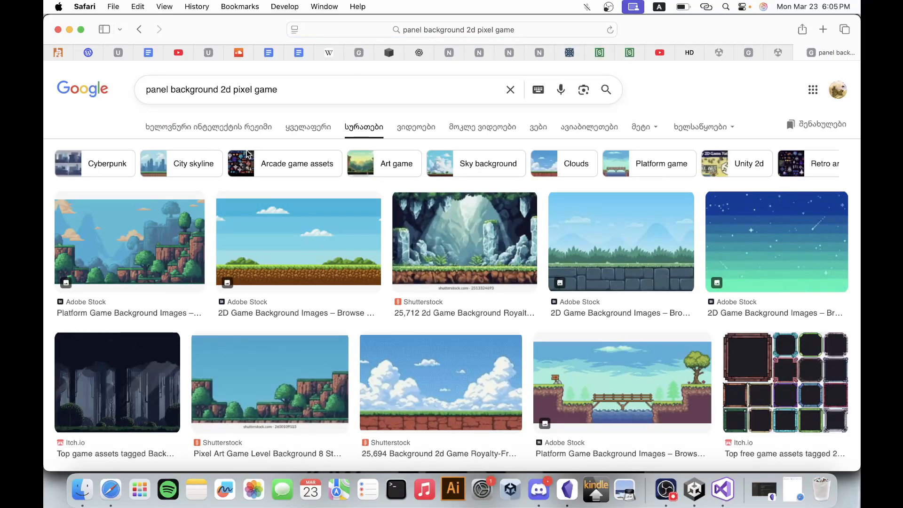
scroll(259, 202, down, 5)
scroll(216, 117, up, 5)
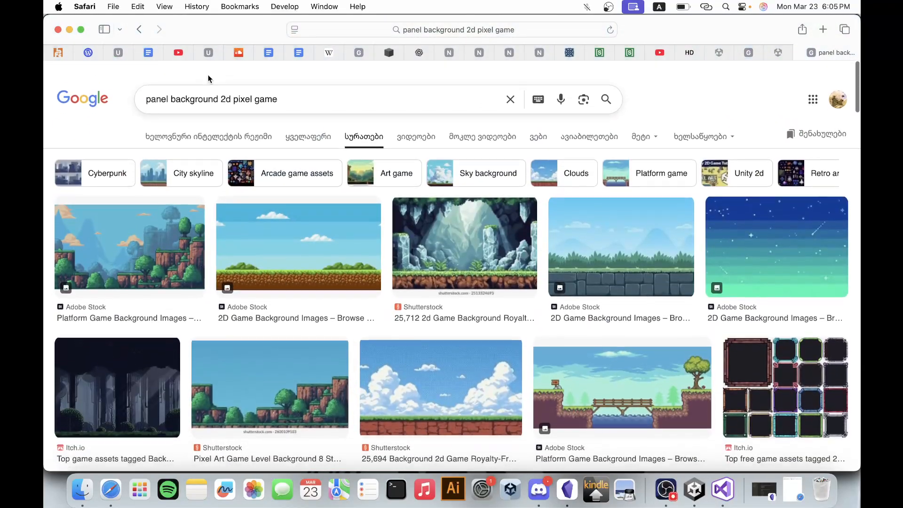
Search images for "ui panel background 2d pixel game" and browse the results for a plain panel design.
click(149, 92)
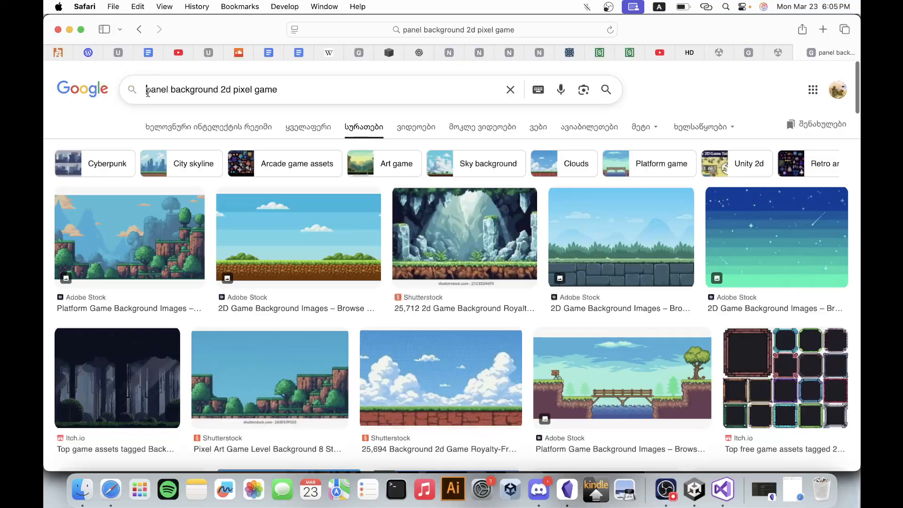
text(ui)
key(Return)
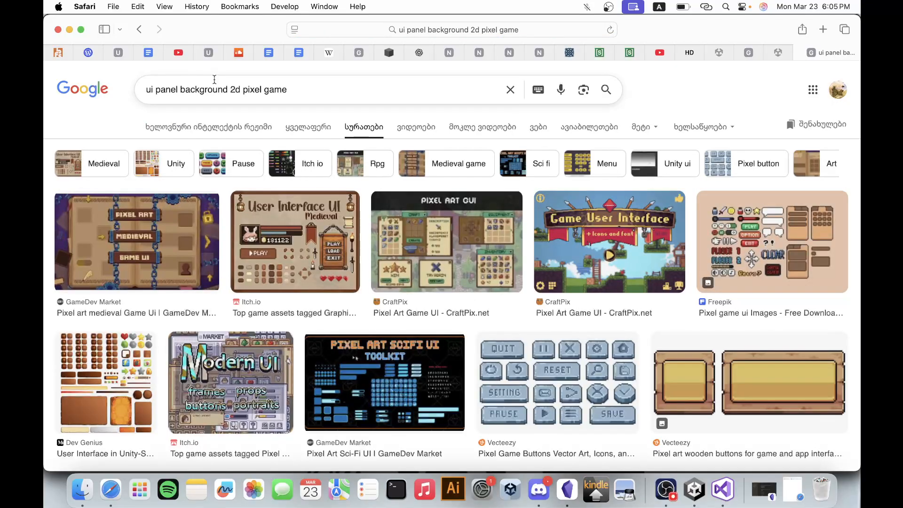
scroll(359, 319, down, 7)
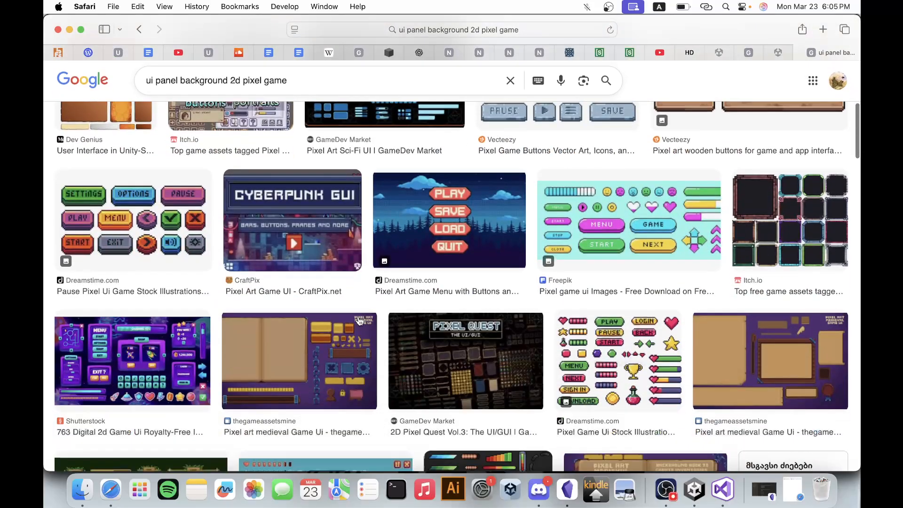
scroll(375, 327, down, 1)
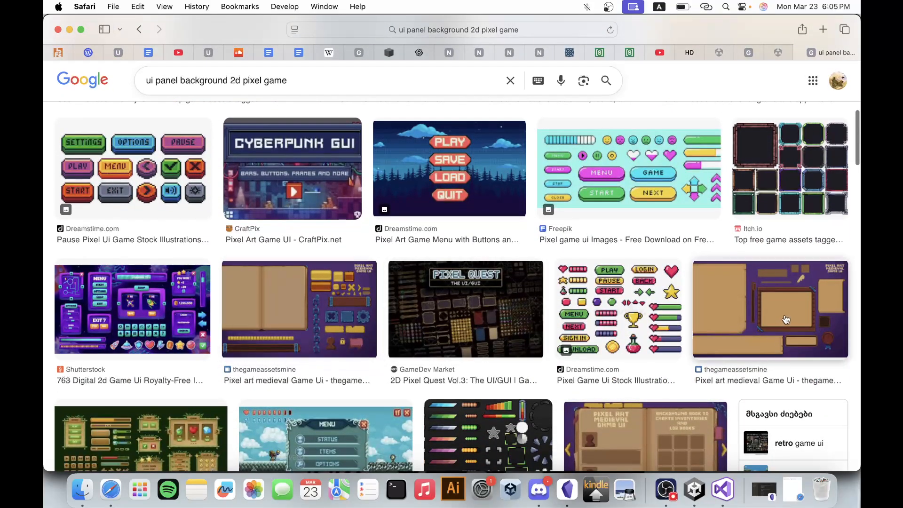
Open the thegameassetsmine "Pixel art medieval Game Ui" image with the wood-framed parchment panel in a new tab and view it.
right_click(785, 319)
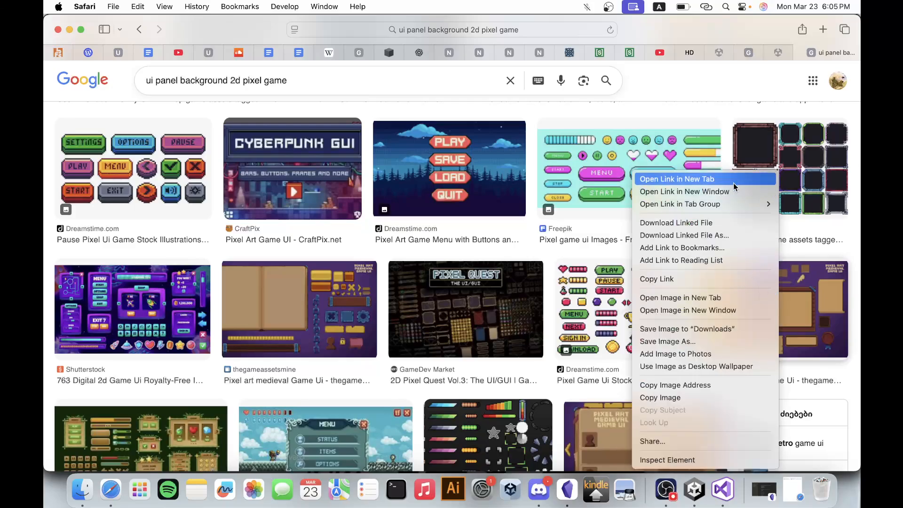
click(734, 181)
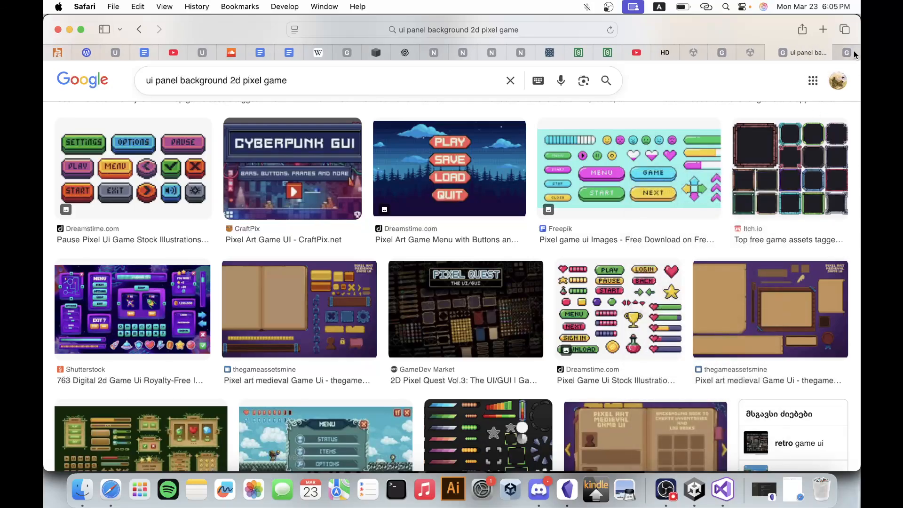
mouse_move(854, 55)
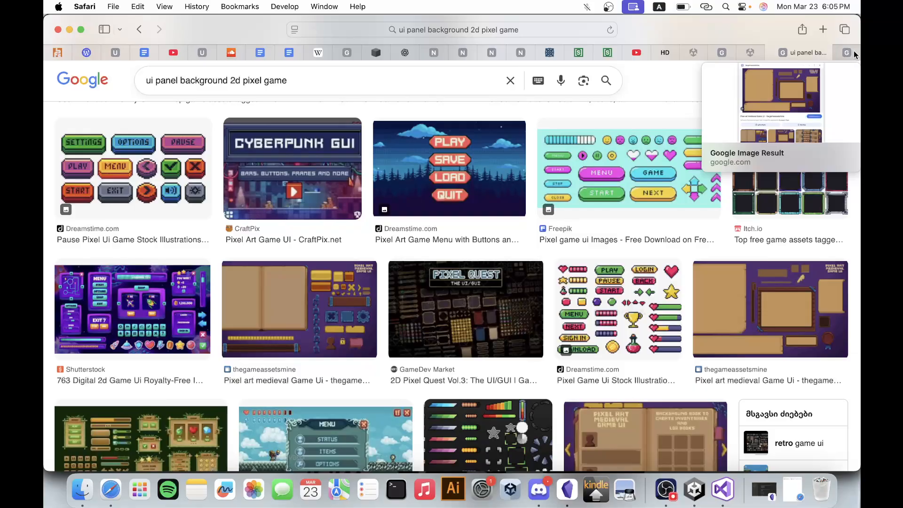
click(854, 55)
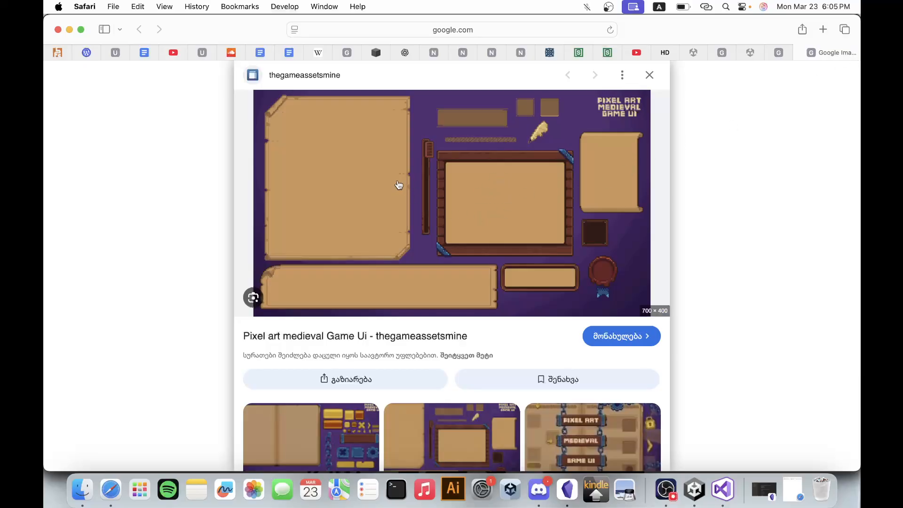
Open the image's source page on thegameassetsmine in a new tab and review the pack's preview images and product details.
right_click(416, 336)
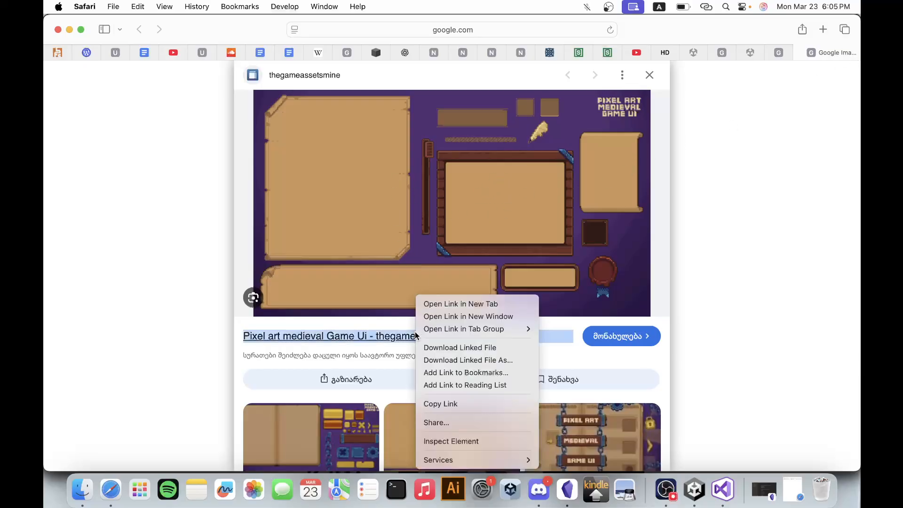
click(458, 304)
click(853, 55)
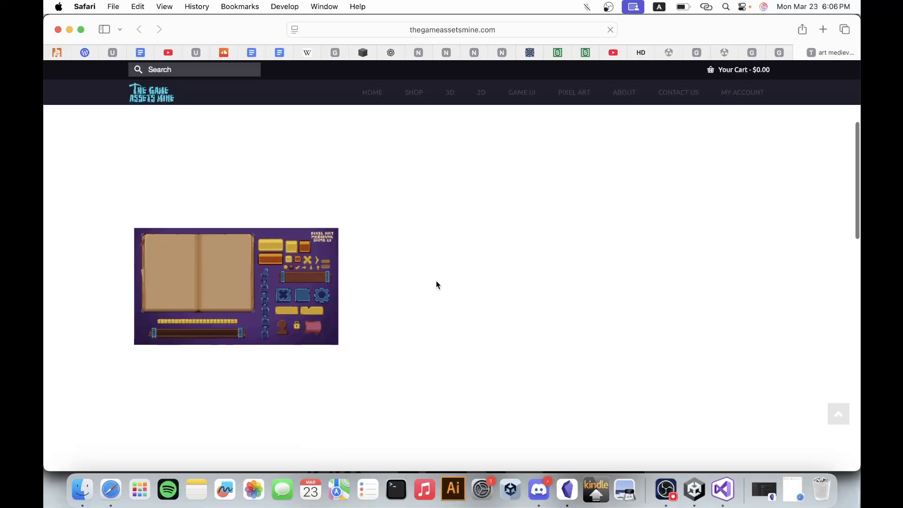
scroll(362, 222, down, 3)
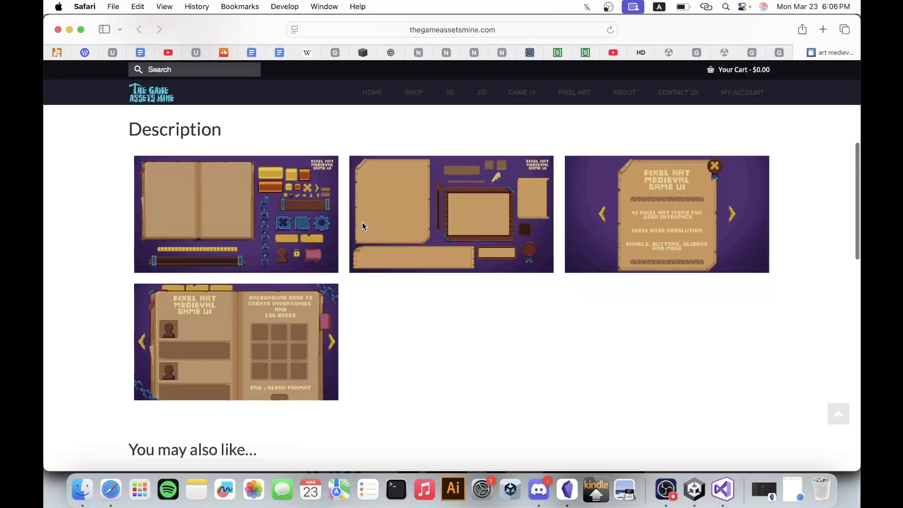
scroll(363, 226, down, 1)
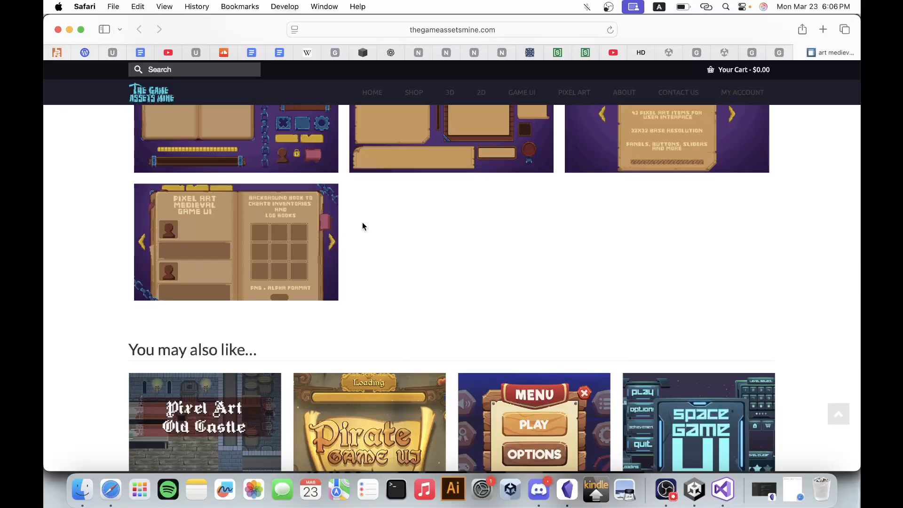
scroll(395, 282, down, 4)
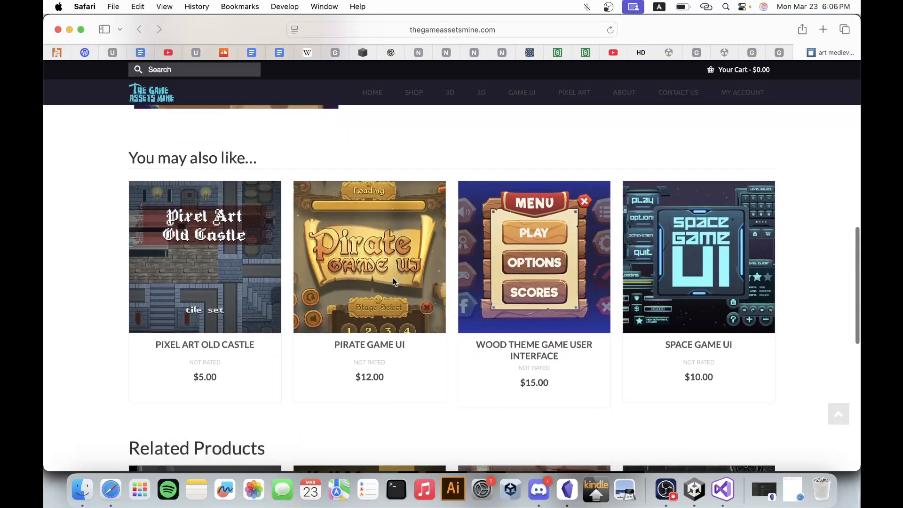
scroll(394, 282, up, 12)
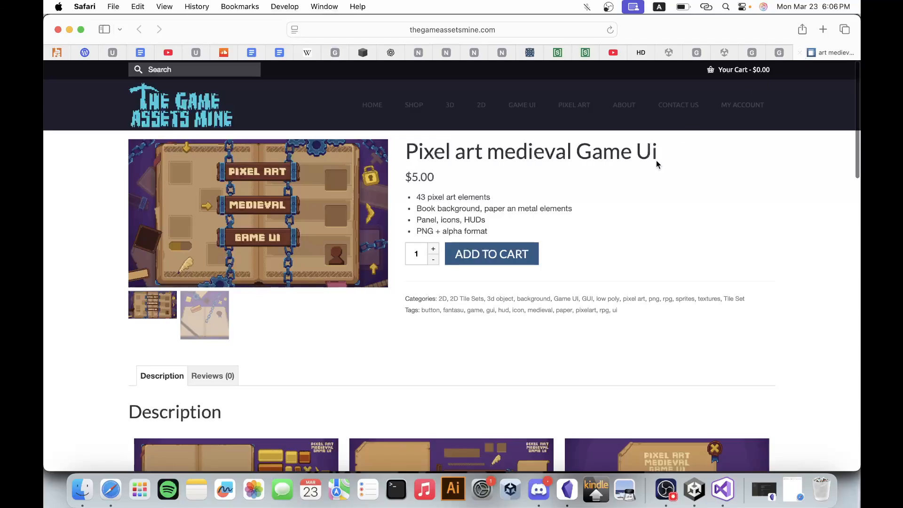
Search the web for the product title "Pixel art medieval Game Ui" copied from its page.
drag(409, 157, 687, 152)
key(super+c)
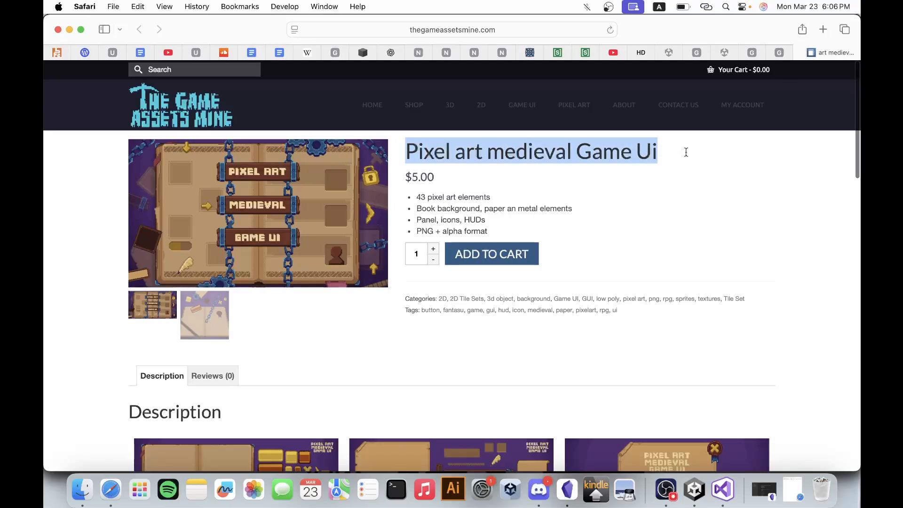
click(541, 29)
key(super+v)
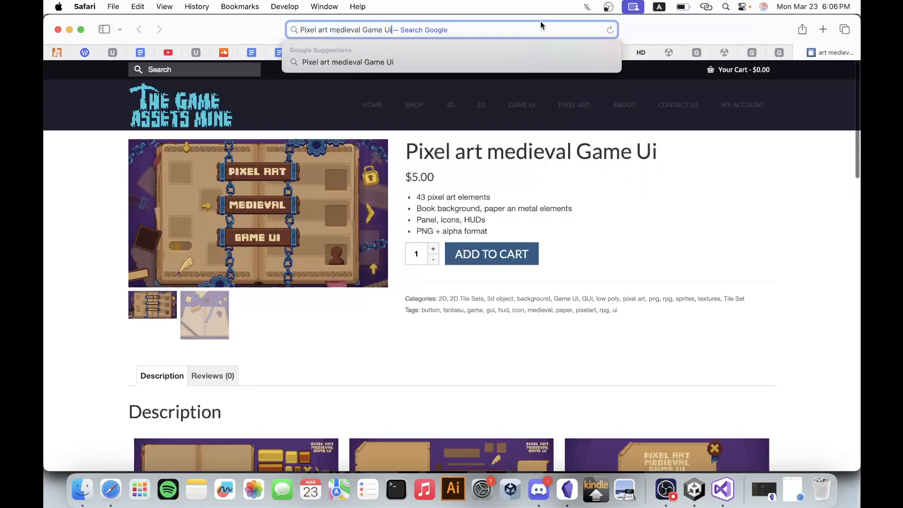
key(Return)
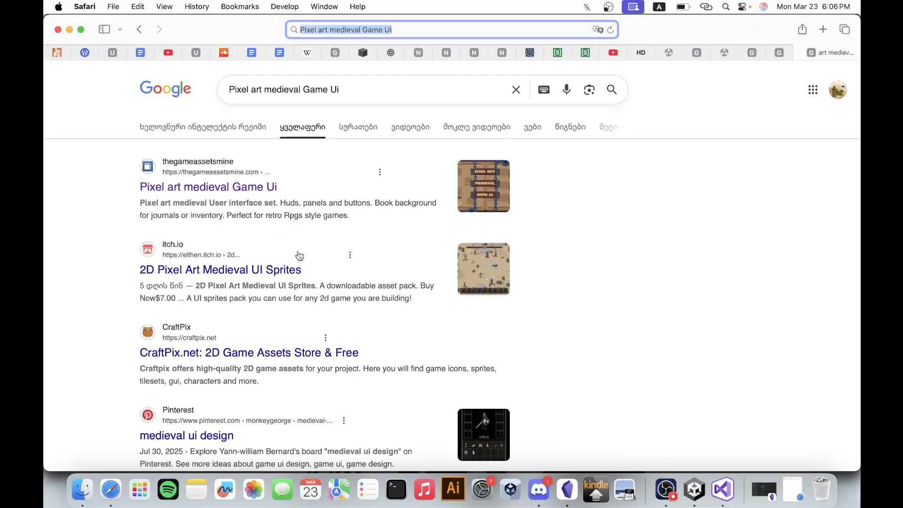
Browse the search results and open the CraftPix.net 2D game assets store in a new tab.
scroll(298, 189, down, 2)
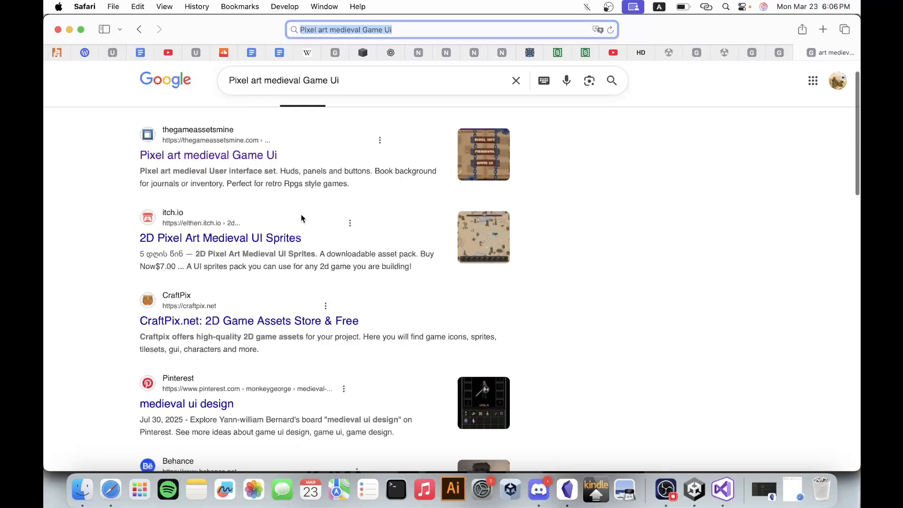
scroll(302, 218, down, 2)
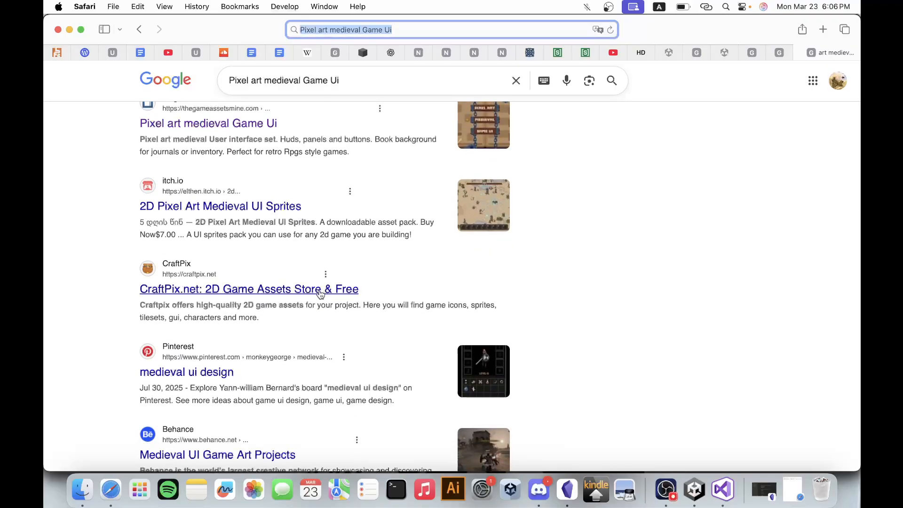
right_click(320, 292)
click(358, 296)
Look through the remaining results and open the thegameassetsmine "Pixel art medieval Game Ui" image result in a new tab.
scroll(356, 300, down, 2)
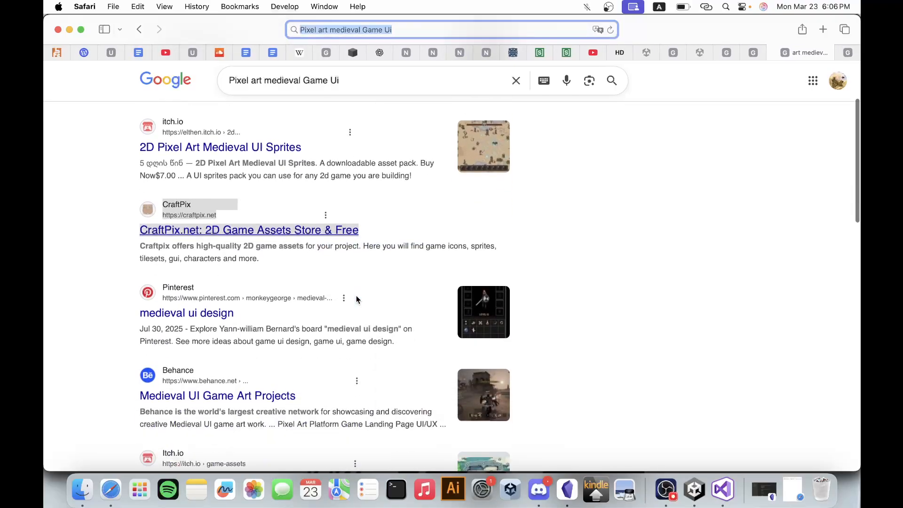
scroll(357, 299, down, 5)
scroll(357, 299, up, 4)
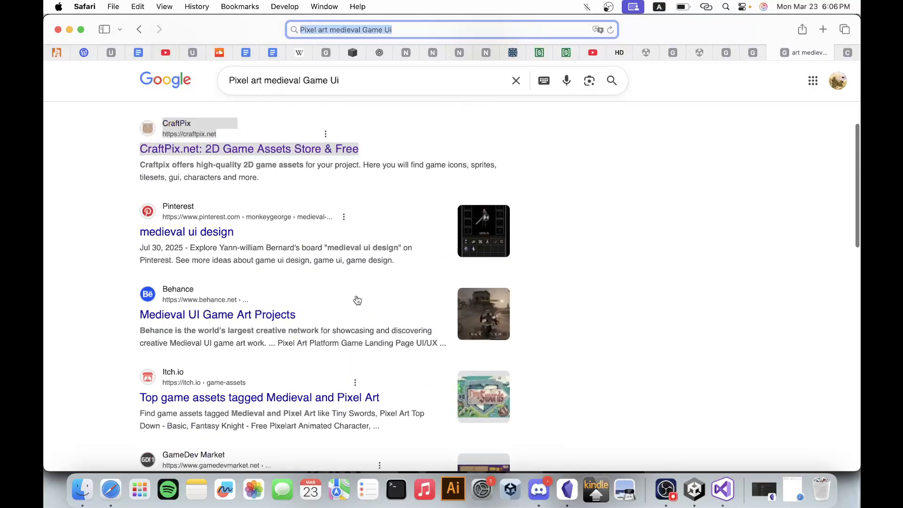
scroll(357, 300, down, 10)
scroll(357, 300, down, 3)
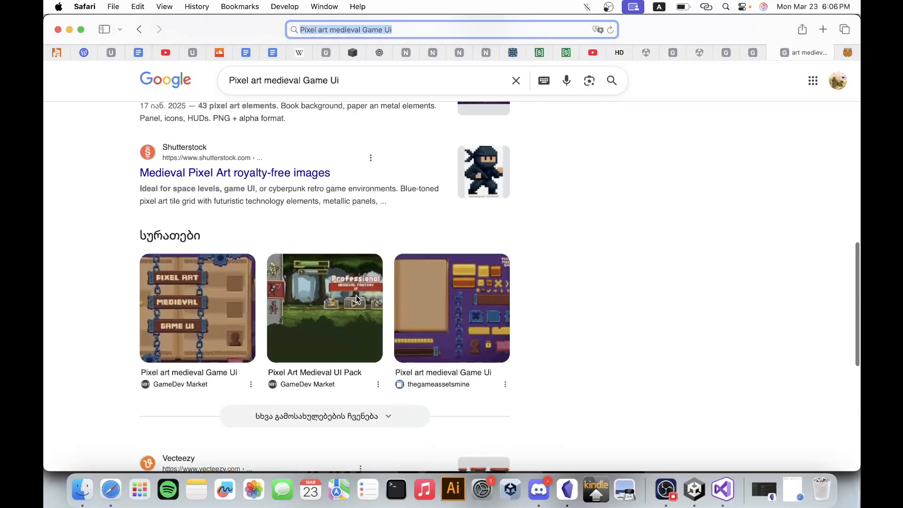
scroll(407, 176, down, 2)
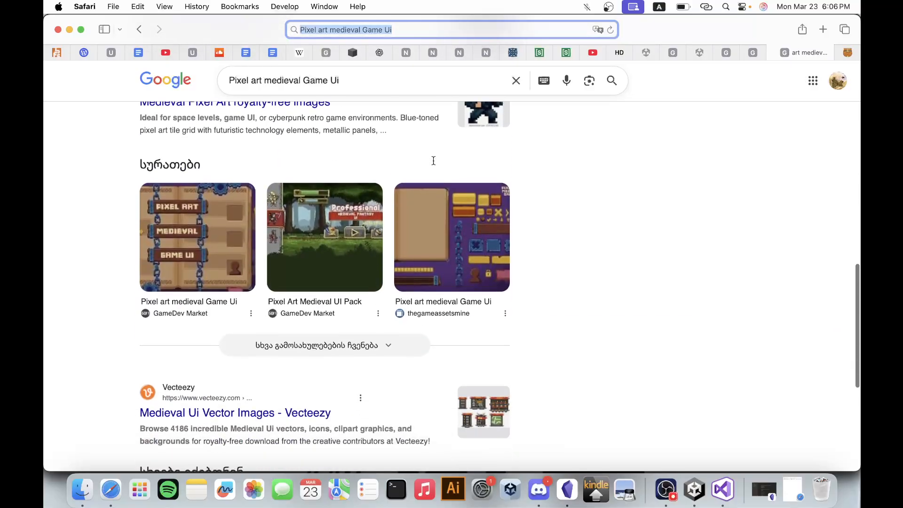
right_click(473, 305)
click(489, 300)
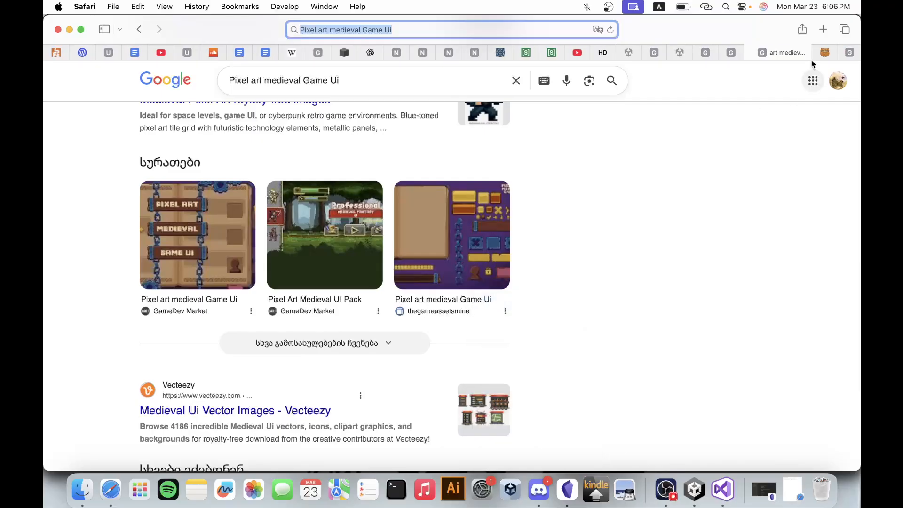
Switch to the CraftPix page and open the Fantasy Platformer Game Kit product from its 2D game kits.
click(830, 53)
scroll(613, 264, down, 6)
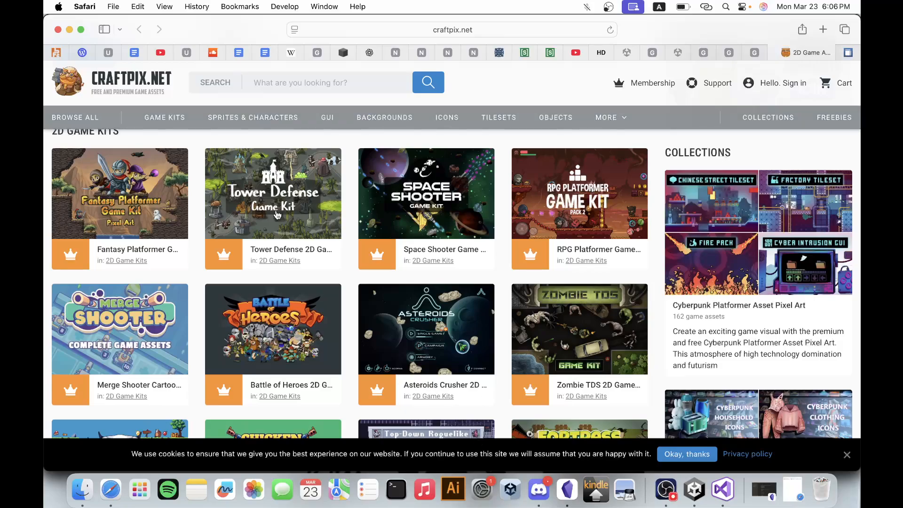
click(148, 215)
Examine the Fantasy Platformer Game Kit's preview images and its download terms for usable UI assets.
scroll(482, 282, down, 5)
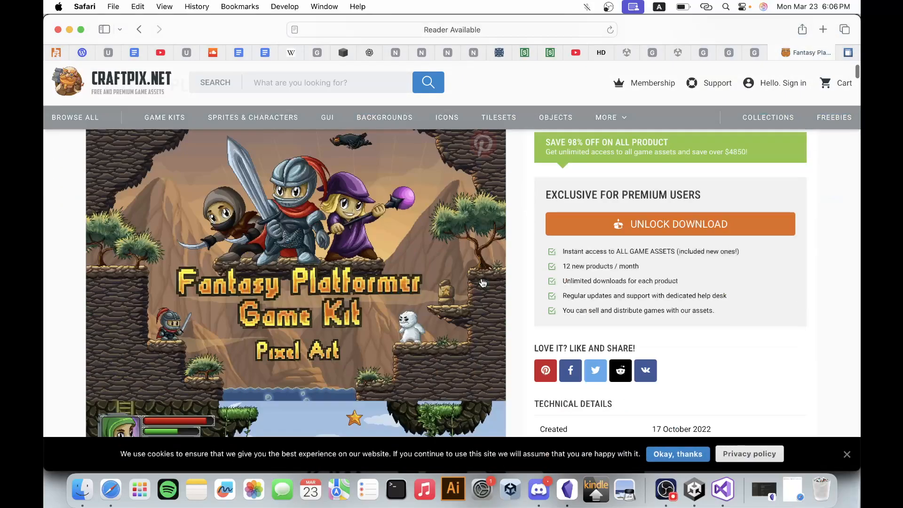
scroll(482, 283, down, 7)
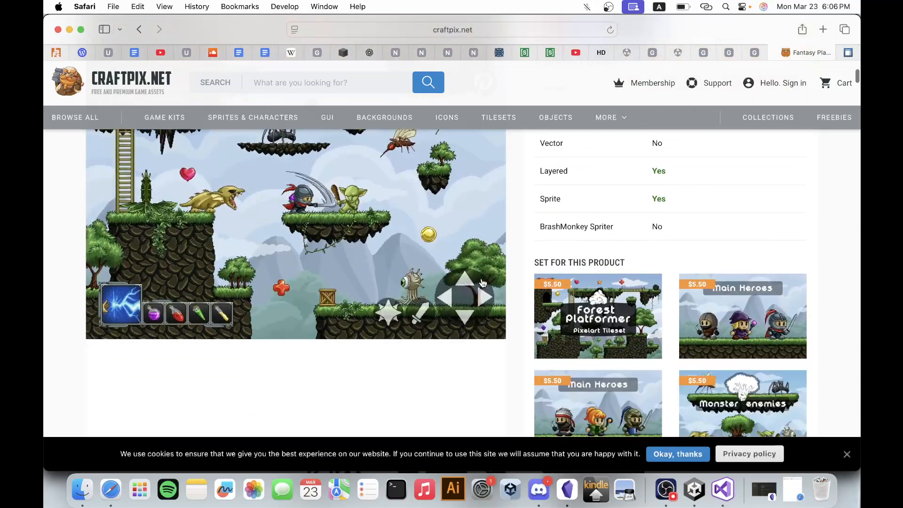
scroll(482, 283, down, 10)
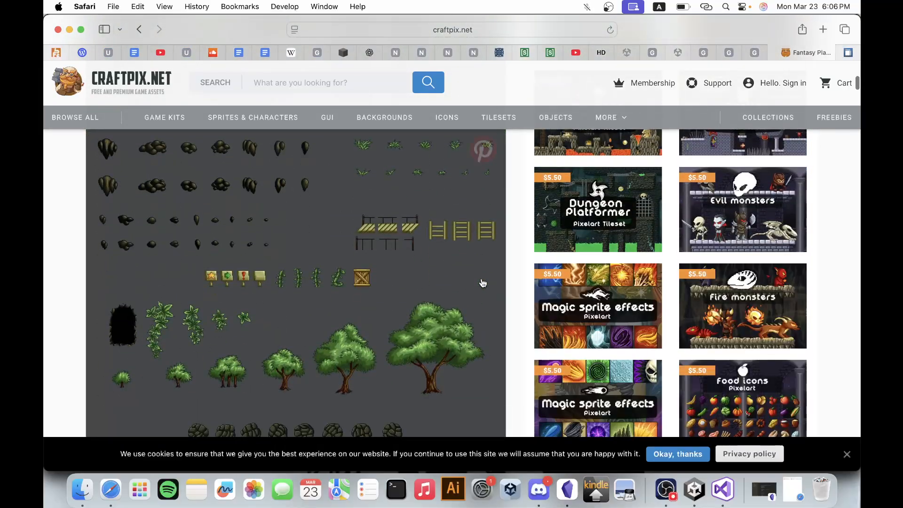
scroll(482, 283, down, 15)
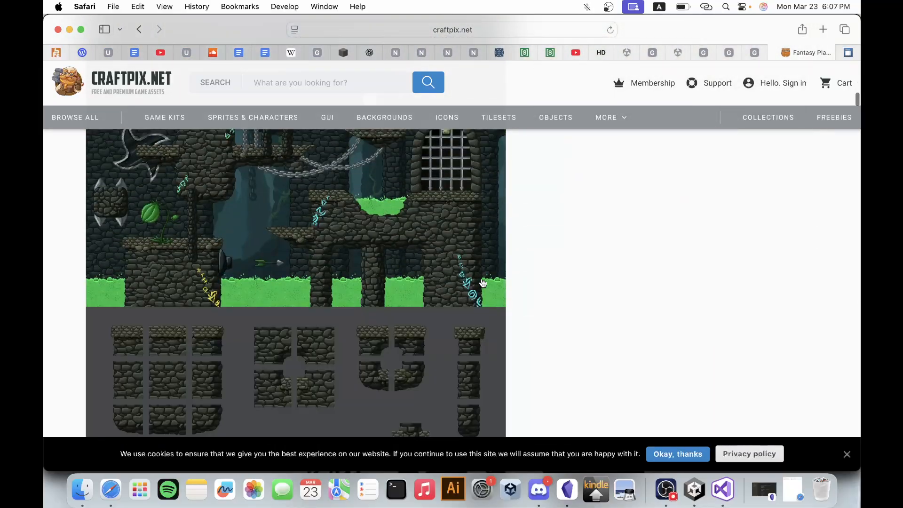
scroll(482, 283, down, 12)
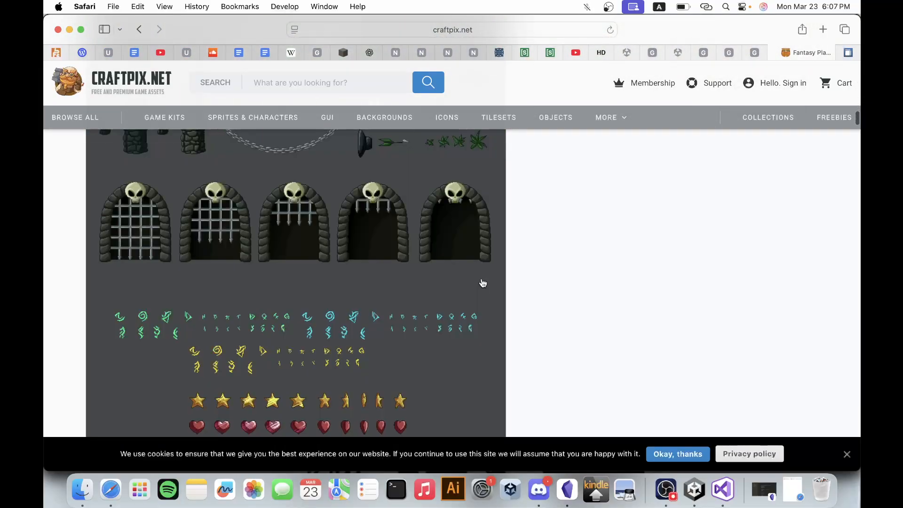
scroll(482, 283, up, 5)
scroll(482, 283, down, 8)
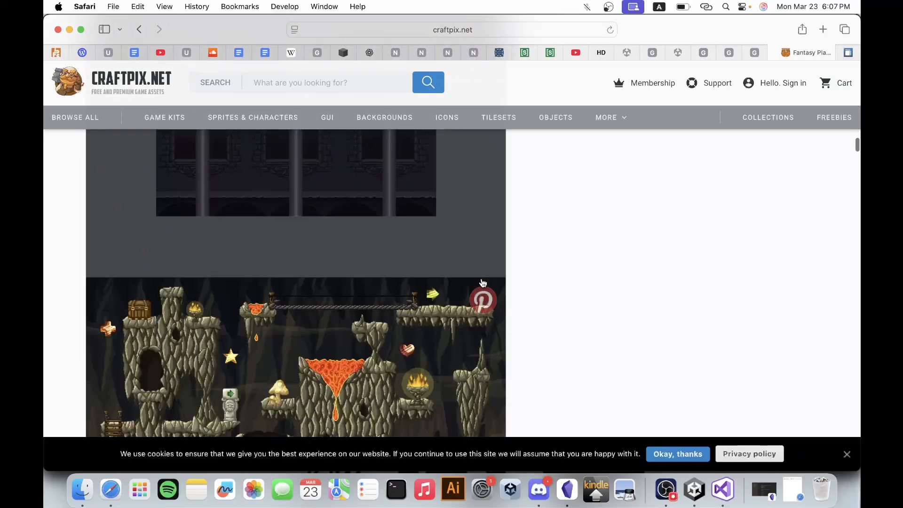
scroll(482, 283, up, 5)
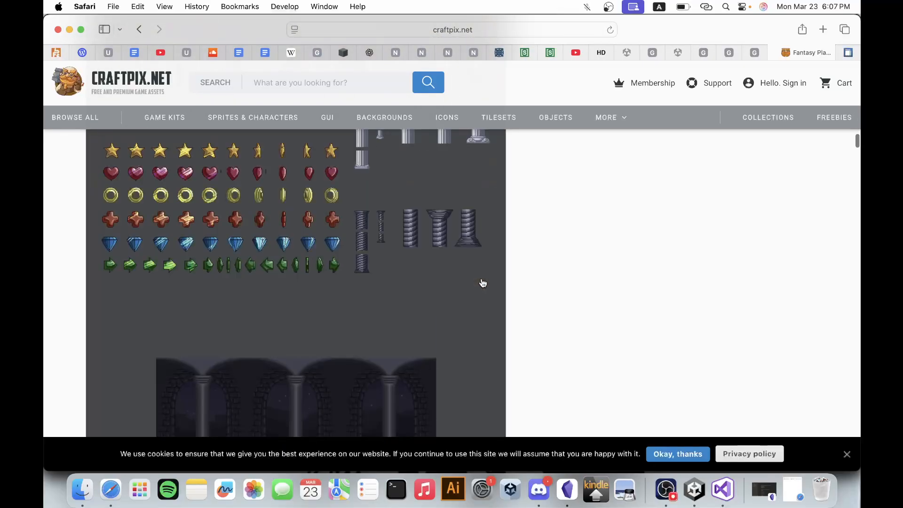
scroll(482, 283, up, 5)
scroll(482, 283, up, 5)
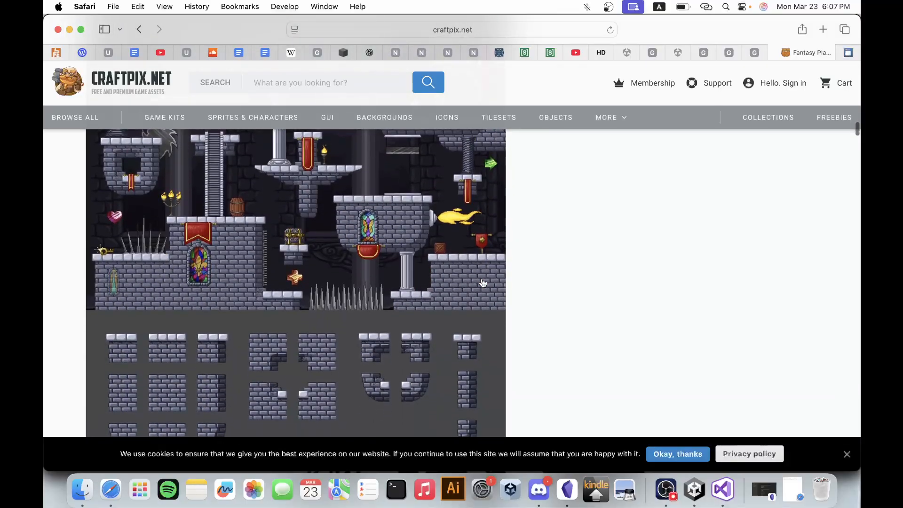
scroll(483, 282, up, 3)
scroll(483, 283, up, 5)
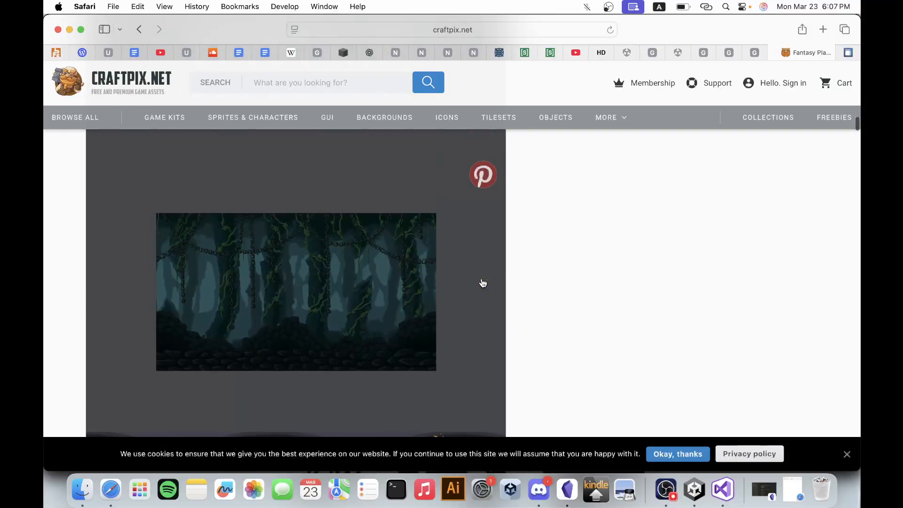
scroll(482, 282, down, 15)
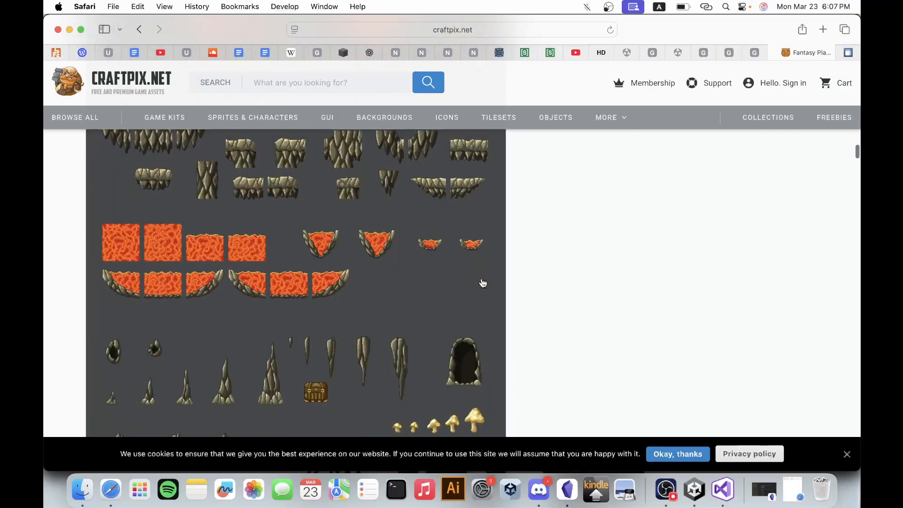
scroll(483, 283, up, 6)
scroll(482, 283, down, 15)
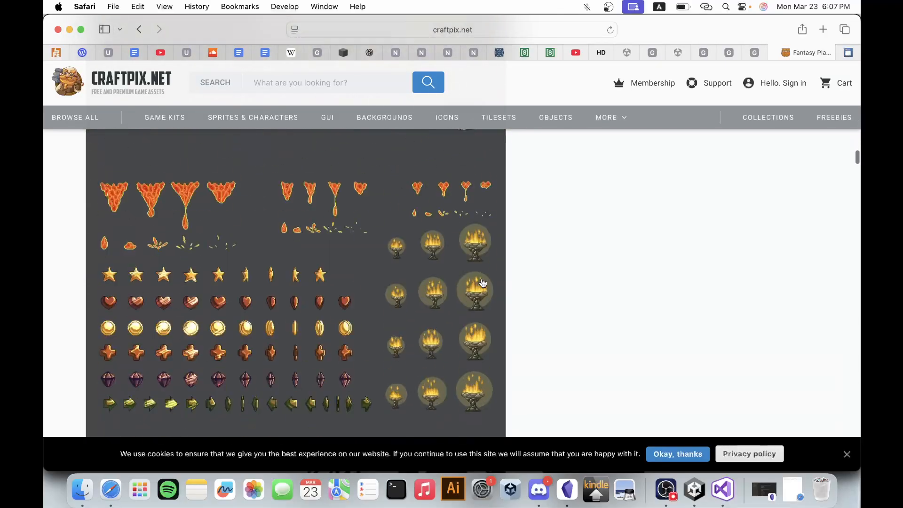
scroll(482, 283, down, 10)
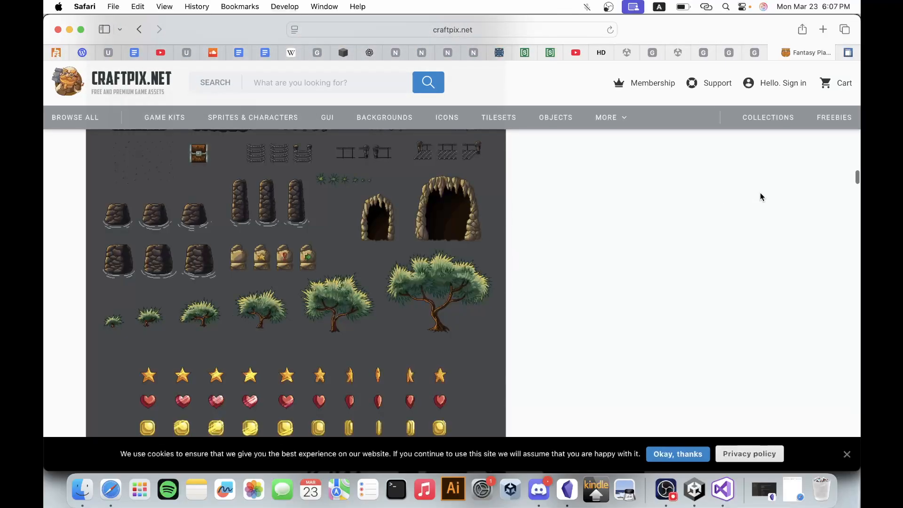
drag(857, 176, 858, 63)
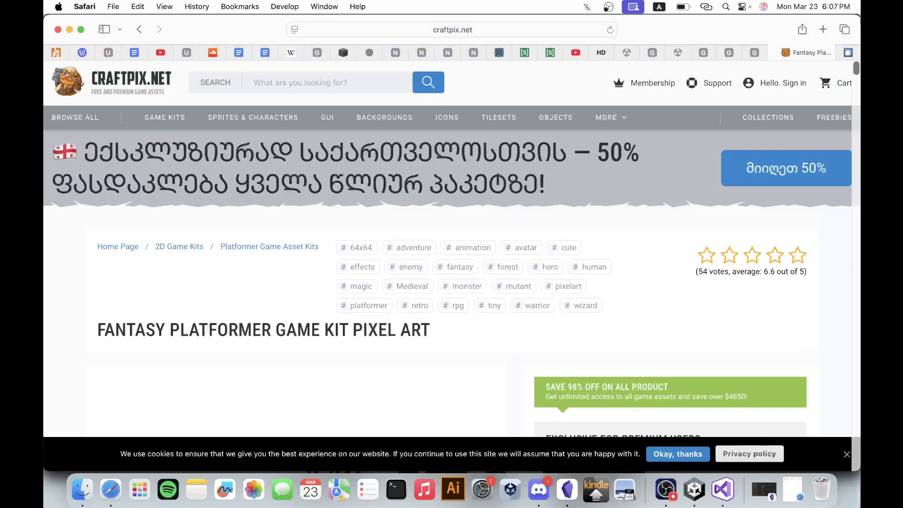
scroll(705, 236, down, 5)
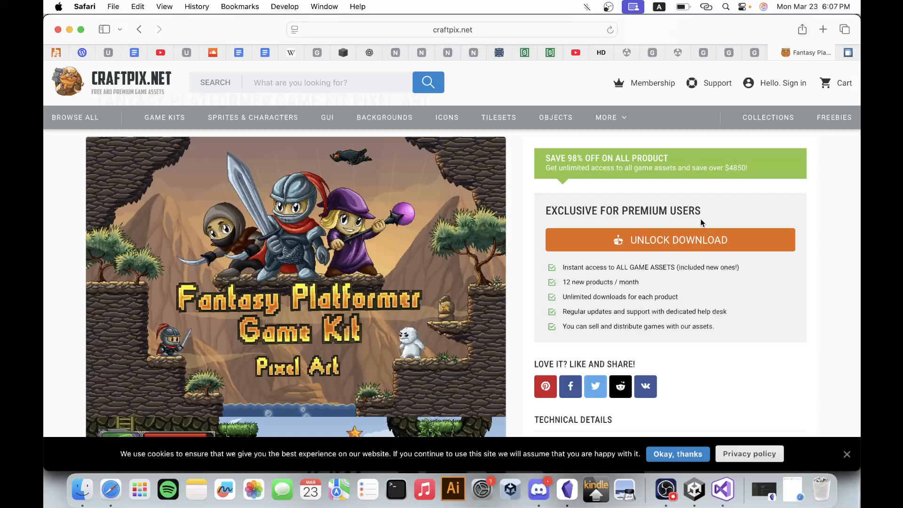
scroll(703, 202, down, 1)
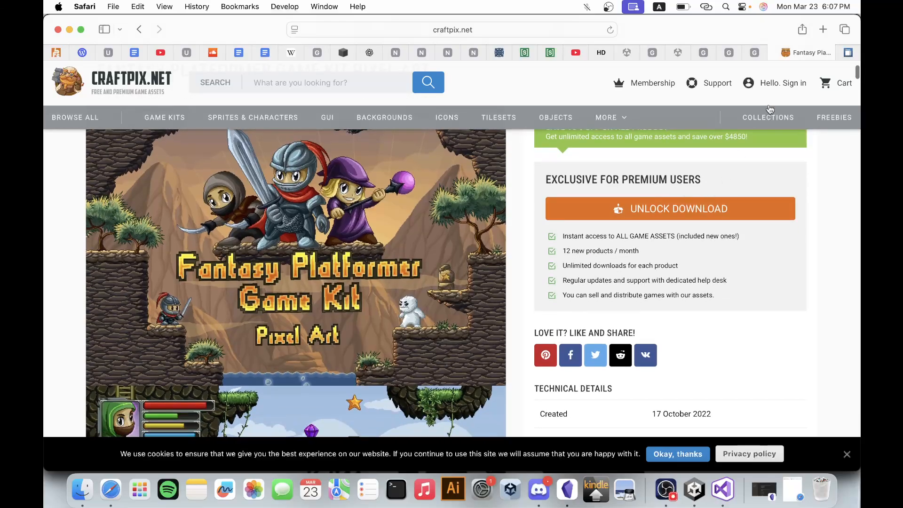
Close the CraftPix and thegameassetsmine pages and return to the start of the search results.
click(775, 52)
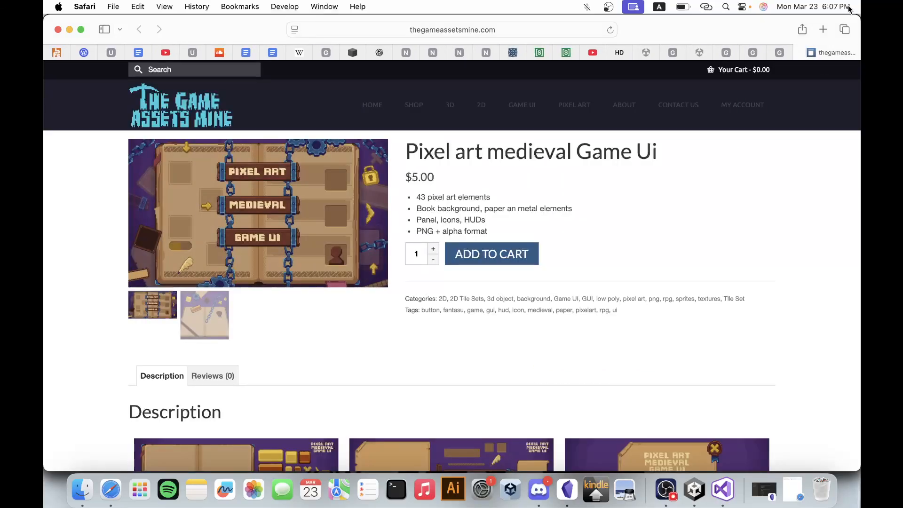
click(800, 52)
scroll(552, 228, down, 5)
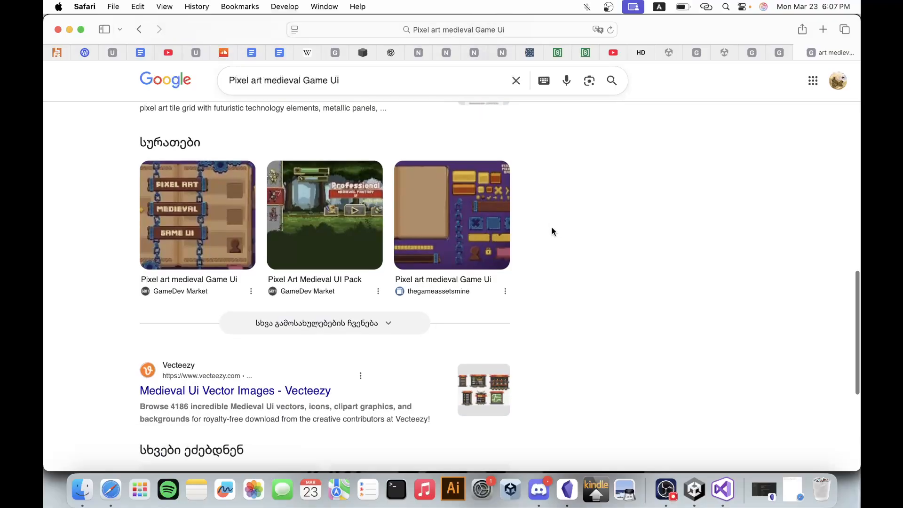
scroll(552, 231, up, 15)
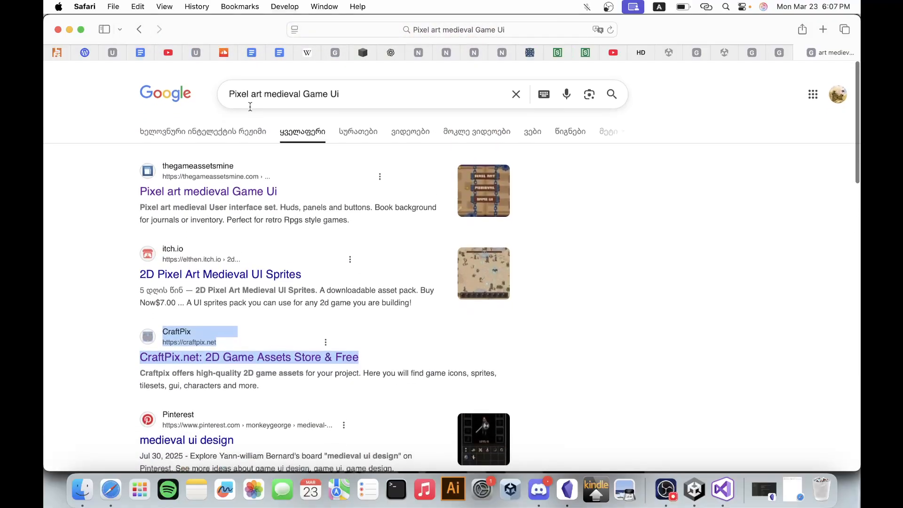
Switch to image results and search for "Pixel art Game Ui" without the word "medieval".
click(350, 123)
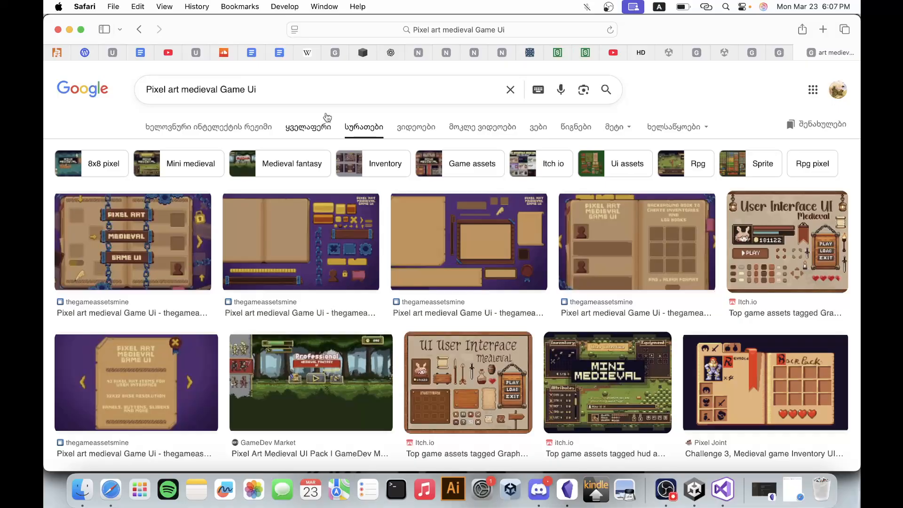
double_click(207, 91)
key(BackSpace)
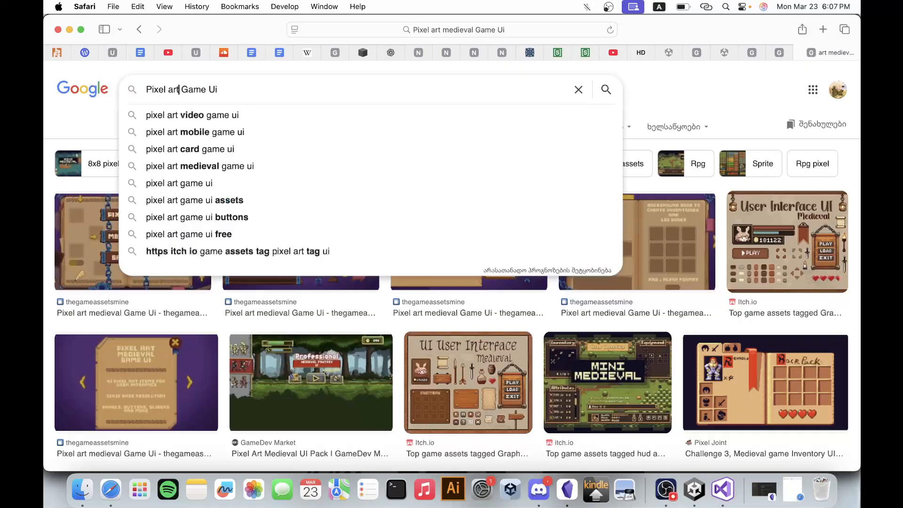
key(Return)
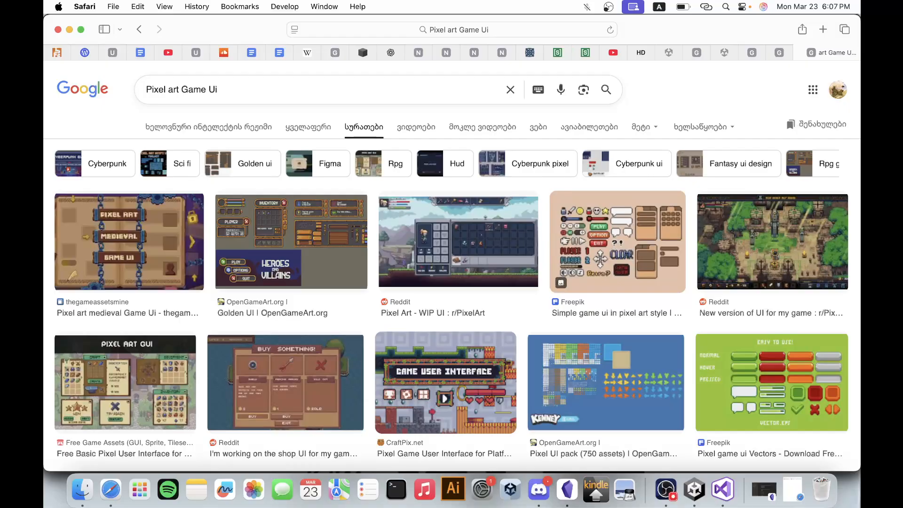
Preview the Reddit "Buy something!" shop UI image, look through its related images and close the preview.
scroll(365, 253, down, 3)
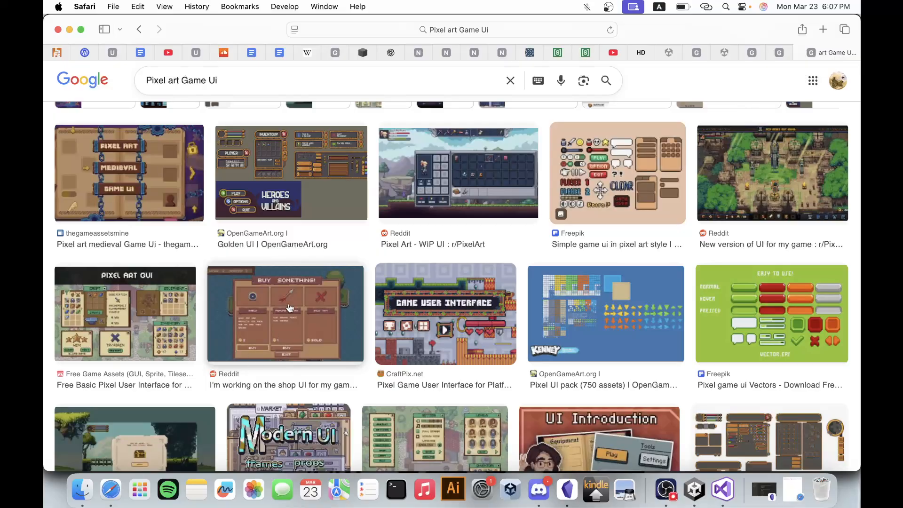
click(283, 322)
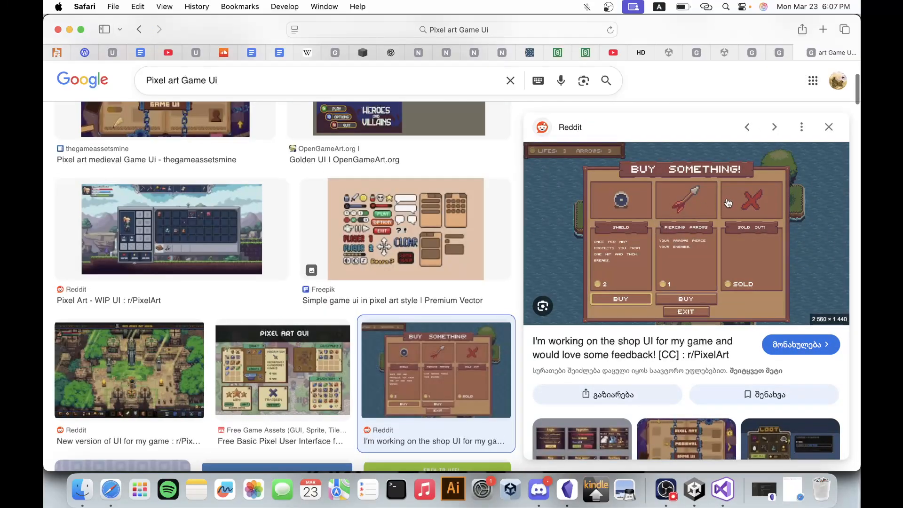
scroll(706, 273, down, 5)
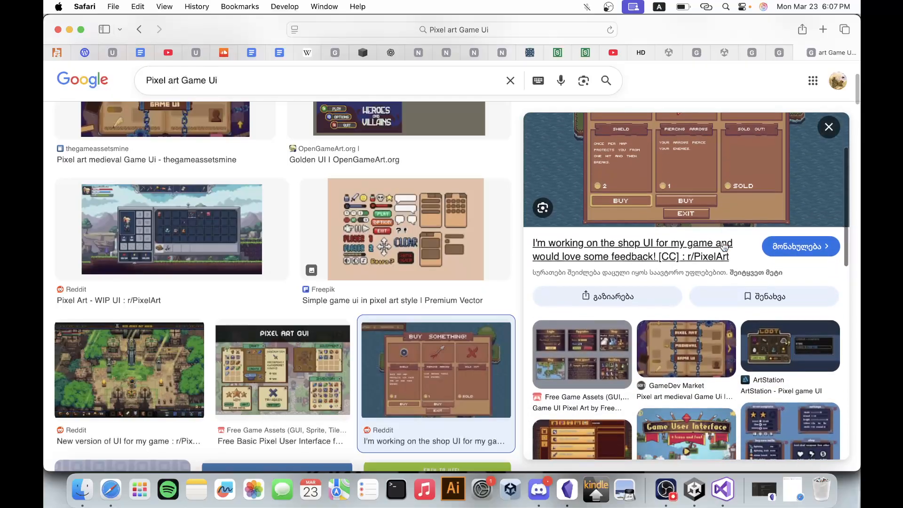
scroll(668, 259, up, 5)
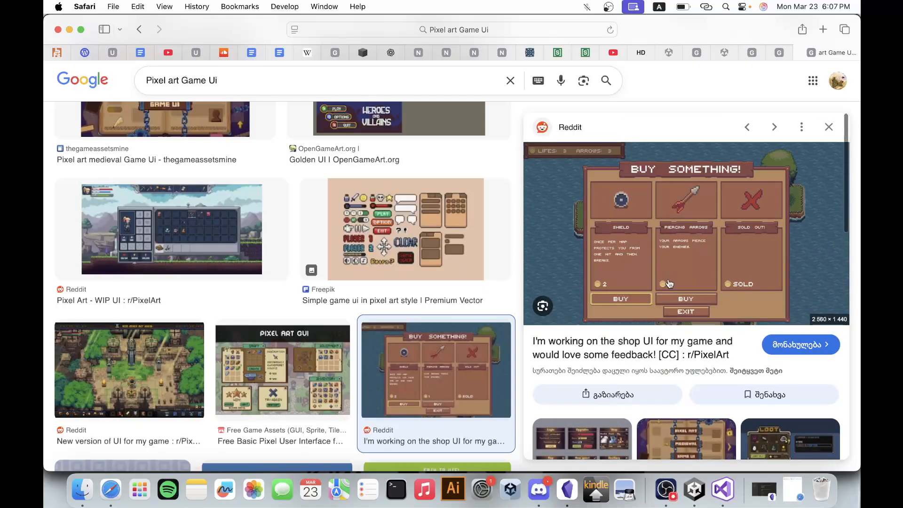
scroll(669, 284, down, 10)
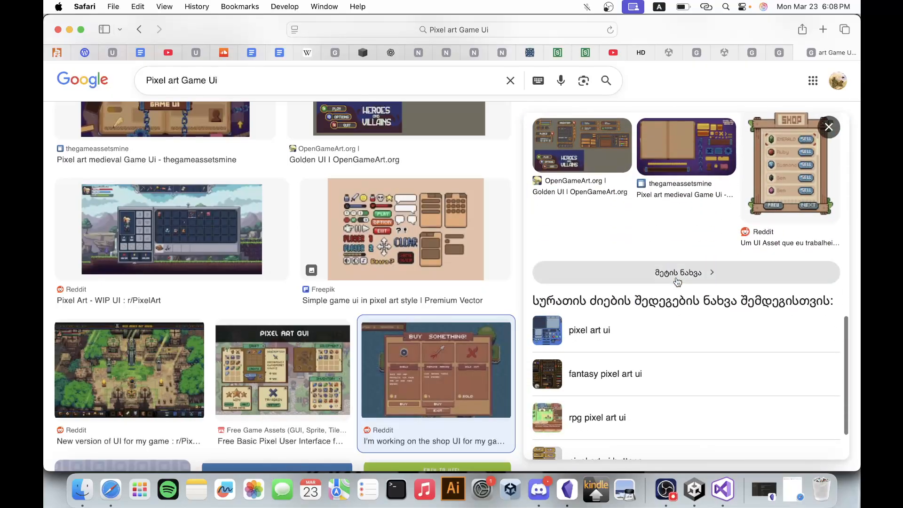
click(833, 129)
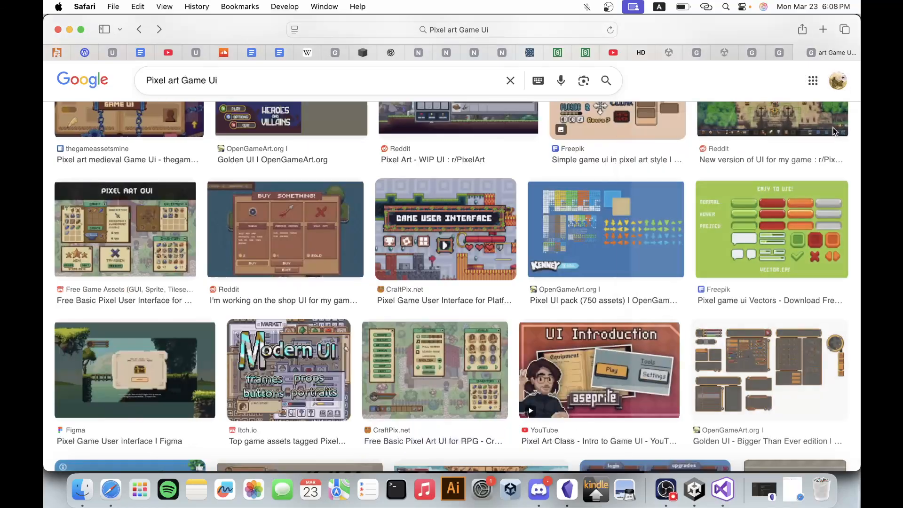
Look through the image results for a pixel-art game UI suitable as a shop panel background.
scroll(453, 311, down, 5)
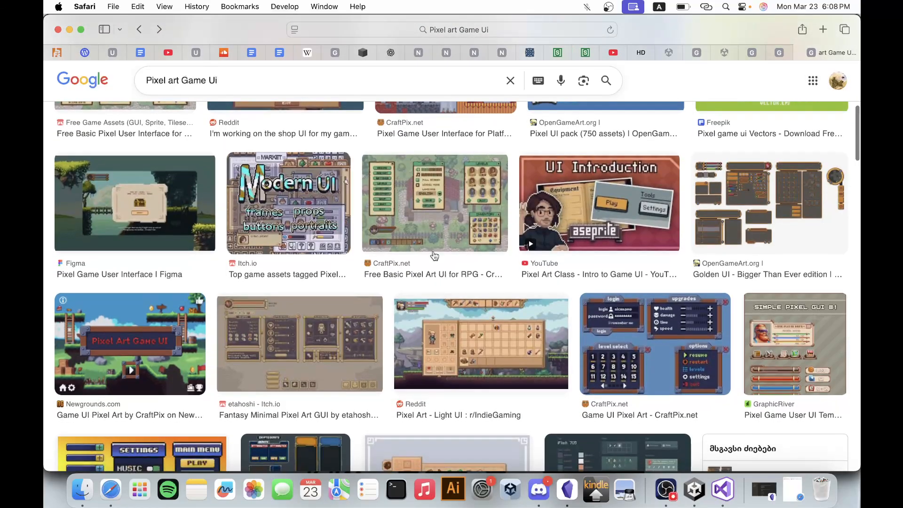
scroll(435, 255, down, 8)
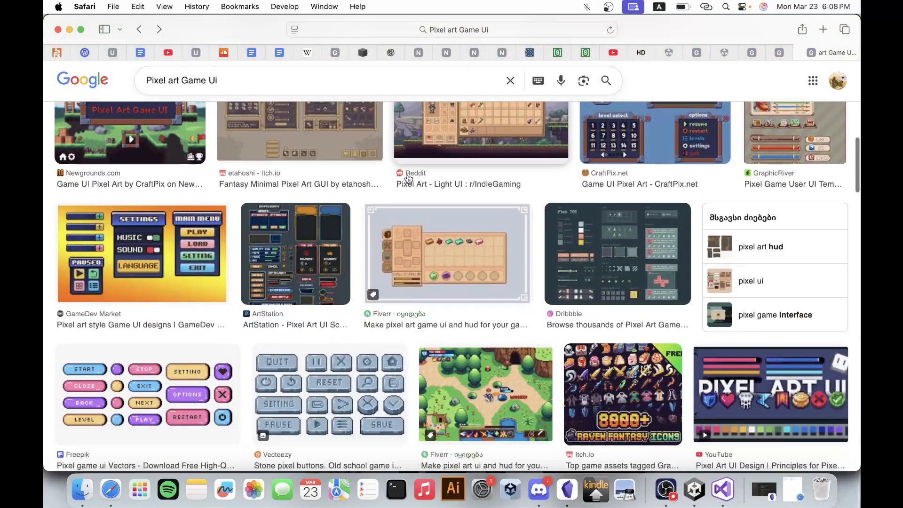
scroll(409, 178, down, 20)
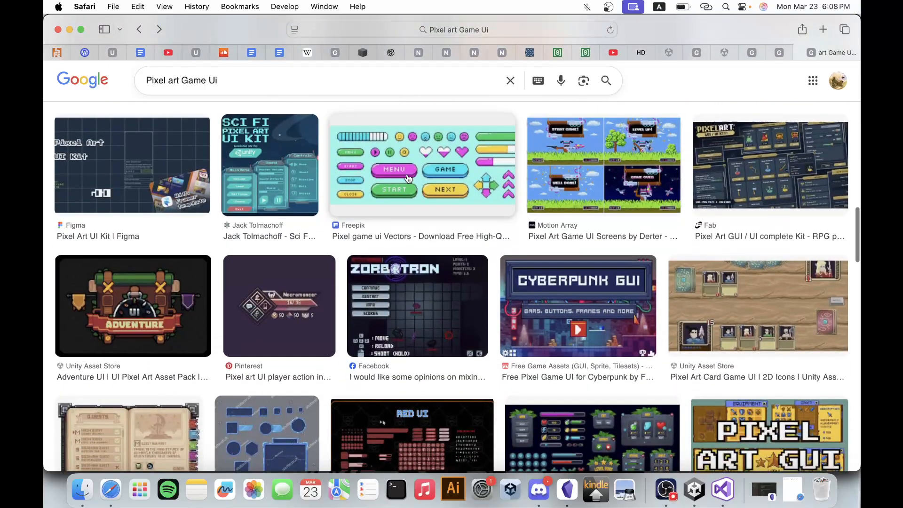
scroll(408, 178, down, 8)
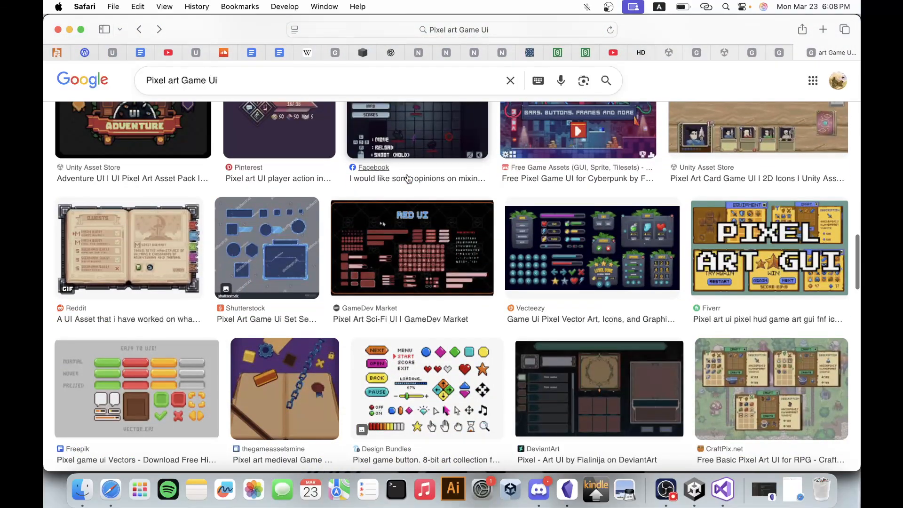
scroll(408, 178, up, 20)
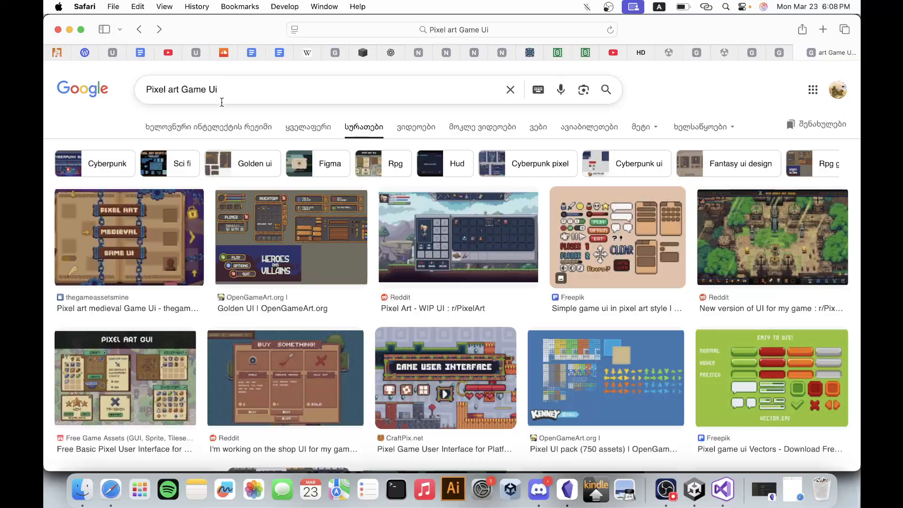
Open the Unity Asset Store in place of the thegameassetsmine medieval UI preview.
click(781, 52)
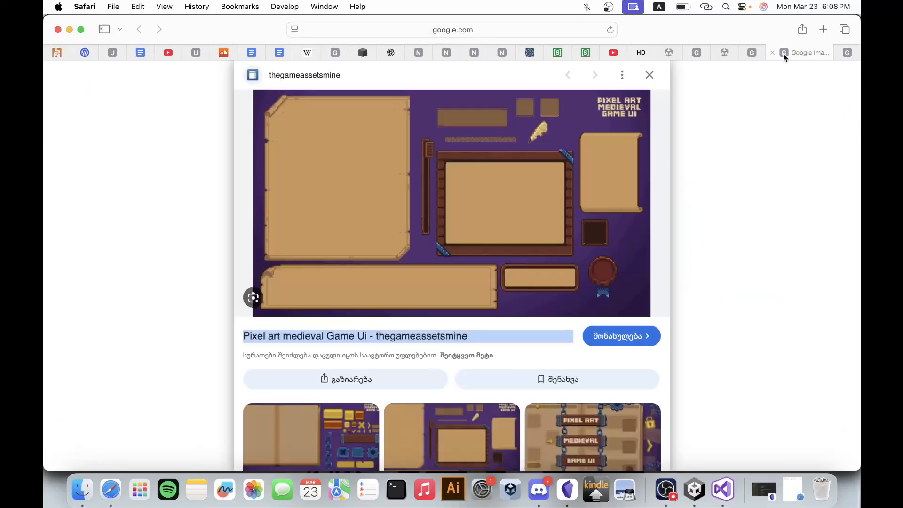
click(579, 30)
text(a)
key(Return)
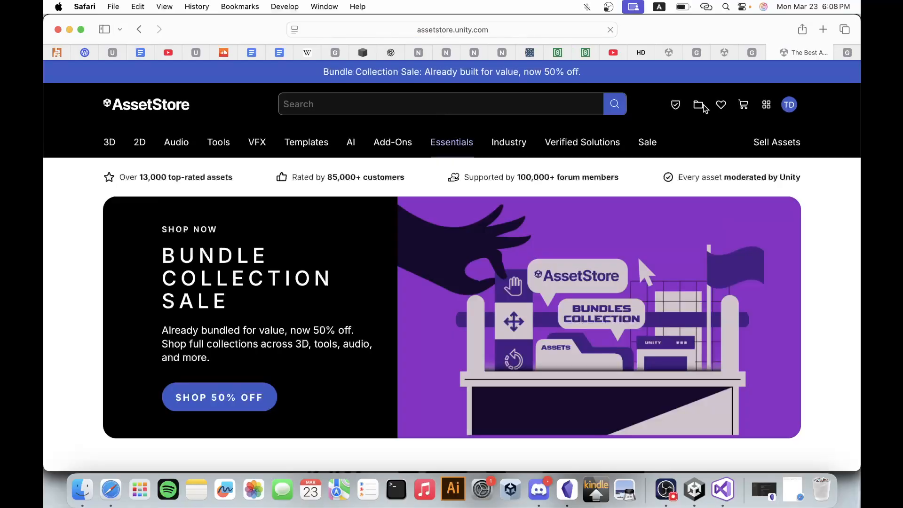
Search the Unity Asset Store for "2d ui".
click(531, 106)
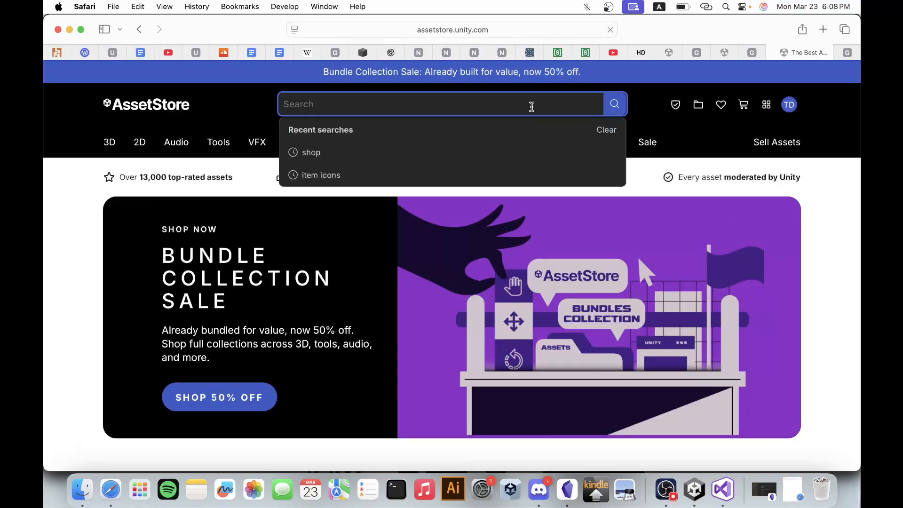
text(ui)
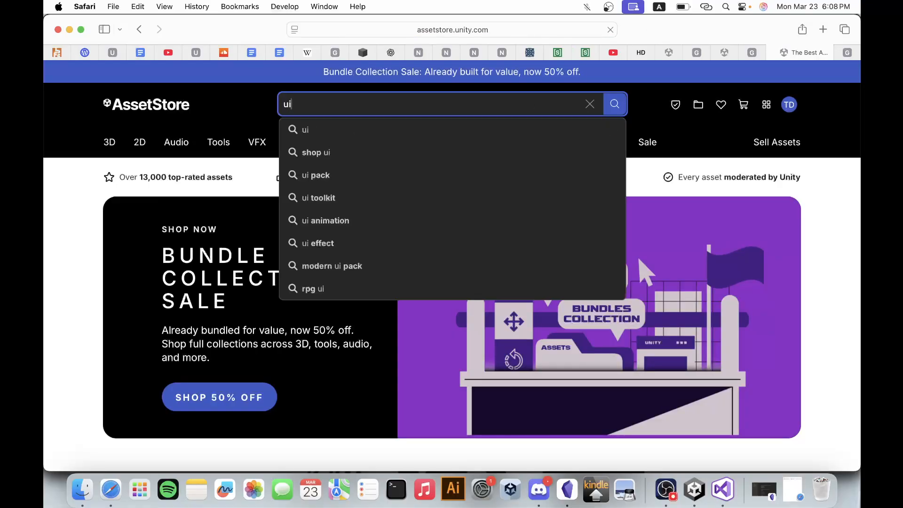
key(BackSpace)
key(BackSpace)
text(2d)
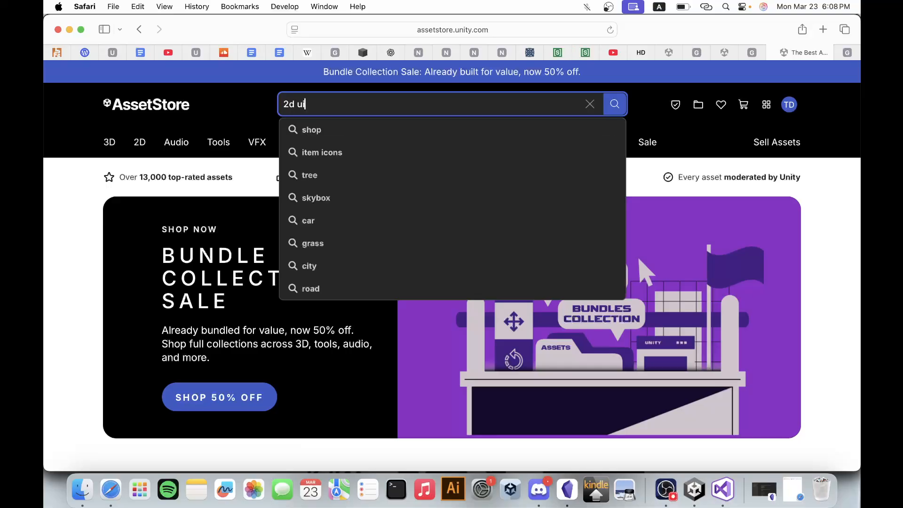
key(Return)
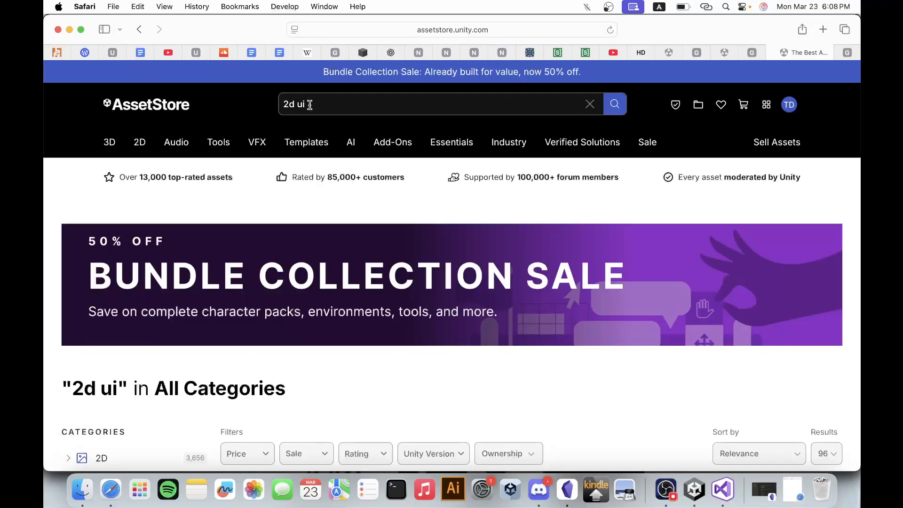
Refine the Asset Store search to "2d pixel ui" and view the matching assets.
click(298, 104)
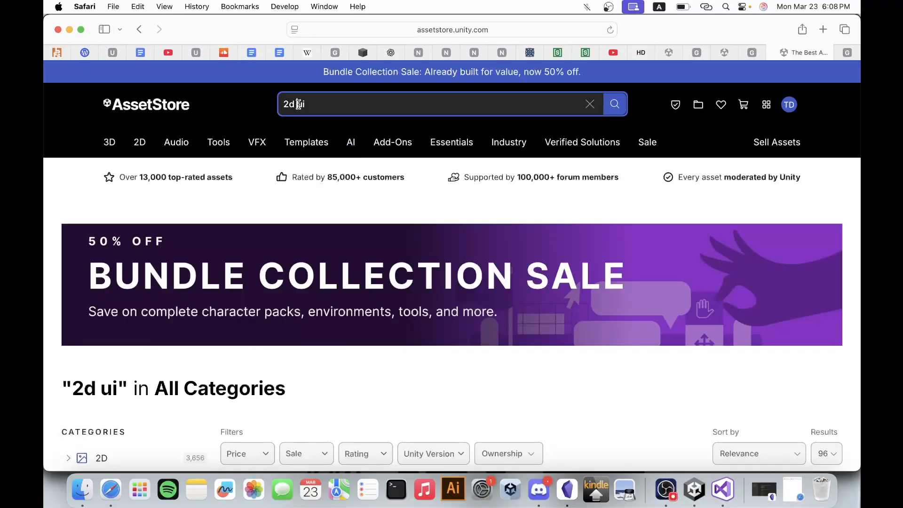
text(pixel)
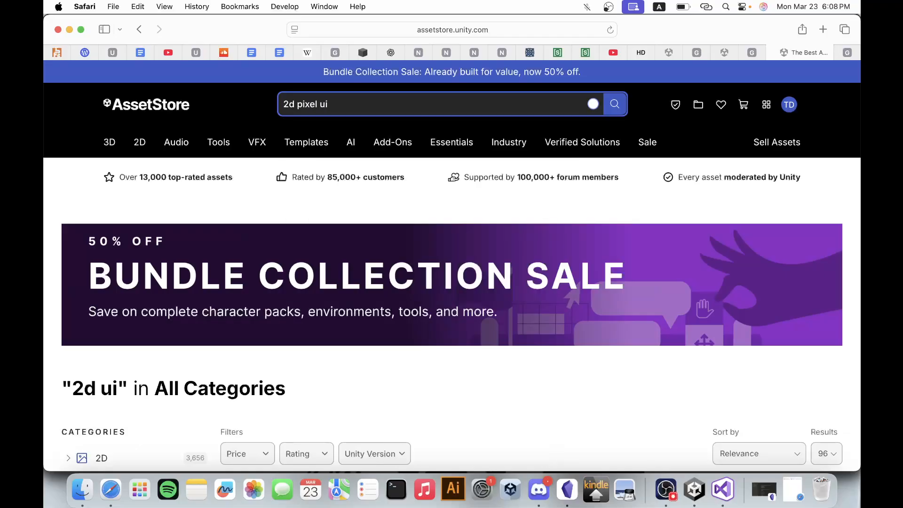
scroll(255, 190, down, 6)
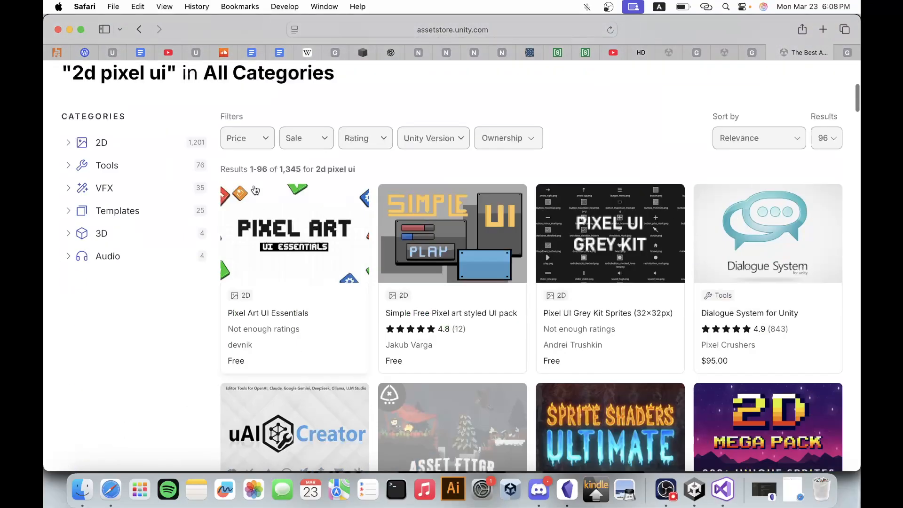
Filter the Asset Store results to free assets in the 2D category.
click(238, 138)
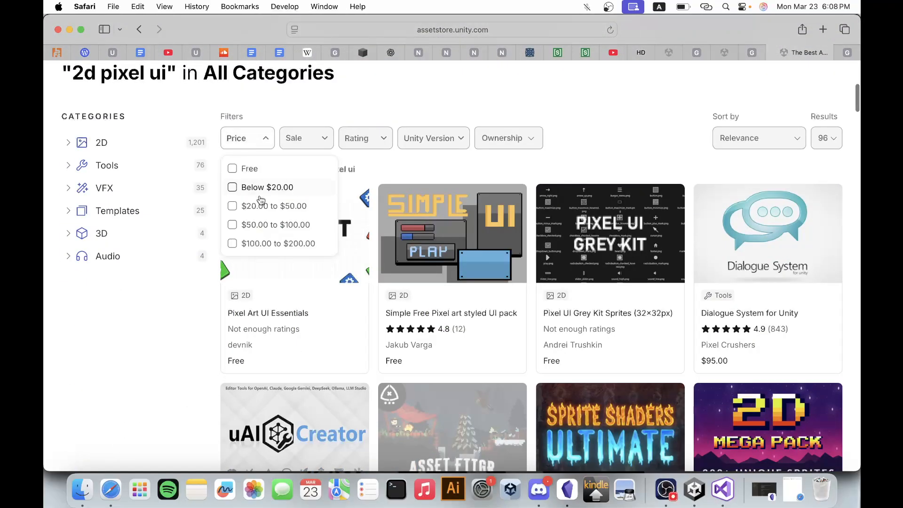
click(242, 175)
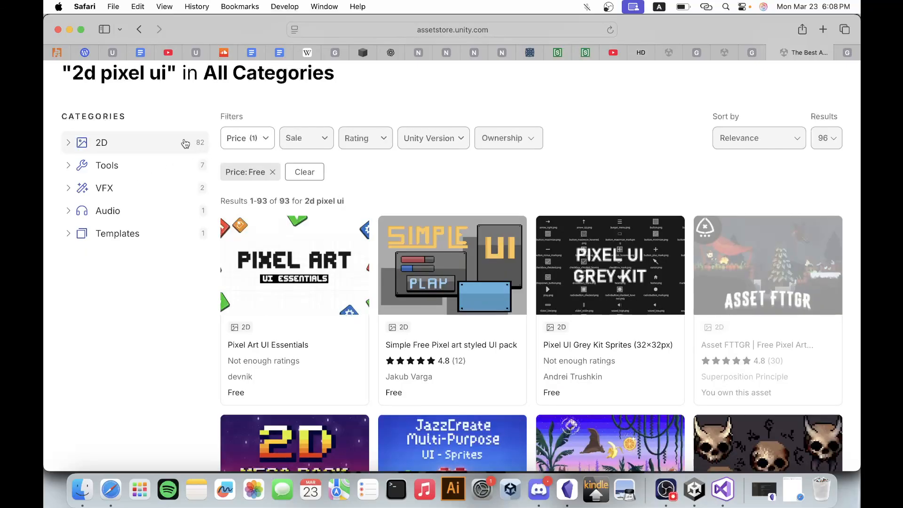
click(185, 143)
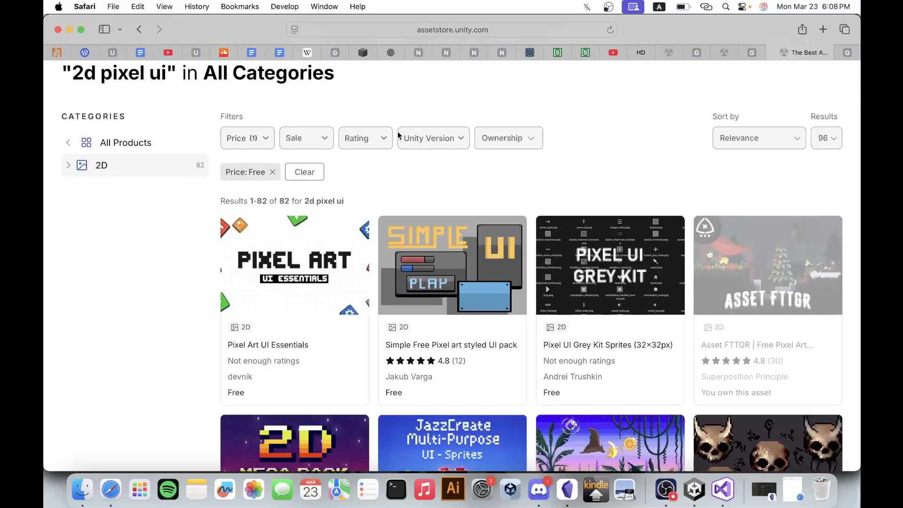
Look through the free 2D assets for a UI pack with usable shop panel graphics.
scroll(397, 134, down, 3)
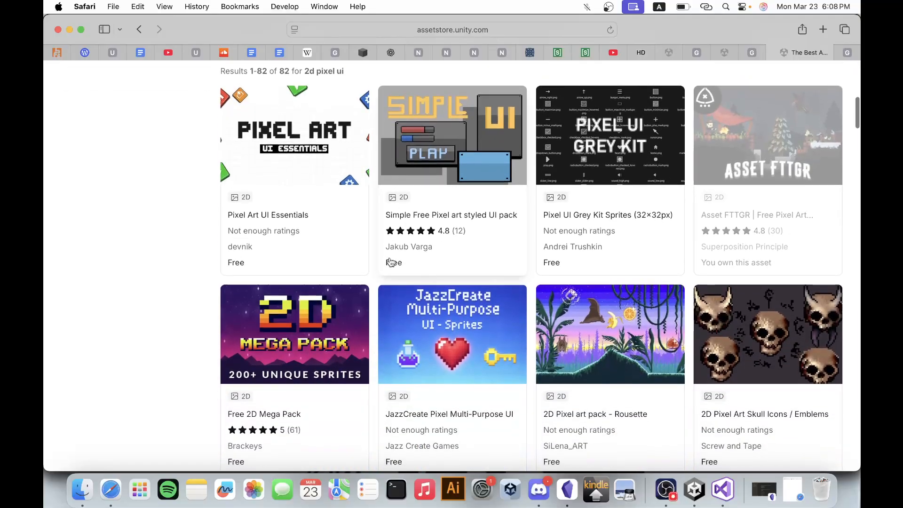
scroll(391, 262, down, 5)
scroll(390, 261, down, 2)
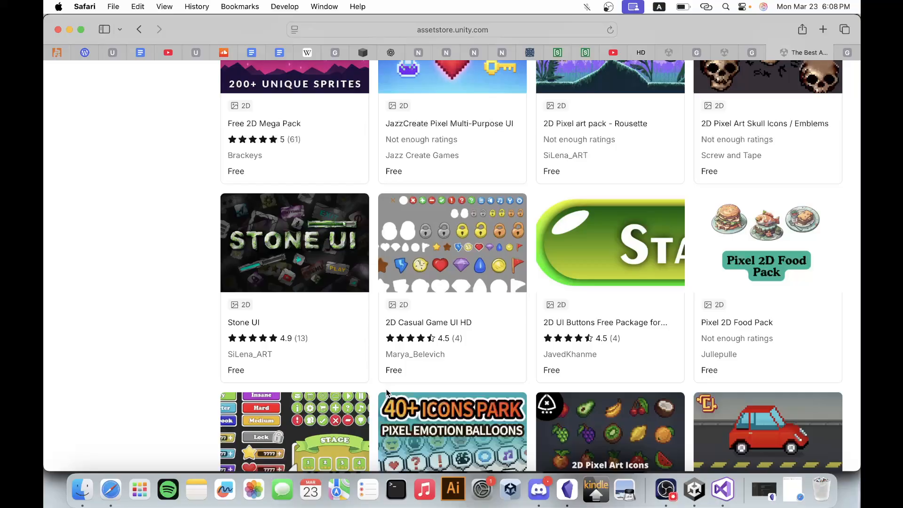
scroll(386, 388, down, 8)
scroll(387, 393, down, 5)
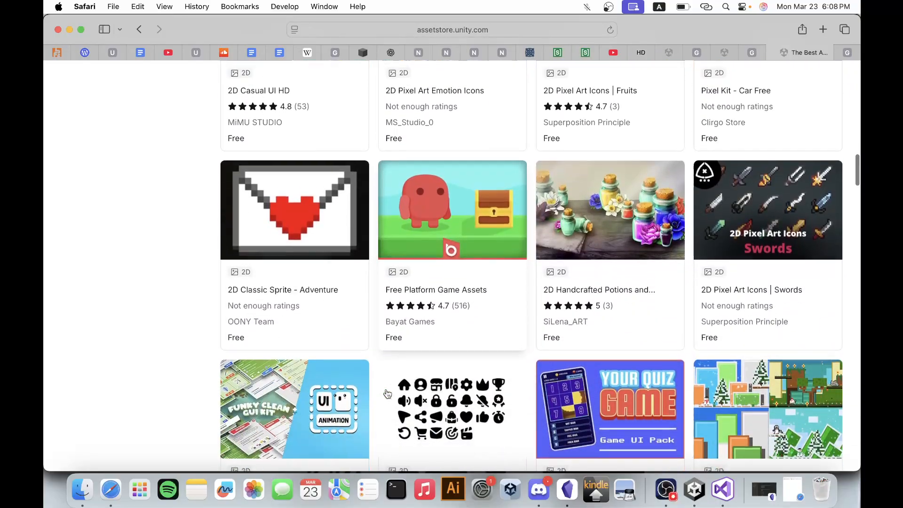
scroll(387, 394, down, 7)
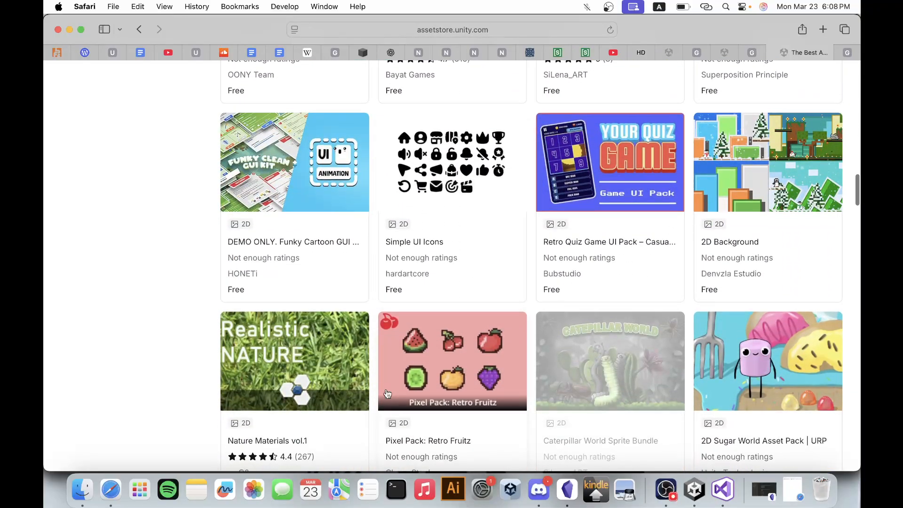
scroll(387, 393, down, 6)
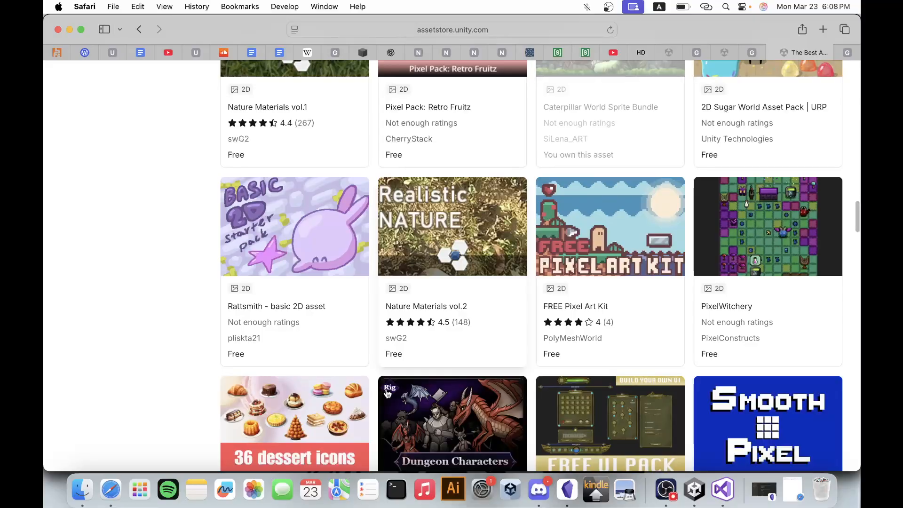
scroll(387, 393, down, 1)
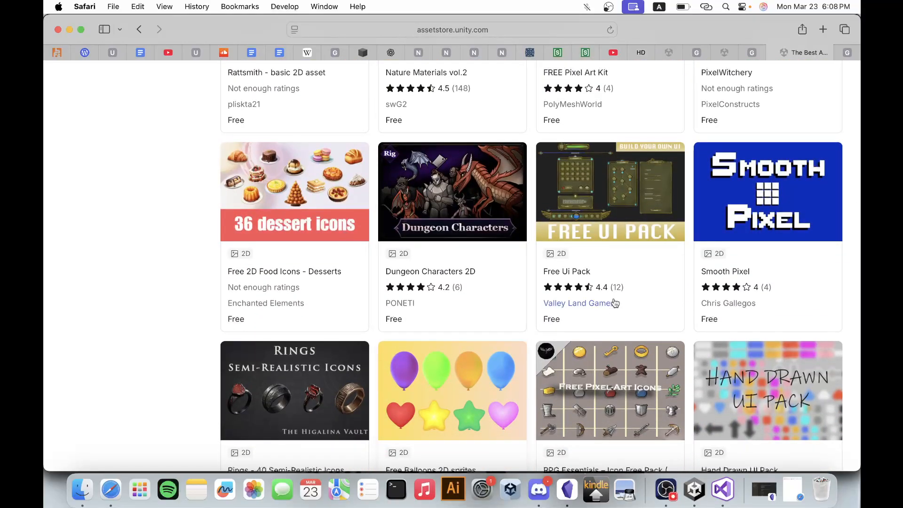
Open the Free Ui Pack by Valley Land Games in a new tab and switch to it.
right_click(615, 182)
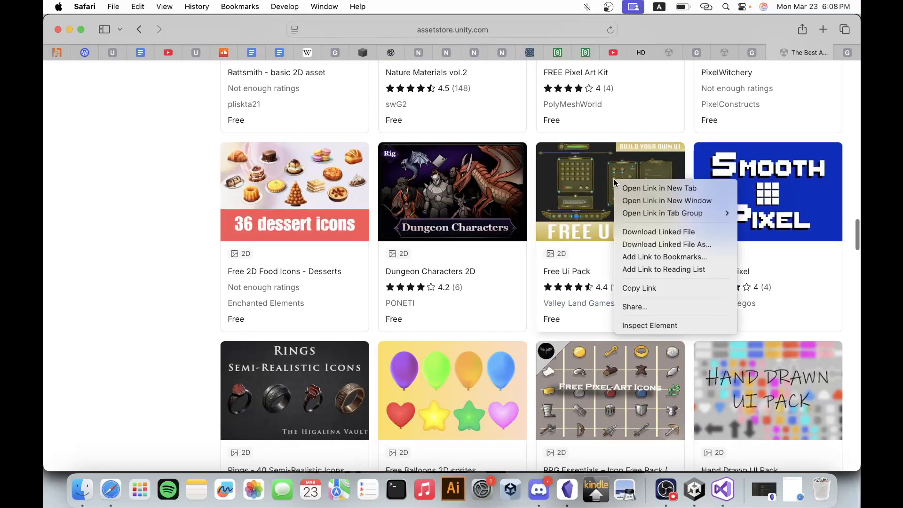
click(640, 187)
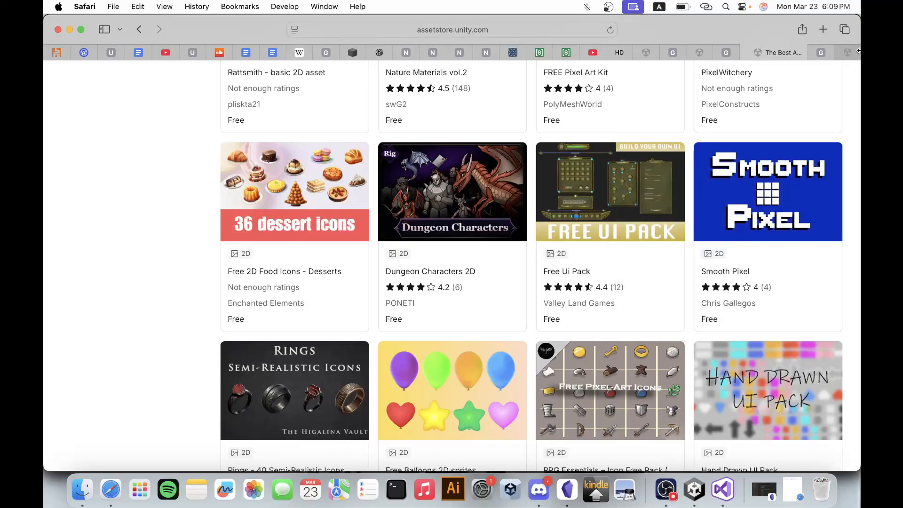
click(850, 52)
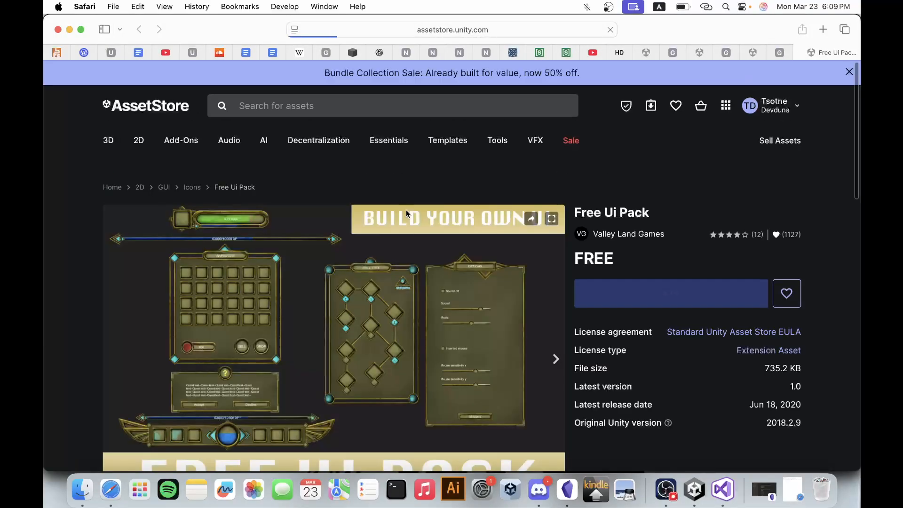
Examine the Free Ui Pack's preview images for panel frames, buttons and bars usable in the shop.
scroll(411, 280, down, 2)
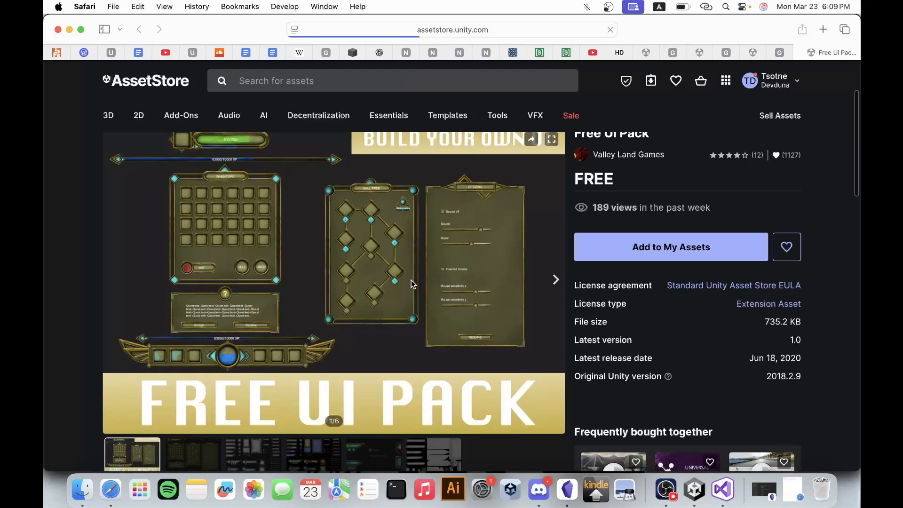
scroll(411, 280, down, 3)
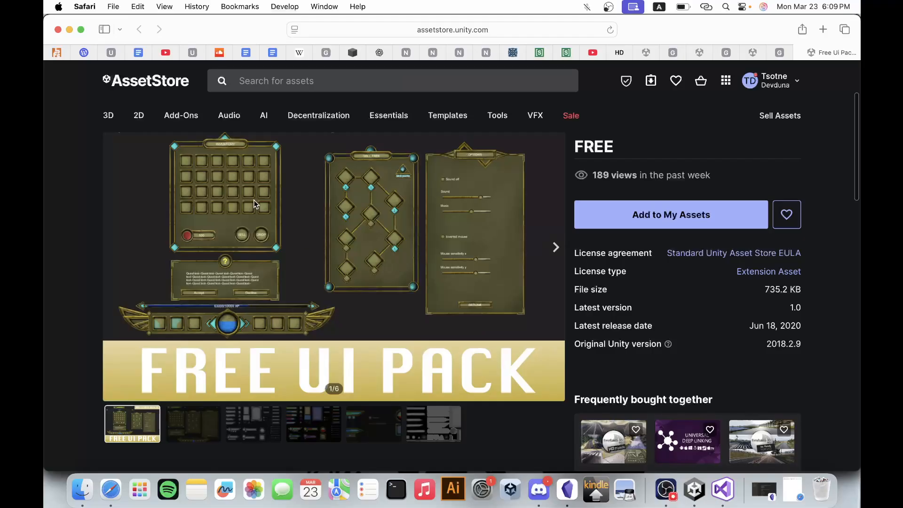
click(197, 426)
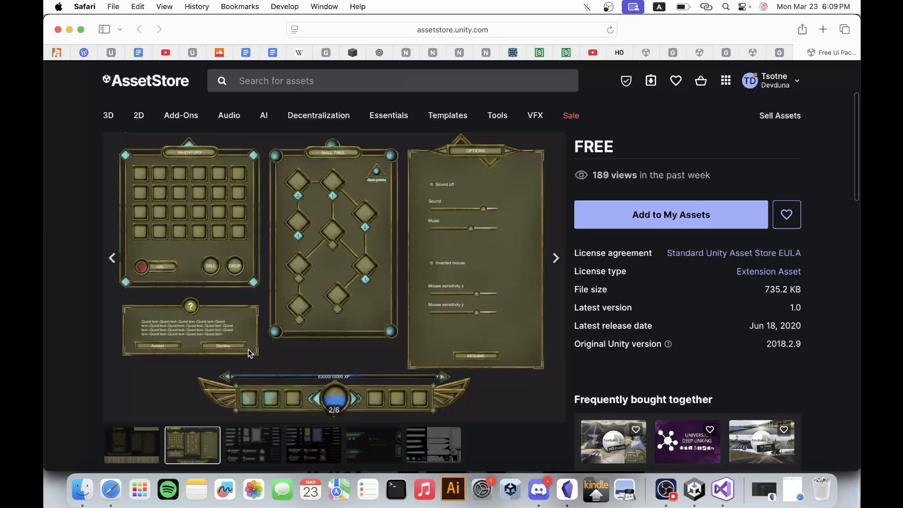
scroll(247, 349, down, 2)
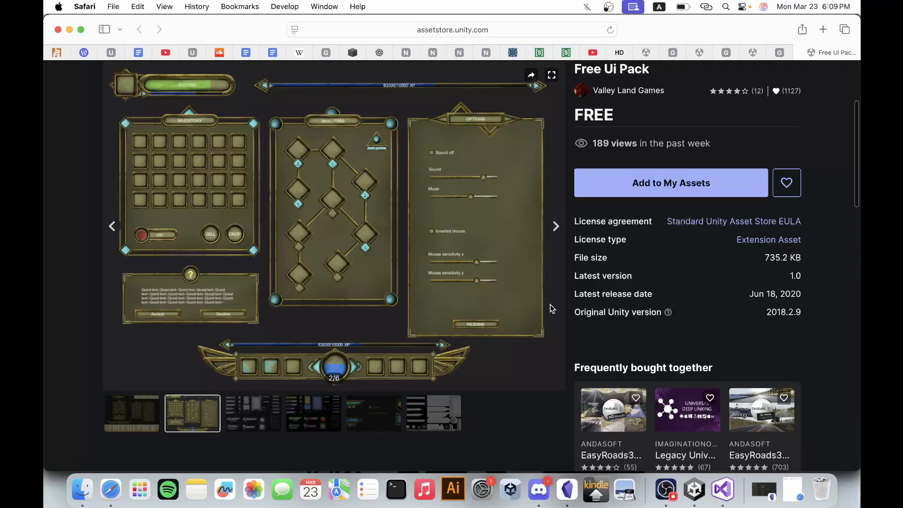
click(241, 422)
click(306, 411)
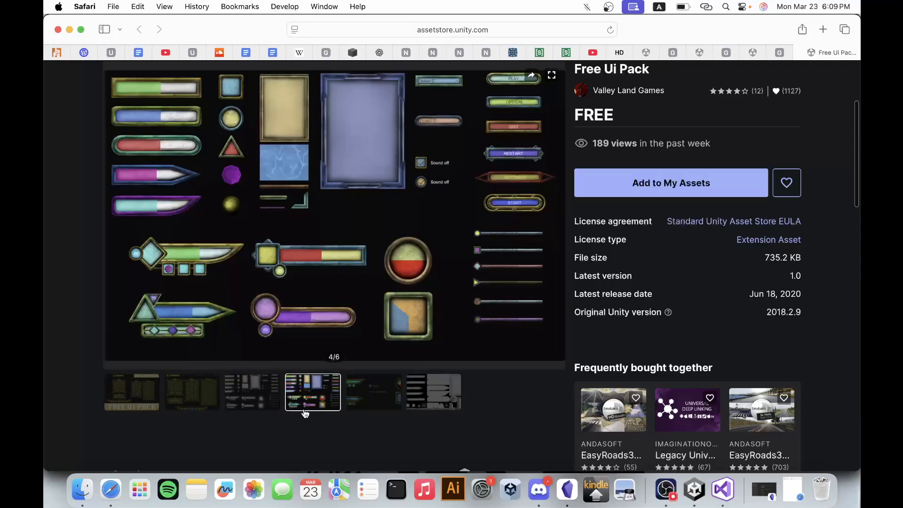
click(384, 402)
click(441, 402)
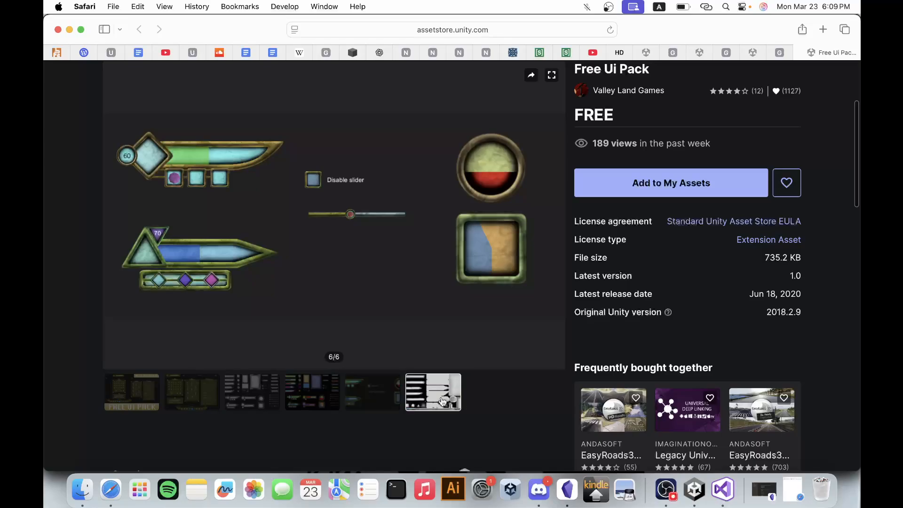
click(373, 403)
click(278, 395)
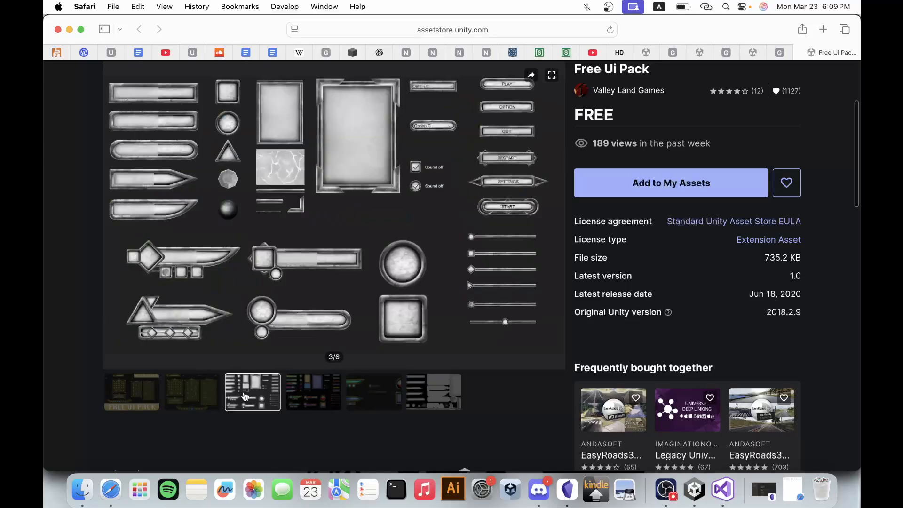
click(130, 394)
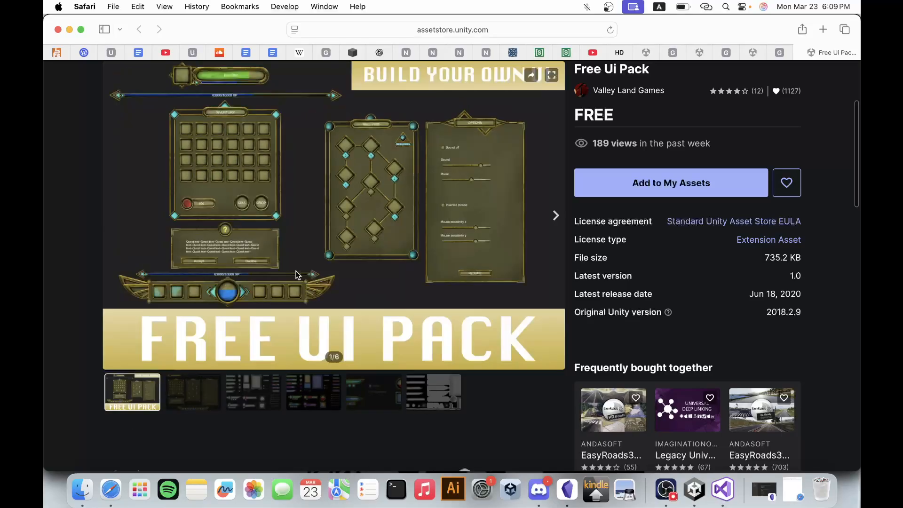
scroll(330, 258, up, 3)
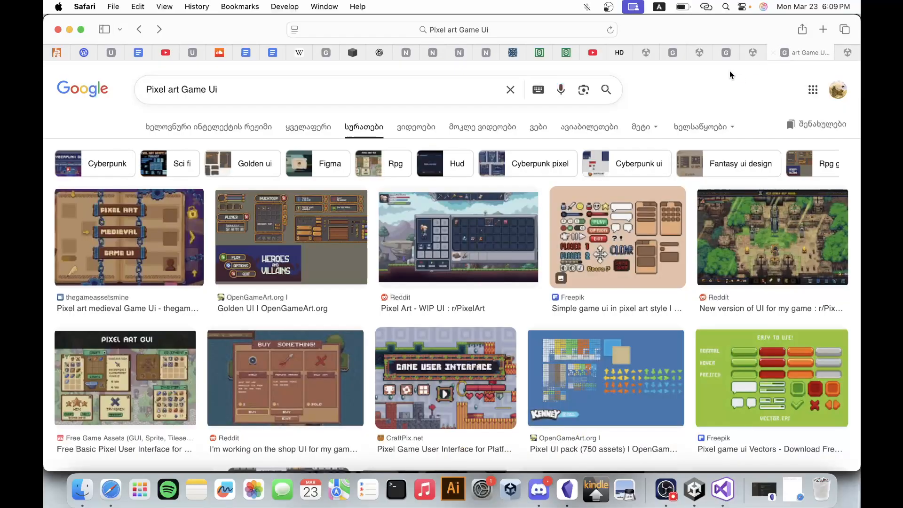
Look through the remaining free 2D results for another UI or menu pack usable for the shop panel.
click(773, 53)
scroll(637, 268, down, 5)
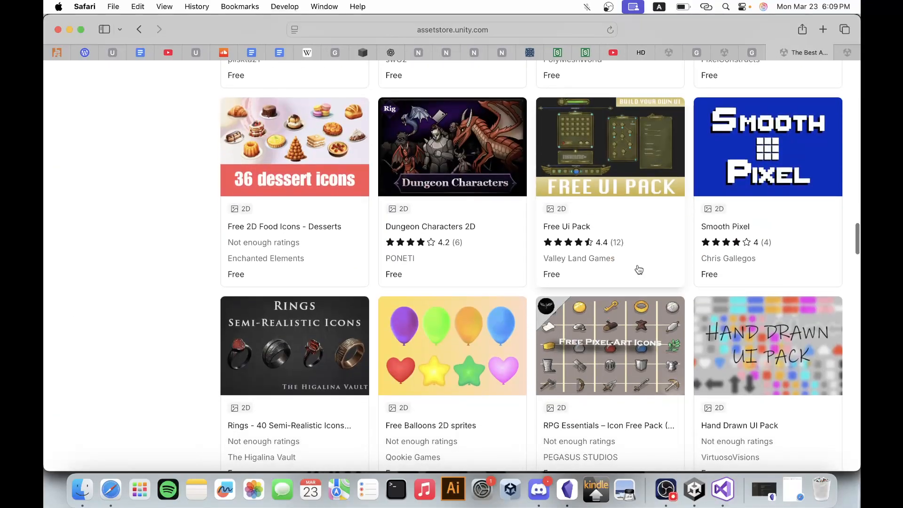
scroll(639, 269, down, 5)
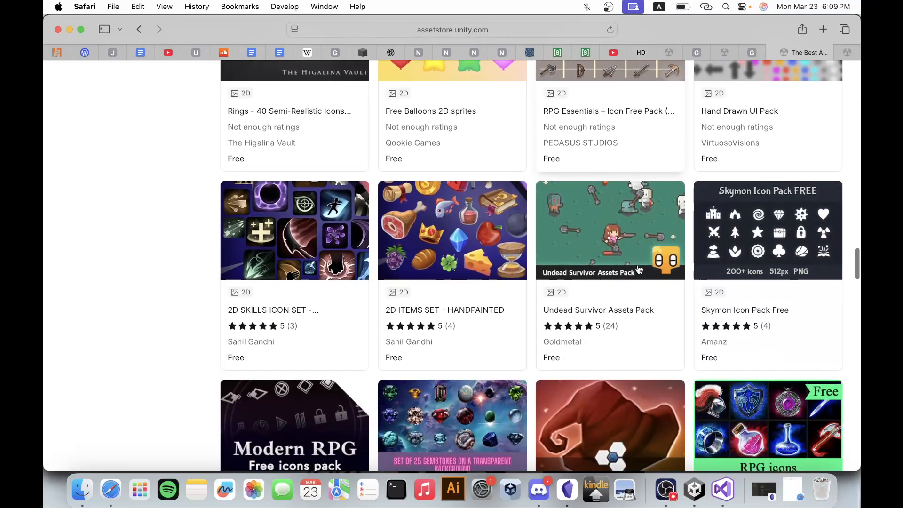
scroll(639, 282, down, 8)
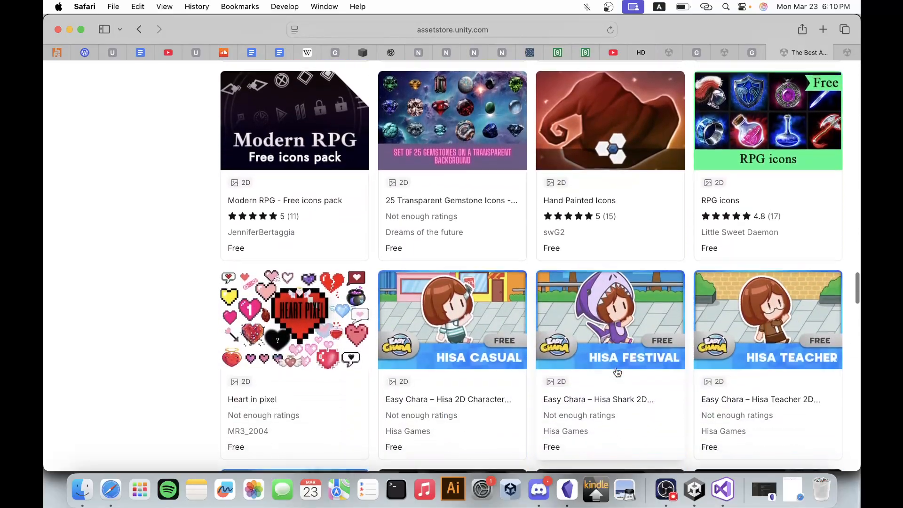
scroll(618, 372, down, 4)
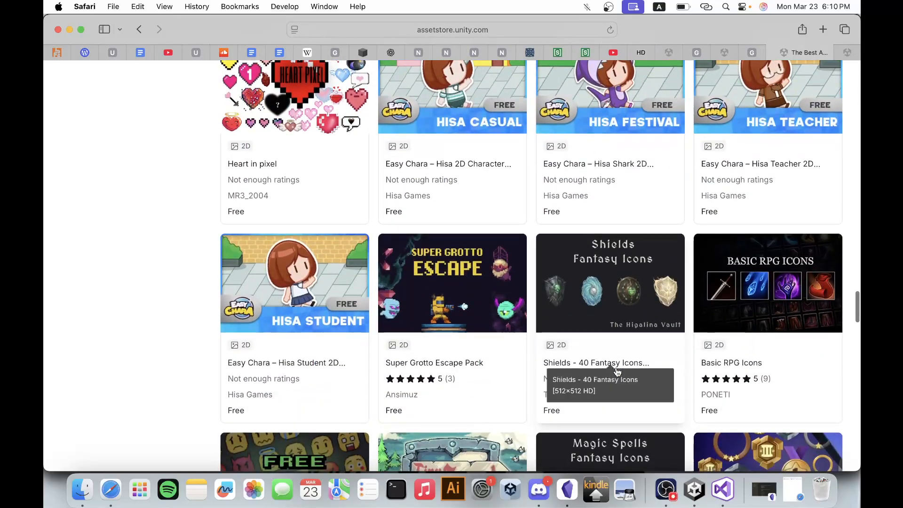
scroll(492, 352, down, 5)
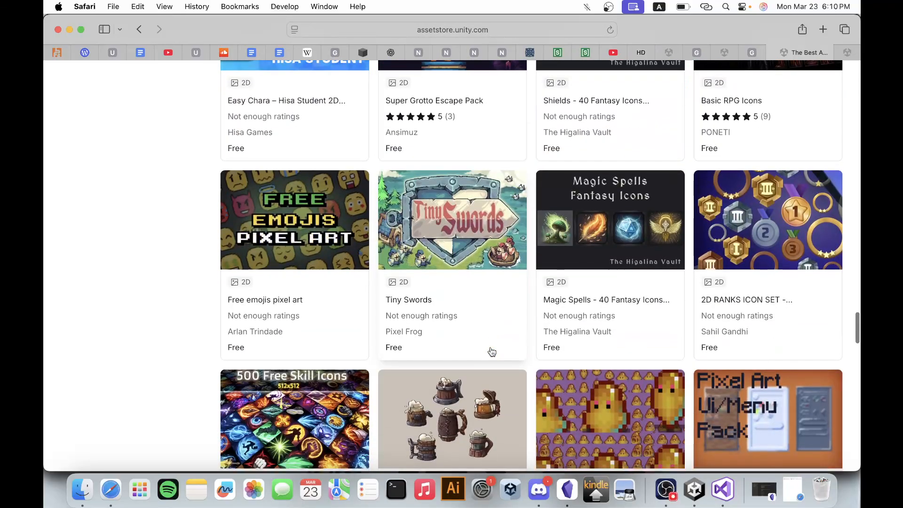
scroll(491, 352, down, 1)
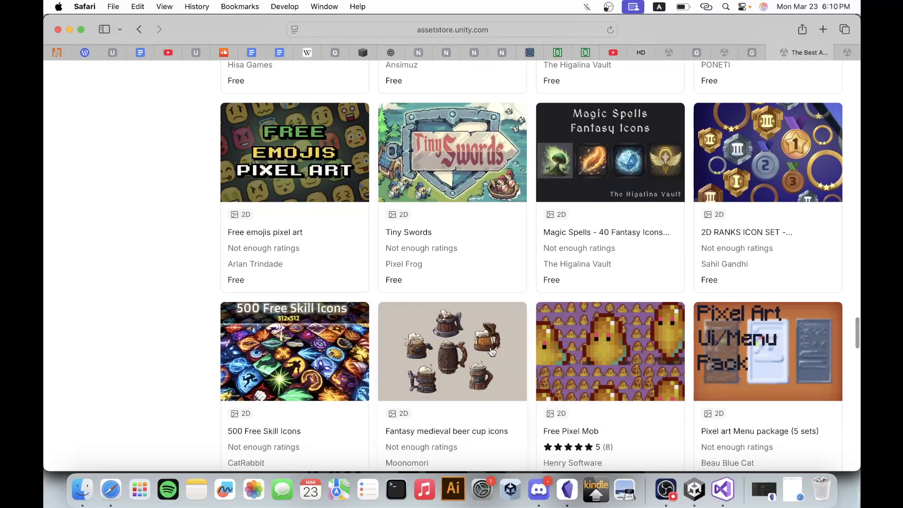
scroll(492, 352, down, 3)
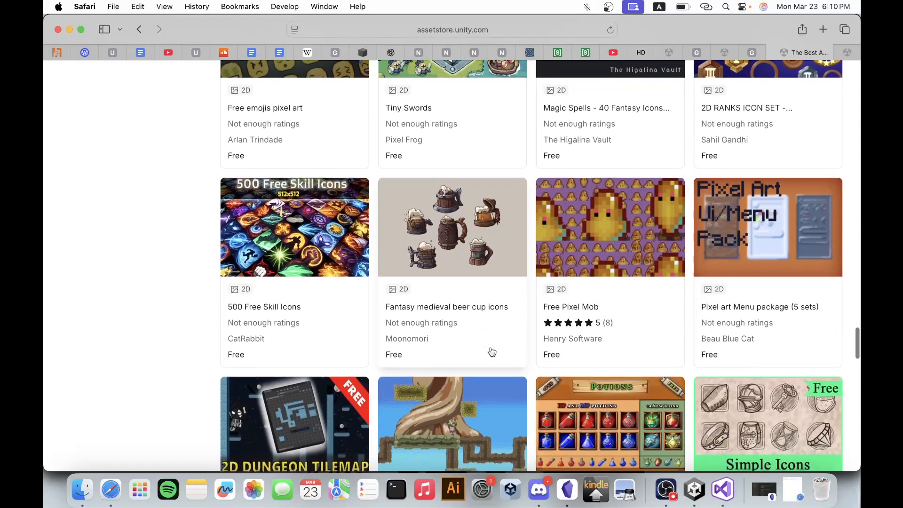
scroll(492, 352, down, 2)
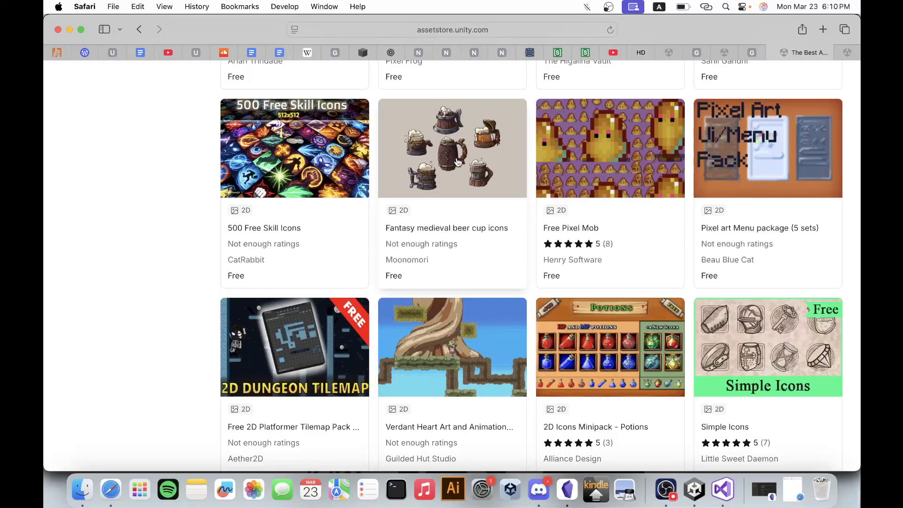
scroll(471, 256, down, 2)
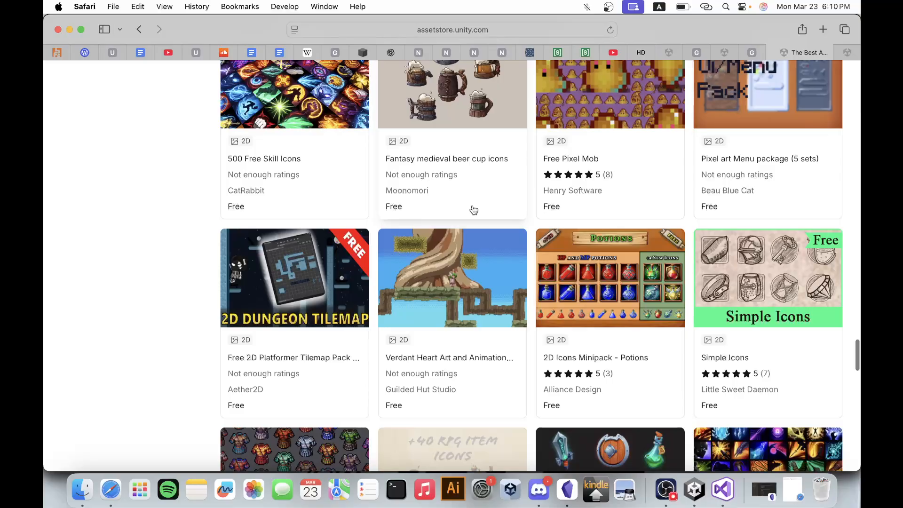
scroll(474, 210, down, 2)
scroll(474, 210, down, 4)
scroll(473, 209, up, 4)
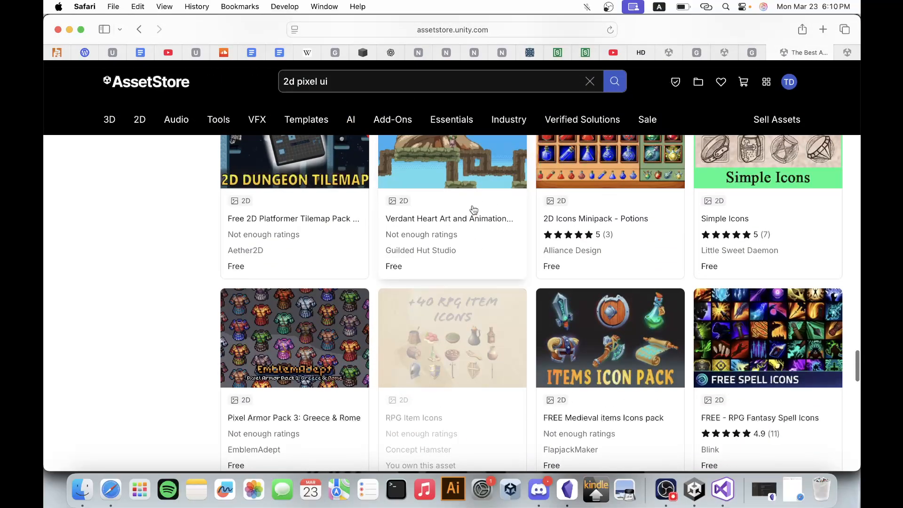
scroll(473, 210, down, 10)
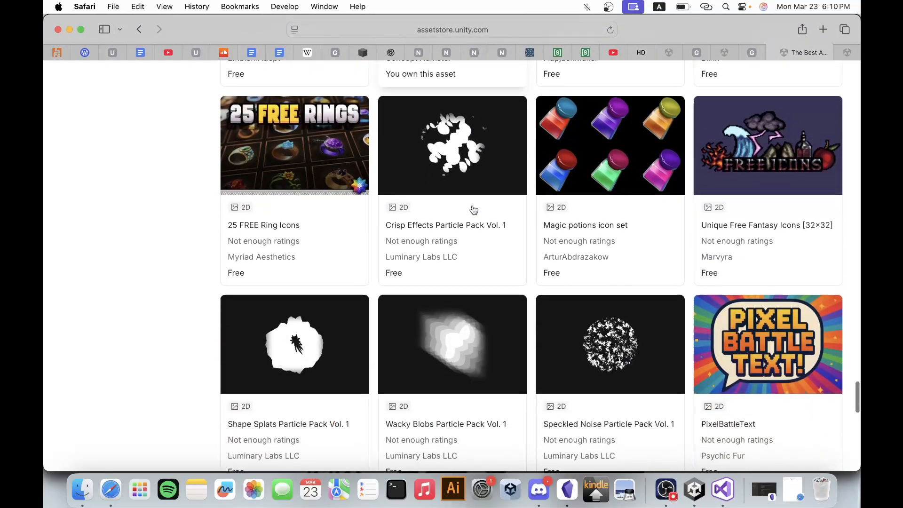
scroll(473, 210, down, 9)
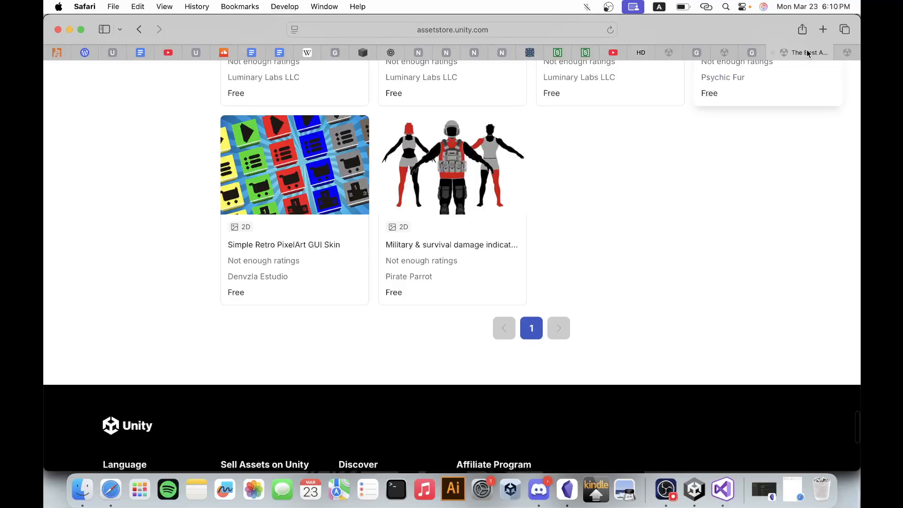
Return to the Free Ui Pack page and add the pack to My Assets, accepting the terms.
click(772, 53)
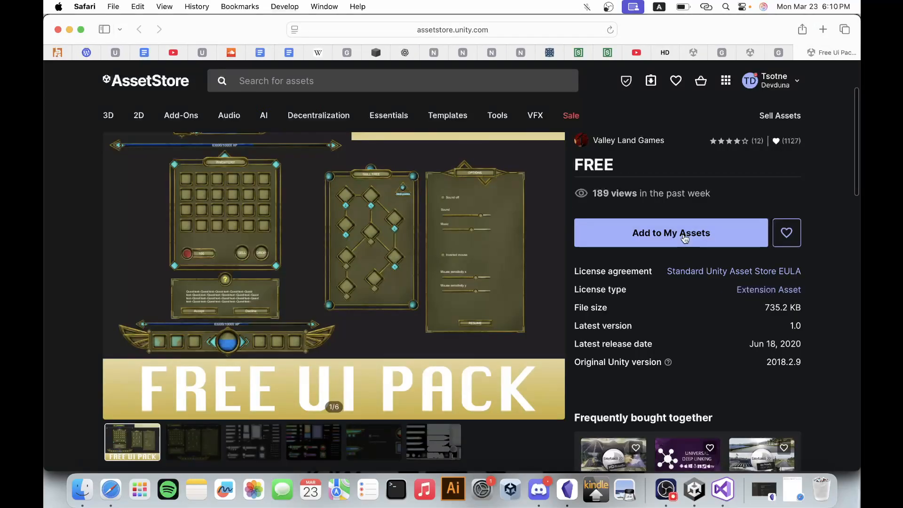
click(684, 234)
click(541, 328)
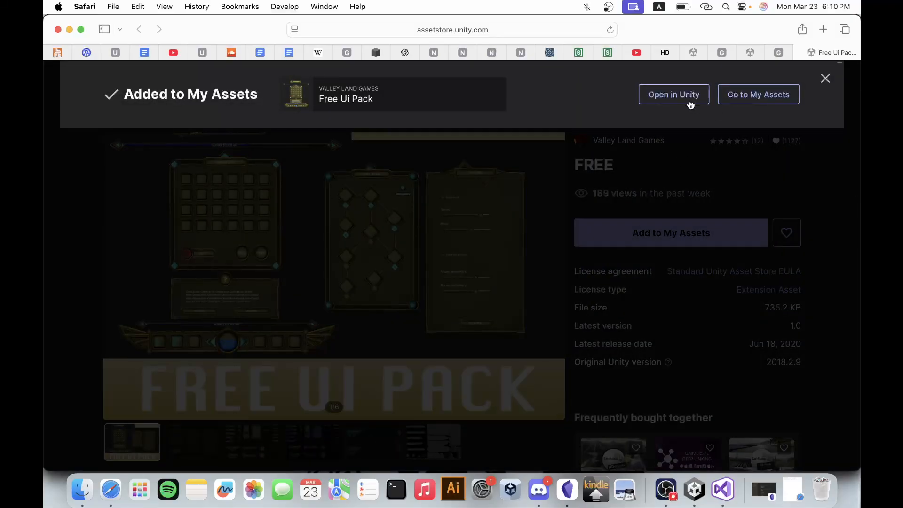
Open the Free Ui Pack in Unity, import all its files into the project and close the Package Manager.
click(686, 100)
click(552, 259)
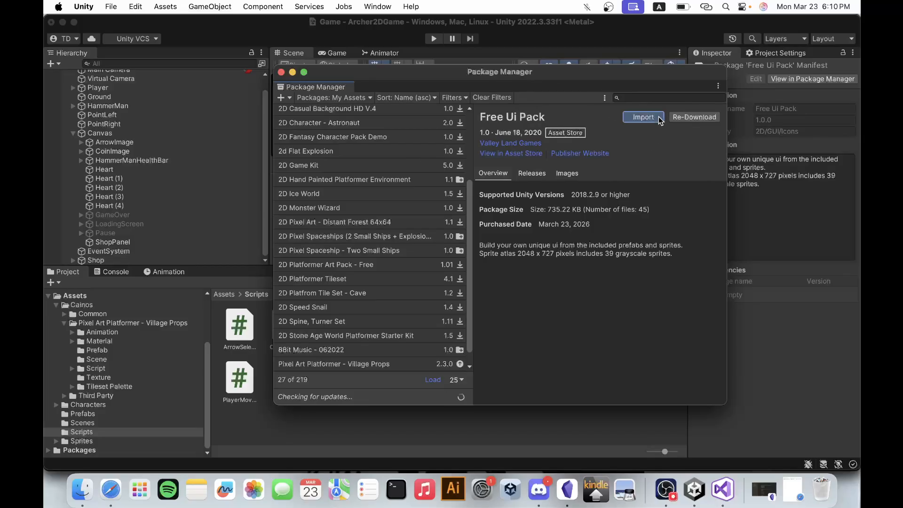
click(640, 116)
click(806, 423)
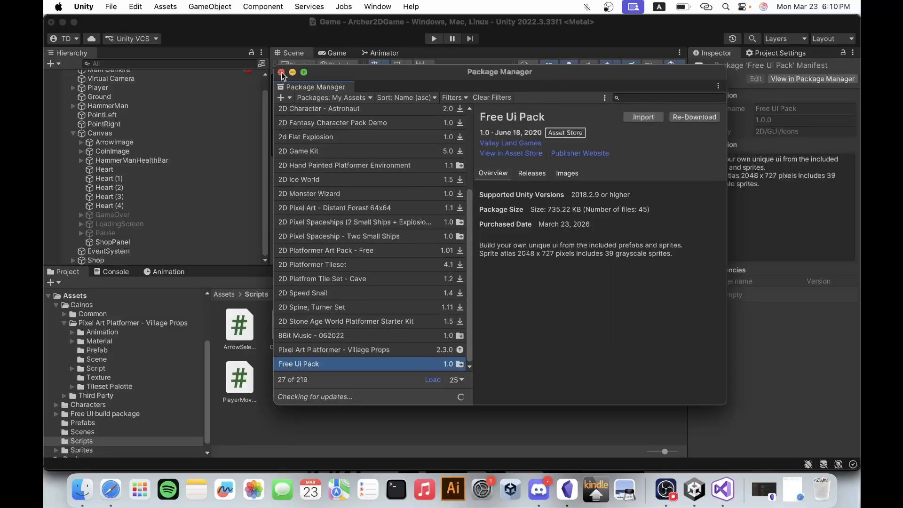
click(282, 73)
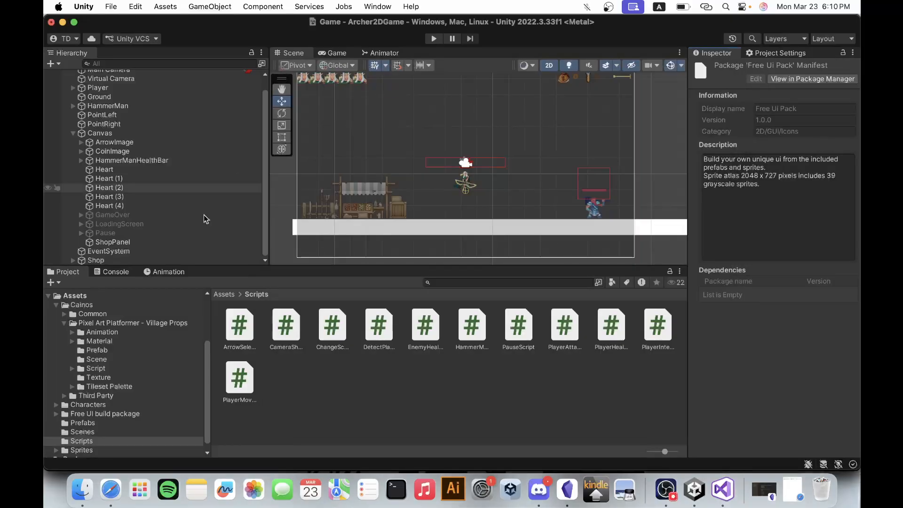
Browse the Free UI build package's Gray prefabs and check the Buttons folder for usable elements.
click(55, 306)
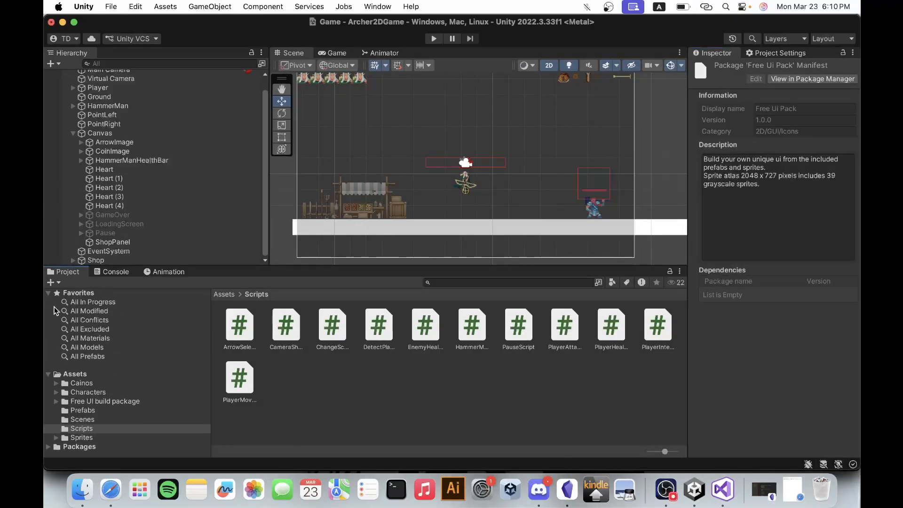
click(110, 403)
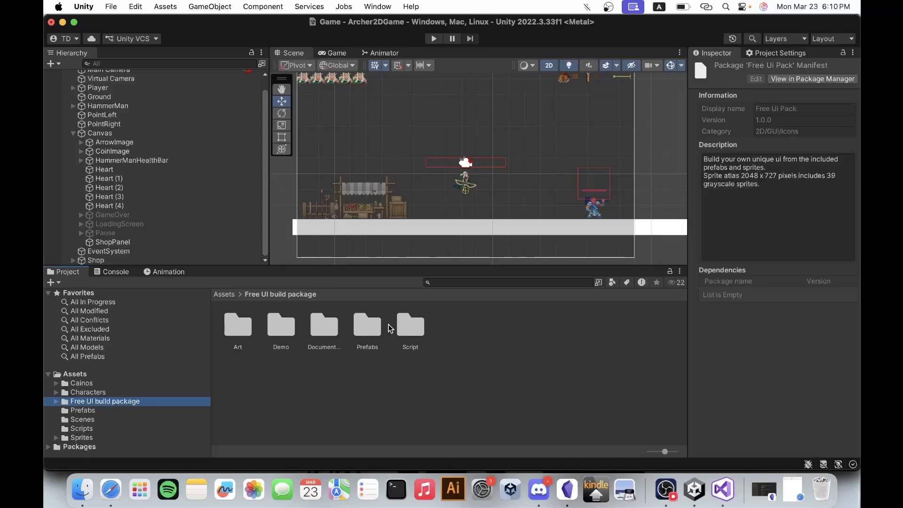
double_click(367, 328)
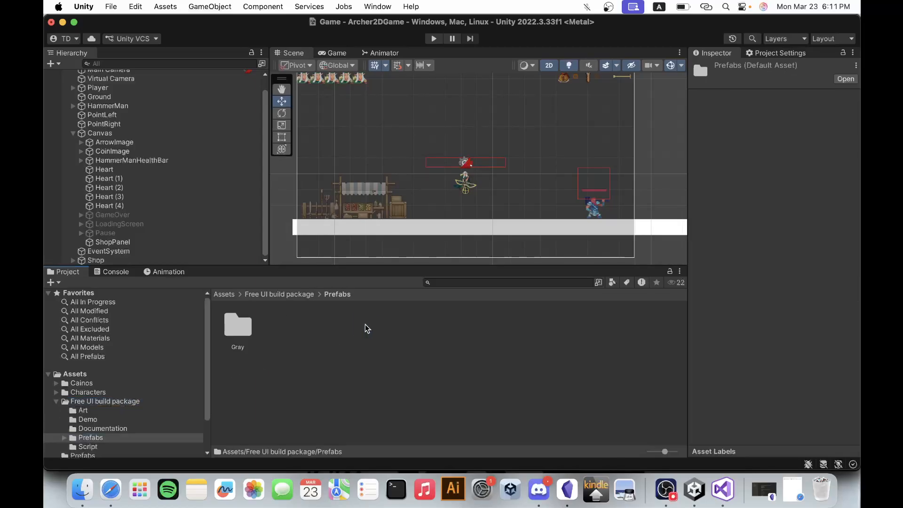
double_click(245, 329)
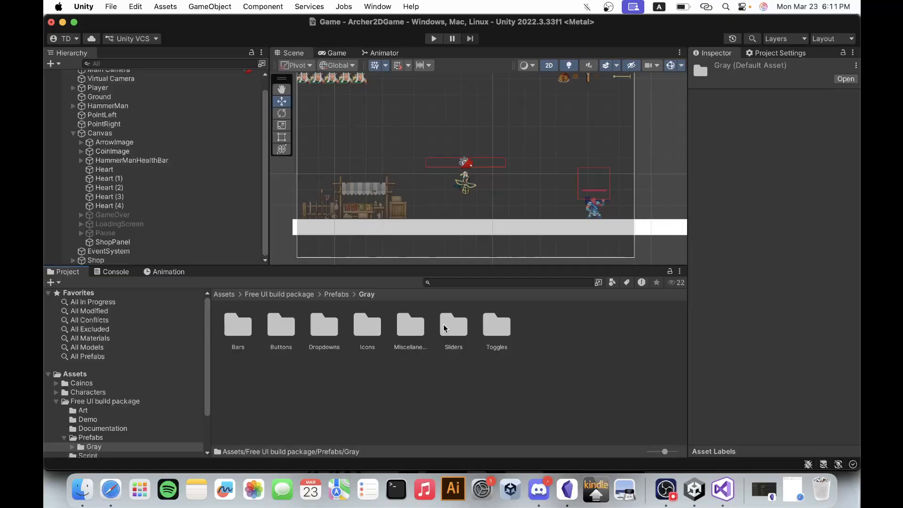
double_click(280, 325)
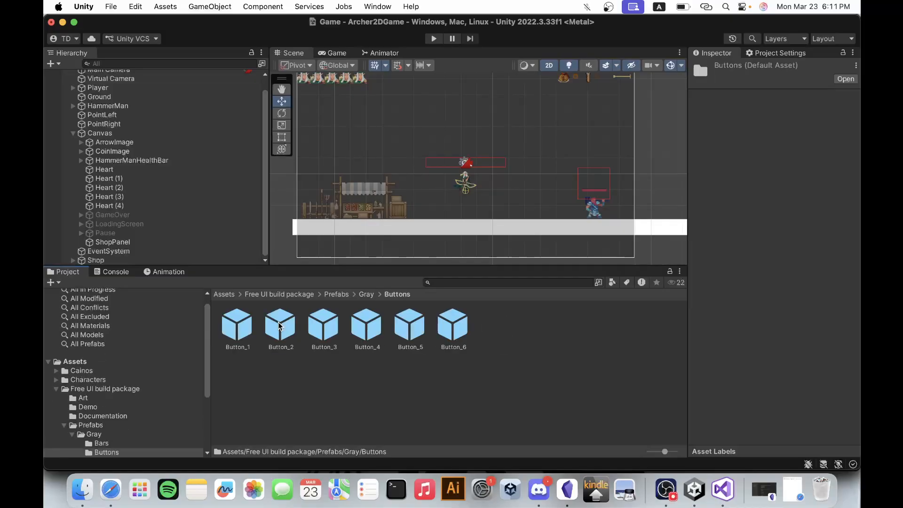
scroll(141, 436, down, 3)
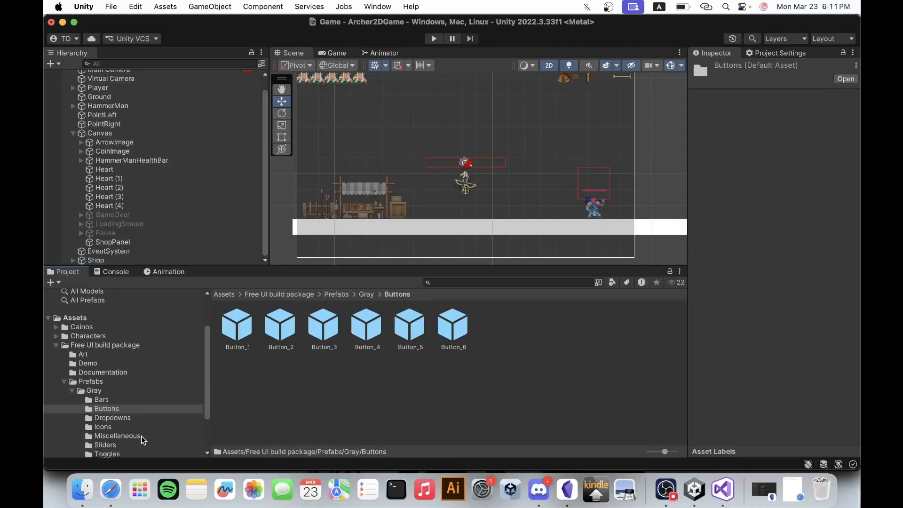
click(117, 419)
click(118, 408)
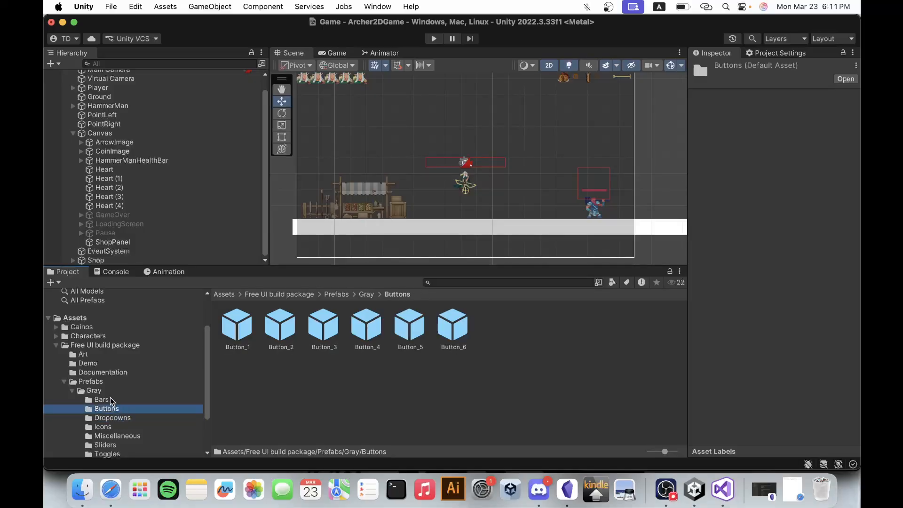
Examine the Bars_Unity sprite sheet in the package's Art folder for shapes usable as a shop background.
click(72, 391)
click(64, 386)
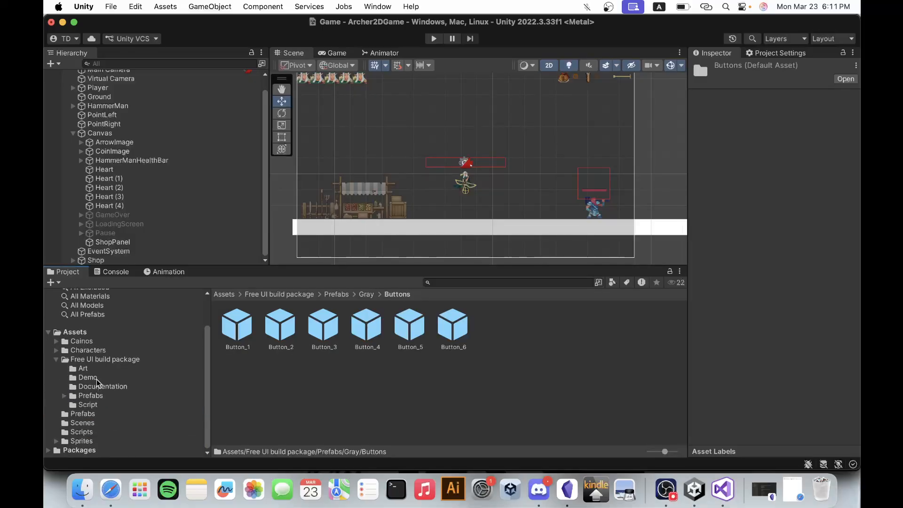
click(96, 370)
click(96, 378)
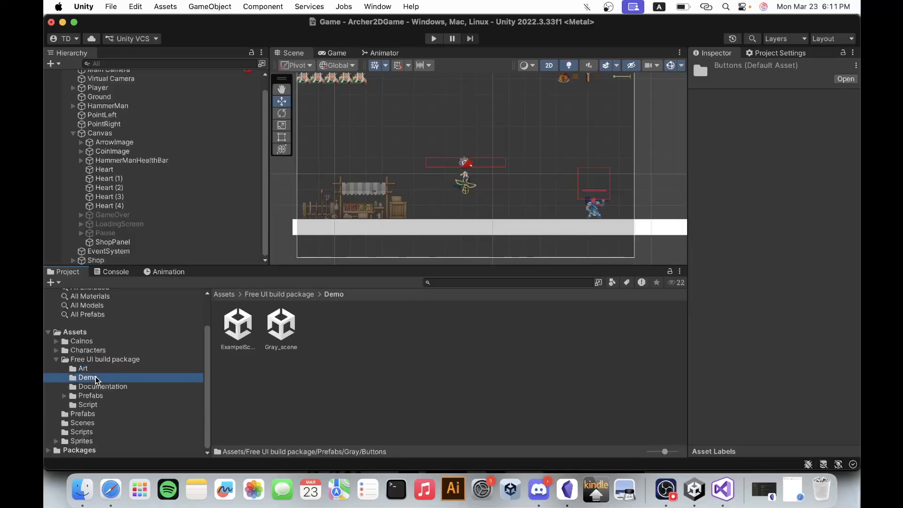
click(96, 370)
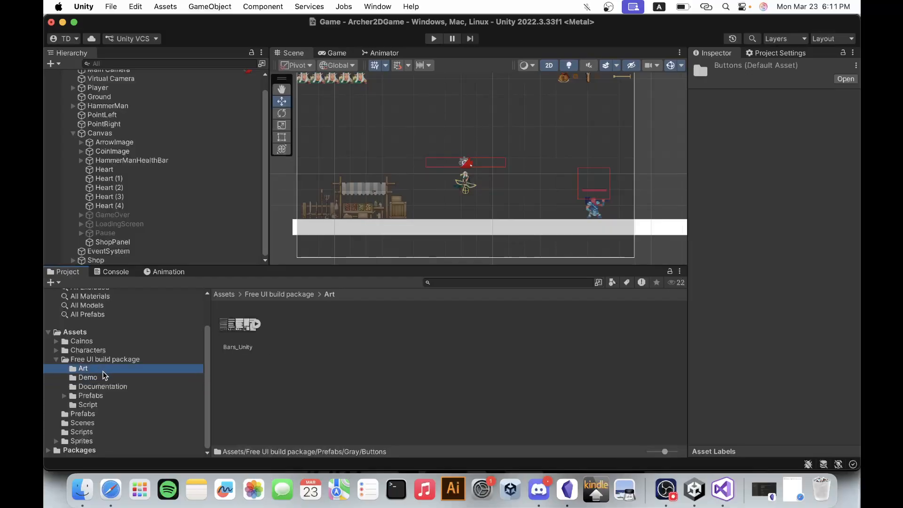
click(257, 325)
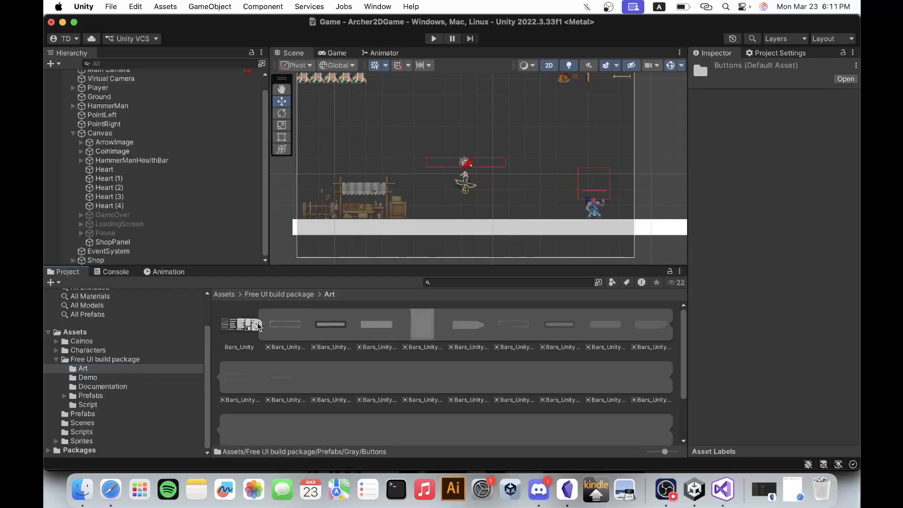
scroll(354, 400, down, 3)
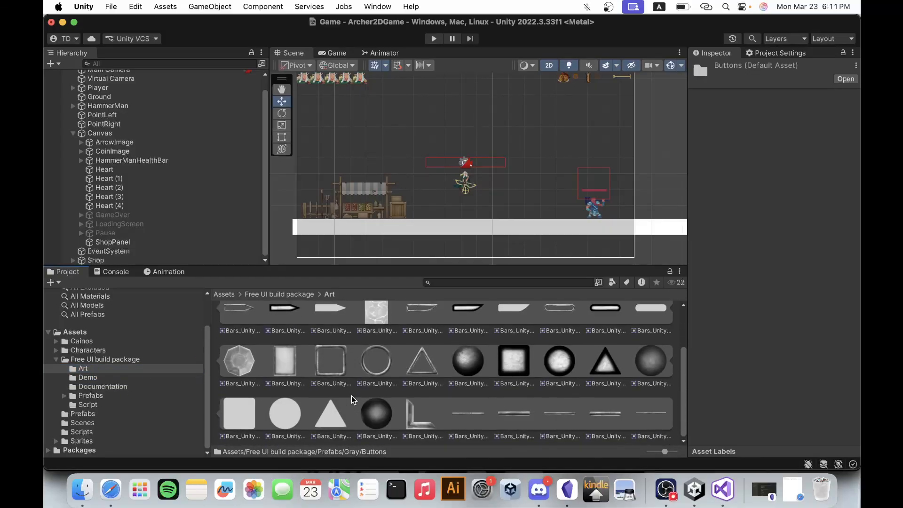
scroll(353, 400, up, 3)
click(257, 325)
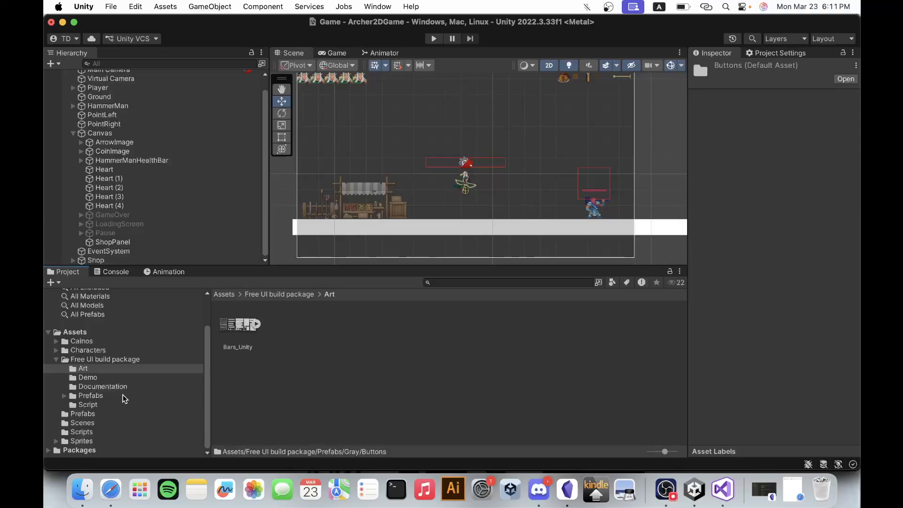
Open the ExampelScene_1 demo scene from the package's Demo folder, saving the changes to the Game scene.
click(112, 378)
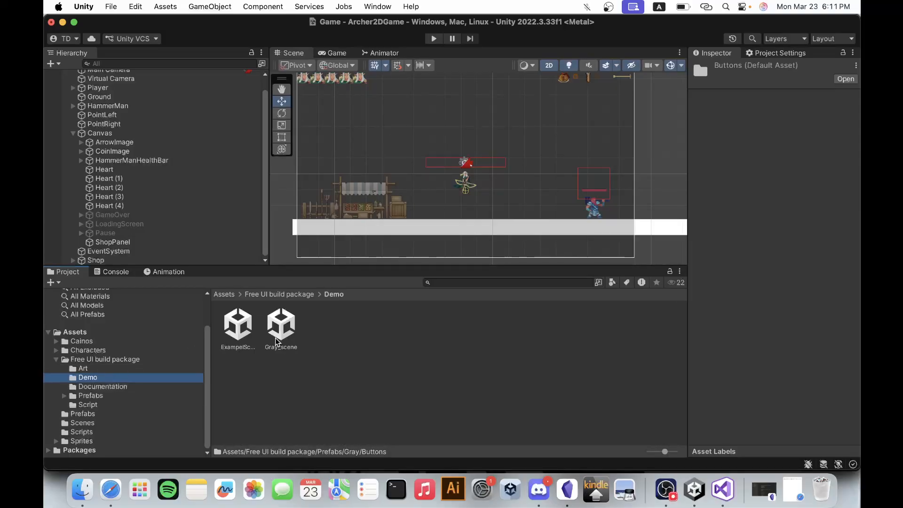
double_click(241, 327)
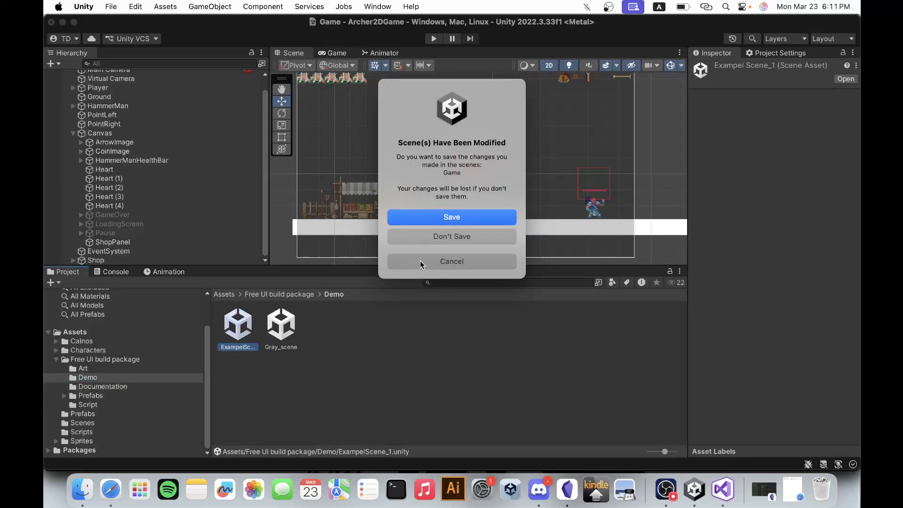
click(453, 216)
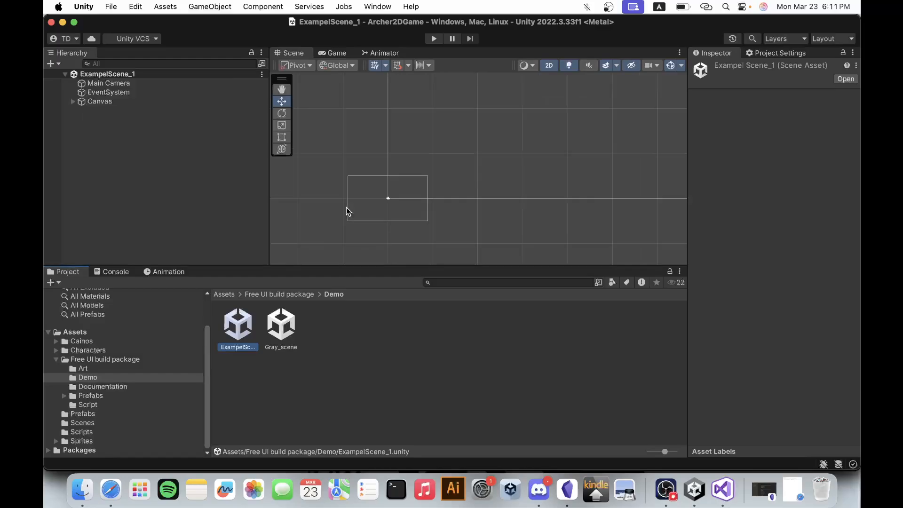
Inspect the example UI panels in the demo scene and expand the Canvas to list its objects.
scroll(380, 234, up, 10)
scroll(380, 233, down, 5)
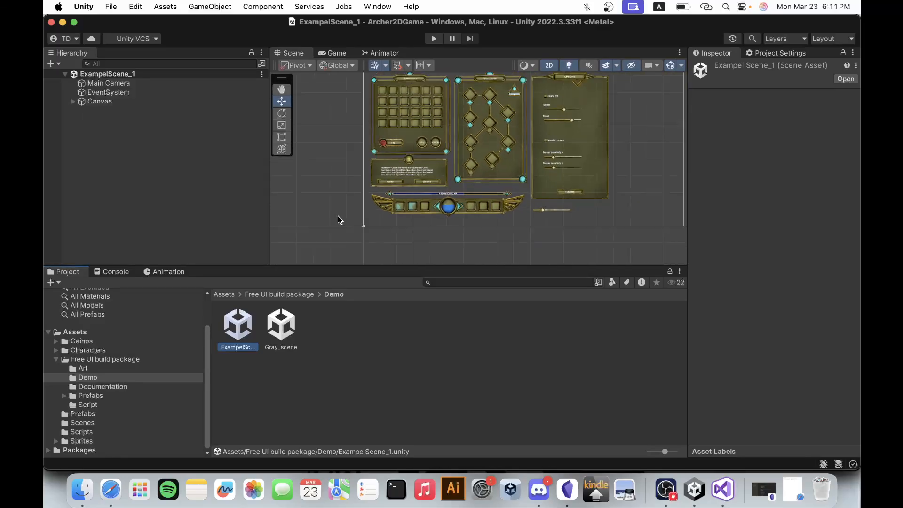
scroll(428, 135, up, 3)
click(73, 101)
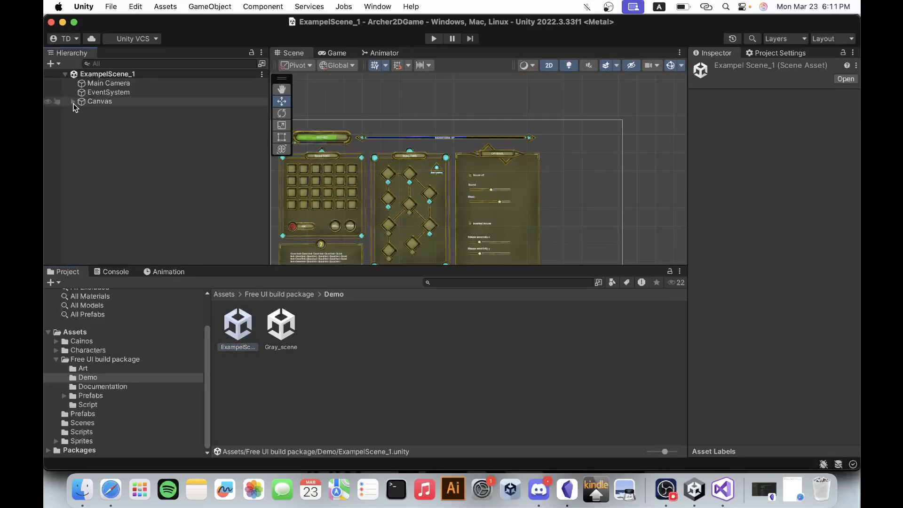
Identify which demo Canvas objects make up the UI, going through Inventory, SkillTree, Quest, Options and Xp bar.
click(117, 112)
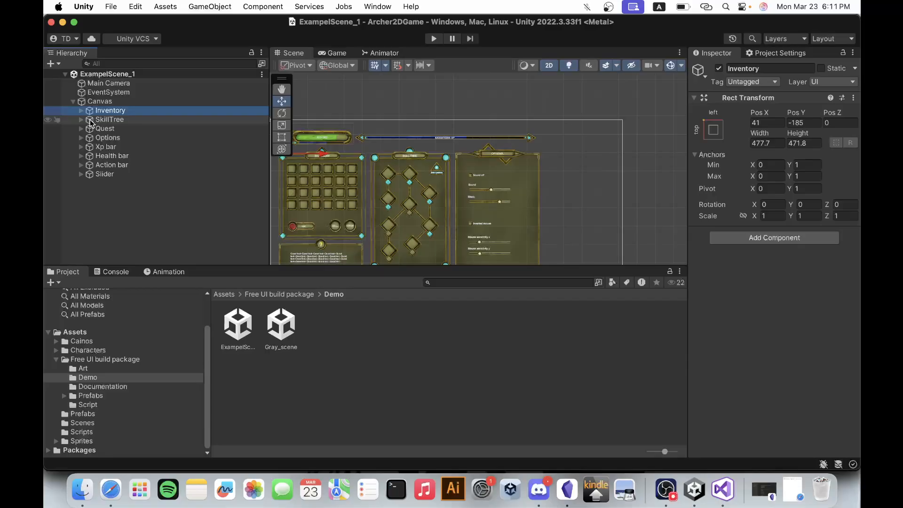
click(94, 121)
click(100, 130)
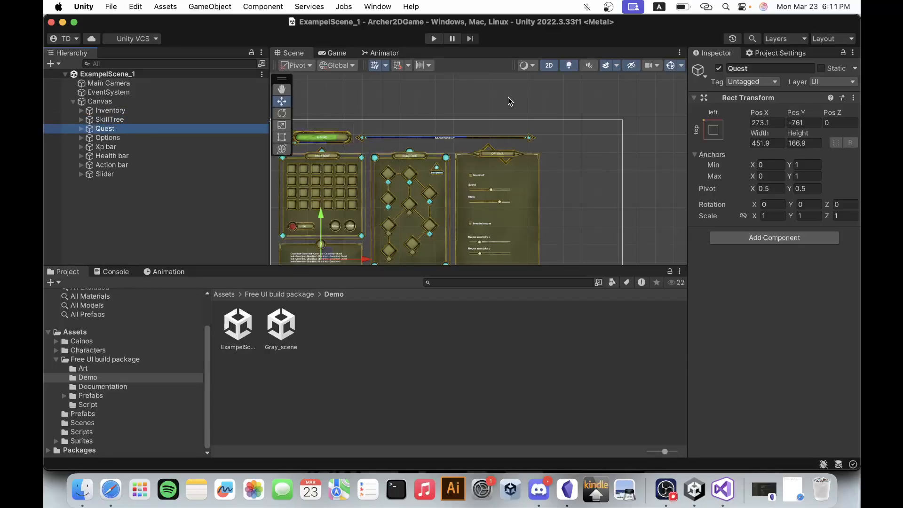
scroll(436, 208, up, 3)
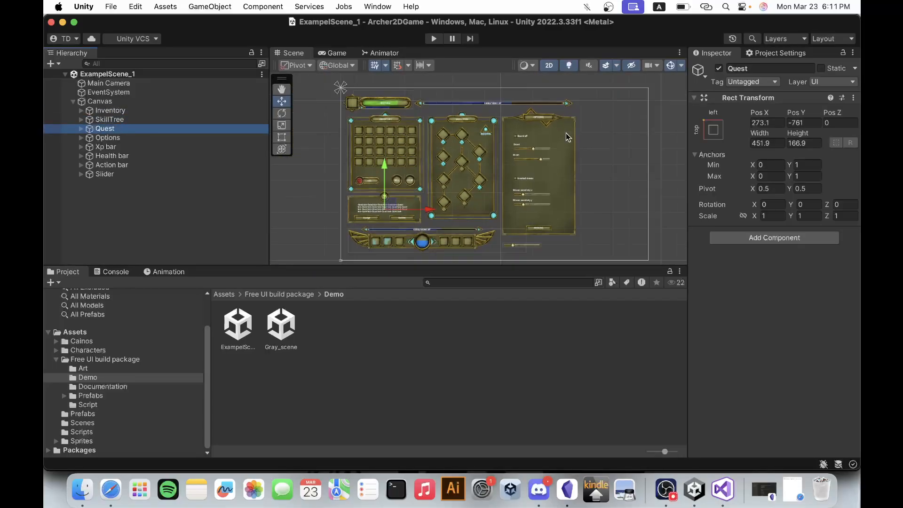
scroll(566, 137, up, 2)
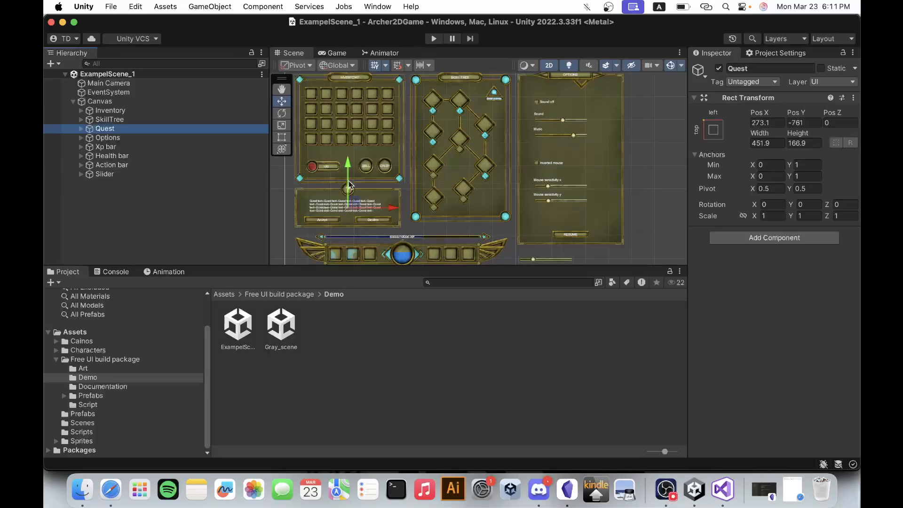
click(120, 137)
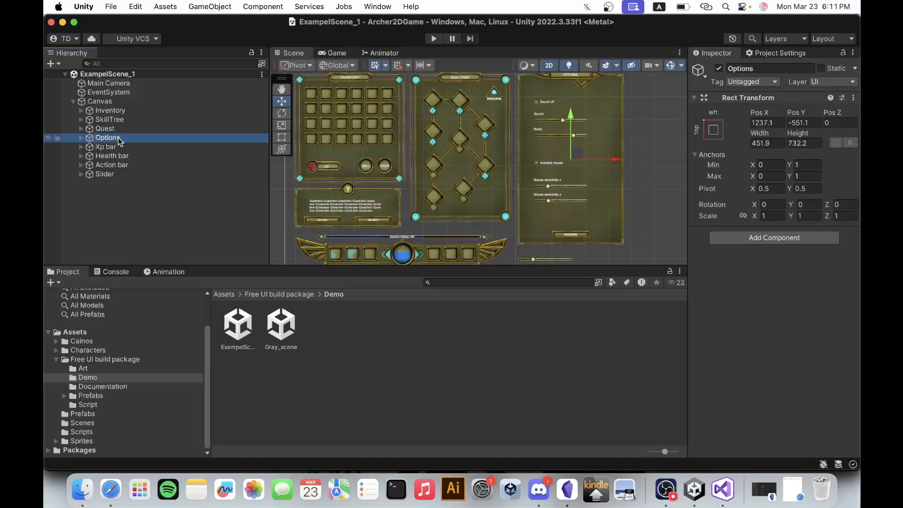
click(120, 147)
Examine the demo scene's Options, Skill Tree and Inventory panels up close for a layout usable as the shop background.
scroll(620, 101, up, 5)
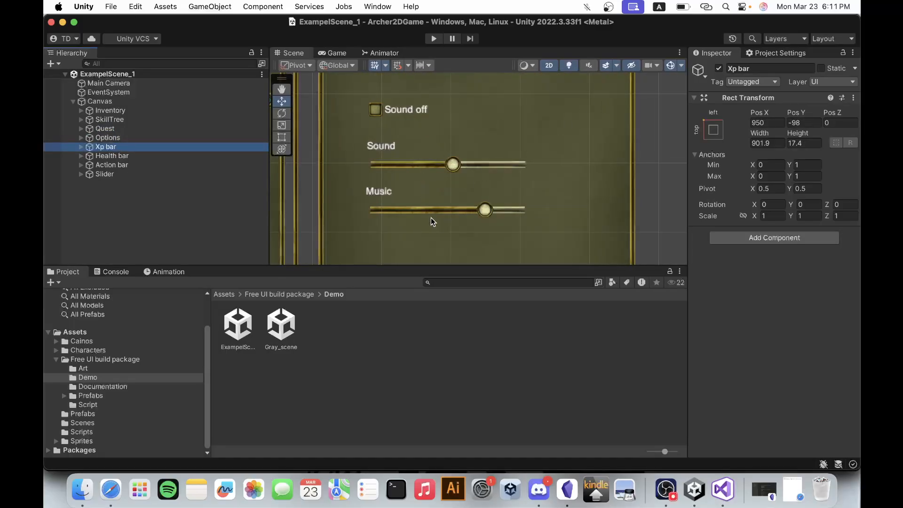
scroll(534, 180, down, 5)
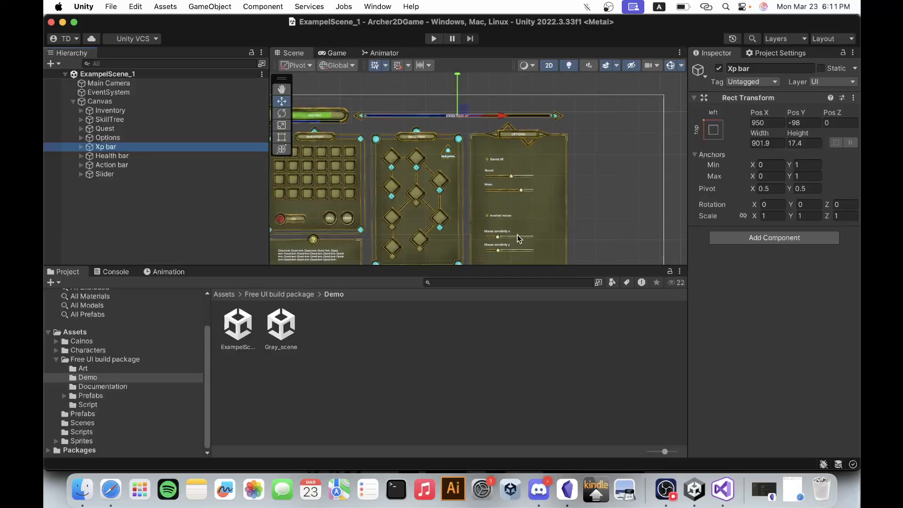
scroll(517, 246, up, 2)
scroll(517, 196, down, 5)
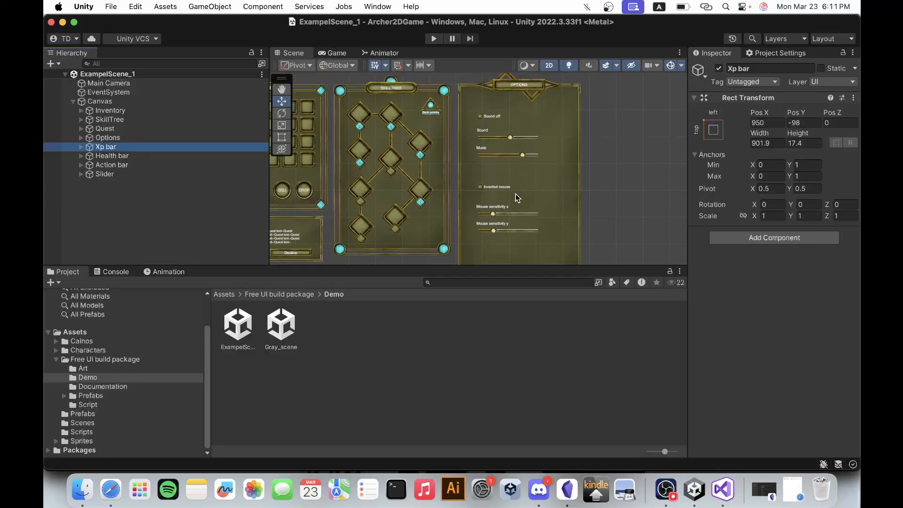
scroll(521, 202, down, 2)
scroll(568, 137, down, 3)
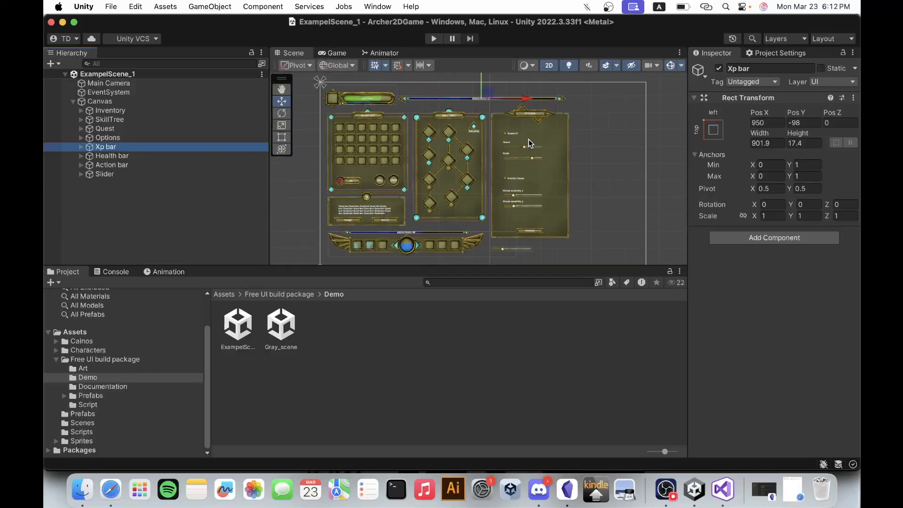
scroll(410, 118, down, 2)
scroll(464, 115, up, 5)
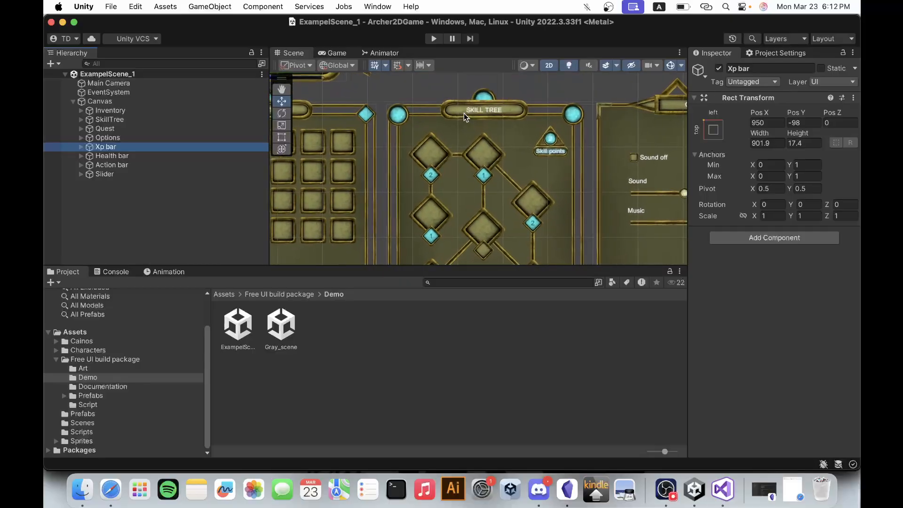
scroll(464, 112, down, 5)
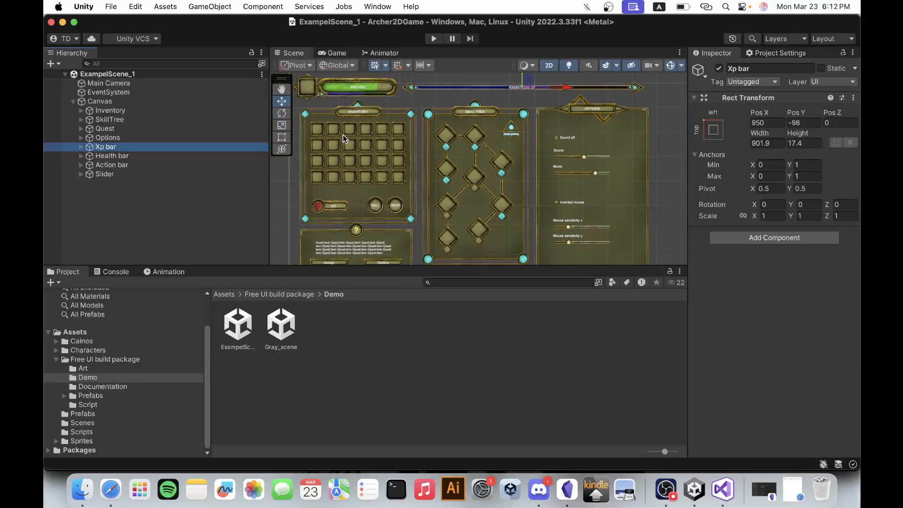
scroll(343, 134, up, 4)
scroll(343, 135, down, 2)
scroll(472, 170, down, 2)
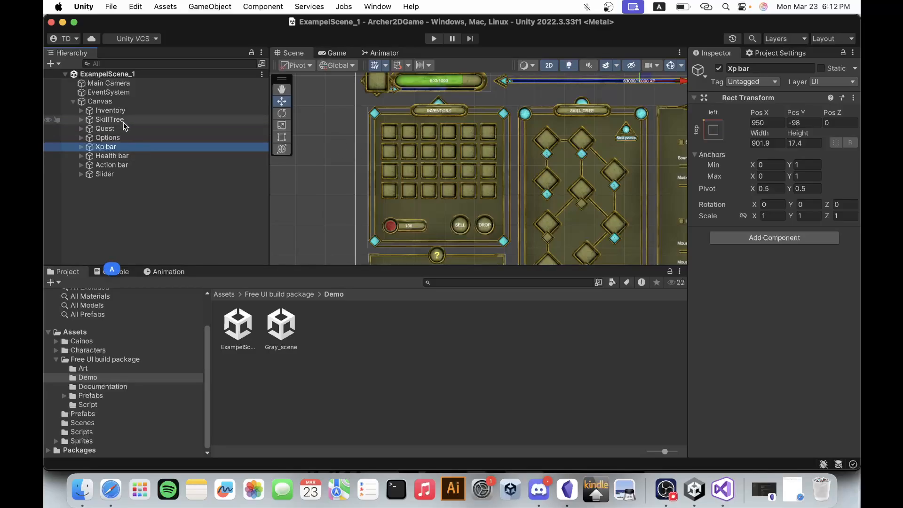
Copy the Inventory object from the demo scene and reopen the Game scene from the Scenes folder.
click(120, 112)
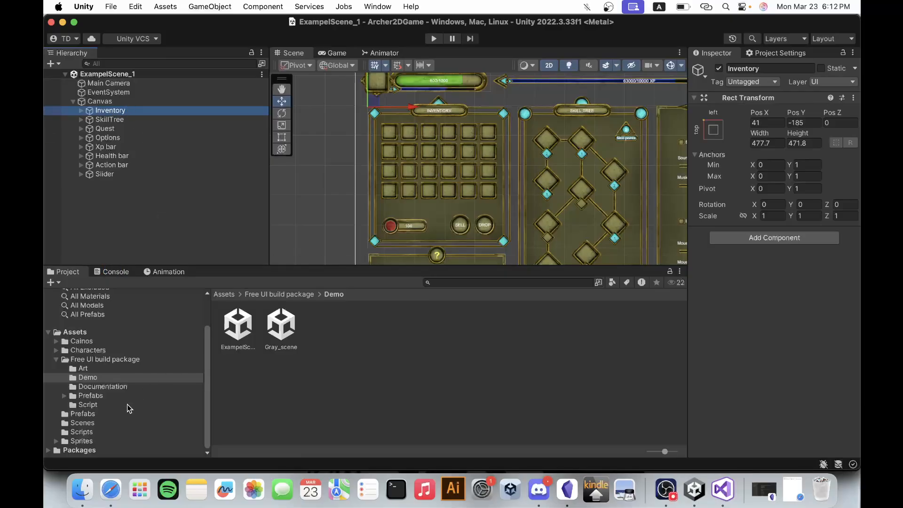
double_click(285, 341)
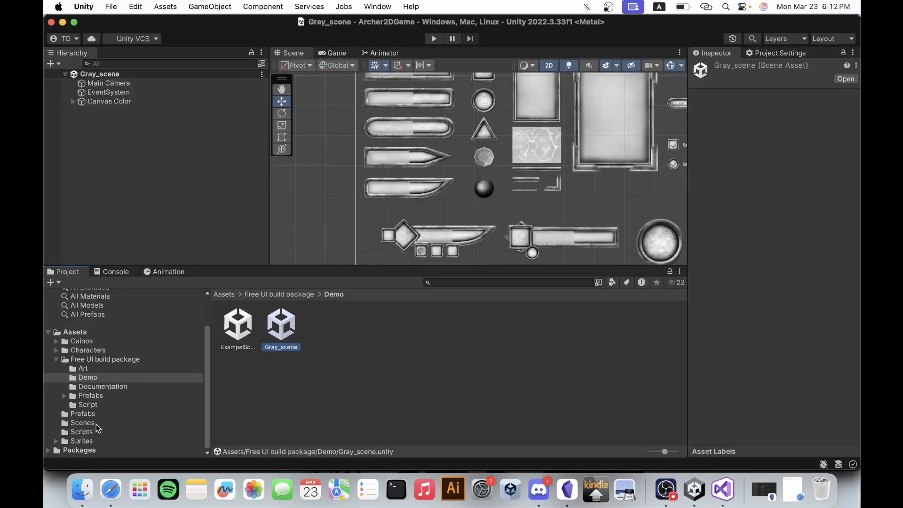
click(95, 423)
double_click(238, 329)
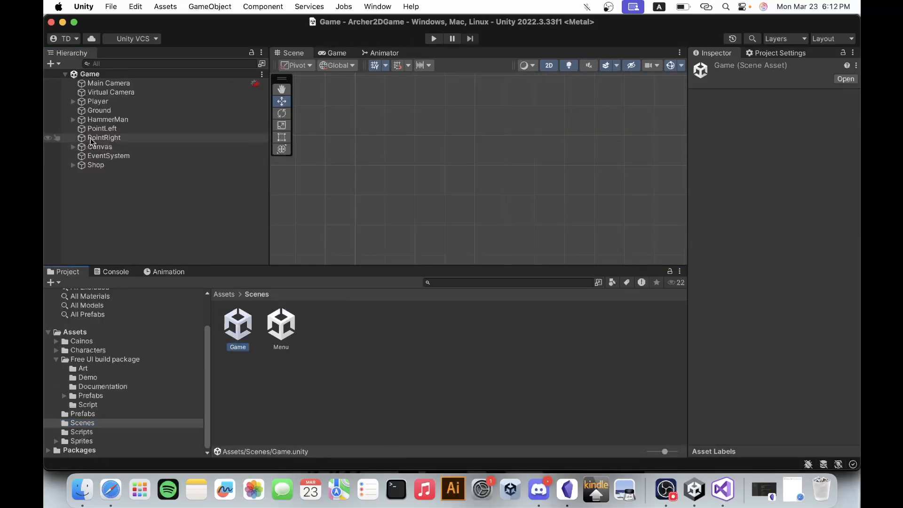
Paste the copied Inventory panel into the Game scene's Canvas, directly below ArrowImage.
click(94, 147)
click(73, 147)
click(114, 157)
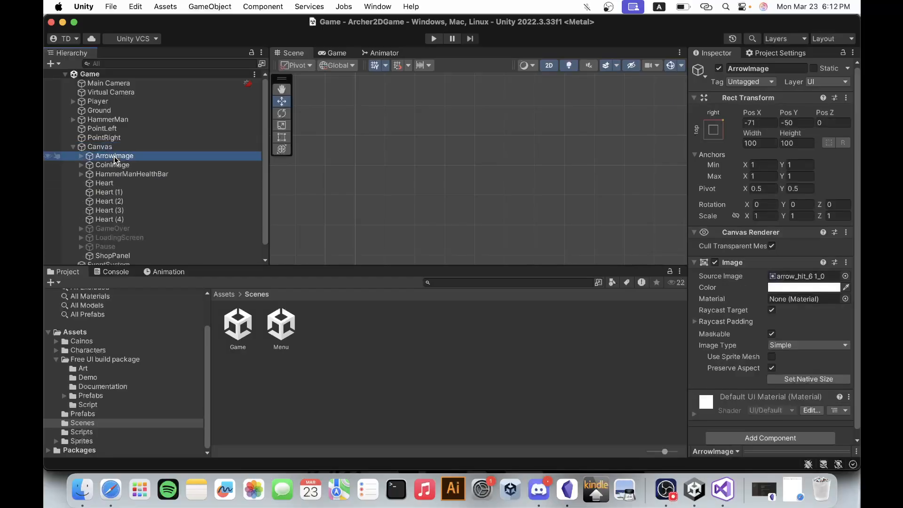
key(super+v)
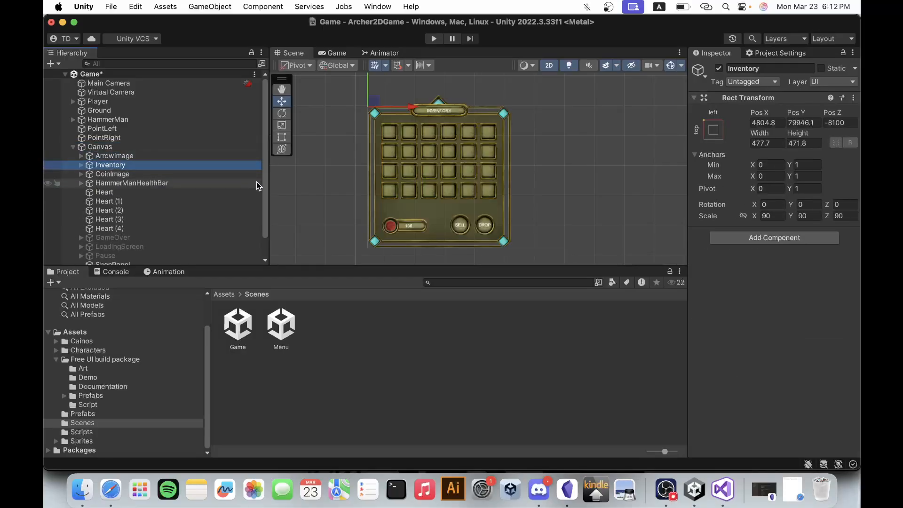
Set the Inventory panel's position to 0 on X, Y and Z.
scroll(351, 182, down, 5)
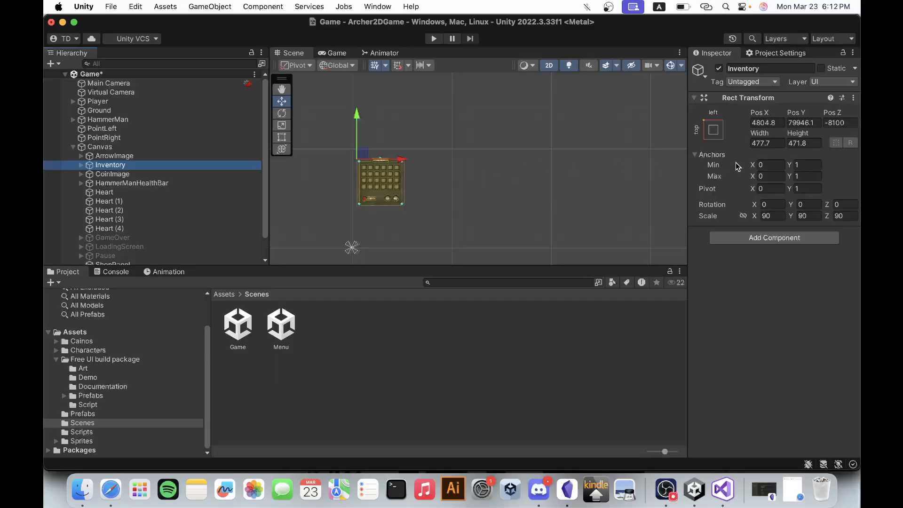
click(841, 124)
text(81000)
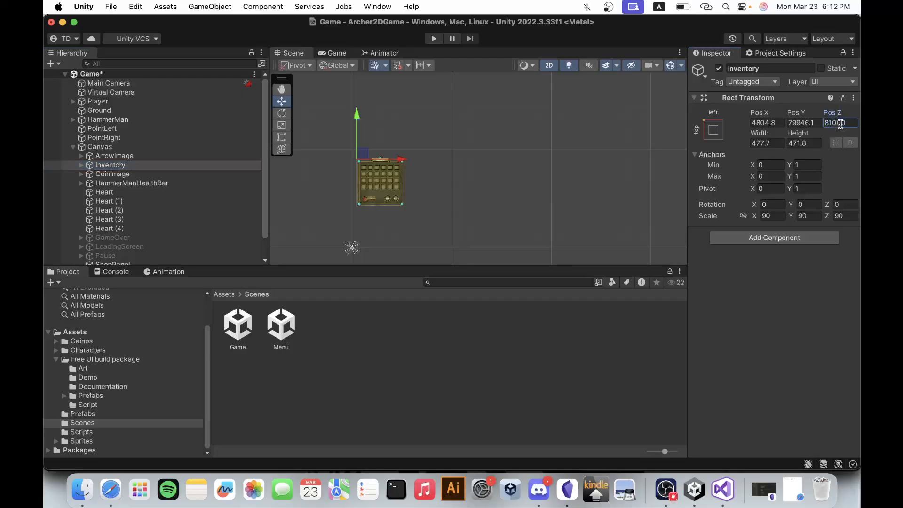
double_click(841, 124)
text(0)
click(778, 122)
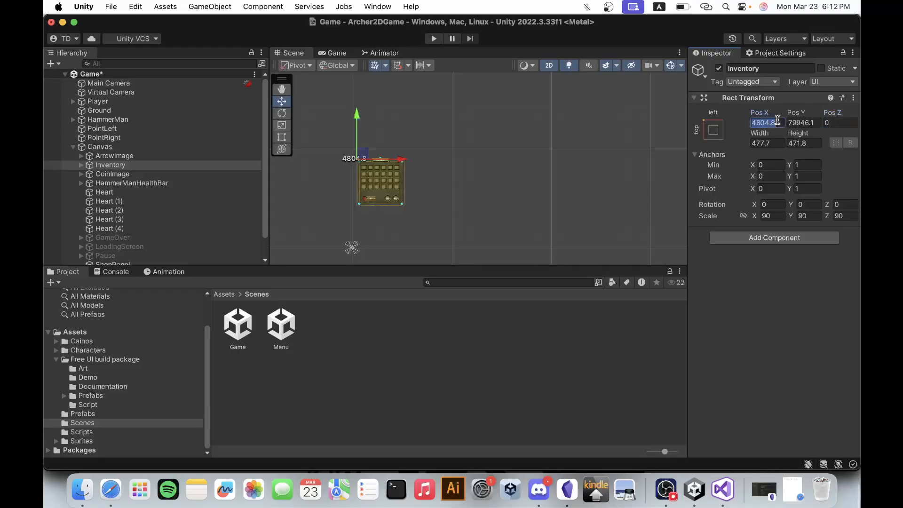
text(0)
key(Tab)
text(0)
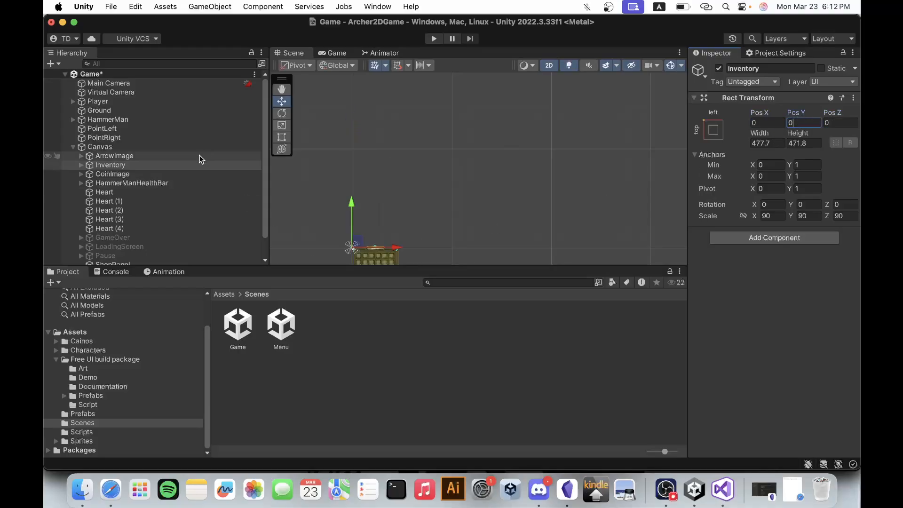
Compare the Inventory panel's size with PointLeft and the ShopPanel in the scene view.
double_click(173, 166)
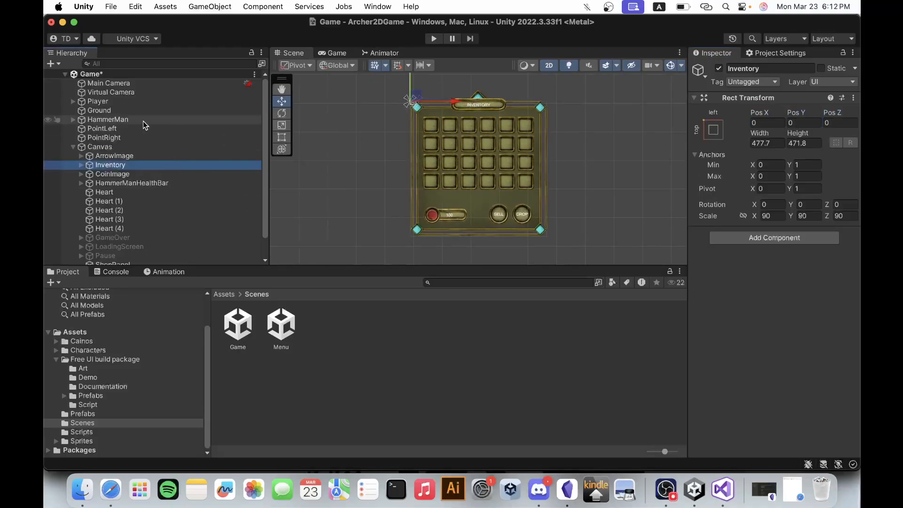
double_click(136, 128)
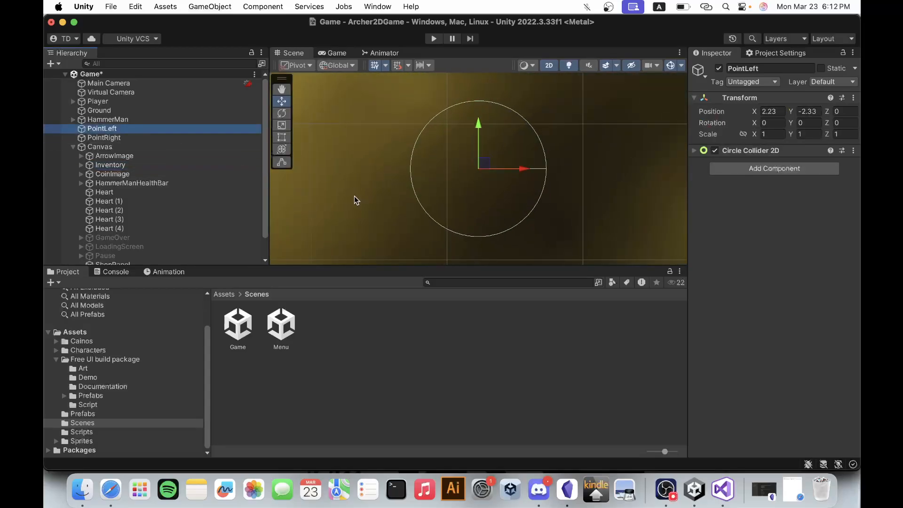
scroll(355, 199, down, 5)
scroll(138, 179, down, 1)
scroll(136, 179, down, 2)
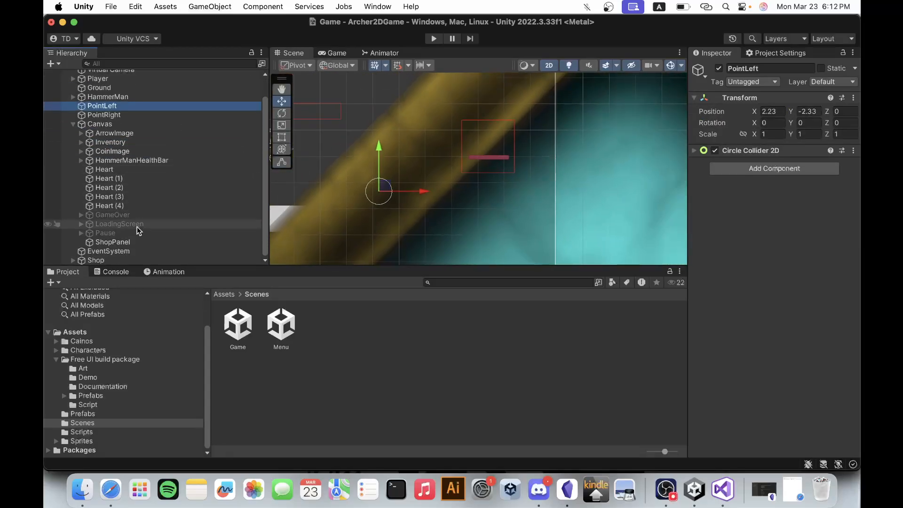
double_click(136, 241)
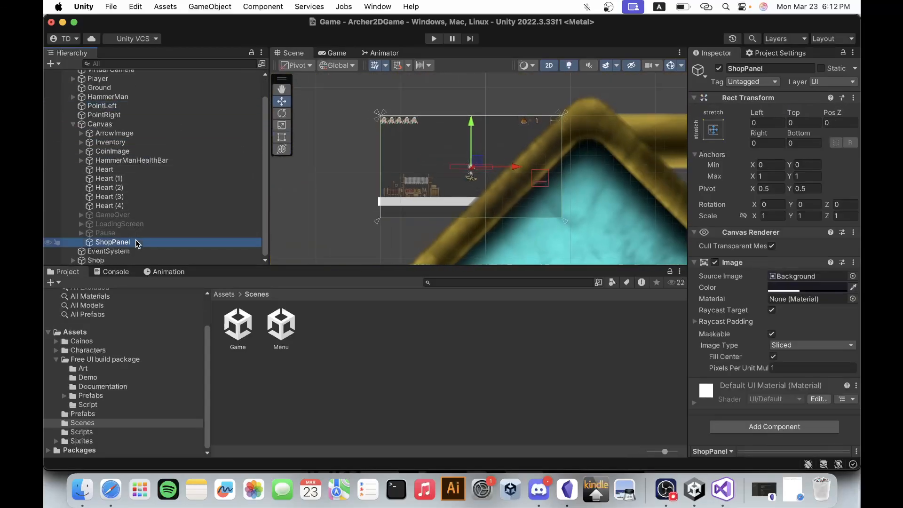
Set the Inventory panel's scale to 1 on X, Y and Z.
double_click(132, 142)
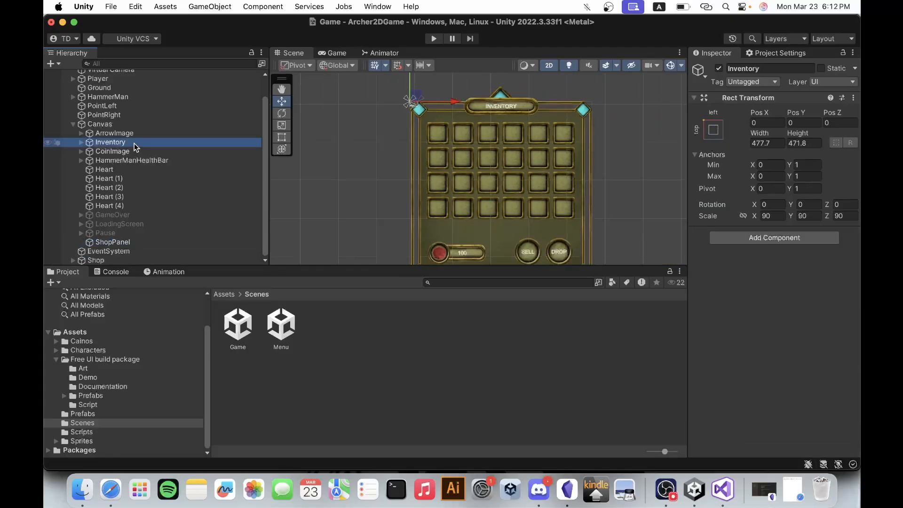
click(772, 215)
text(1)
key(Tab)
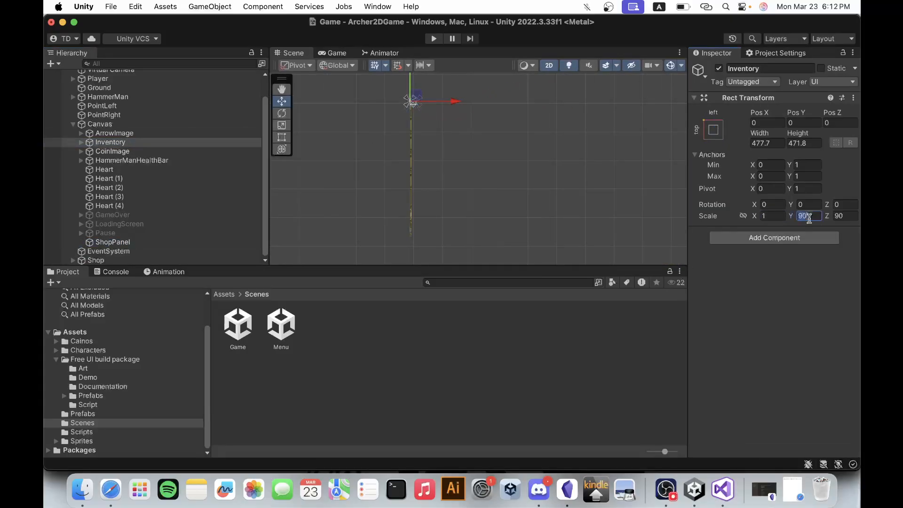
text(1)
key(Tab)
text(1)
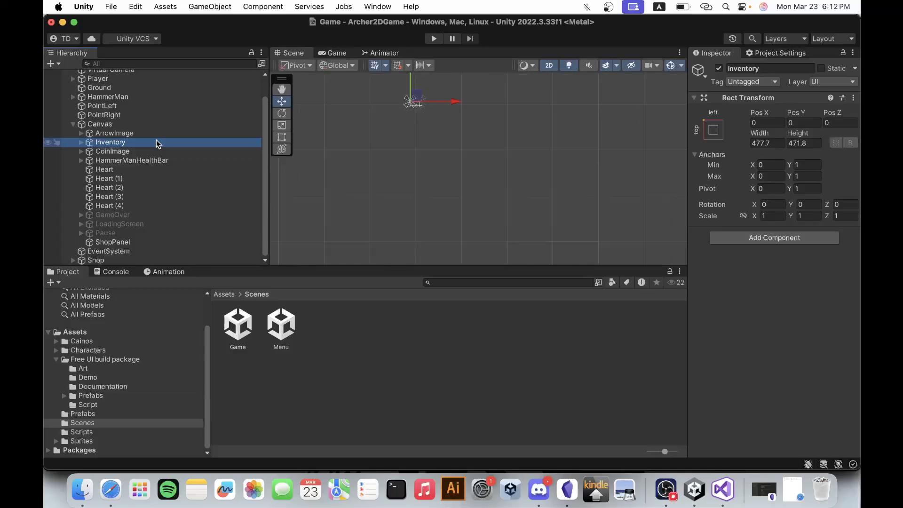
Anchor the Inventory panel to the middle center of the Canvas, moving its position there as well.
double_click(157, 141)
scroll(322, 135, down, 3)
scroll(410, 106, down, 5)
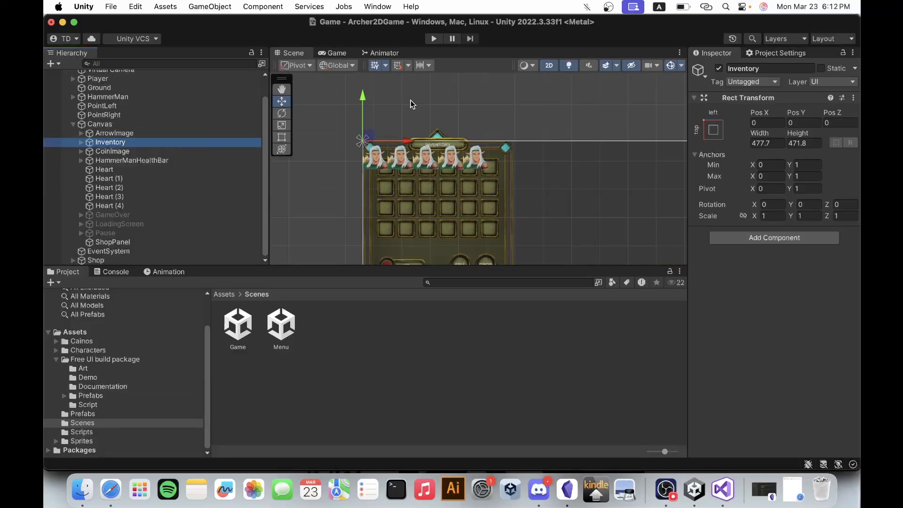
scroll(407, 84, down, 3)
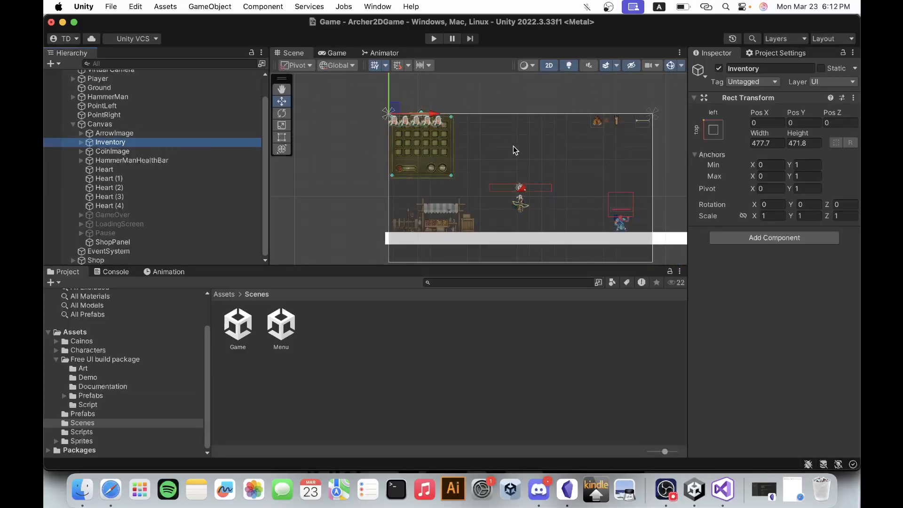
scroll(447, 113, down, 3)
scroll(549, 172, up, 3)
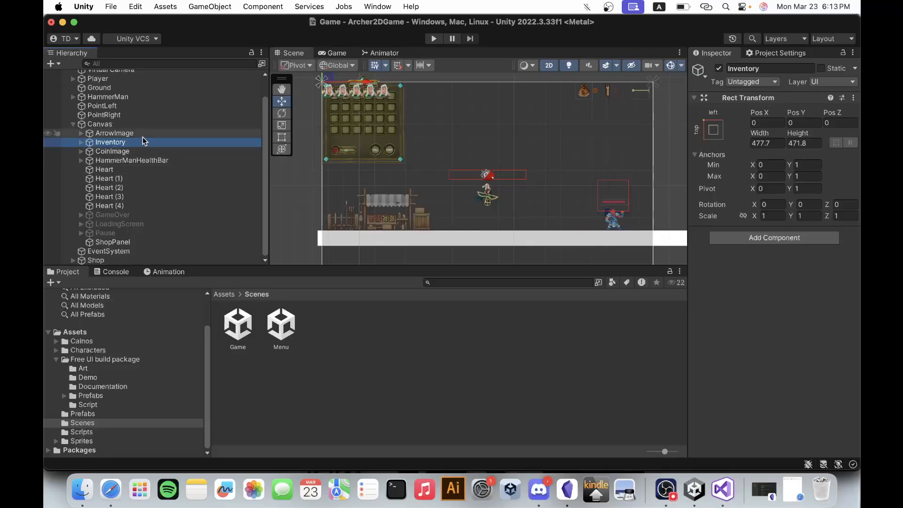
click(713, 130)
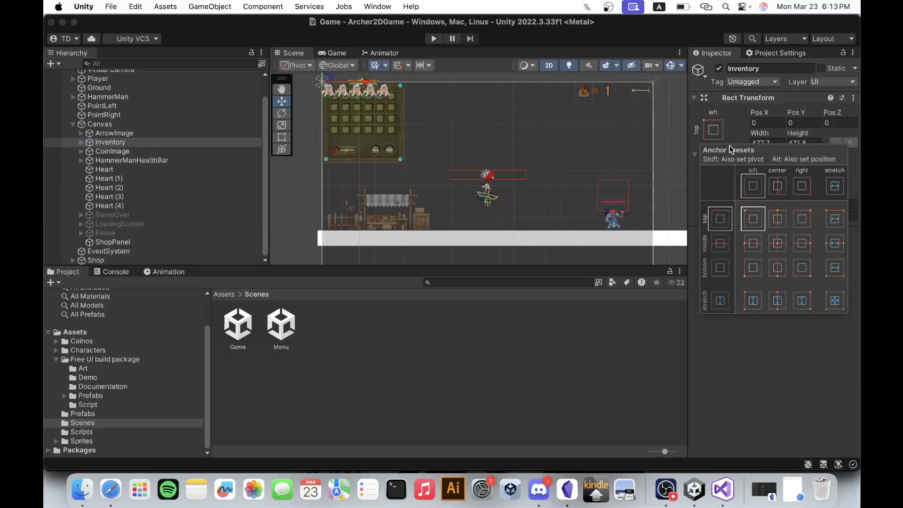
alt+click(783, 244)
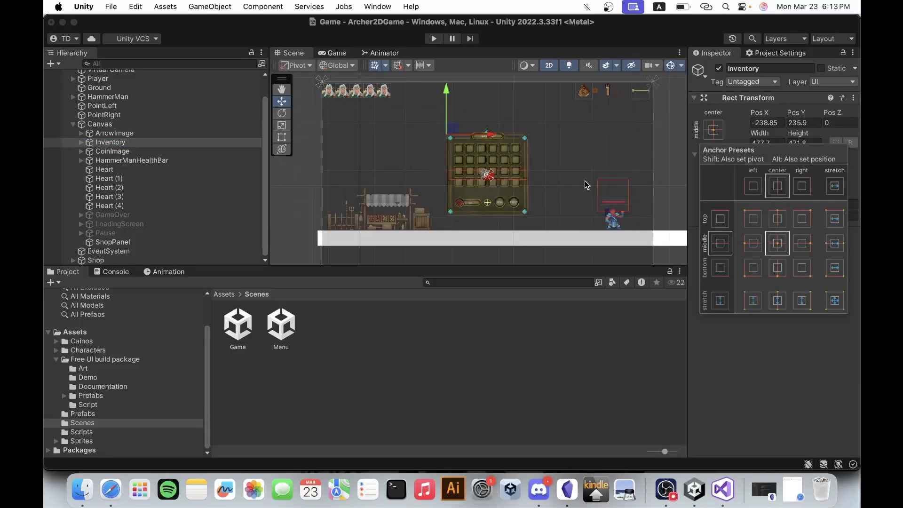
click(821, 332)
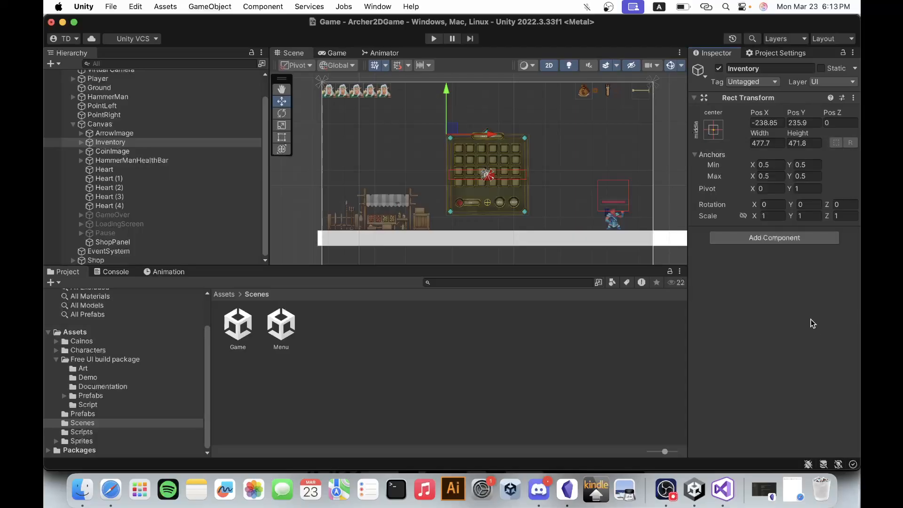
scroll(428, 133, down, 2)
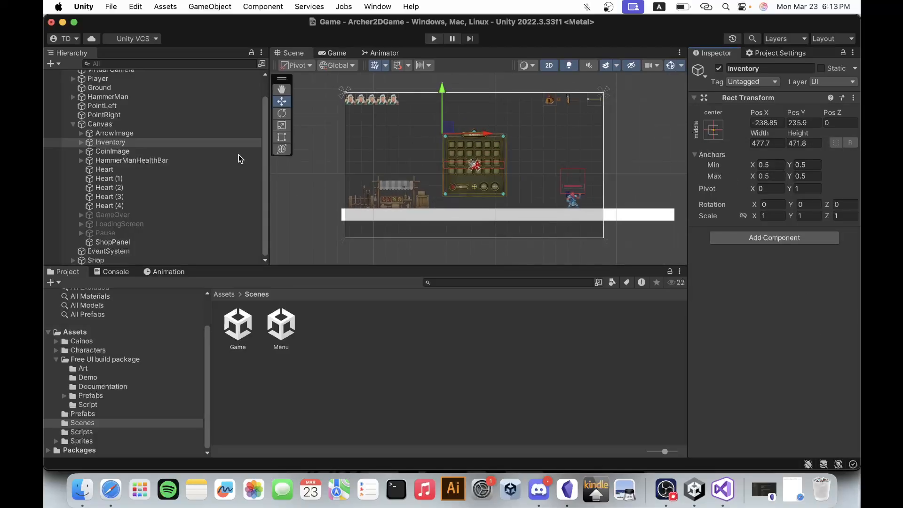
Set the Inventory panel's scale to 2 on X and Y.
click(81, 142)
click(81, 143)
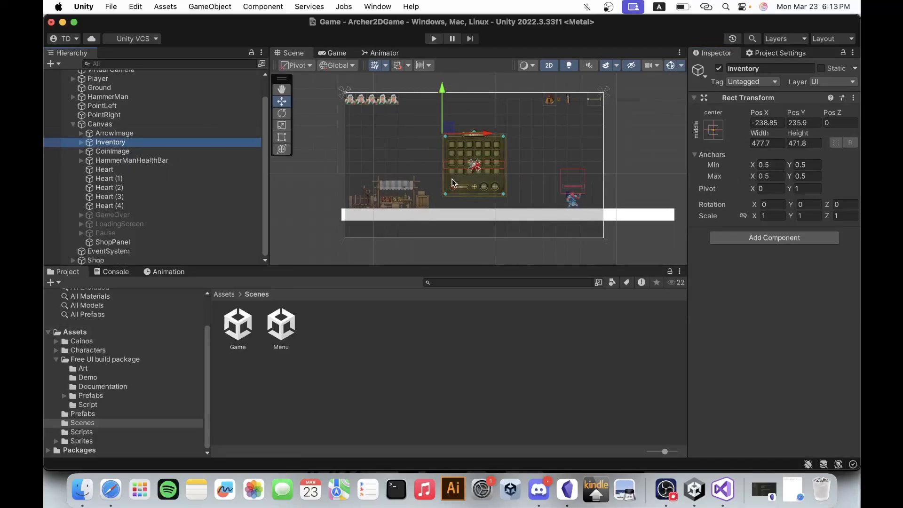
click(763, 215)
text(2)
click(816, 215)
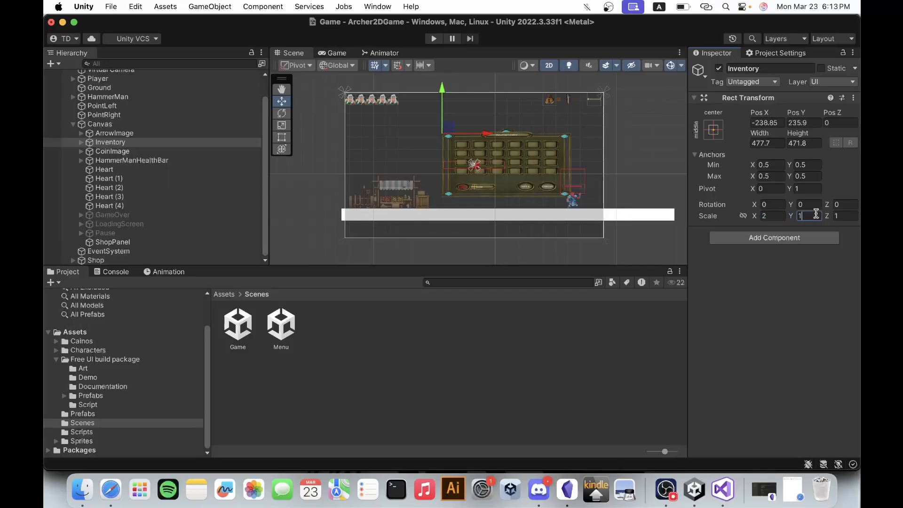
text(2)
scroll(450, 170, up, 5)
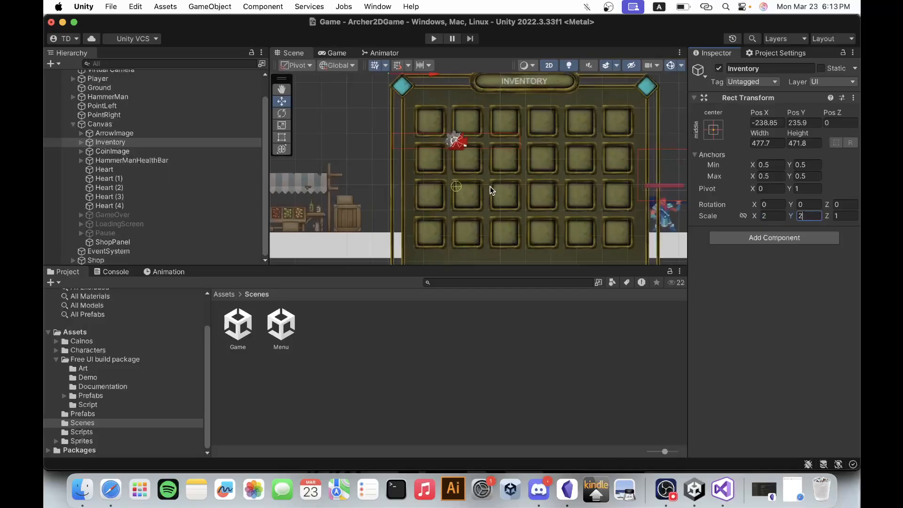
scroll(469, 95, down, 3)
scroll(468, 95, down, 4)
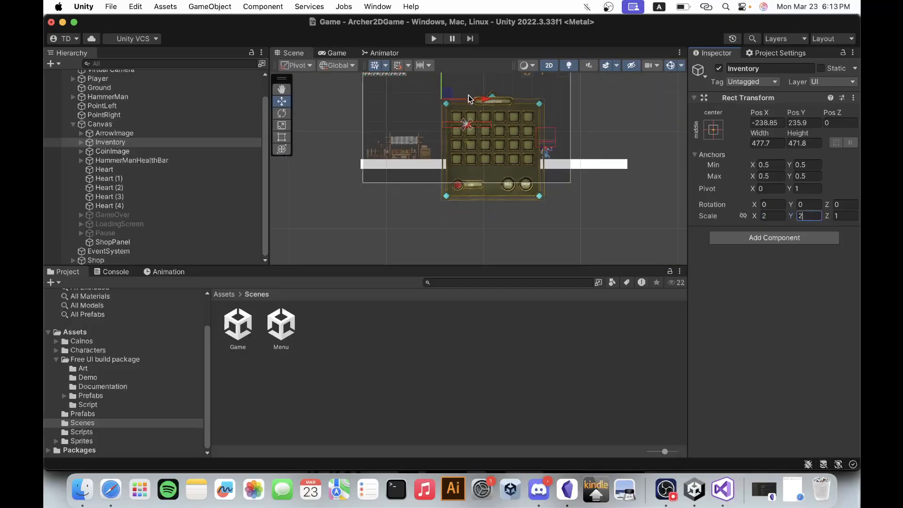
Move the Inventory panel to the middle of the Canvas at about X -454, Y 475, and check it in the Game view.
click(134, 141)
scroll(510, 102, down, 3)
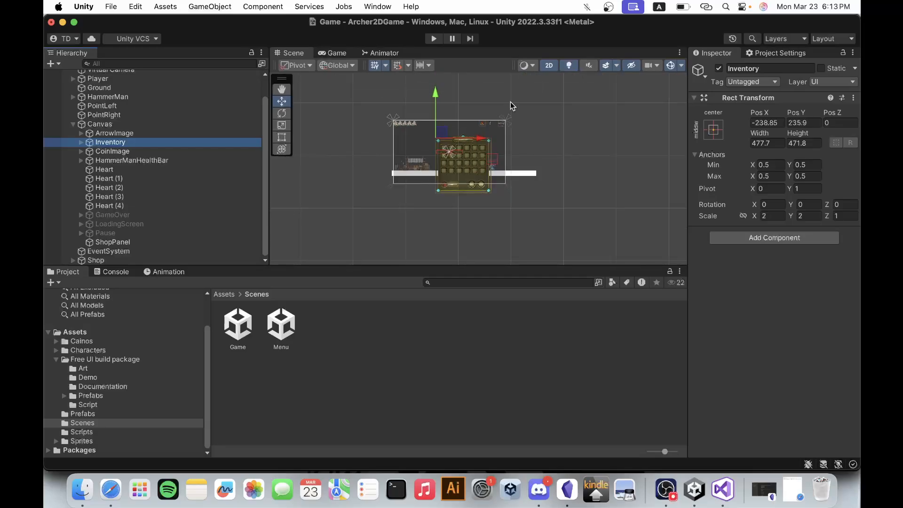
scroll(484, 86, up, 3)
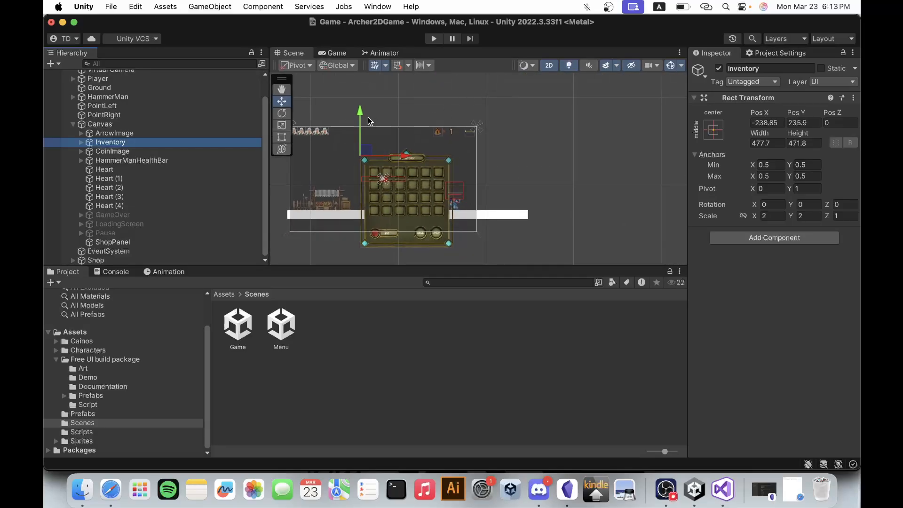
drag(363, 119, 359, 88)
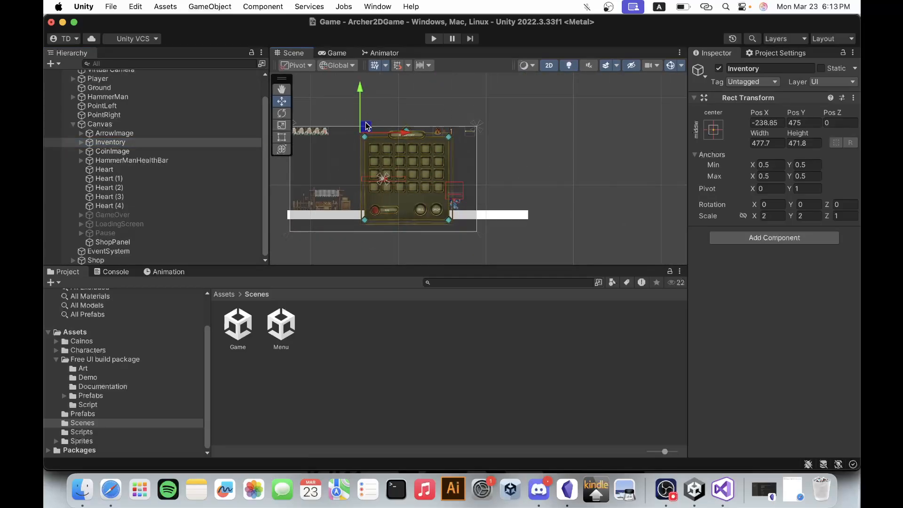
drag(405, 132, 384, 131)
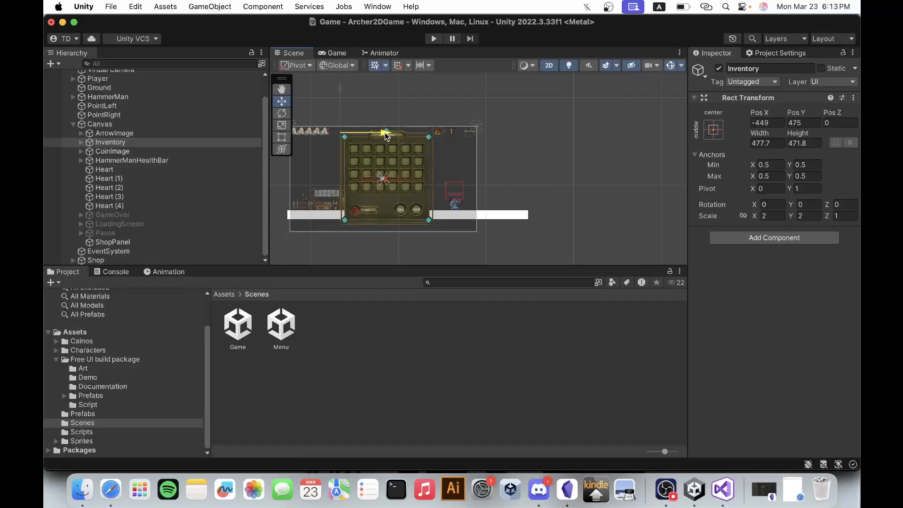
click(336, 48)
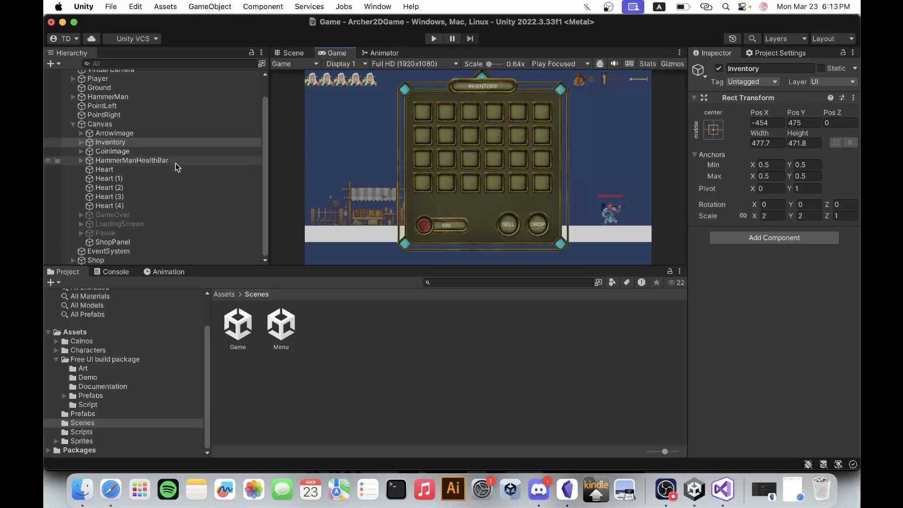
Switch to Safari, dismiss the added-to-assets notice, review the Free Ui Pack page's title and price, and return to Unity.
click(108, 470)
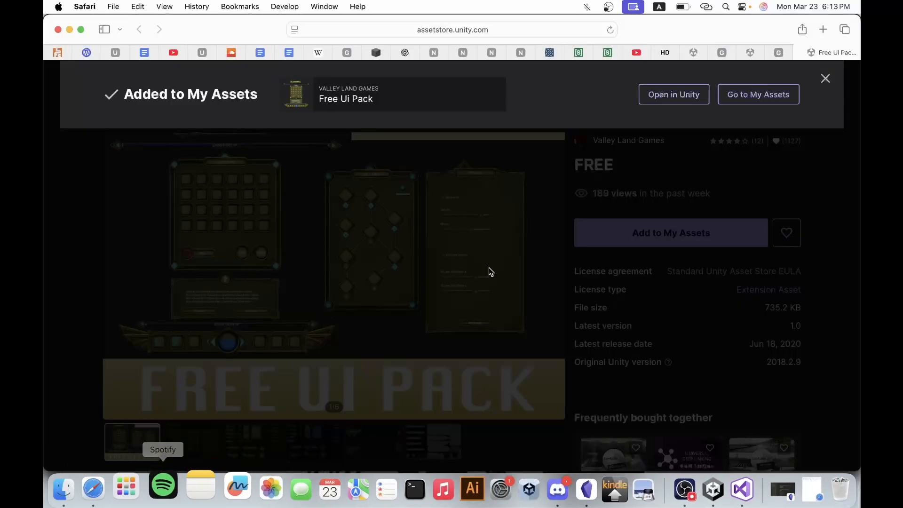
click(728, 136)
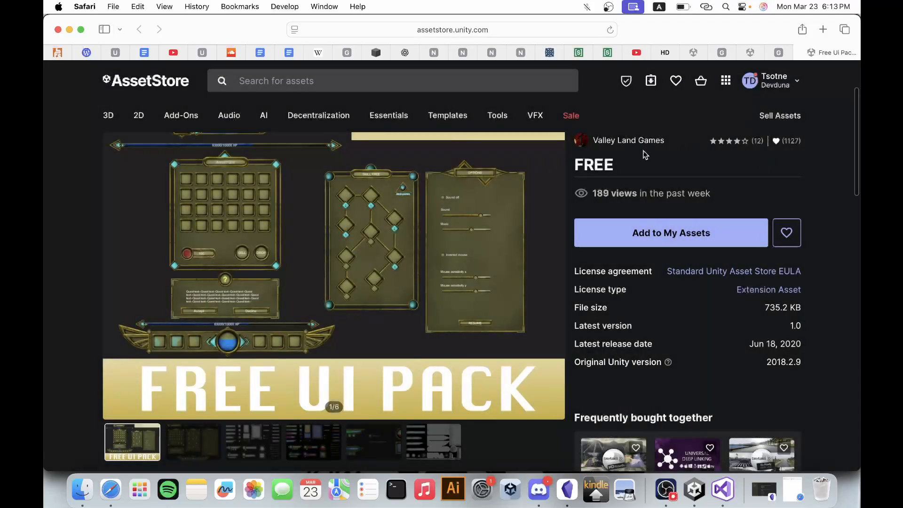
drag(577, 162, 631, 162)
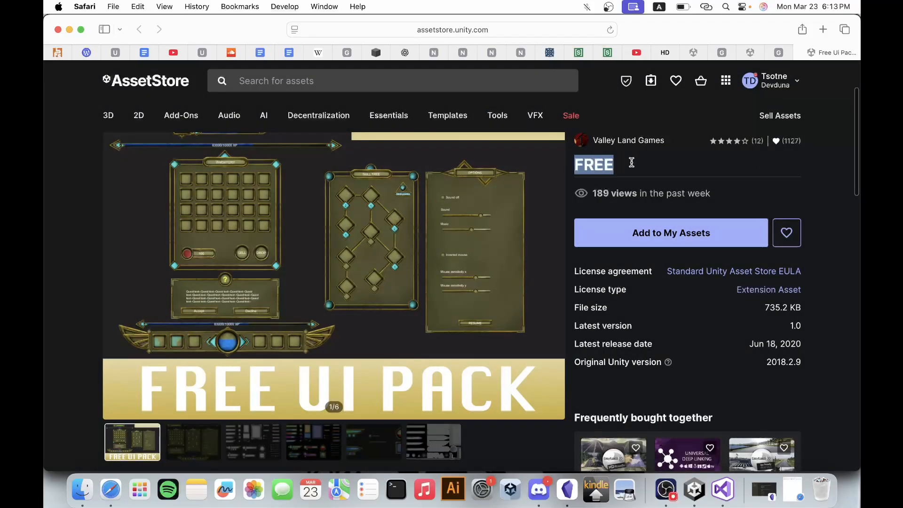
click(633, 163)
scroll(634, 163, up, 4)
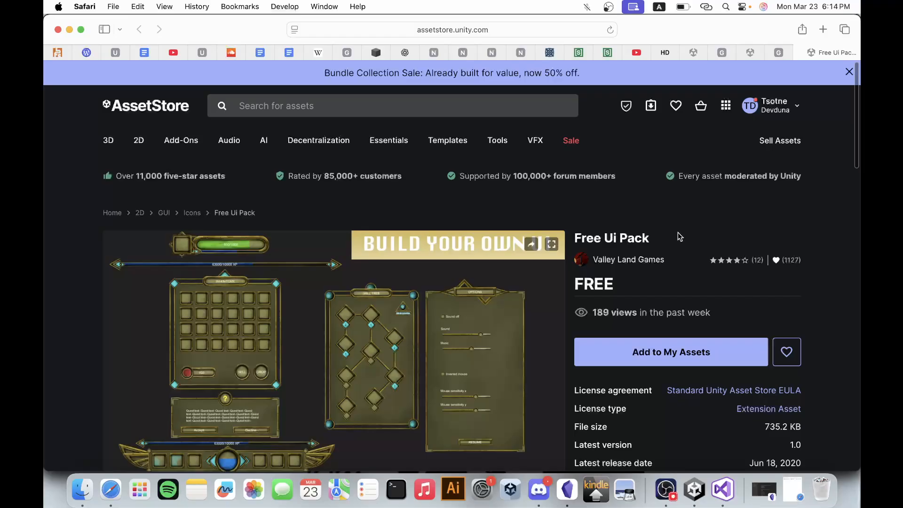
click(699, 491)
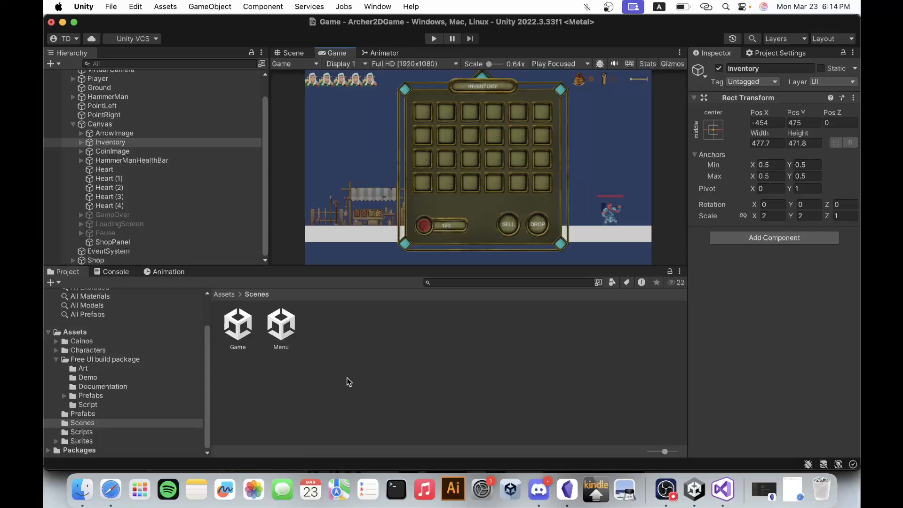
In Safari, reload the Free Ui Pack page and close surplus tabs such as the "2d shop pixel game" search, returning to Unity.
click(105, 470)
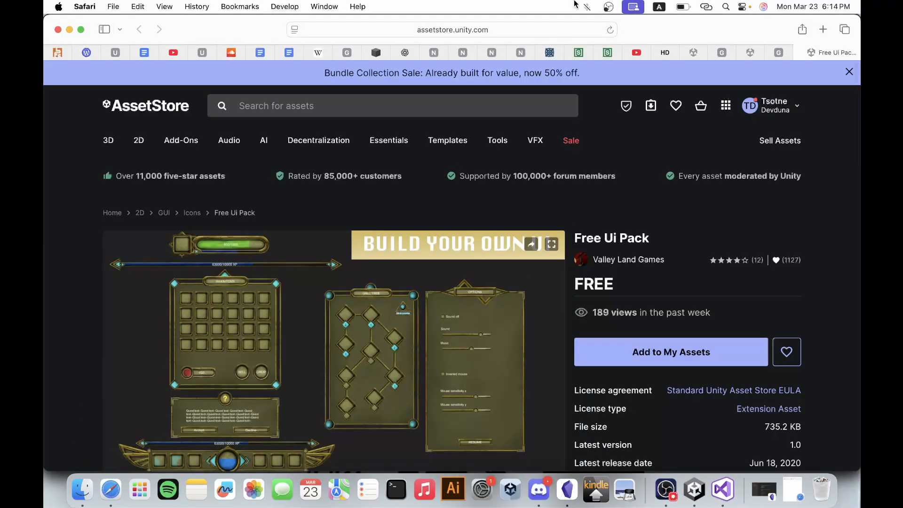
click(610, 30)
click(781, 56)
click(771, 53)
click(748, 54)
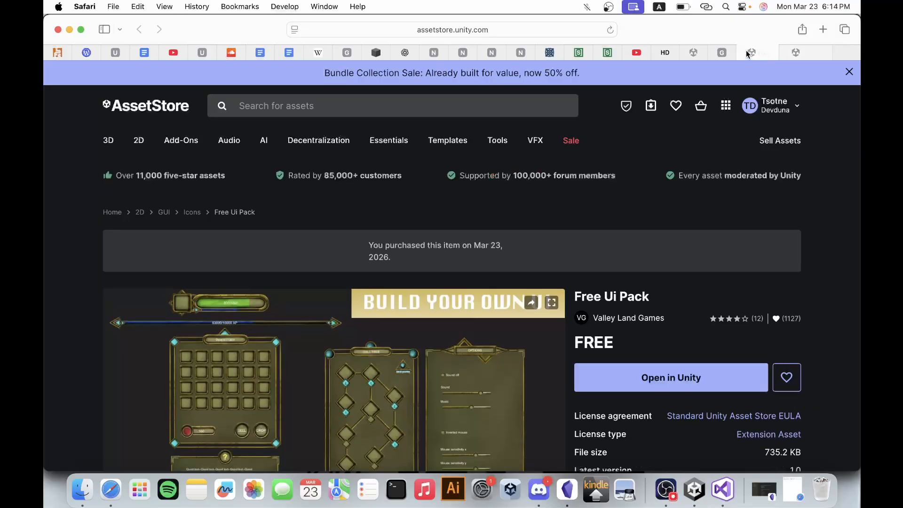
click(721, 53)
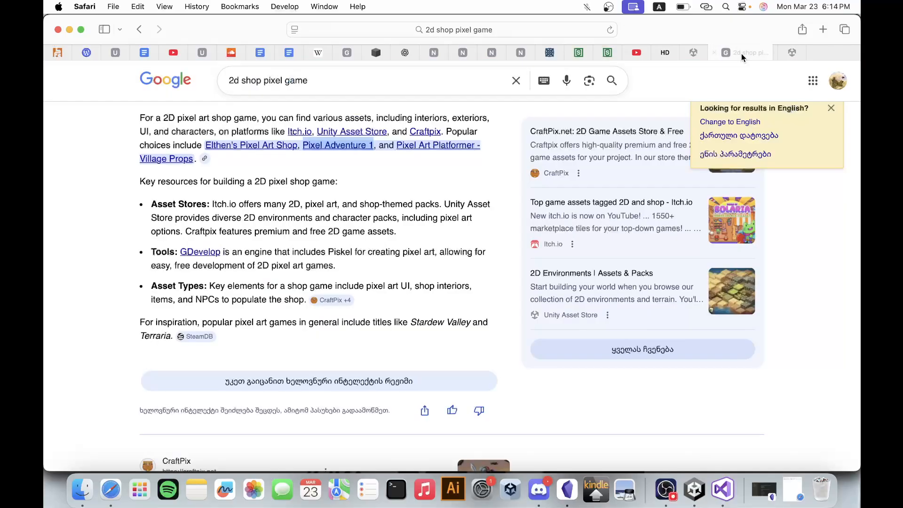
click(714, 52)
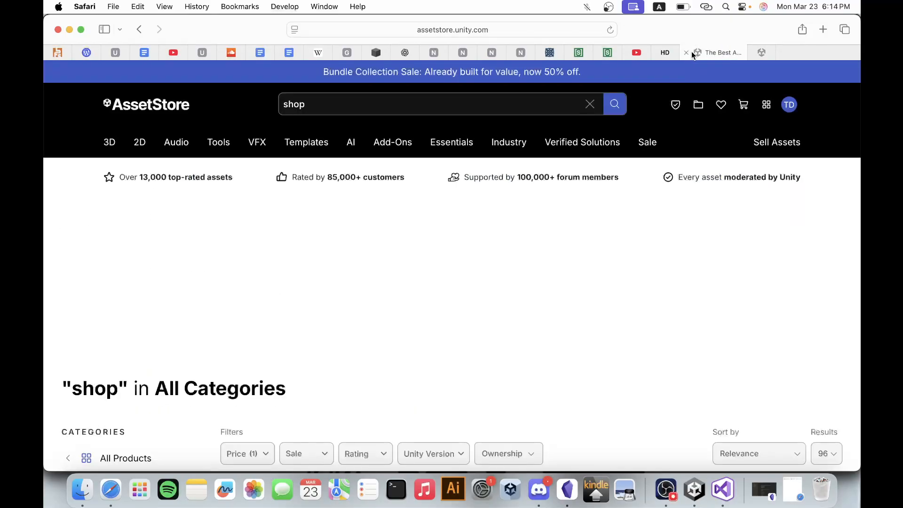
click(762, 53)
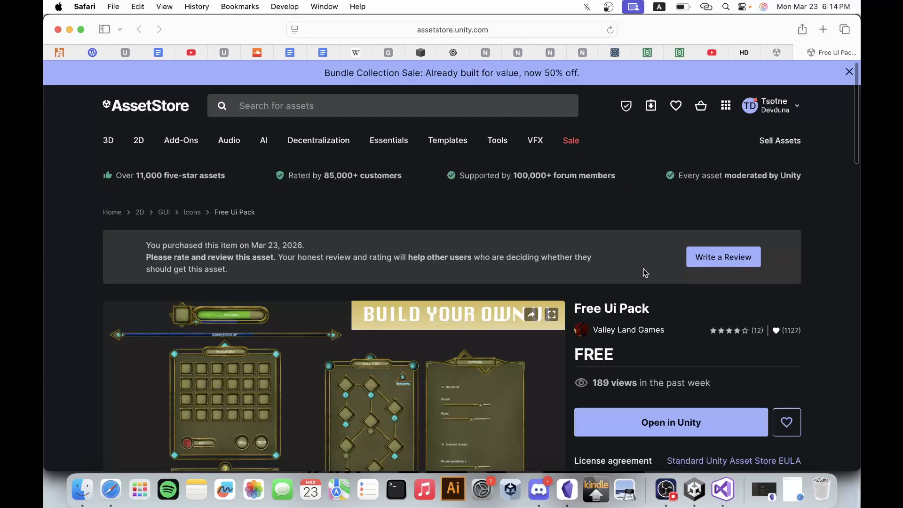
scroll(645, 273, down, 4)
click(678, 485)
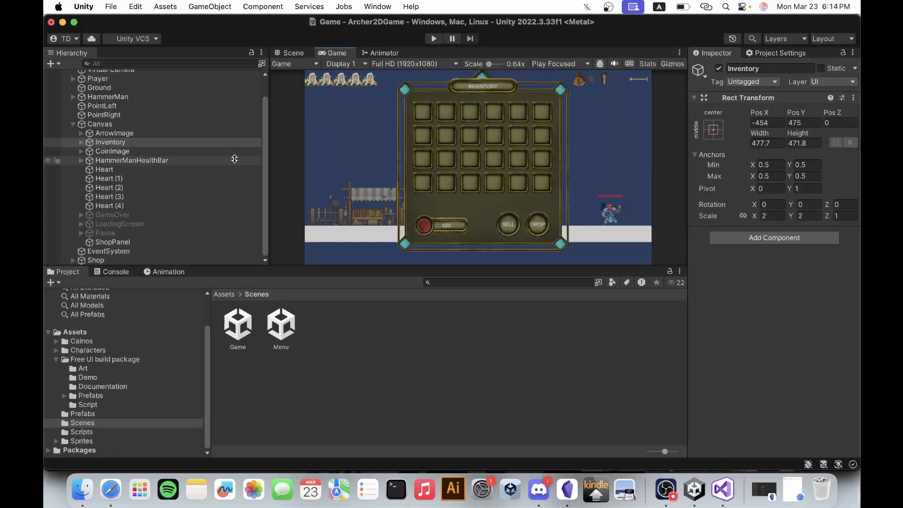
Make the Inventory panel a child of the ShopPanel under the Canvas.
click(142, 242)
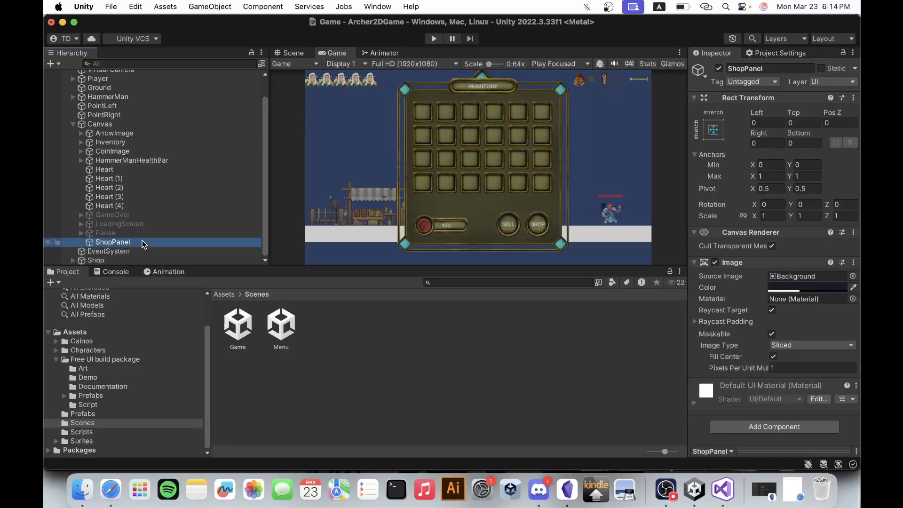
click(123, 143)
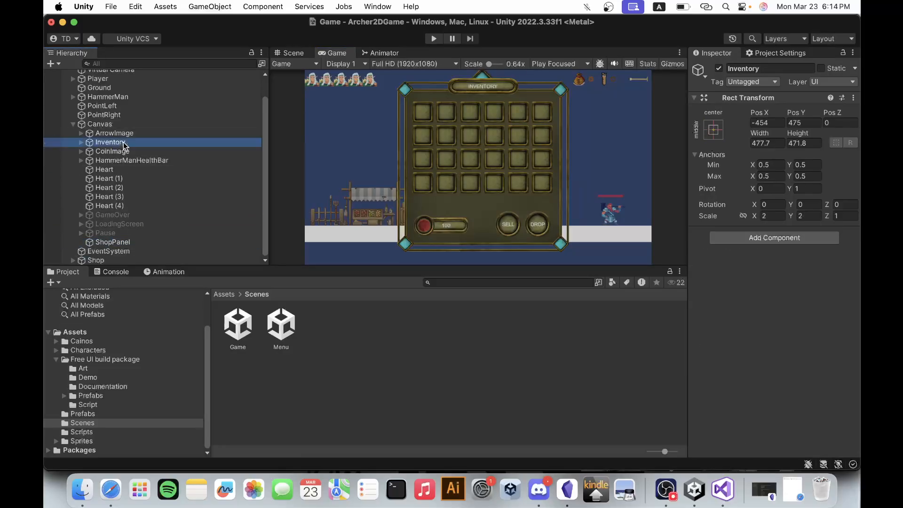
drag(125, 146, 120, 245)
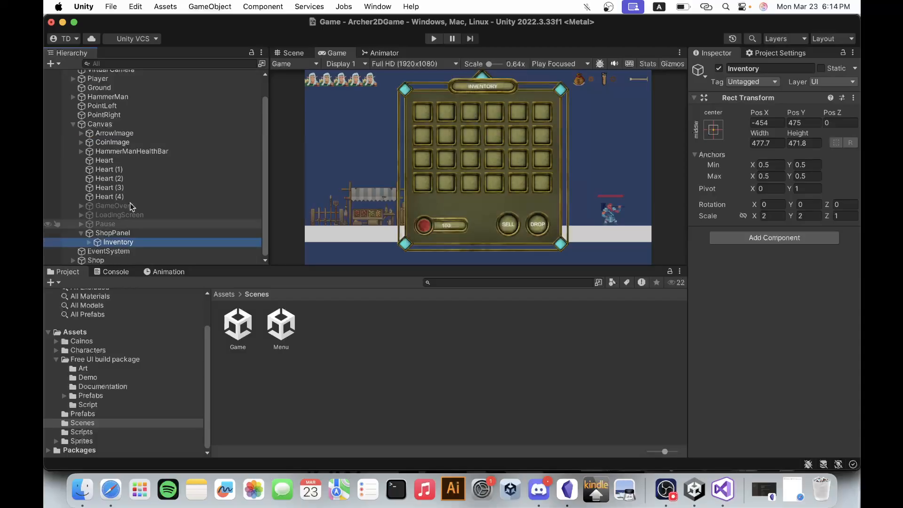
click(142, 232)
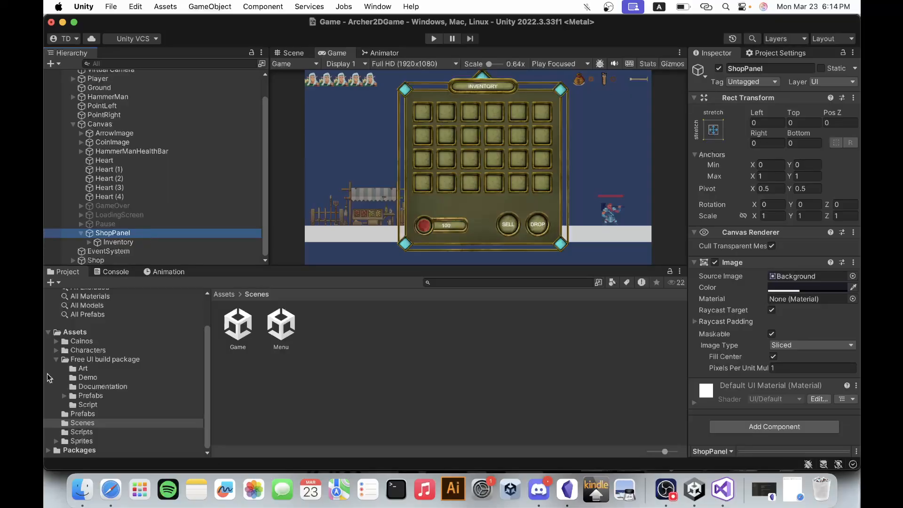
Examine the Prefabs, Script and Documentation folders of the Free UI build package.
click(94, 406)
click(96, 414)
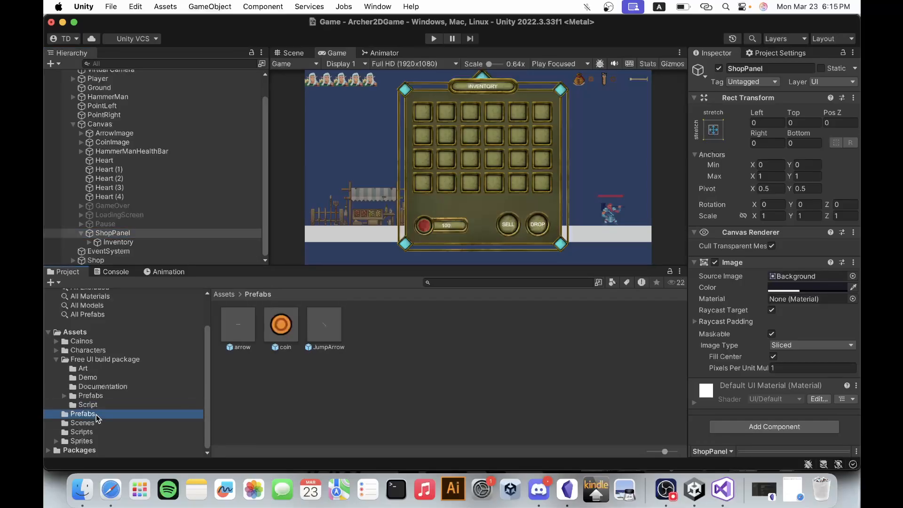
click(92, 397)
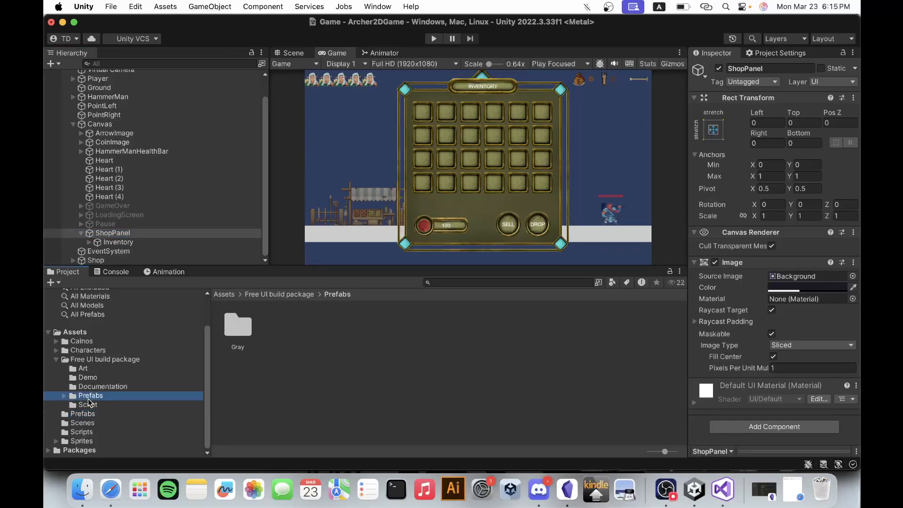
click(64, 396)
click(64, 395)
click(89, 400)
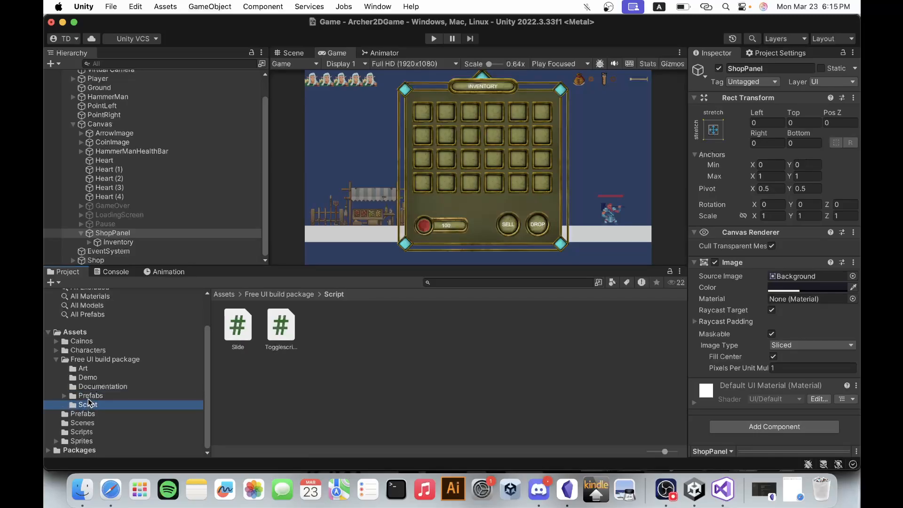
click(92, 389)
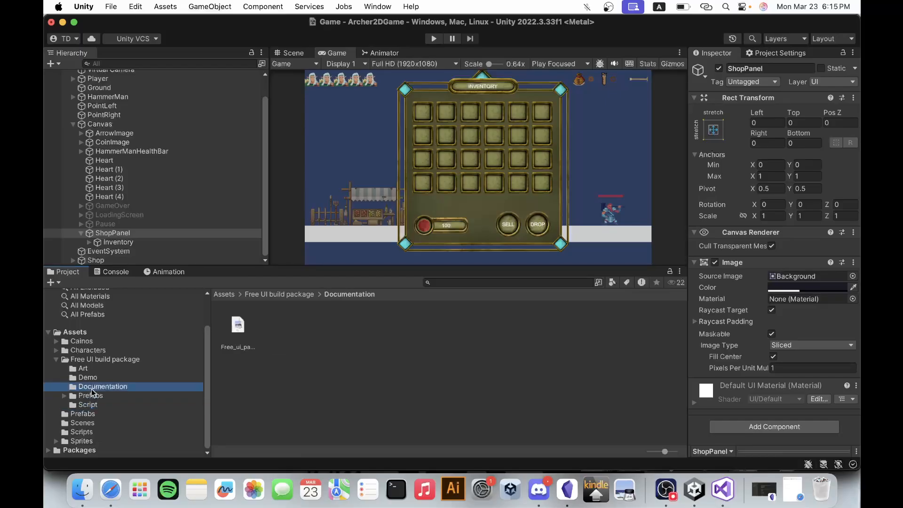
click(92, 396)
click(89, 404)
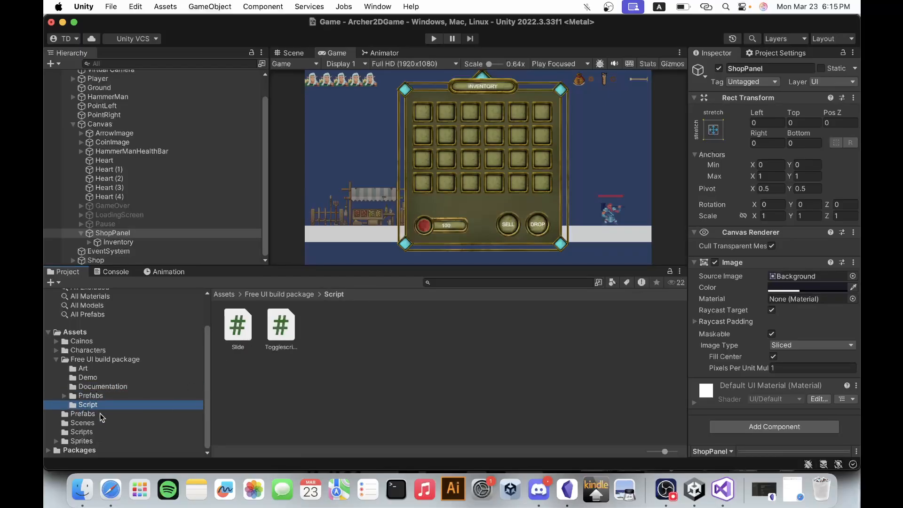
Open ExampelScene_1 from the Free UI build package's Demo folder, saving the Game scene's changes.
click(98, 379)
double_click(239, 329)
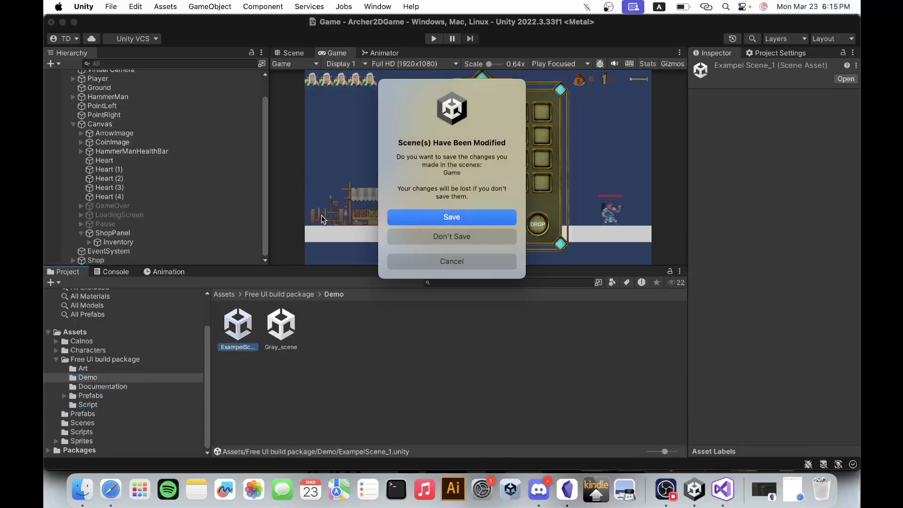
click(423, 217)
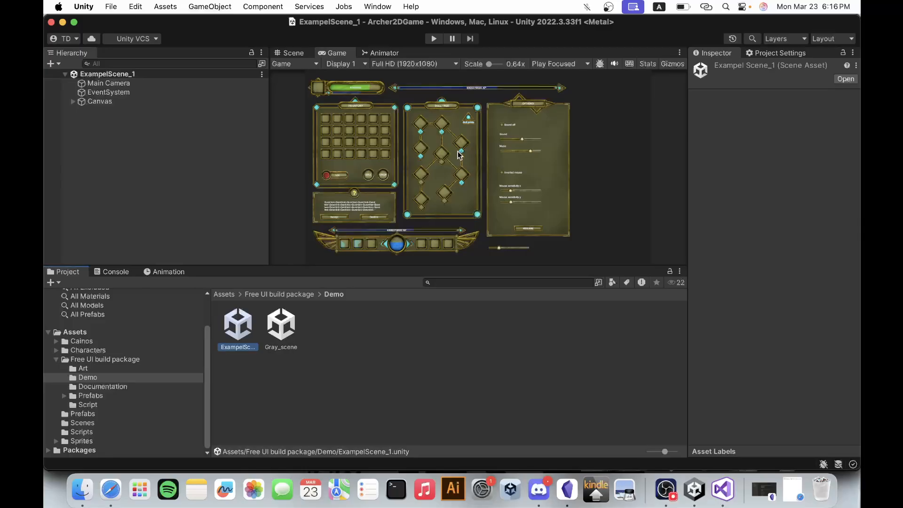
Reopen the Game scene and expand the Shop object to show its child props alongside the Scene view.
click(89, 423)
double_click(238, 325)
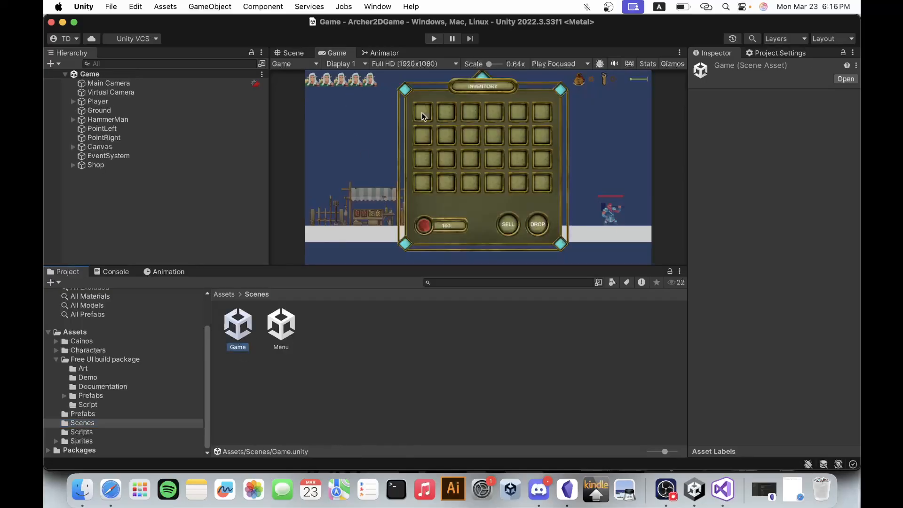
click(134, 166)
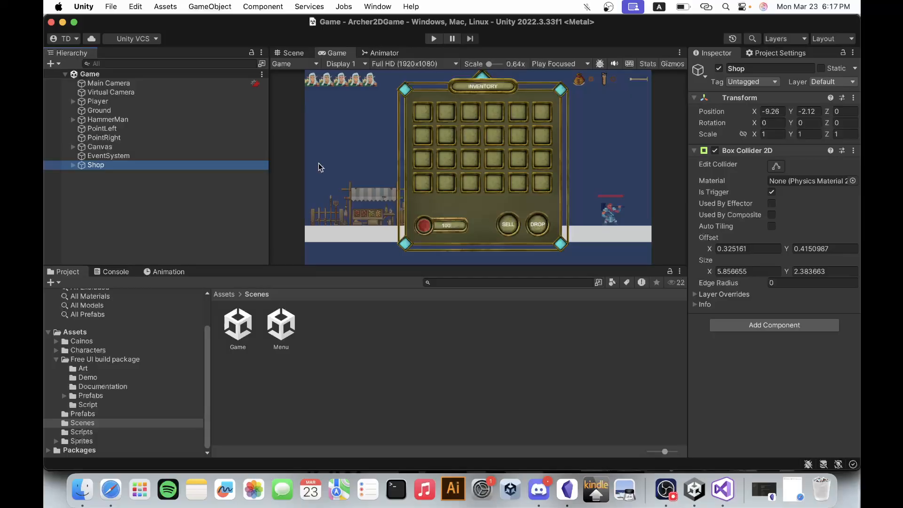
click(292, 53)
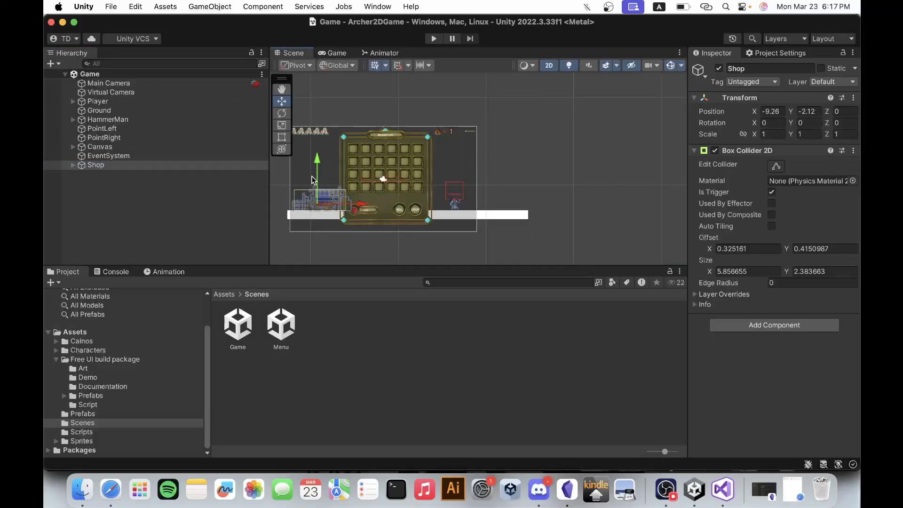
click(73, 165)
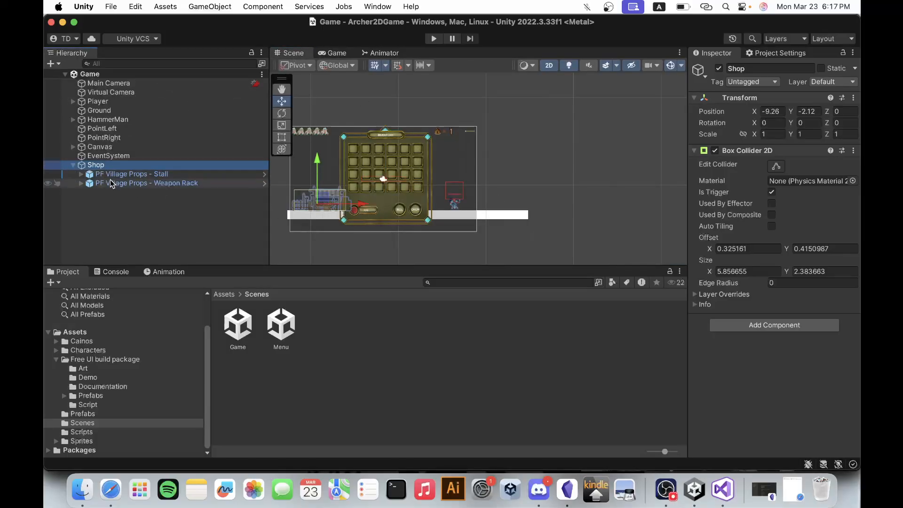
Collapse the Shop object and expand Canvas, ShopPanel and Inventory, framing the selected Inventory panel in the Scene view.
click(111, 175)
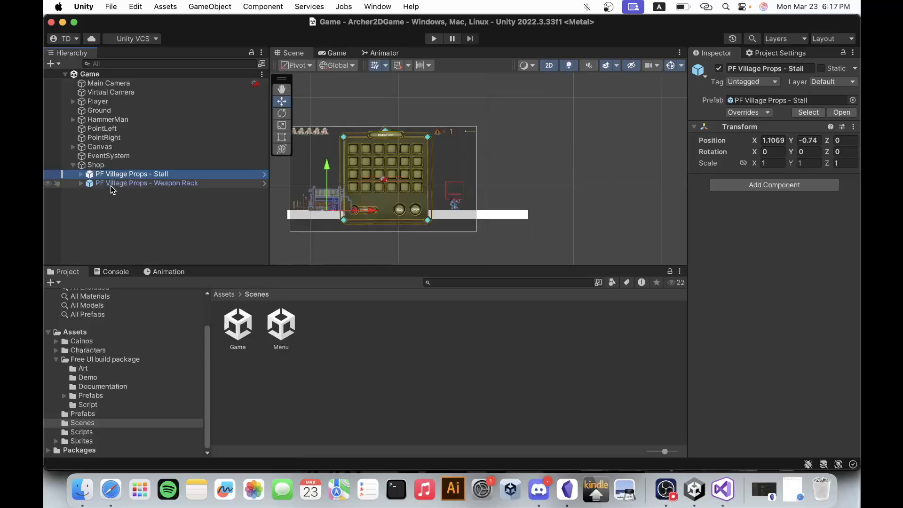
click(73, 164)
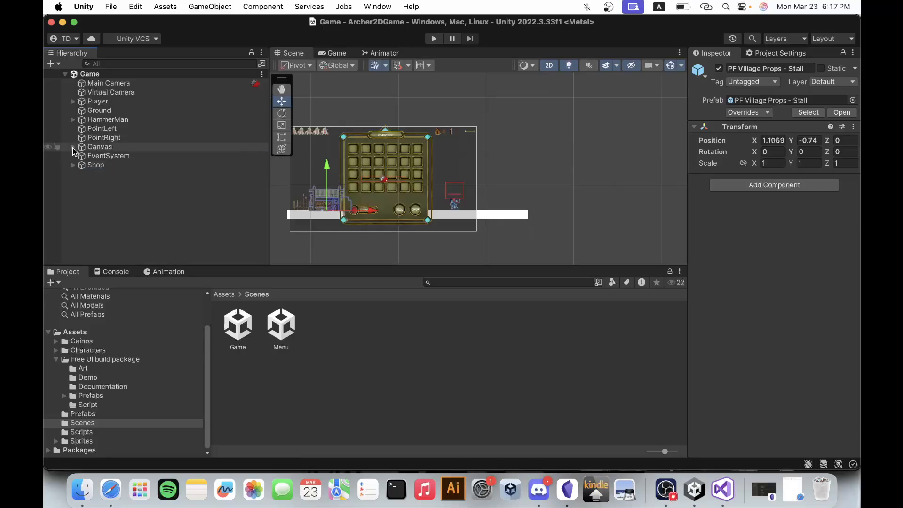
click(73, 147)
scroll(114, 227, down, 1)
click(117, 242)
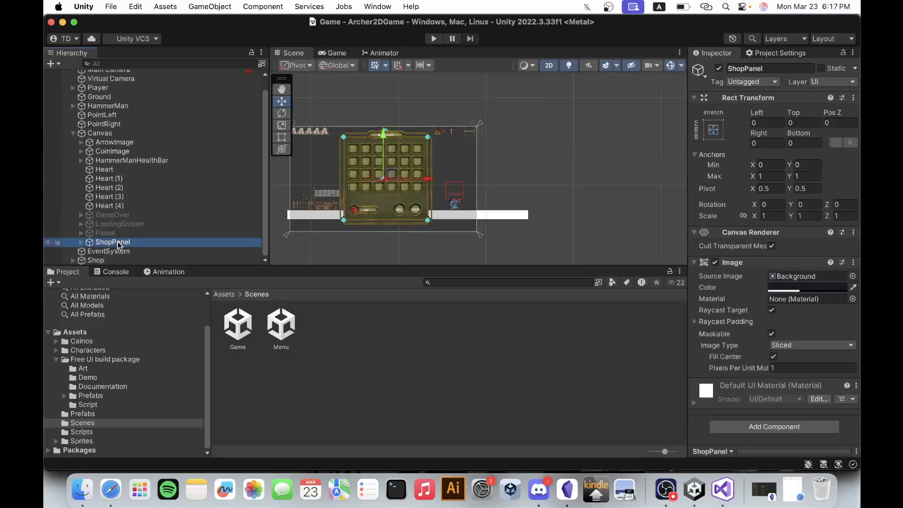
click(81, 242)
click(92, 252)
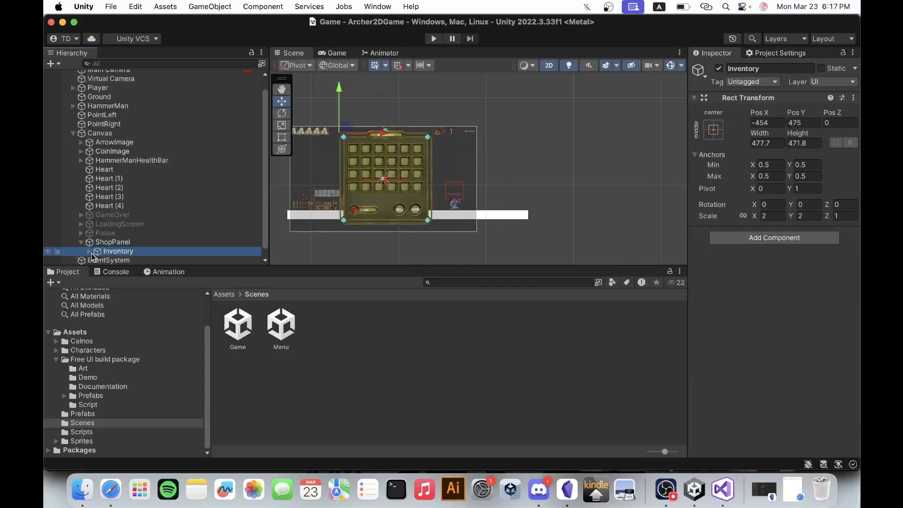
click(90, 252)
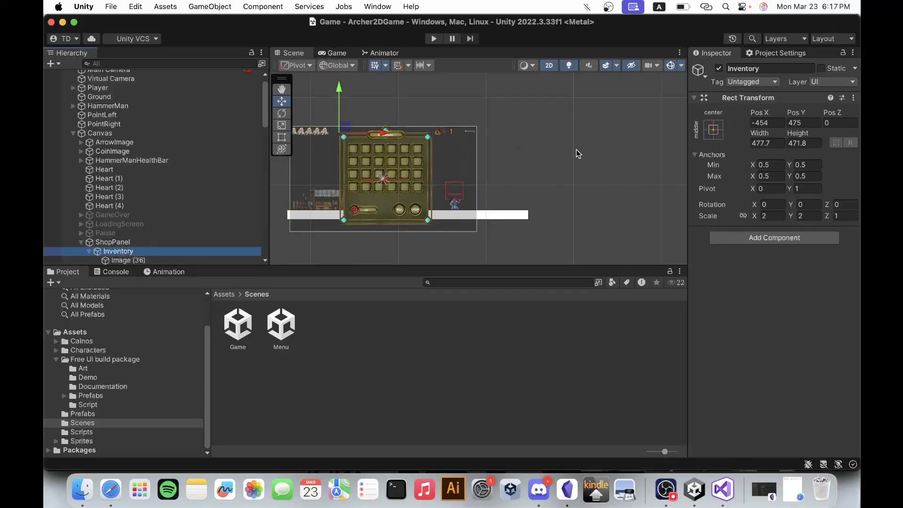
key(f)
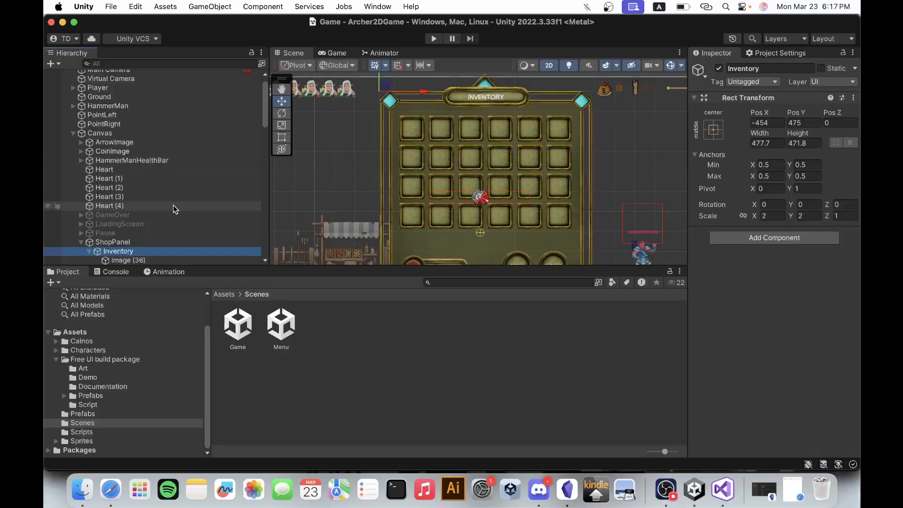
scroll(165, 235, down, 5)
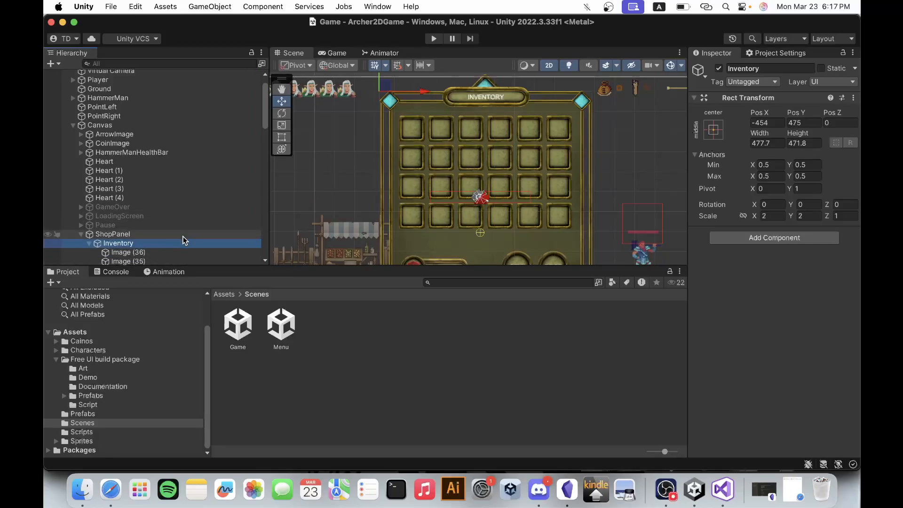
Set the Inventory panel's scale to 1.4 in both X and Y.
click(770, 216)
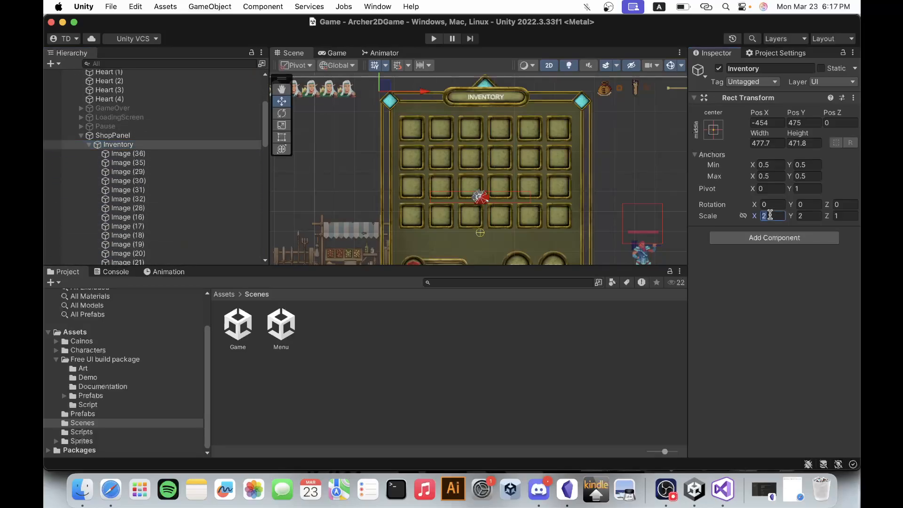
text(1.)
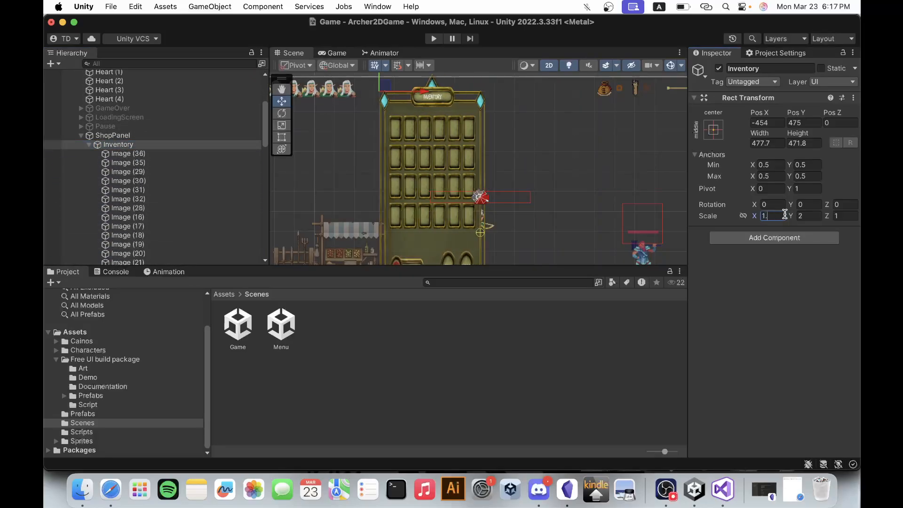
text(4)
key(Return)
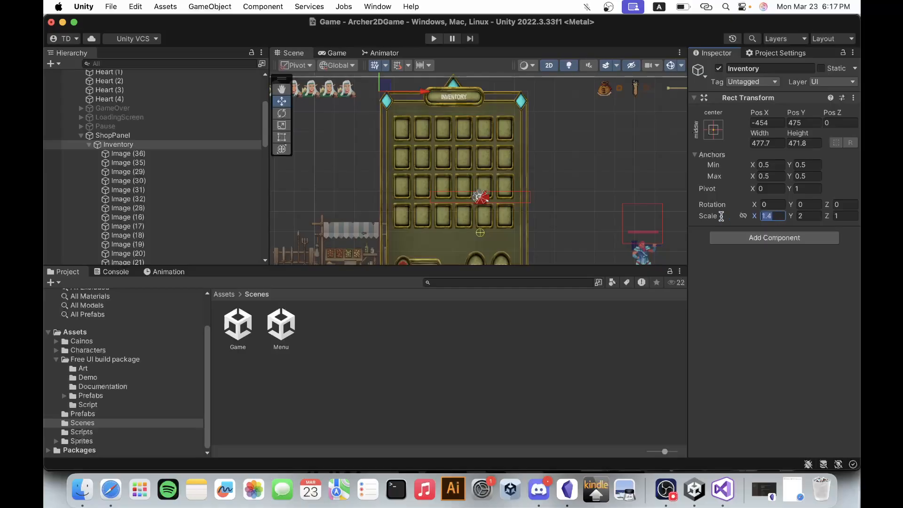
click(802, 217)
text(1.4)
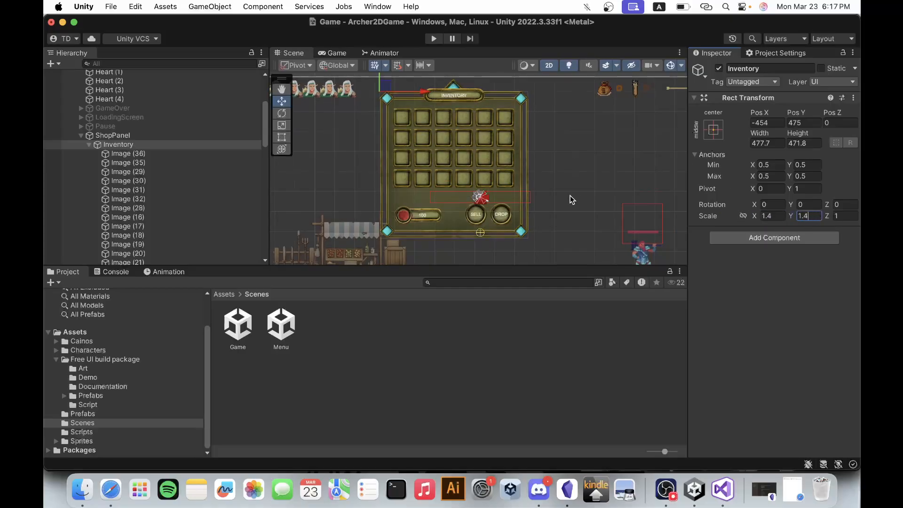
Move the Inventory panel within the Canvas to about X -312, Y 342.
scroll(571, 196, down, 3)
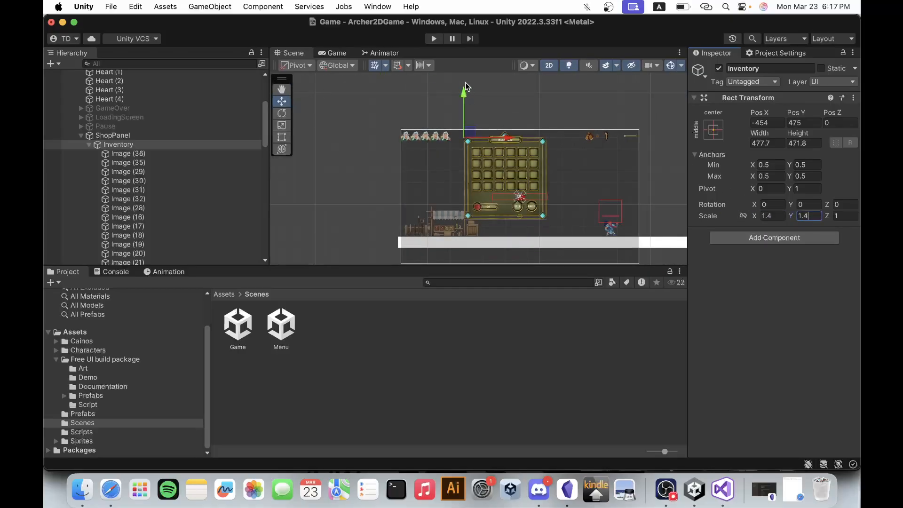
drag(463, 94, 463, 104)
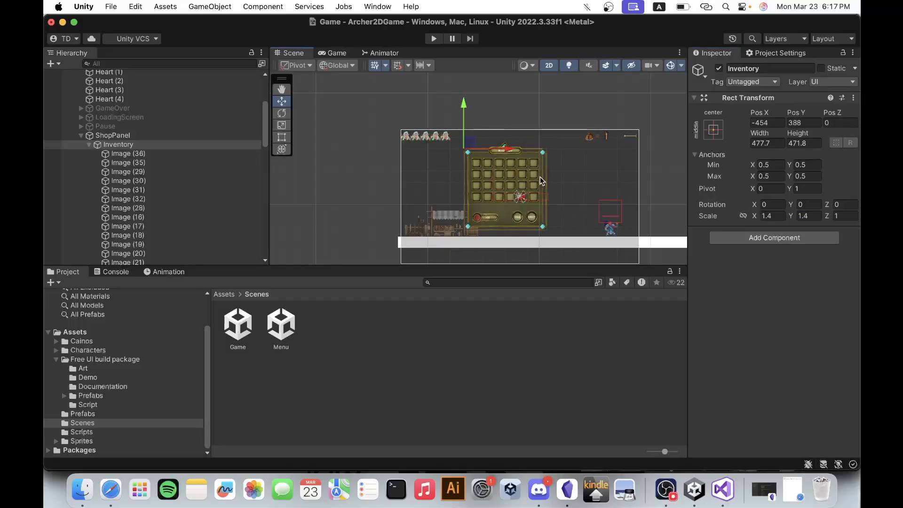
drag(519, 155, 530, 153)
scroll(568, 211, up, 2)
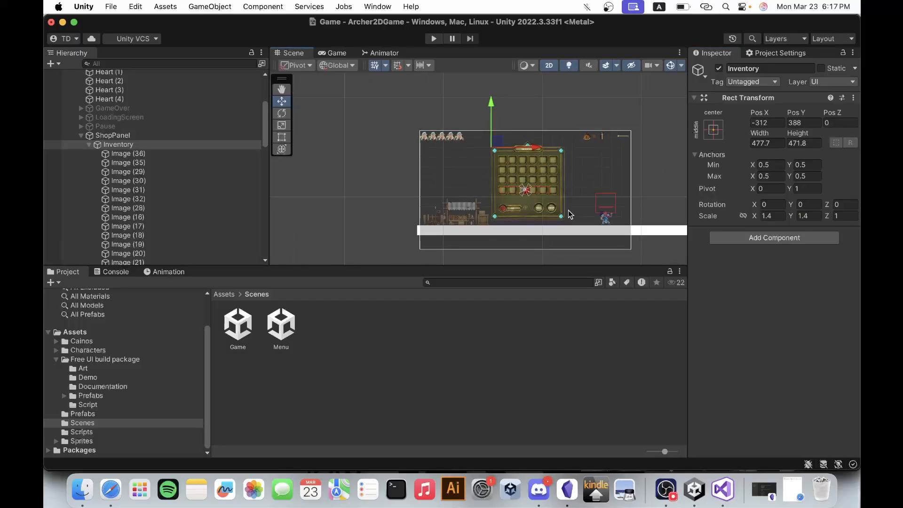
drag(464, 78, 463, 87)
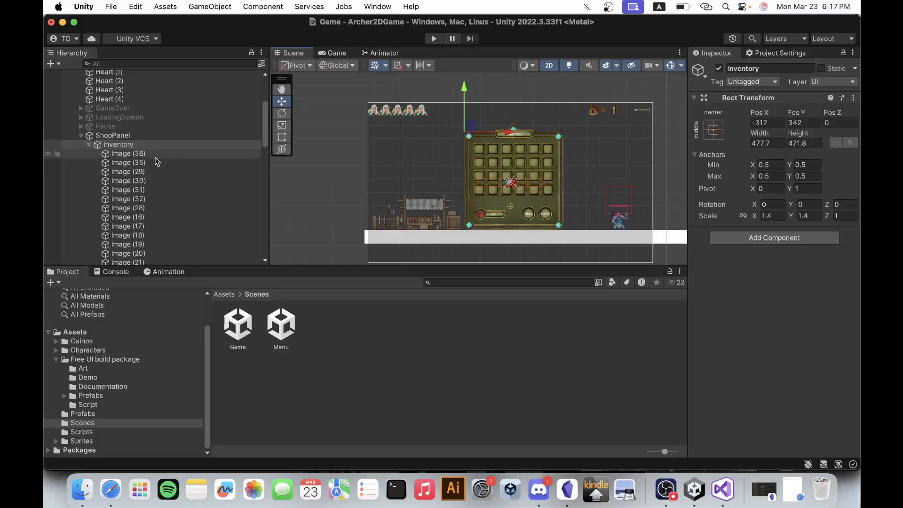
Examine the Inventory's child images to identify which one holds the panel's title text.
scroll(155, 160, down, 5)
scroll(155, 160, up, 5)
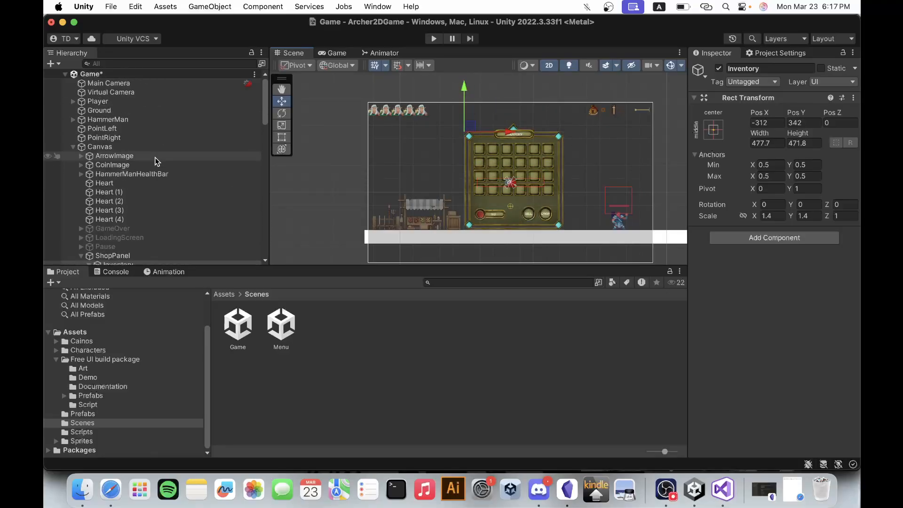
scroll(154, 157, down, 1)
click(141, 120)
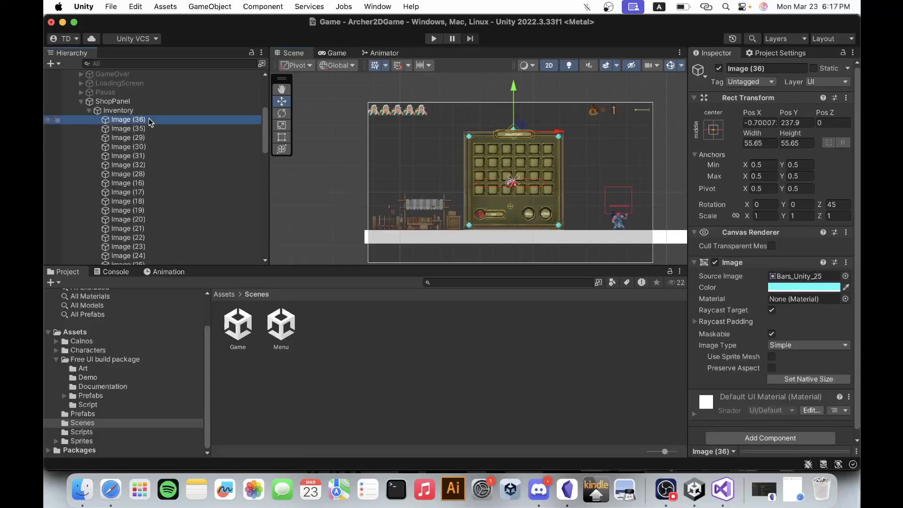
scroll(517, 151, up, 5)
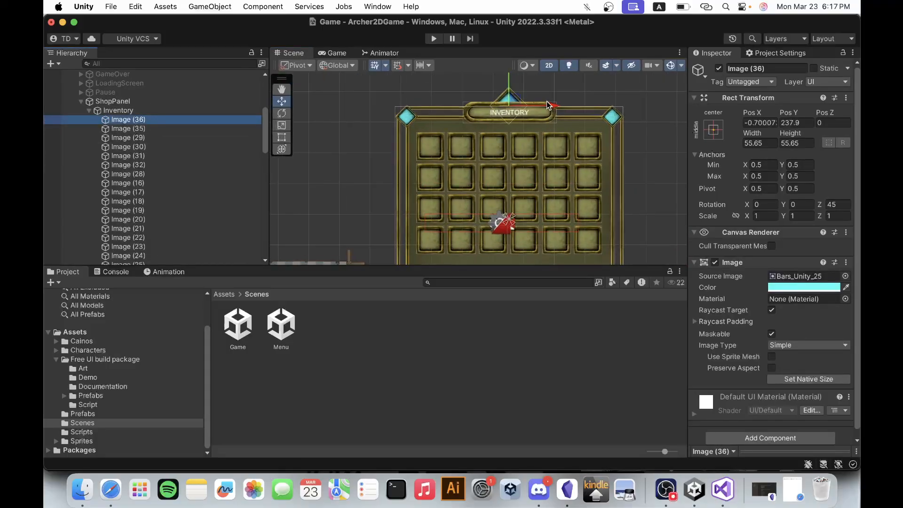
click(149, 129)
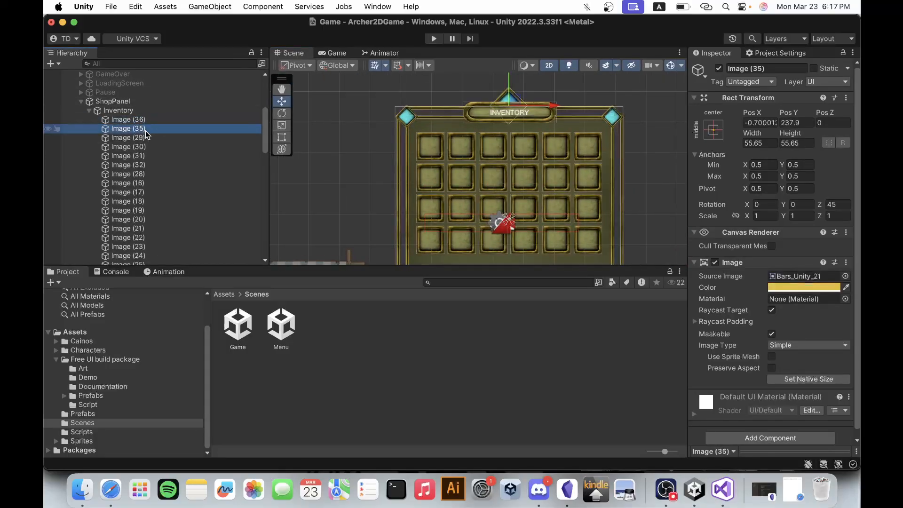
click(141, 147)
click(137, 120)
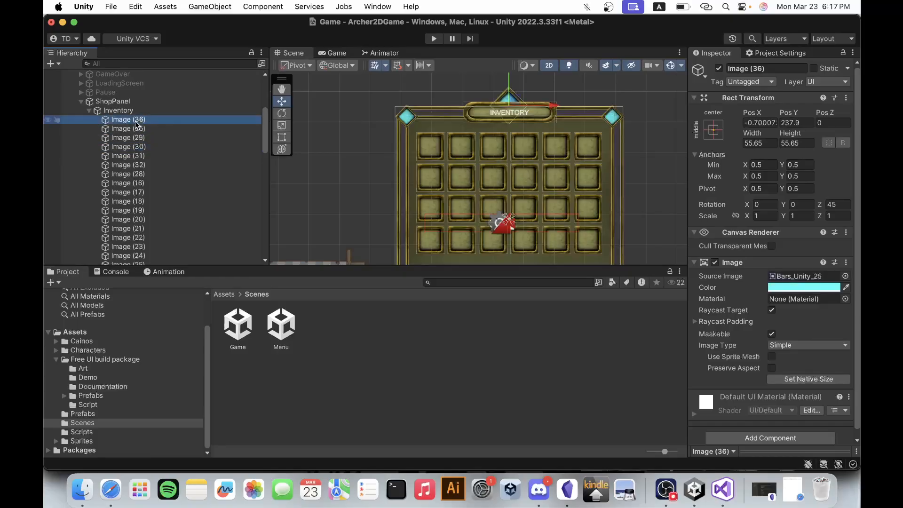
scroll(137, 141, down, 5)
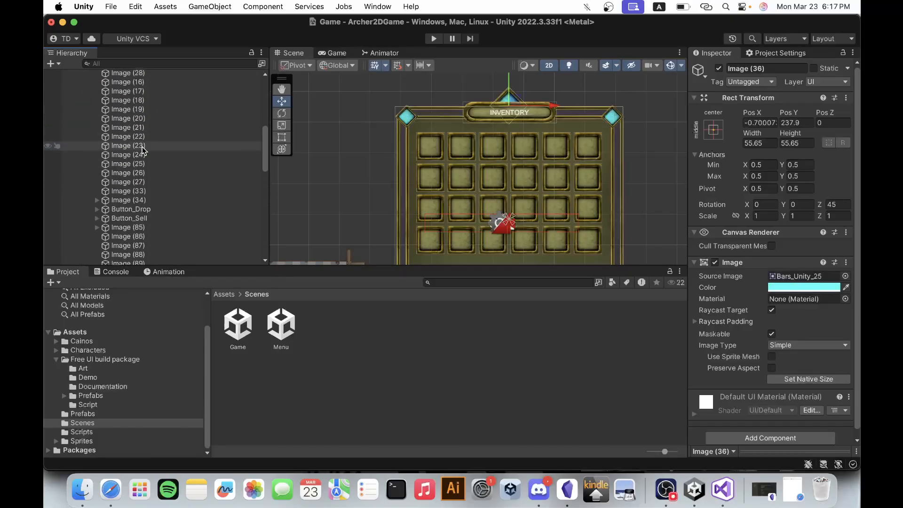
click(127, 201)
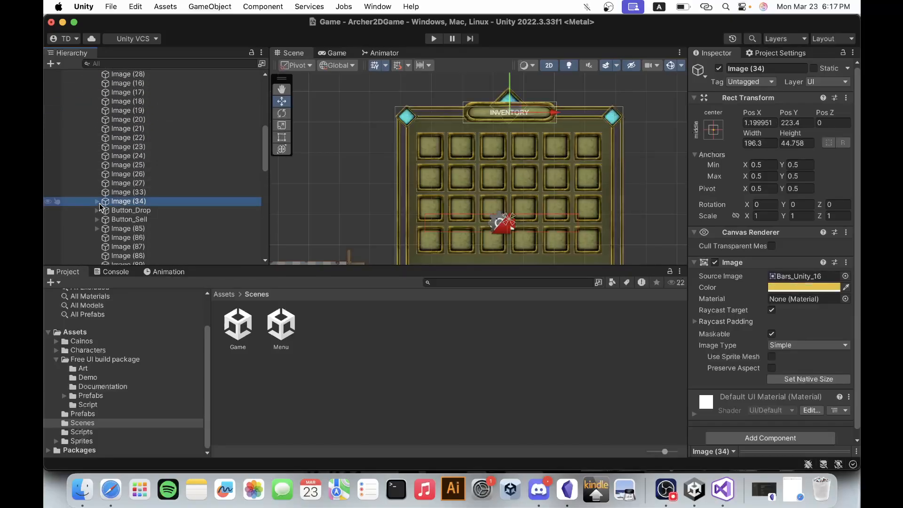
click(97, 201)
click(123, 210)
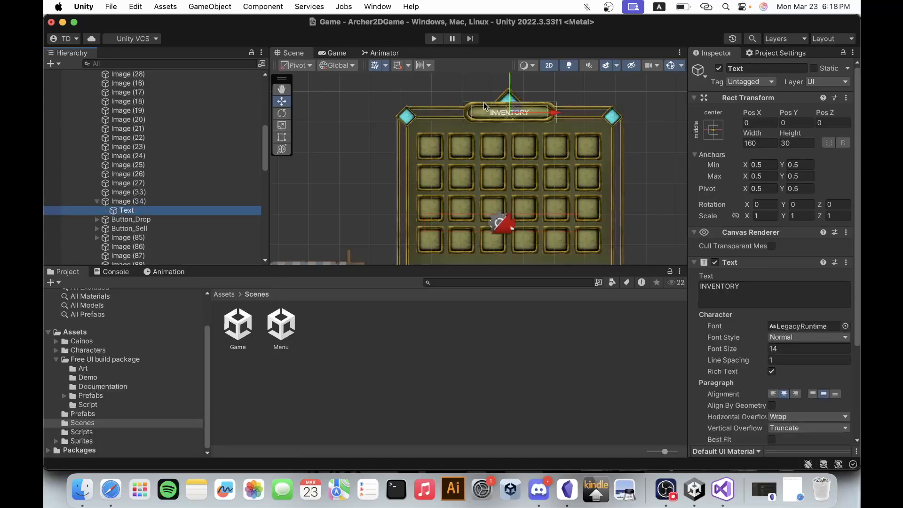
click(97, 201)
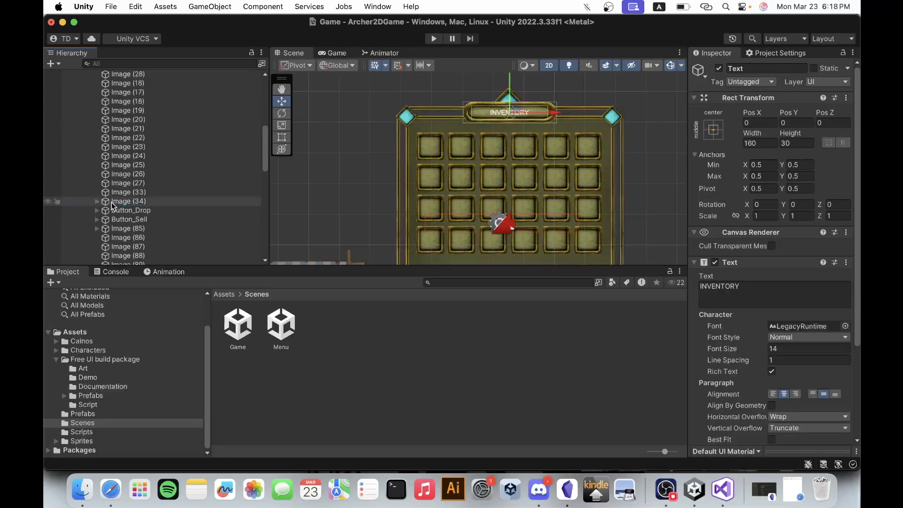
Rename the Inventory's Image (34) object to Header.
click(128, 202)
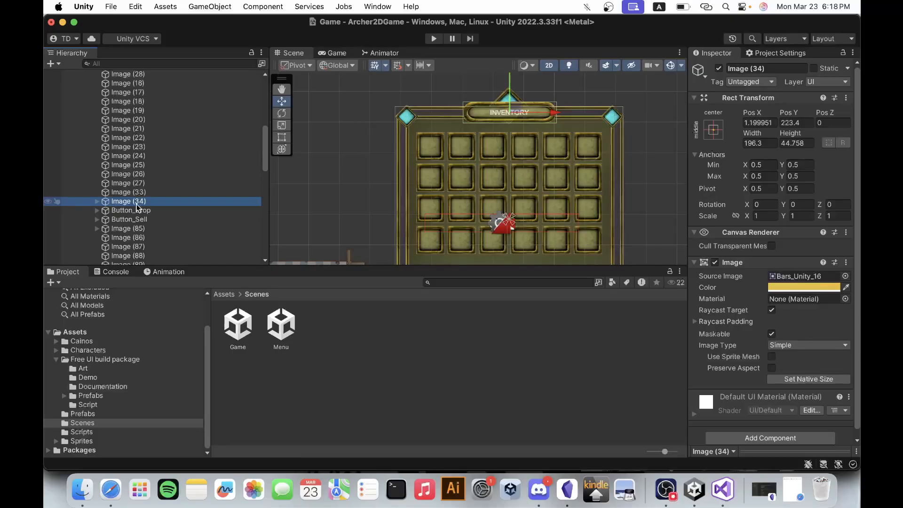
click(134, 205)
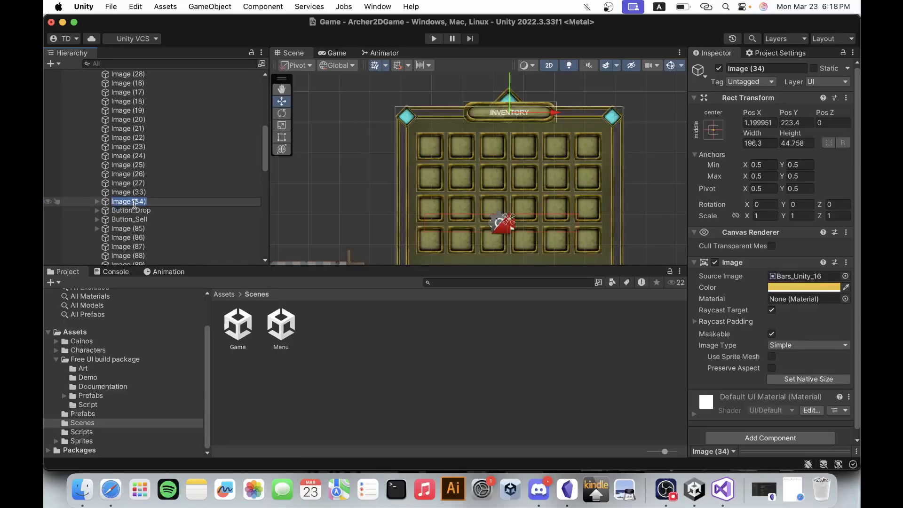
text(Header)
key(Return)
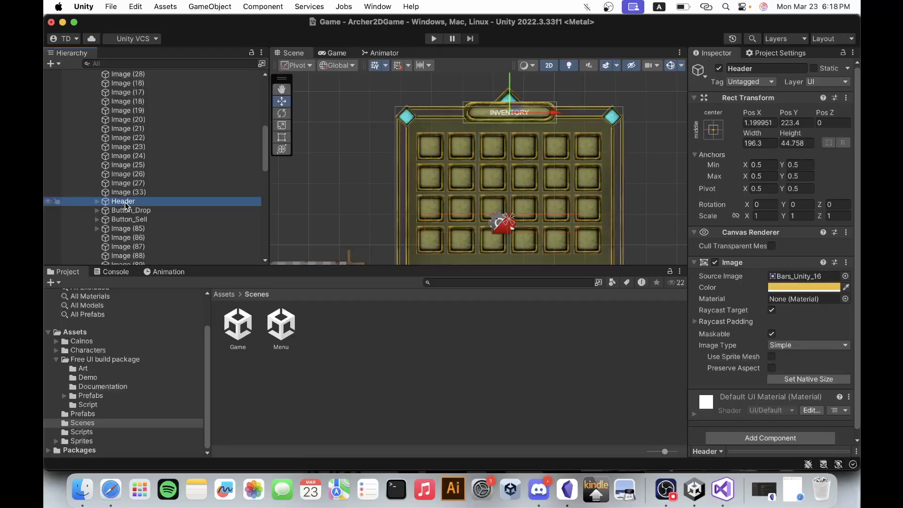
Change the text of the Header's Text child to SHOP.
click(96, 202)
click(123, 210)
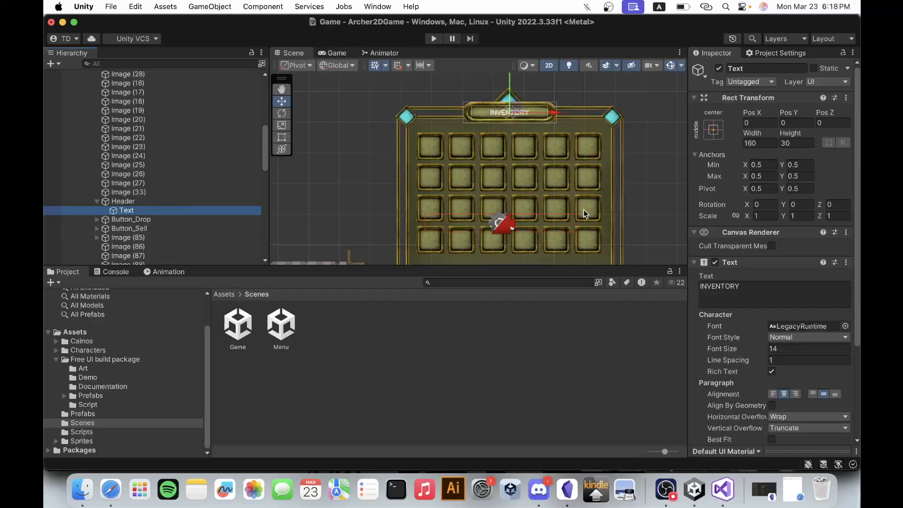
click(761, 289)
text(SHOP)
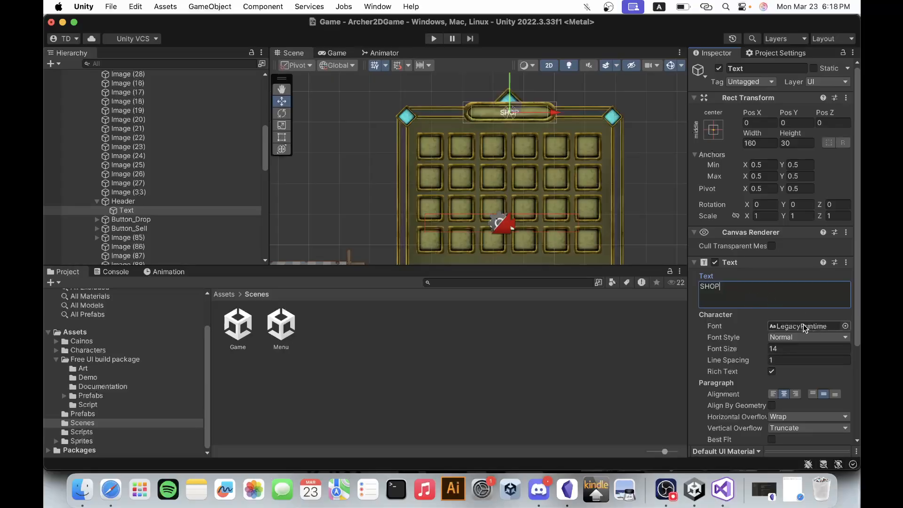
Assign the ThaleahFat font from the Assets folder to the SHOP text and set its font size to 30.
click(123, 333)
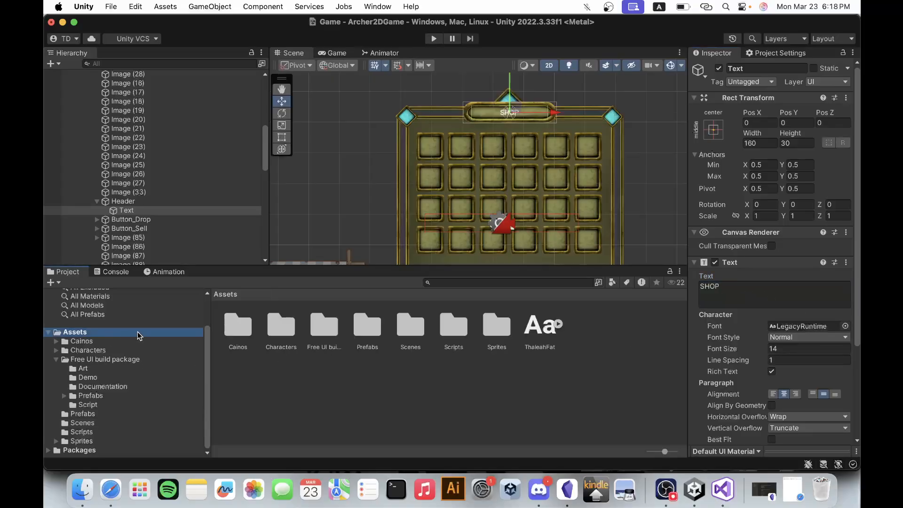
drag(540, 328, 810, 330)
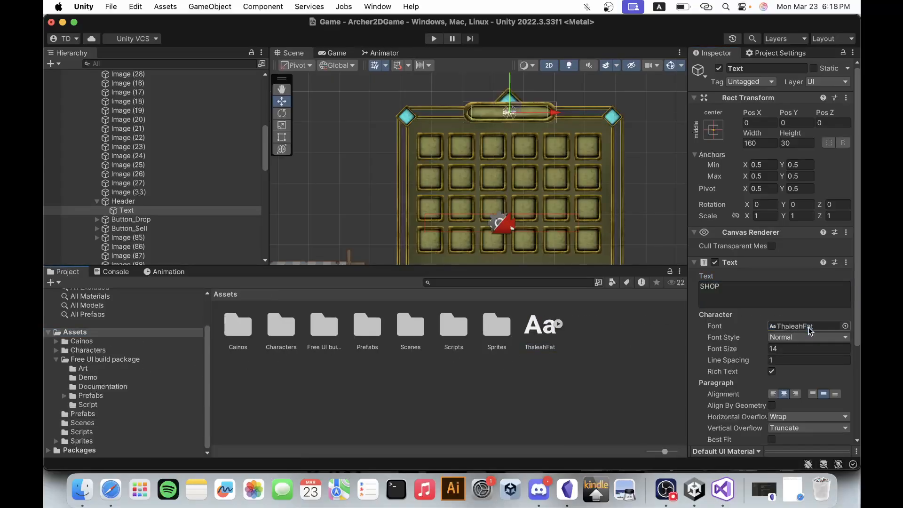
scroll(526, 82, up, 5)
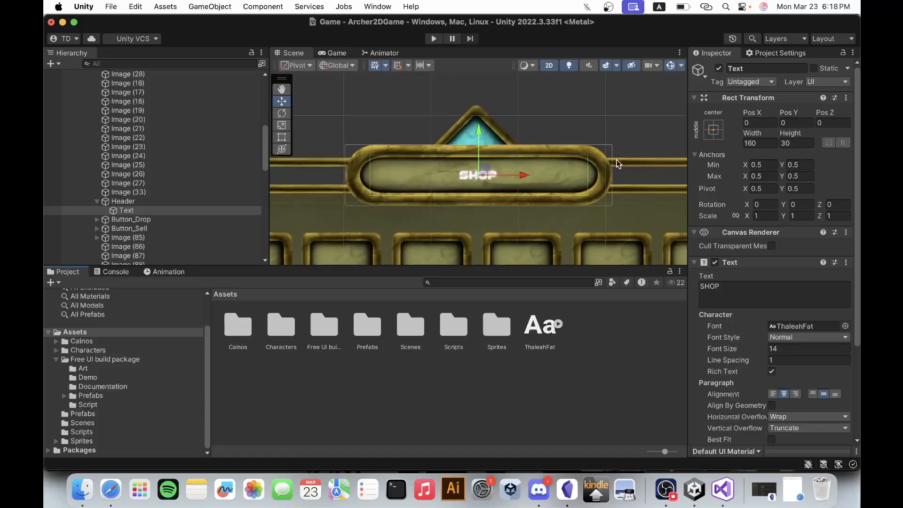
click(783, 348)
text(40)
key(BackSpace)
key(BackSpace)
text(30)
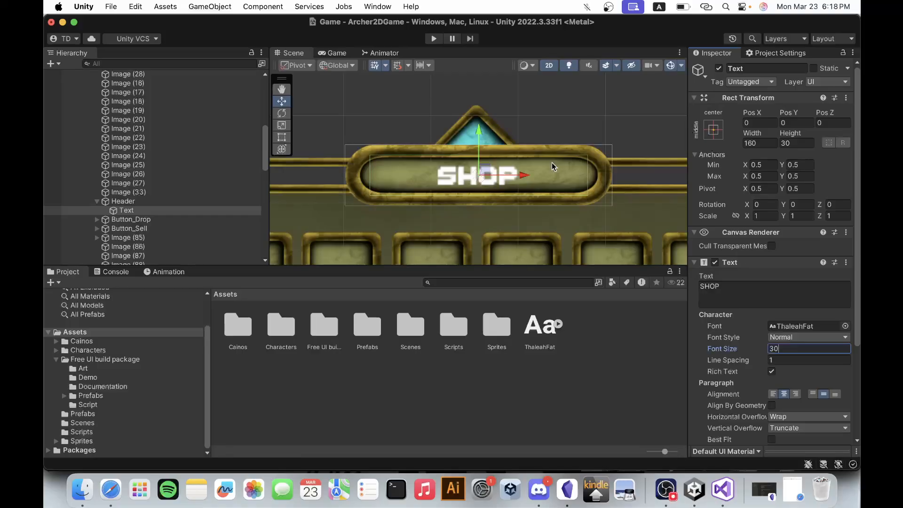
Select the Header object and view the whole shop panel within the Canvas.
click(133, 201)
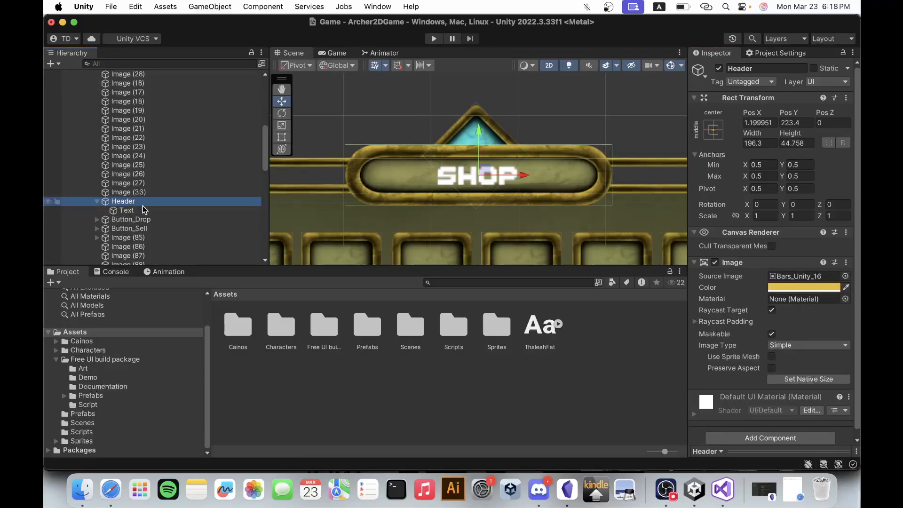
scroll(374, 190, down, 5)
scroll(374, 191, down, 1)
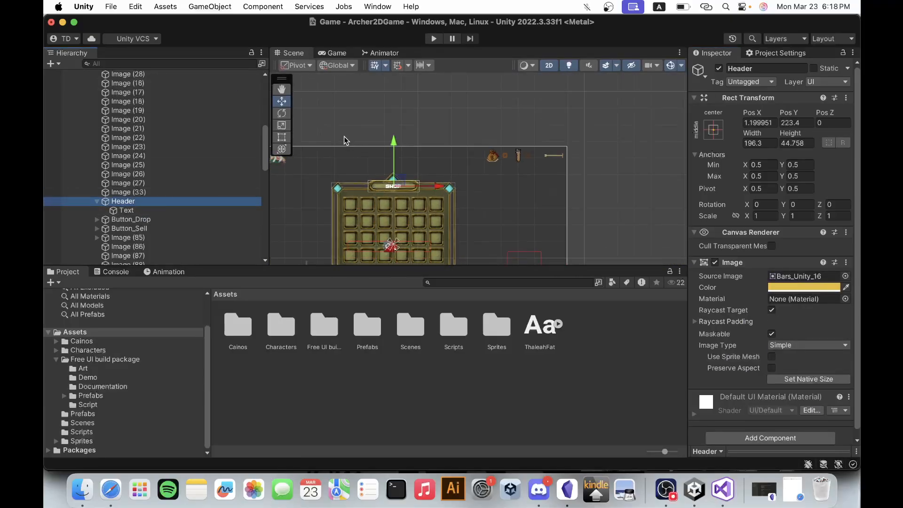
Examine the Button_Drop and Button_Sell objects of the shop panel together with their Text and Image children.
click(98, 202)
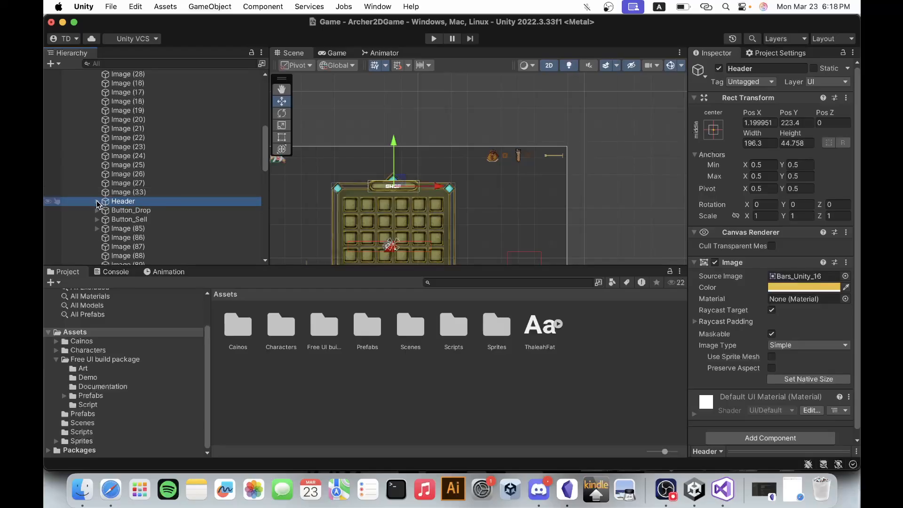
click(130, 211)
scroll(506, 168, down, 2)
scroll(506, 168, down, 2)
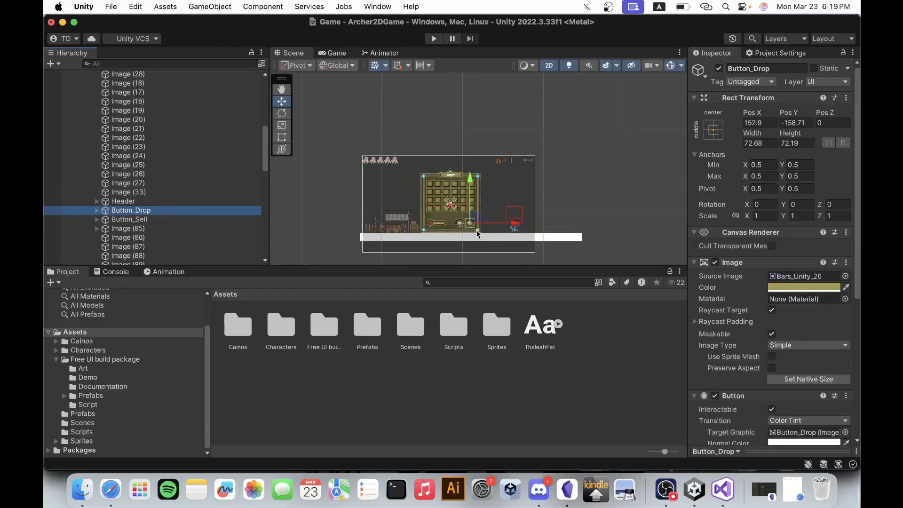
scroll(479, 233, up, 5)
scroll(408, 231, up, 3)
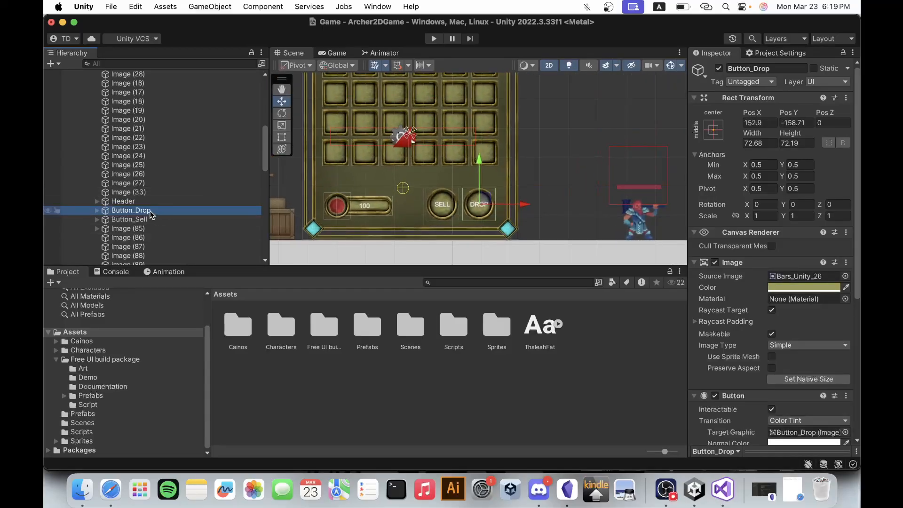
scroll(775, 362, down, 5)
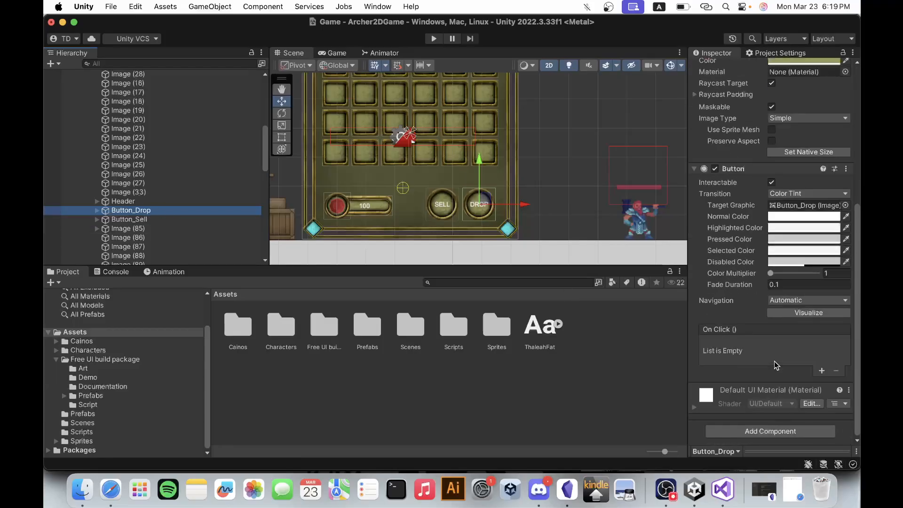
click(97, 210)
click(132, 220)
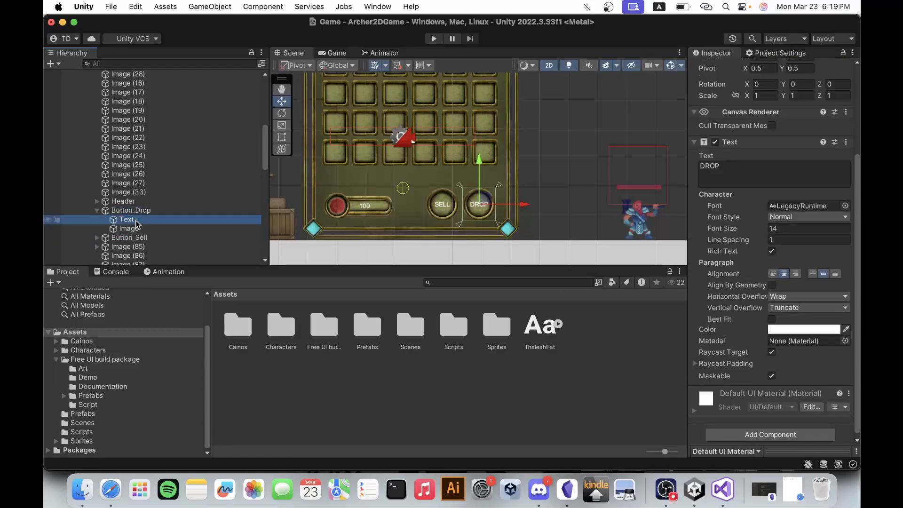
click(137, 229)
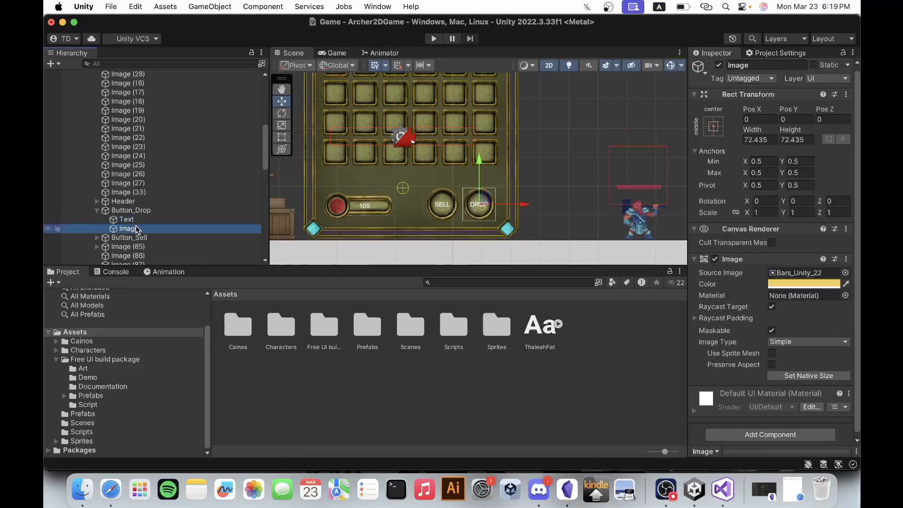
click(127, 211)
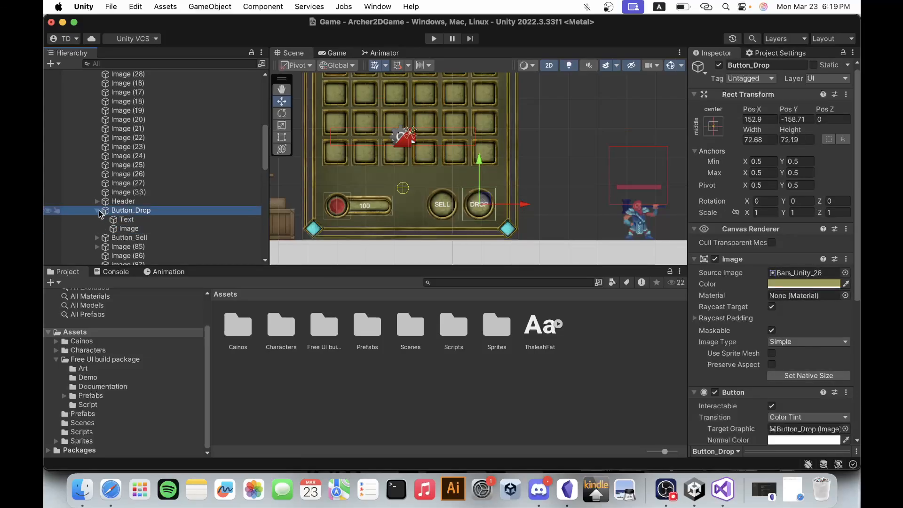
click(98, 210)
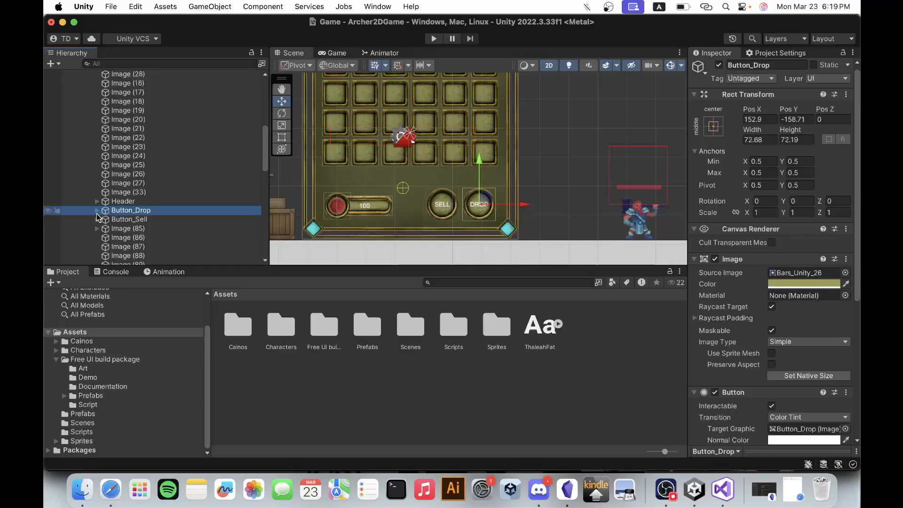
click(97, 220)
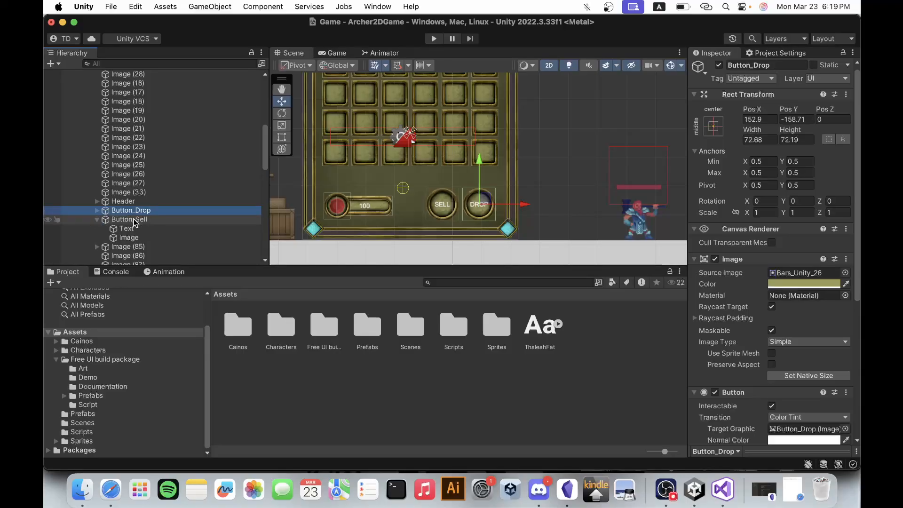
click(98, 221)
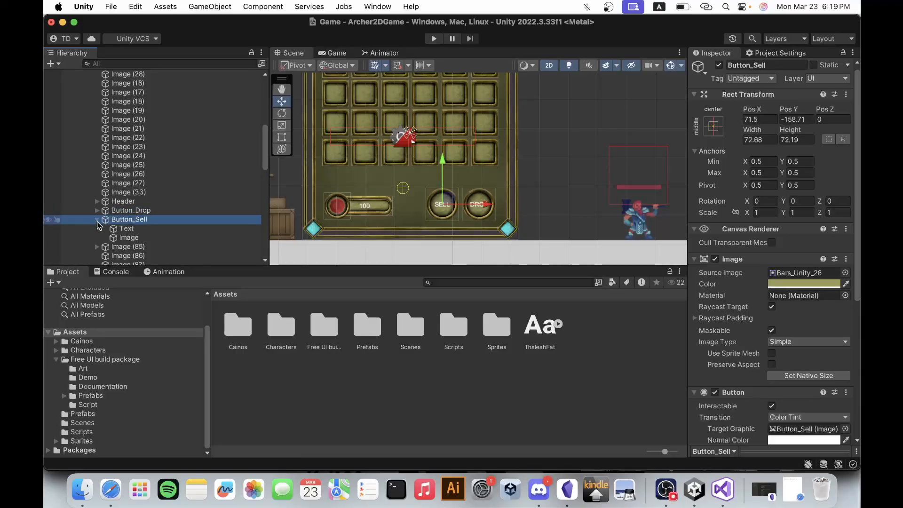
click(97, 220)
Rename the Image (85) object below Button_Sell to Coins.
click(97, 228)
click(97, 229)
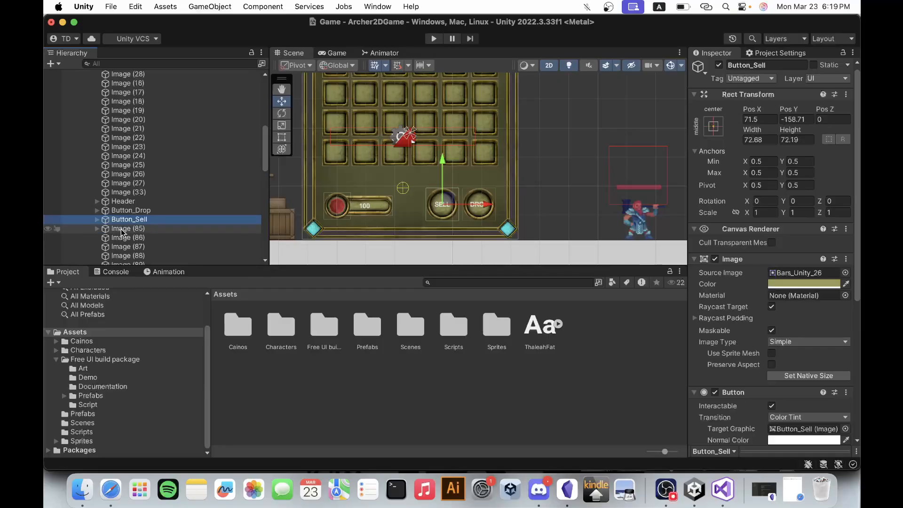
click(122, 229)
click(125, 230)
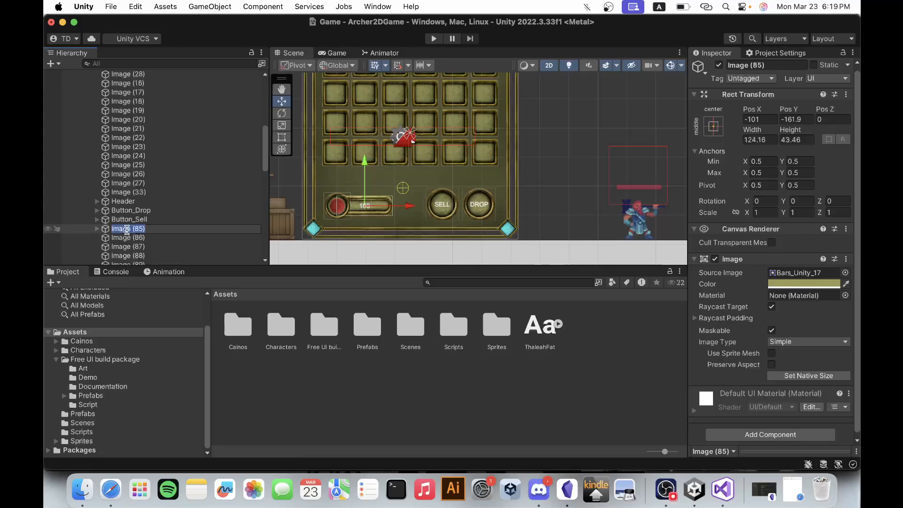
text(Coins)
key(Return)
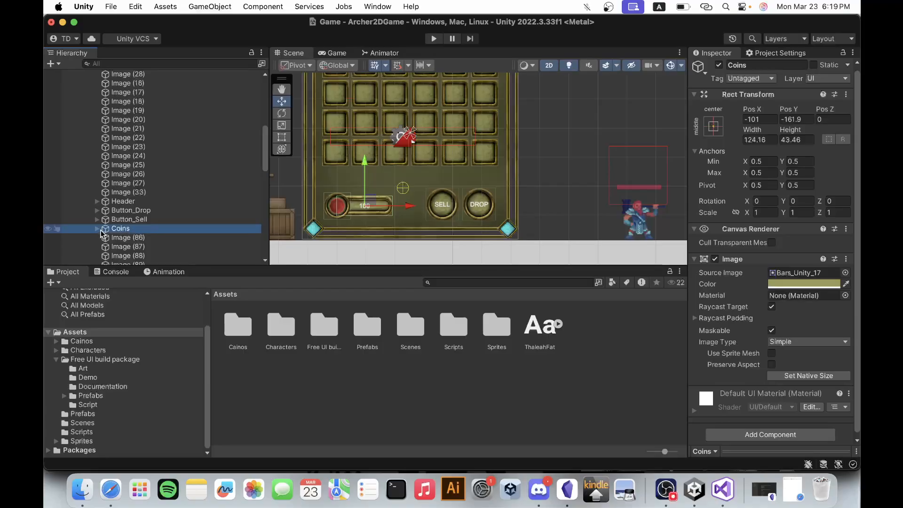
Try the money-bag sprite from the Sprites folder as the source image of the Coins bar, and undo that assignment.
key(Right)
click(127, 238)
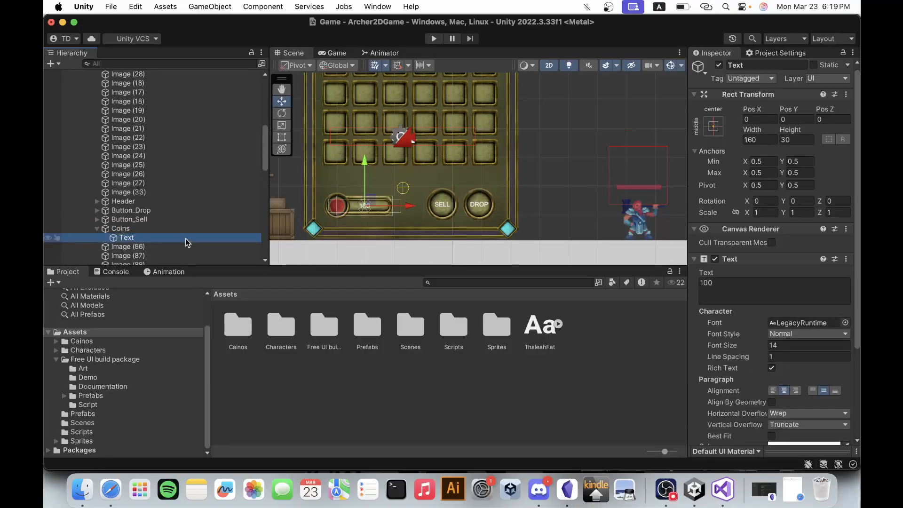
click(181, 229)
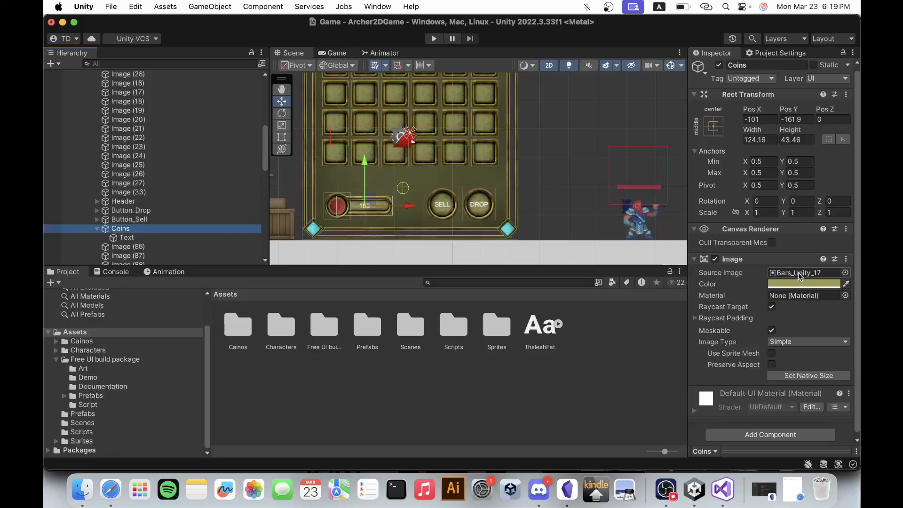
click(56, 359)
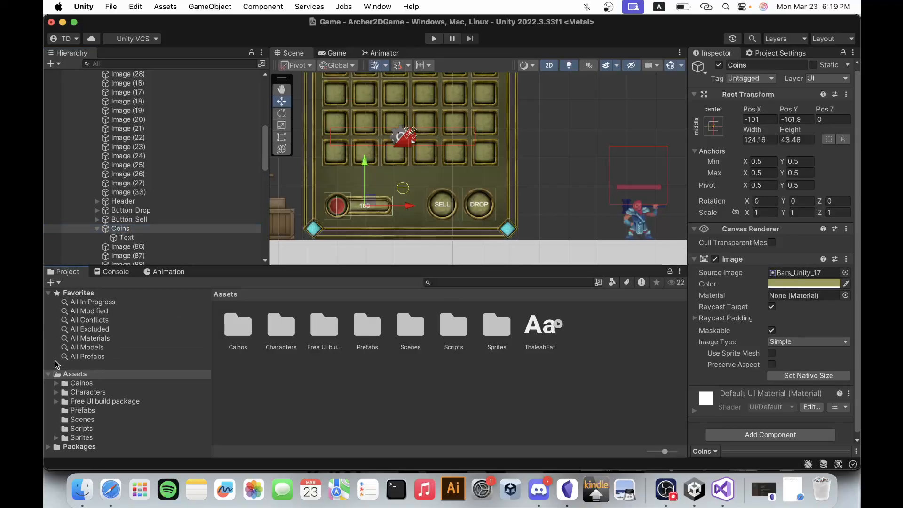
click(82, 438)
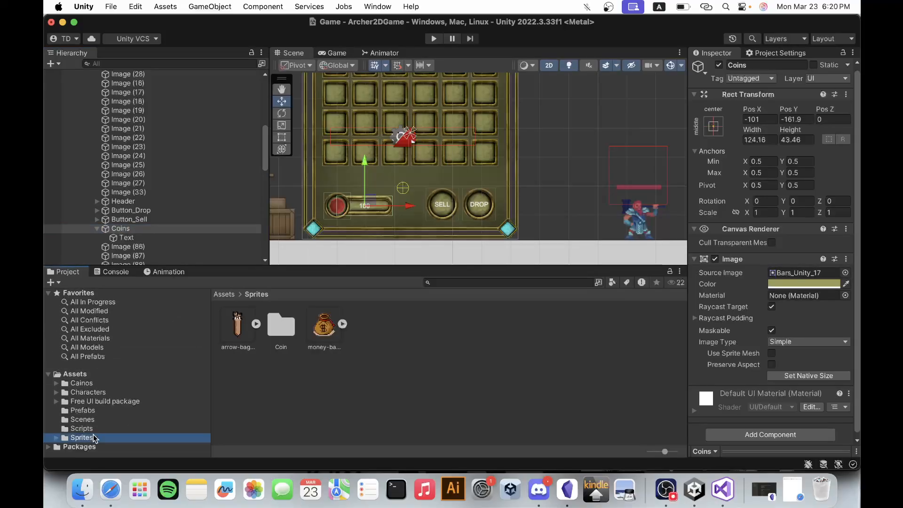
drag(324, 324, 781, 272)
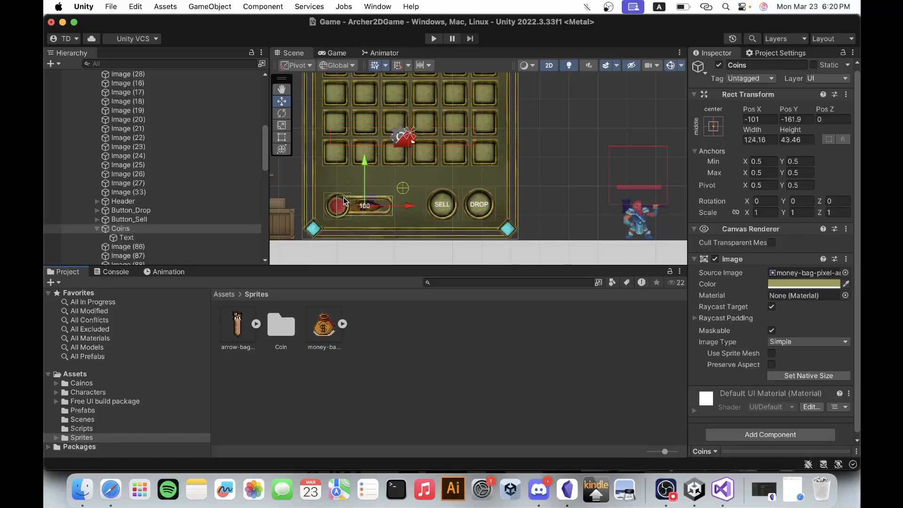
scroll(357, 223, up, 5)
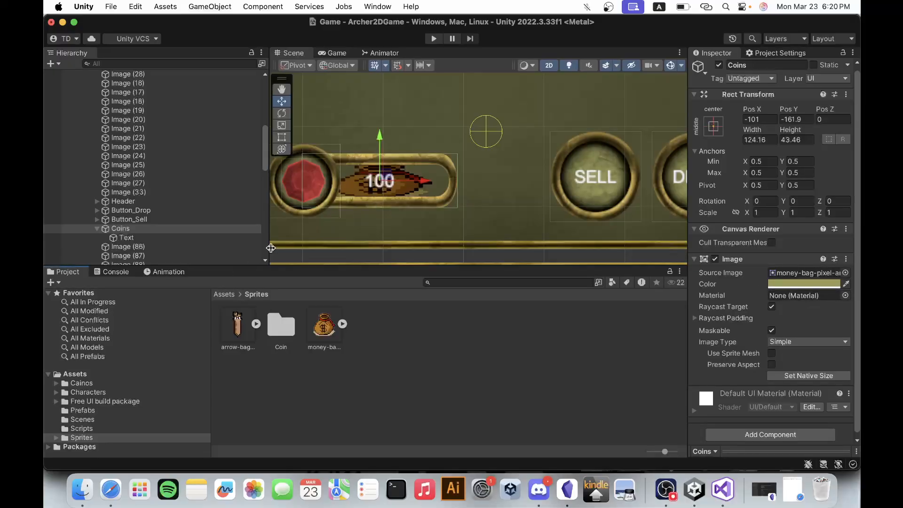
key(super+z)
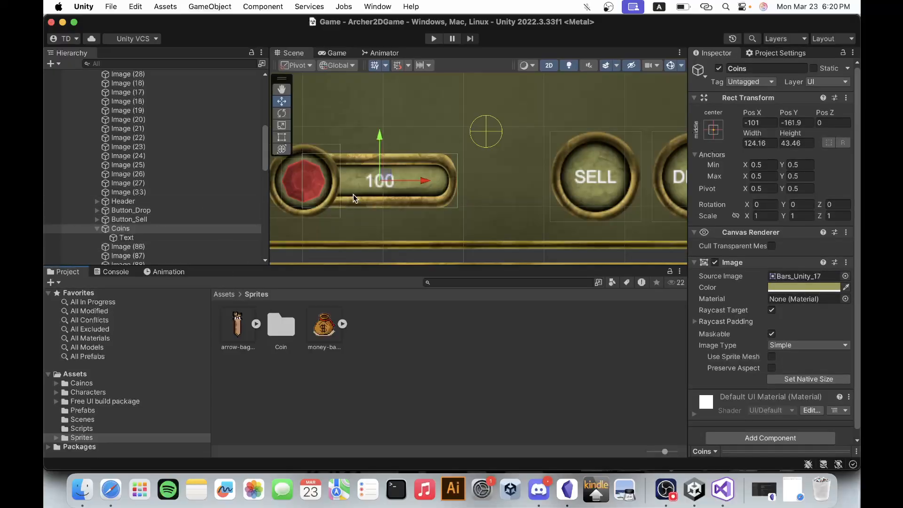
Assign the money-bag sprite as the source image of Image (89), the red gem beside the 100 counter.
click(293, 181)
click(292, 184)
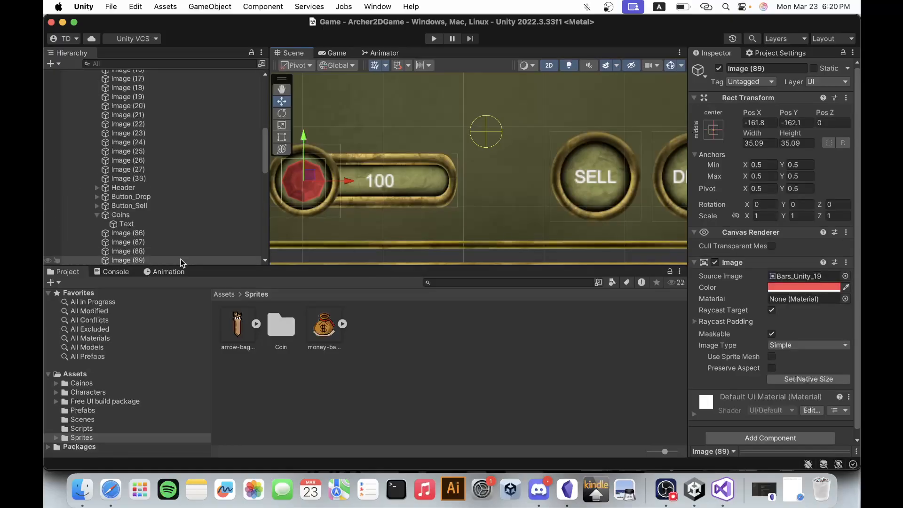
scroll(143, 239, down, 2)
click(138, 209)
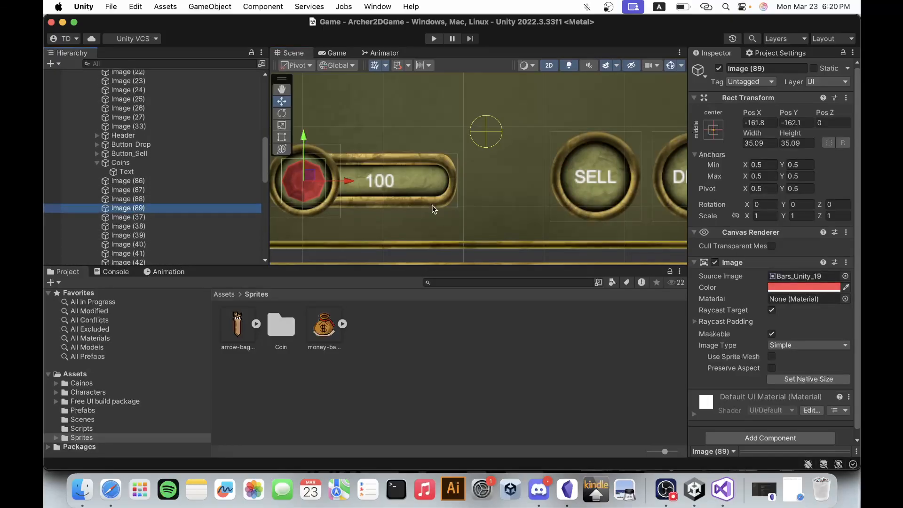
drag(324, 325, 784, 276)
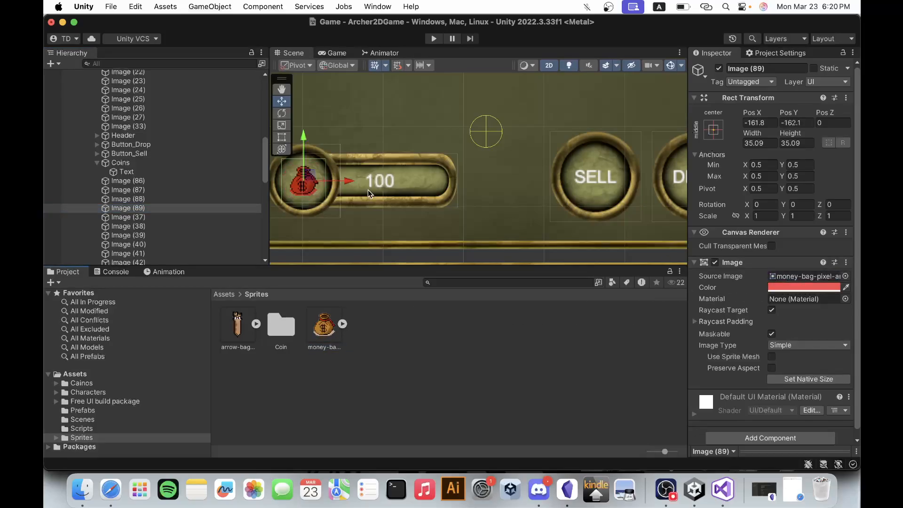
Set the image color of the money-bag icon, Image (89), to white.
click(829, 290)
drag(811, 291, 757, 255)
click(737, 194)
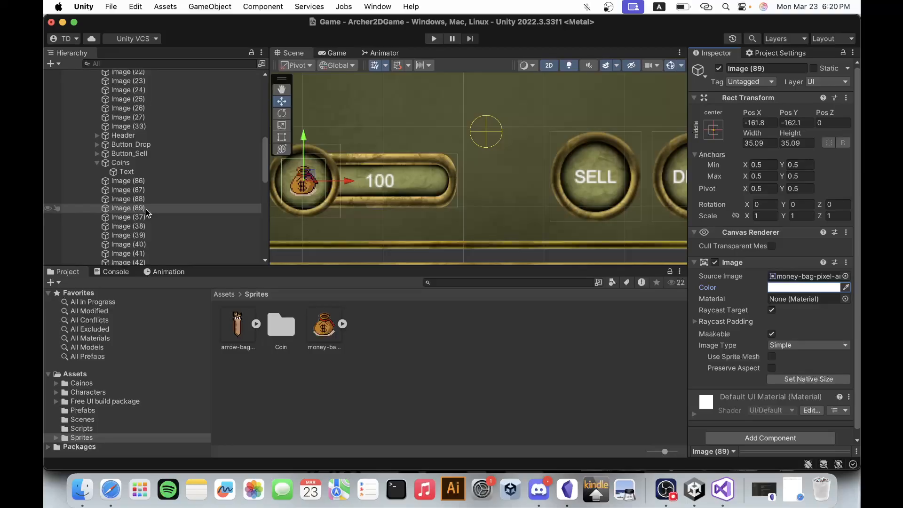
Rename the money-bag icon object Image (89) to Coins.
scroll(134, 233, down, 5)
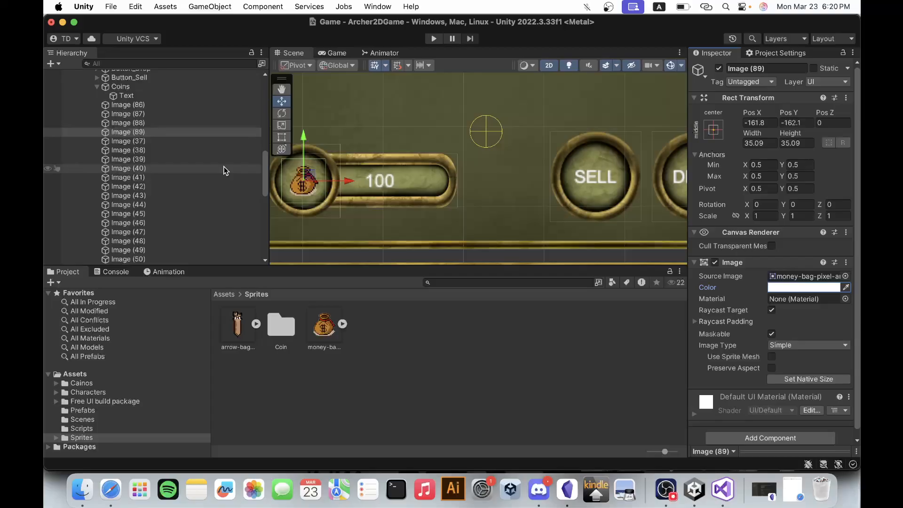
scroll(220, 162, up, 2)
scroll(216, 164, up, 1)
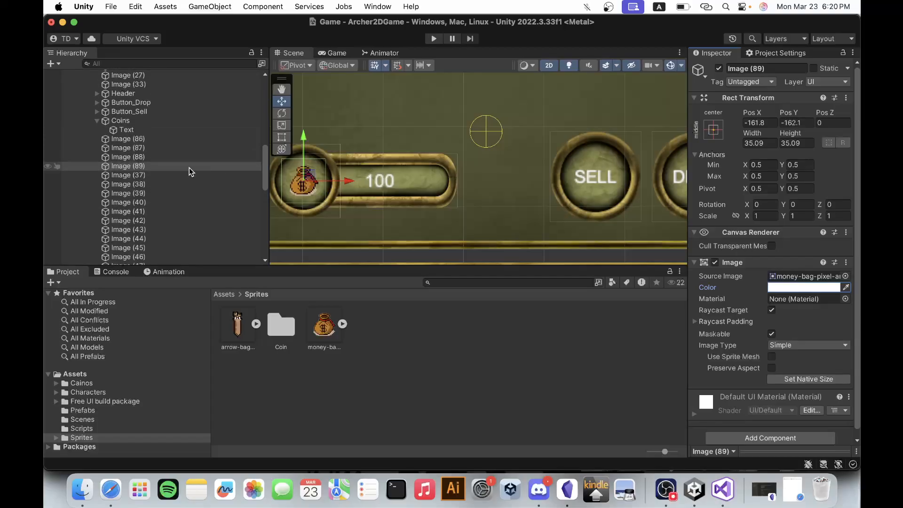
click(148, 169)
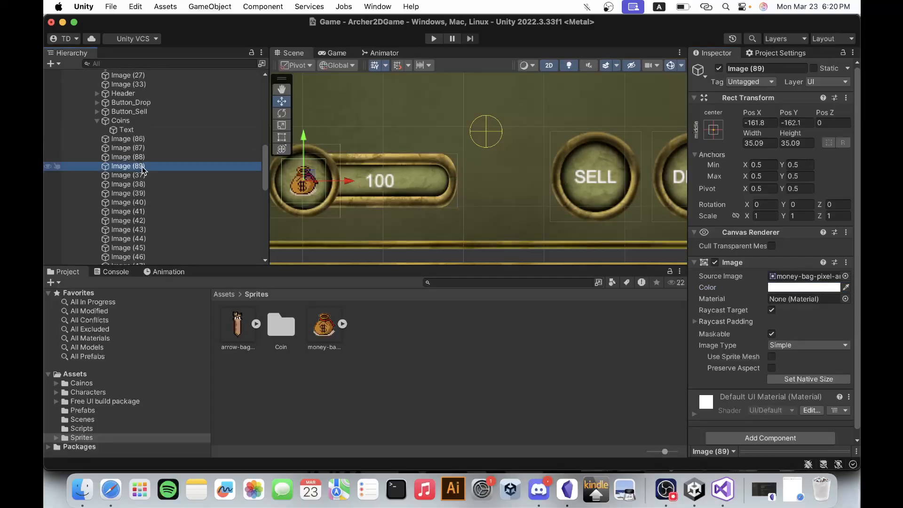
click(142, 168)
text(c)
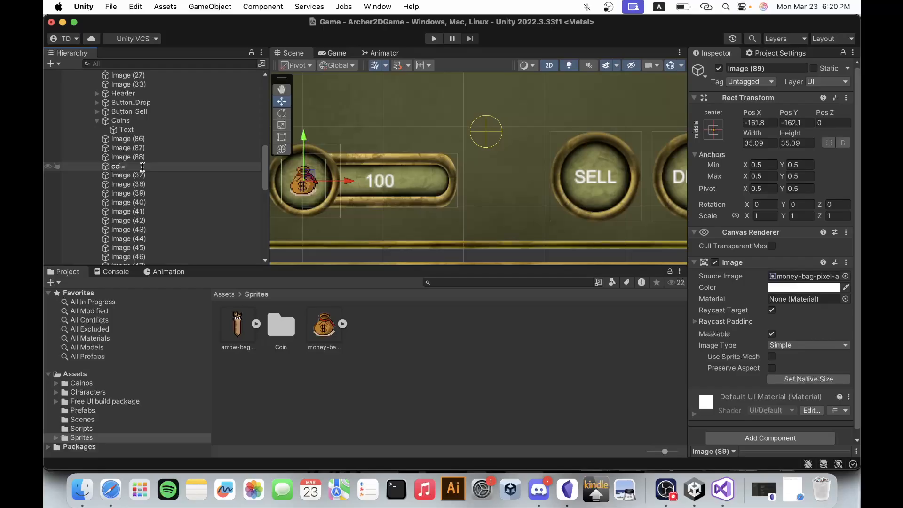
text(oins)
key(Return)
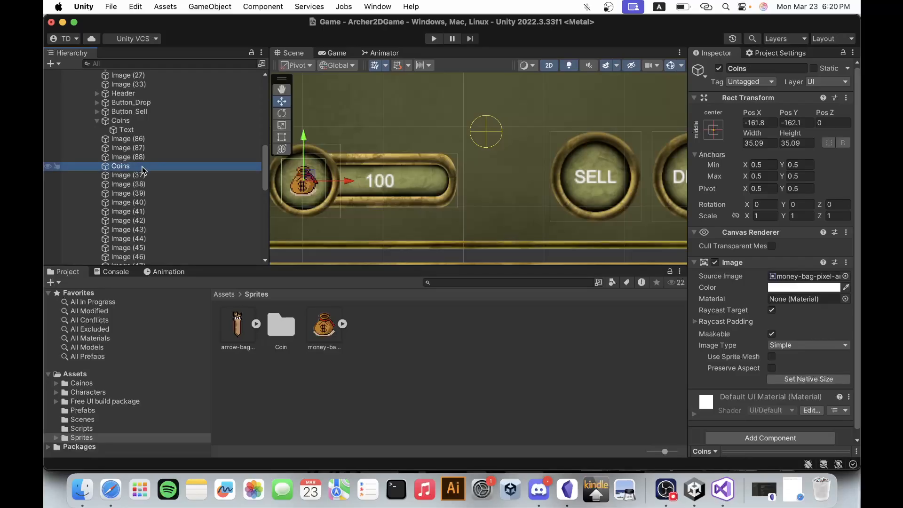
Rename the counter bar object holding the 100 text to Image and collapse it in the hierarchy.
click(132, 120)
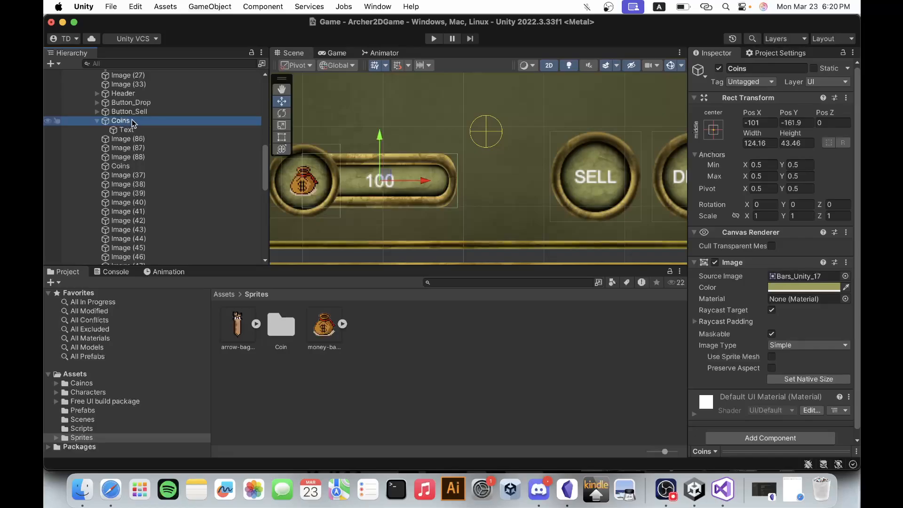
click(132, 121)
text(Image)
key(Return)
click(97, 121)
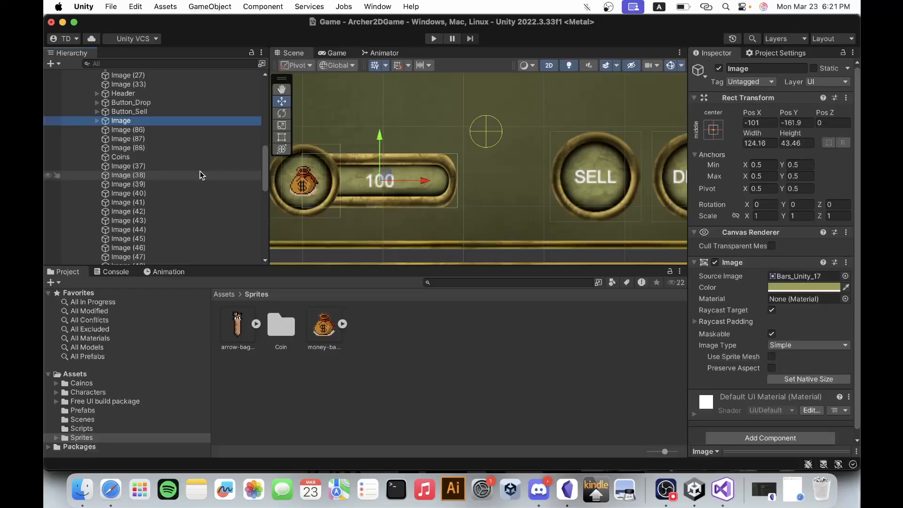
Rename the Inventory object under ShopPanel to Shop.
scroll(180, 136, up, 5)
scroll(155, 127, up, 10)
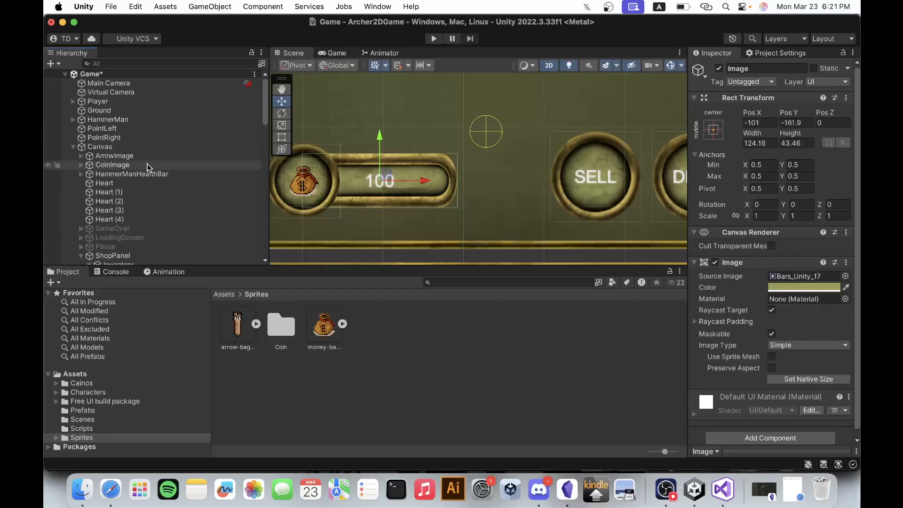
scroll(143, 191, down, 5)
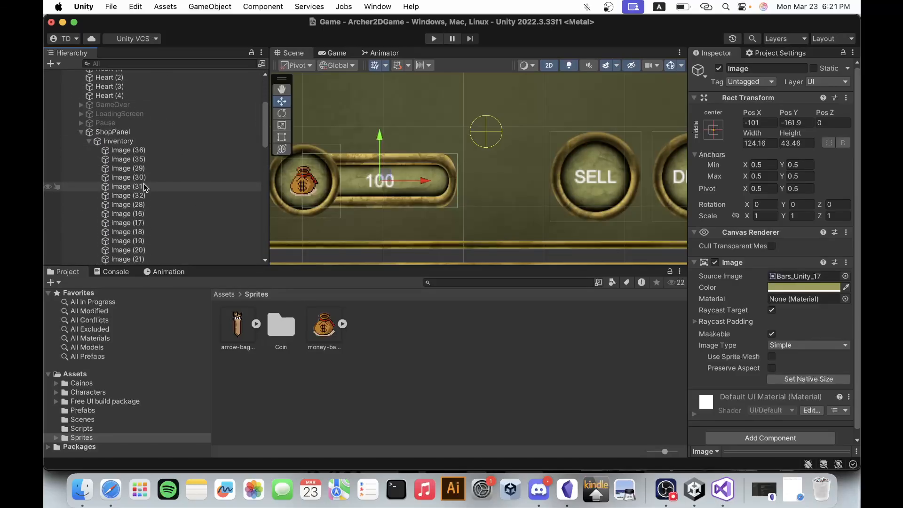
click(124, 141)
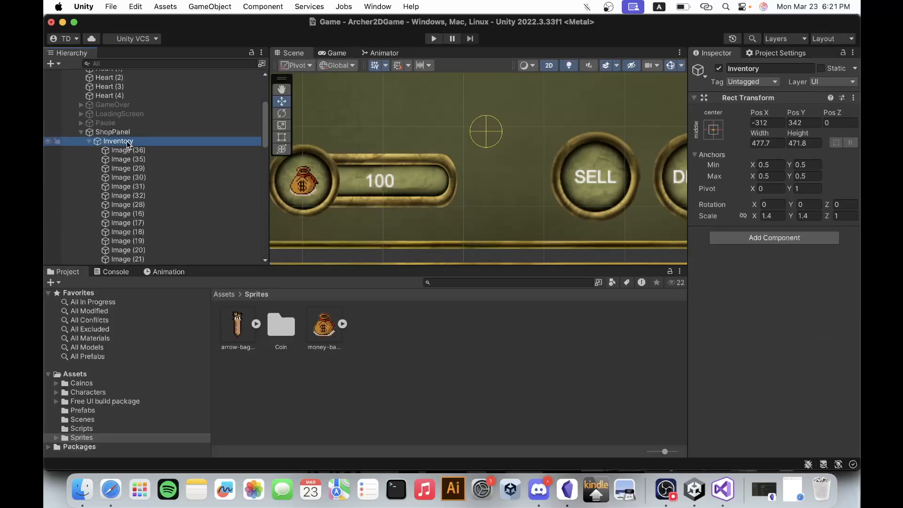
click(126, 141)
text(Shop)
key(Return)
Create an empty child object under Shop and name it Images.
right_click(120, 140)
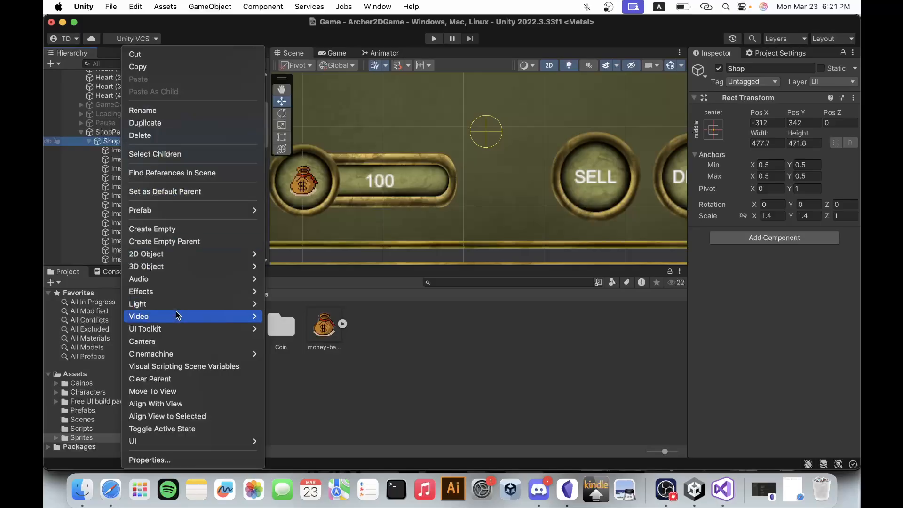
click(174, 230)
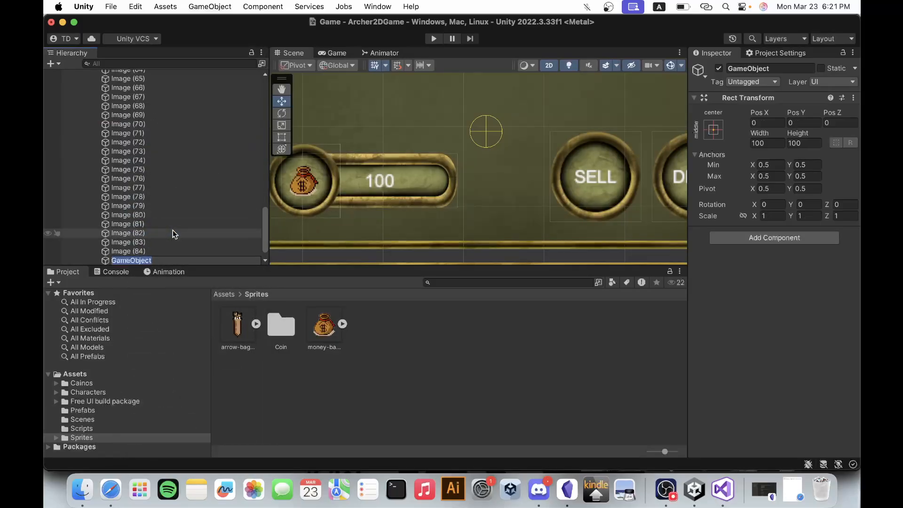
text(Images)
key(Return)
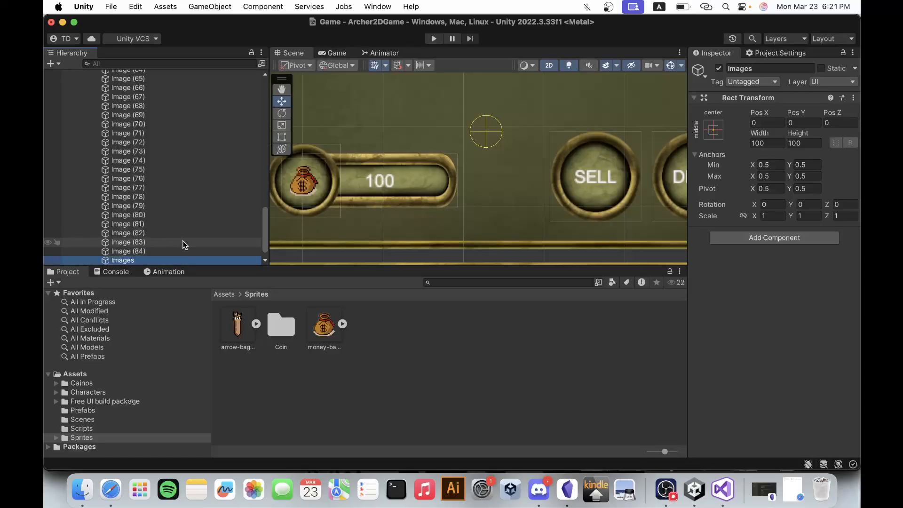
Move the objects Image (37) through Image (84) into the Images object as its children.
click(165, 251)
scroll(174, 206, up, 5)
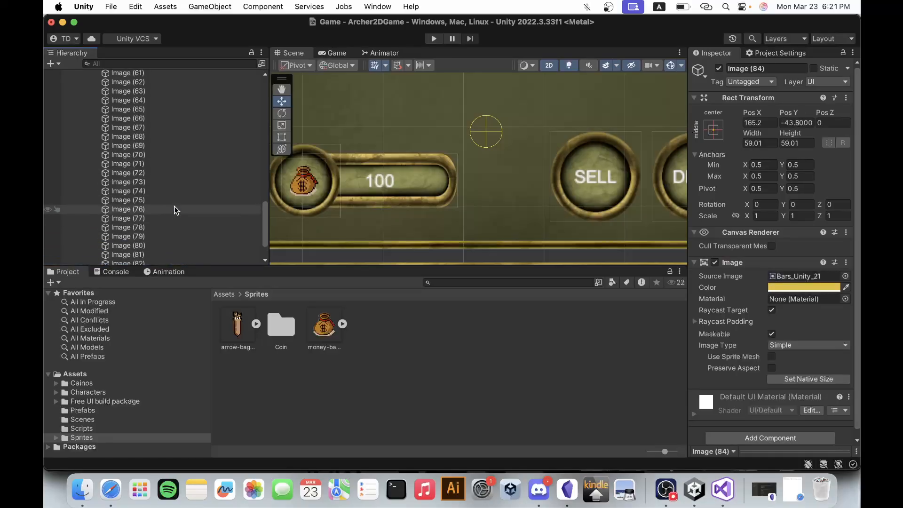
scroll(174, 206, up, 6)
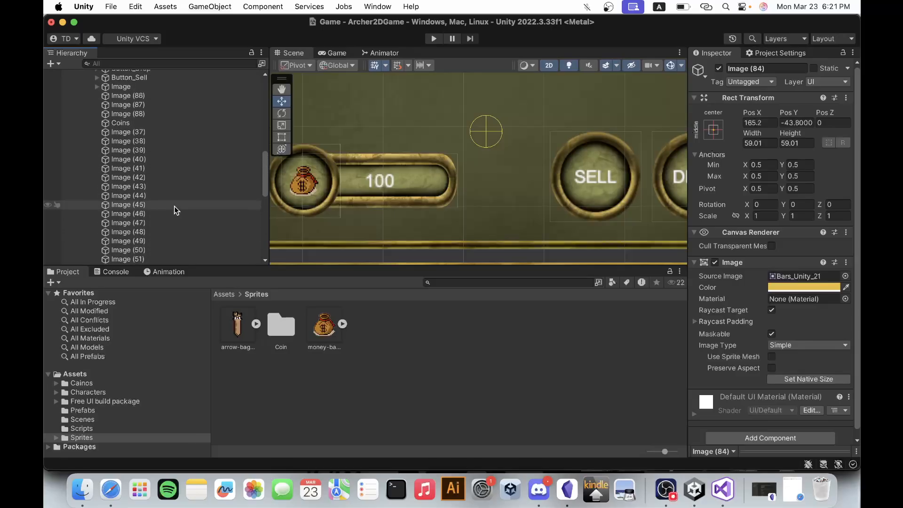
shift+click(144, 134)
scroll(160, 190, down, 10)
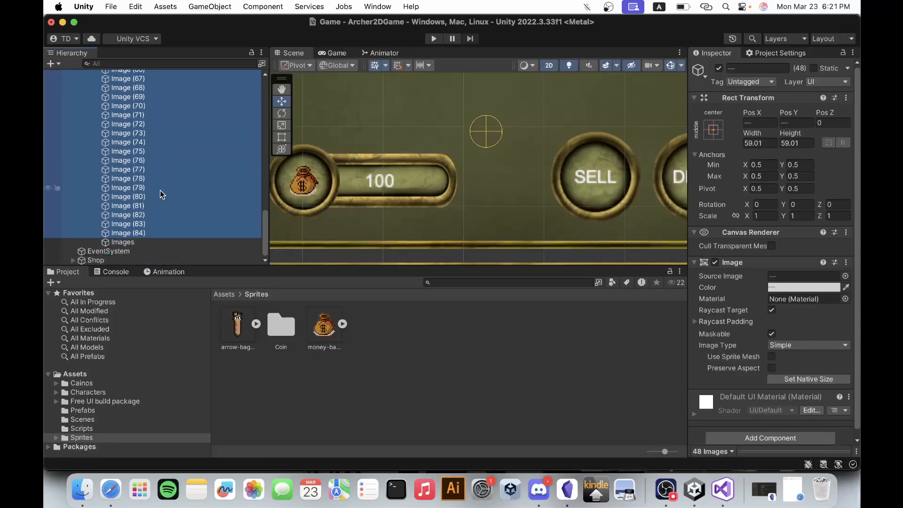
drag(160, 190, 132, 243)
Move Image (86), Image (87) and Image (88) into the Images object and collapse it in the hierarchy.
click(147, 215)
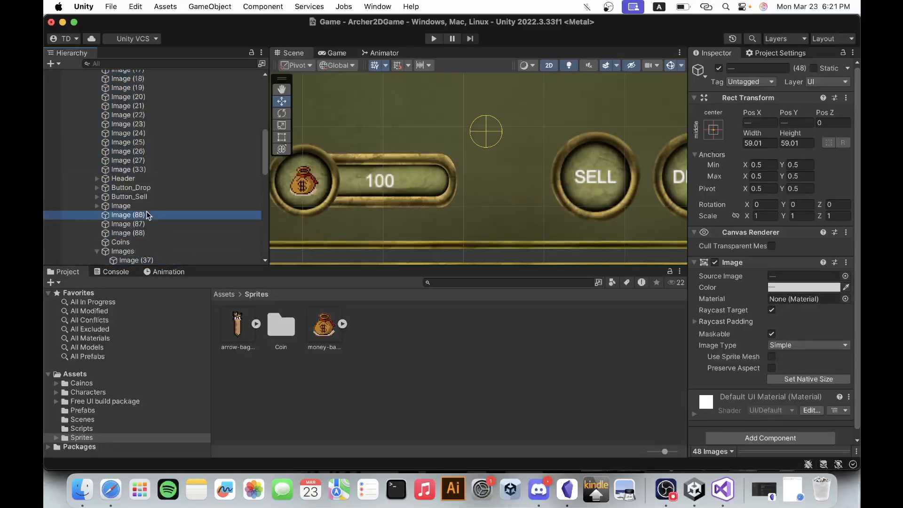
shift+click(146, 233)
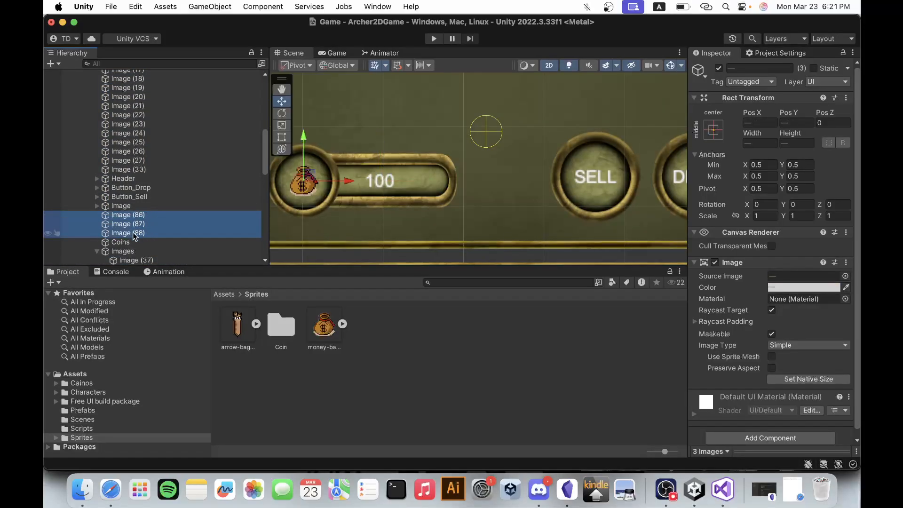
drag(132, 232, 128, 252)
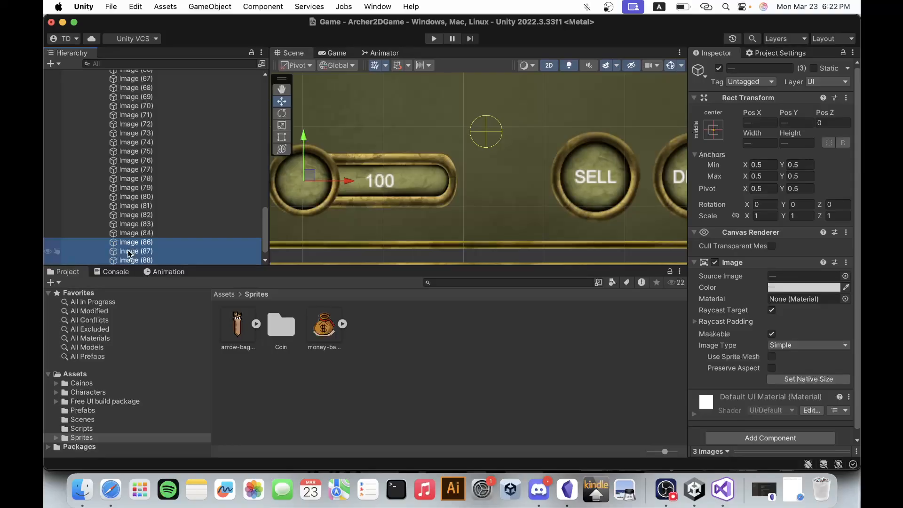
scroll(141, 215, down, 2)
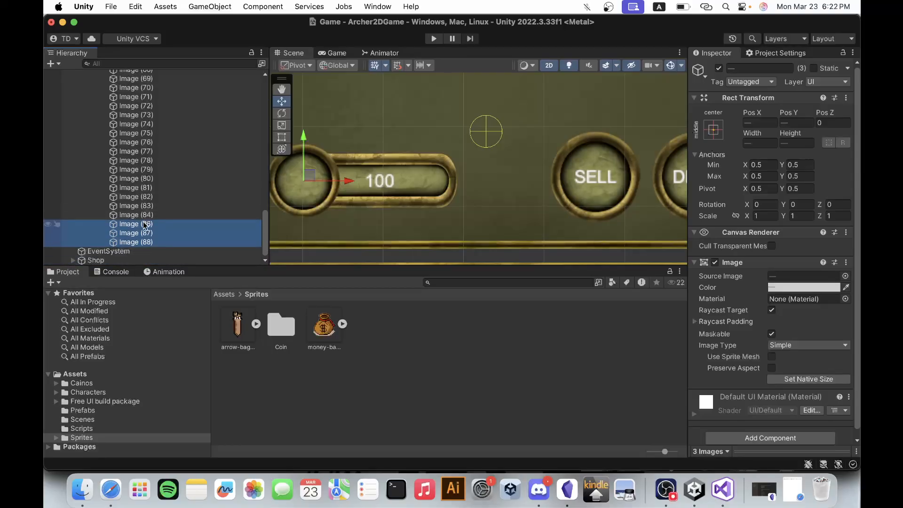
scroll(142, 219, up, 10)
scroll(143, 225, up, 2)
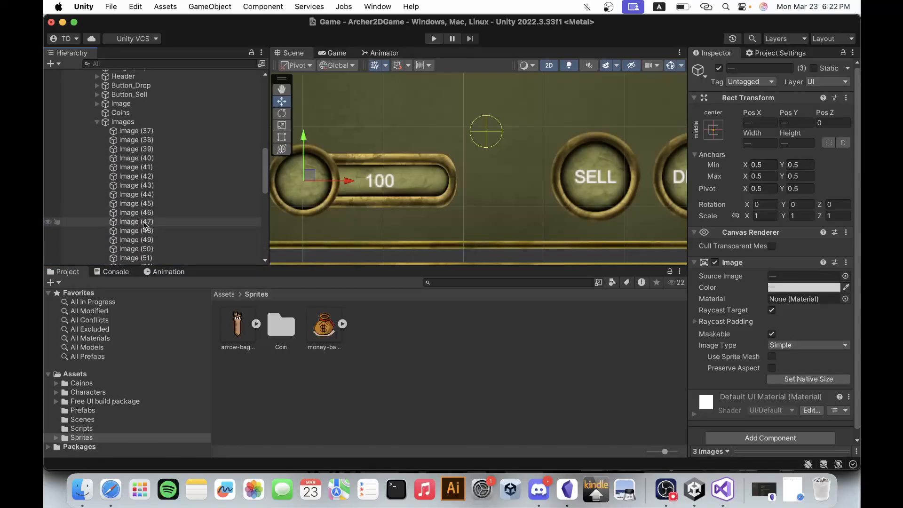
click(97, 125)
Move the remaining numbered images under Shop, from Image (36) to Image (33), into the Images object and collapse it.
scroll(131, 200, up, 1)
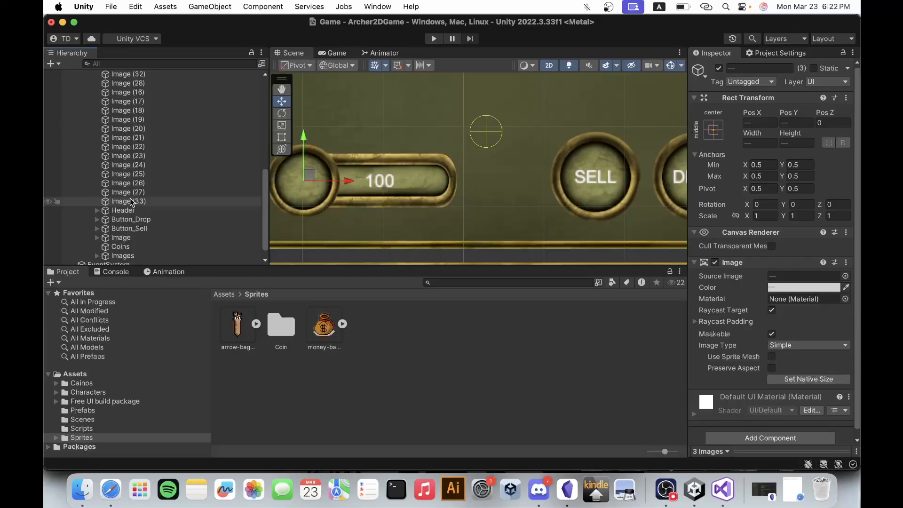
scroll(149, 207, down, 1)
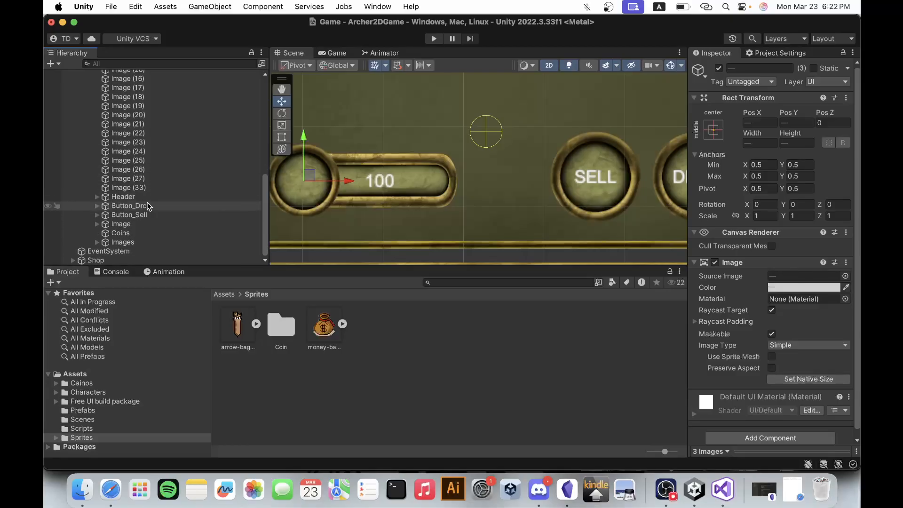
scroll(147, 207, up, 3)
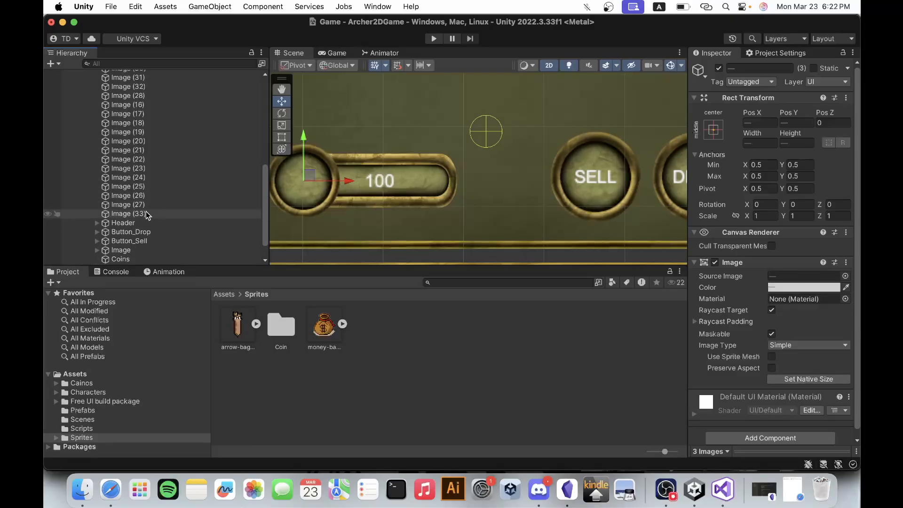
click(145, 214)
scroll(145, 216, up, 5)
shift+click(143, 177)
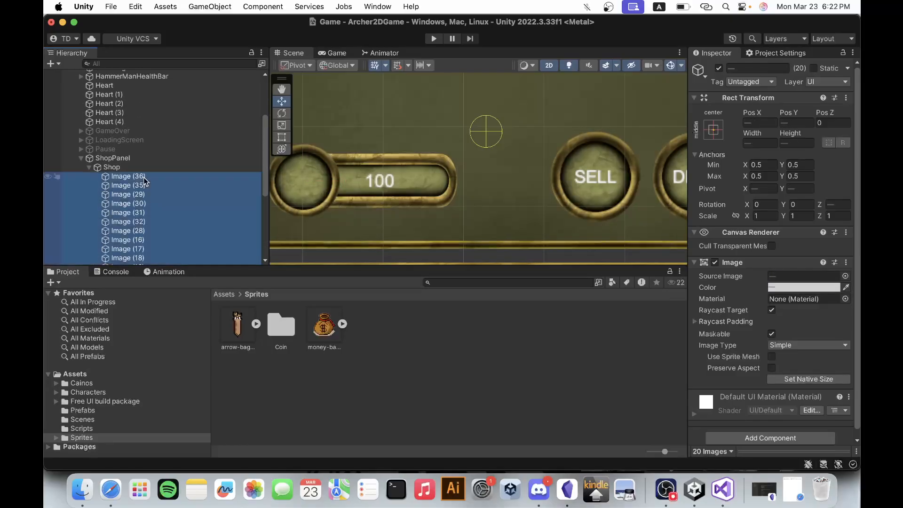
scroll(143, 177, down, 8)
drag(143, 177, 127, 241)
scroll(157, 167, up, 10)
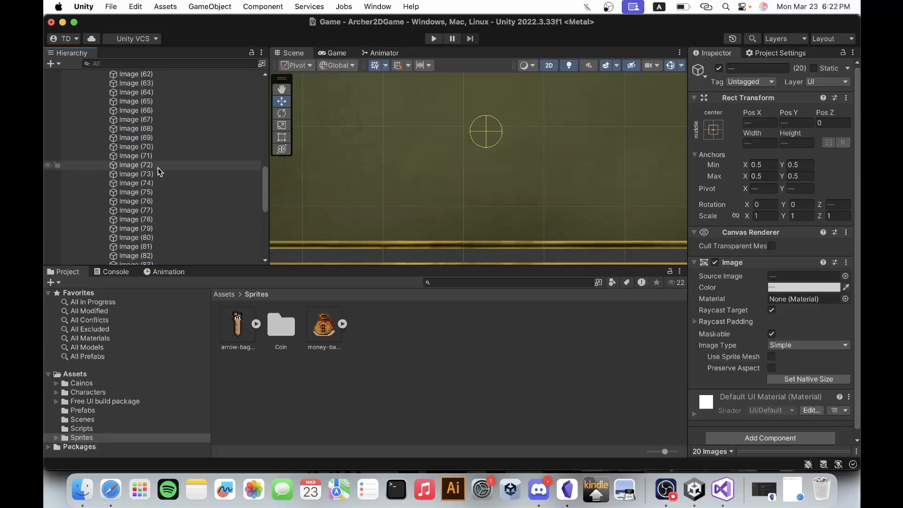
scroll(157, 167, down, 5)
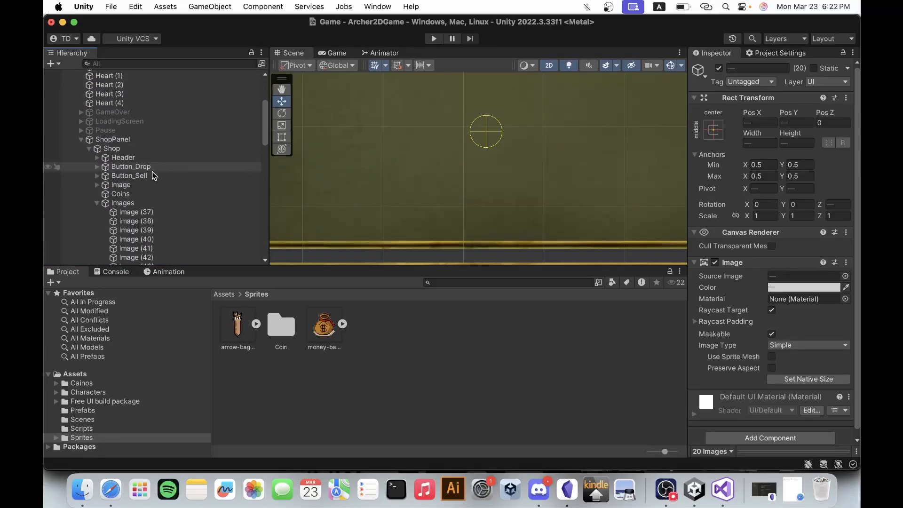
click(97, 206)
Examine Shop's child objects, including Images, Header, both buttons and the Image counter bar with its text, against the panel in the scene.
scroll(455, 218, down, 10)
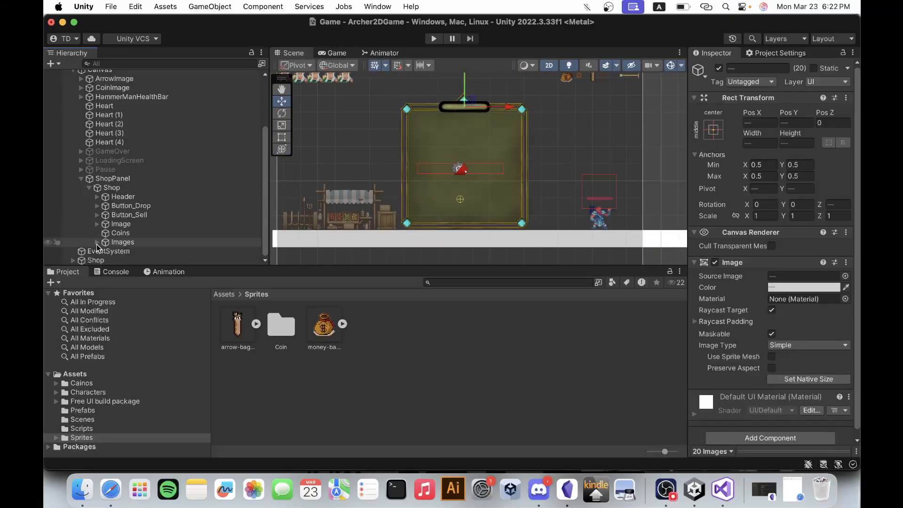
click(123, 243)
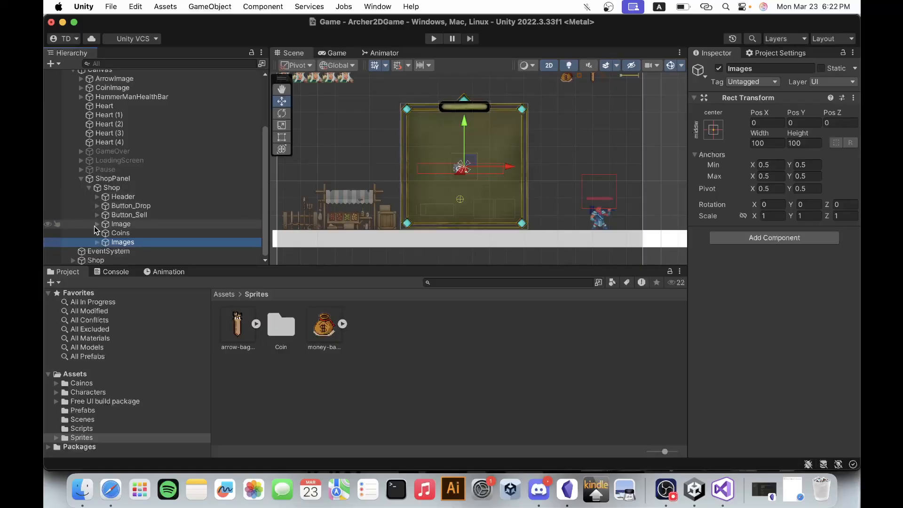
click(119, 198)
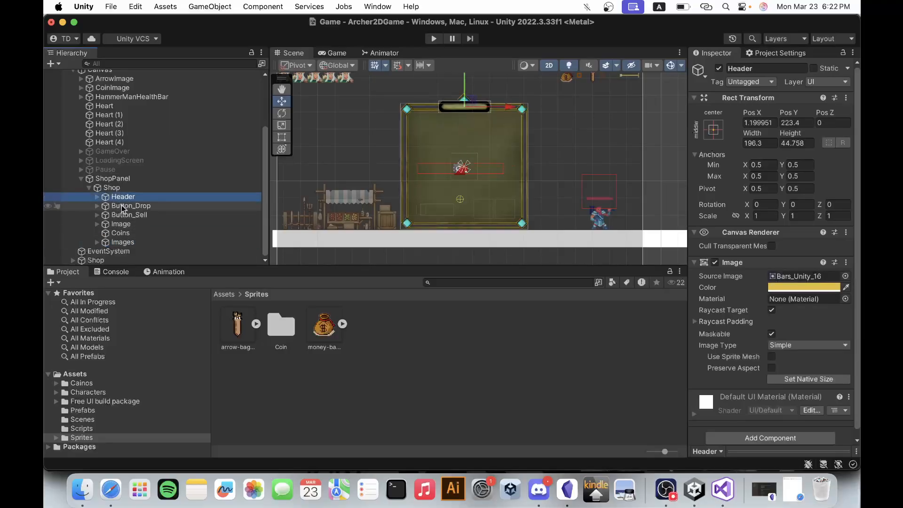
click(121, 206)
click(134, 216)
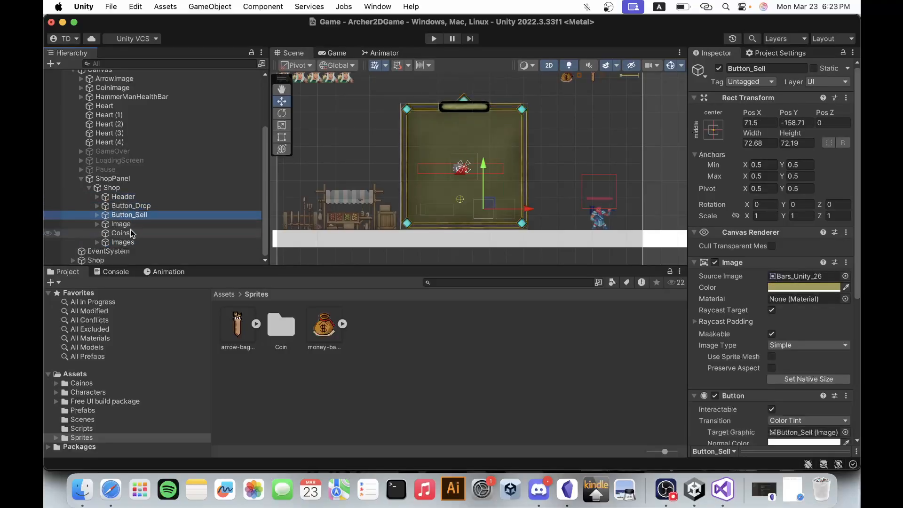
click(131, 224)
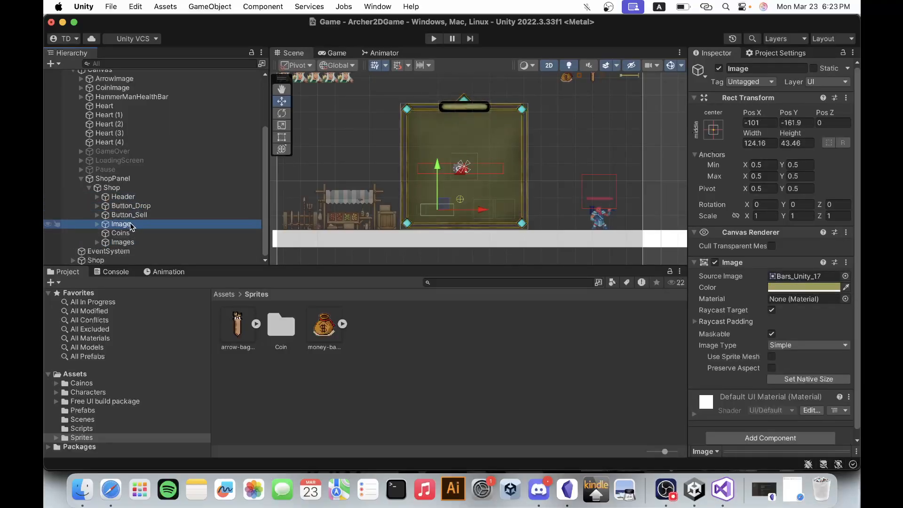
scroll(481, 224, up, 5)
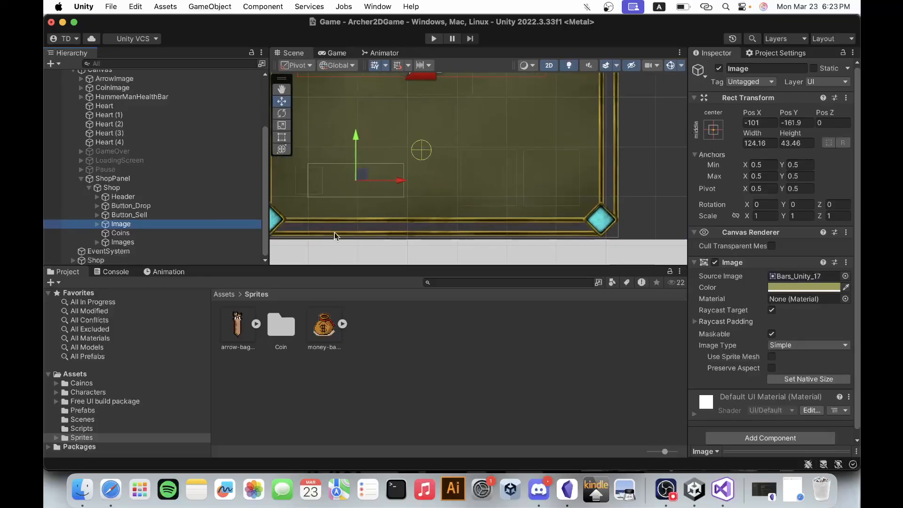
click(94, 225)
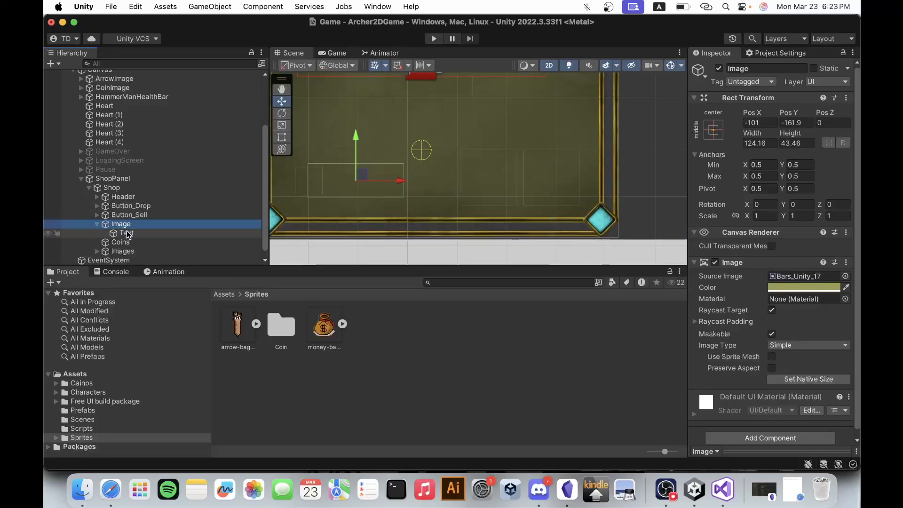
click(128, 234)
click(130, 227)
click(125, 233)
click(97, 224)
click(120, 225)
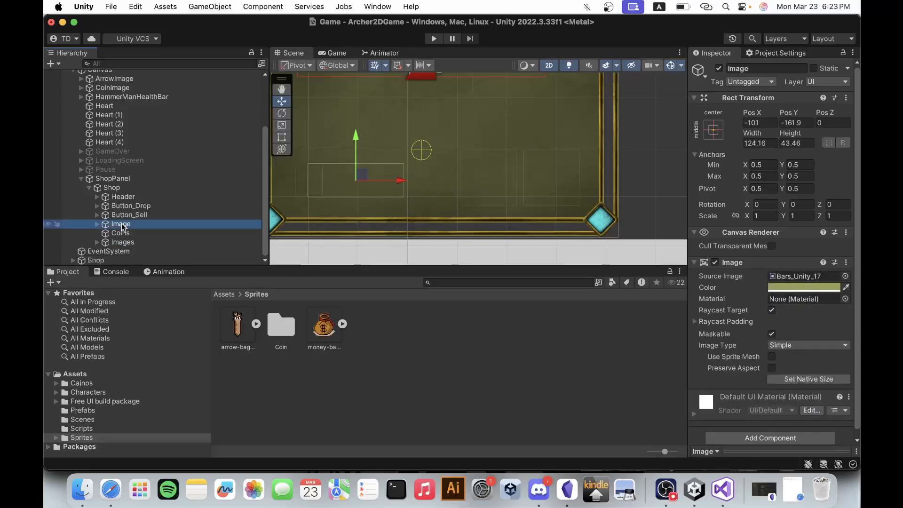
Reorder the Images object to be the first child of Shop, above Header, and check the panel in the scene.
click(129, 242)
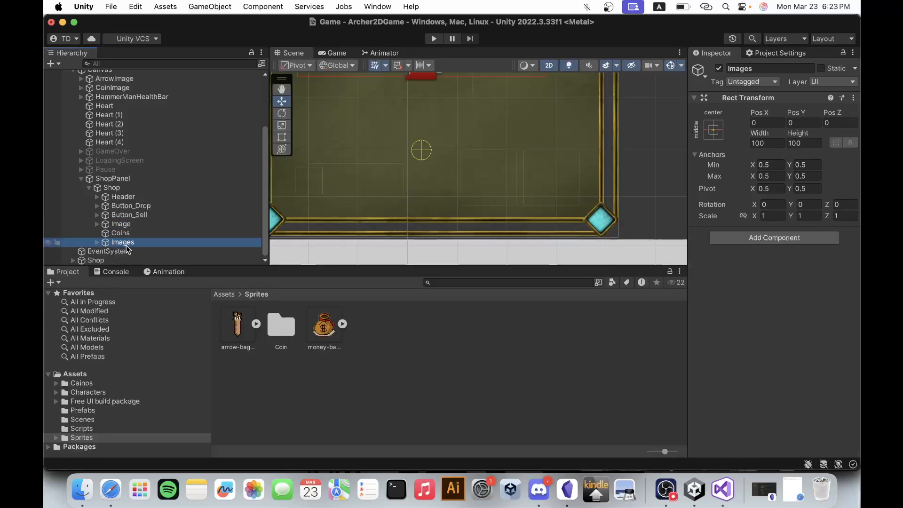
drag(124, 243, 121, 193)
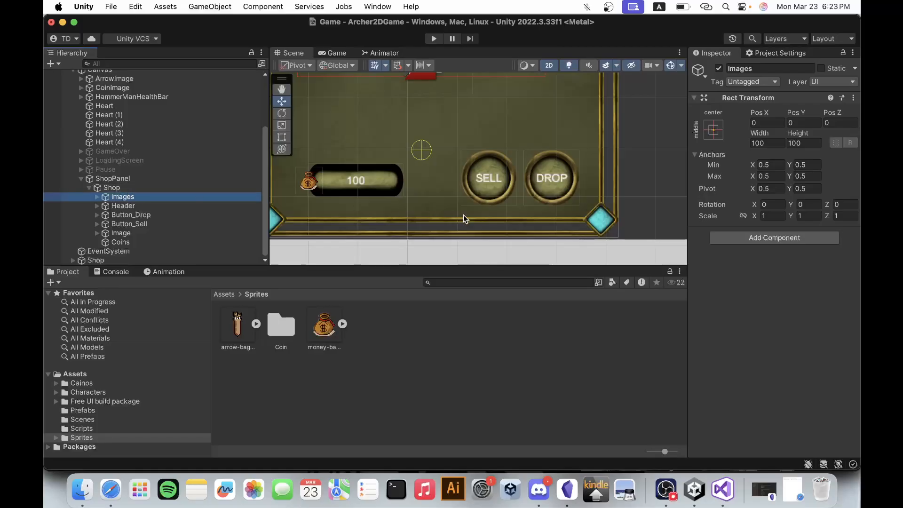
scroll(617, 196, down, 5)
scroll(610, 232, down, 3)
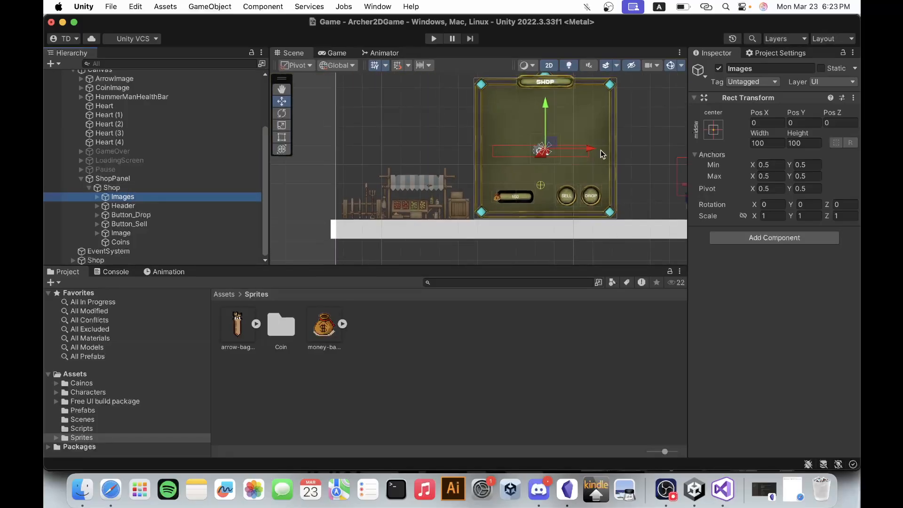
scroll(600, 151, up, 6)
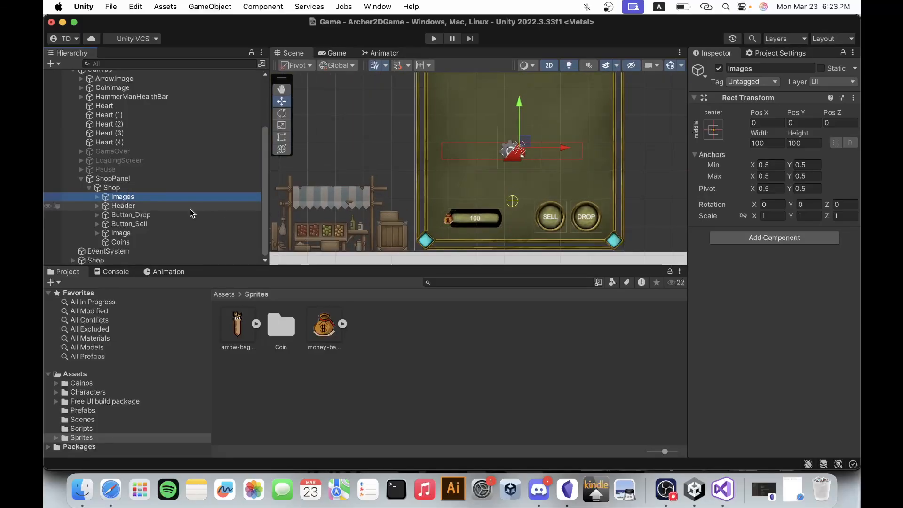
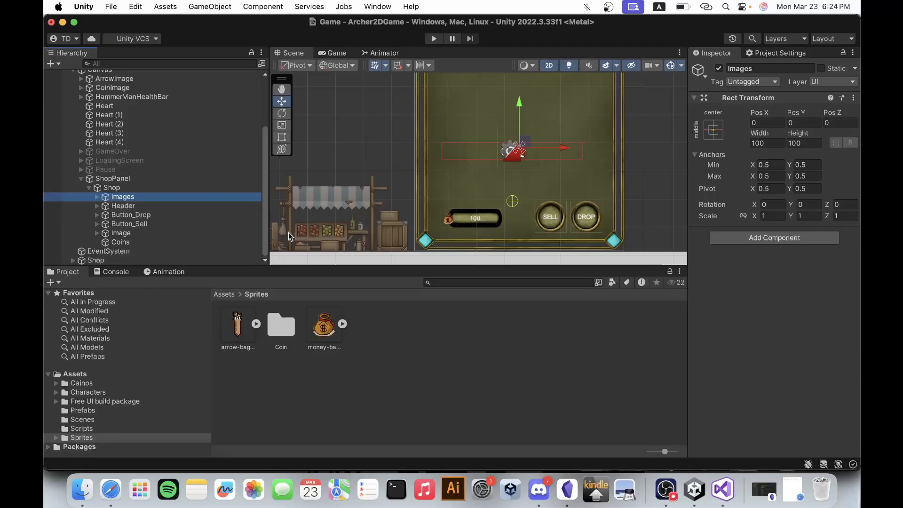
Expand the Images object and check its numbered images against the panel to identify the coin counter's frame pieces.
click(96, 197)
click(166, 203)
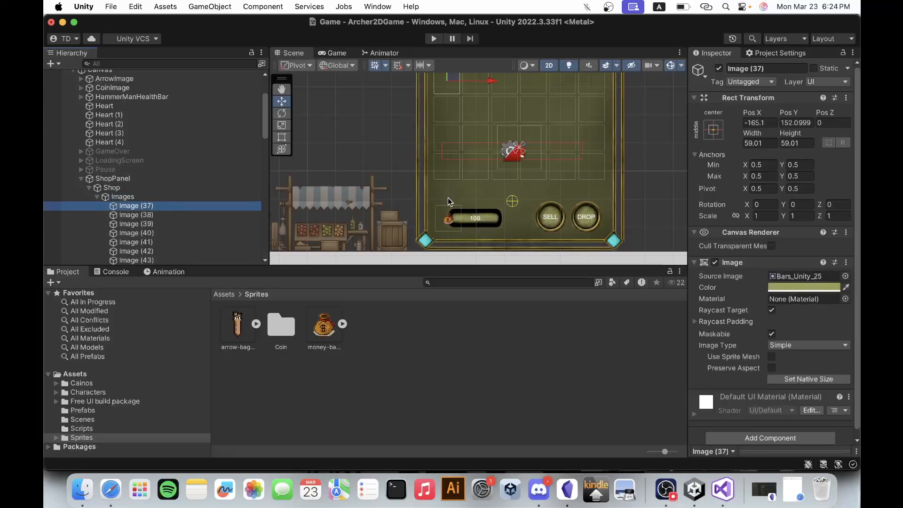
scroll(448, 171, down, 5)
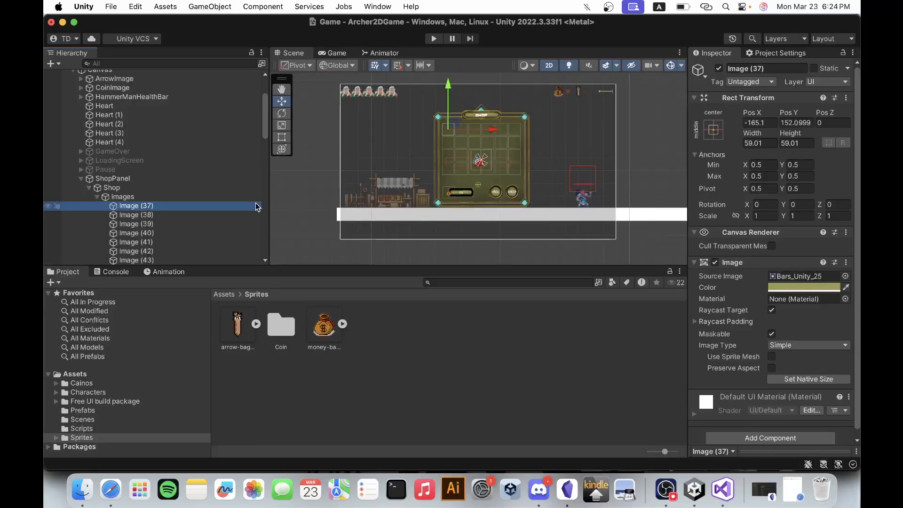
click(188, 214)
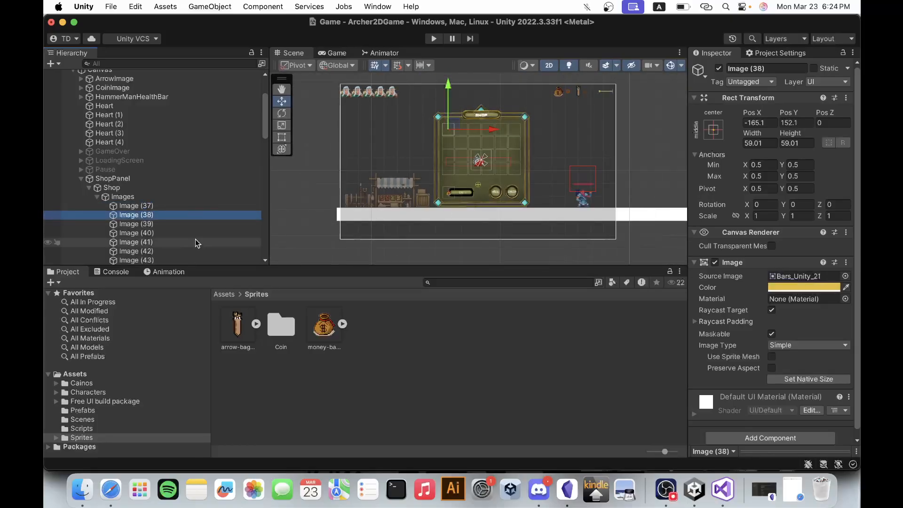
scroll(187, 239, down, 10)
click(167, 197)
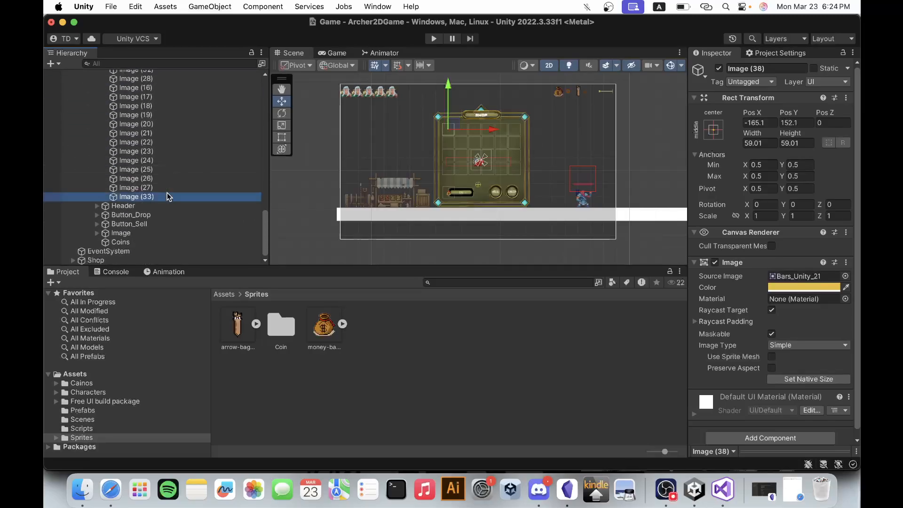
click(168, 187)
click(173, 142)
click(175, 133)
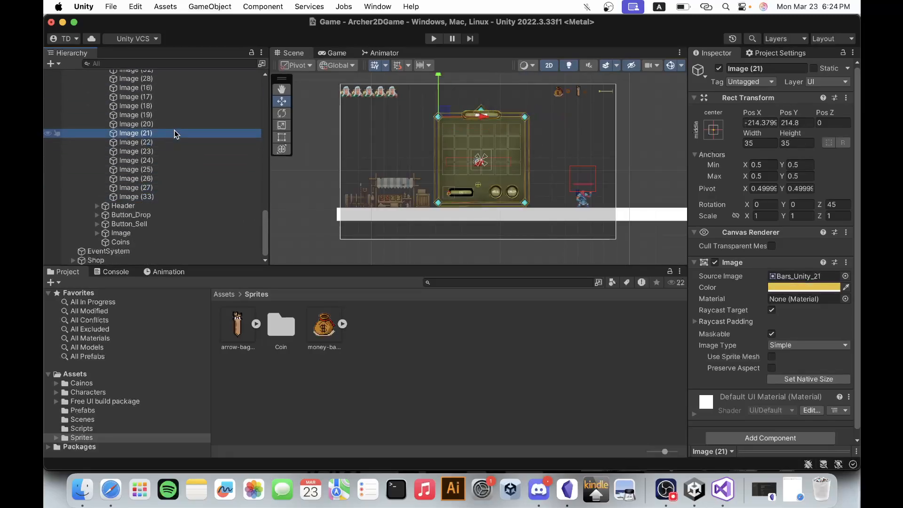
click(178, 114)
Move Image (86) out of Images to sit directly under Shop, between Image and Coins.
scroll(178, 113, up, 2)
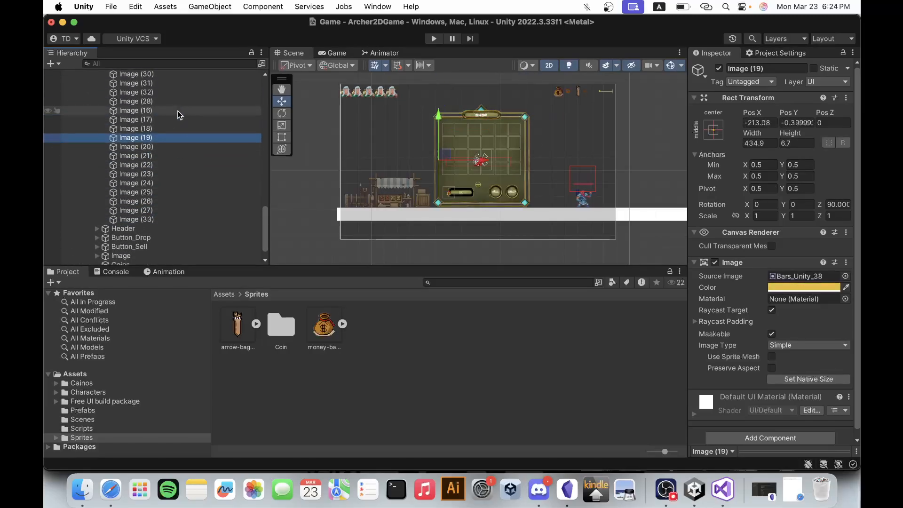
click(178, 113)
scroll(177, 120, up, 3)
click(177, 128)
click(179, 104)
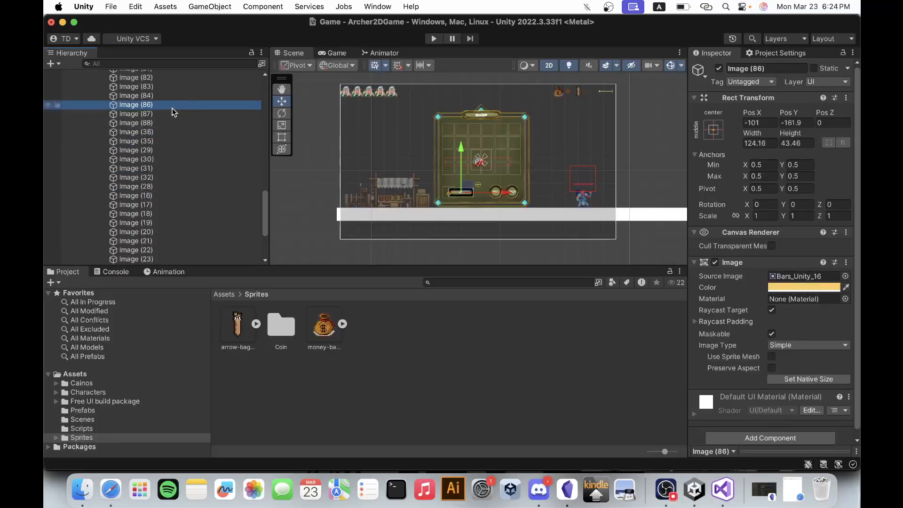
drag(172, 109, 150, 241)
scroll(482, 211, up, 5)
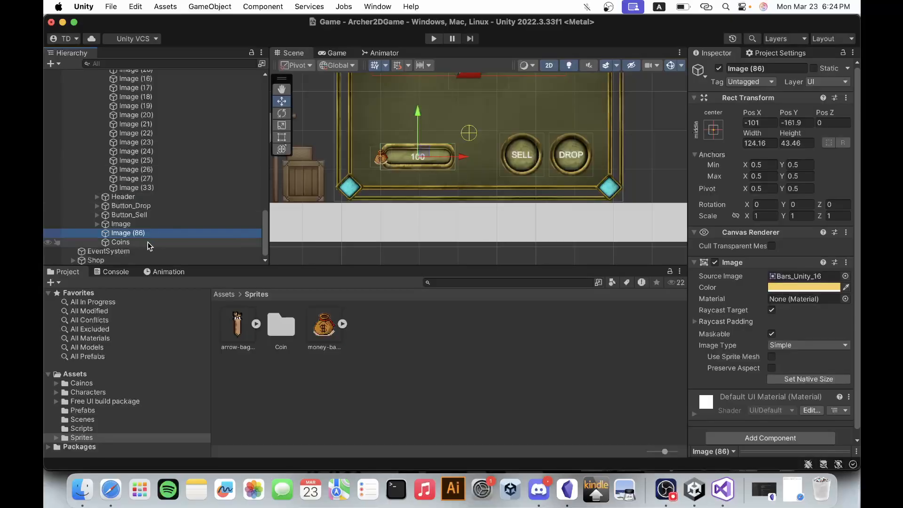
scroll(139, 221, up, 10)
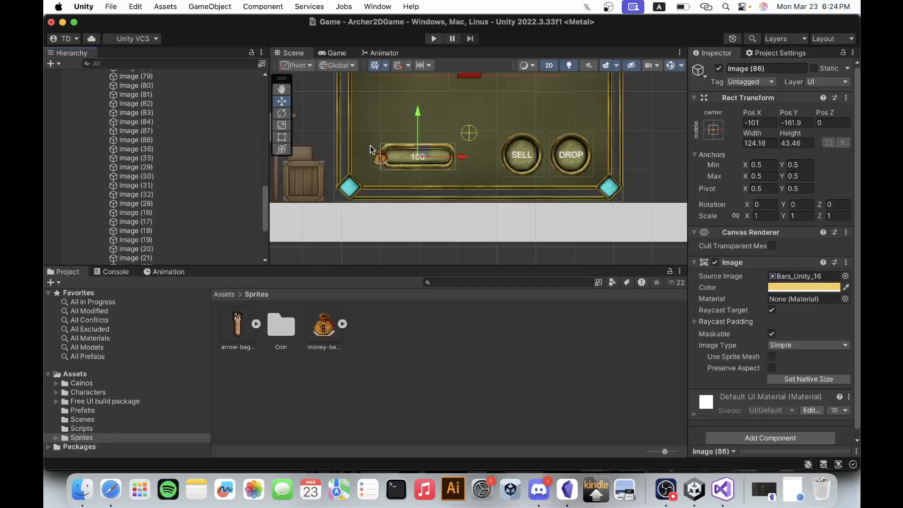
Try moving Image (28) out of Images to just above Coins, and undo the move.
click(380, 157)
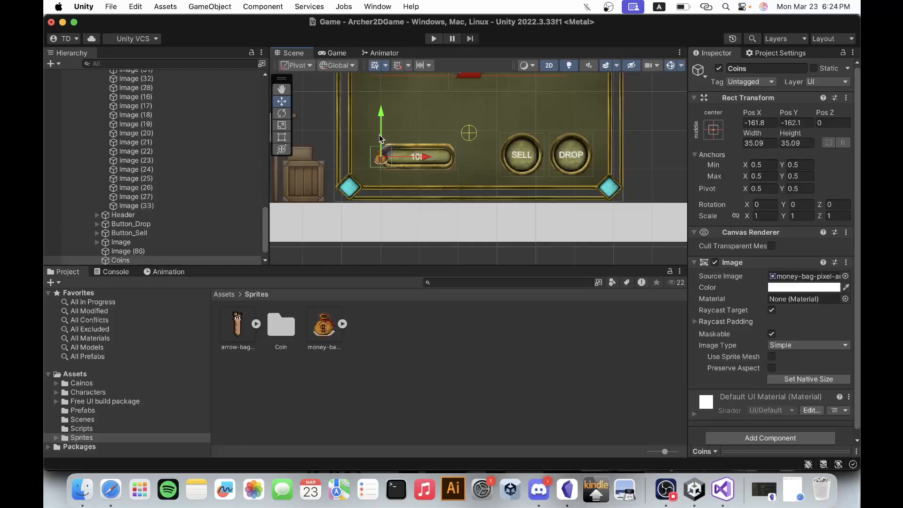
scroll(367, 163, up, 5)
click(363, 172)
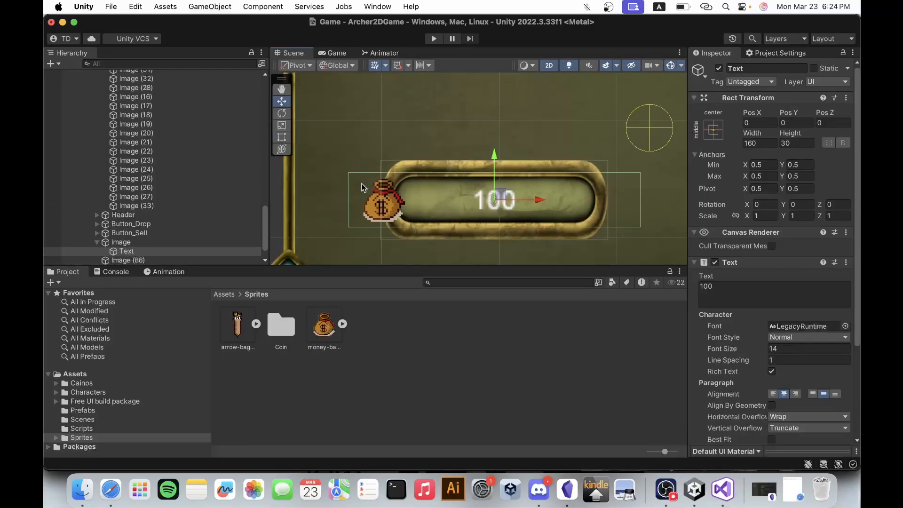
click(361, 185)
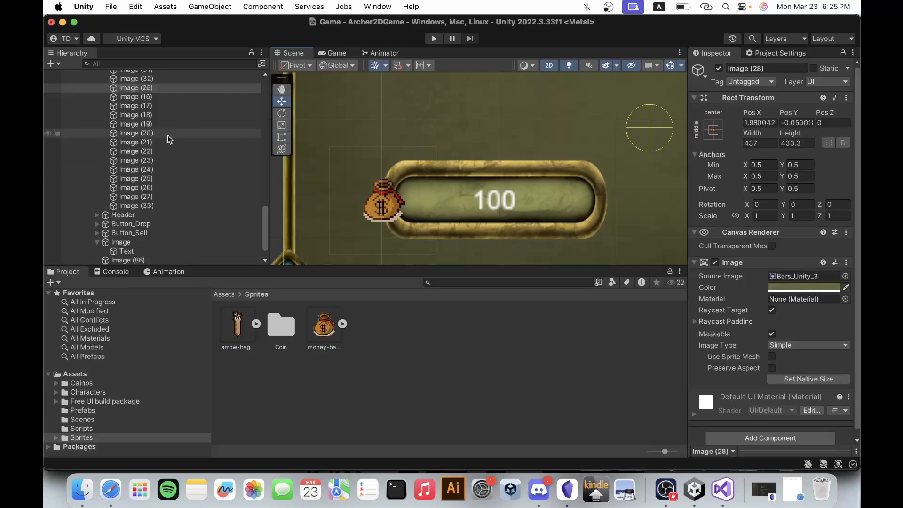
drag(159, 89, 152, 252)
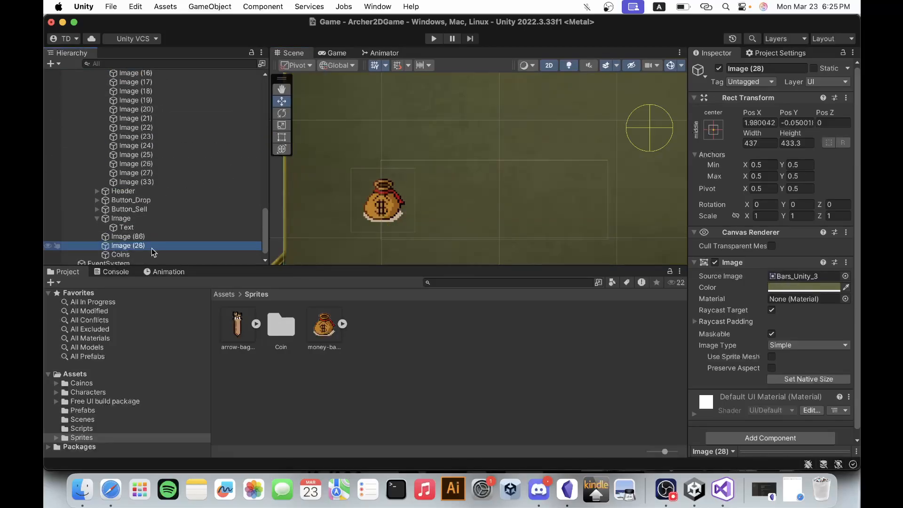
scroll(389, 156, down, 5)
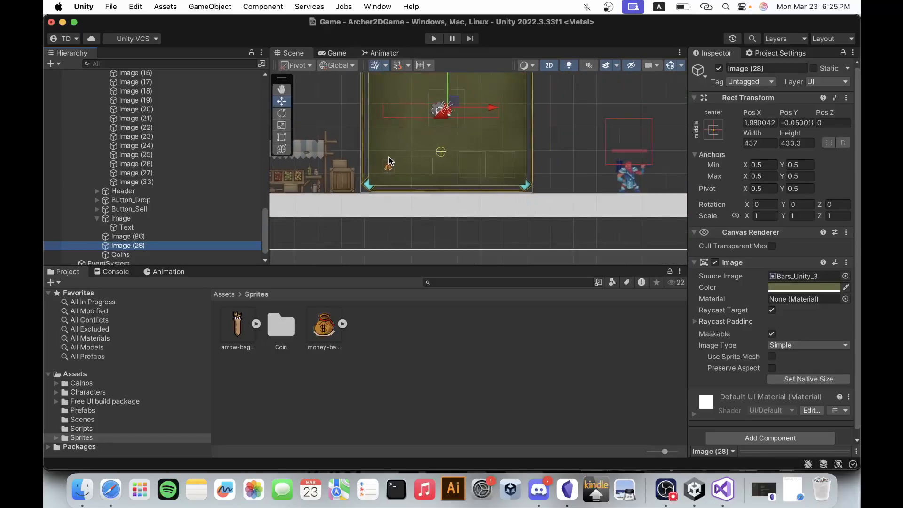
scroll(388, 157, down, 2)
key(super+z)
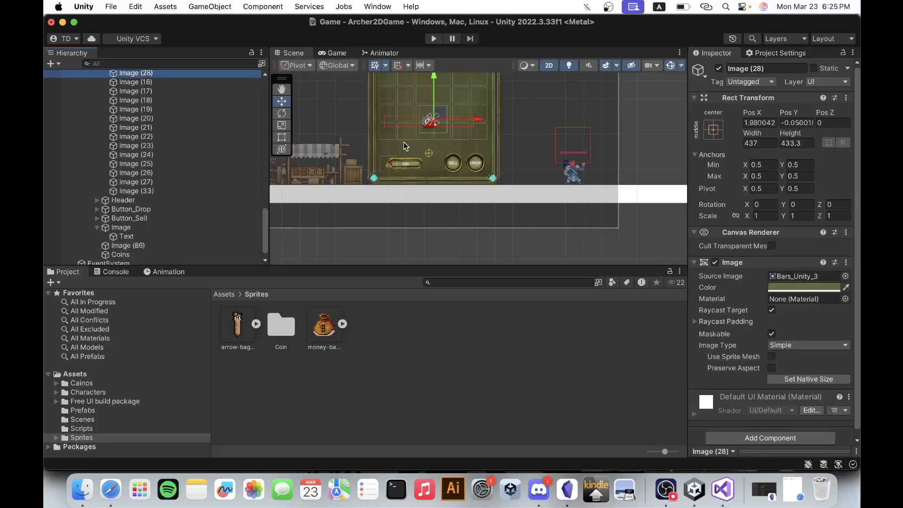
Move Image (88), the ring around the money bag, out of Images to sit between Image (86) and Coins.
scroll(370, 183, up, 2)
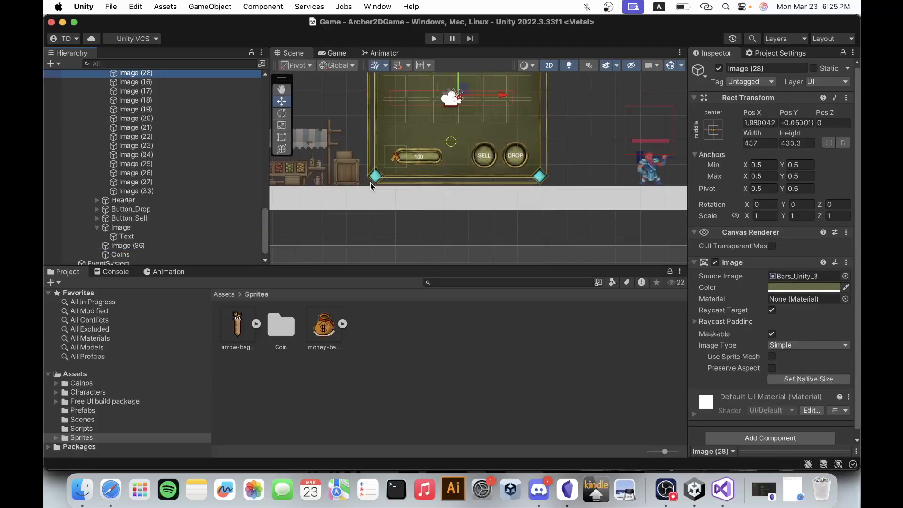
scroll(371, 182, up, 4)
click(418, 168)
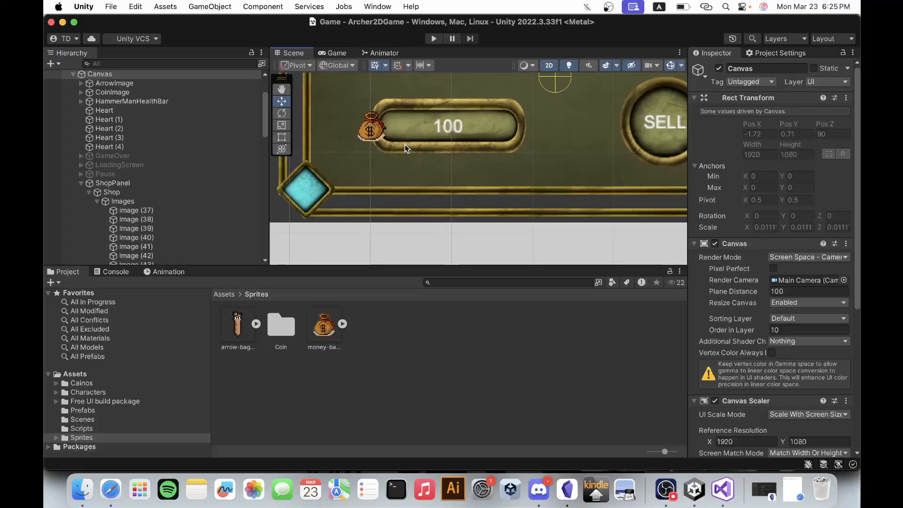
click(340, 126)
click(340, 120)
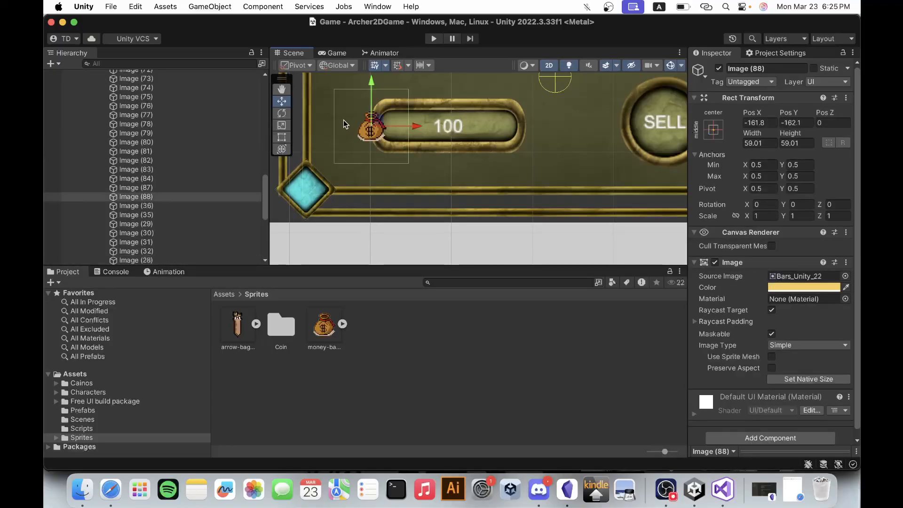
scroll(193, 199, down, 5)
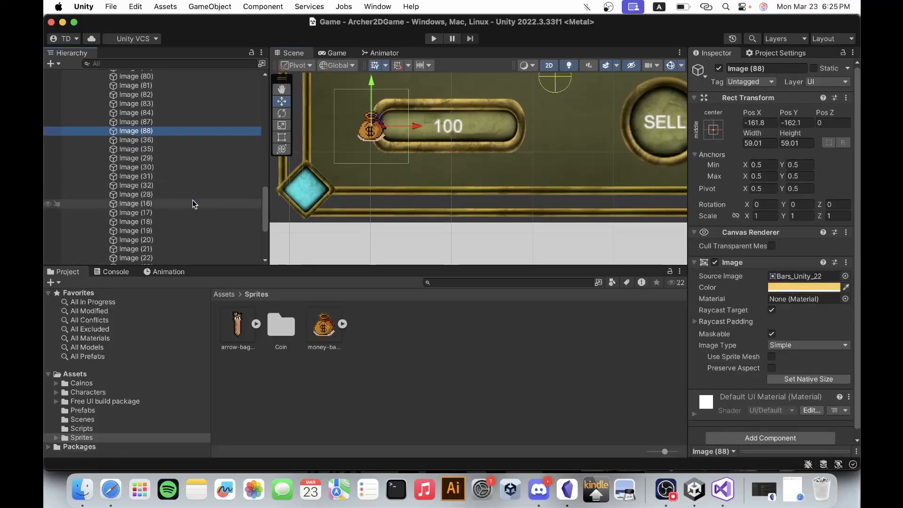
click(172, 118)
drag(172, 119, 150, 240)
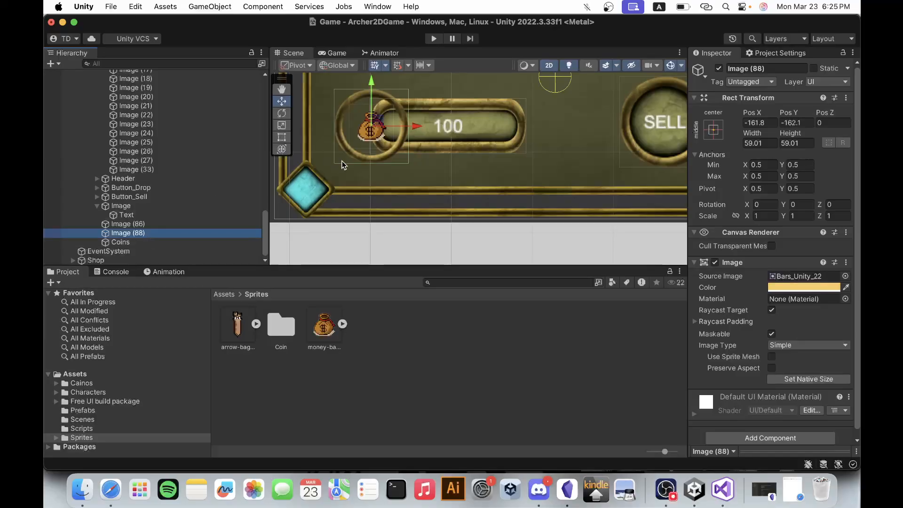
scroll(445, 171, down, 5)
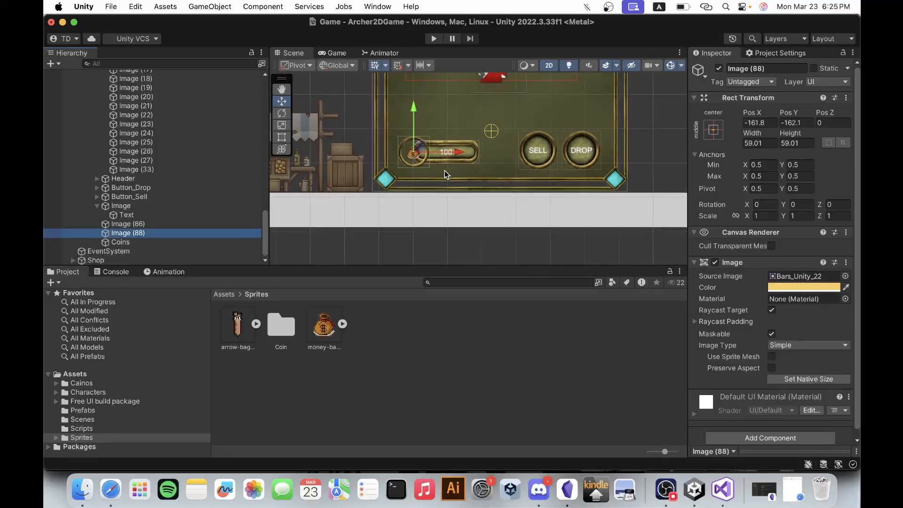
scroll(196, 188, up, 5)
scroll(420, 156, down, 1)
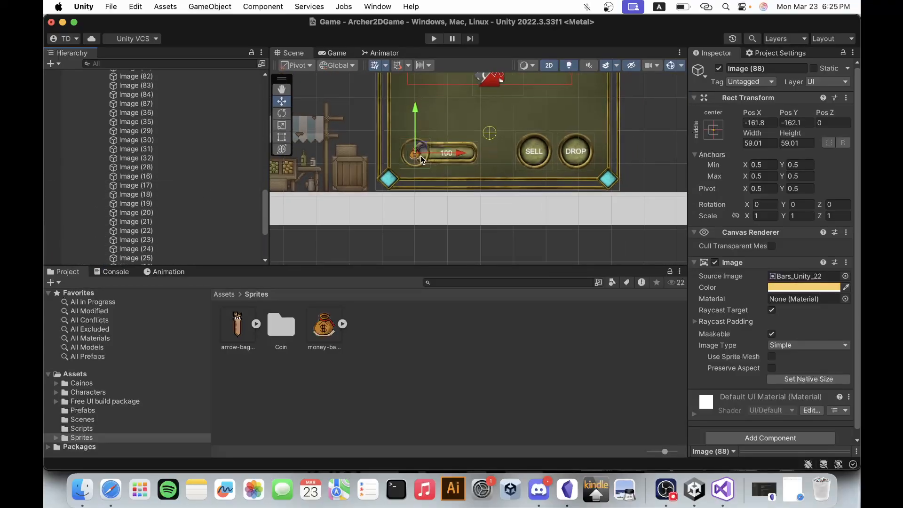
Move Image (87), the money bag's round background, out of Images to sit under Shop between Image (86) and Image (88).
scroll(420, 156, up, 10)
click(360, 132)
click(343, 137)
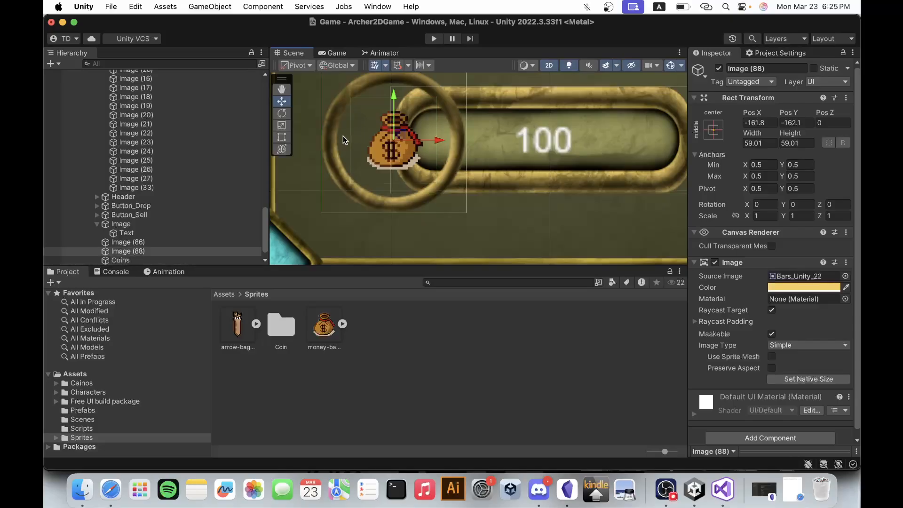
click(343, 139)
click(339, 137)
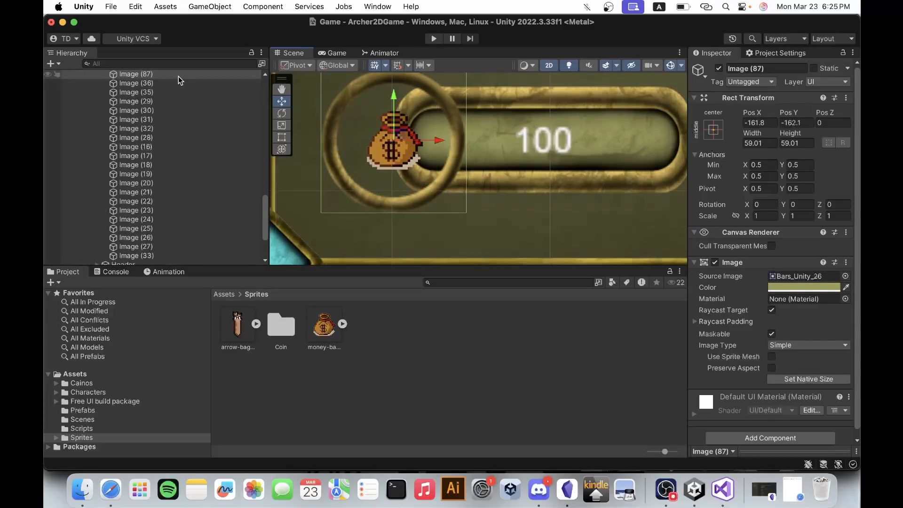
drag(178, 76, 169, 232)
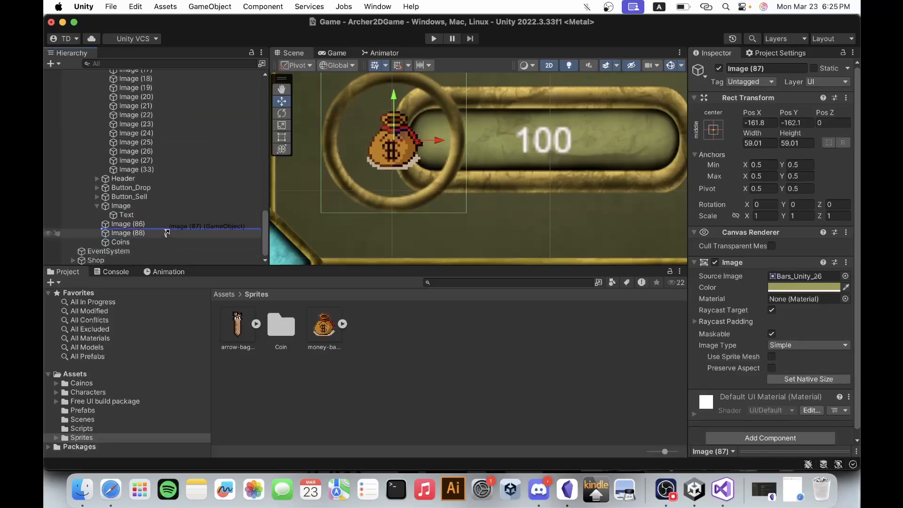
scroll(488, 168, down, 5)
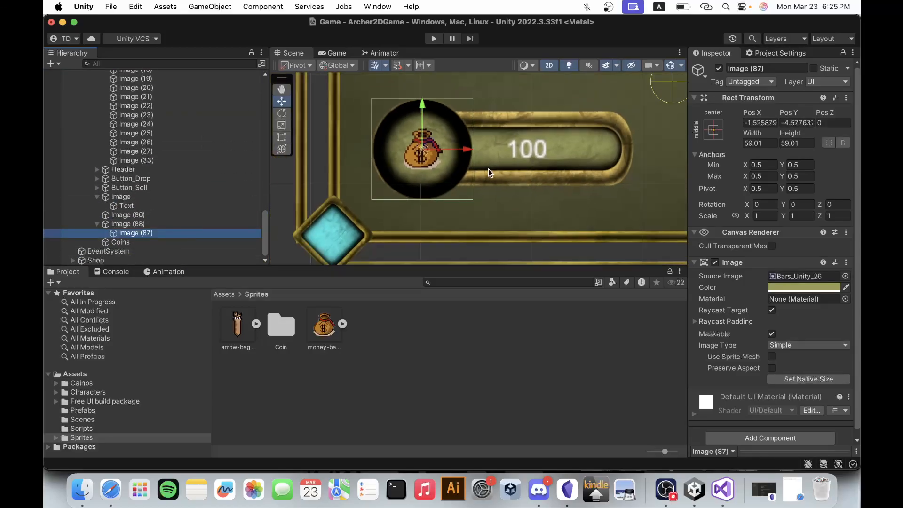
drag(143, 234, 141, 220)
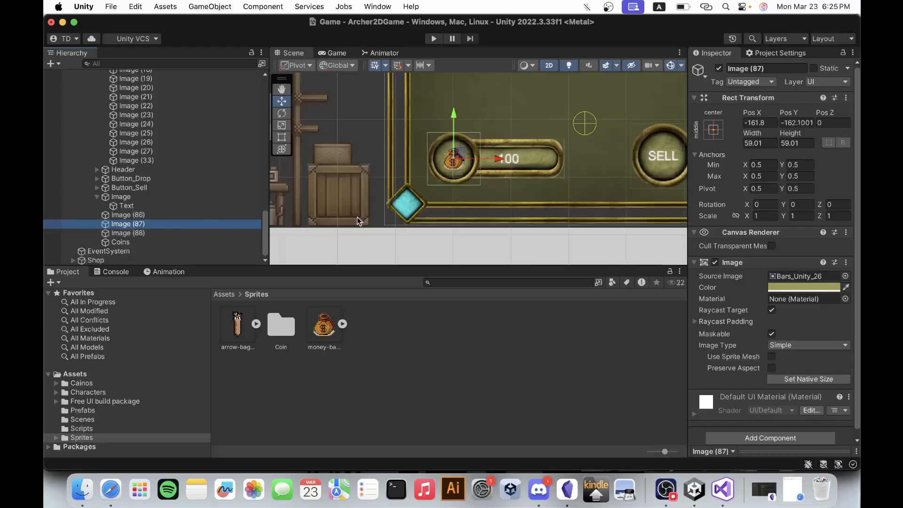
scroll(394, 214, down, 5)
scroll(511, 118, down, 5)
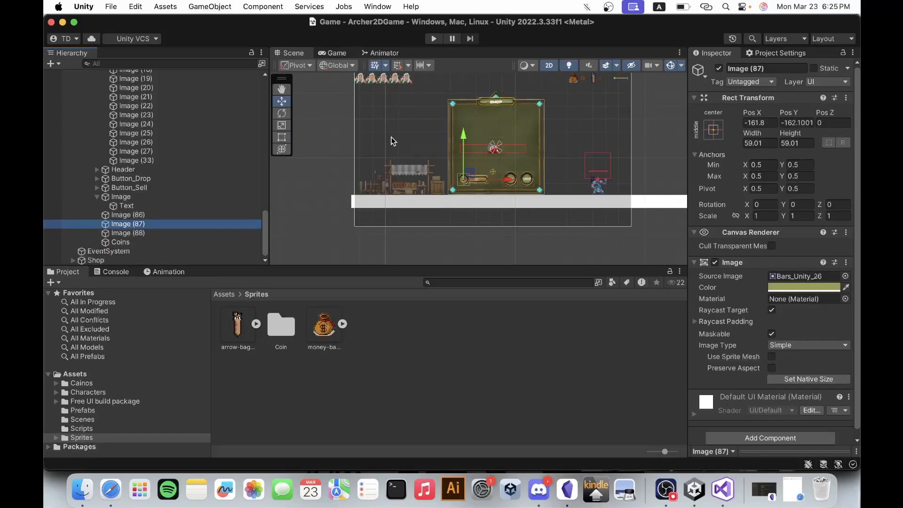
Make Image (86), Image (87) and Image (88) children of Coins and check the coin counter's layering in the scene.
click(131, 235)
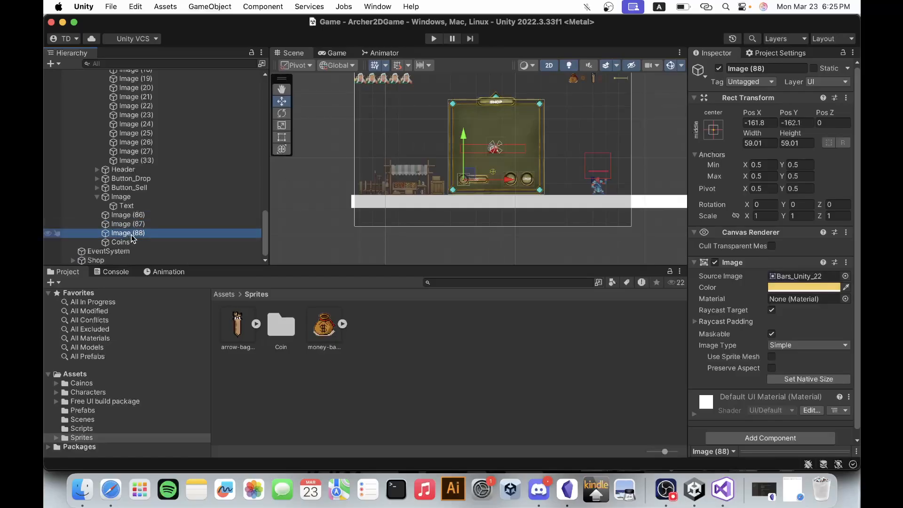
shift+click(134, 215)
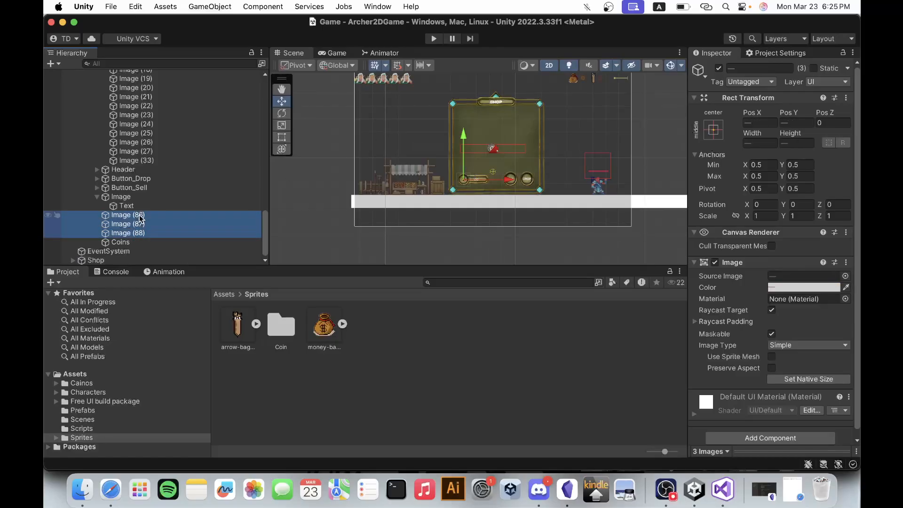
drag(132, 234, 123, 243)
click(131, 215)
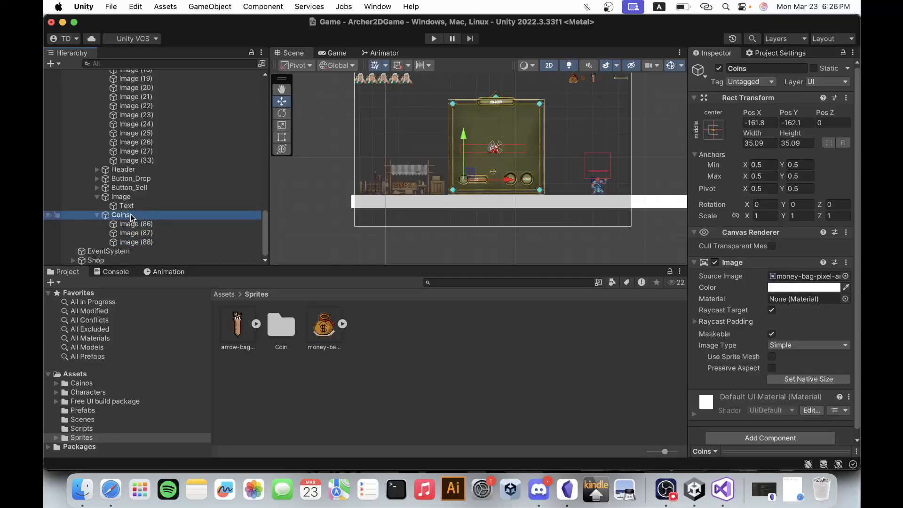
double_click(132, 214)
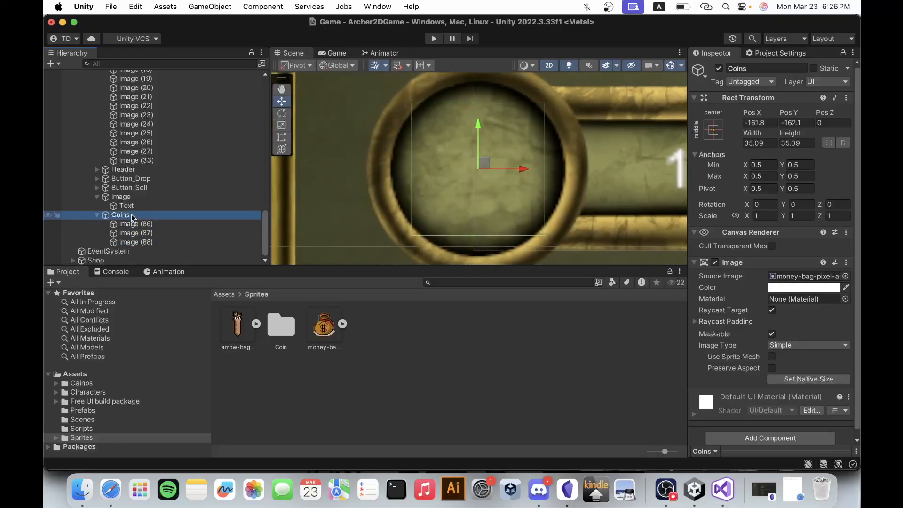
scroll(379, 168, down, 5)
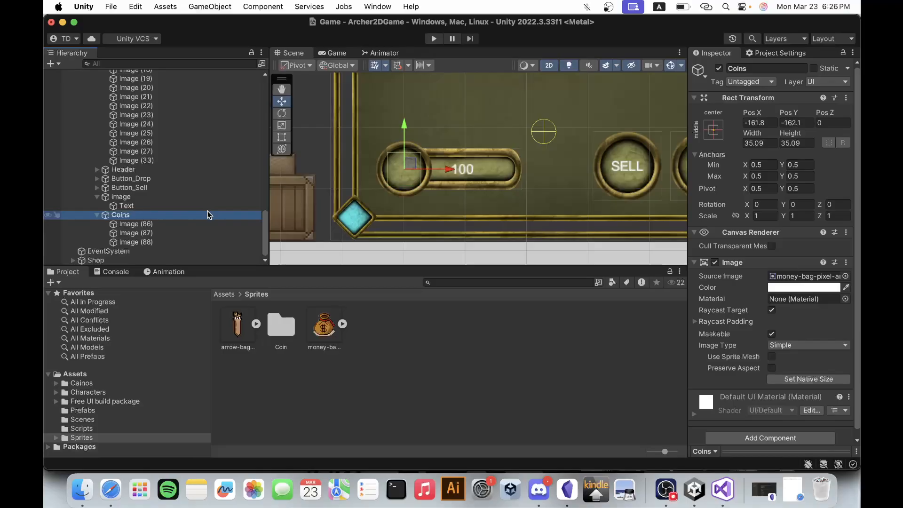
click(180, 224)
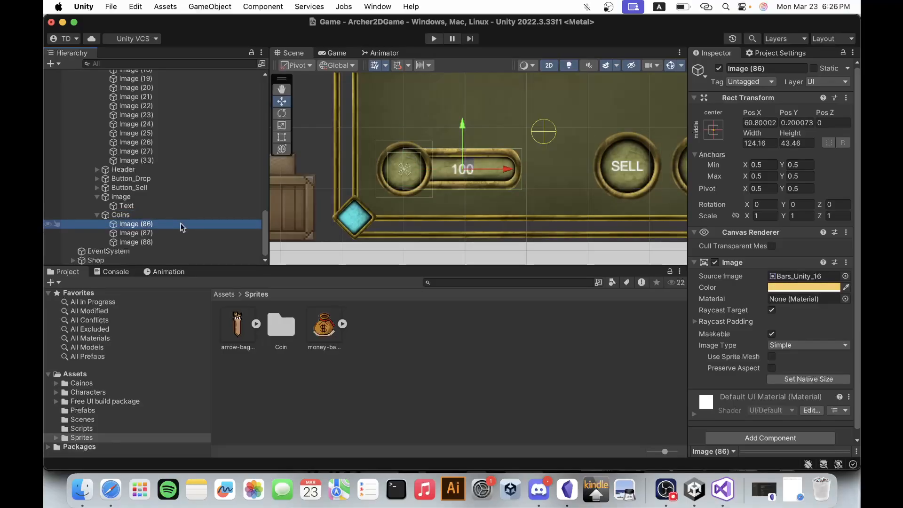
click(176, 233)
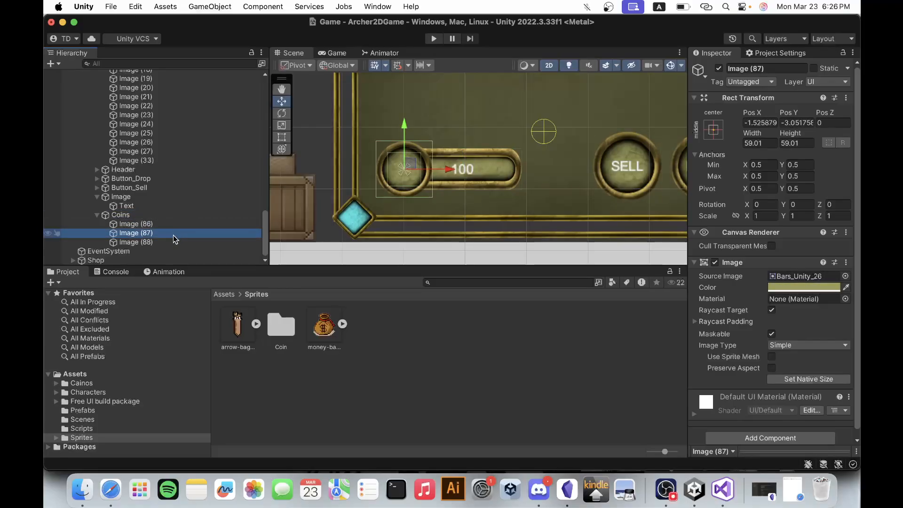
Move Image (86), Image (87) and Image (88) out of Coins to sit under Shop between Image and Coins.
click(172, 241)
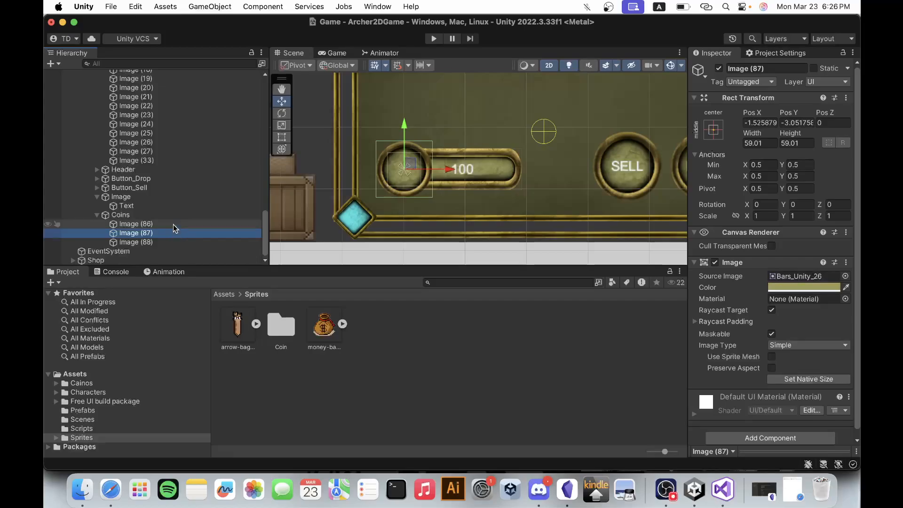
click(173, 224)
click(148, 217)
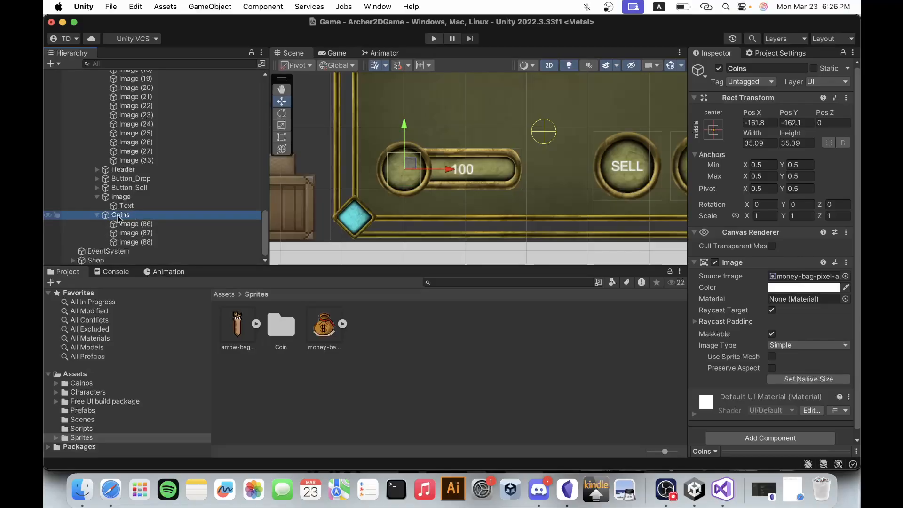
click(128, 197)
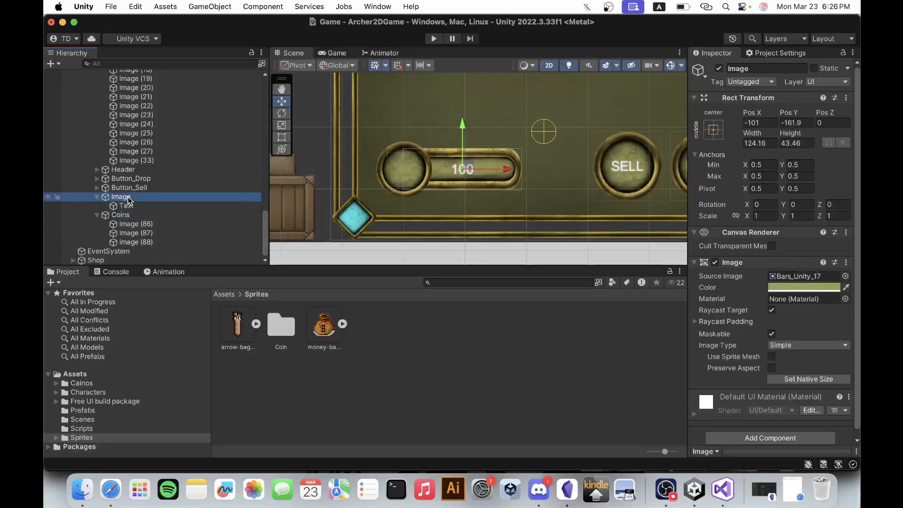
click(139, 214)
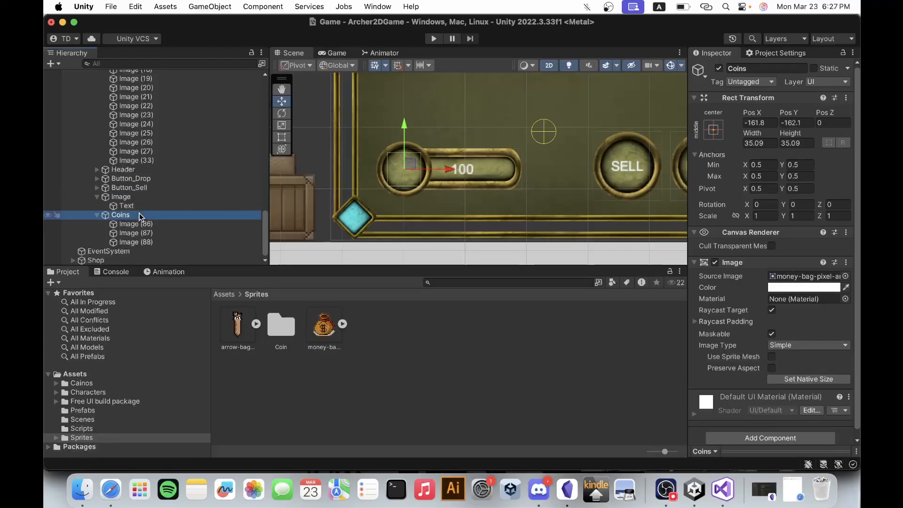
click(130, 224)
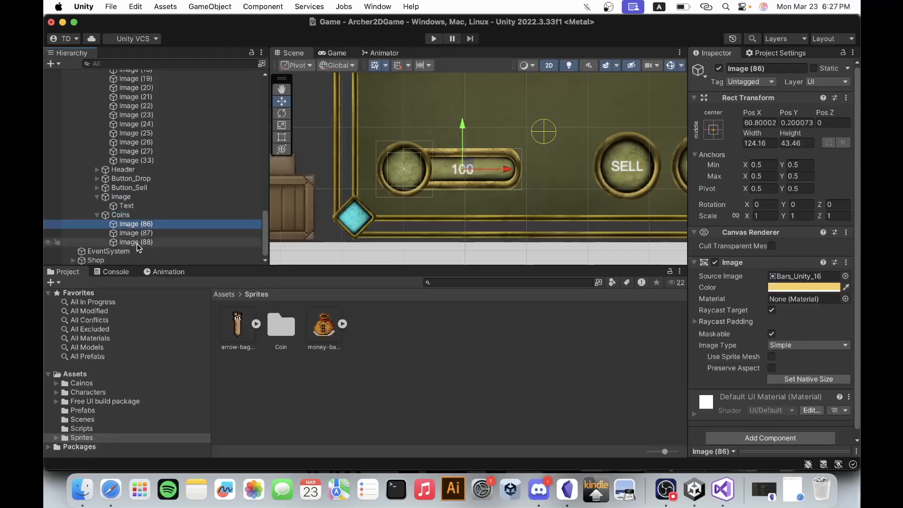
click(136, 243)
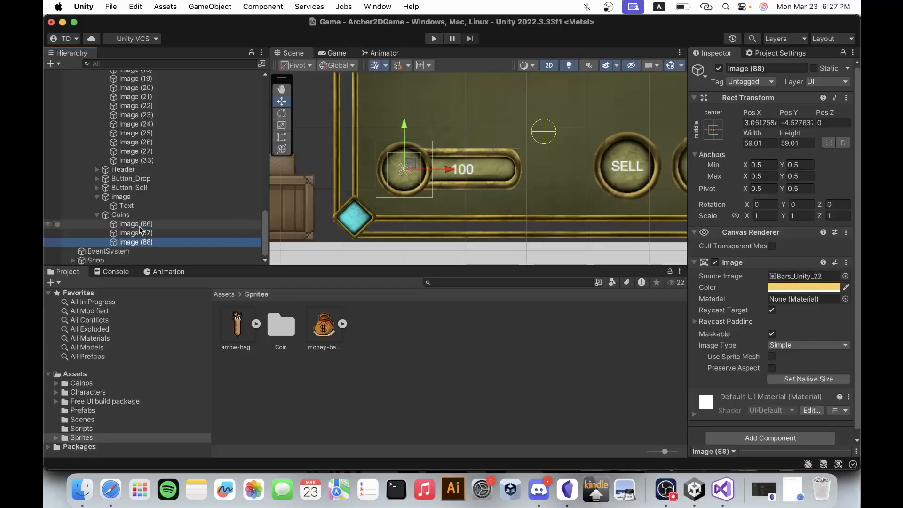
shift+click(136, 224)
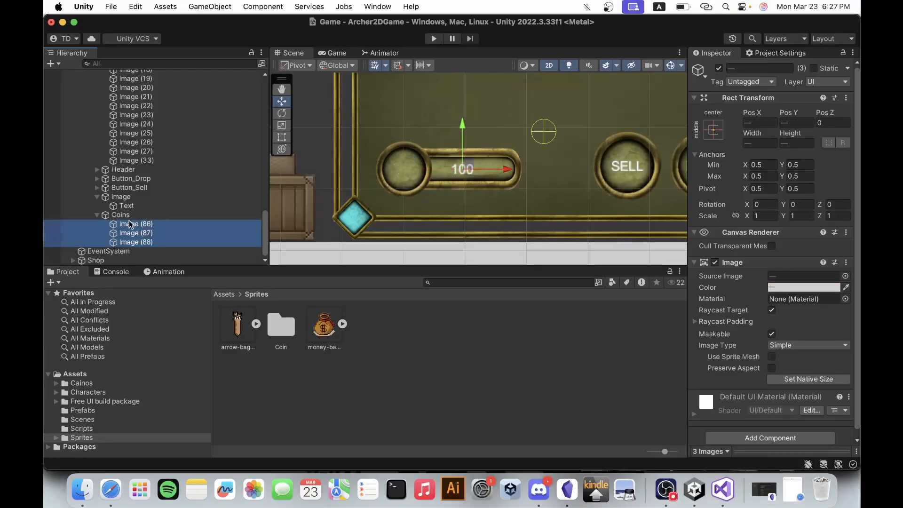
drag(129, 224, 135, 191)
click(129, 225)
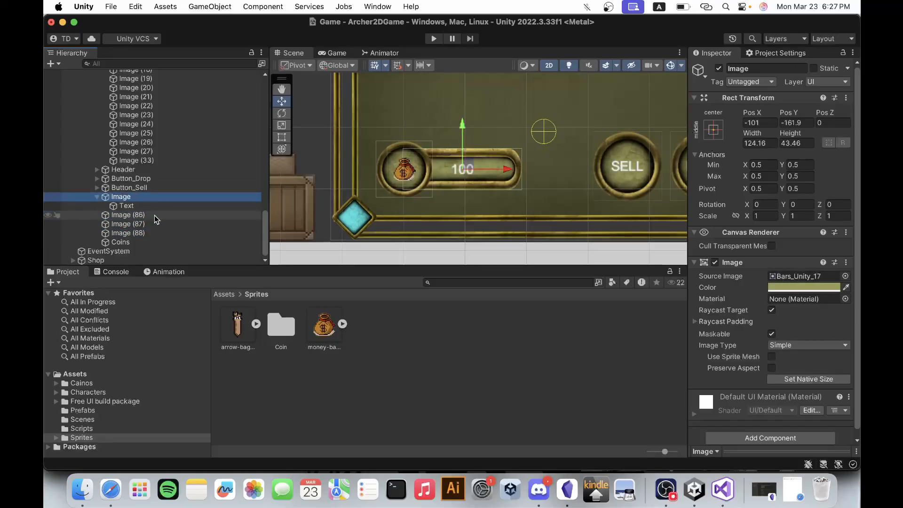
Try shifting Image, the coin counter's bar background, upward in the scene, and undo the move.
click(96, 197)
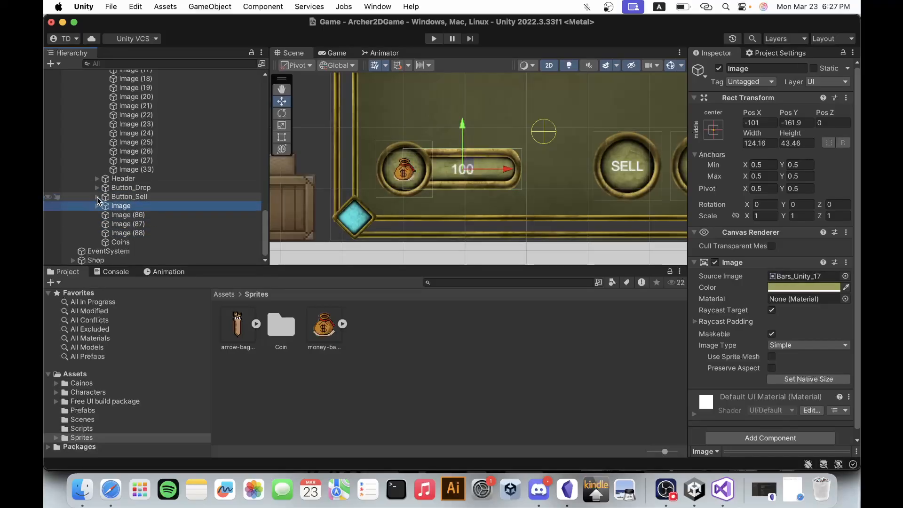
click(135, 216)
click(121, 208)
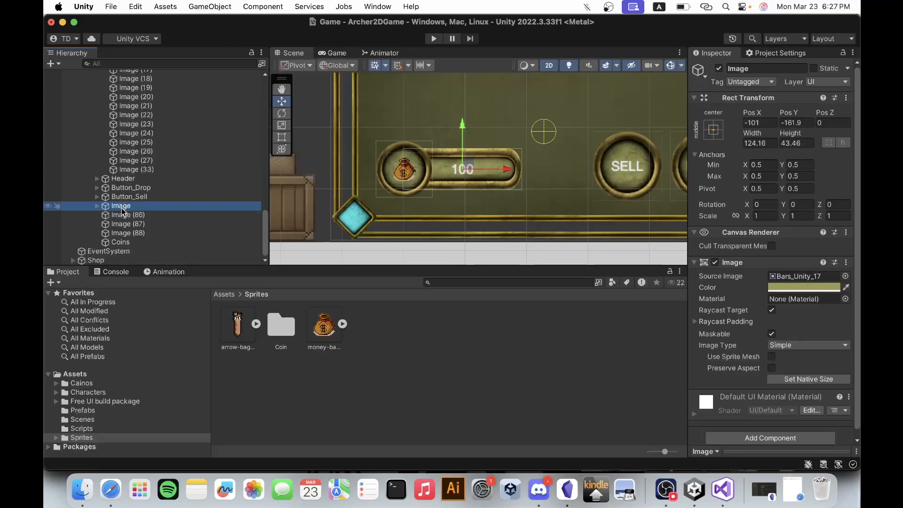
drag(462, 133, 465, 83)
key(super+z)
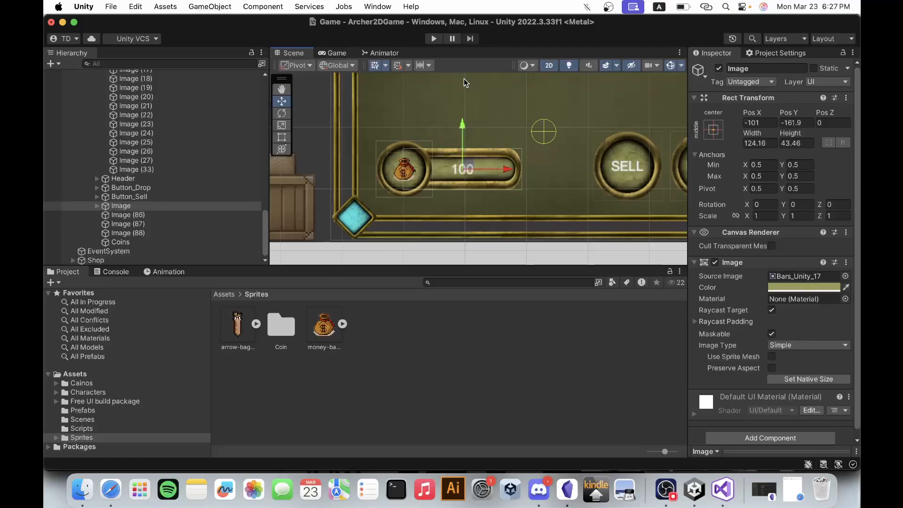
Rename the money bag object Coins as Image.
click(131, 243)
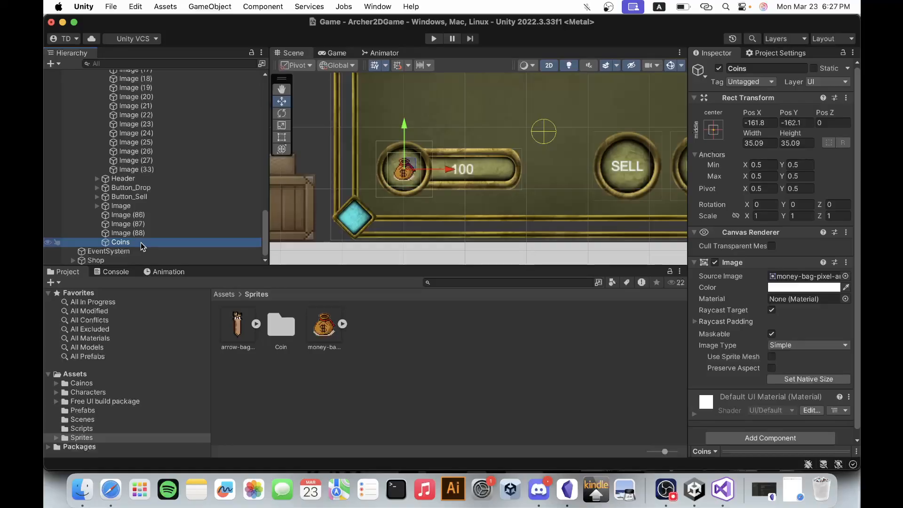
click(128, 242)
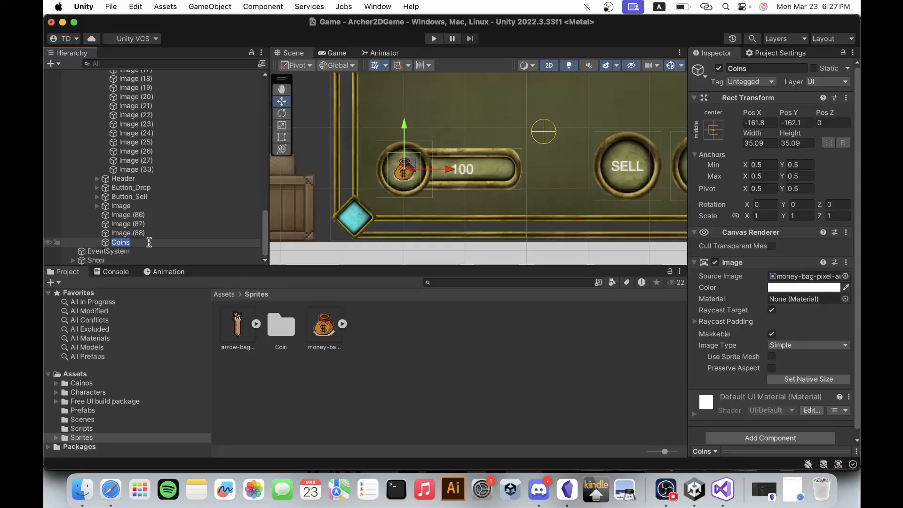
text(Image)
key(Return)
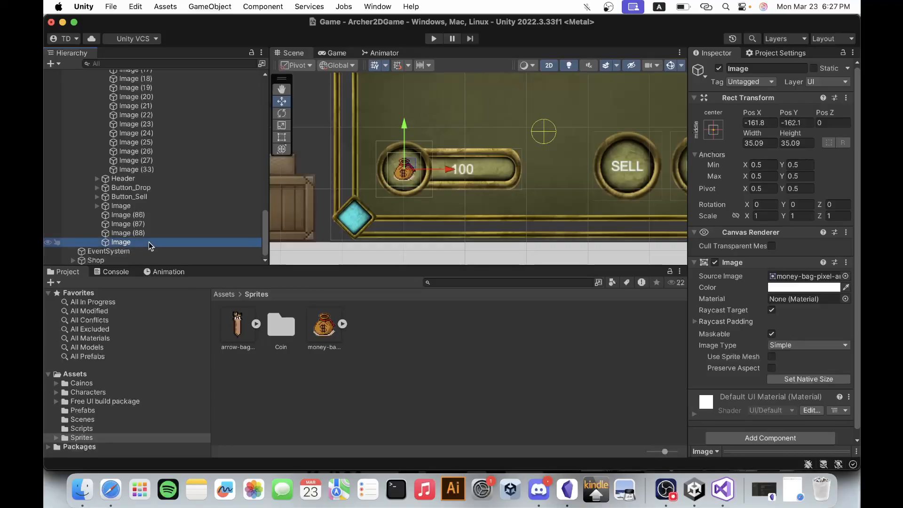
Make Image (86), Image (87), Image (88) and the money bag Image children of the bar background Image.
click(143, 207)
click(136, 215)
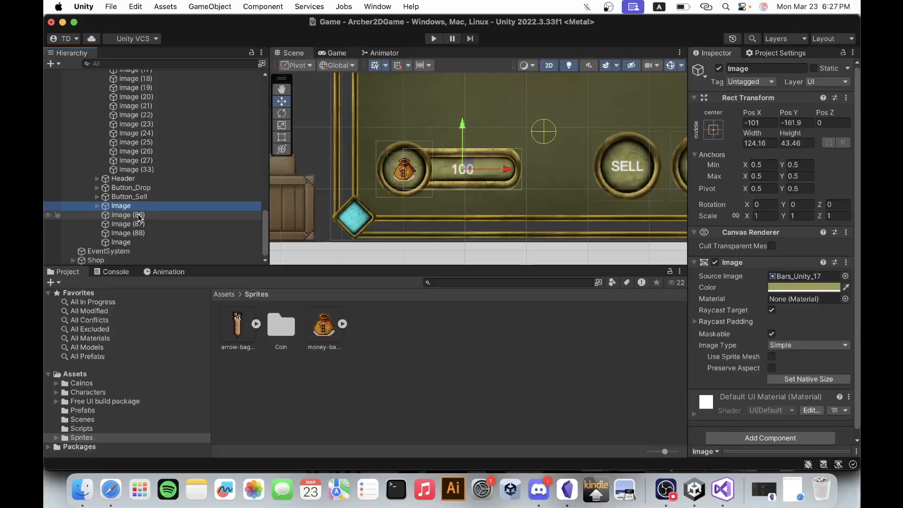
shift+click(135, 242)
drag(138, 220, 135, 204)
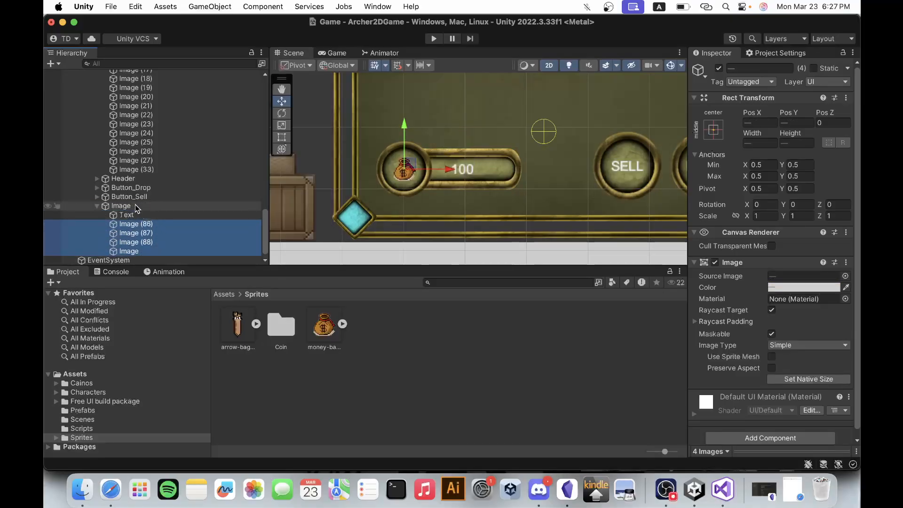
Rename the coin counter's parent Image as Coins.
click(131, 208)
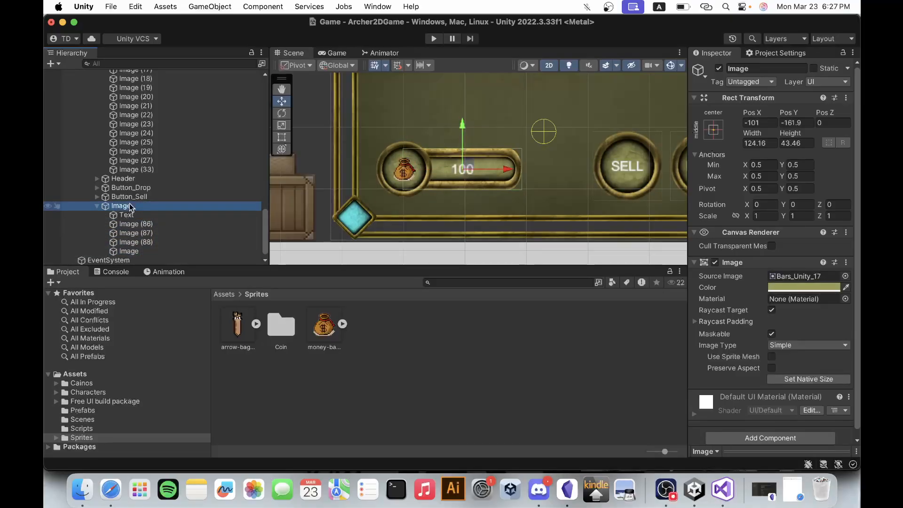
key(Return)
text(Coins)
key(Return)
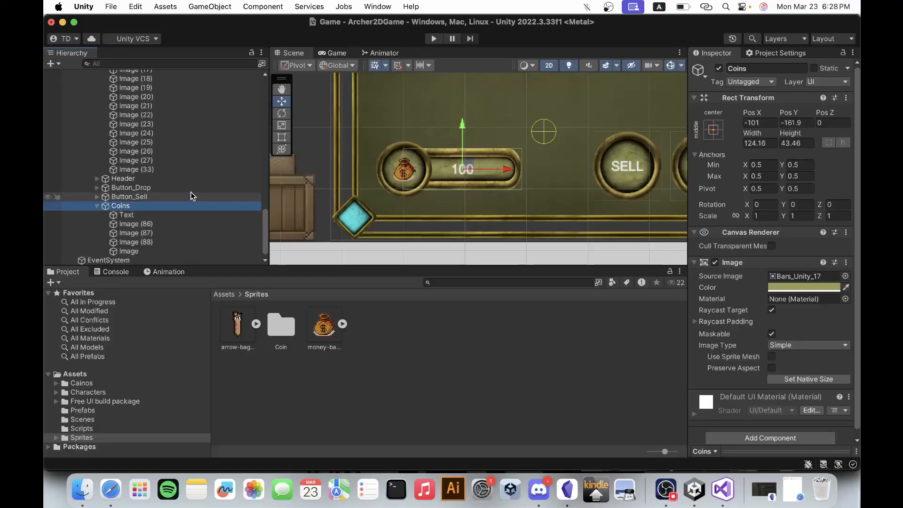
Examine the shop's grid images, focusing on Image (62), and collapse the Coins and Images groups in the hierarchy.
click(97, 206)
scroll(146, 205, up, 5)
scroll(146, 205, up, 8)
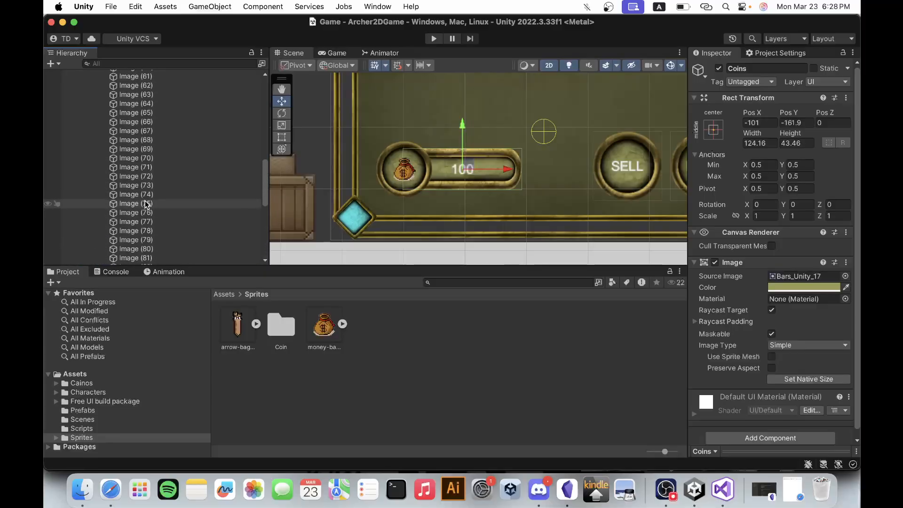
click(147, 166)
key(f)
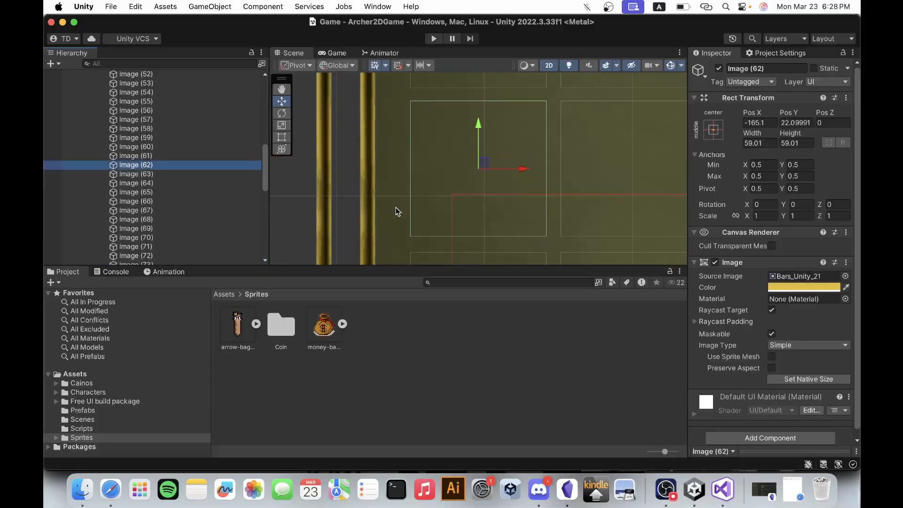
scroll(419, 162, down, 3)
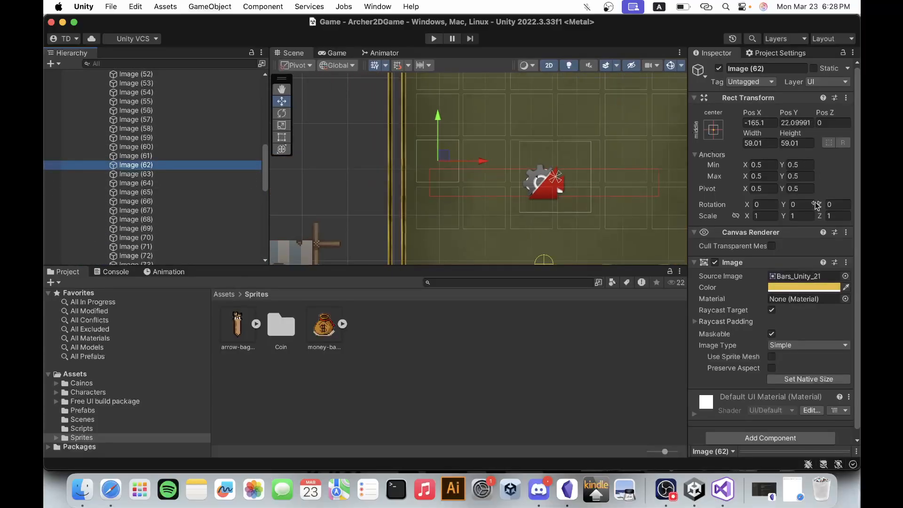
scroll(195, 207, up, 8)
scroll(196, 210, down, 2)
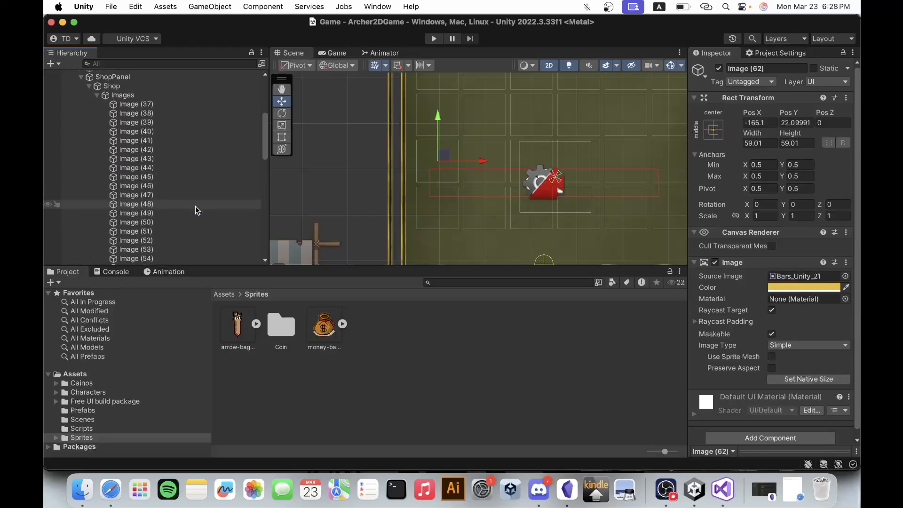
scroll(188, 203, up, 4)
click(96, 163)
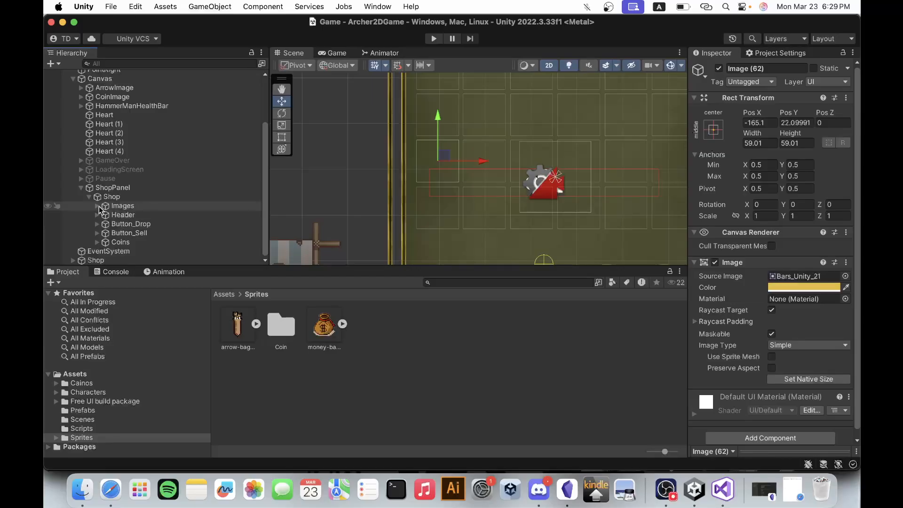
Focus the scene on Coins, try shifting its ring, Image (88), upward, and undo the move.
click(97, 241)
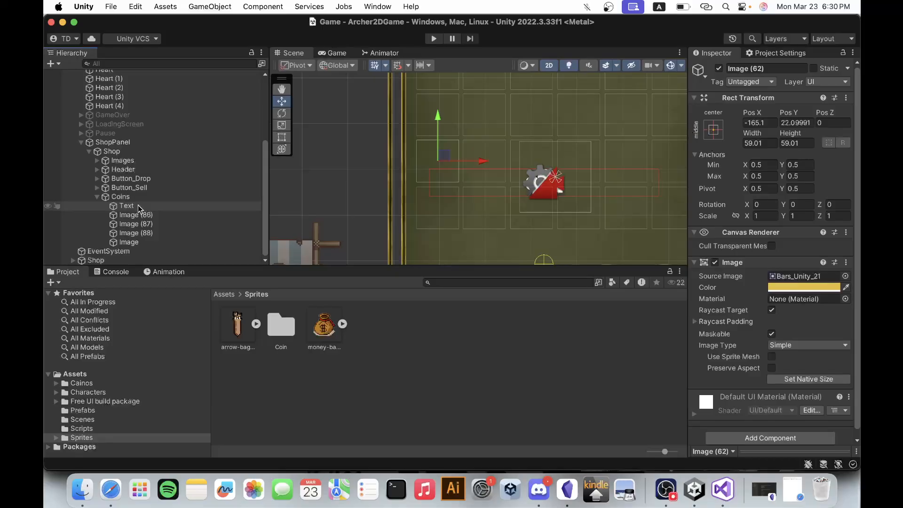
click(137, 227)
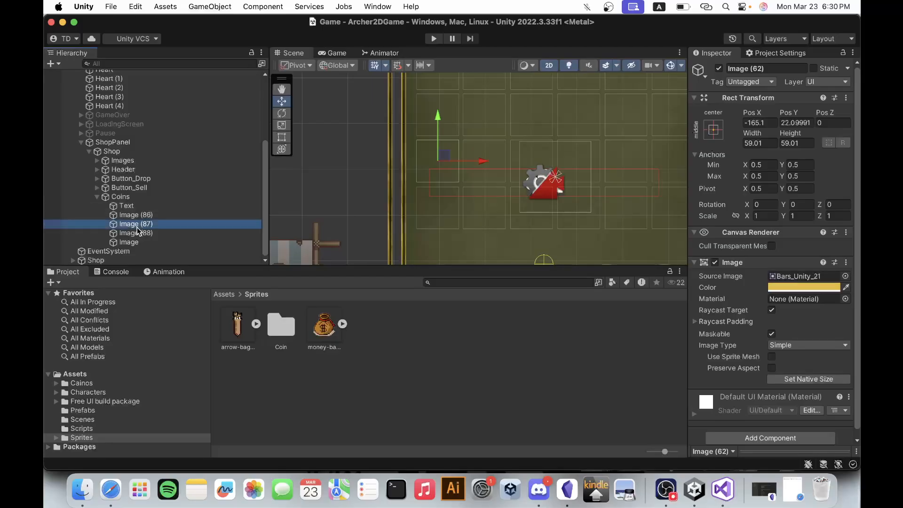
click(149, 214)
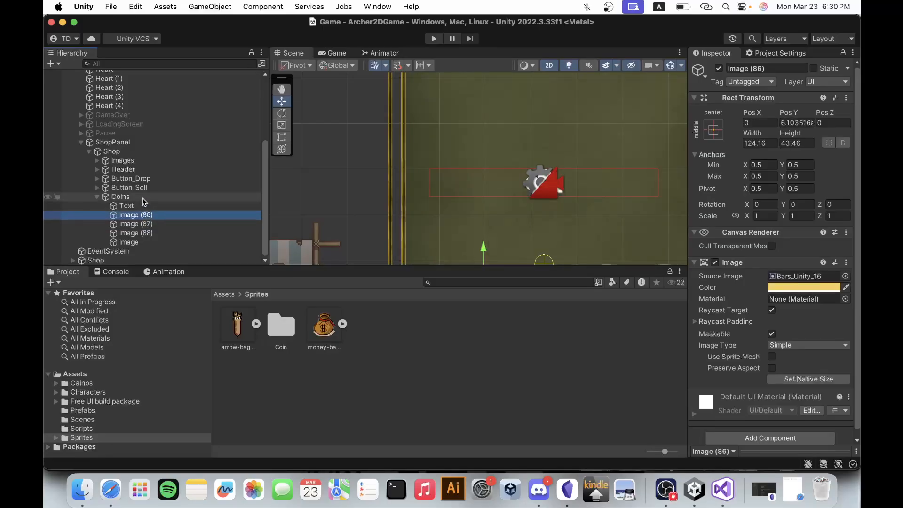
click(142, 198)
key(f)
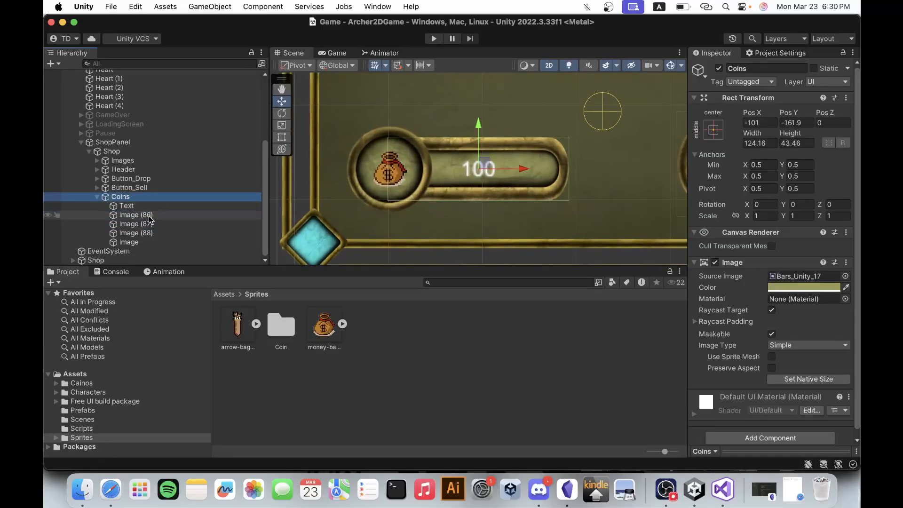
click(146, 234)
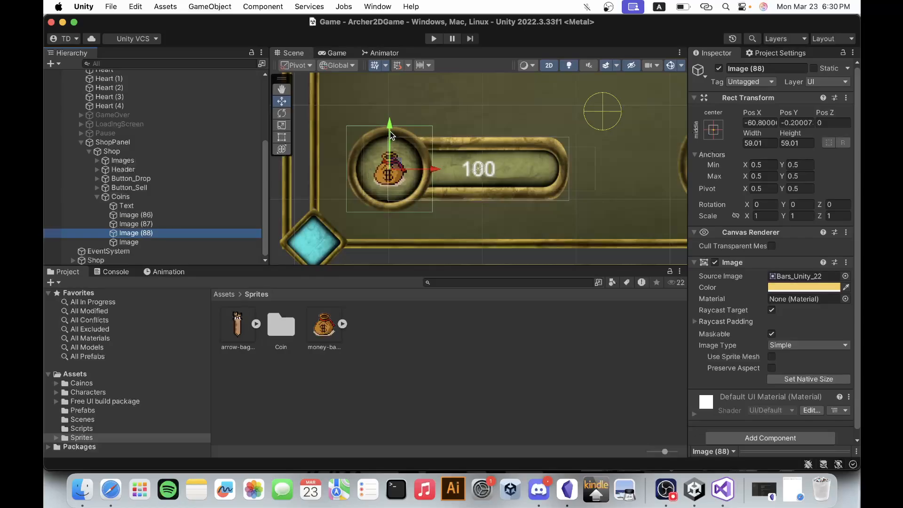
drag(391, 134, 390, 95)
key(super+z)
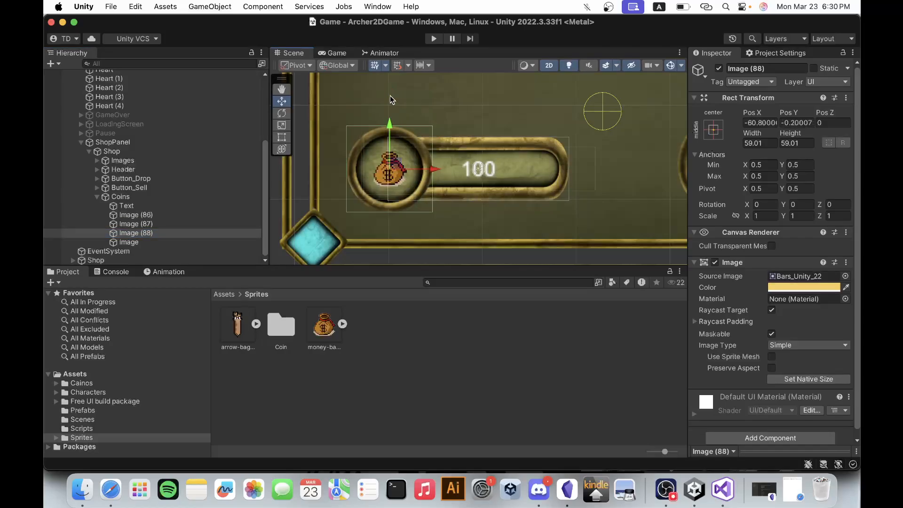
Try shifting the round background Image (87) and the money bag Image upward in turn, undoing each move.
click(138, 224)
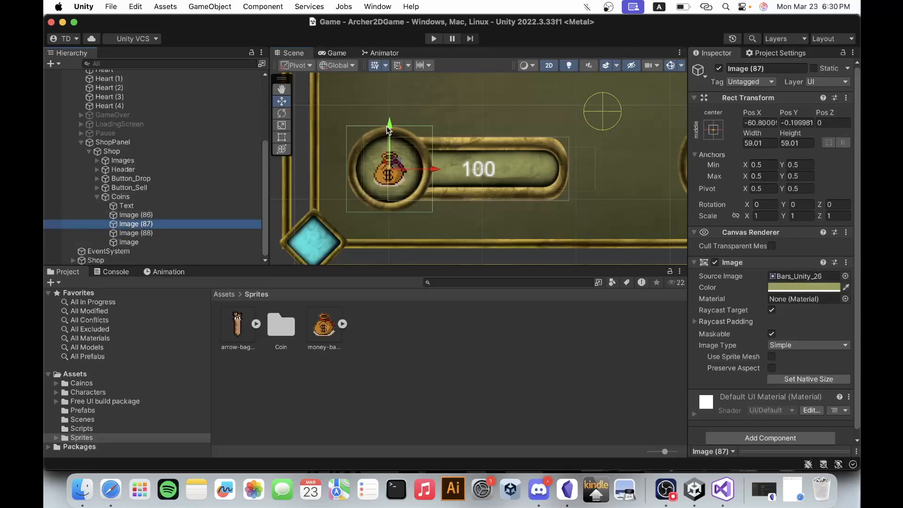
drag(388, 128, 388, 100)
key(super+z)
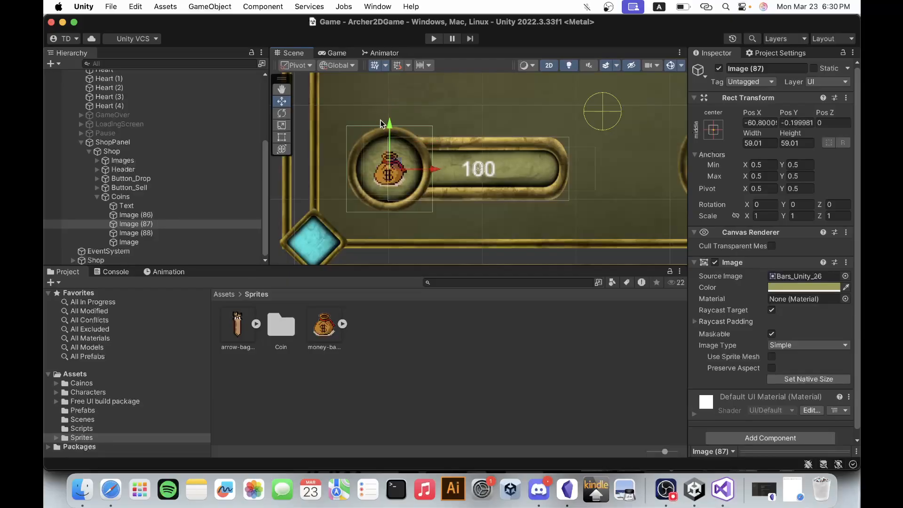
click(153, 243)
drag(393, 126, 392, 98)
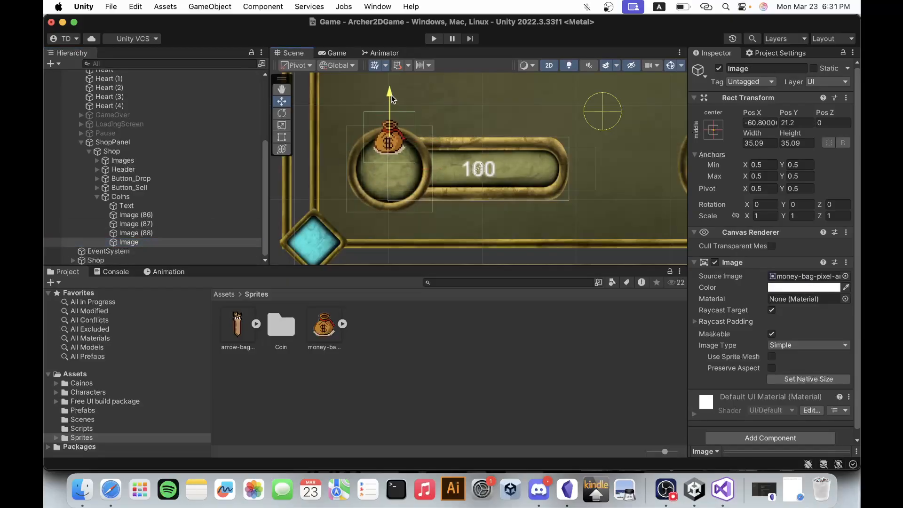
key(super+z)
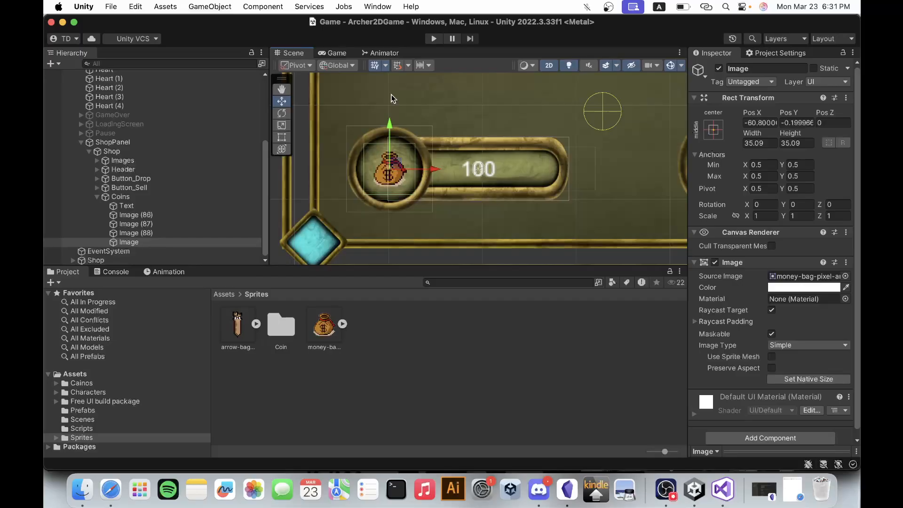
Look over the whole shop panel in the scene.
scroll(442, 134, down, 6)
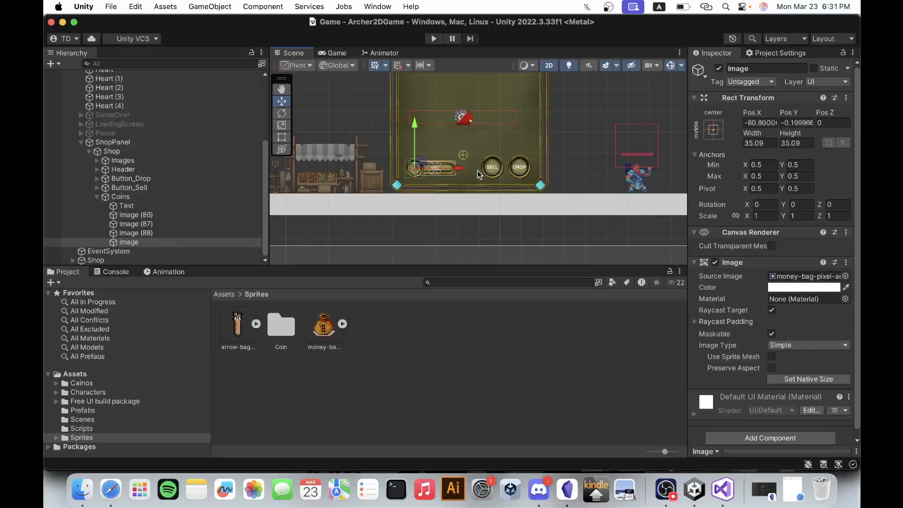
scroll(490, 92, up, 2)
scroll(491, 92, up, 2)
scroll(487, 134, down, 3)
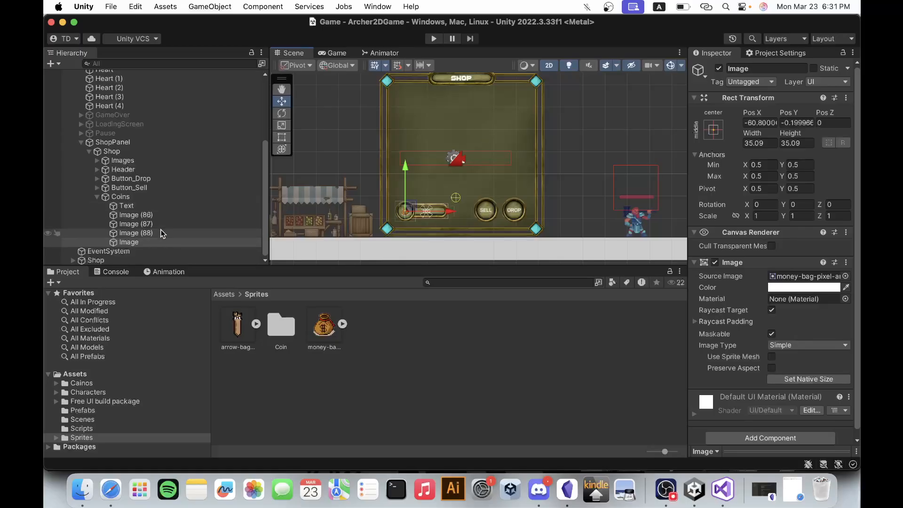
Examine the Coins group with Image (86), the first slot images in Images, and the Images, Header and Button_Drop objects.
click(141, 215)
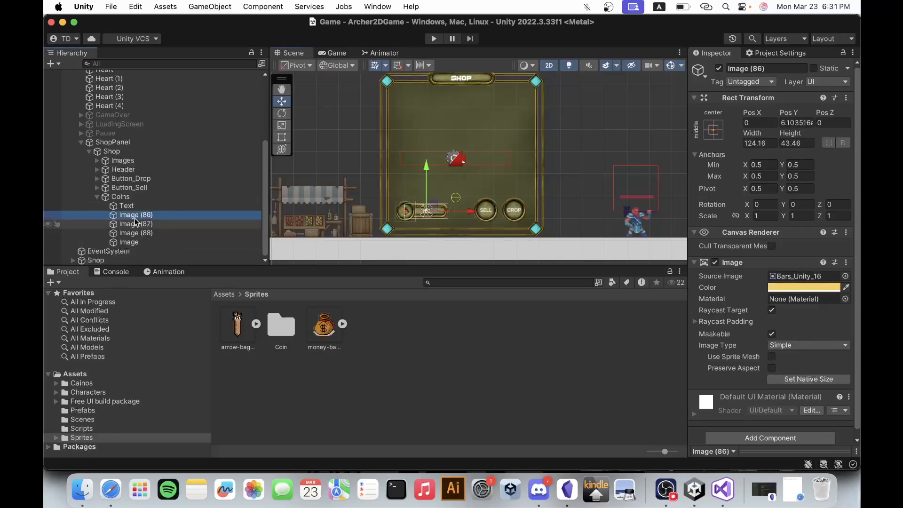
click(98, 197)
click(119, 242)
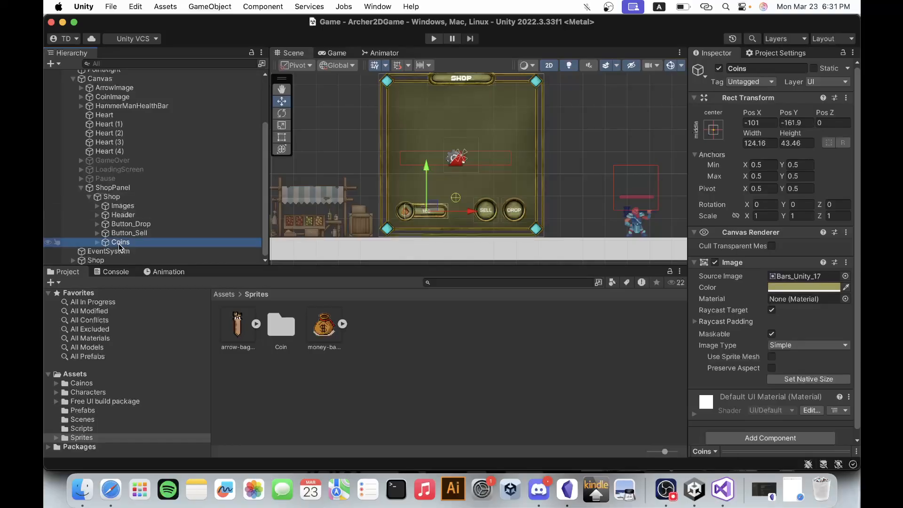
click(97, 206)
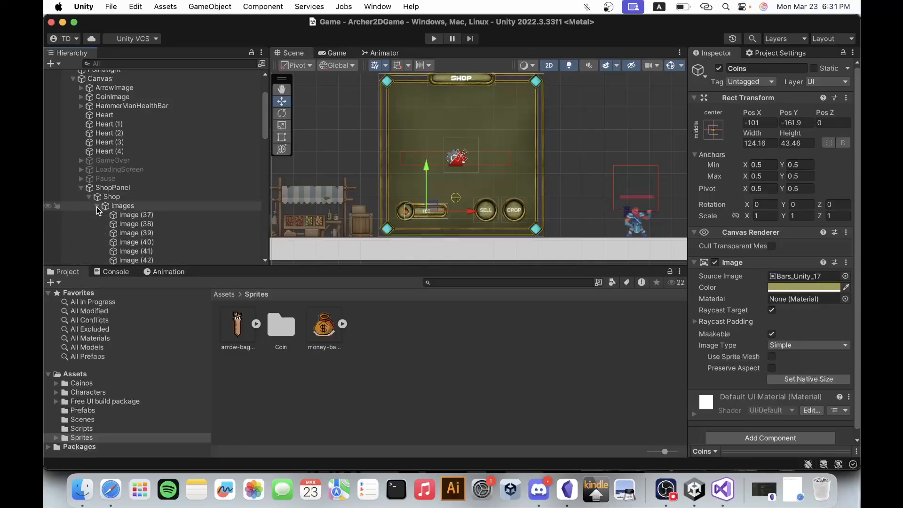
click(136, 217)
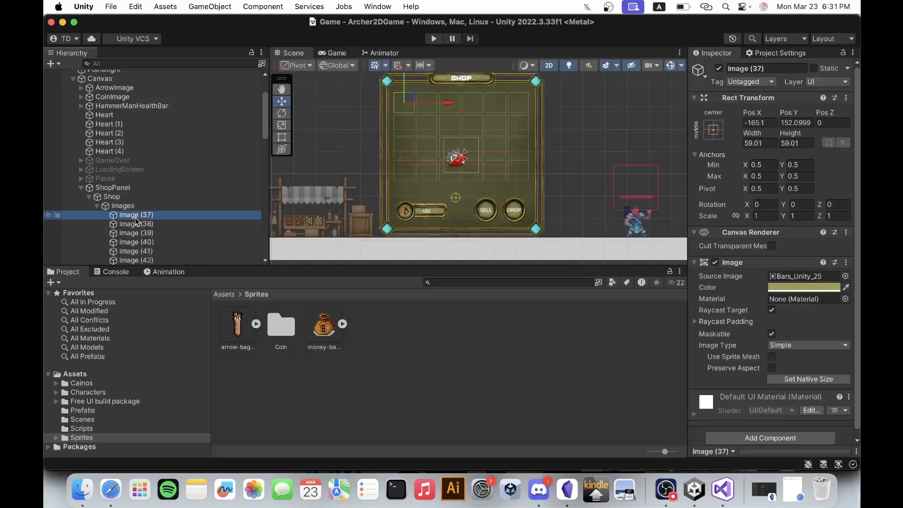
click(136, 224)
click(136, 242)
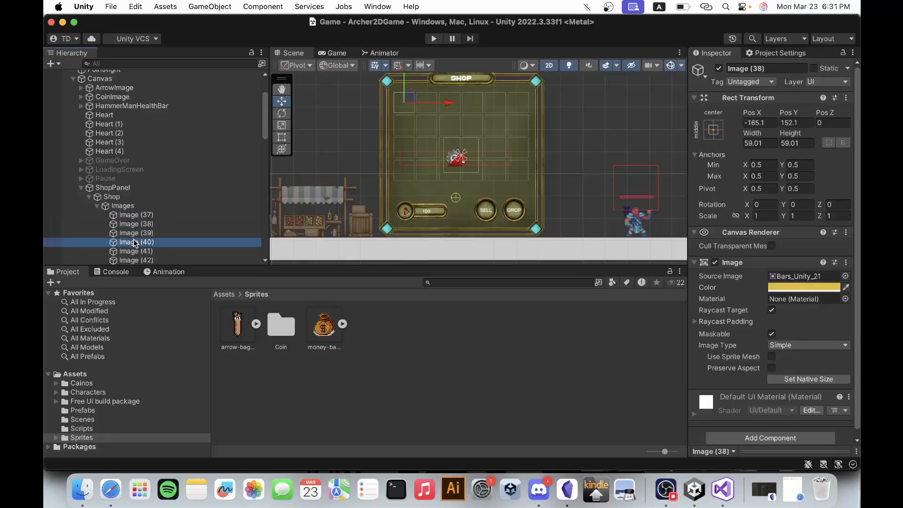
click(135, 252)
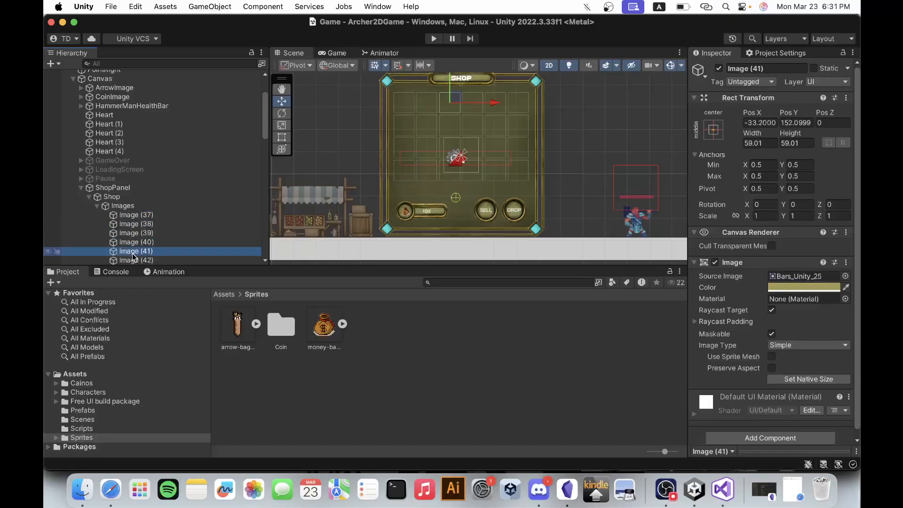
click(96, 206)
click(113, 206)
click(126, 215)
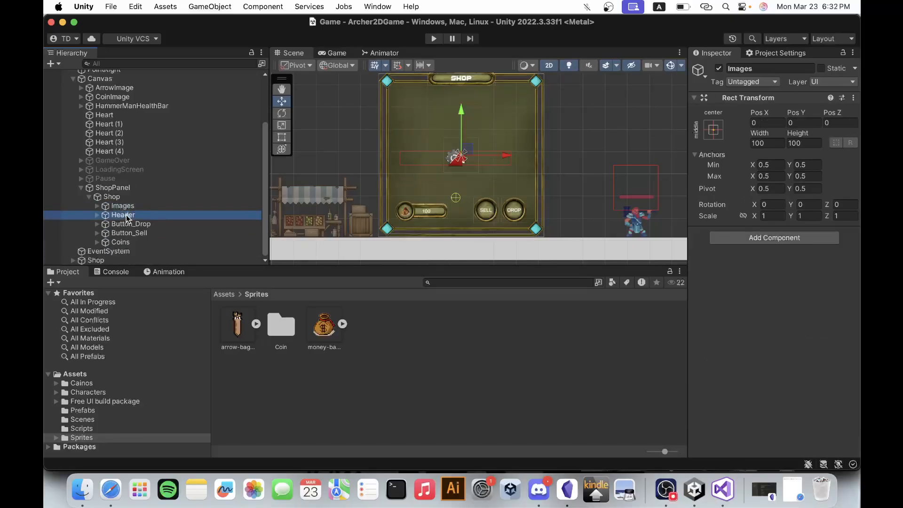
click(139, 224)
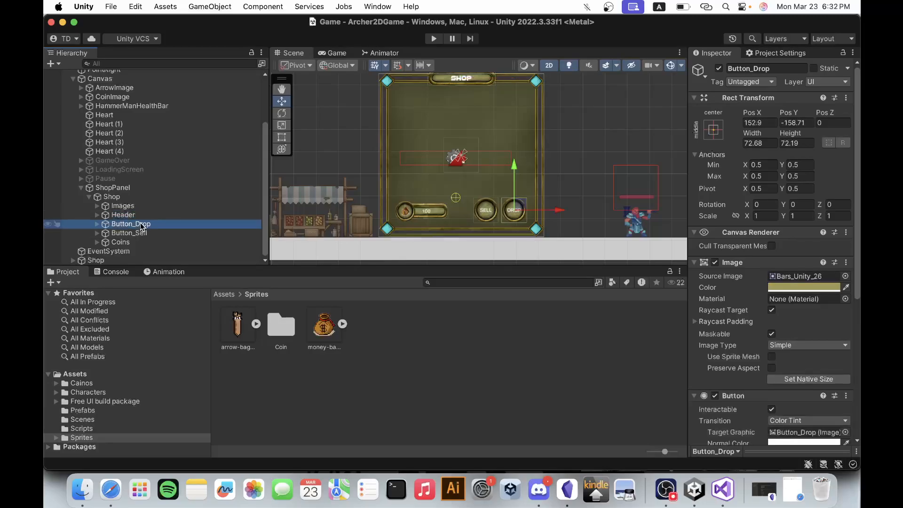
Try moving the shop's large background, Image (28) in the Images group, downward and undo the move.
click(136, 207)
click(98, 206)
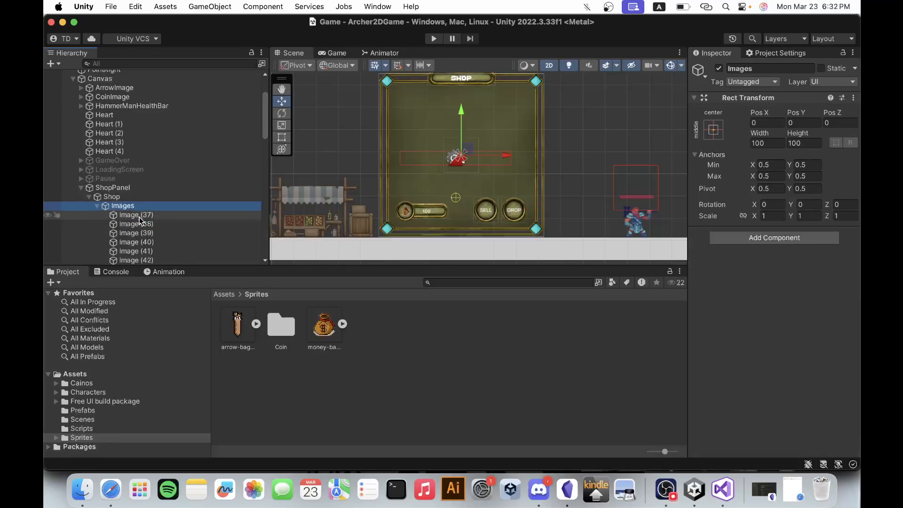
click(408, 112)
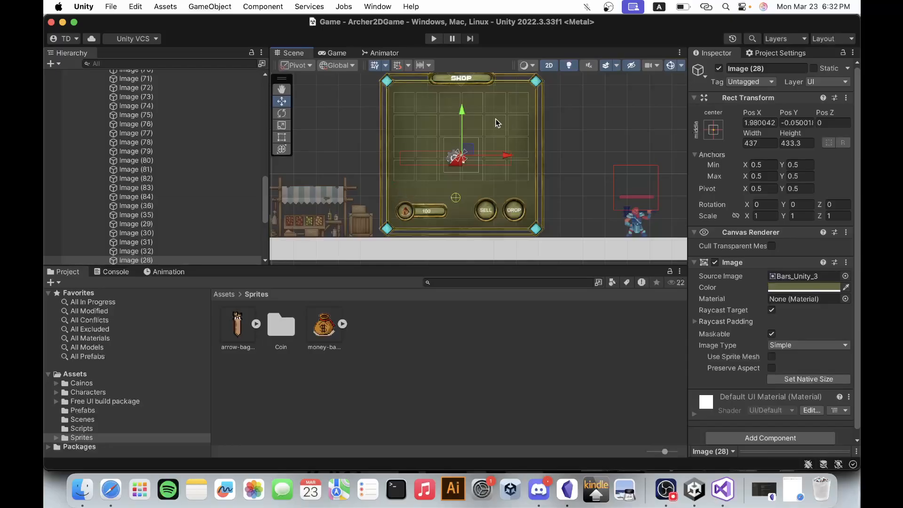
drag(465, 109, 464, 144)
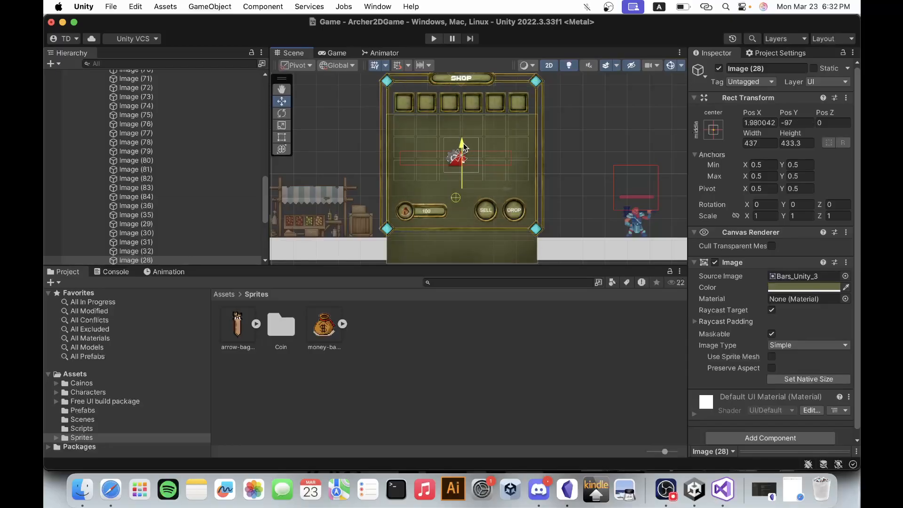
key(super+z)
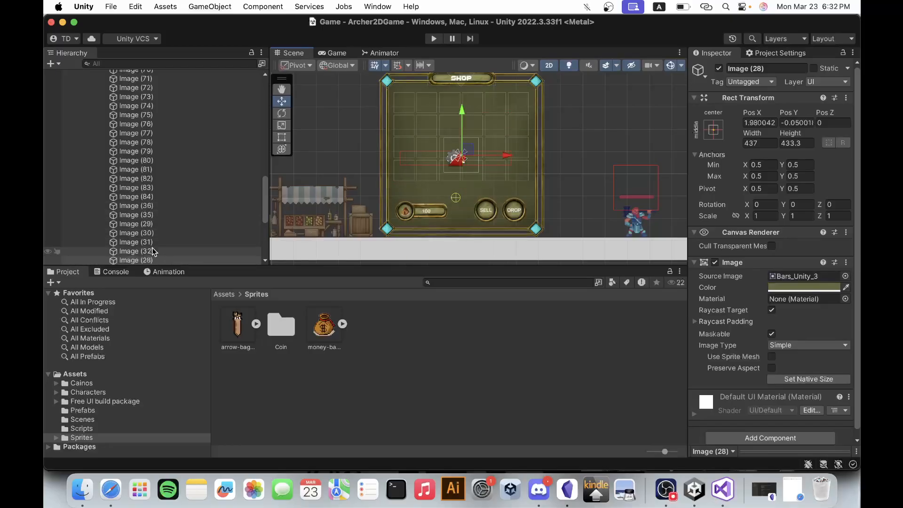
Reorder the background Image (28) to be the first child of Images, ahead of Image (37).
scroll(153, 252, down, 3)
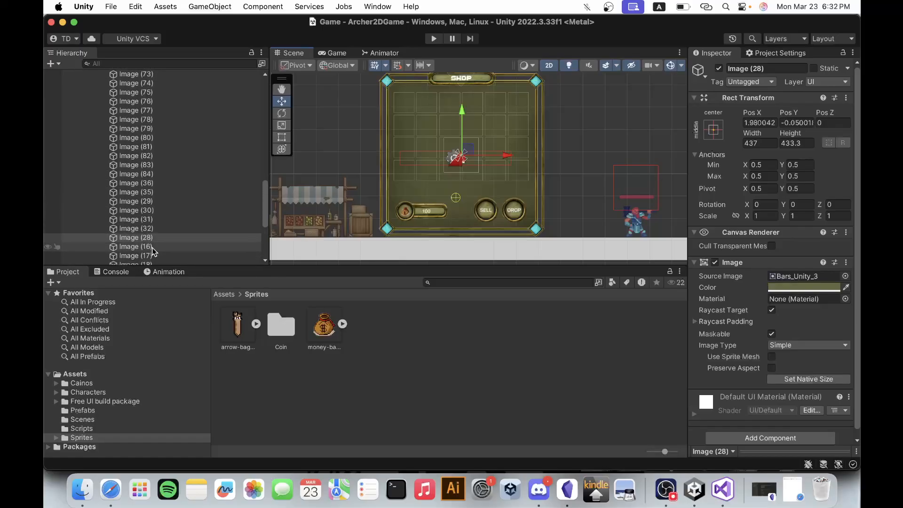
drag(155, 249, 141, 234)
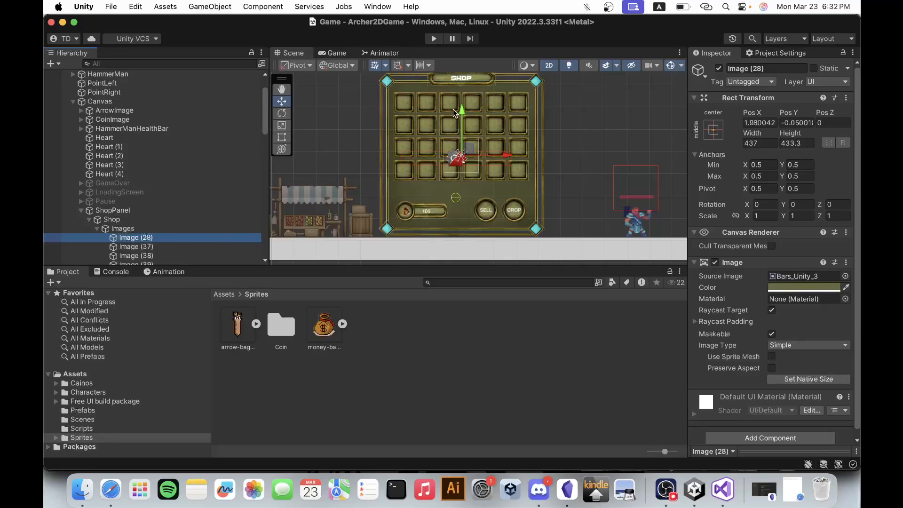
Try shifting the slot piece Image (44) in the grid's top row slightly downward, and undo the move.
scroll(453, 109, up, 3)
scroll(452, 109, up, 2)
click(511, 114)
click(510, 114)
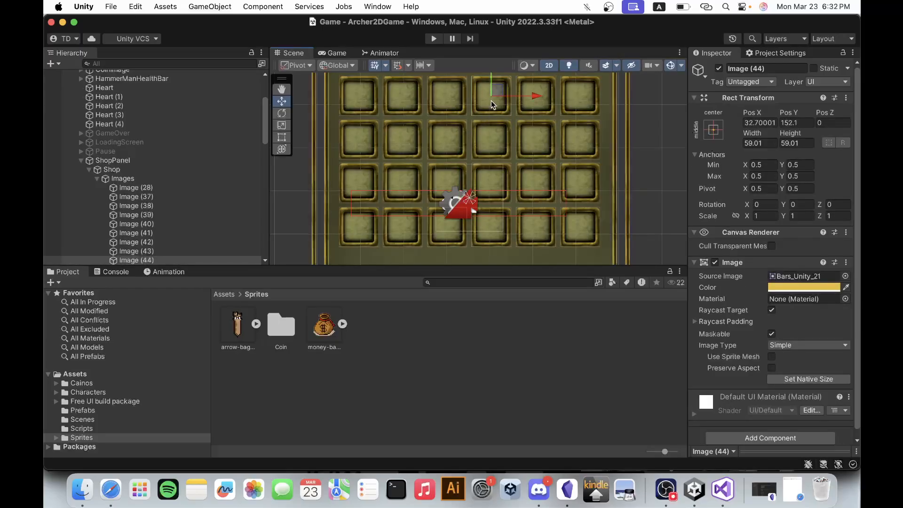
drag(492, 79, 491, 90)
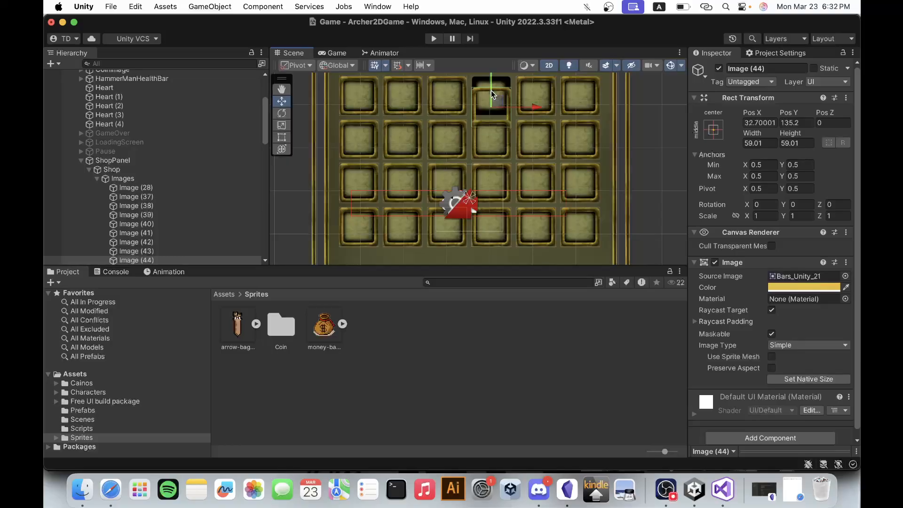
key(super+z)
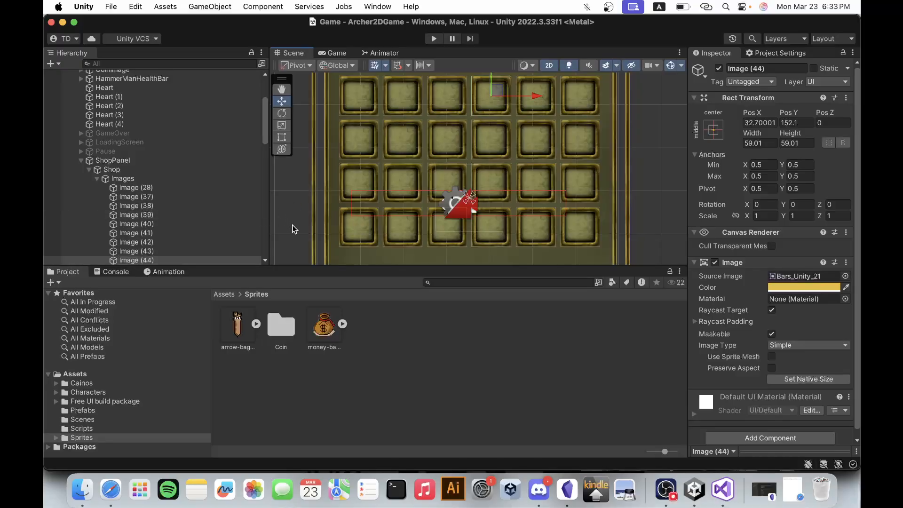
Collapse the Images group and look over the whole shop panel with its slot grid in the scene.
click(97, 179)
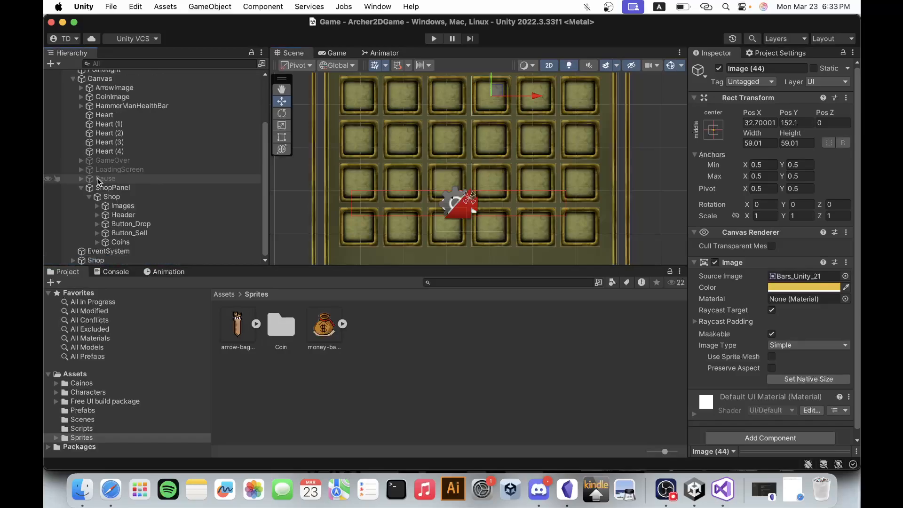
scroll(405, 193, down, 1)
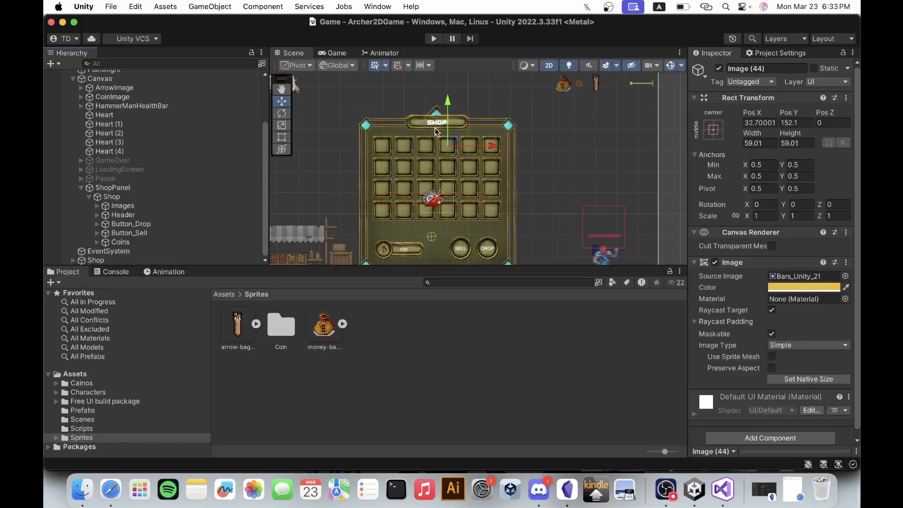
scroll(448, 94, down, 5)
scroll(443, 180, up, 6)
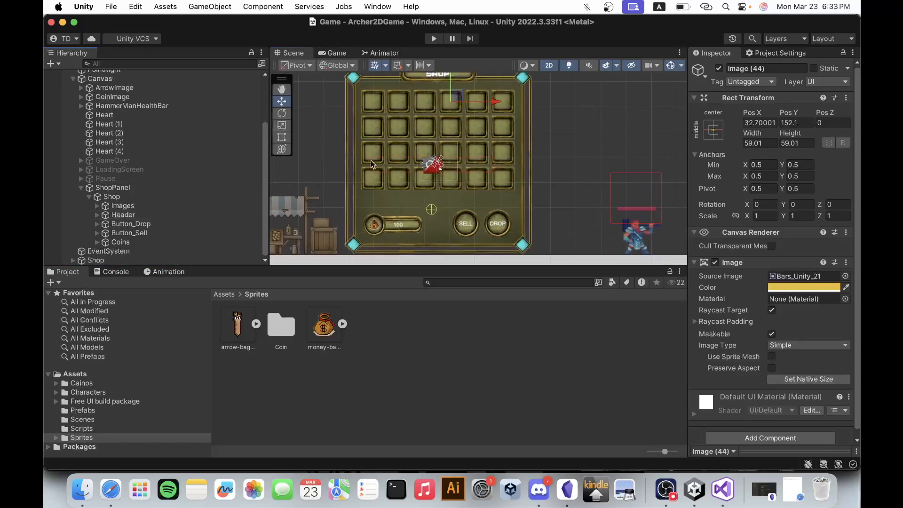
scroll(575, 218, down, 3)
scroll(521, 165, up, 3)
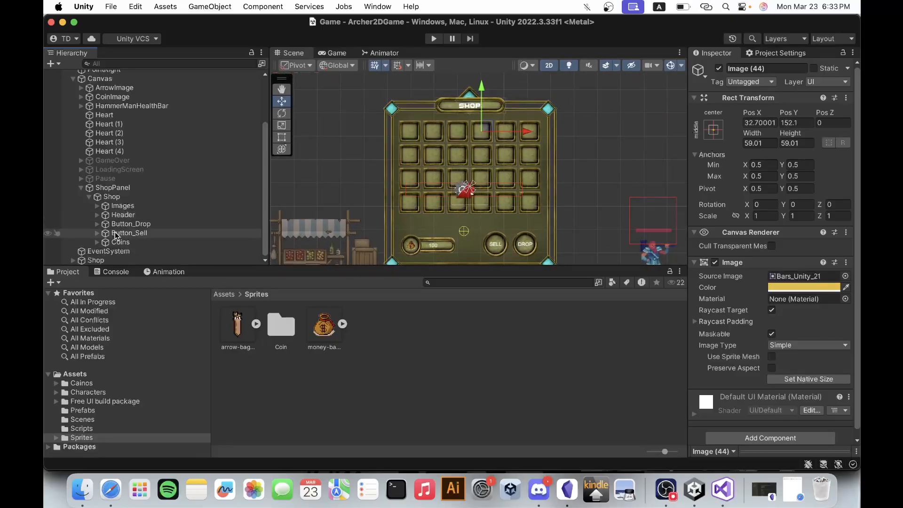
Rename Button_Sell under Shop as Button_Buy.
click(134, 234)
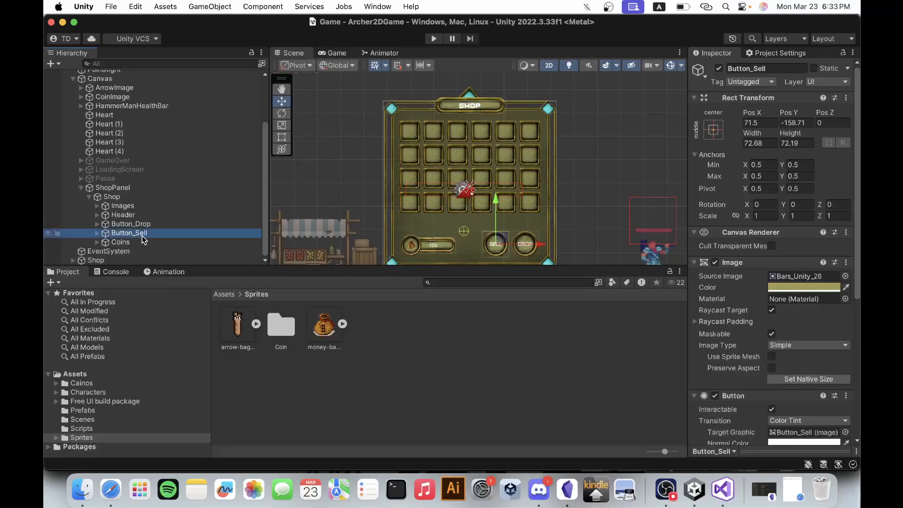
click(153, 233)
click(151, 233)
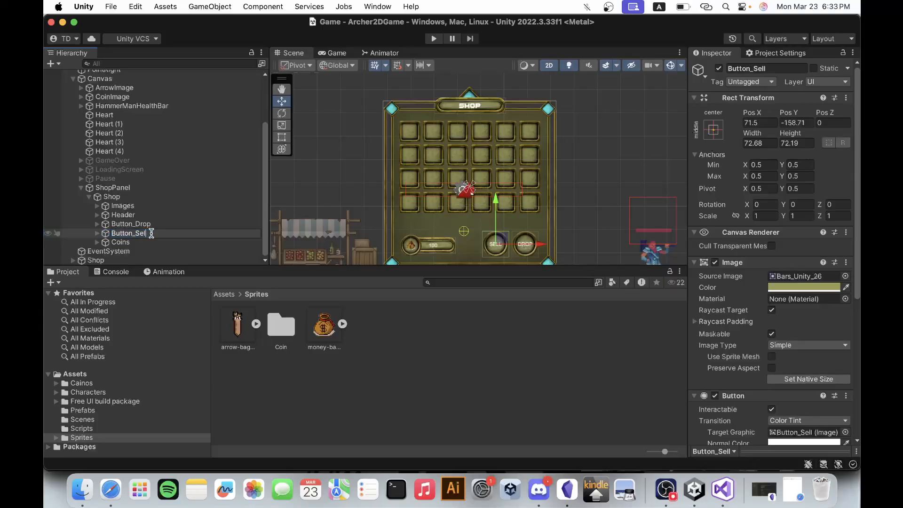
key(BackSpace)
key(BackSpace)
key(BackSpace)
key(BackSpace)
text(Buy)
key(Return)
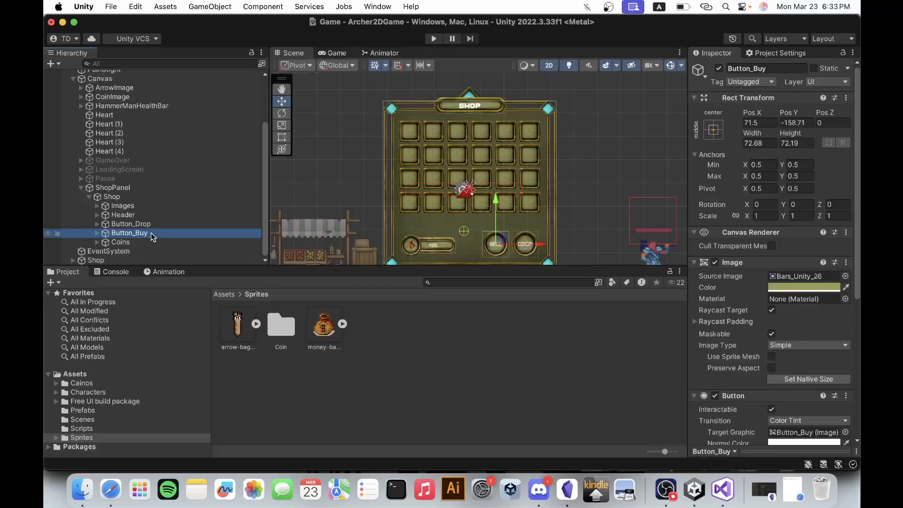
Inspect the Text and Image children of Button_Drop, and collapse the button in the hierarchy.
click(109, 225)
click(97, 224)
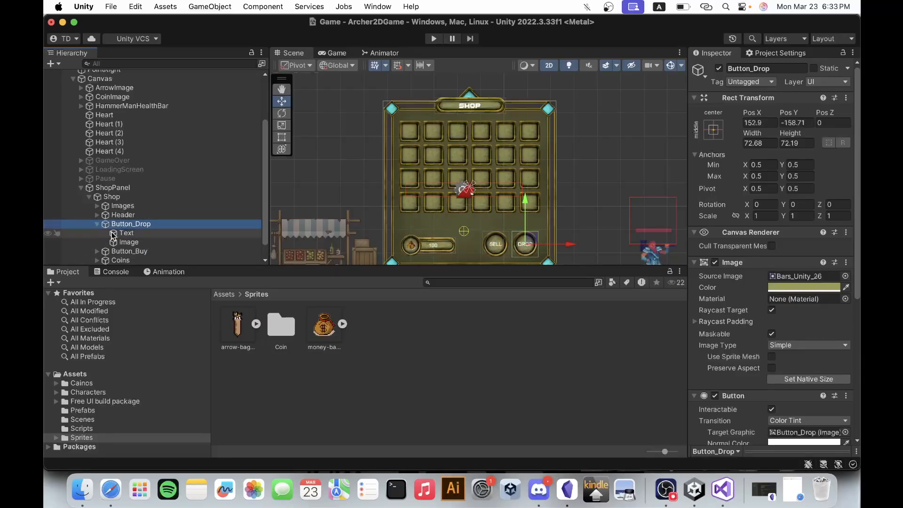
click(125, 233)
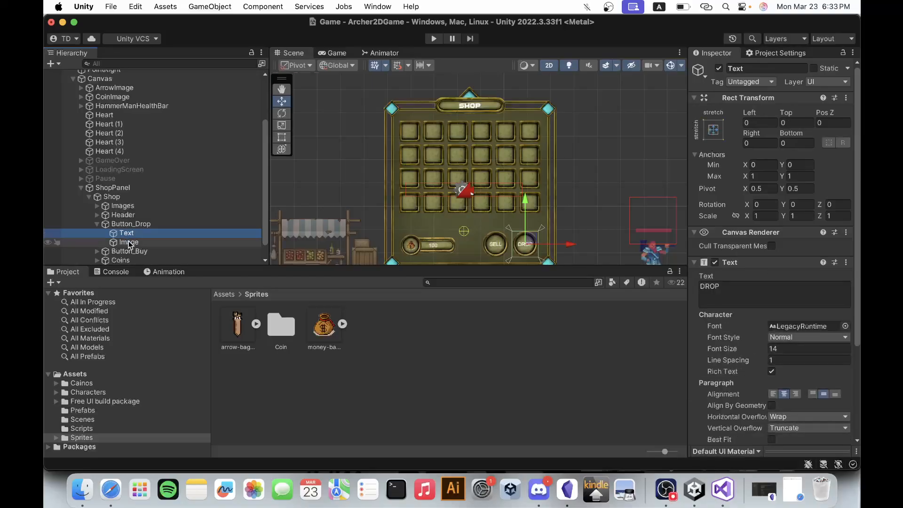
click(130, 243)
click(130, 224)
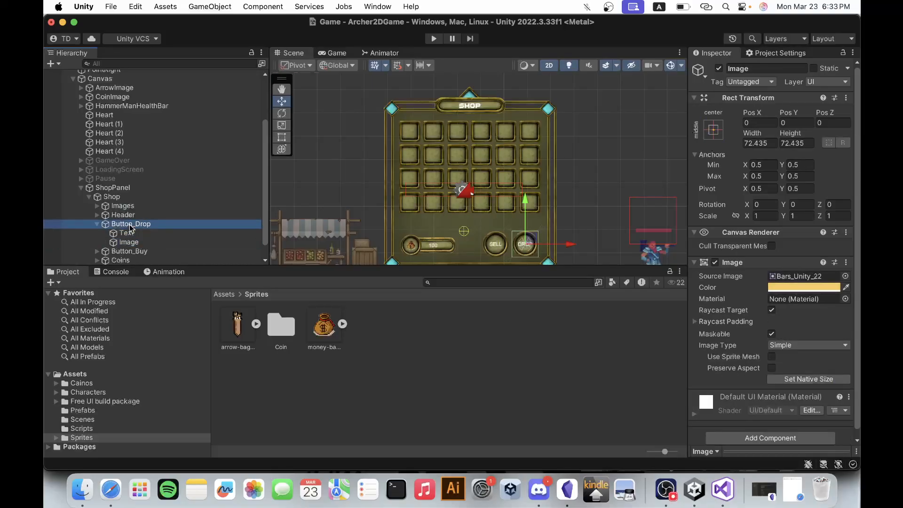
click(97, 224)
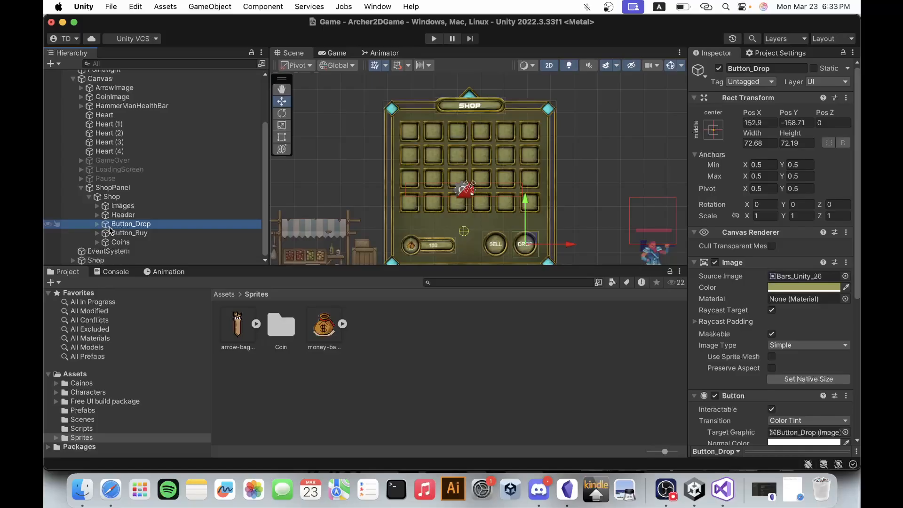
Rename Button_Drop under Shop as Button_Bulk.
click(138, 224)
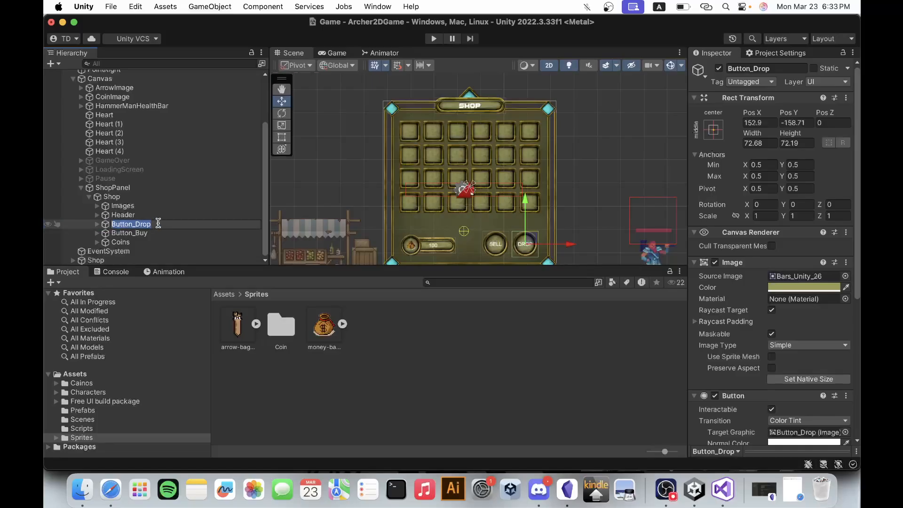
click(158, 223)
key(BackSpace)
key(BackSpace)
key(BackSpace)
key(BackSpace)
text(a)
key(BackSpace)
text(Am)
key(BackSpace)
key(BackSpace)
text(Bulk)
key(Return)
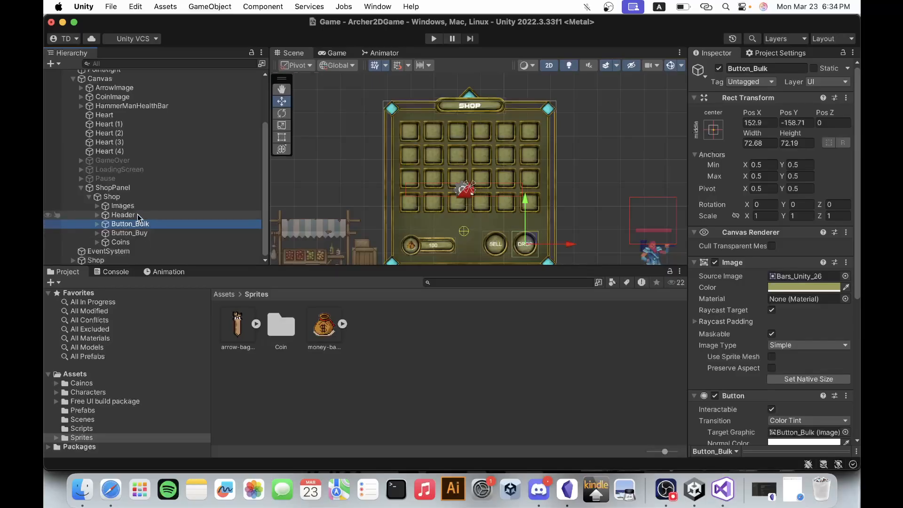
Check which shop elements the Header, Images, Button_Buy and Button_Bulk objects correspond to in the scene.
click(139, 216)
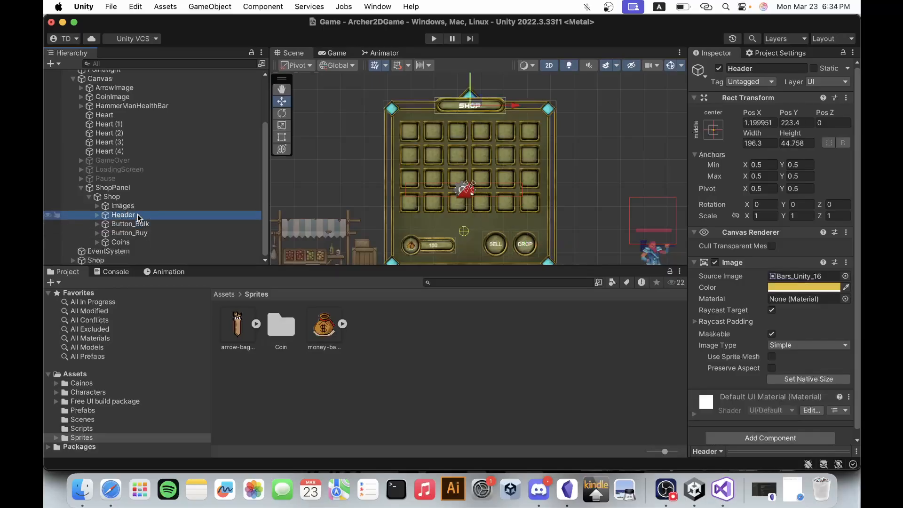
click(123, 207)
click(126, 221)
click(127, 217)
click(127, 234)
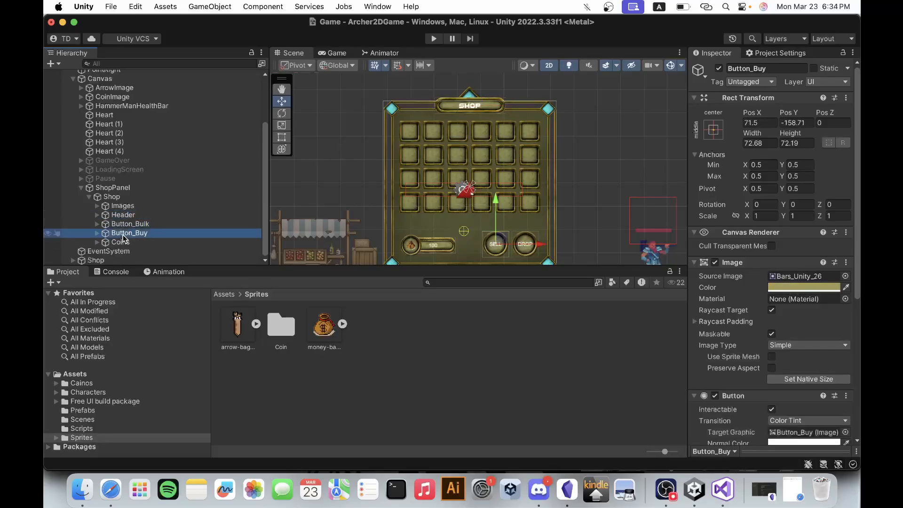
click(127, 225)
Change the label text of Button_Buy to BUY.
click(127, 233)
click(97, 233)
click(123, 242)
click(794, 291)
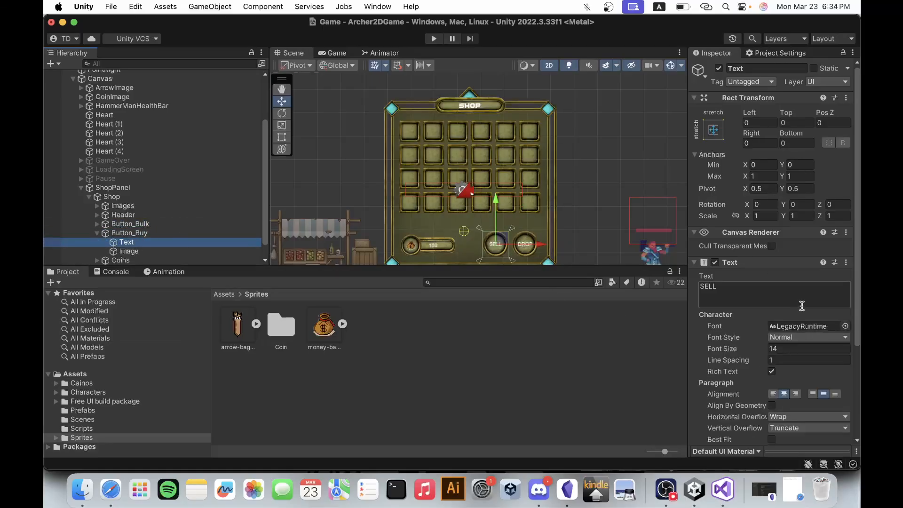
text(BUY)
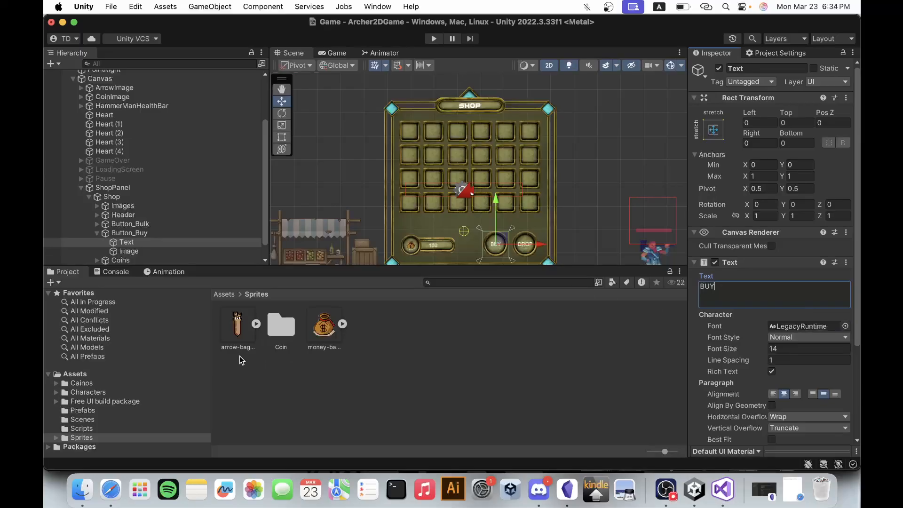
Assign the ThaleahFat font from the Assets folder to the Button_Buy label.
click(137, 374)
drag(541, 326, 780, 326)
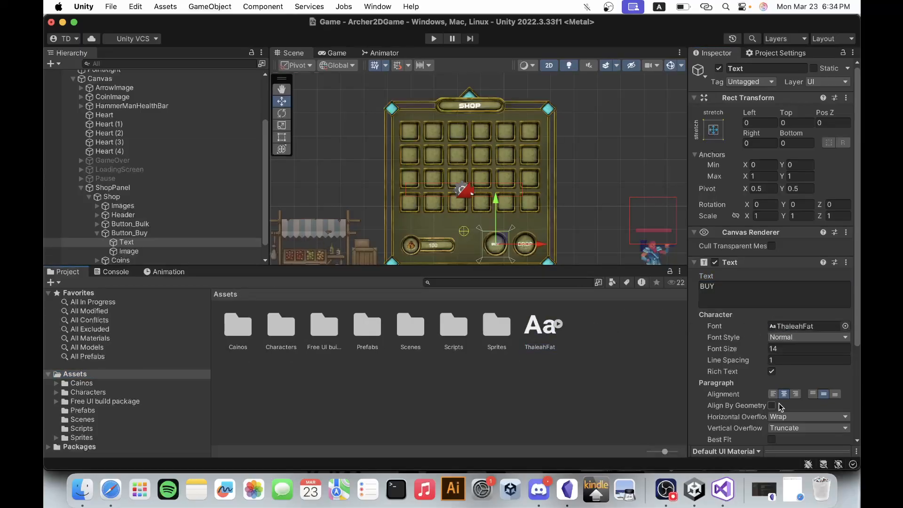
Set the font size of the Button_Buy label to 25.
click(805, 351)
text(30)
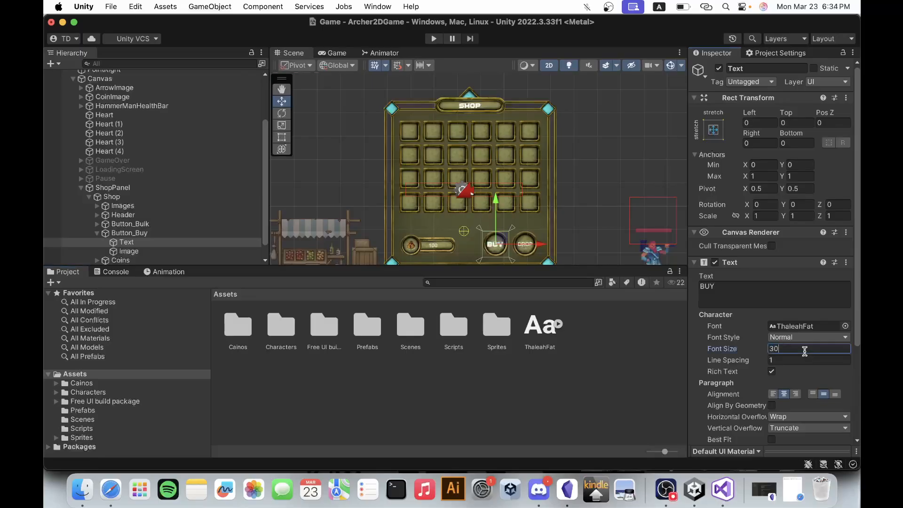
key(BackSpace)
key(BackSpace)
text(25)
scroll(516, 249, up, 3)
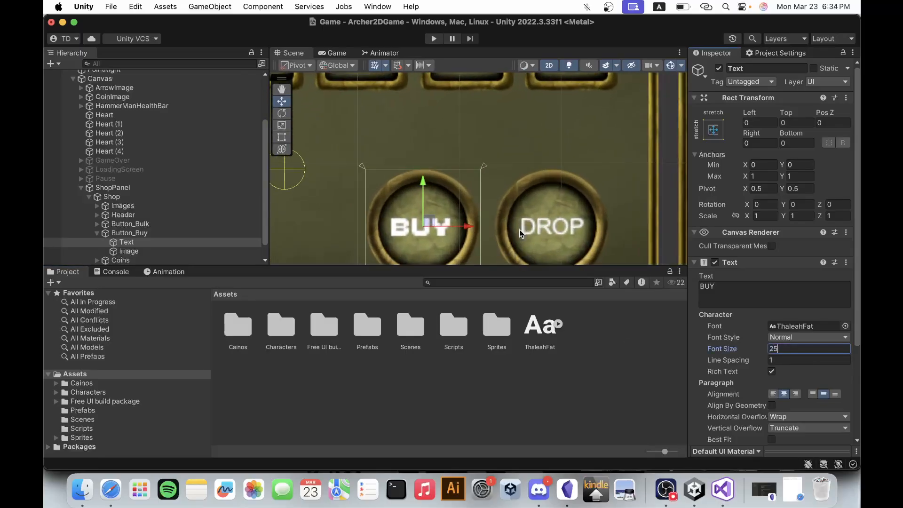
scroll(520, 229, down, 2)
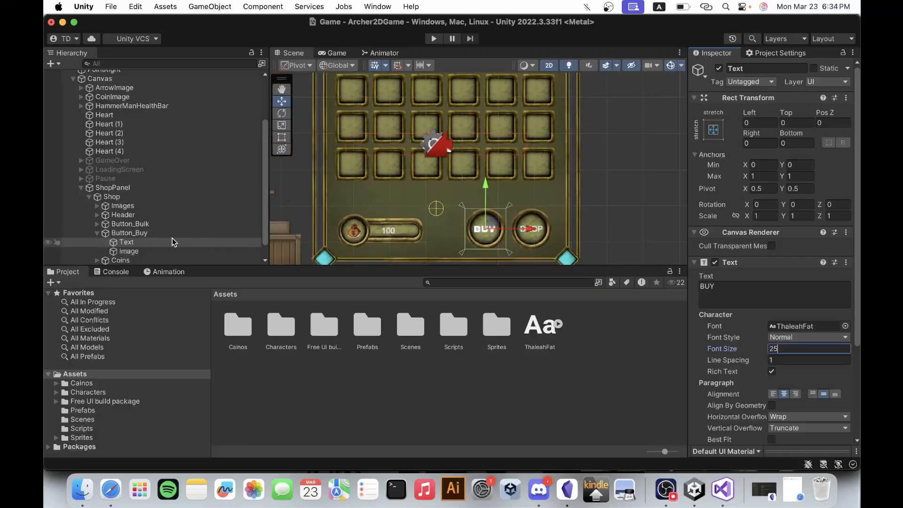
scroll(113, 238, down, 2)
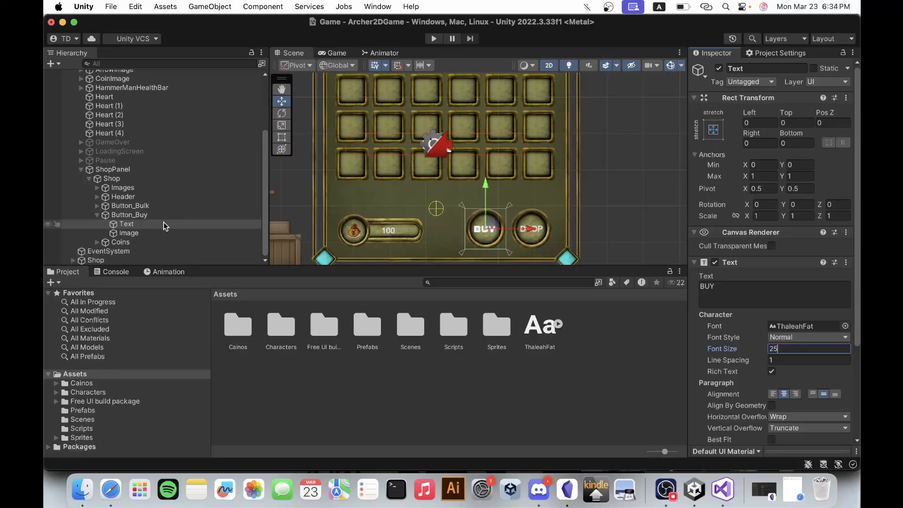
click(97, 215)
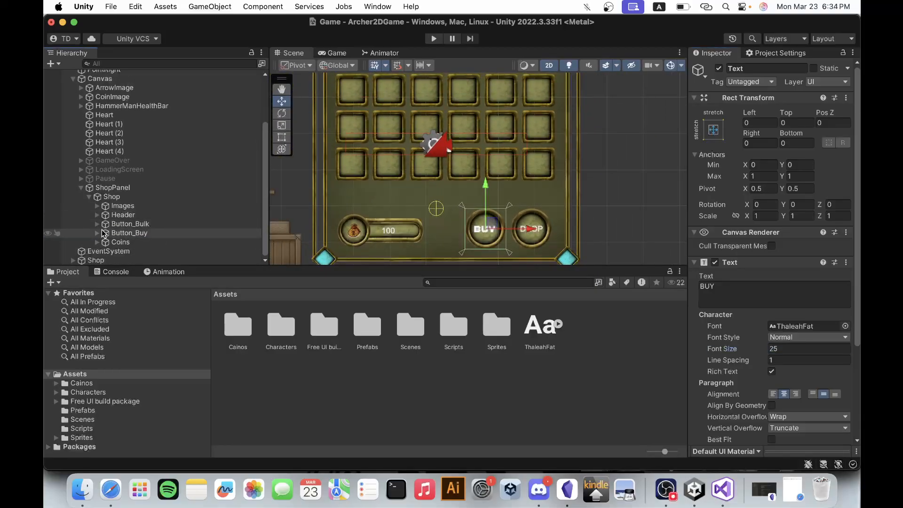
Change the Button_Bulk label text to 1 and set its font size to 25.
click(97, 224)
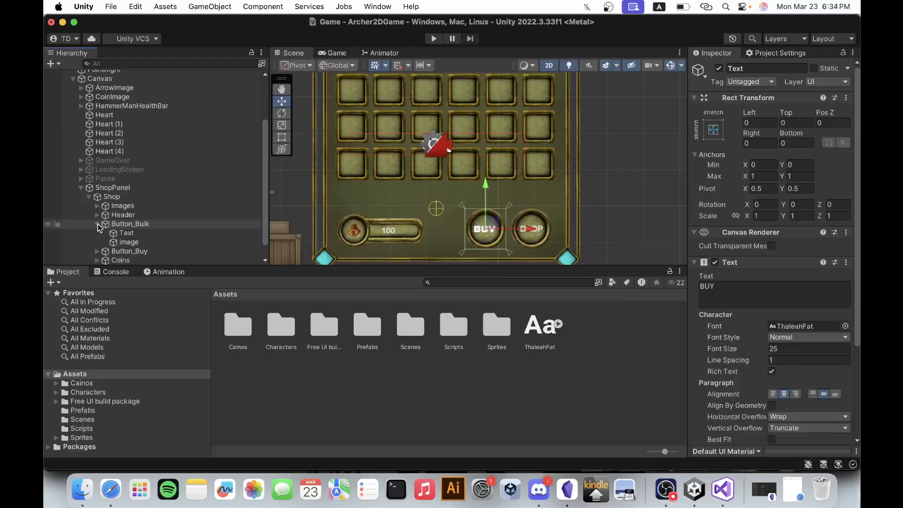
click(131, 234)
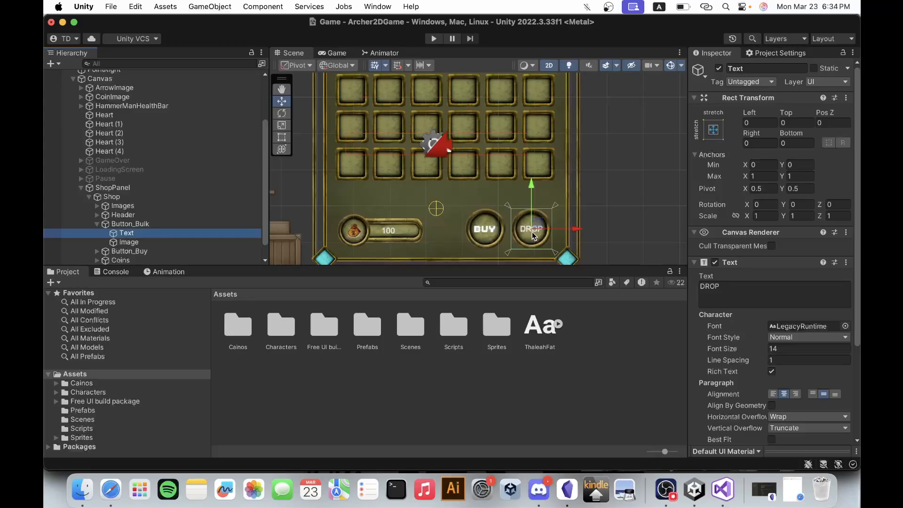
click(732, 291)
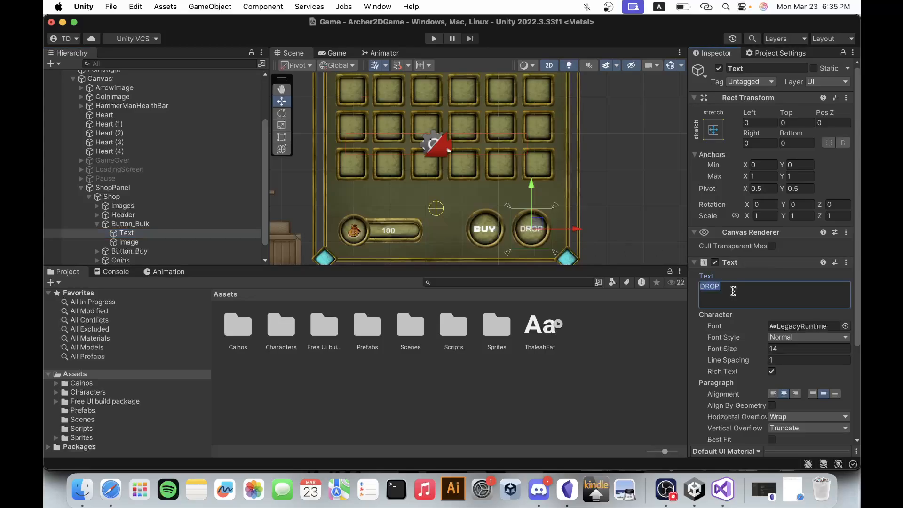
text(0)
key(BackSpace)
text(1)
click(795, 350)
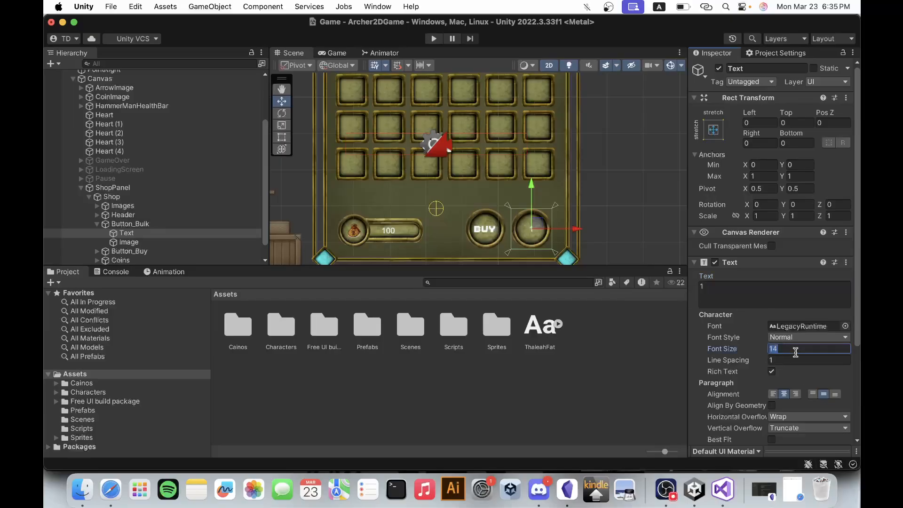
text(25)
click(97, 224)
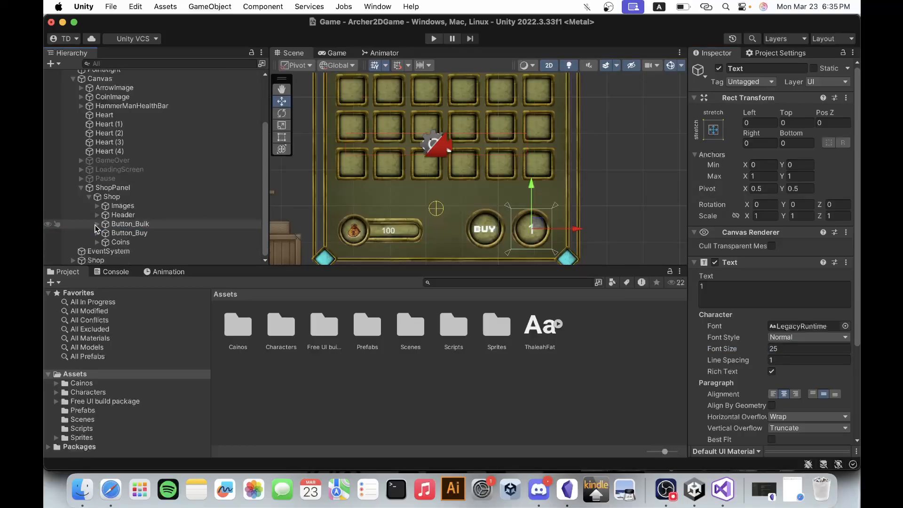
Assign the ThaleahFat font to the Coins amount text and set its font size to 25.
click(98, 242)
scroll(127, 243, down, 4)
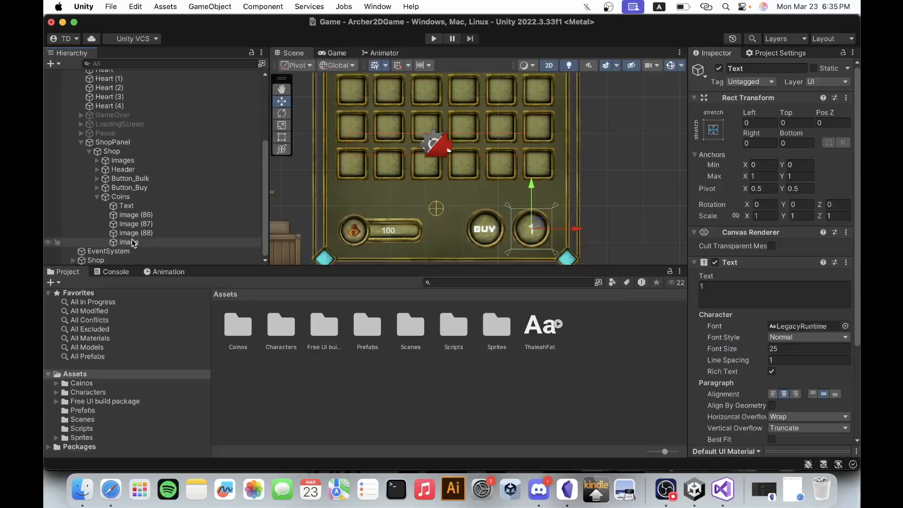
click(126, 206)
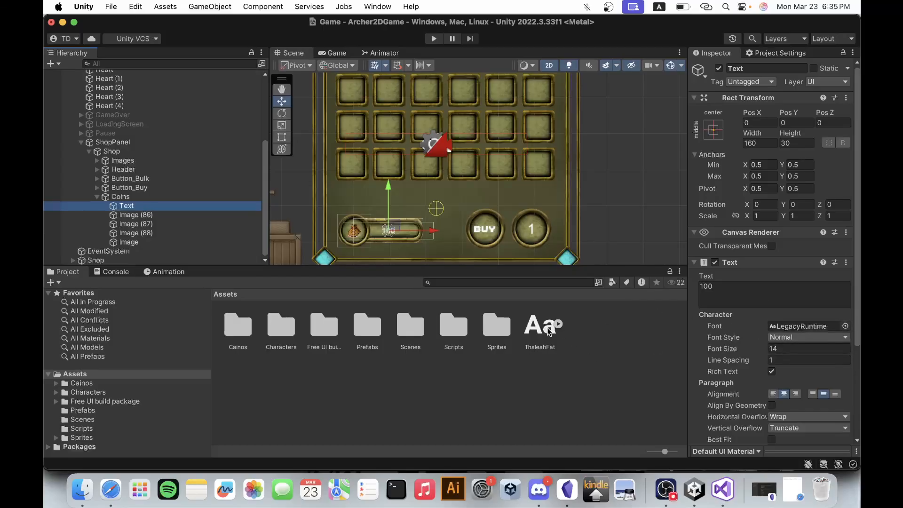
drag(541, 327, 784, 331)
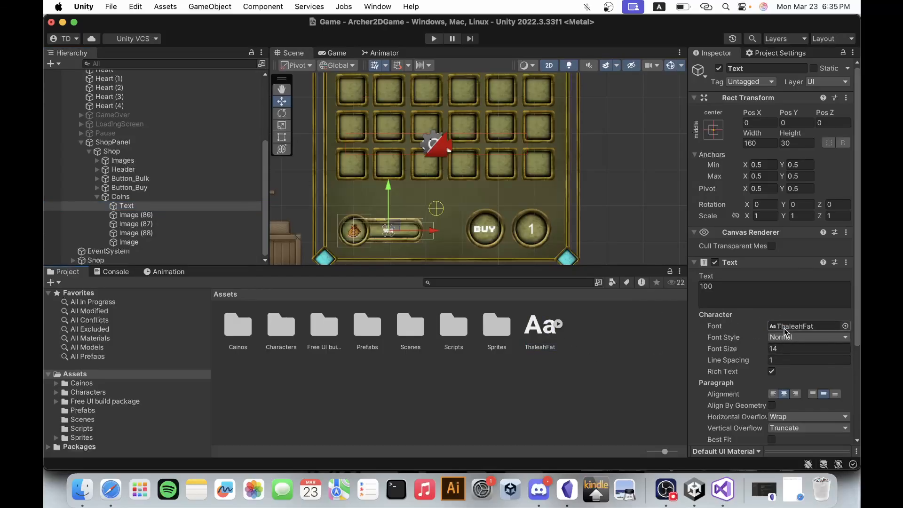
scroll(390, 247, up, 5)
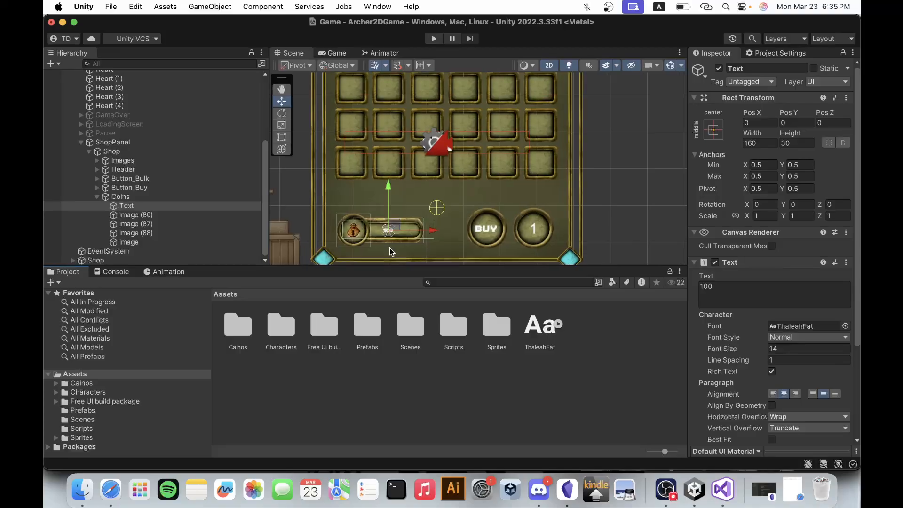
click(794, 348)
text(25)
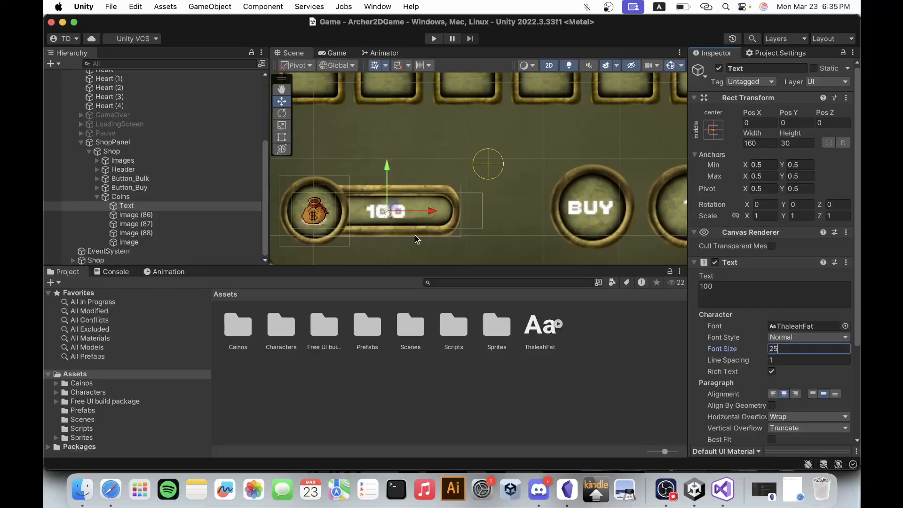
scroll(415, 235, down, 10)
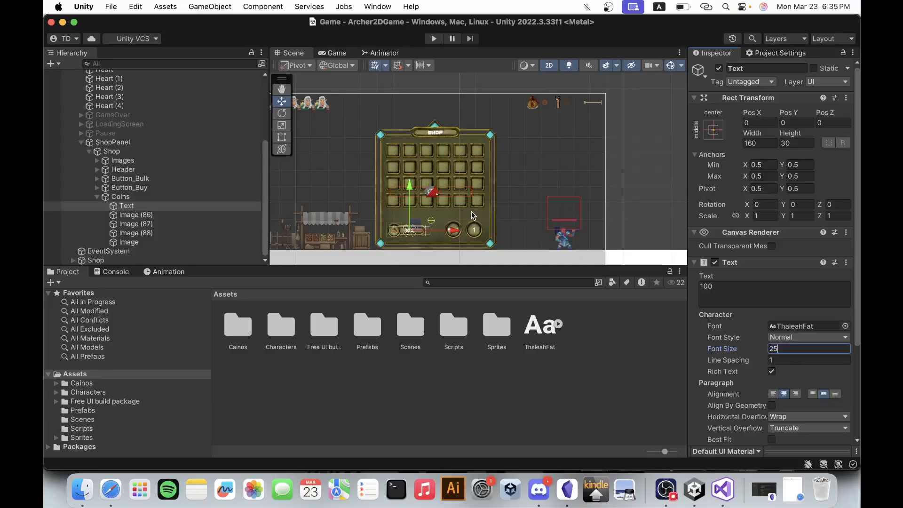
scroll(471, 210, up, 2)
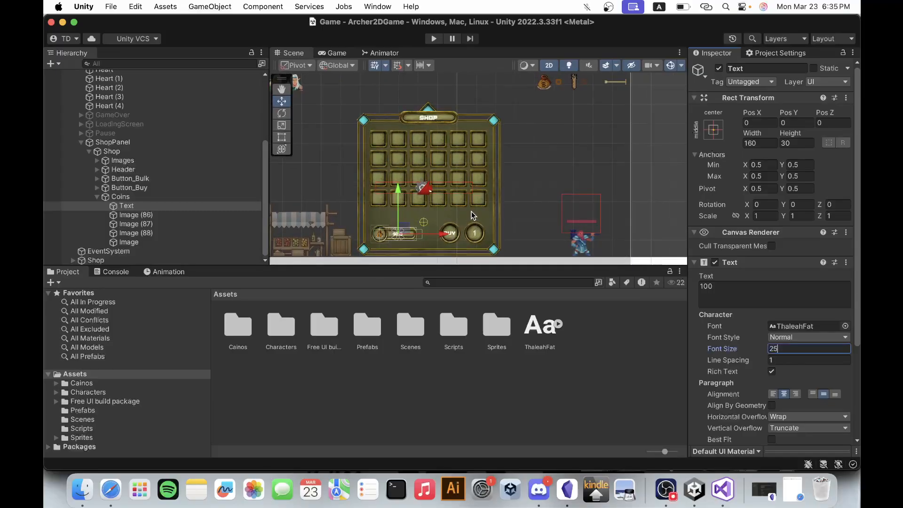
click(96, 197)
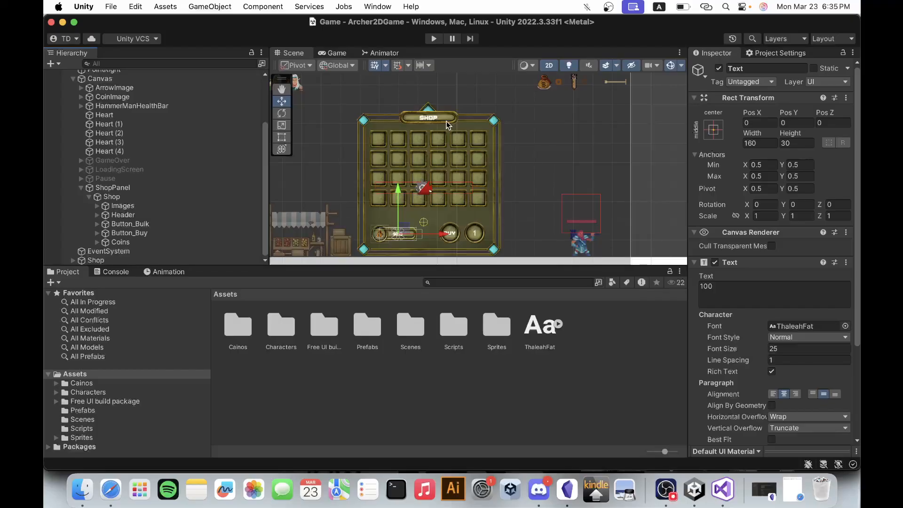
Identify which image object under Images forms the blue diamond ornament above the SHOP header.
scroll(431, 123, up, 6)
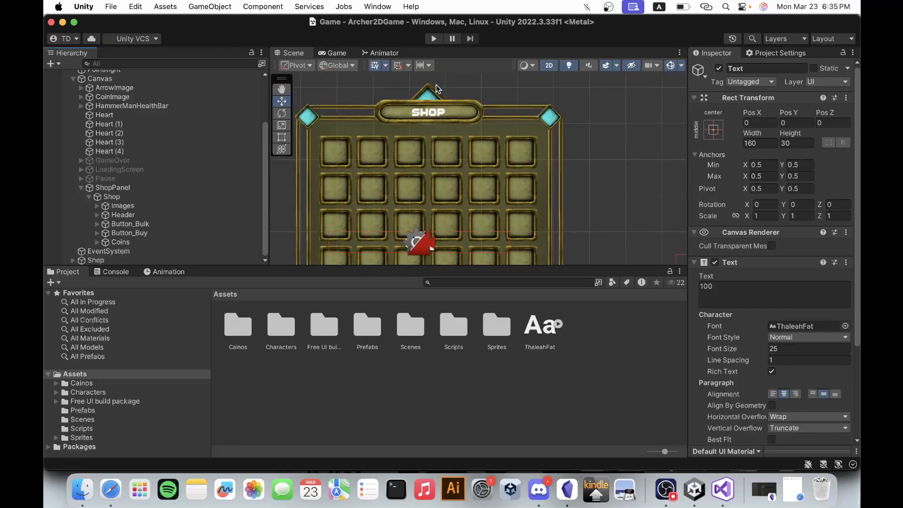
scroll(424, 133, up, 3)
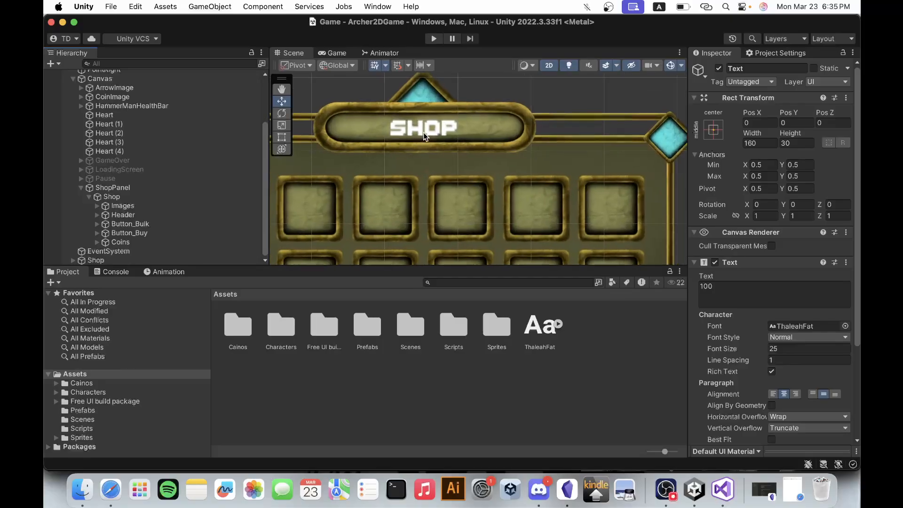
click(425, 95)
click(425, 92)
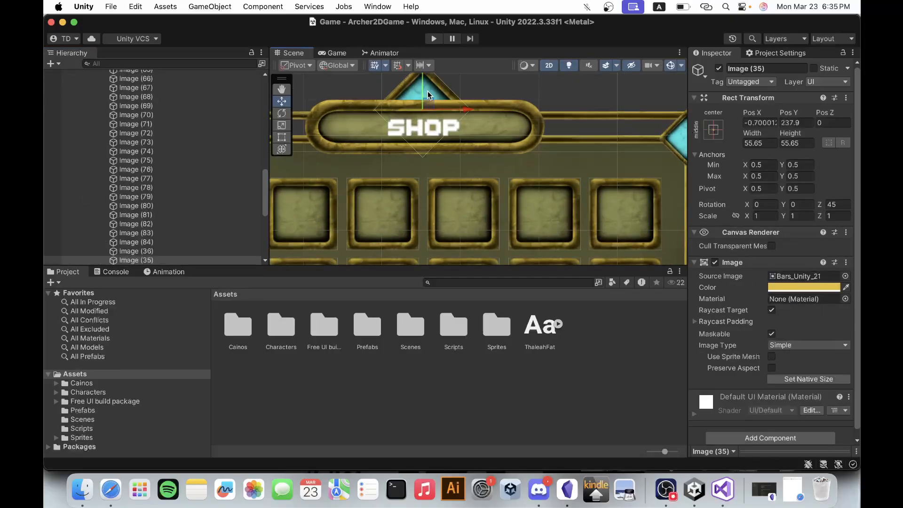
scroll(161, 235, down, 3)
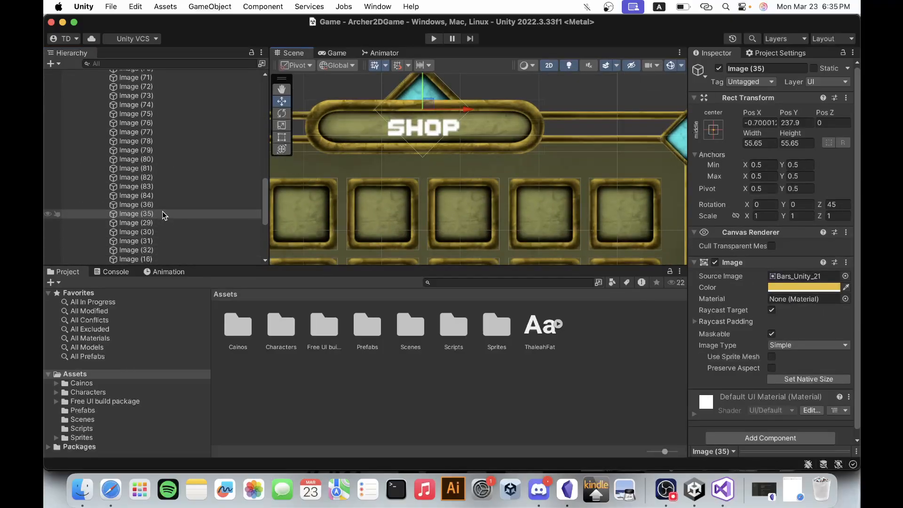
scroll(163, 214, down, 5)
click(163, 140)
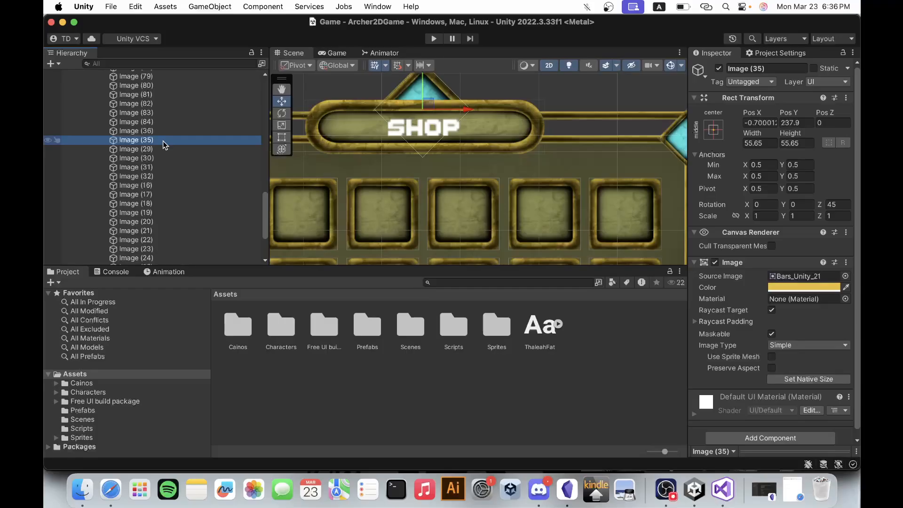
scroll(163, 140, down, 3)
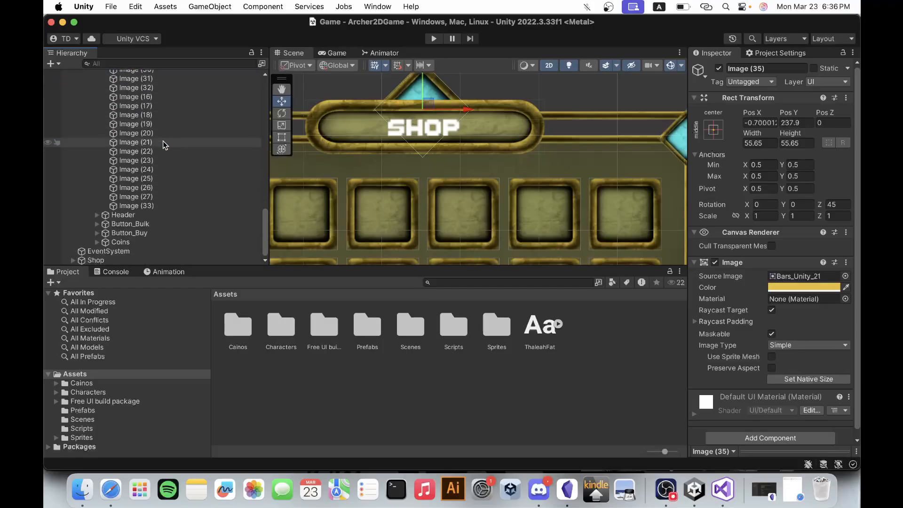
scroll(163, 140, up, 3)
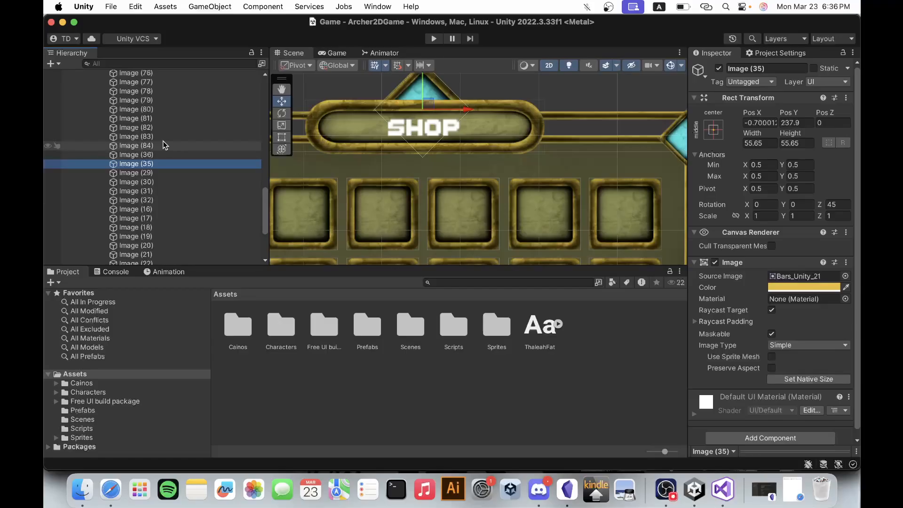
Identify which image object under Images forms the rounded bar behind the SHOP title.
click(500, 134)
click(500, 131)
click(500, 129)
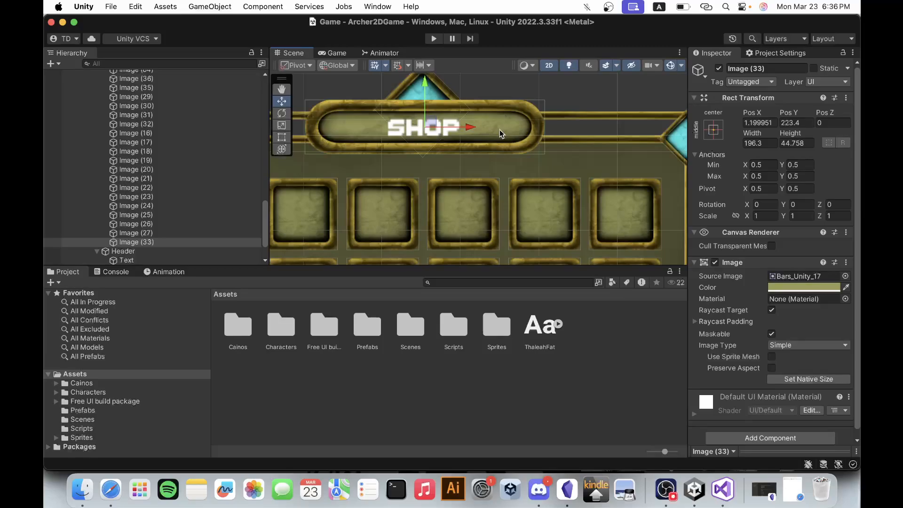
click(160, 240)
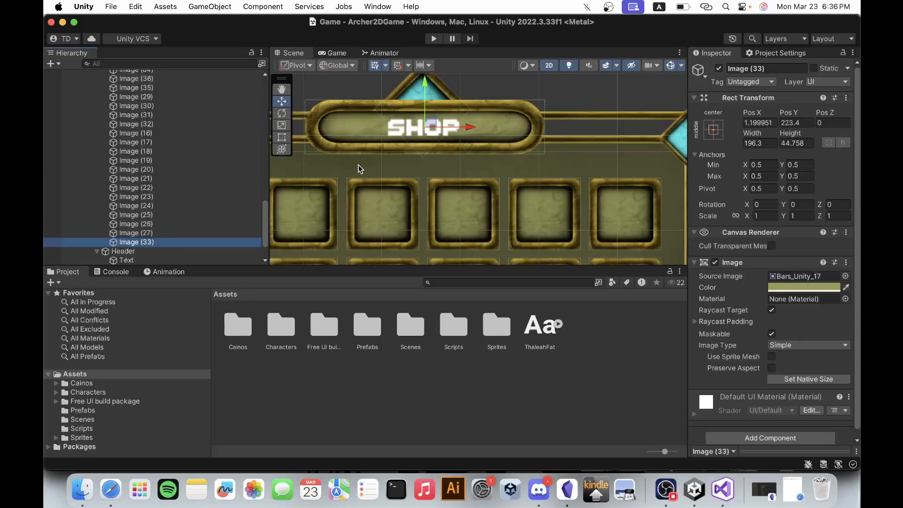
click(426, 83)
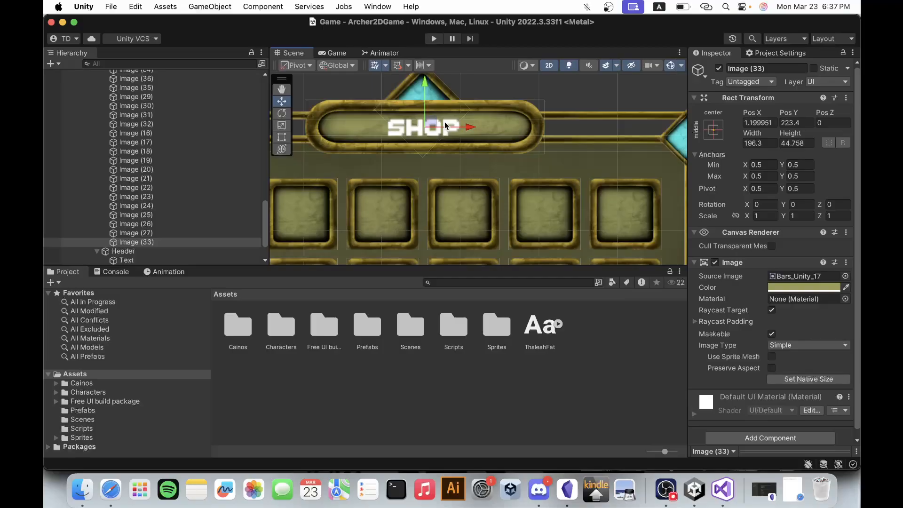
Move the ShopPanel up in the Canvas so that its Top is -50 and its Bottom is 50.
click(266, 217)
scroll(265, 228, down, 3)
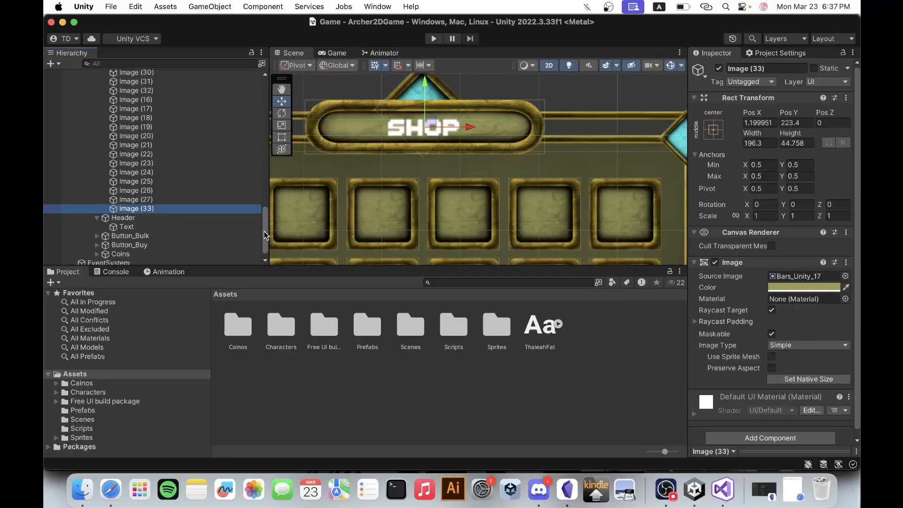
scroll(433, 175, down, 5)
scroll(433, 175, down, 2)
scroll(524, 120, down, 6)
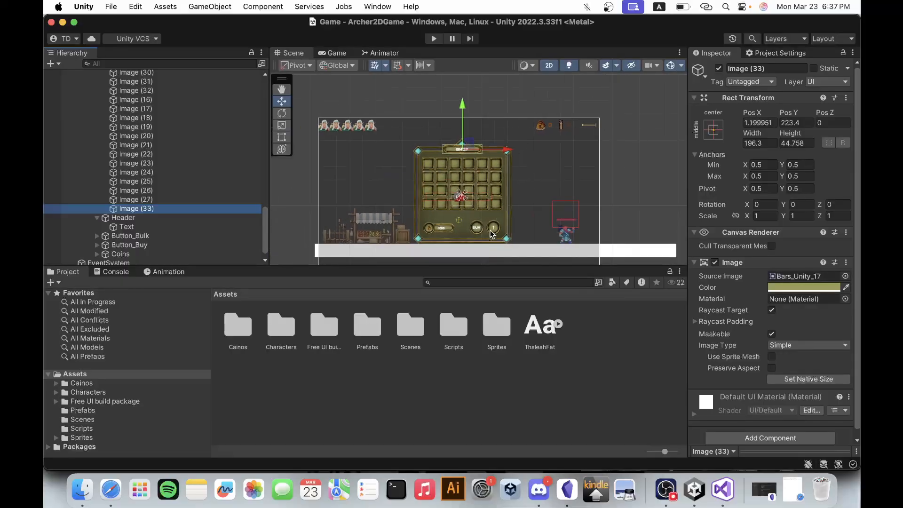
scroll(490, 231, up, 6)
scroll(585, 145, down, 3)
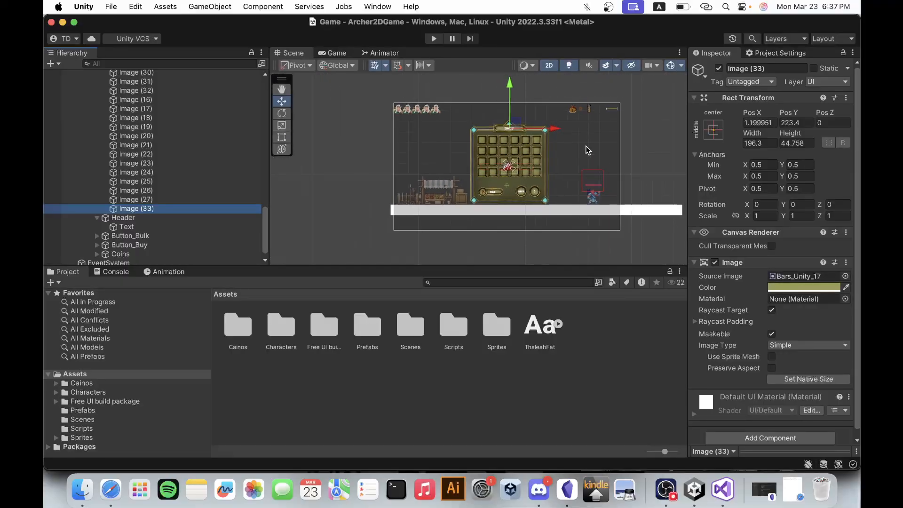
scroll(518, 179, up, 2)
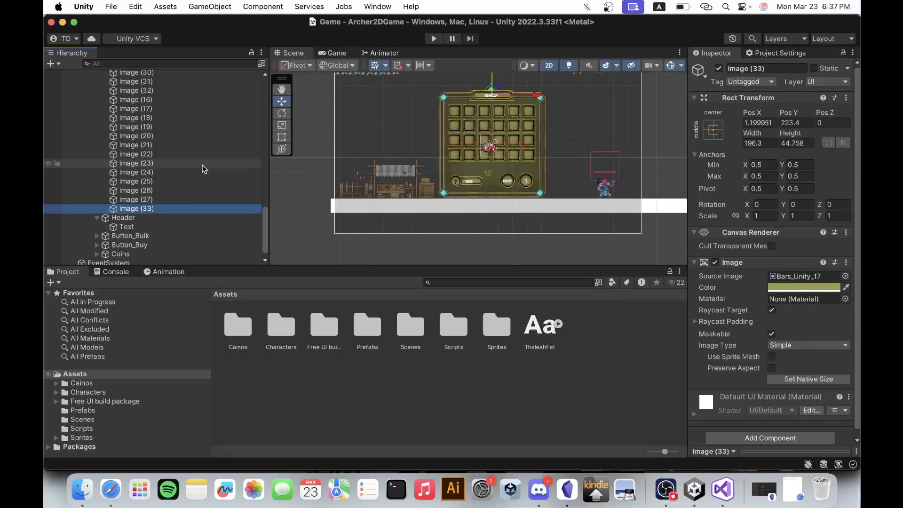
scroll(203, 169, up, 10)
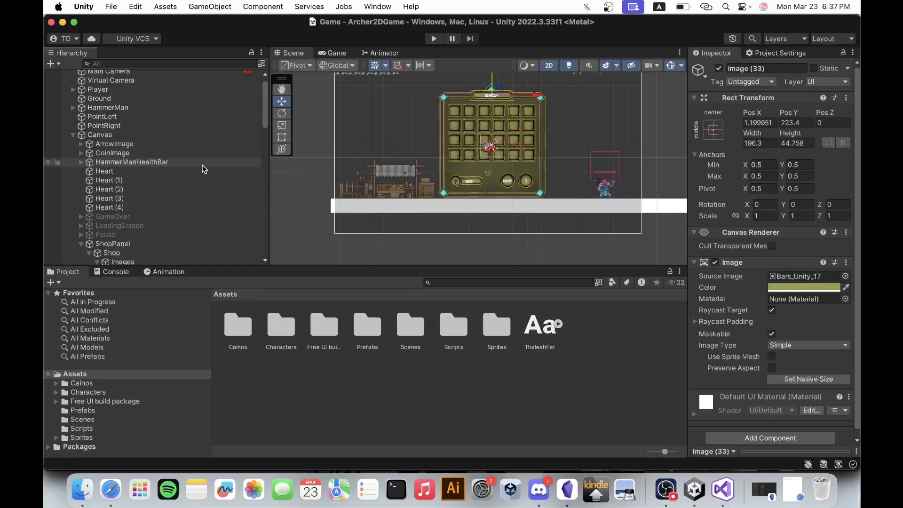
click(156, 242)
drag(489, 107, 486, 95)
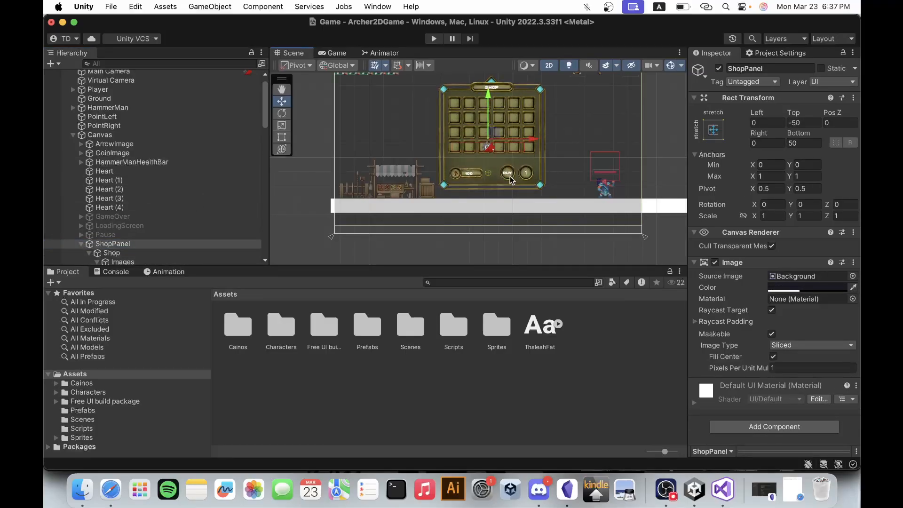
scroll(518, 230, down, 3)
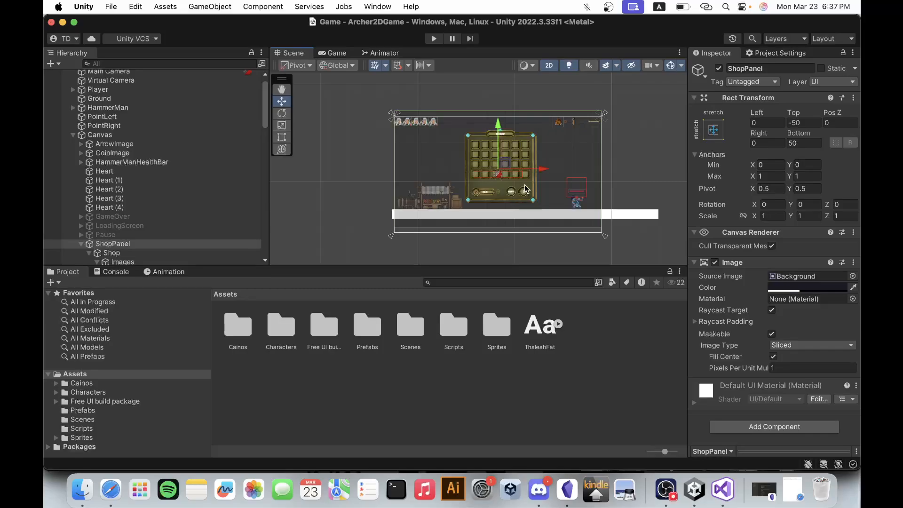
Undo the last ShopPanel move and instead raise its child object Shop to Pos Y 416.
key(super+z)
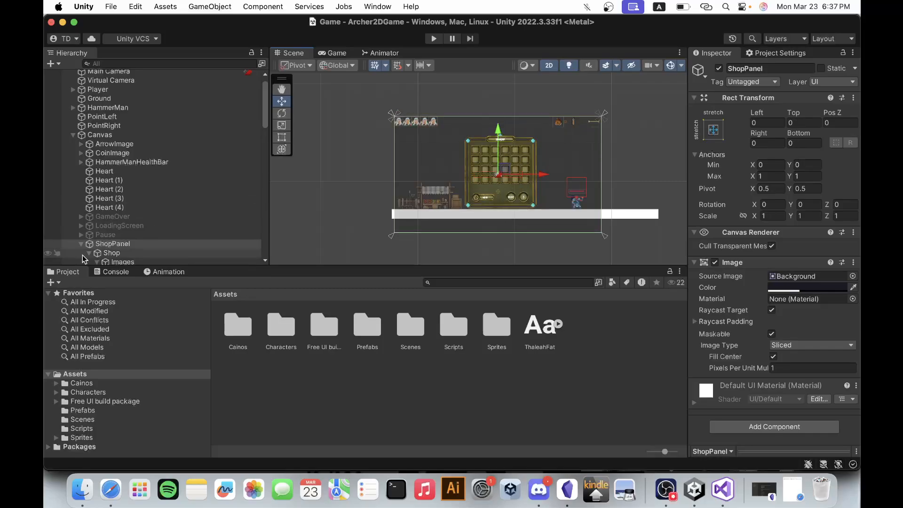
click(96, 253)
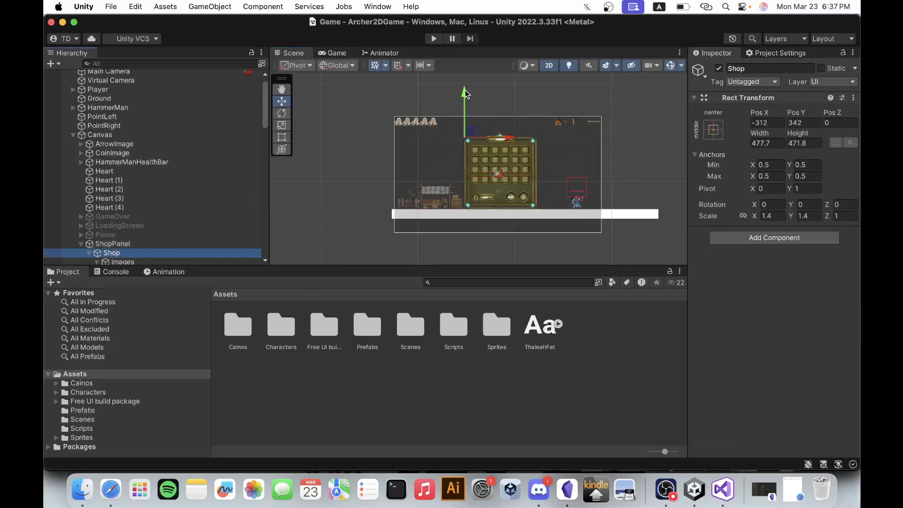
drag(465, 90, 465, 82)
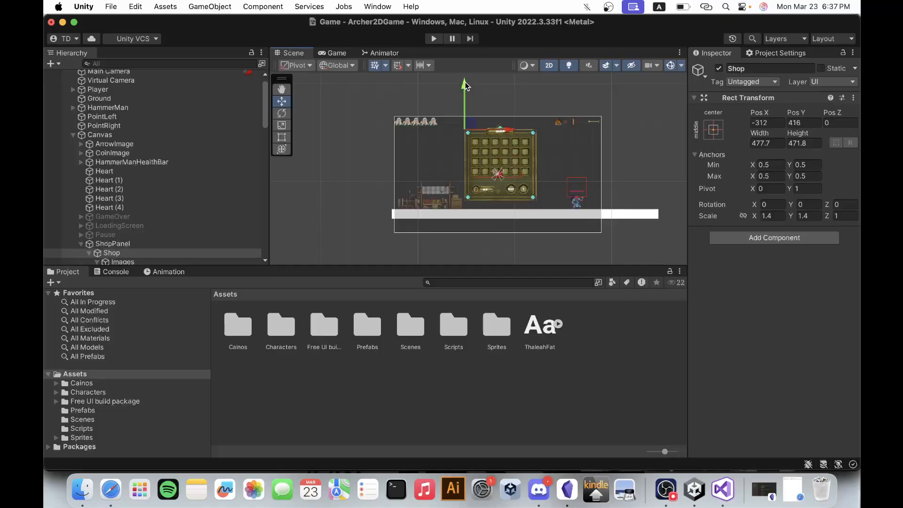
scroll(611, 185, up, 10)
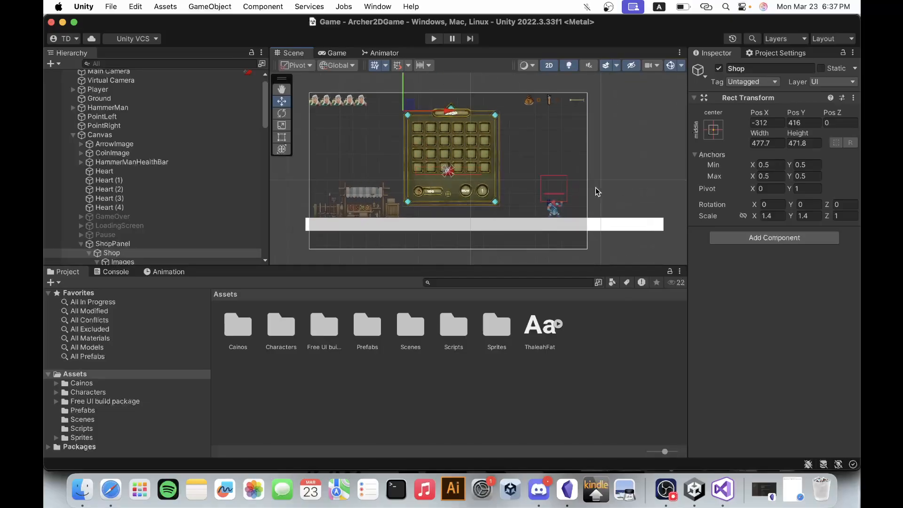
scroll(453, 174, down, 3)
scroll(453, 170, up, 1)
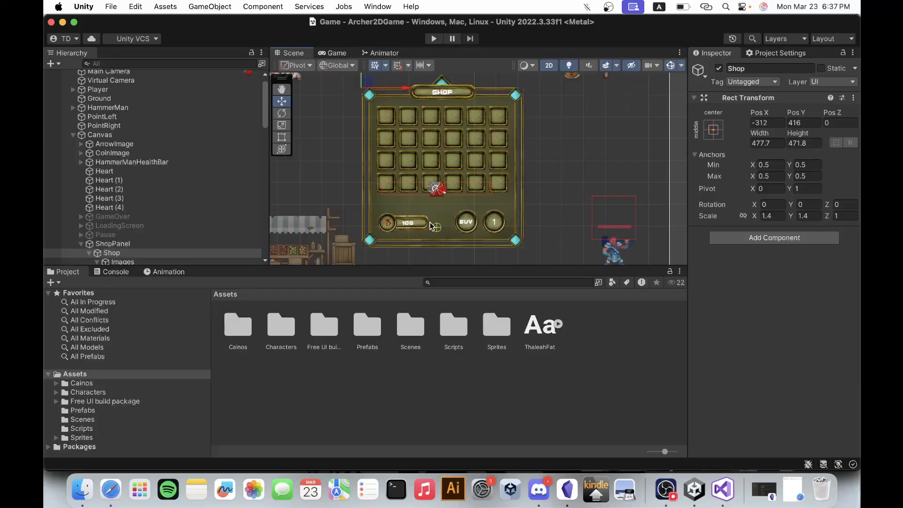
Collapse the Images and Header groups under Shop and add a UI Image as a child of Shop.
scroll(384, 125, up, 5)
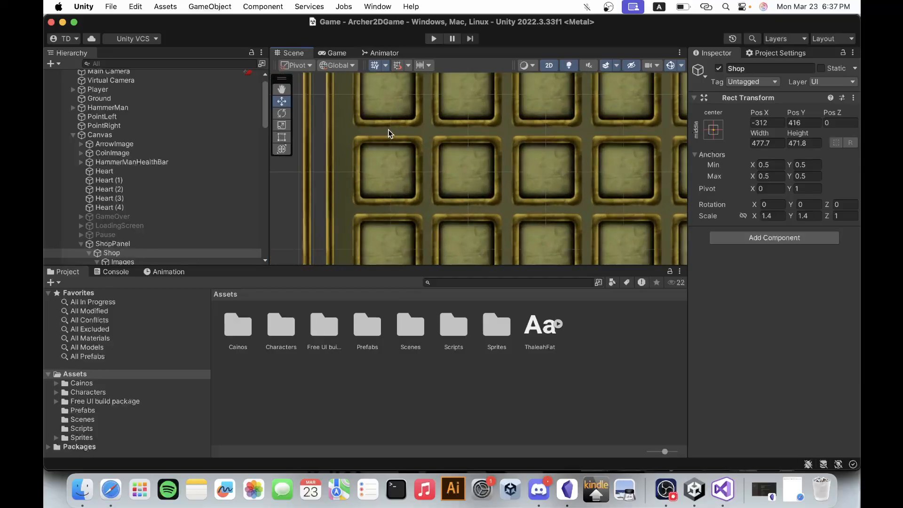
scroll(390, 112, down, 2)
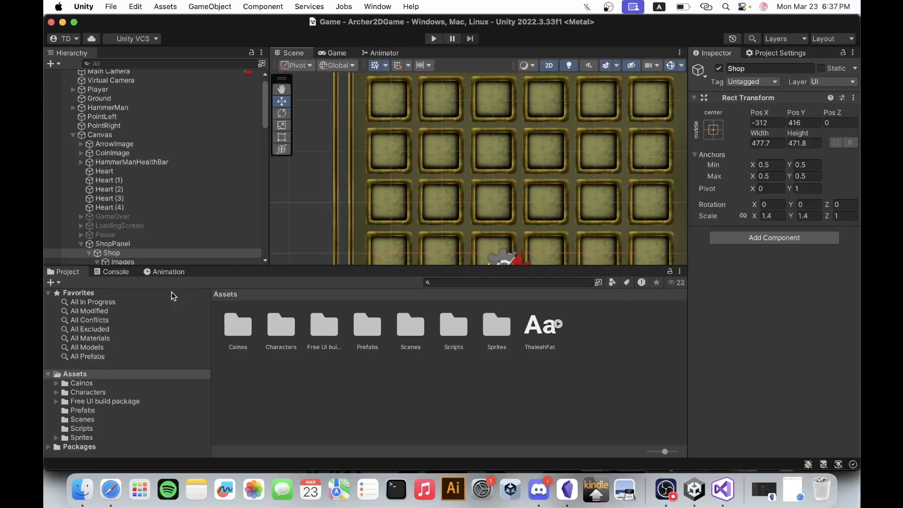
scroll(148, 217, down, 2)
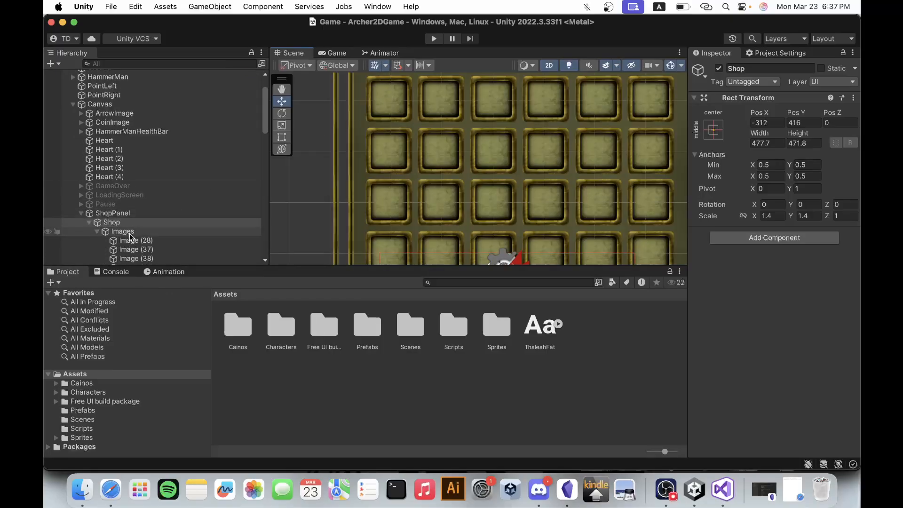
click(96, 232)
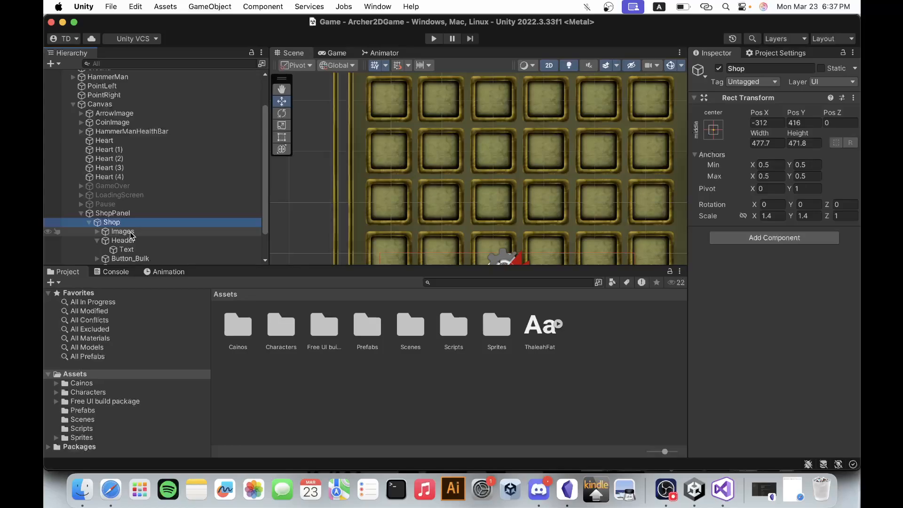
click(96, 241)
scroll(118, 205, down, 2)
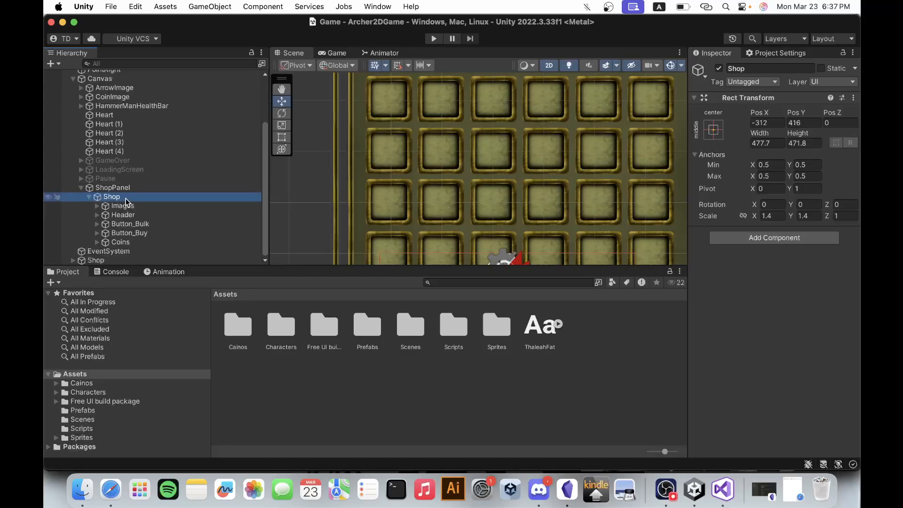
right_click(125, 202)
mouse_move(191, 446)
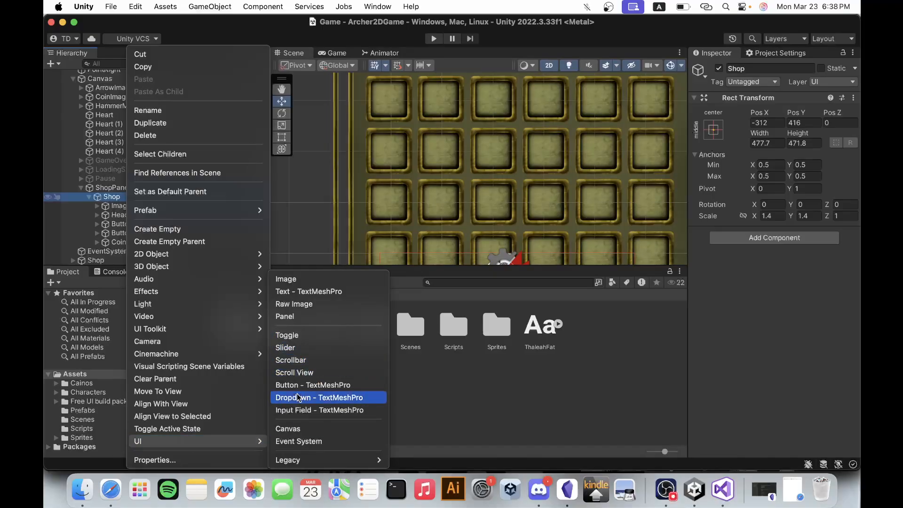
click(307, 279)
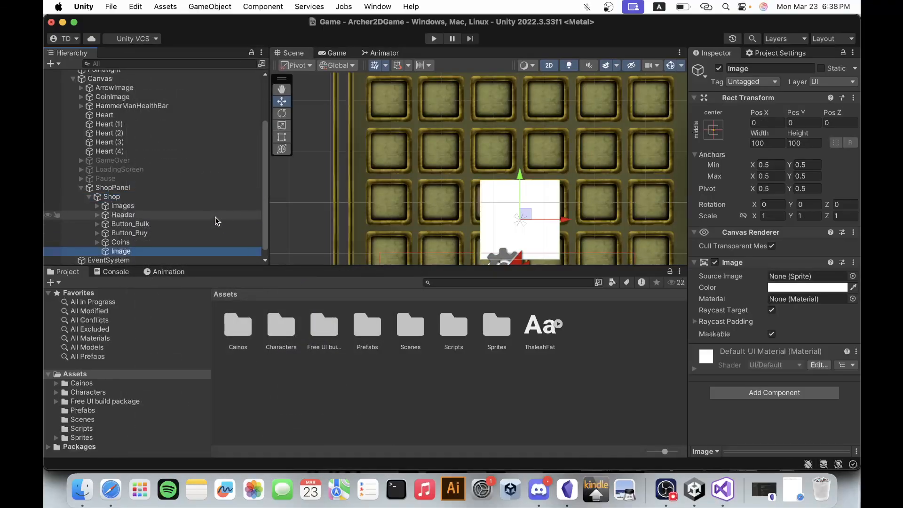
Rename the new image under Shop as ArrowImage.
click(155, 252)
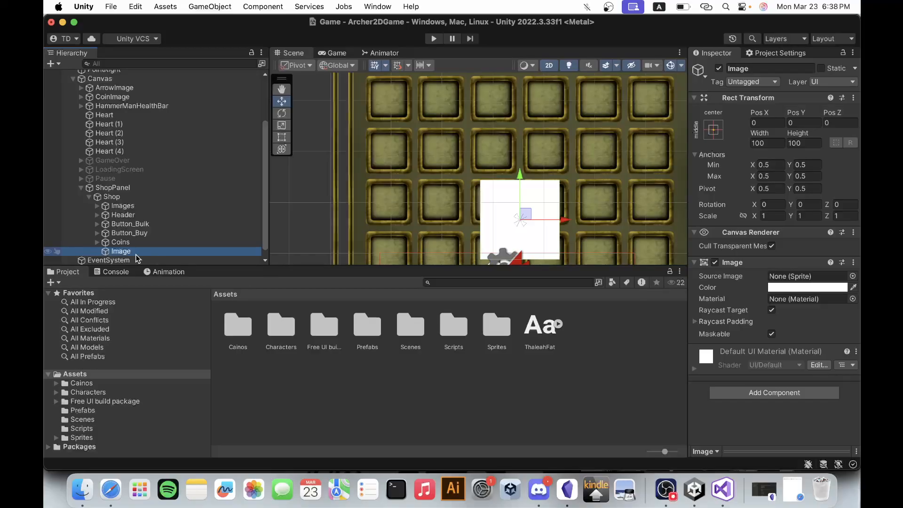
key(Left)
text(Arrow)
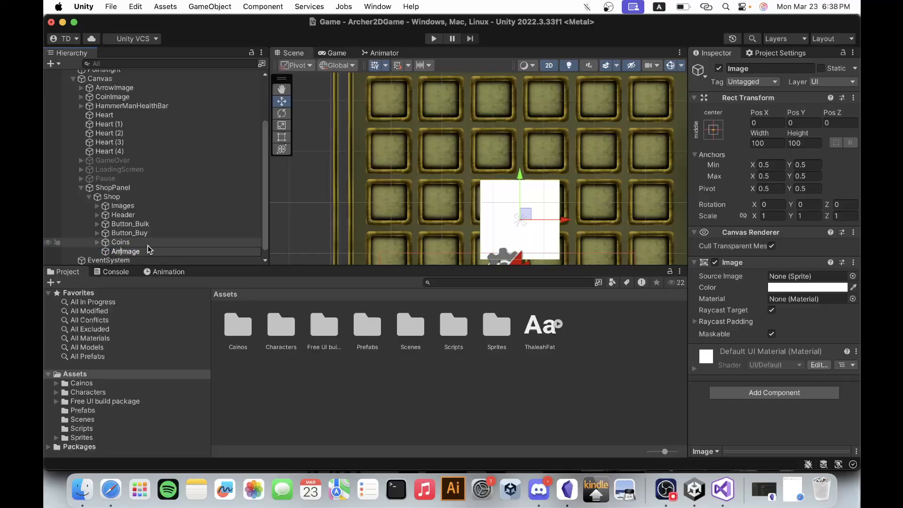
key(Return)
Open the player's arrow sprite folder at Elementals_Leaf_ranger_Free_v1.0/animations/PNG/projectiles_and_effects/arrow in the project assets.
scroll(580, 159, down, 2)
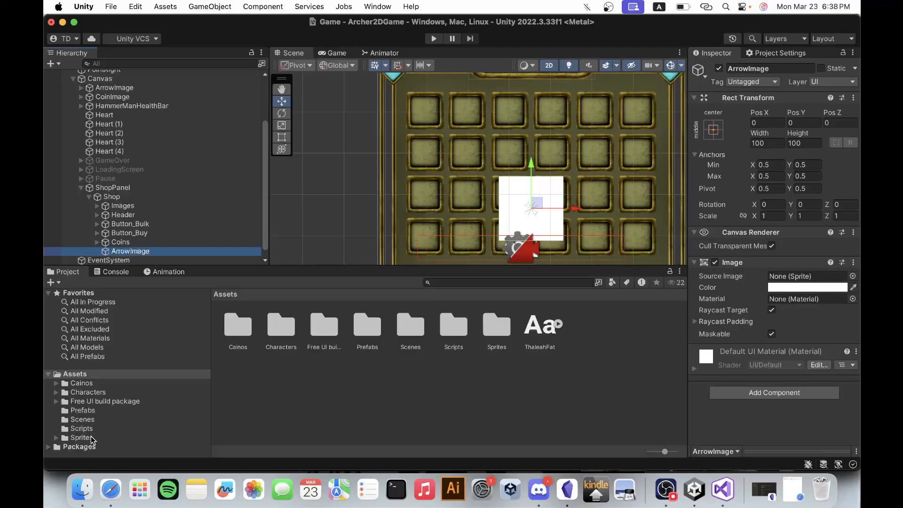
click(54, 396)
click(56, 392)
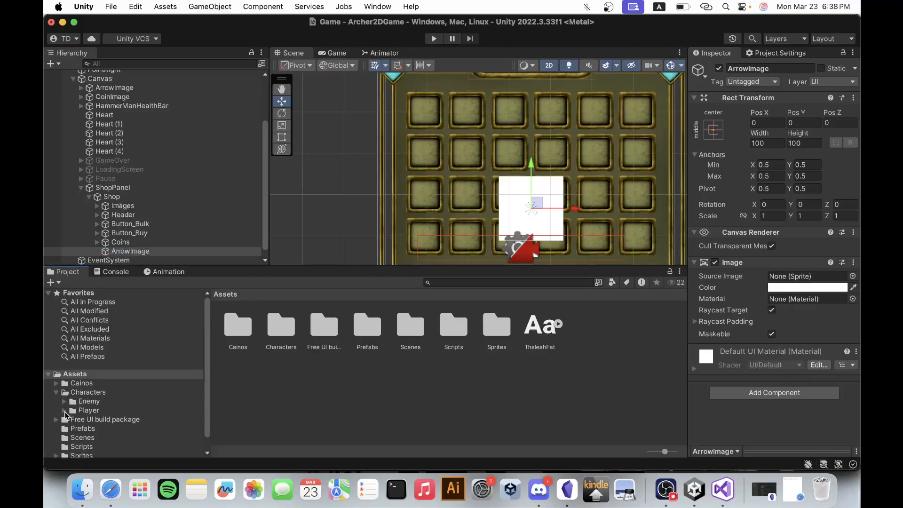
click(64, 410)
scroll(110, 419, down, 3)
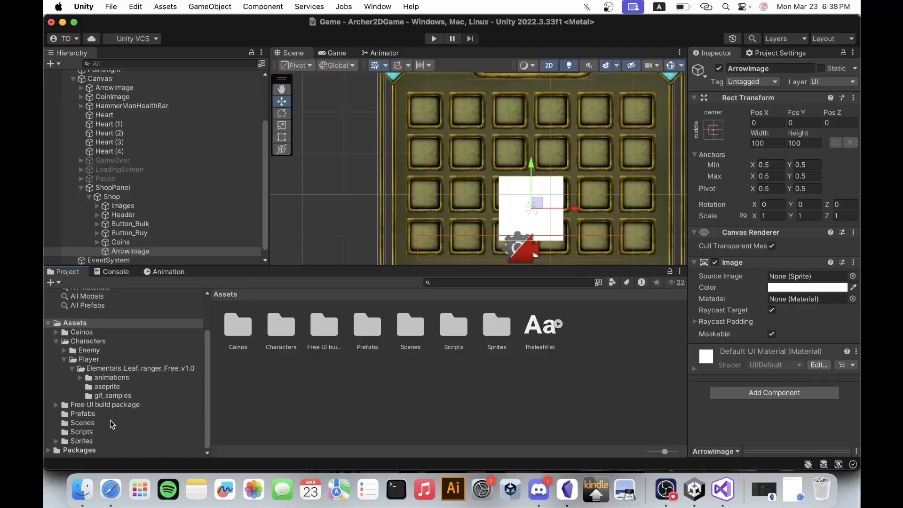
click(80, 378)
scroll(120, 399, down, 1)
click(88, 368)
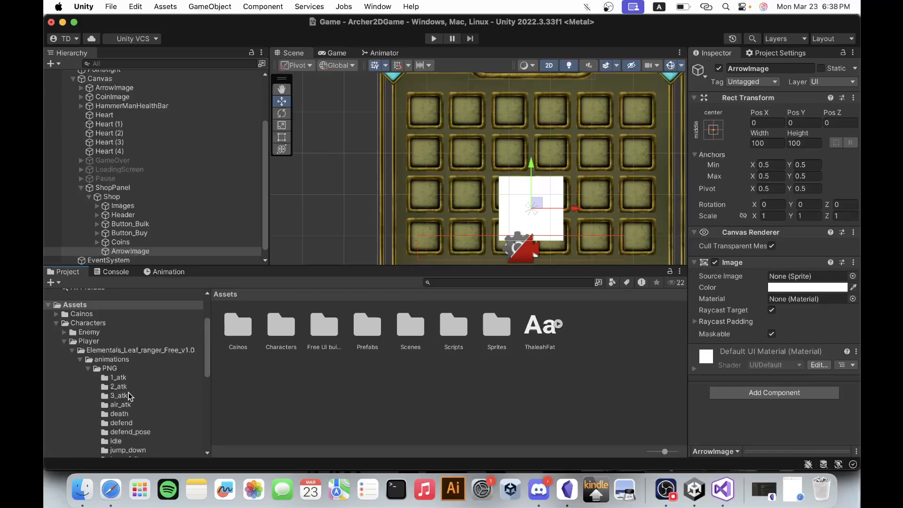
scroll(139, 403, down, 6)
scroll(140, 403, down, 1)
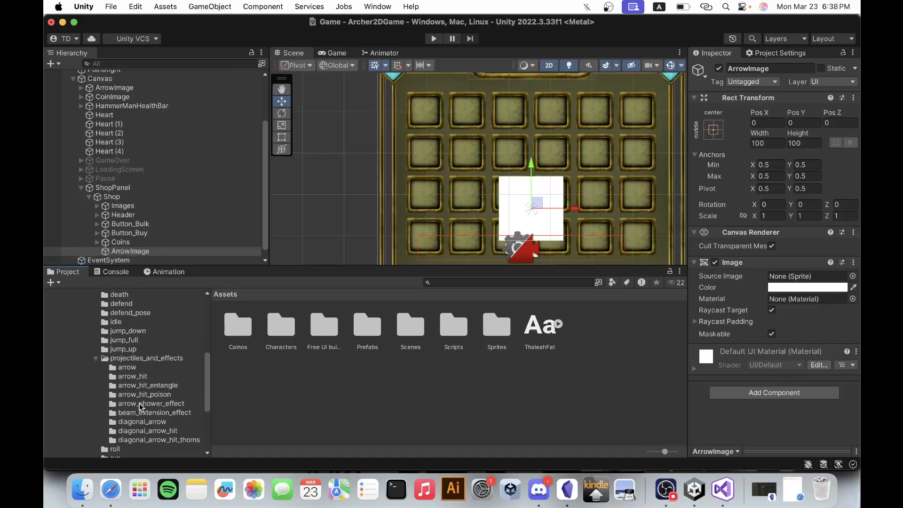
click(143, 359)
click(142, 369)
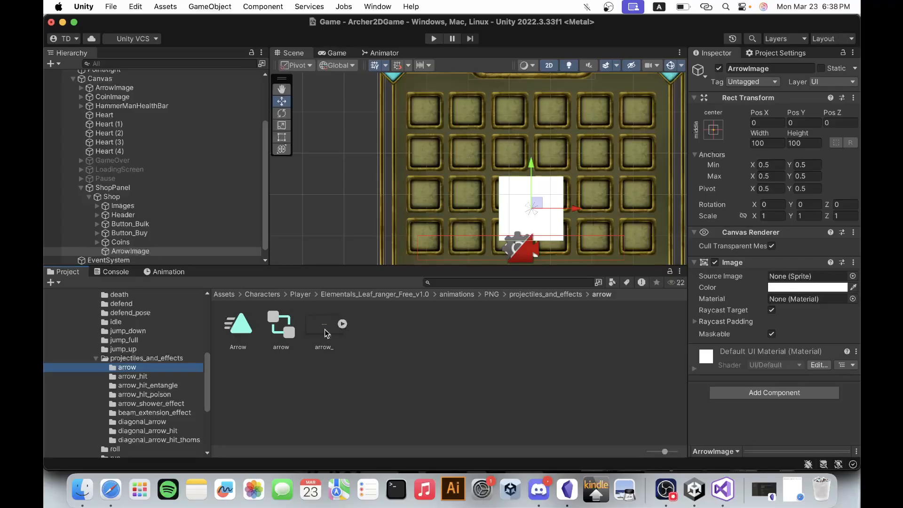
Assign the arrow_ sprite as the source image of ArrowImage.
scroll(129, 380, up, 3)
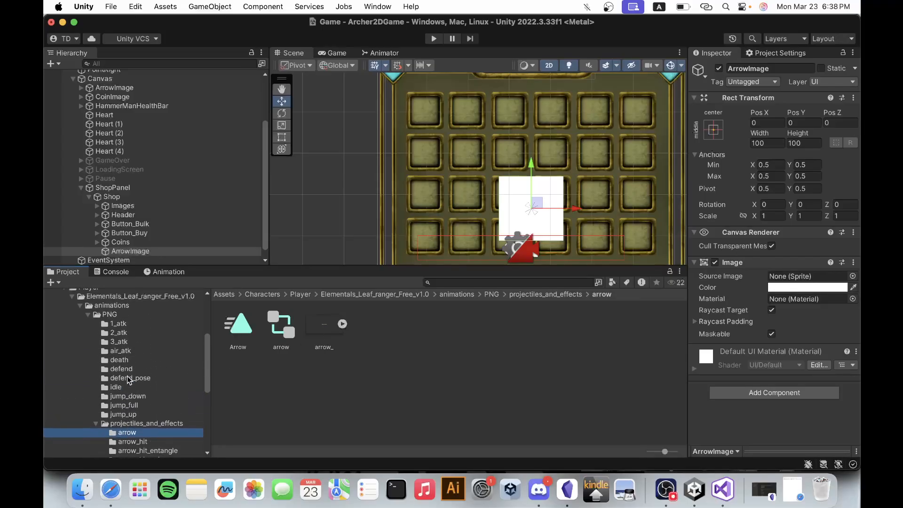
scroll(128, 380, down, 4)
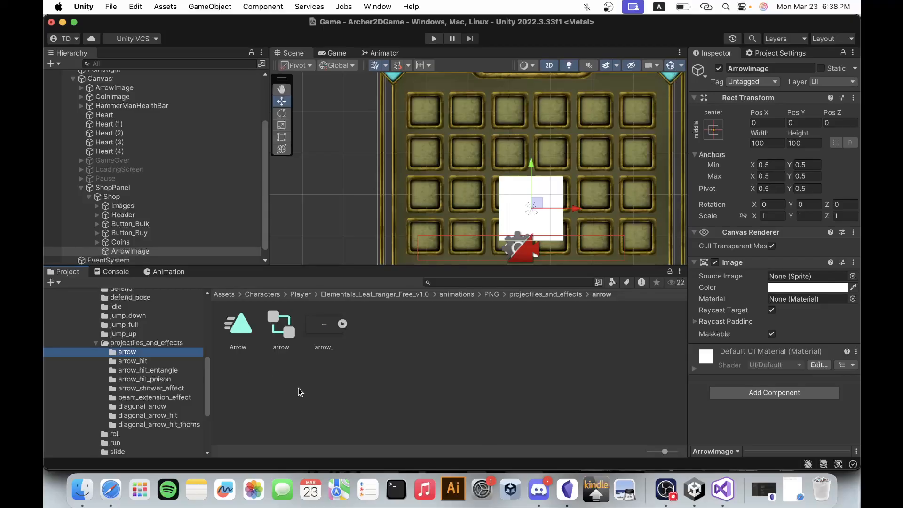
drag(324, 327, 778, 279)
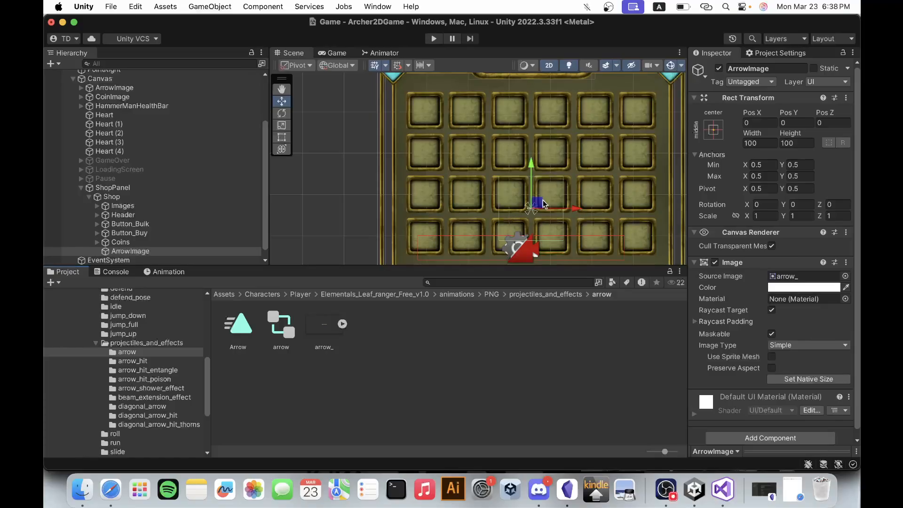
scroll(543, 202, up, 5)
scroll(543, 200, down, 5)
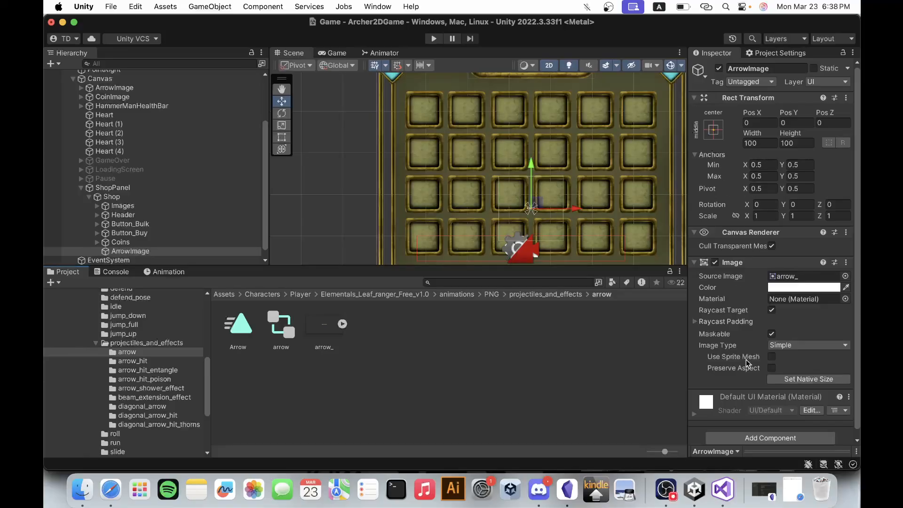
Enable Preserve Aspect on ArrowImage and set its width and height to 200.
click(772, 368)
click(768, 143)
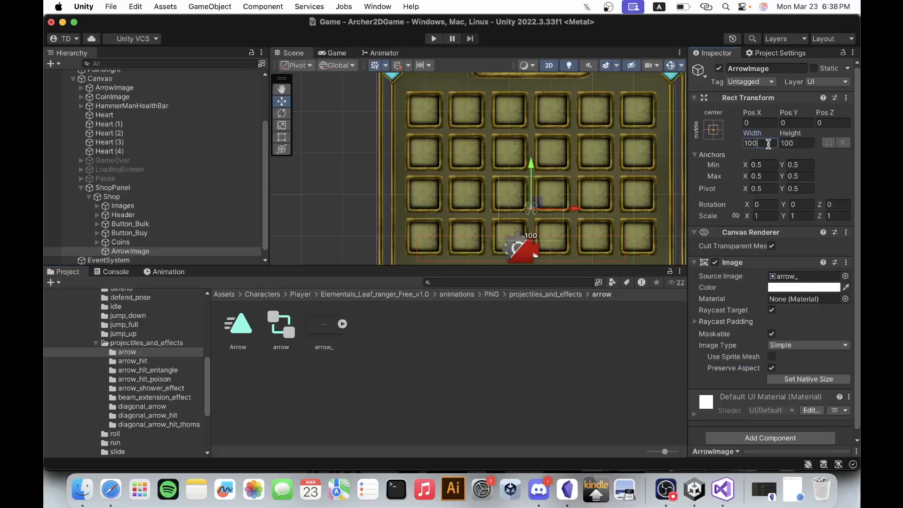
text(20)
click(790, 143)
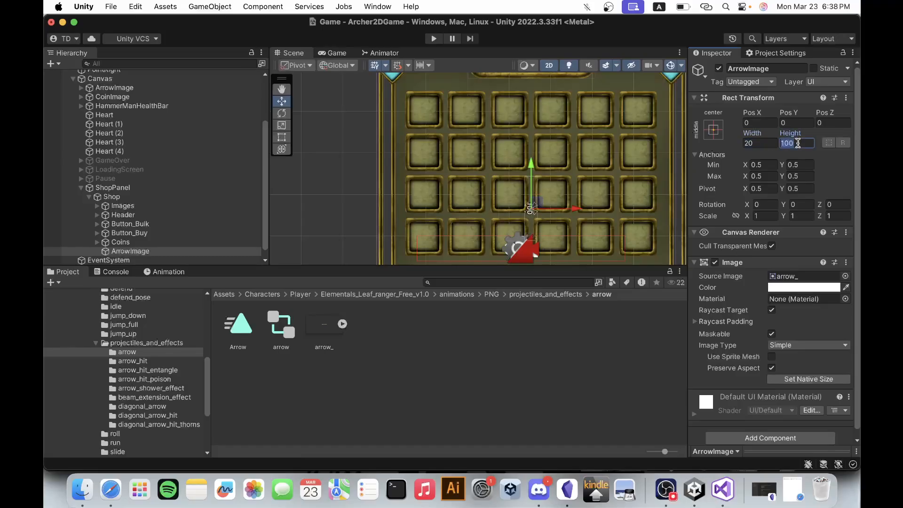
text(200)
click(764, 143)
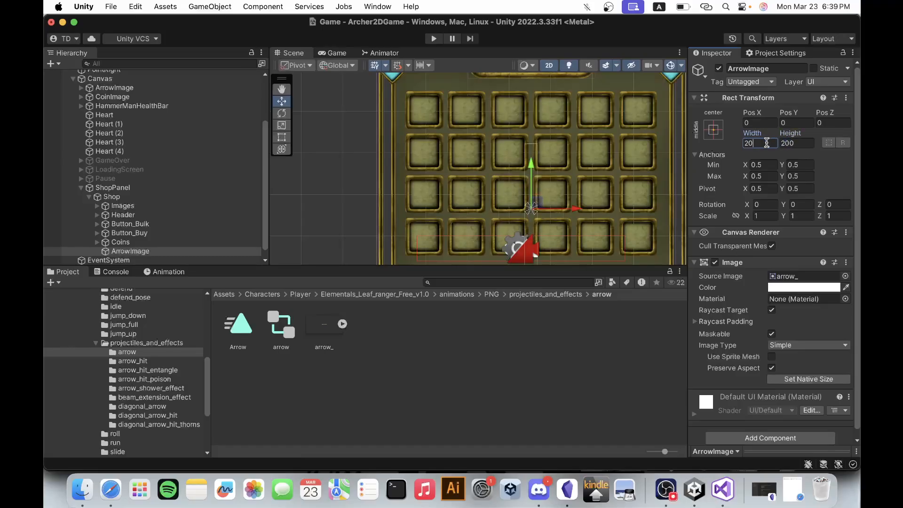
text(200)
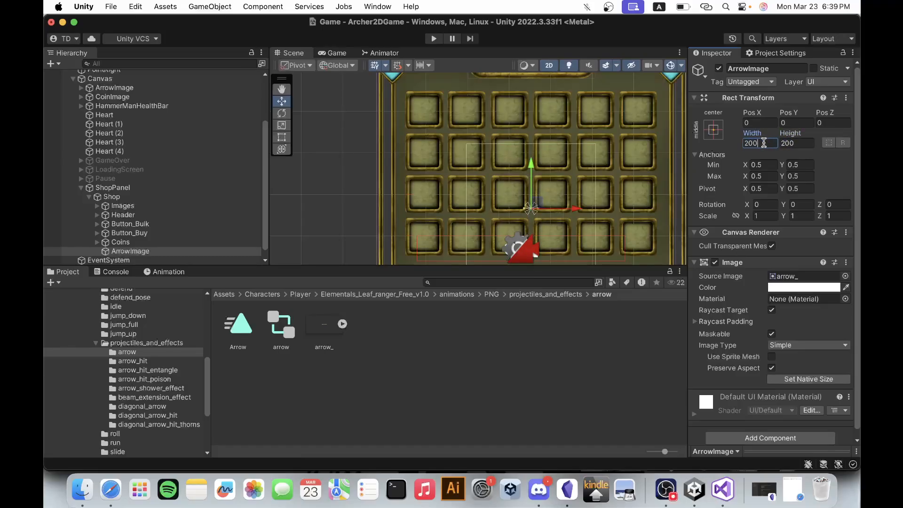
scroll(548, 221, down, 2)
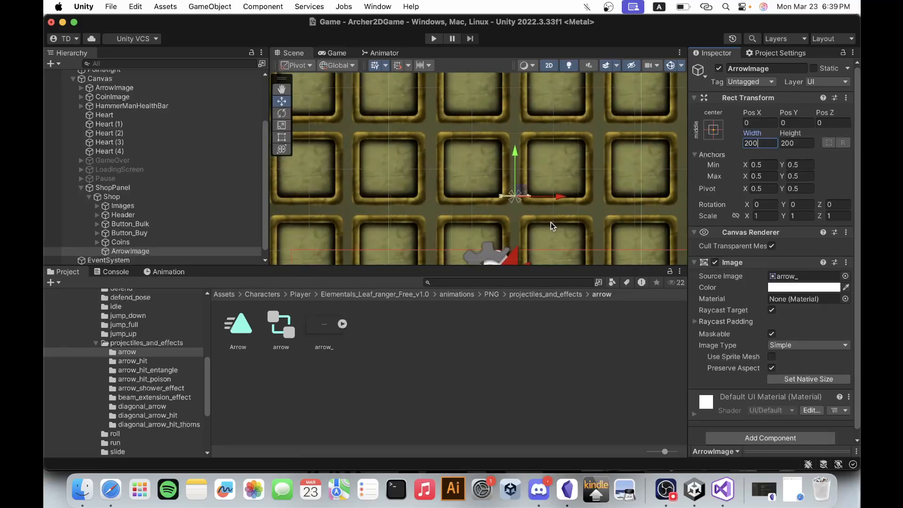
scroll(599, 236, down, 2)
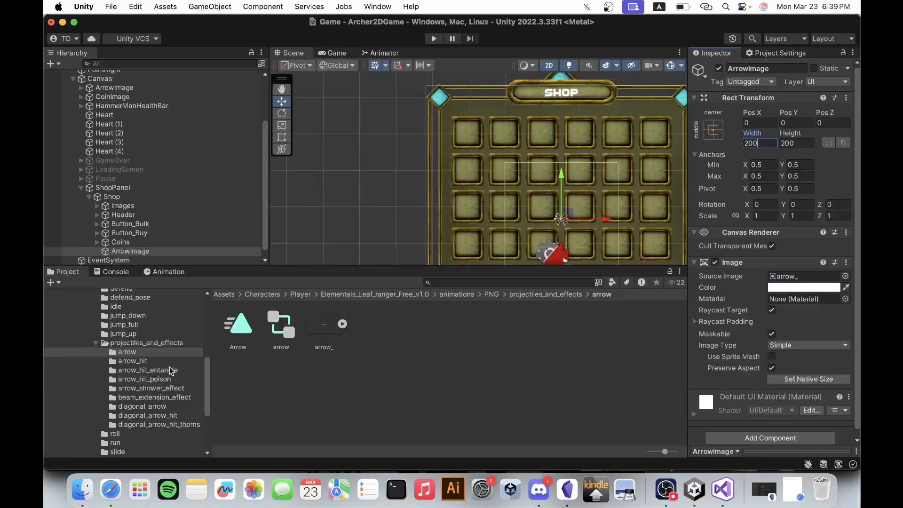
Replace ArrowImage's source image with the cropped sprite arrow_hit_6 1_0 from the arrow_hit folder.
click(156, 362)
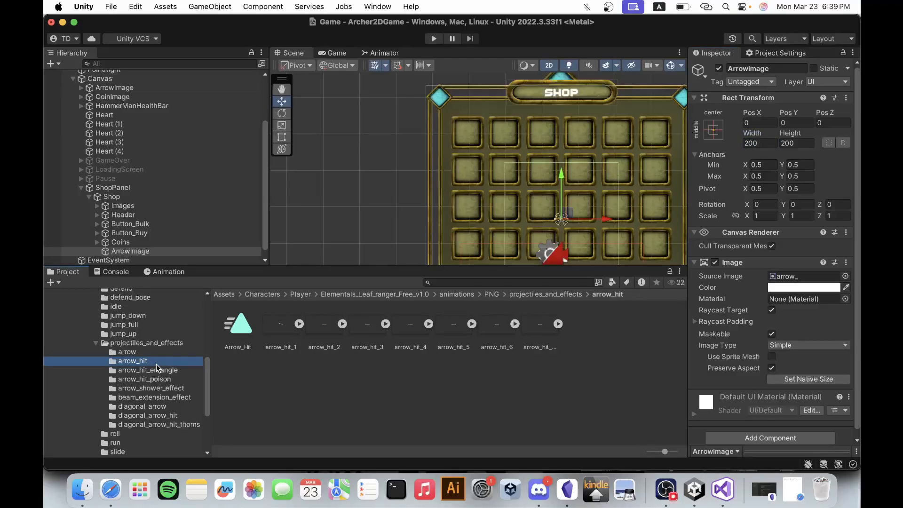
click(534, 329)
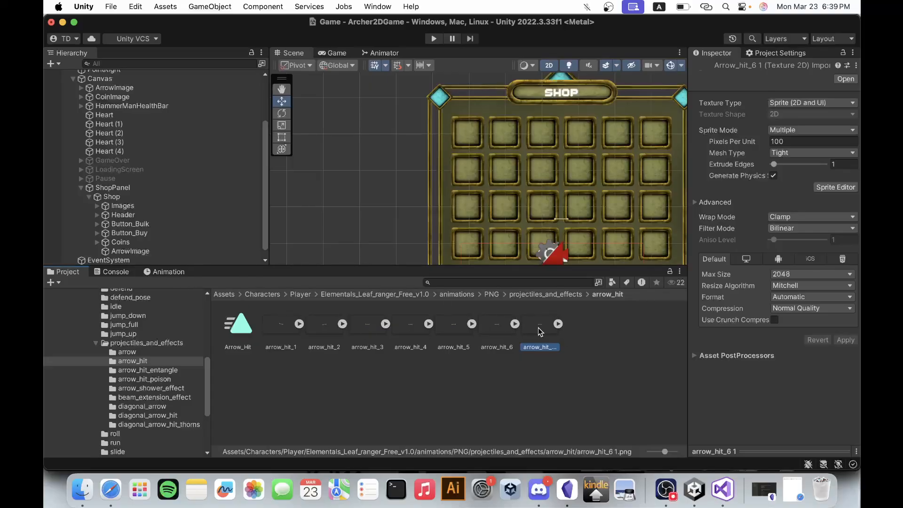
click(159, 254)
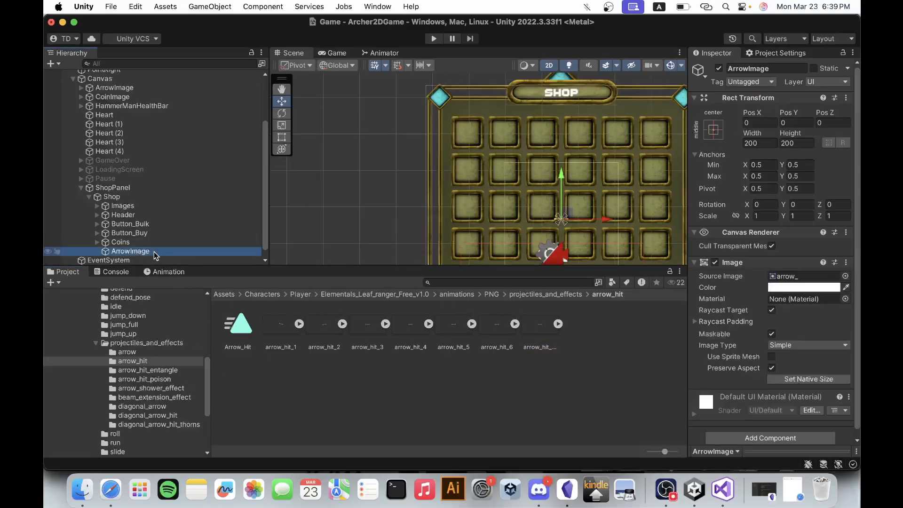
click(558, 323)
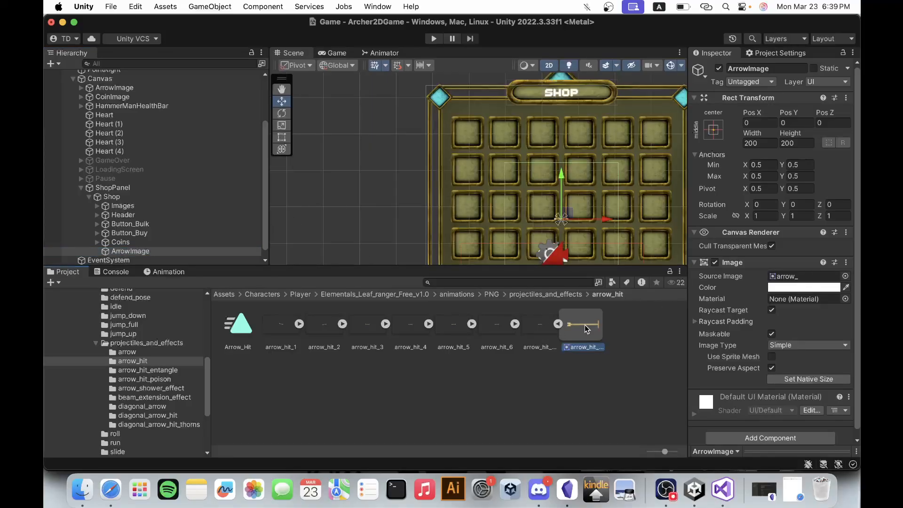
drag(586, 324, 803, 281)
Set ArrowImage's width and height to 100.
click(769, 142)
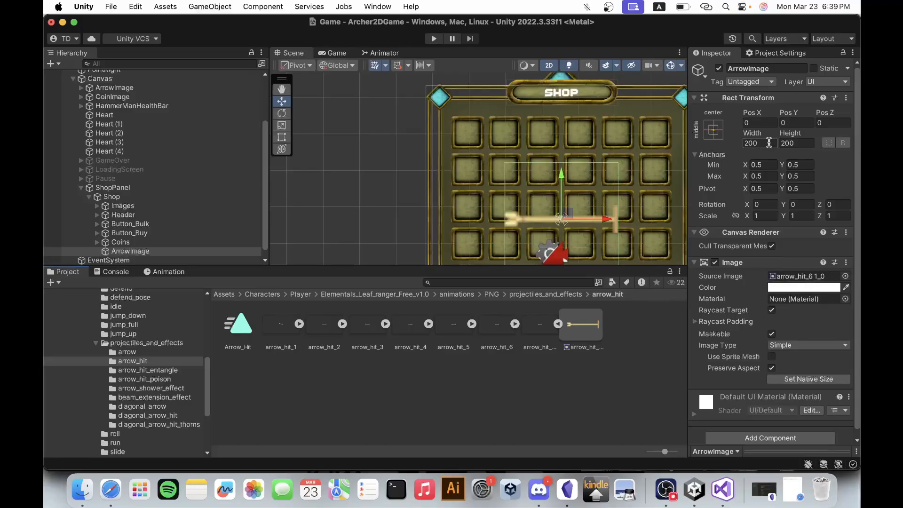
text(100)
click(807, 143)
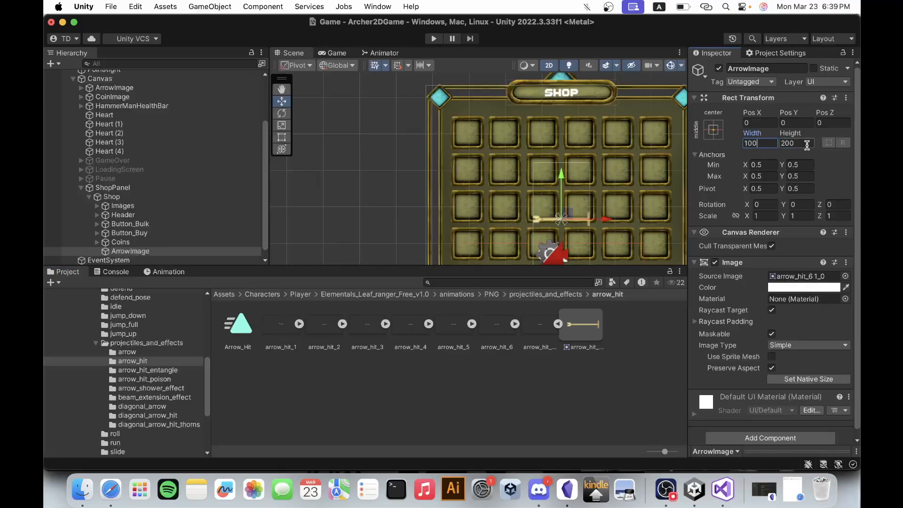
text(100)
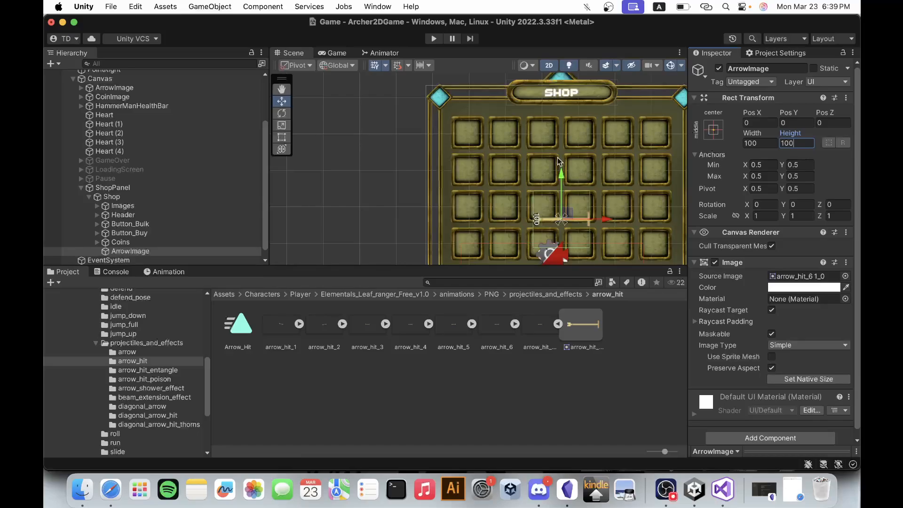
Shrink ArrowImage to a width and height of 40 to suit a shop grid slot.
click(767, 143)
drag(766, 143, 722, 147)
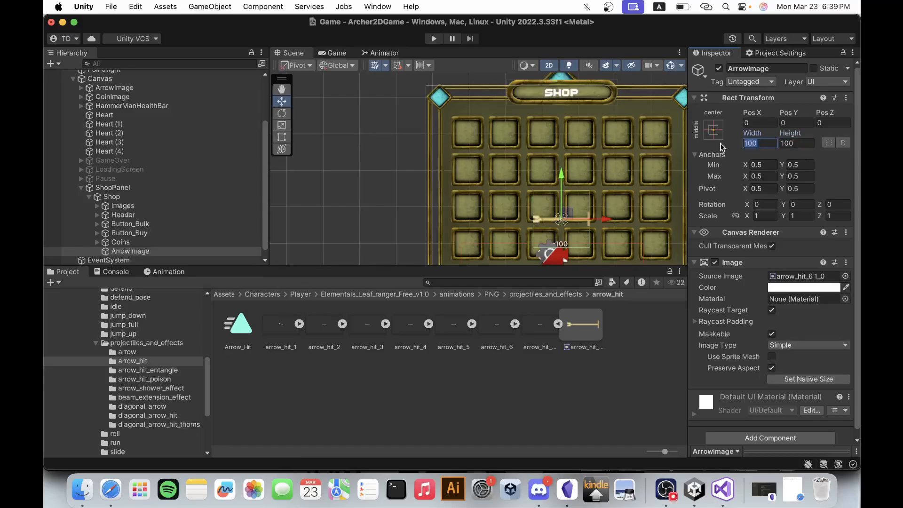
text(50)
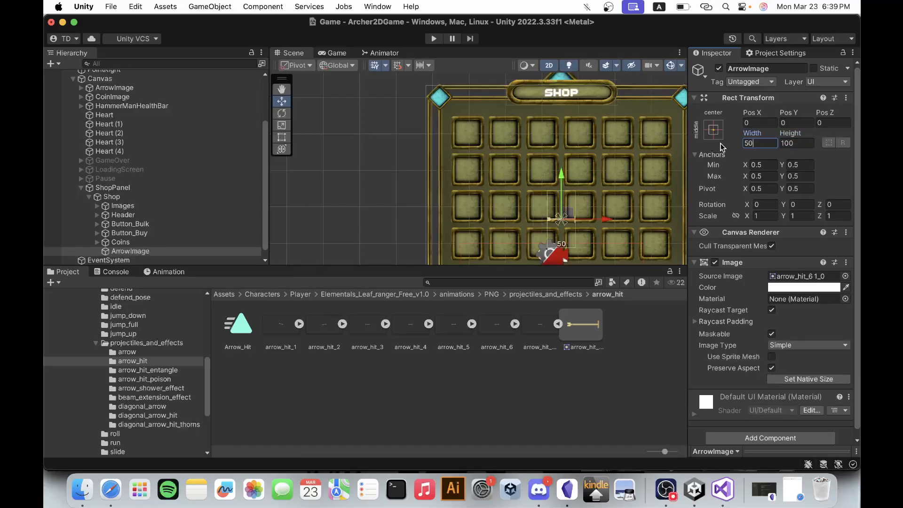
key(BackSpace)
key(BackSpace)
text(40)
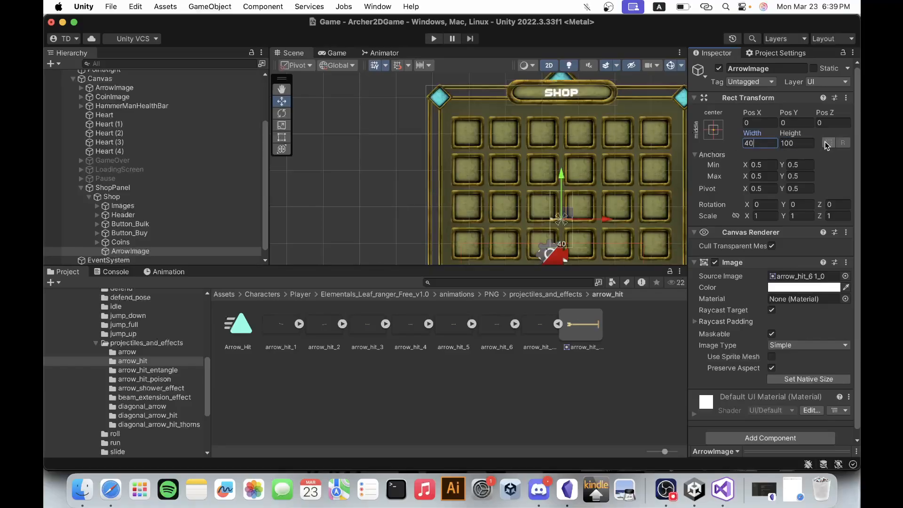
click(801, 142)
text(40)
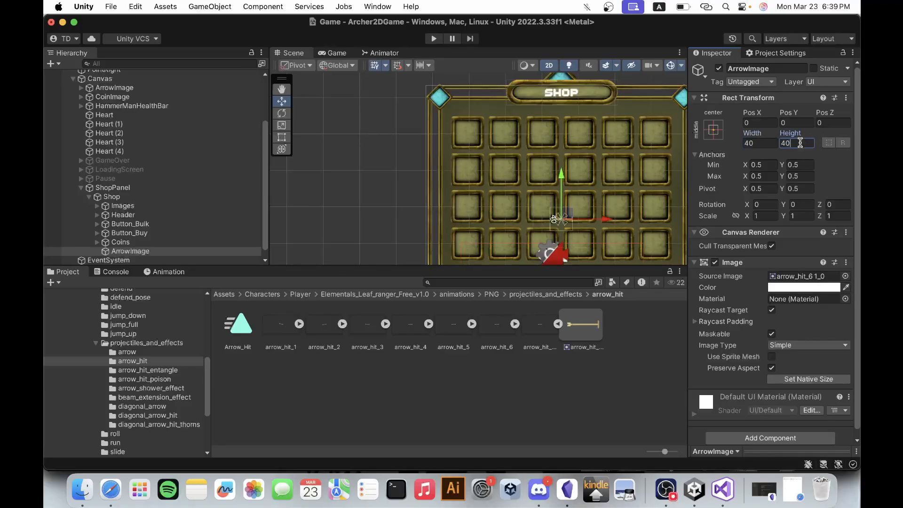
scroll(563, 223, up, 3)
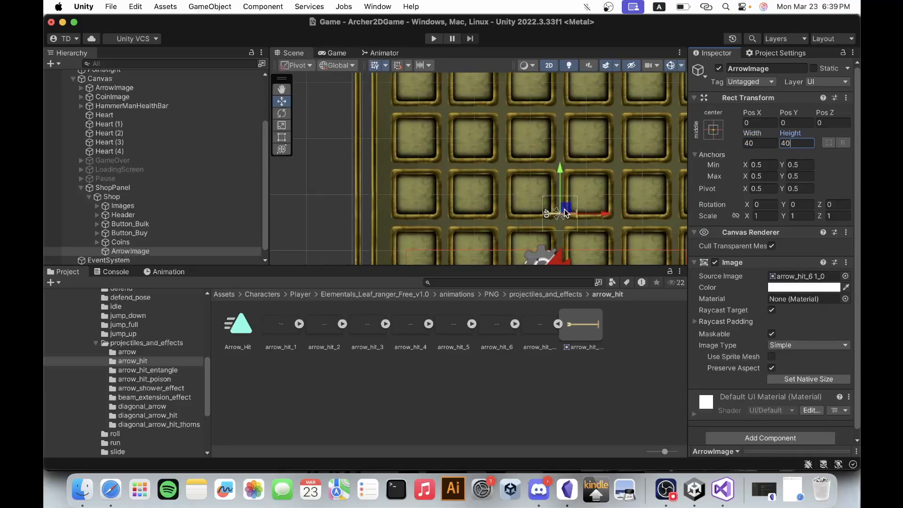
click(768, 143)
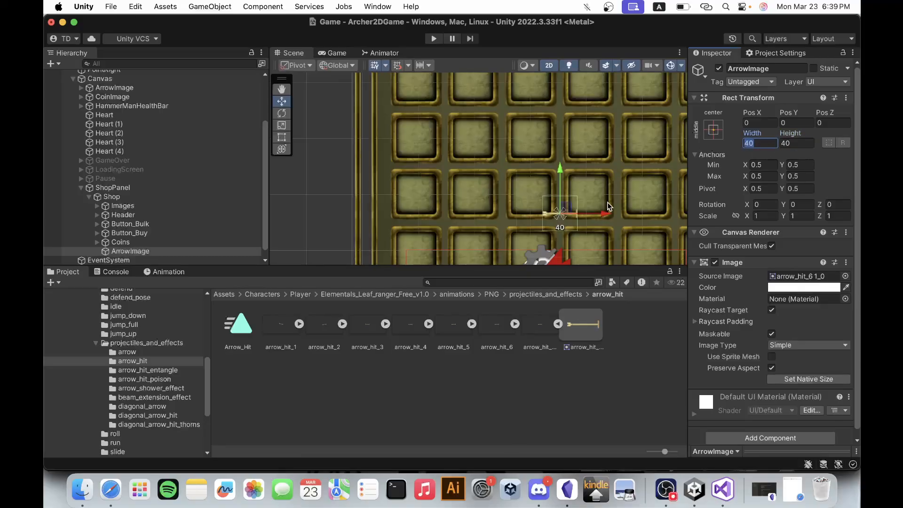
Move ArrowImage into the first slot of the shop's item grid, at about X -164.6, Y 155.8.
scroll(604, 219, down, 2)
drag(577, 216, 471, 111)
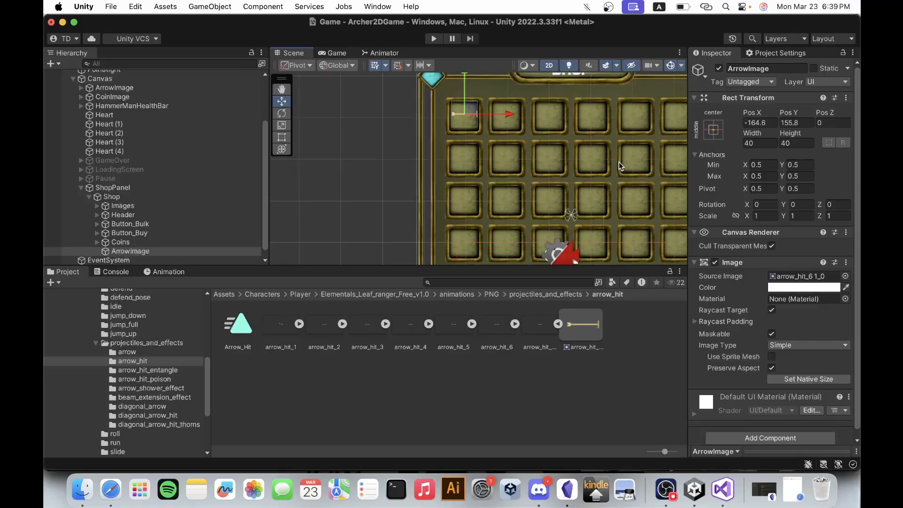
scroll(619, 161, down, 3)
scroll(619, 162, up, 2)
scroll(619, 162, up, 1)
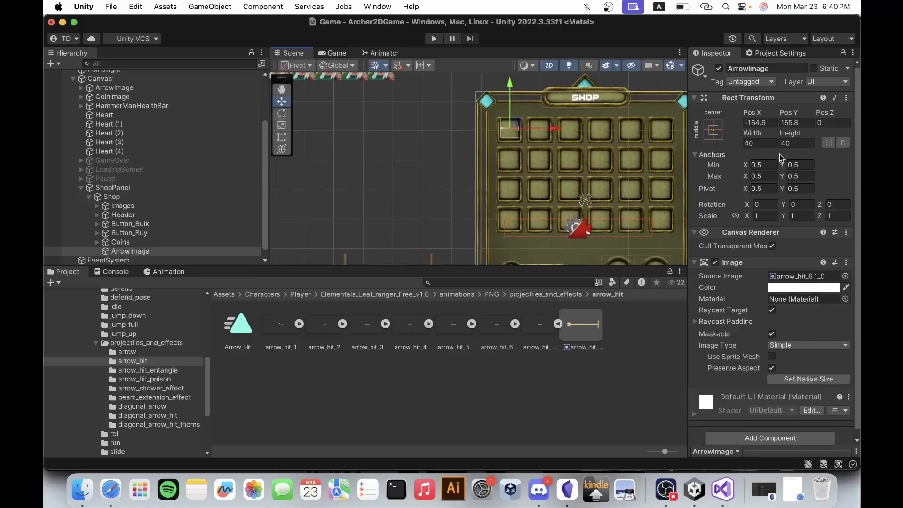
Anchor ArrowImage to the top left of its parent and snap its position to that corner.
click(714, 130)
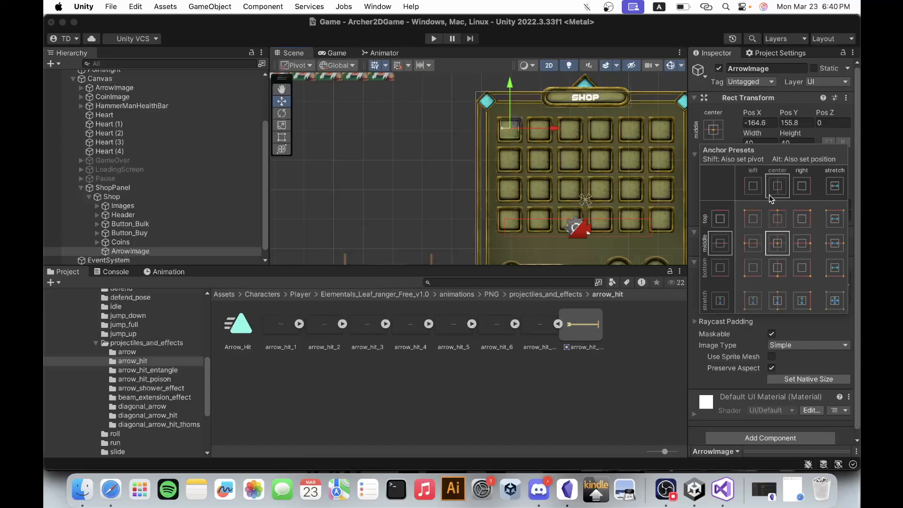
key(alt)
alt+click(758, 219)
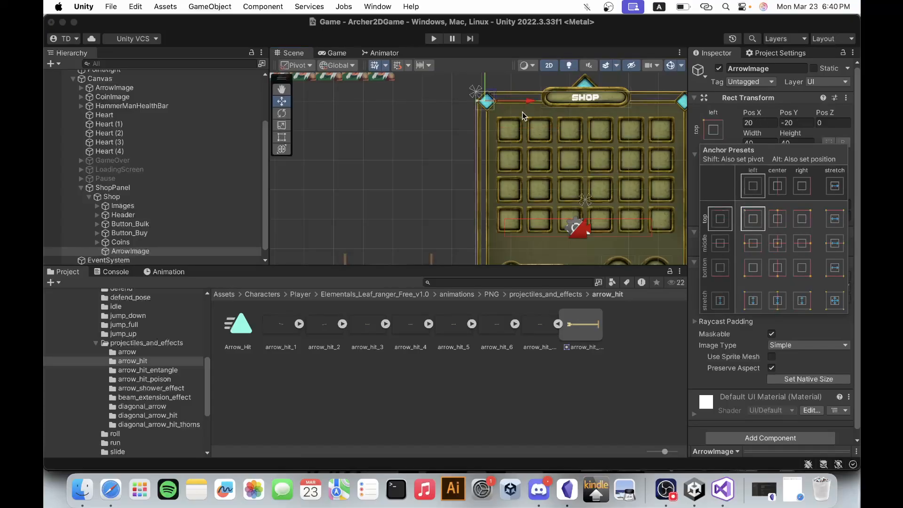
scroll(526, 114, up, 3)
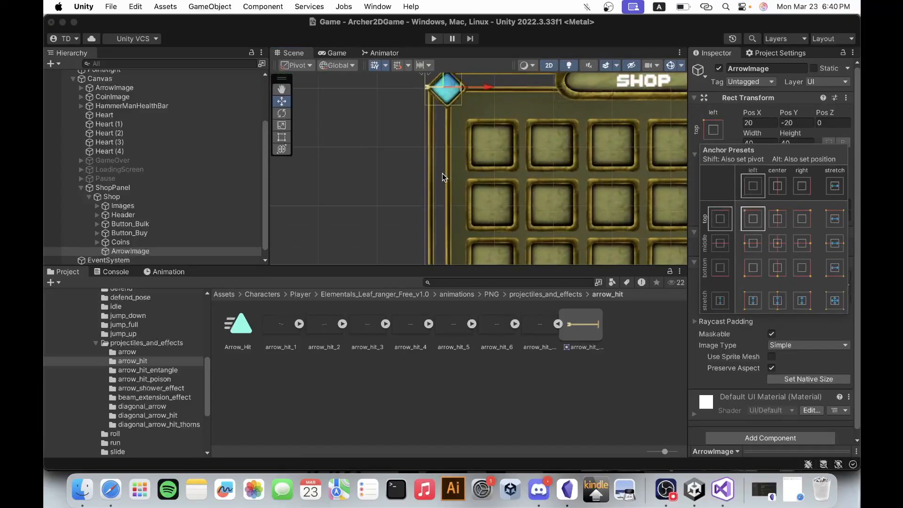
click(54, 251)
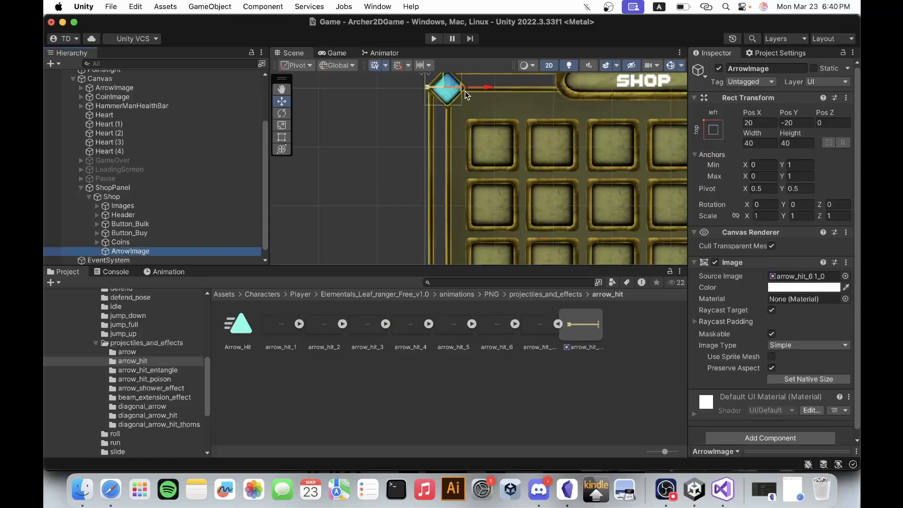
Place the top-left-anchored ArrowImage inside the first grid slot, at about X 73.4, Y -83.8.
scroll(492, 225, down, 5)
scroll(493, 142, up, 4)
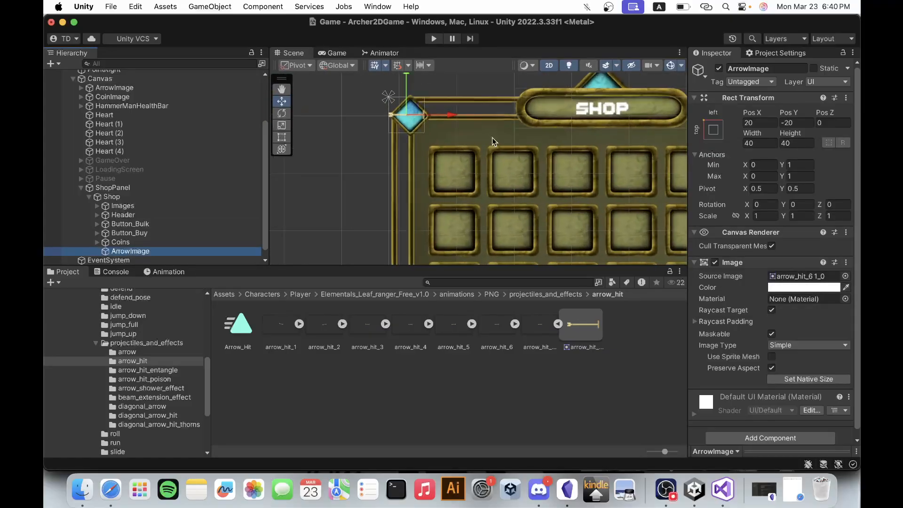
drag(417, 113, 443, 178)
scroll(463, 170, up, 3)
scroll(463, 170, up, 2)
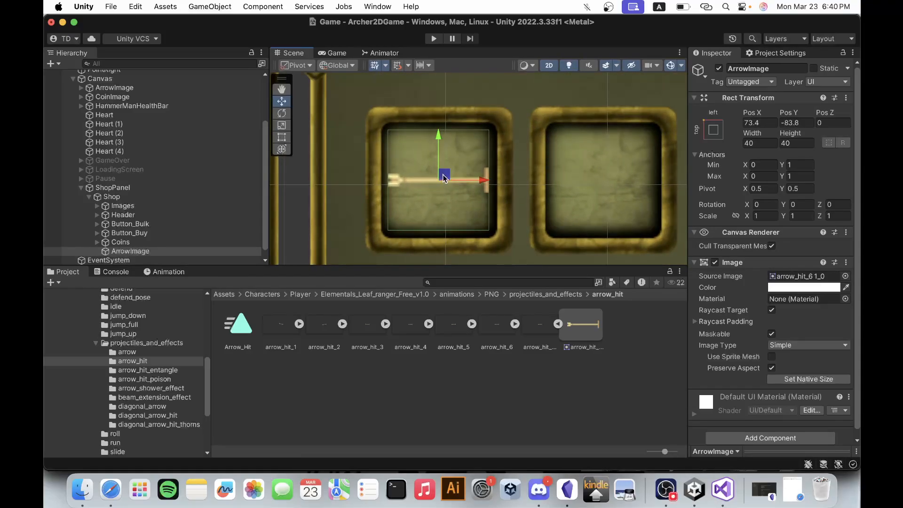
Preview the arrow in the Game view and rotate ArrowImage about 45 degrees around Z in the scene.
click(323, 55)
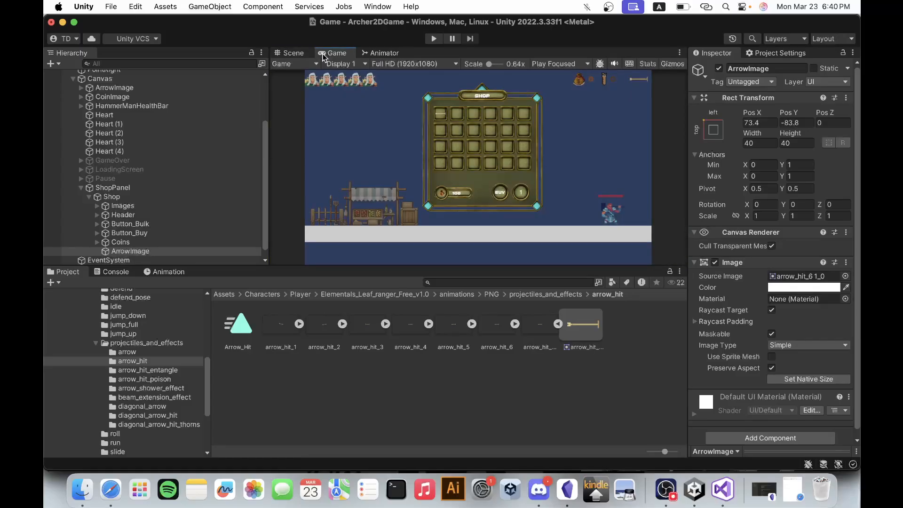
click(289, 53)
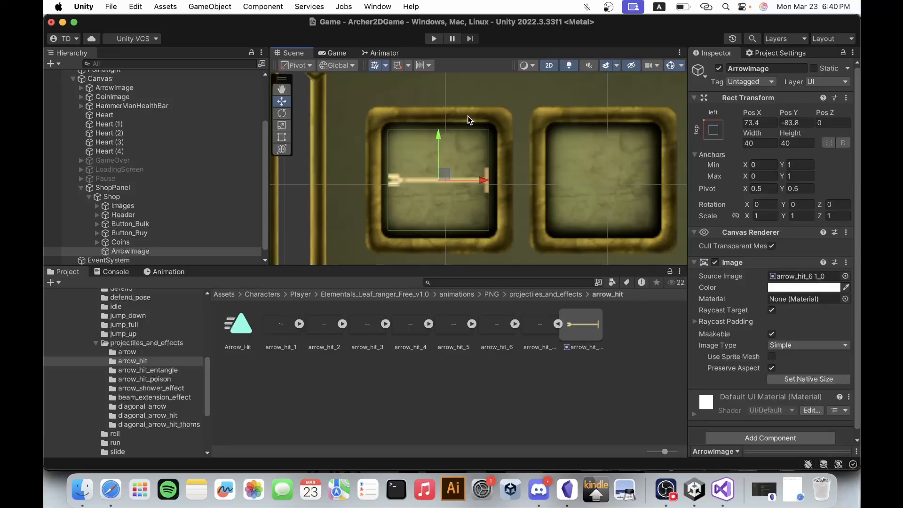
click(287, 113)
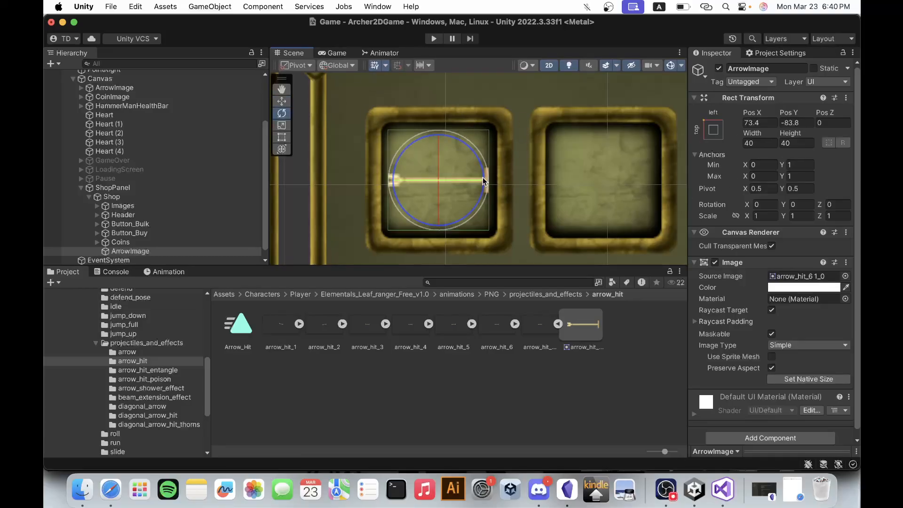
drag(482, 176, 450, 113)
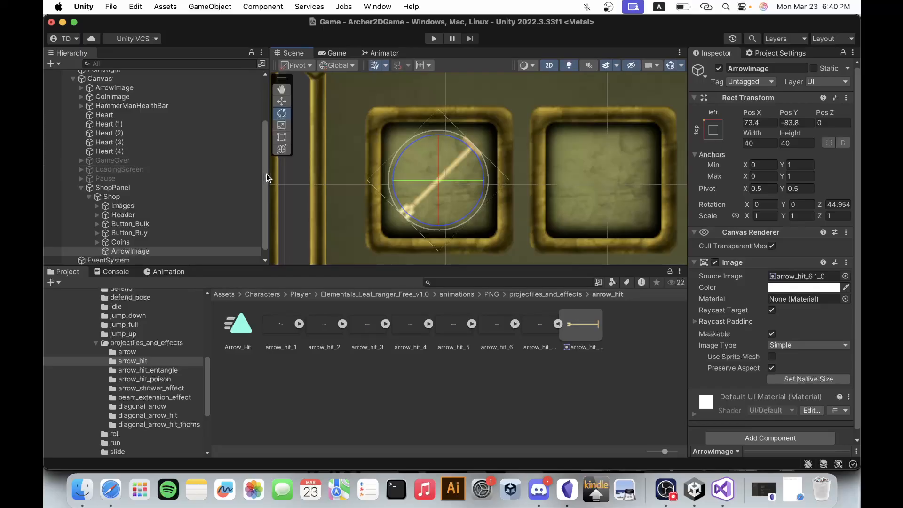
Add a legacy Text object as a child of the shop's ArrowImage.
drag(266, 181, 266, 198)
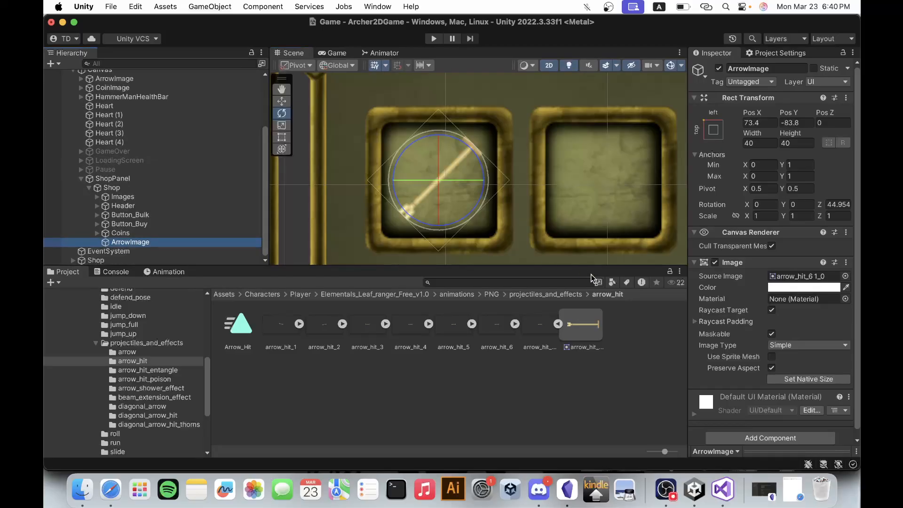
click(558, 323)
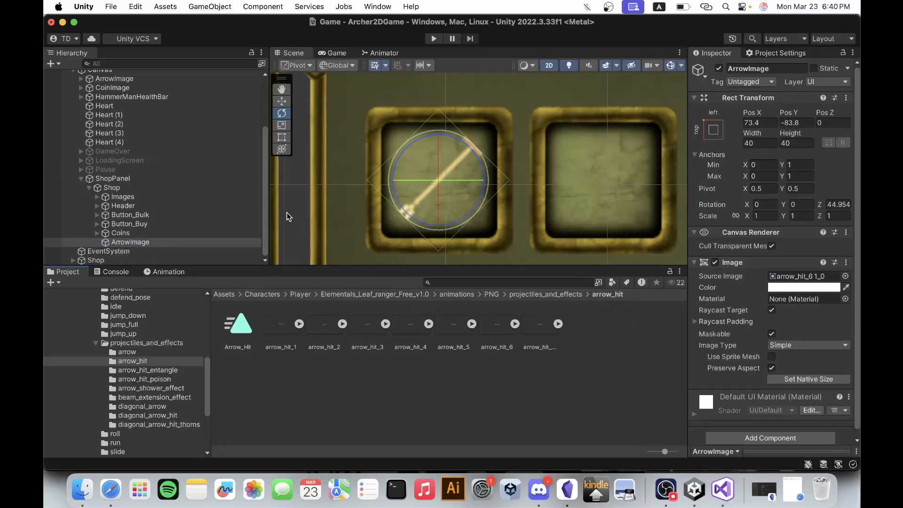
click(154, 241)
right_click(153, 241)
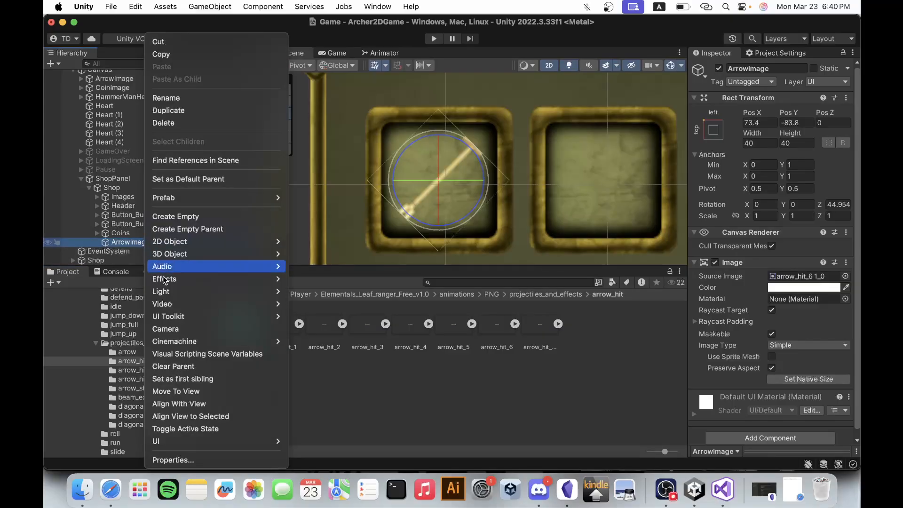
mouse_move(220, 439)
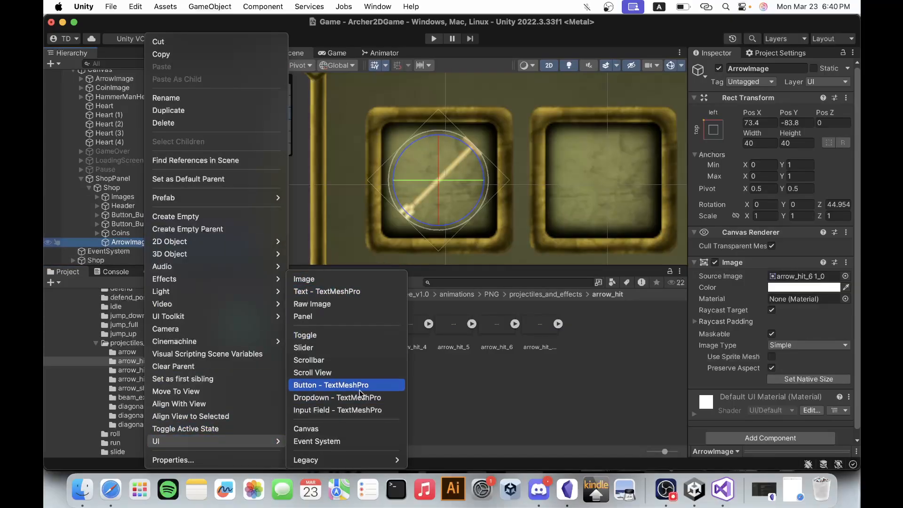
mouse_move(358, 464)
click(432, 423)
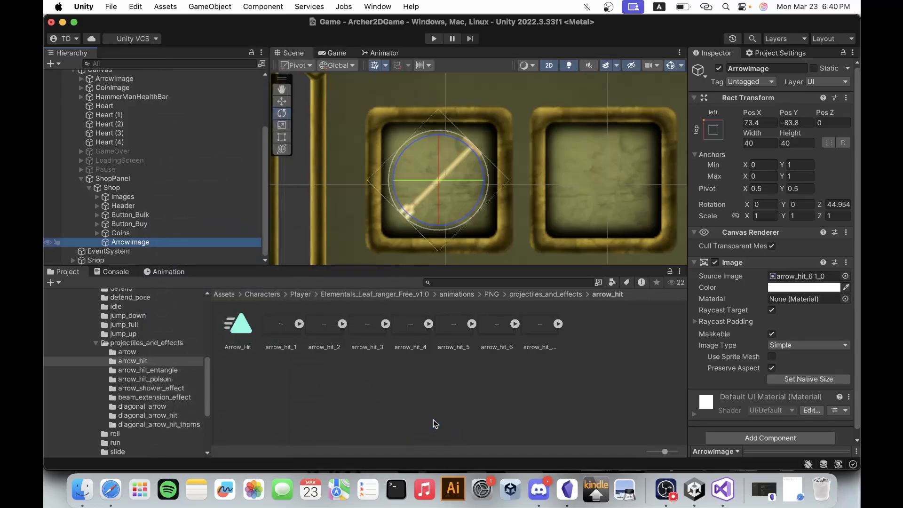
scroll(473, 159, down, 5)
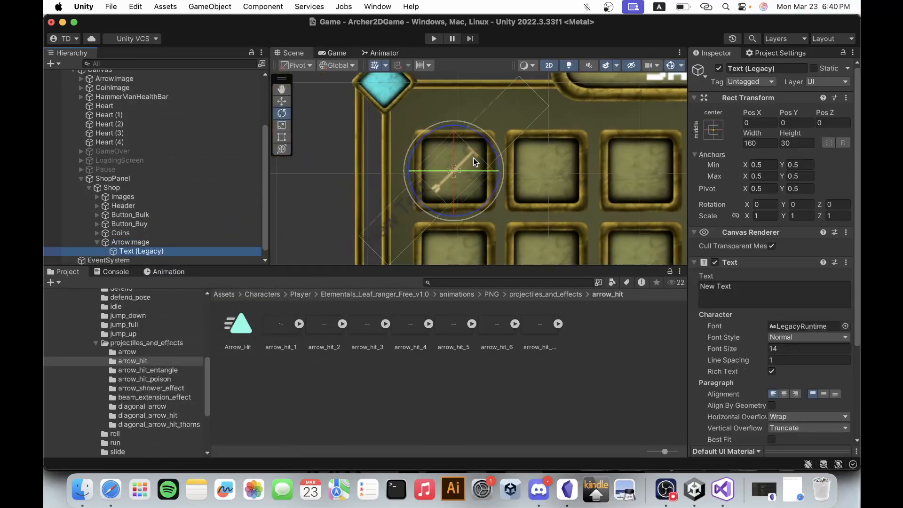
scroll(450, 199, up, 3)
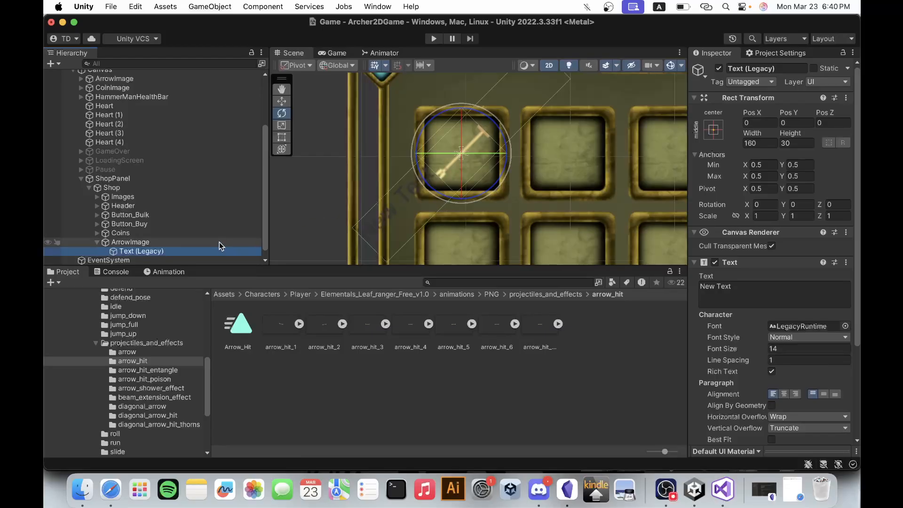
Set the width of ArrowImage's Text (Legacy) child to 40.
click(183, 244)
click(179, 250)
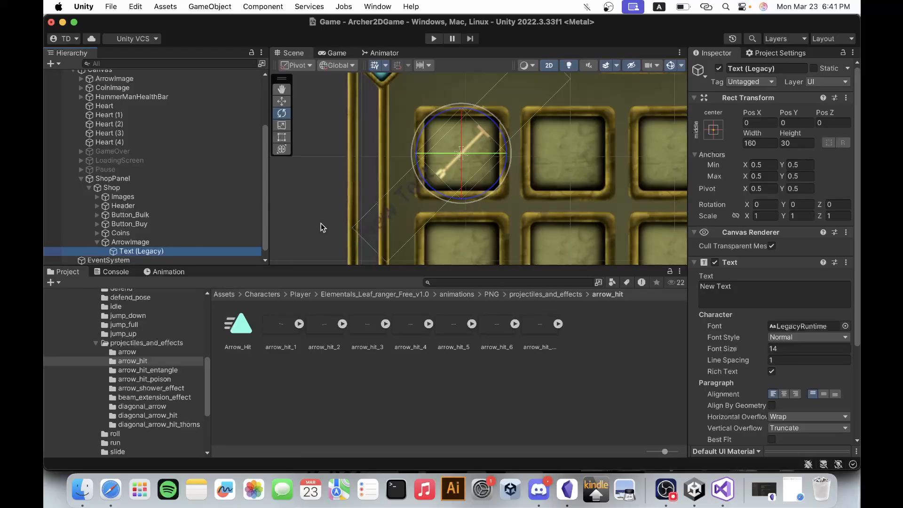
click(770, 143)
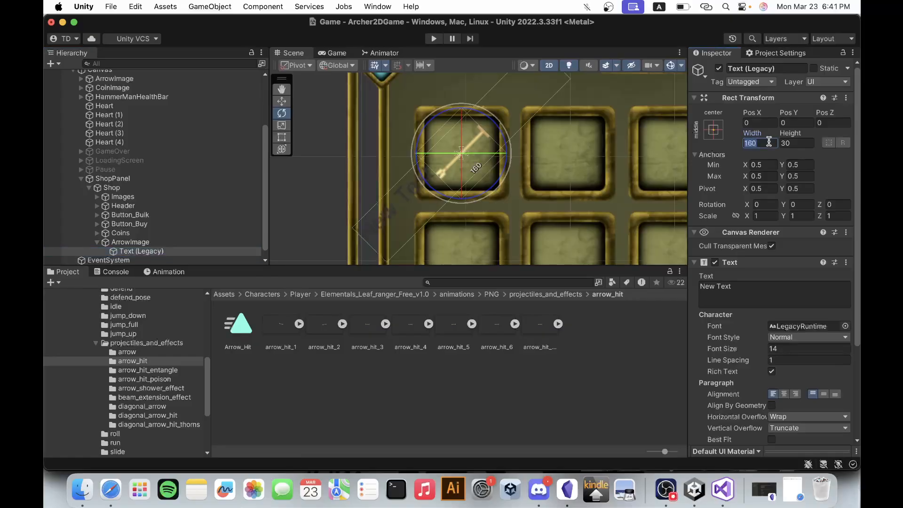
text(40)
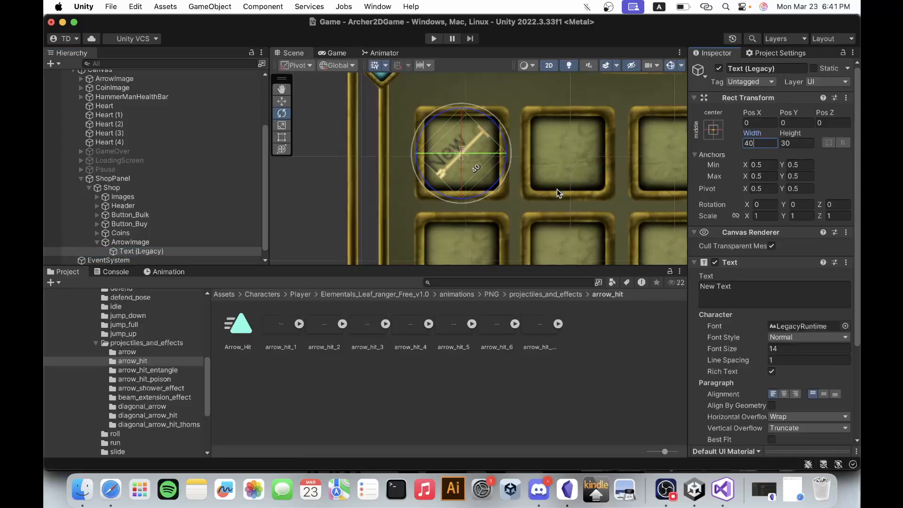
scroll(527, 137, down, 3)
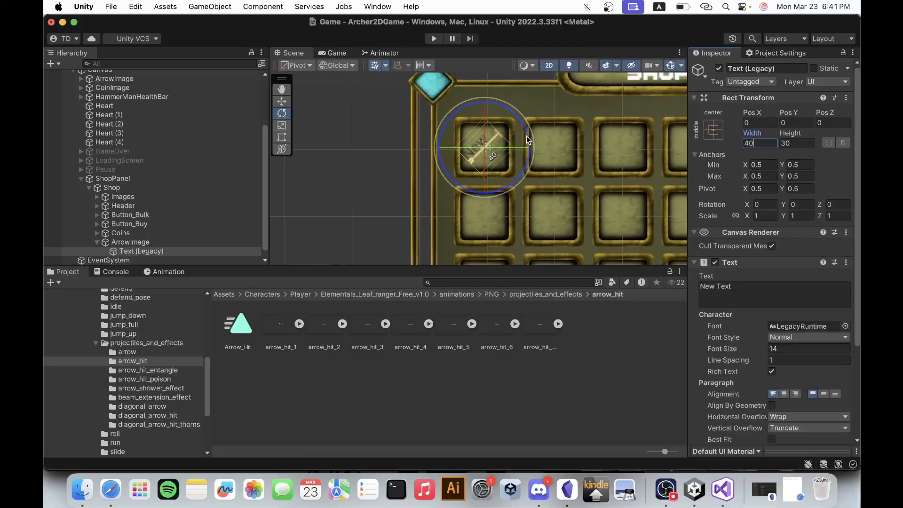
scroll(466, 188, down, 3)
Examine the first shop slot with its arrow and text in the Game view.
click(335, 53)
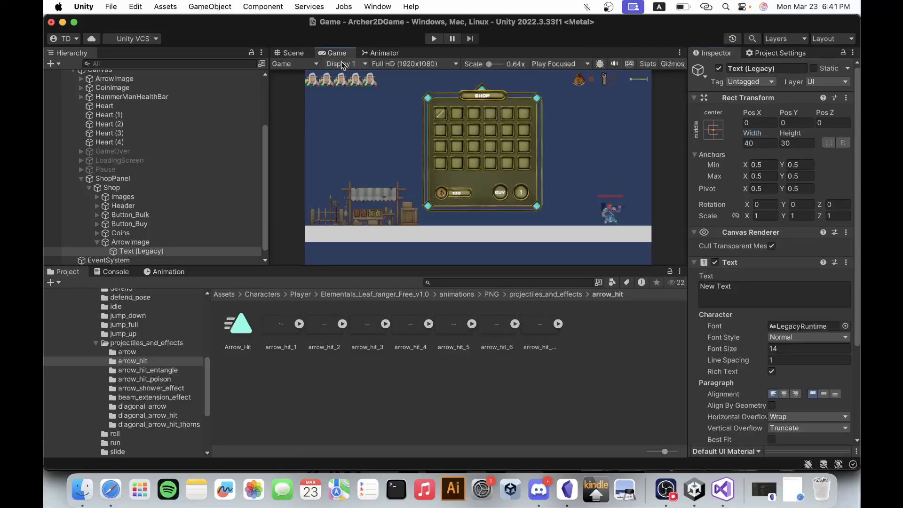
scroll(438, 118, up, 2)
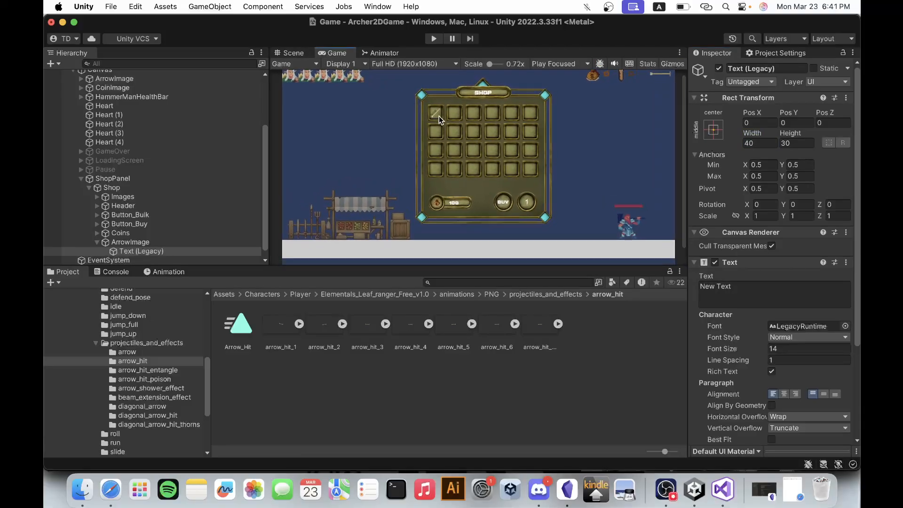
click(290, 52)
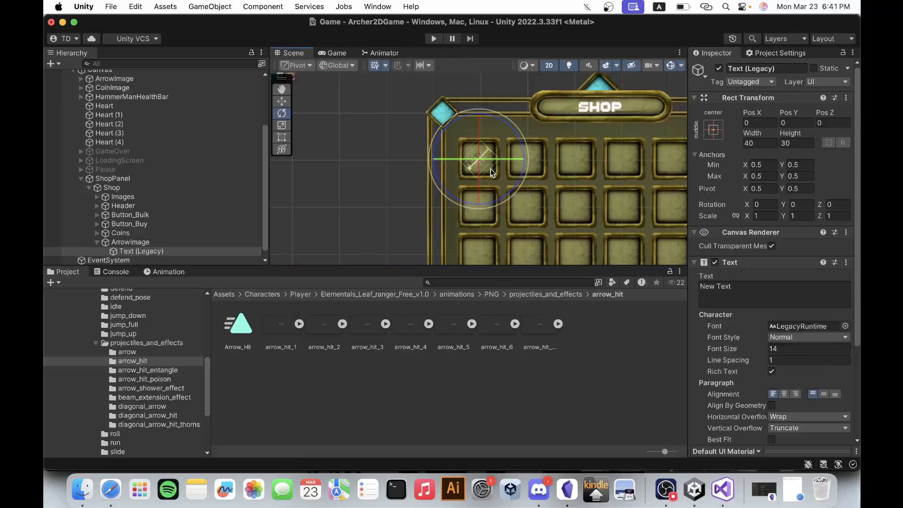
Scale the Shop object under ShopPanel to 2 in X and Y.
scroll(490, 169, up, 4)
scroll(329, 181, down, 7)
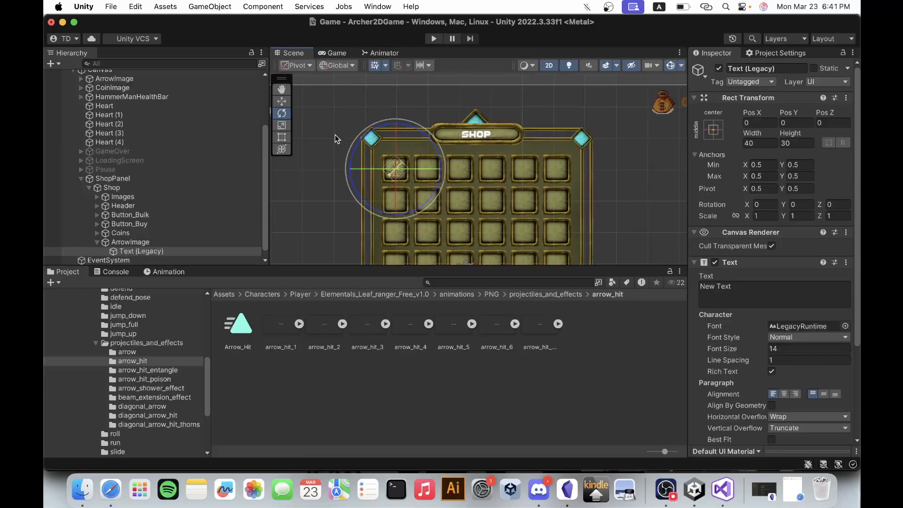
click(340, 50)
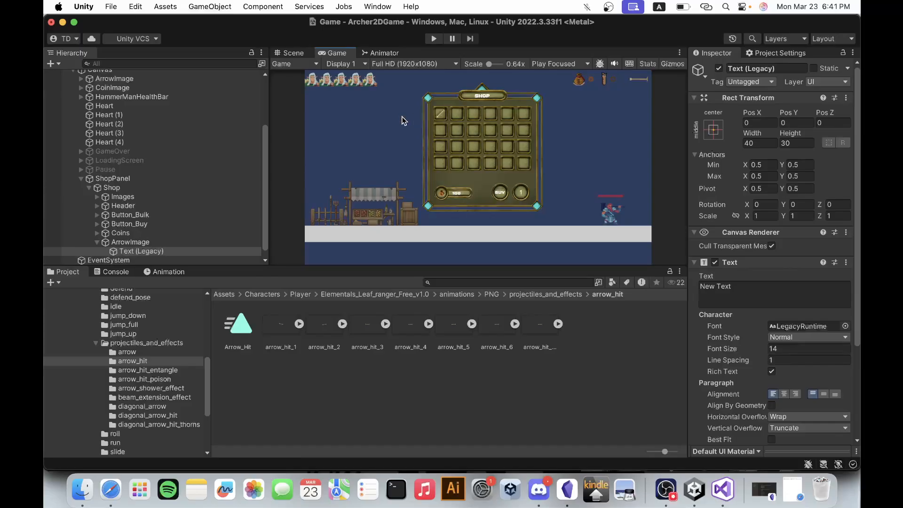
click(154, 185)
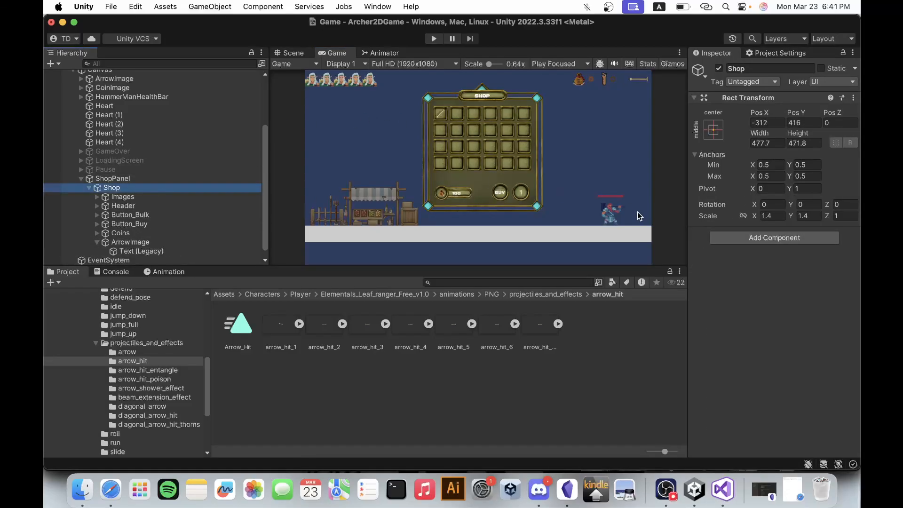
click(776, 216)
text(2)
key(Tab)
text(2)
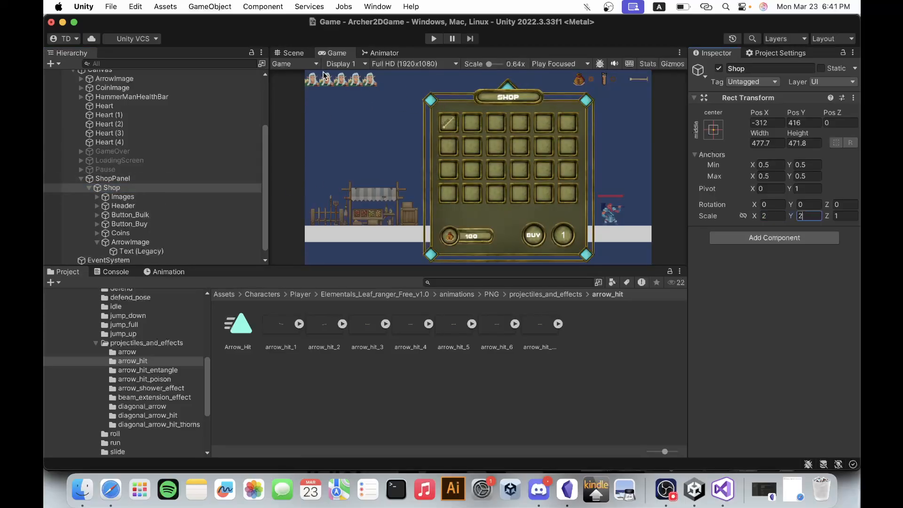
Move the Shop object in the scene to about Pos X -470, Pos Y 471 to centre it in the canvas.
click(297, 54)
scroll(391, 142, down, 10)
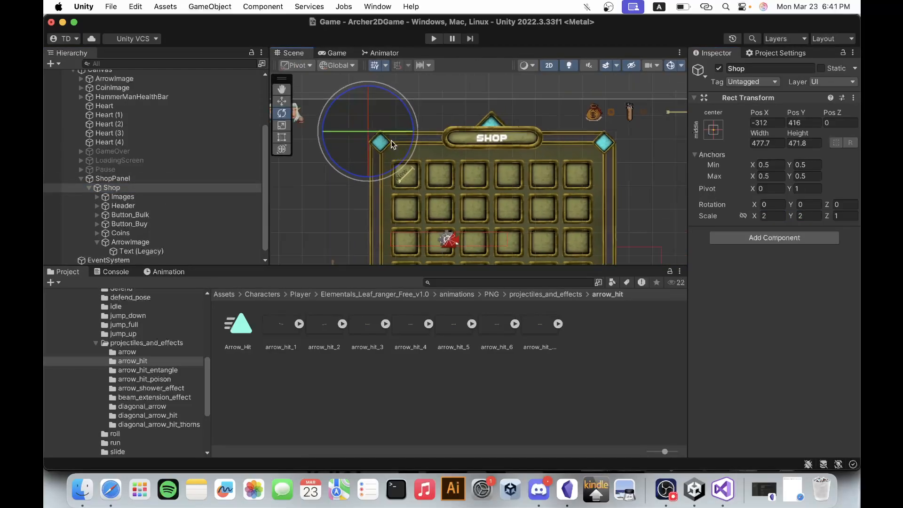
scroll(399, 75, down, 3)
click(281, 101)
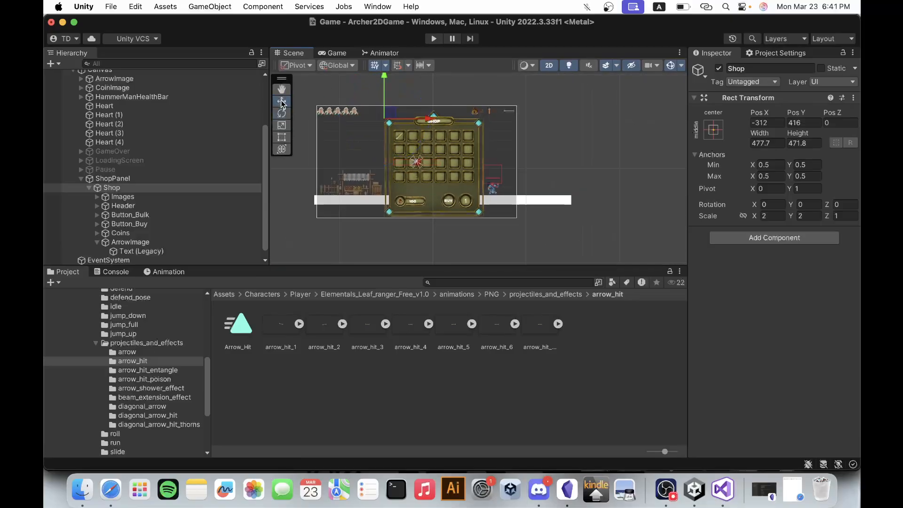
drag(427, 121, 412, 121)
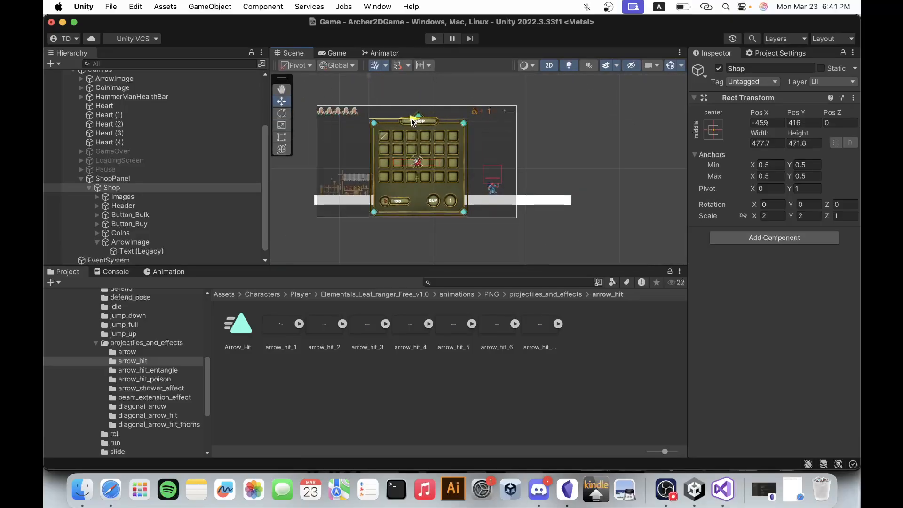
drag(368, 91, 368, 85)
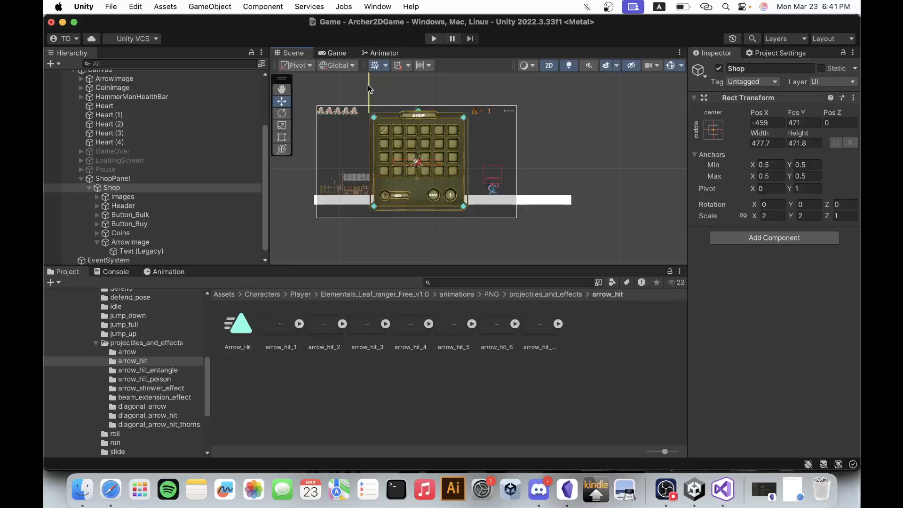
drag(414, 111, 414, 111)
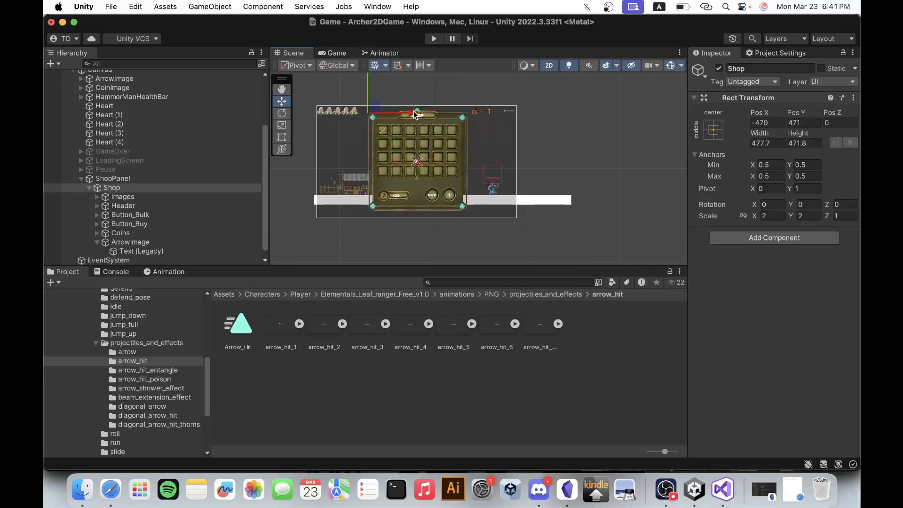
Move the shop ArrowImage's Text (Legacy) child below the arrow, to about Pos X 0.6, Pos Y -18.5.
click(159, 196)
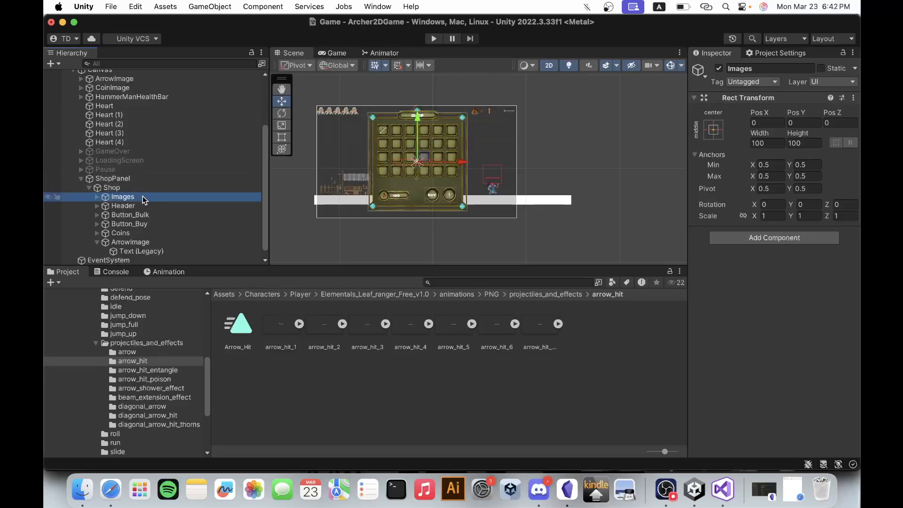
click(123, 243)
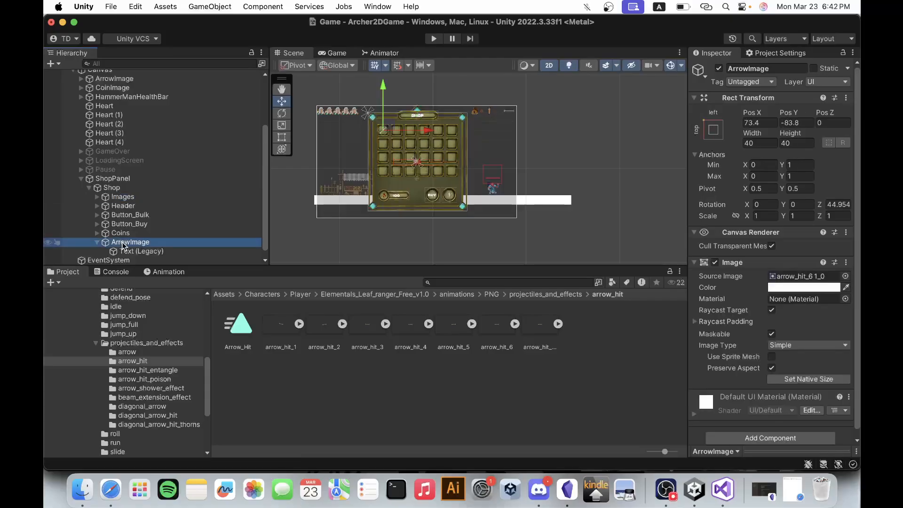
double_click(124, 243)
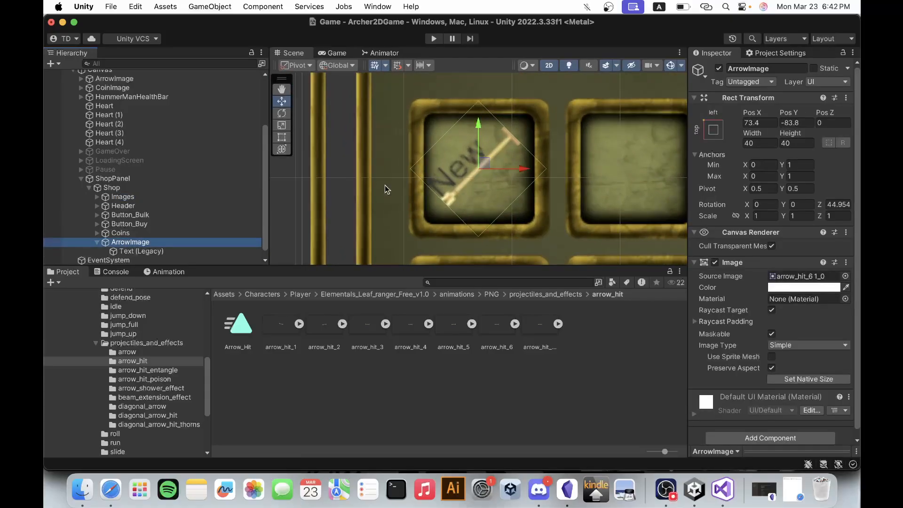
scroll(385, 181, down, 3)
click(141, 252)
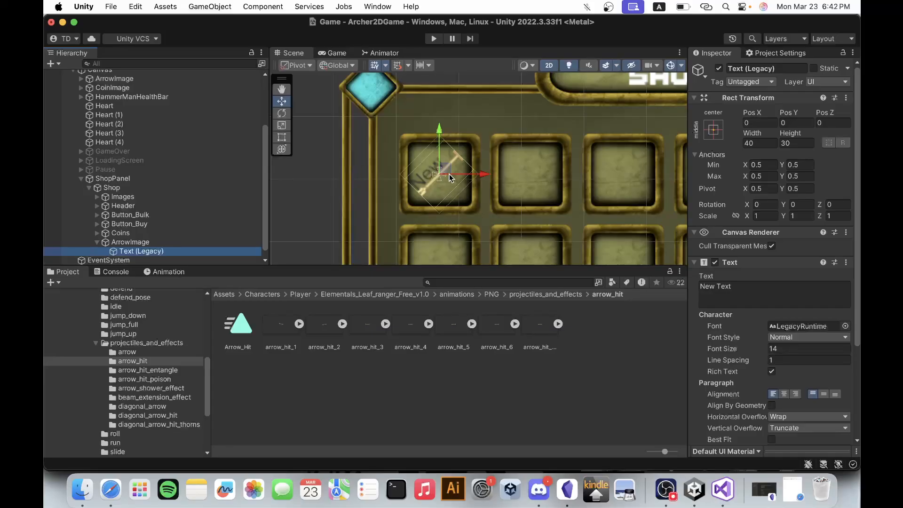
drag(446, 169, 465, 189)
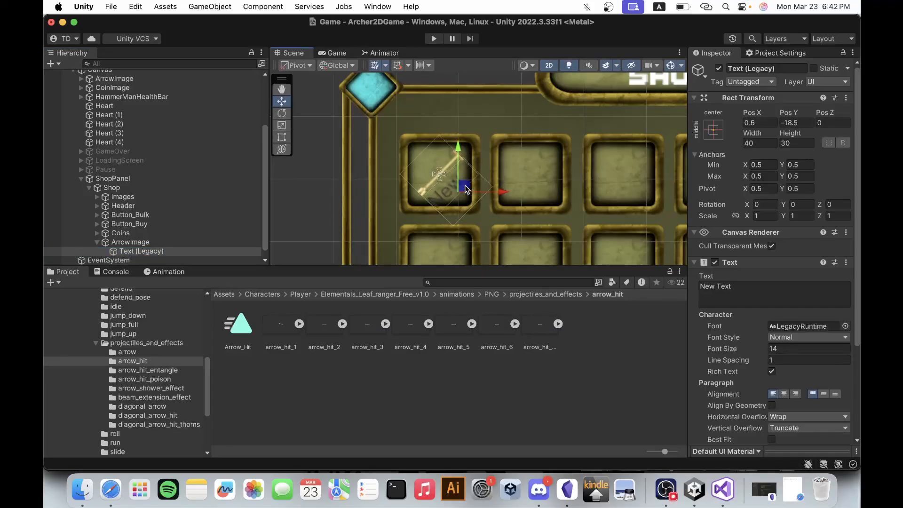
Rotate the arrow's text upright to about -46.63 around Z and shift it to about Pos X -6, Pos Y -22.9.
click(283, 137)
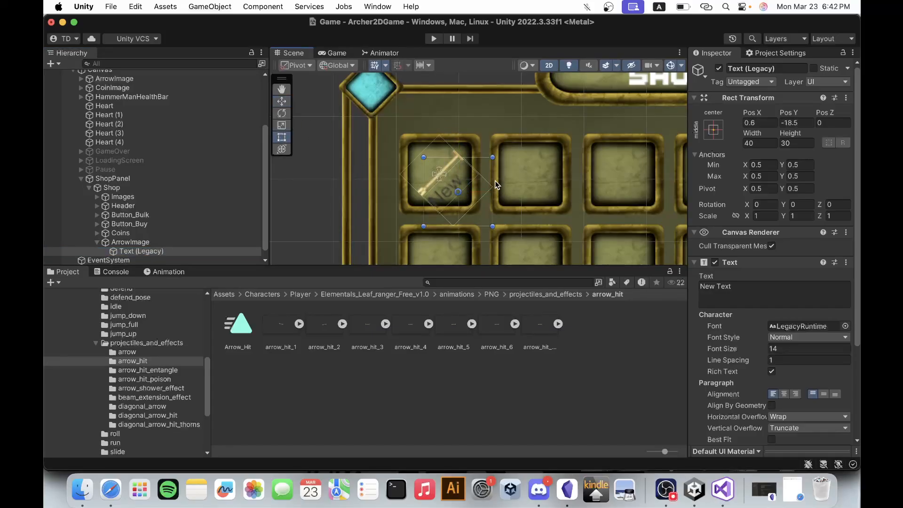
drag(506, 157, 518, 193)
scroll(444, 179, up, 5)
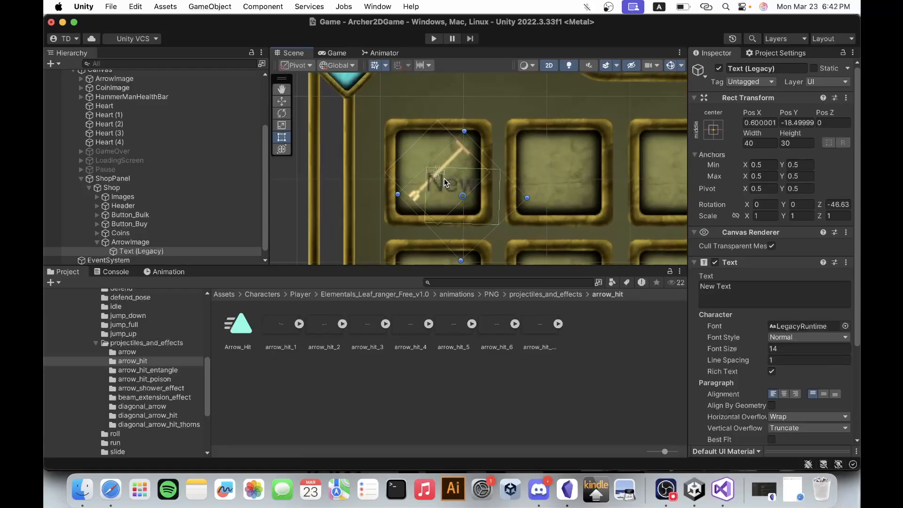
click(838, 204)
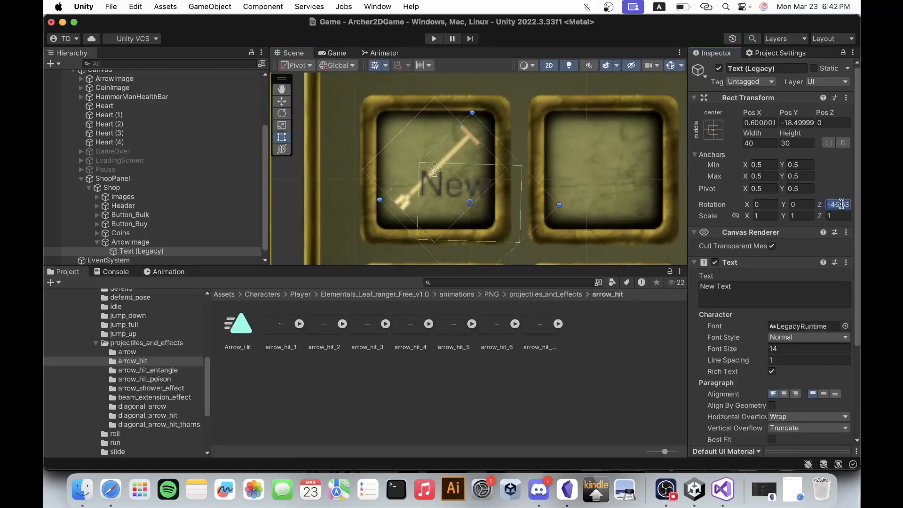
drag(463, 189, 453, 212)
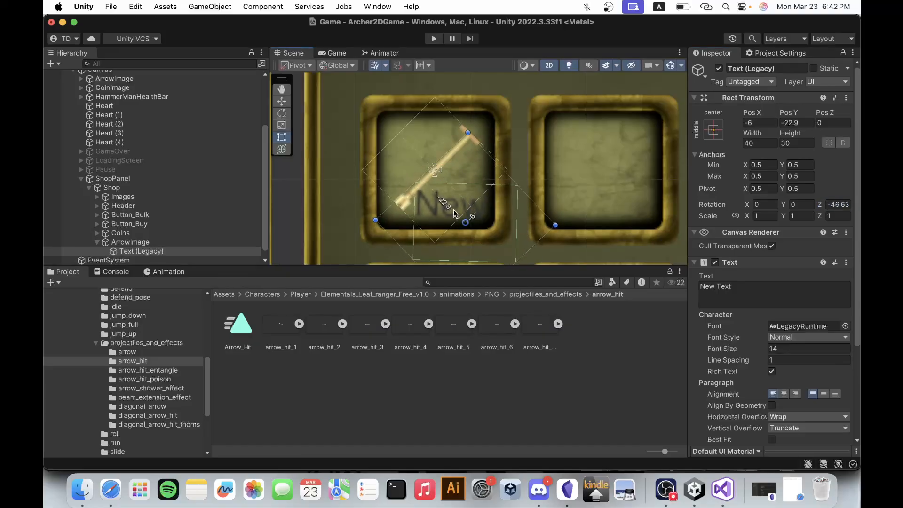
Change the arrow's text to 3 and move it to about Pos X -1.5, Pos Y -27.1 in the slot.
click(745, 289)
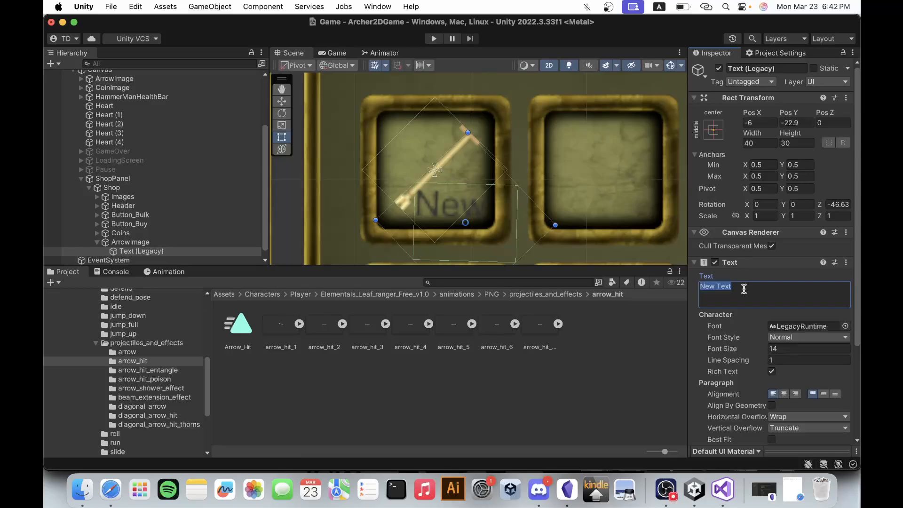
text(3)
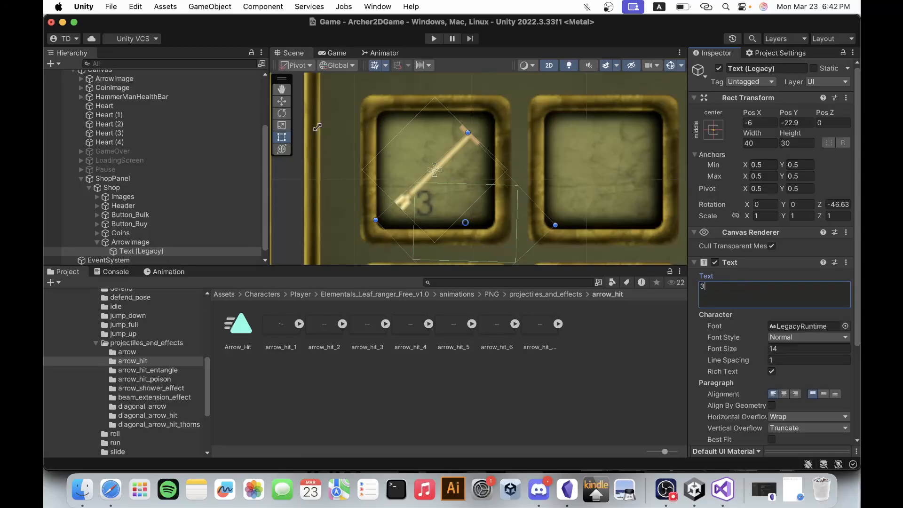
click(282, 101)
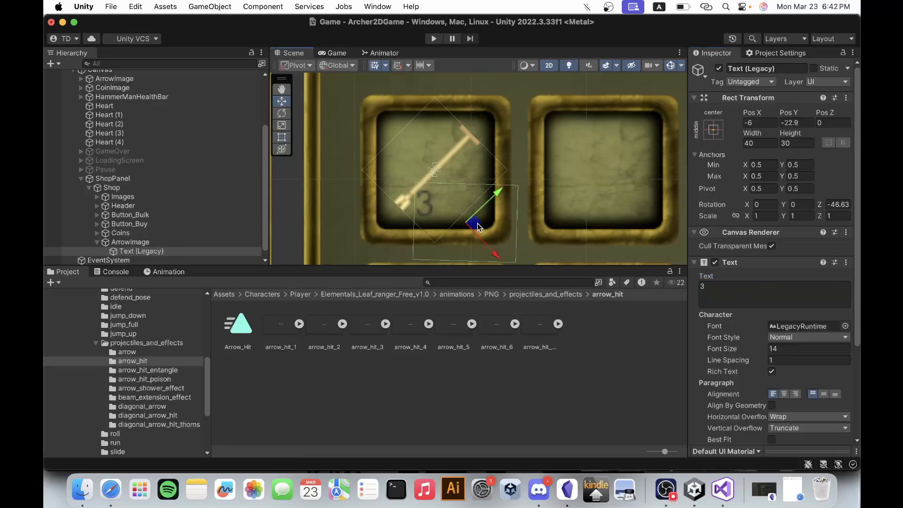
drag(478, 227, 489, 238)
scroll(525, 106, down, 3)
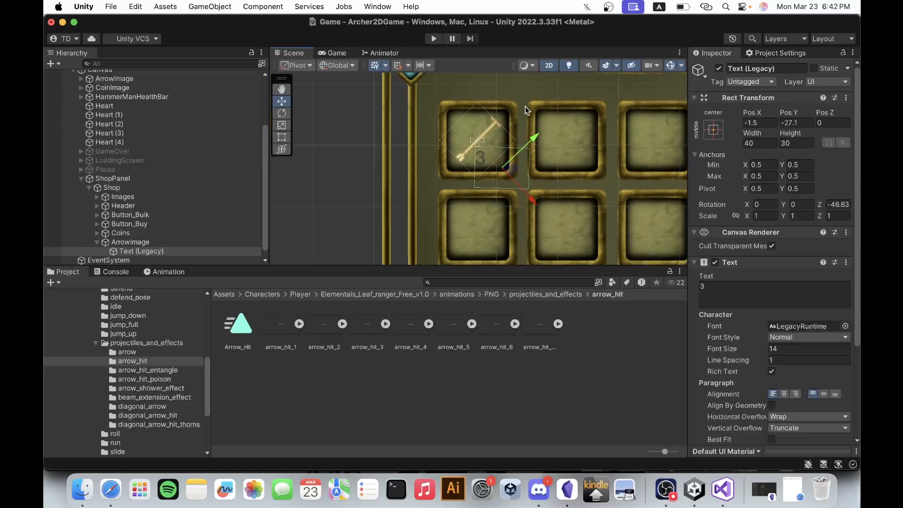
scroll(525, 107, down, 2)
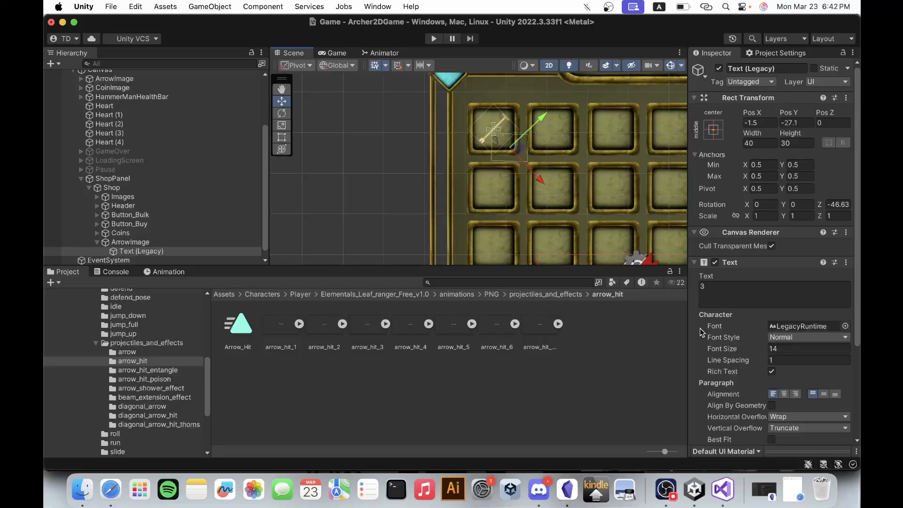
Assign the ThaleahFat font from Assets to the arrow's text and set its font size to 25.
scroll(193, 344, up, 10)
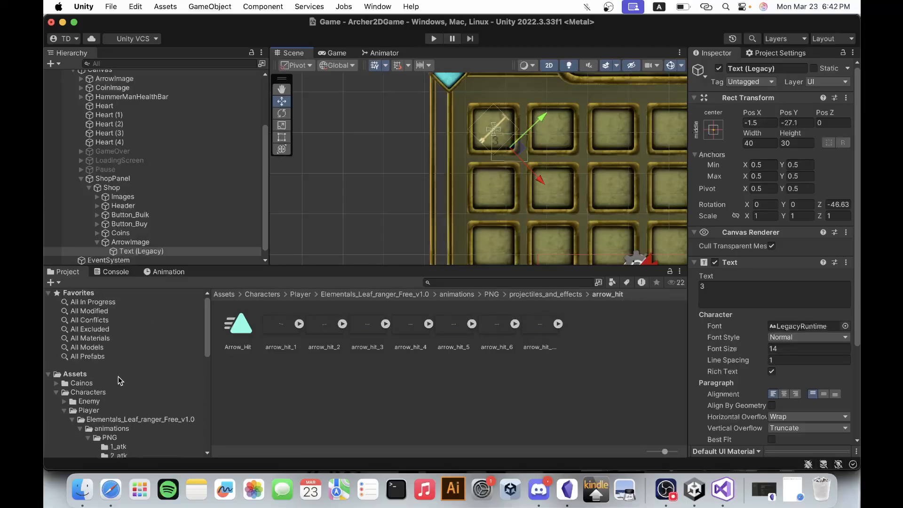
click(117, 375)
drag(541, 325, 798, 325)
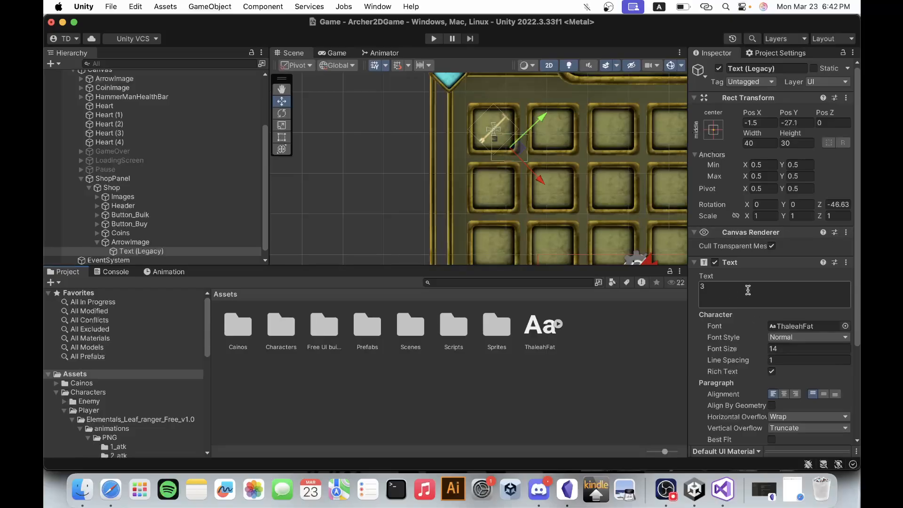
click(787, 348)
text(20)
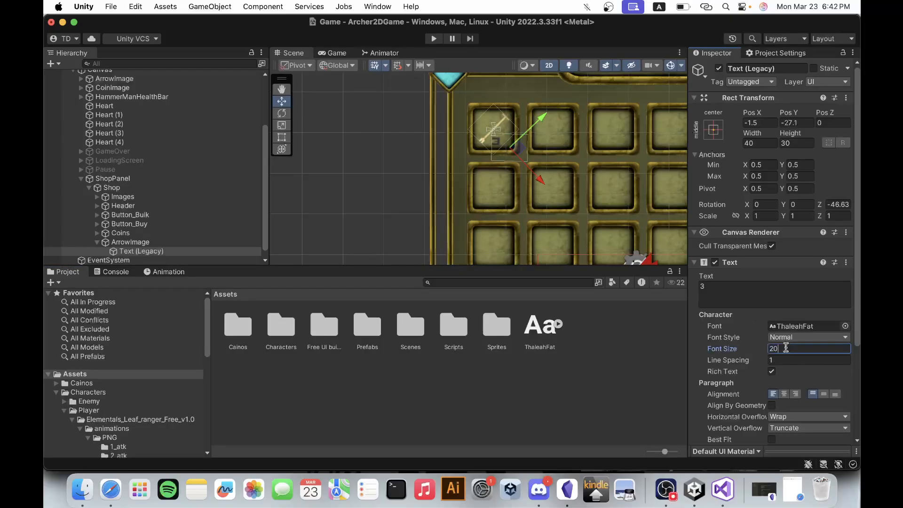
key(BackSpace)
text(5)
scroll(516, 188, down, 5)
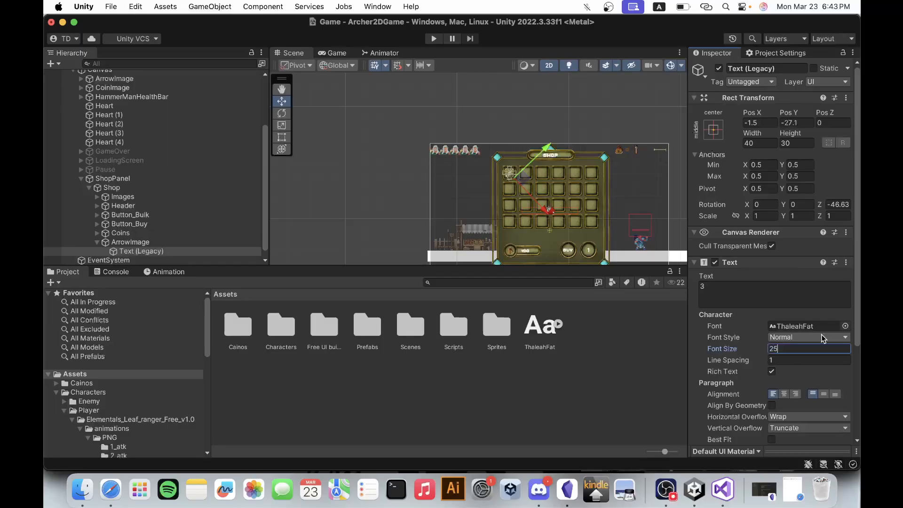
Colour the arrow's text white and nudge it slightly along its green axis within the first slot.
scroll(783, 413, down, 3)
click(800, 335)
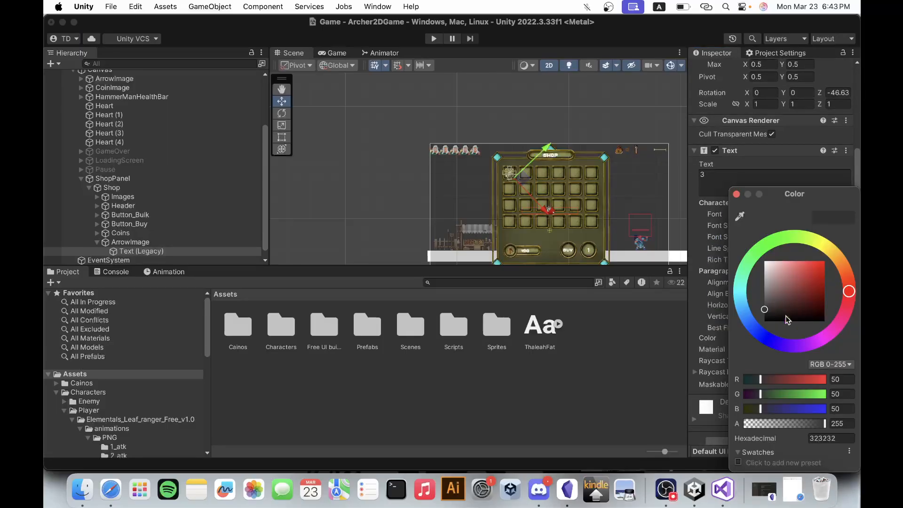
click(737, 195)
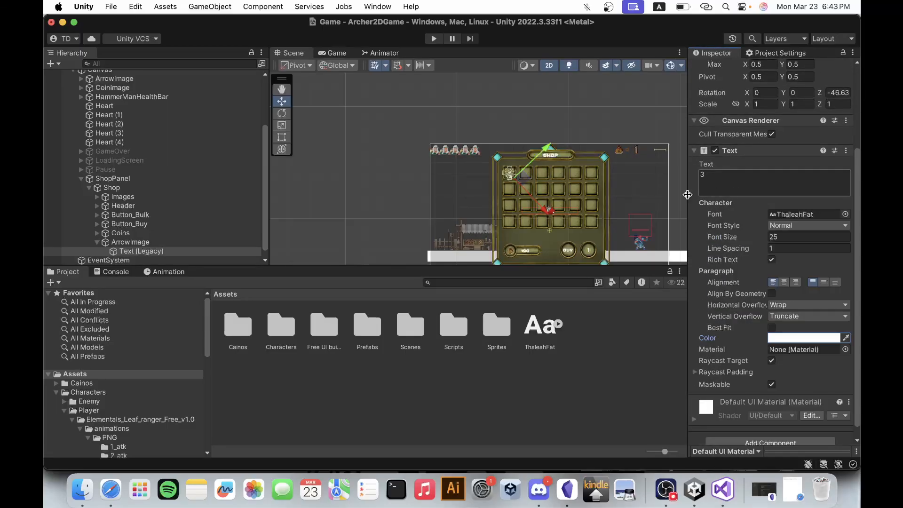
scroll(508, 147, up, 5)
scroll(547, 218, up, 5)
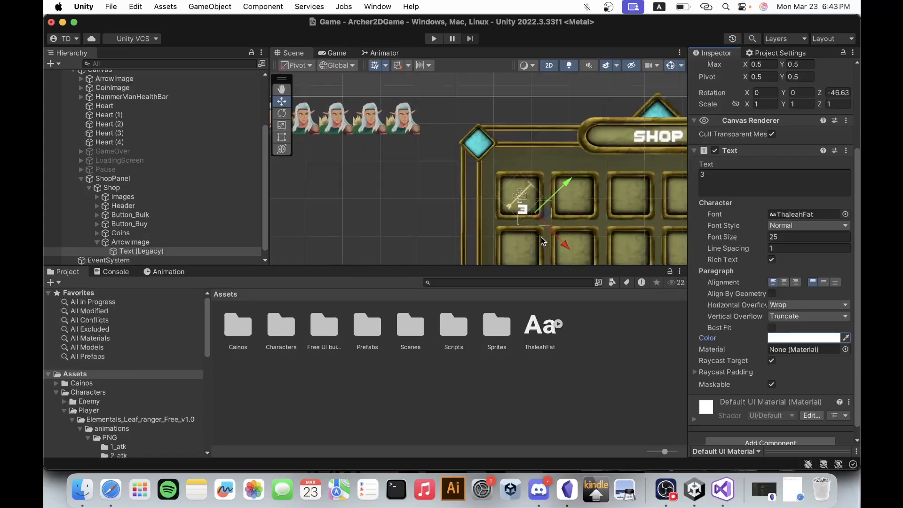
drag(545, 187, 548, 187)
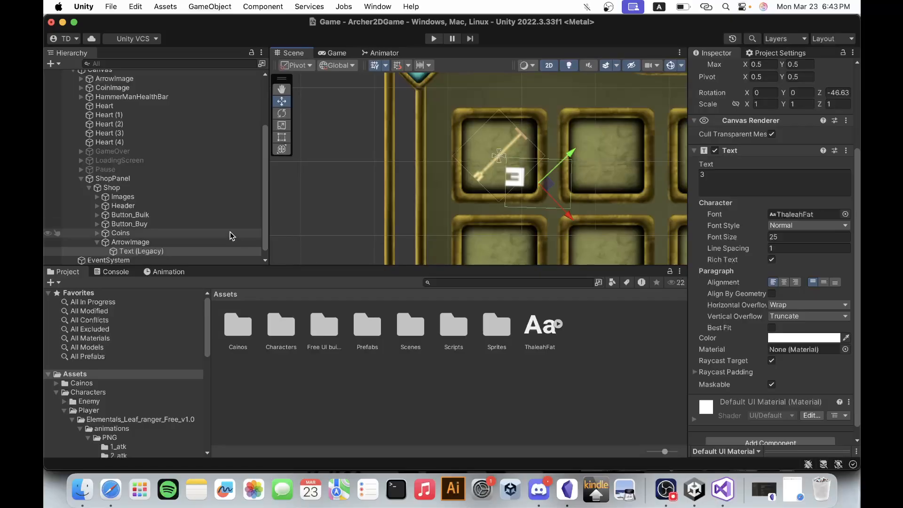
Check the shop's ArrowImage and its number in the Game view, and return to the Scene view.
click(174, 242)
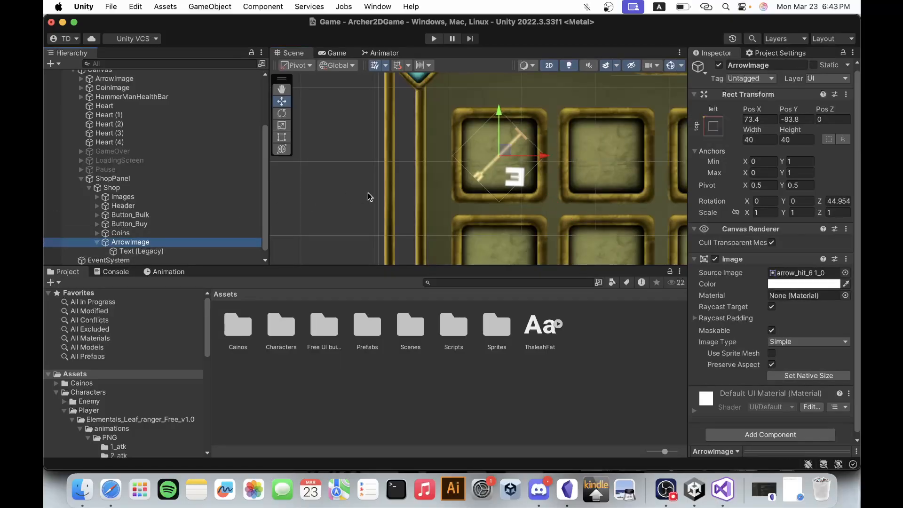
click(330, 53)
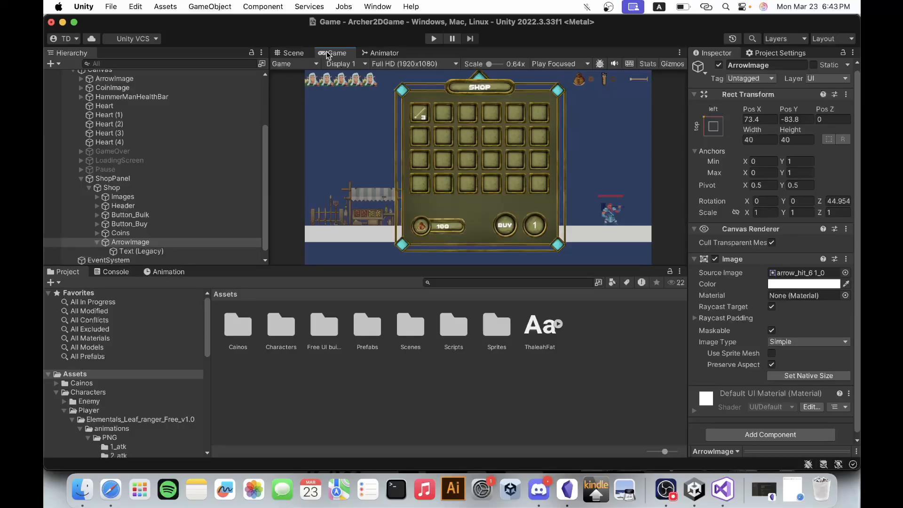
click(290, 54)
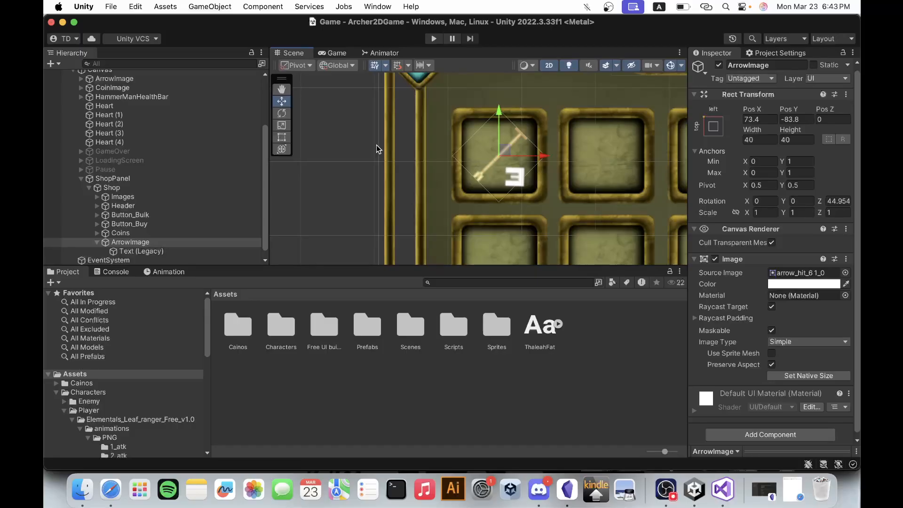
scroll(459, 195, down, 6)
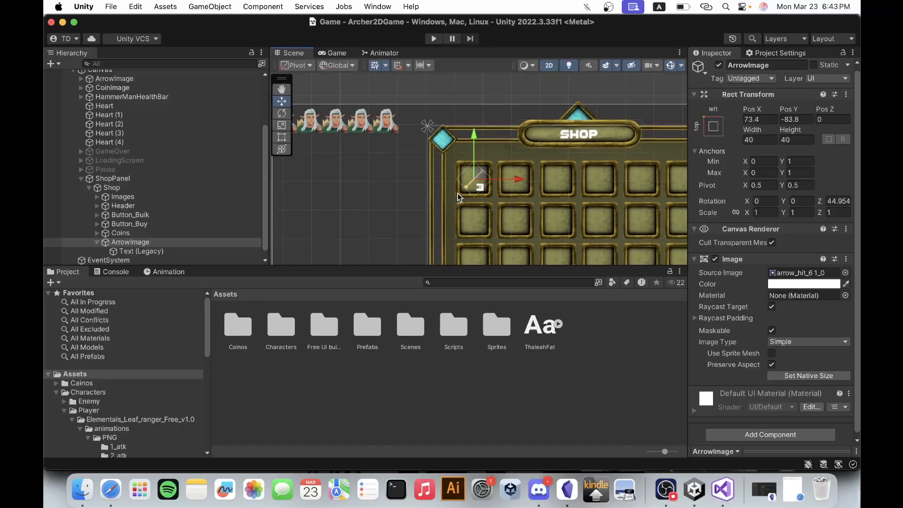
Collapse ArrowImage's children in the hierarchy and inspect Button_Buy's Button component, including its On Click events.
scroll(356, 127, down, 5)
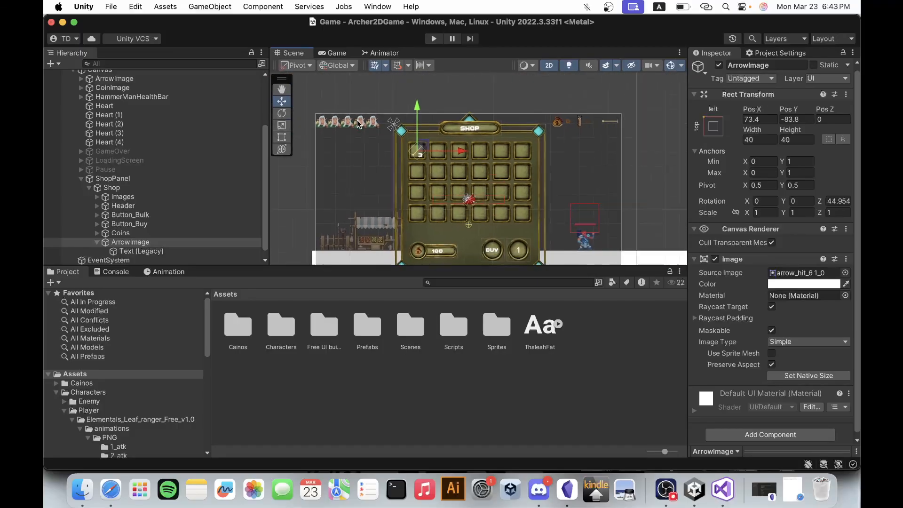
click(97, 242)
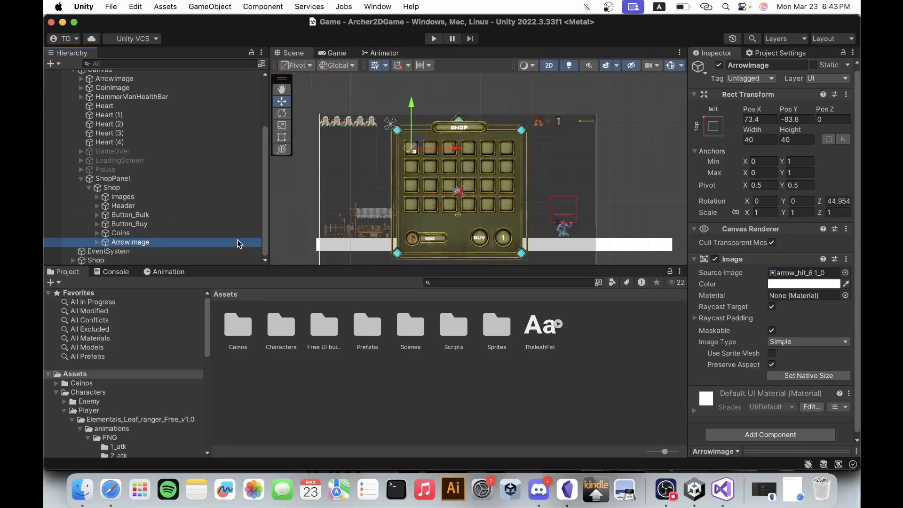
click(111, 225)
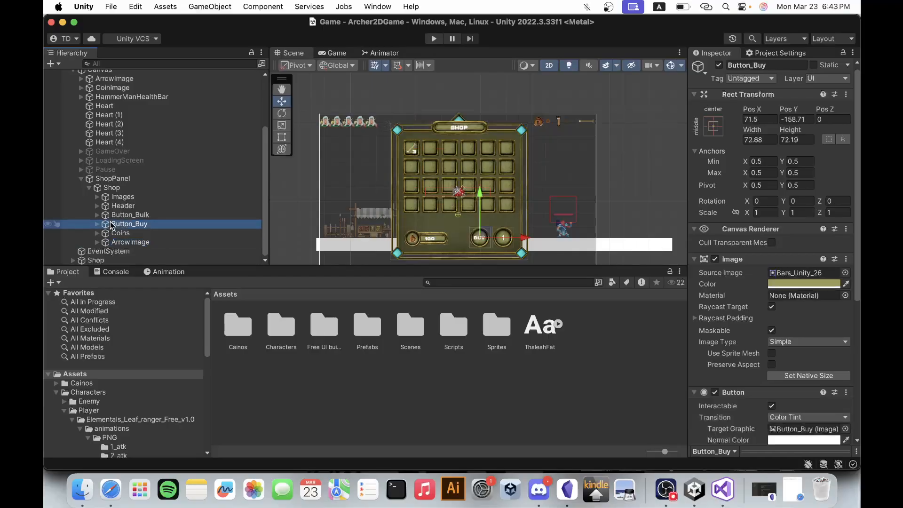
scroll(836, 386, down, 8)
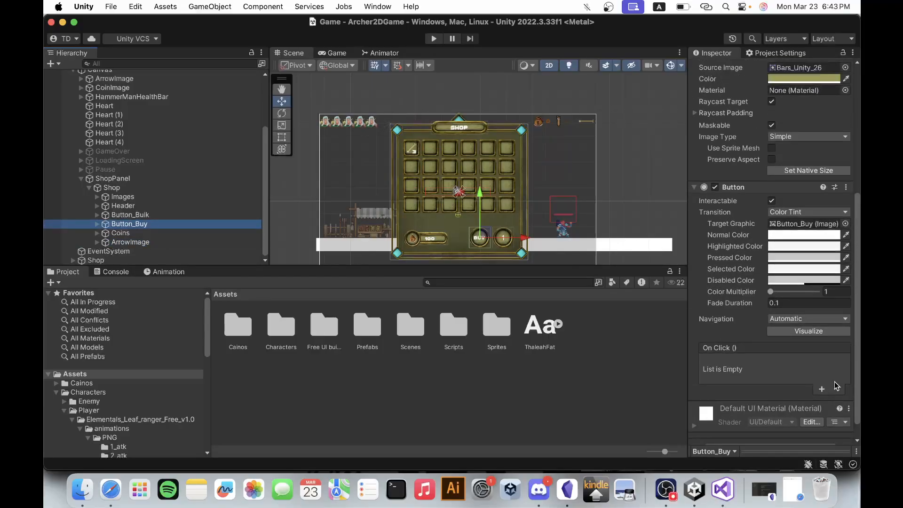
scroll(836, 386, up, 5)
scroll(502, 250, up, 2)
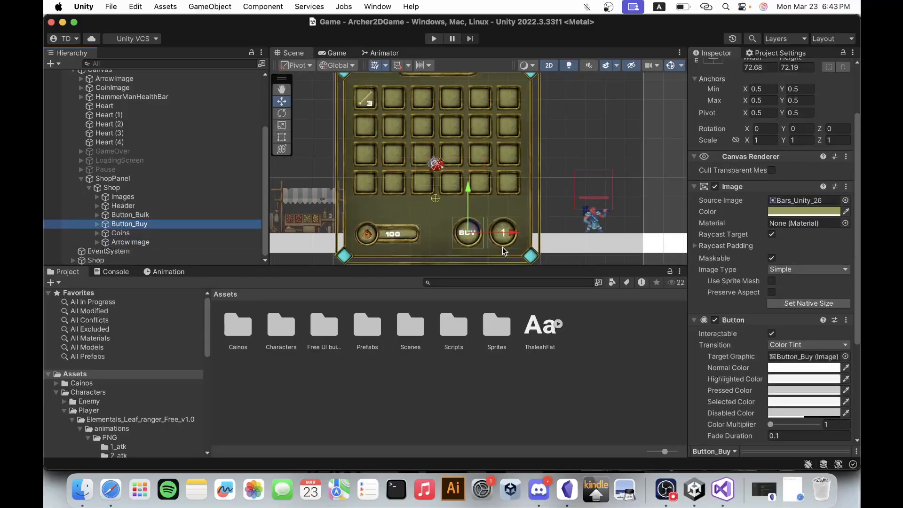
scroll(502, 250, up, 2)
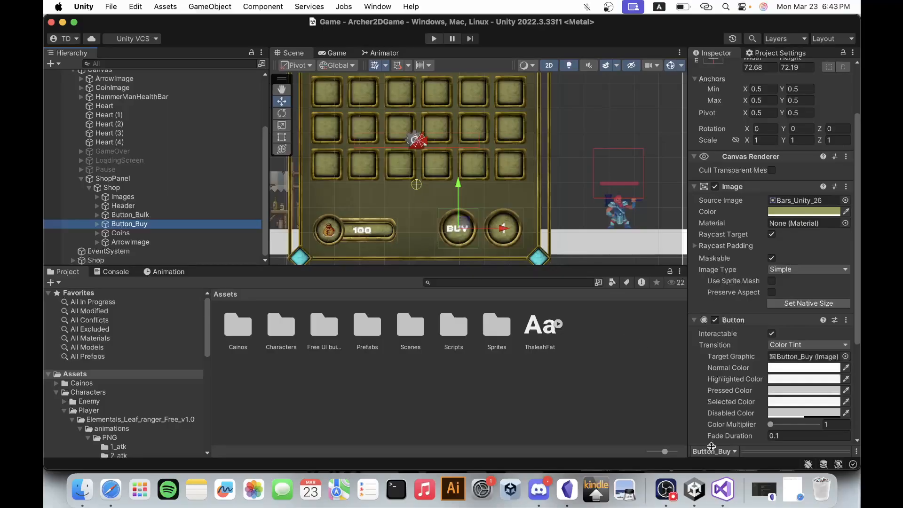
Switch to Visual Studio and look through the health and coin variables in the PlayerHealth script.
click(727, 483)
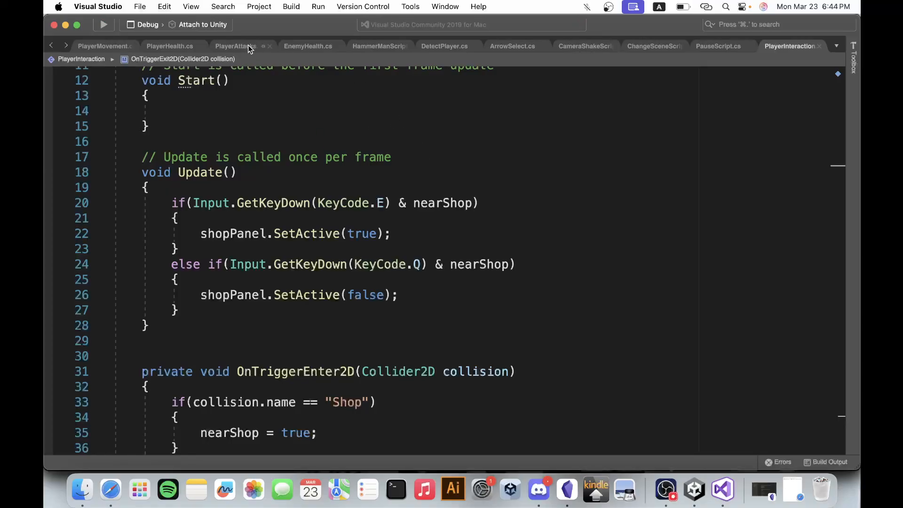
click(303, 45)
click(161, 46)
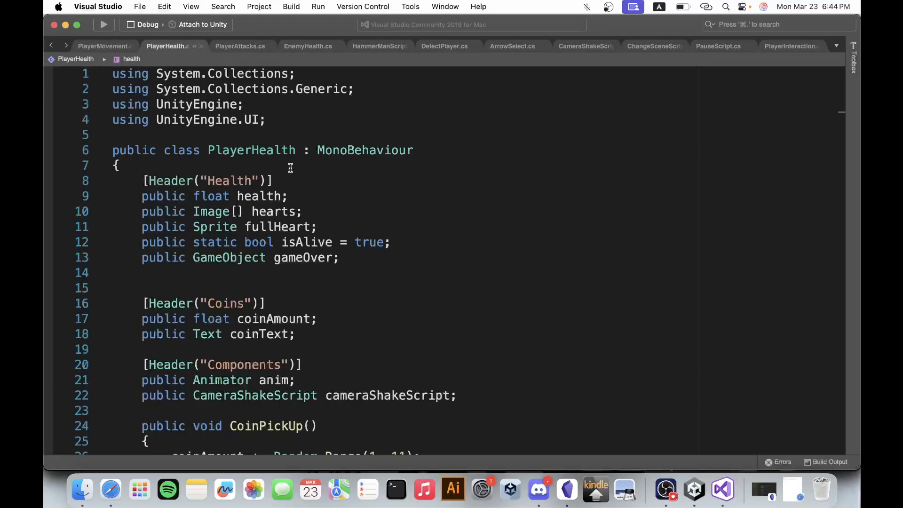
scroll(290, 168, down, 2)
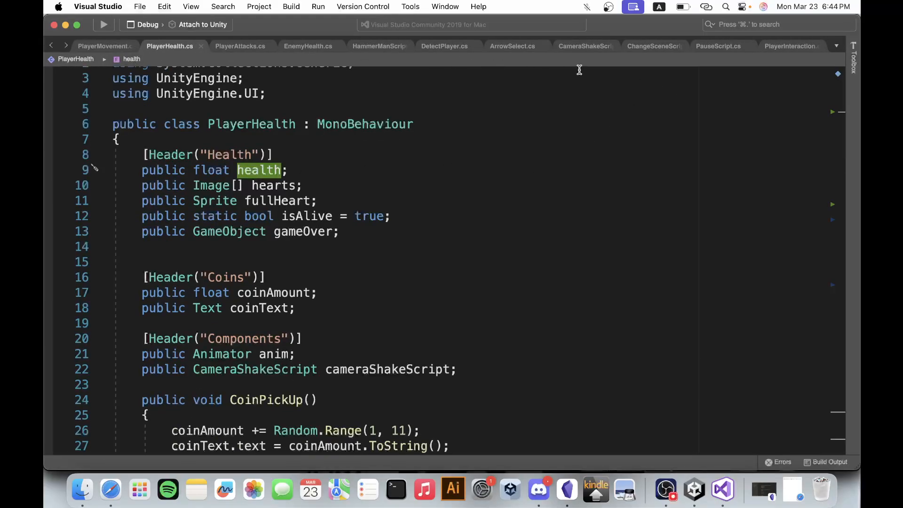
Add the line "using UnityEngine.UI;" below "using UnityEngine;" in the PlayerInteraction script.
click(783, 46)
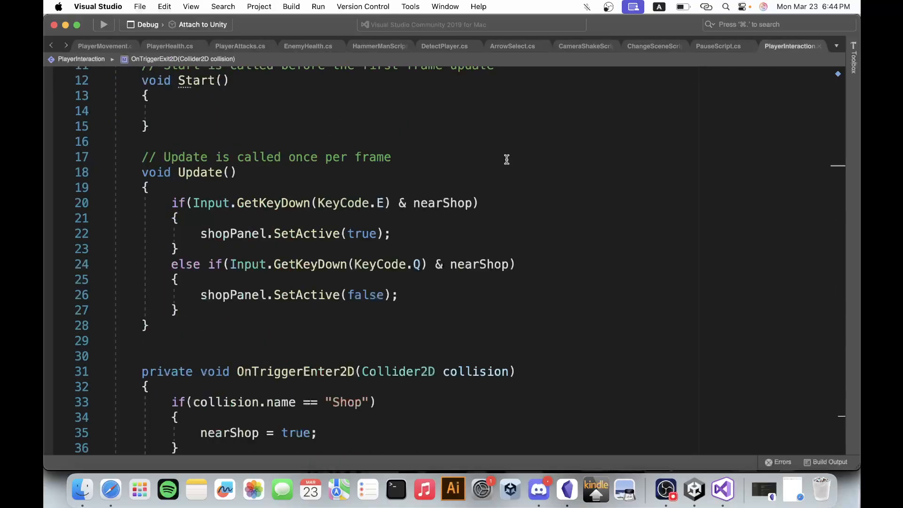
scroll(383, 218, up, 5)
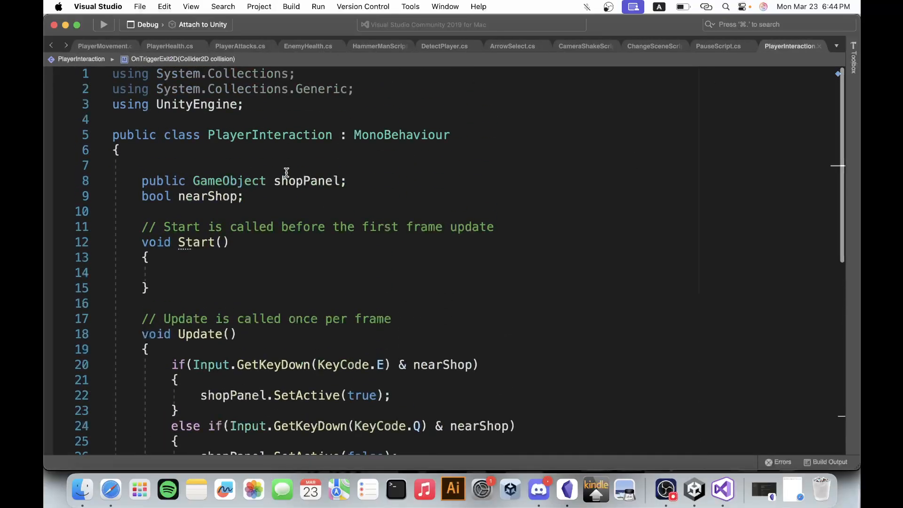
click(268, 110)
key(Return)
text(using uni)
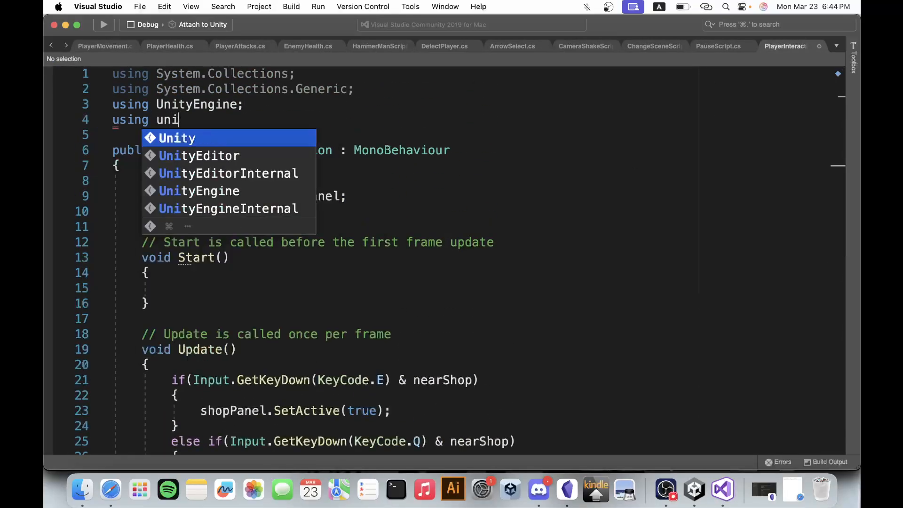
key(Down)
key(Down)
key(Down)
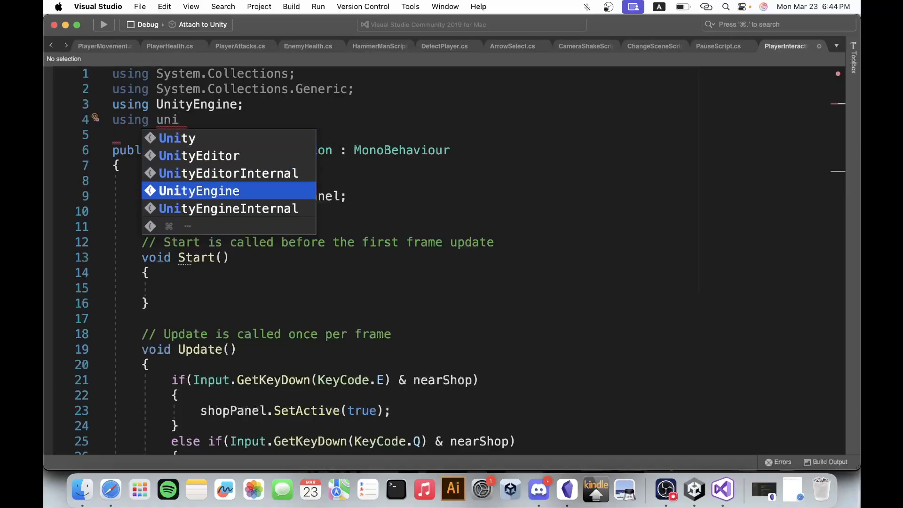
key(Return)
text(.ui)
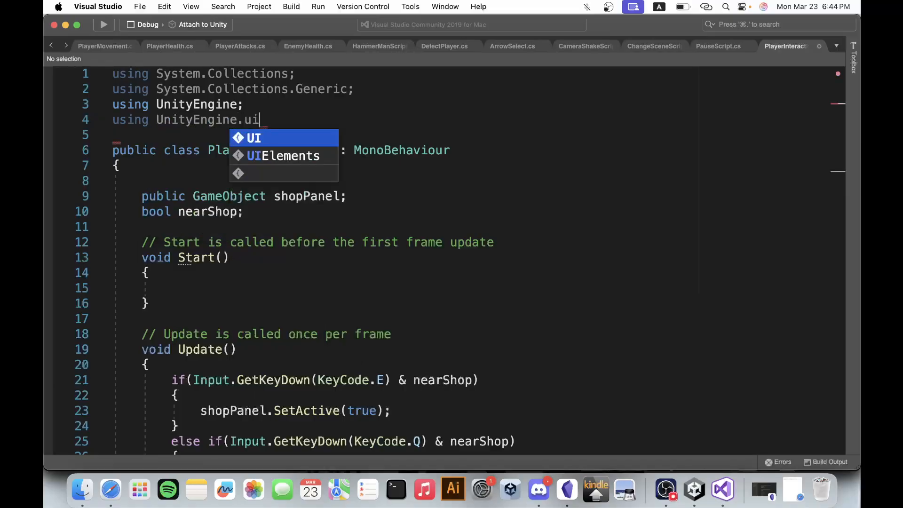
text(;)
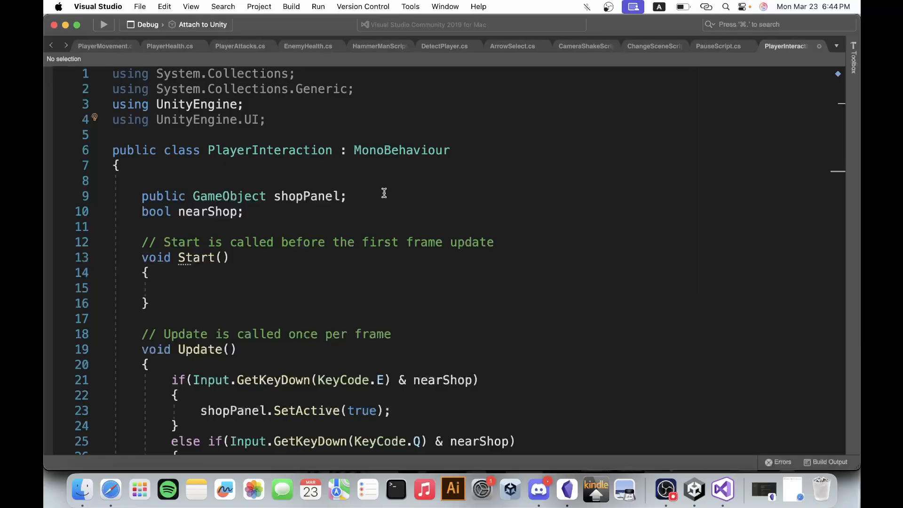
Review the UnityEngine.UI import line in PlayerInteraction and switch back to Unity.
drag(276, 121, 112, 124)
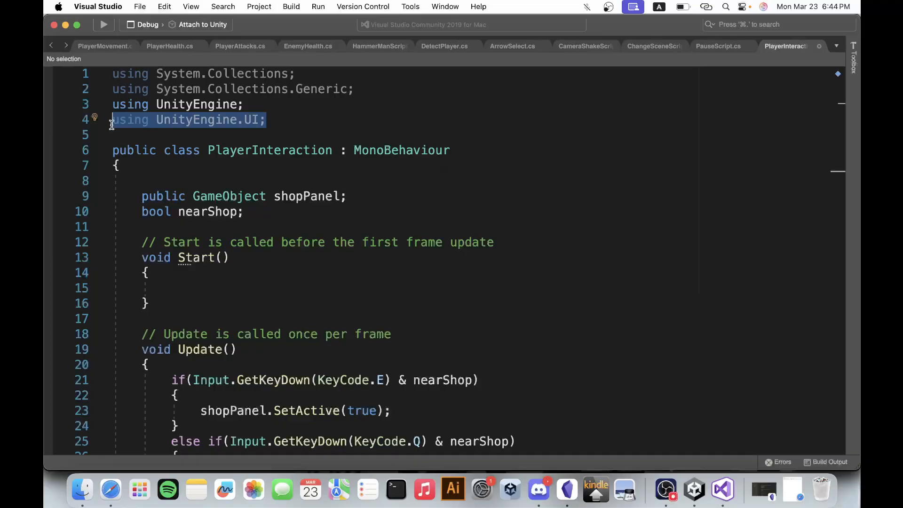
click(292, 119)
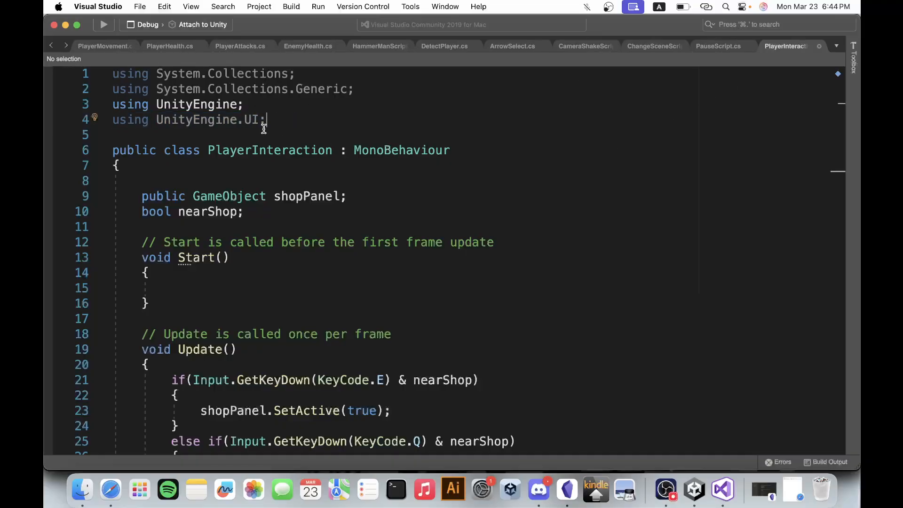
drag(275, 120, 101, 118)
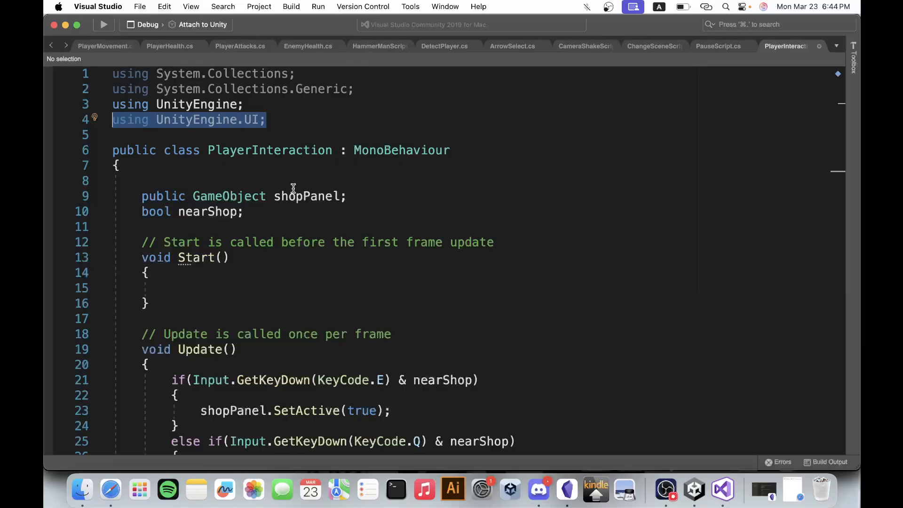
click(687, 466)
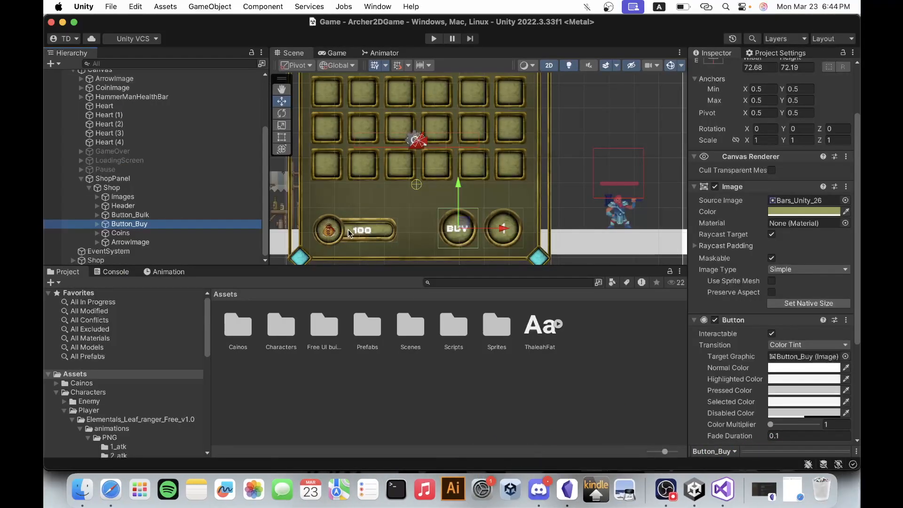
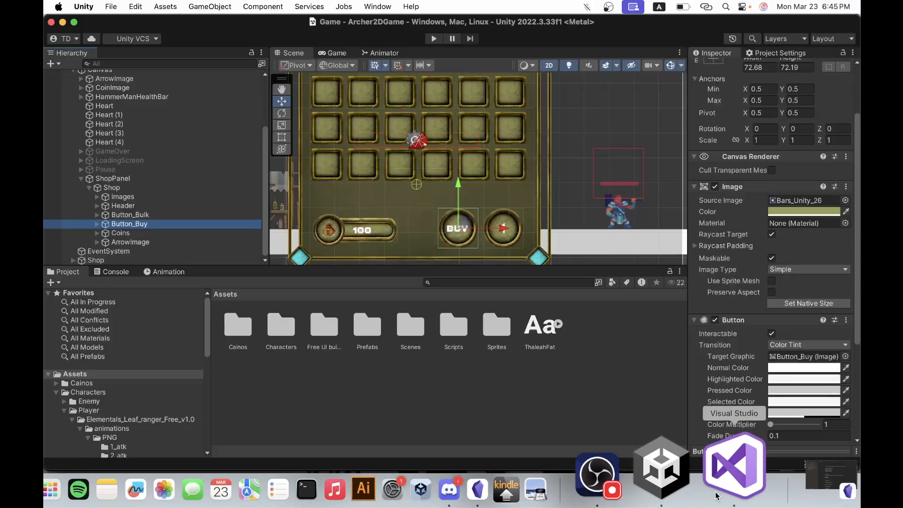
Switch to Visual Studio and declare "public Text coinText;" above the shopPanel field in the PlayerInteraction script.
click(715, 475)
click(283, 184)
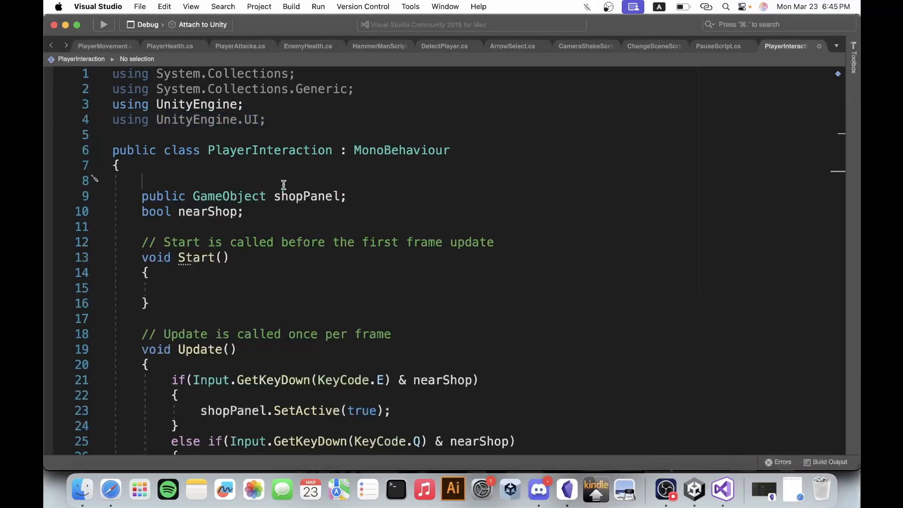
text(publ)
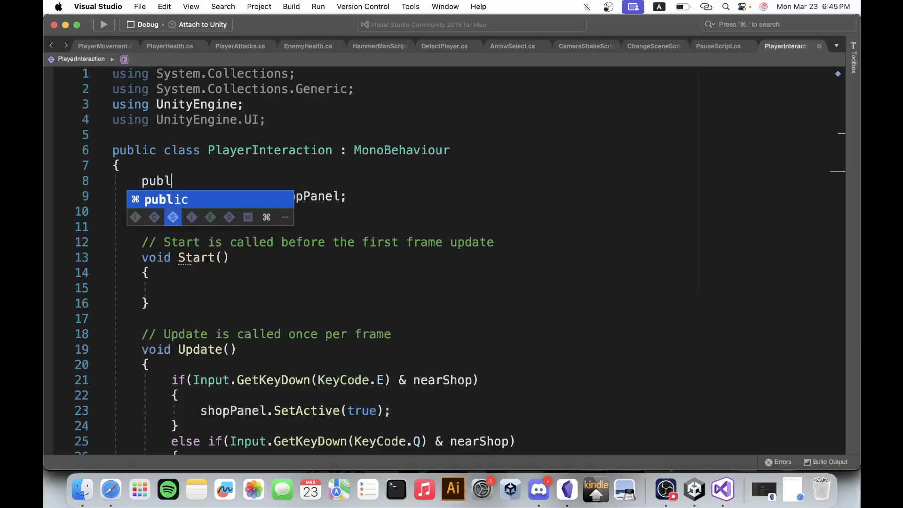
text(ic Tex)
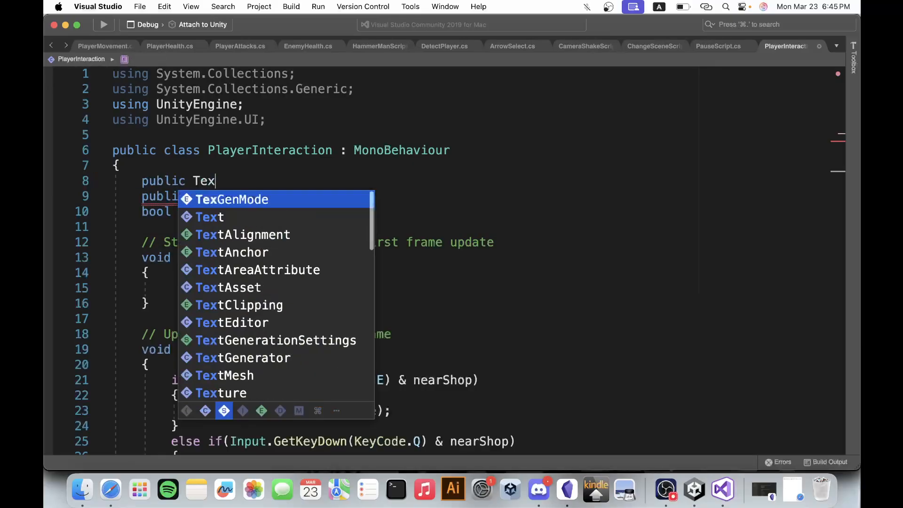
text(t )
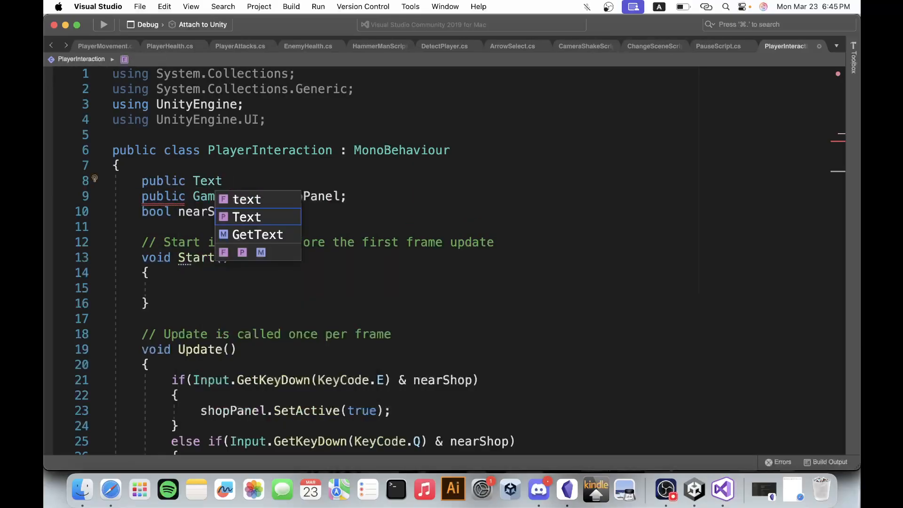
text(coinText;)
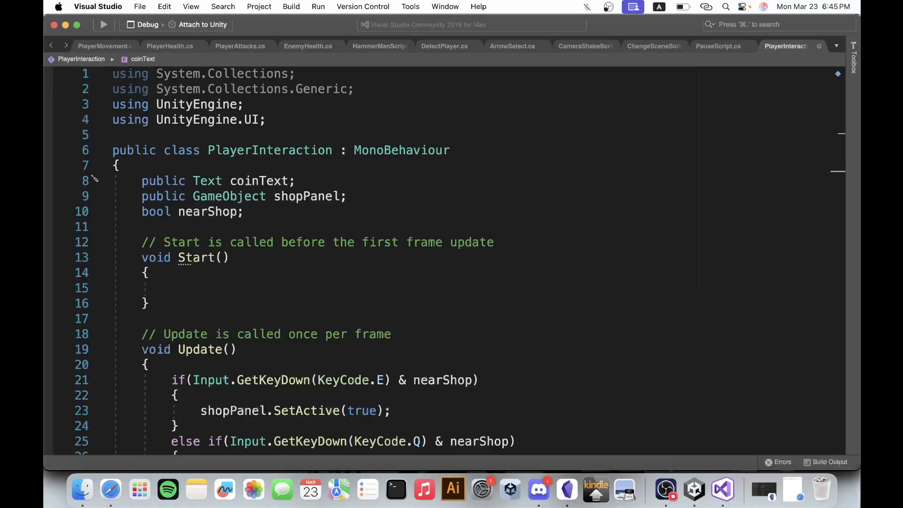
double_click(281, 181)
click(349, 180)
Start the assignment "coinText.text =" below shopPanel.SetActive(true) in the KeyCode.E branch of Update.
scroll(349, 180, down, 4)
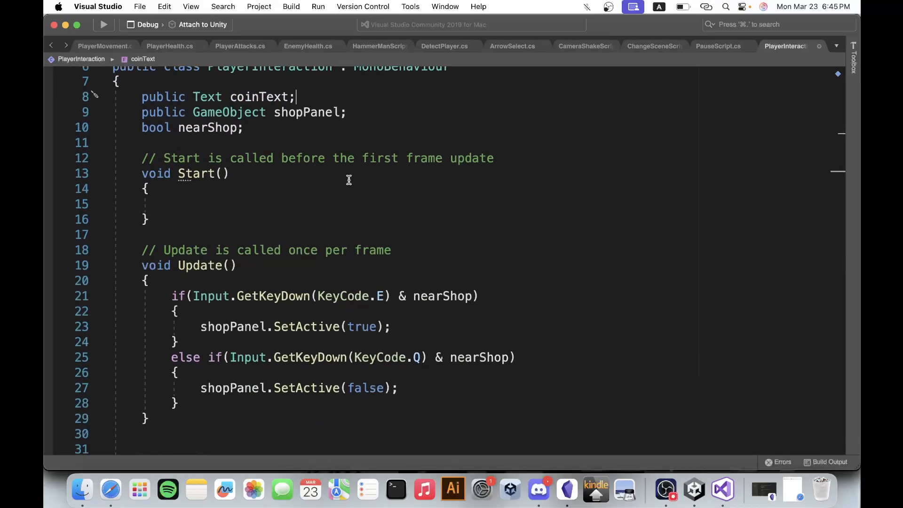
scroll(348, 180, down, 4)
drag(404, 250, 199, 249)
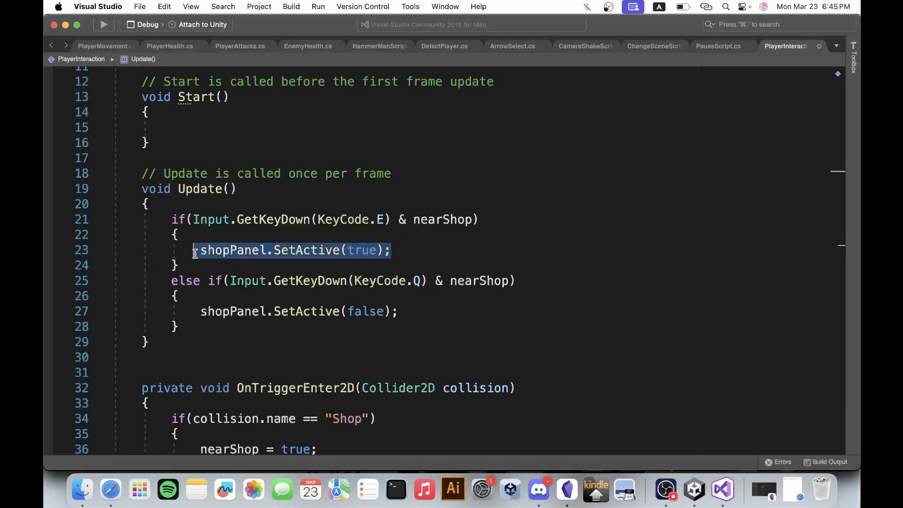
click(427, 254)
key(Return)
text(coin)
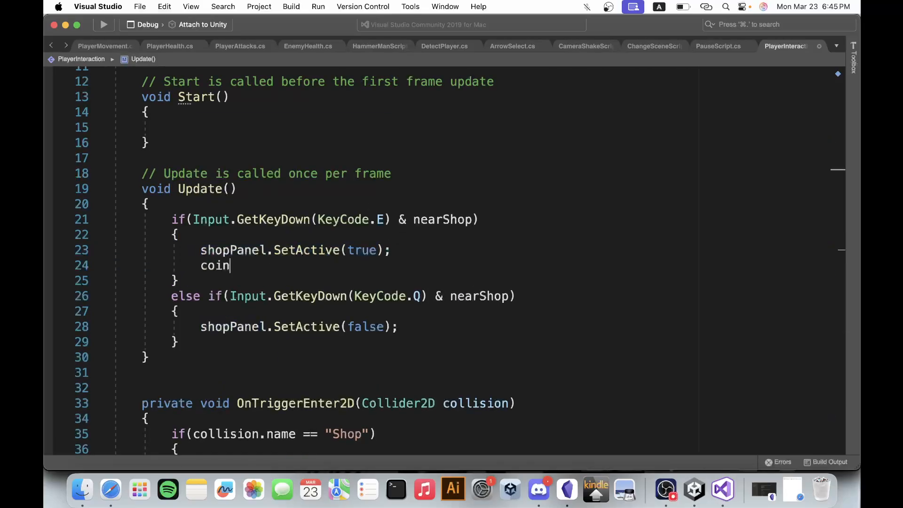
key(BackSpace)
key(BackSpace)
key(BackSpace)
key(BackSpace)
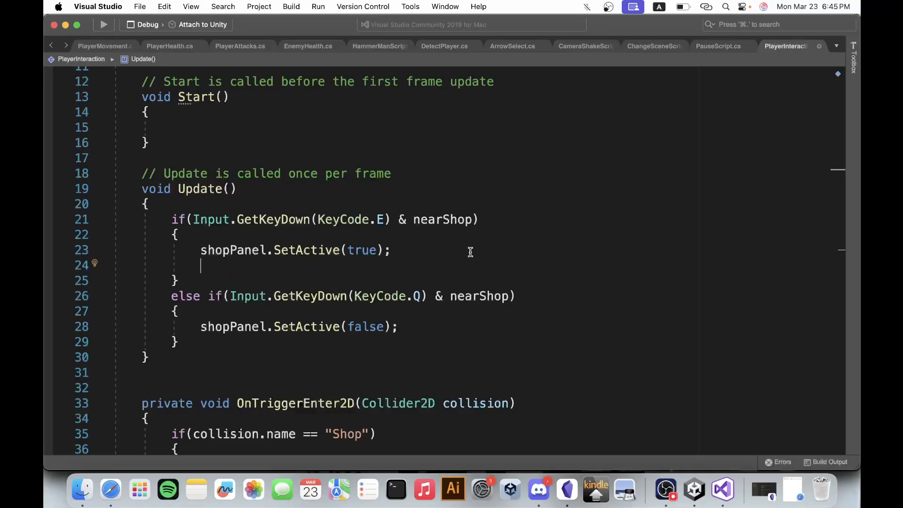
key(Return)
key(Return)
text(coin)
key(Tab)
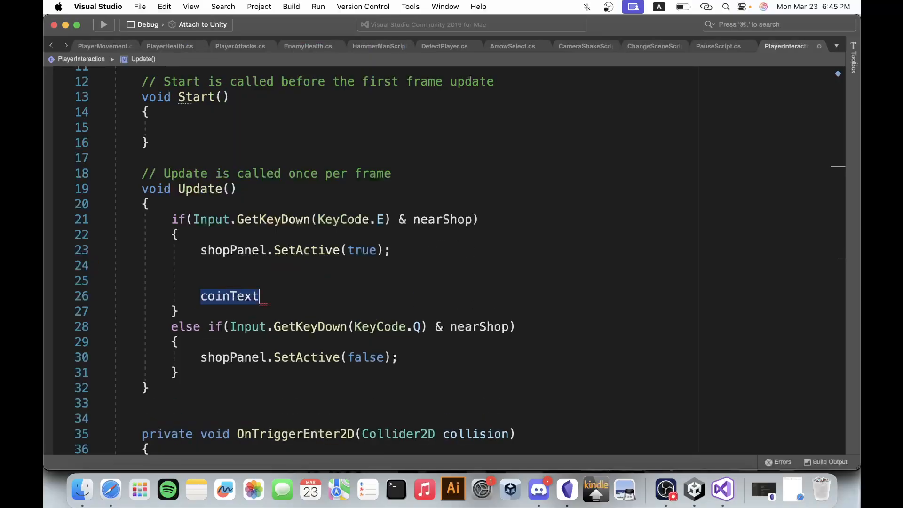
text(.text =)
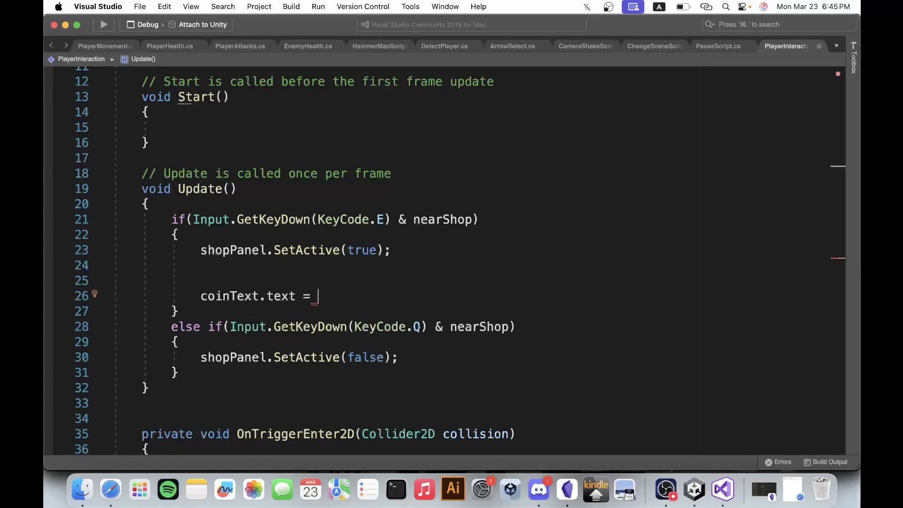
Declare "public PlayerHealth playerHealthScript;" below the coinText field in the PlayerInteraction class.
scroll(486, 209, up, 5)
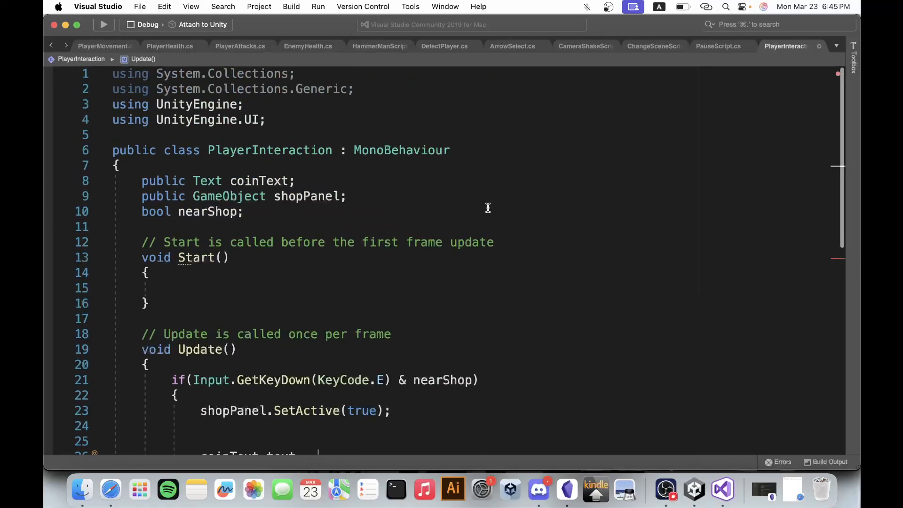
click(350, 187)
key(Return)
text(p)
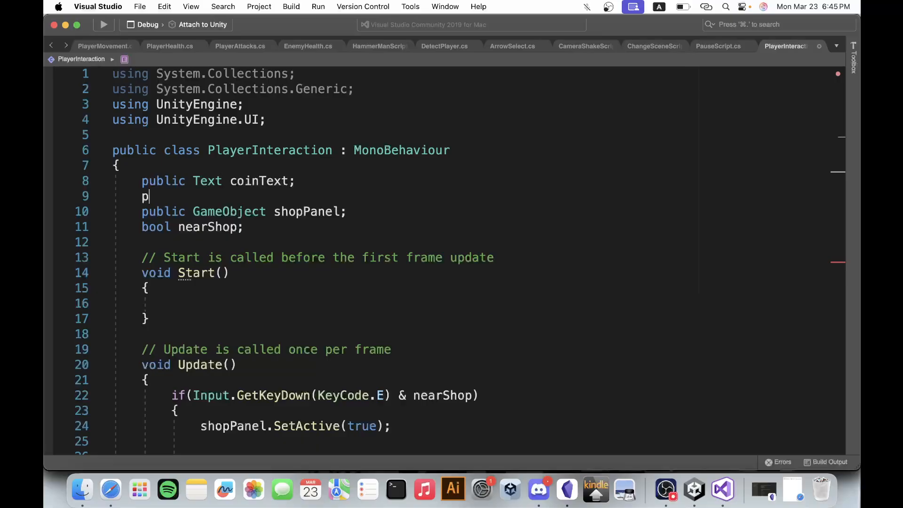
text(ublic )
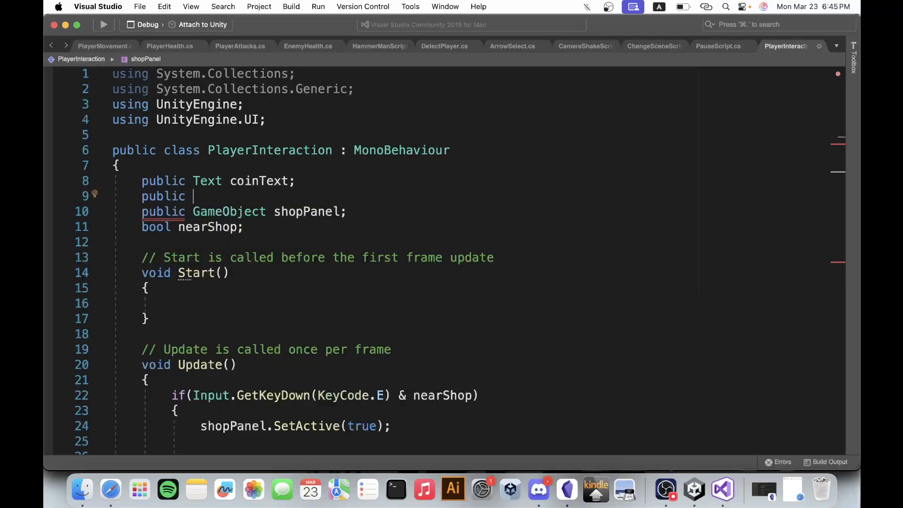
text(Player)
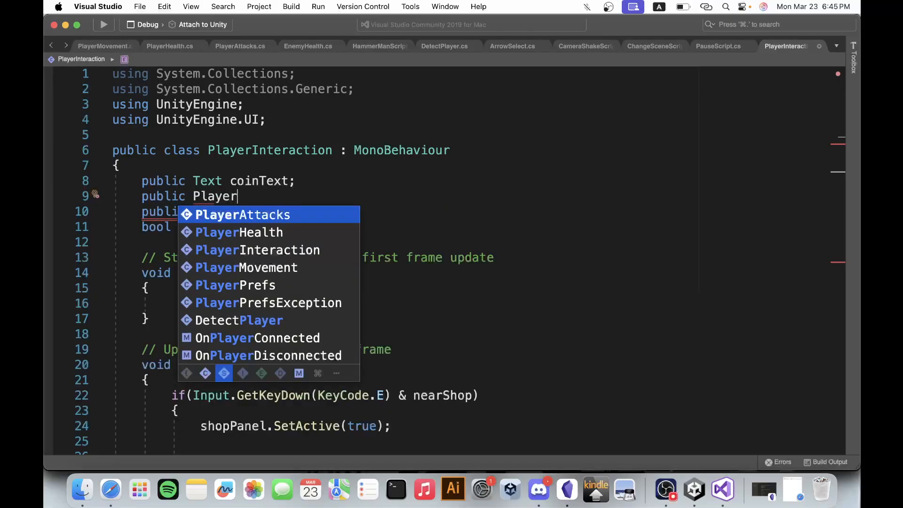
text(Health player)
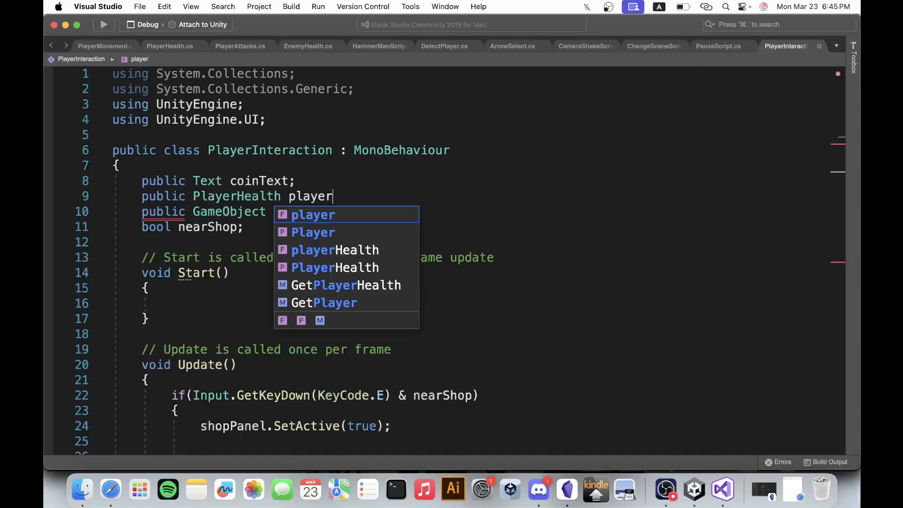
text(HealthCript;)
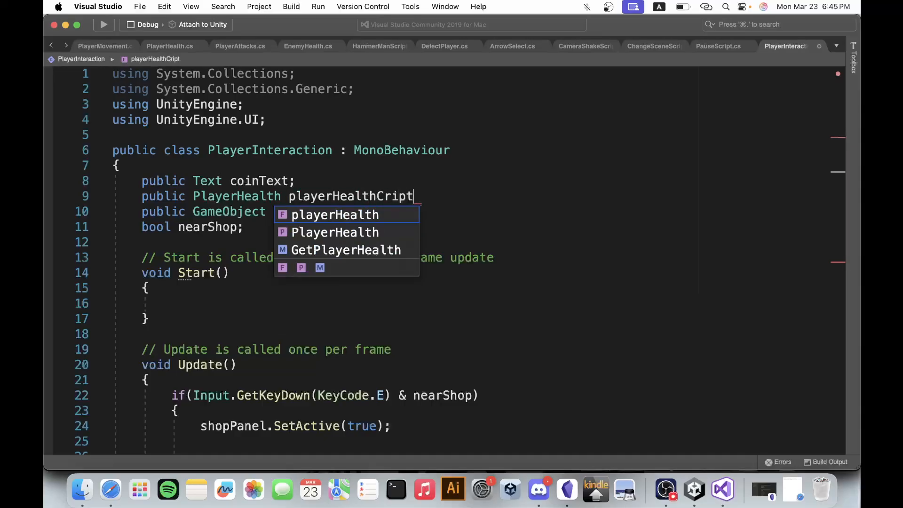
click(382, 195)
key(BackSpace)
text(Sc)
Complete the coinText.text assignment in Update with "playerHealthScript.coinAmount;", reusing the new field's name.
double_click(354, 196)
key(super+c)
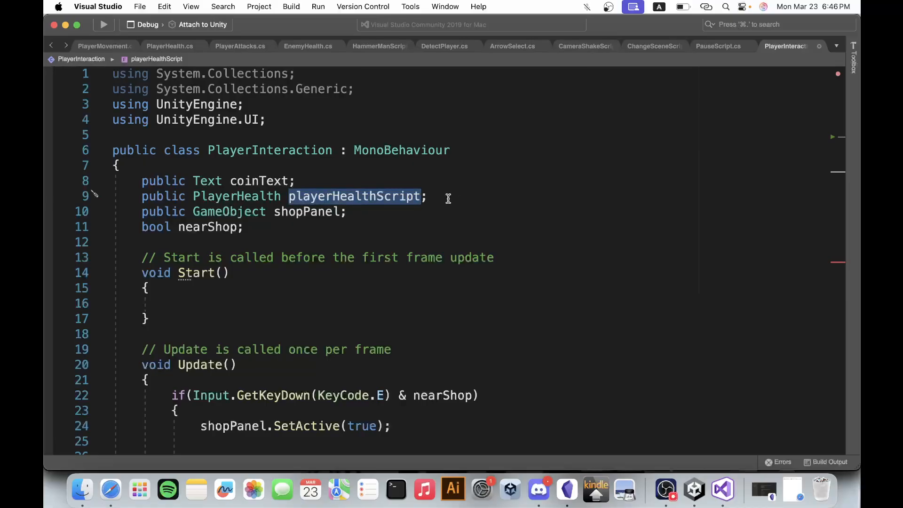
scroll(447, 196, down, 1)
scroll(448, 199, down, 10)
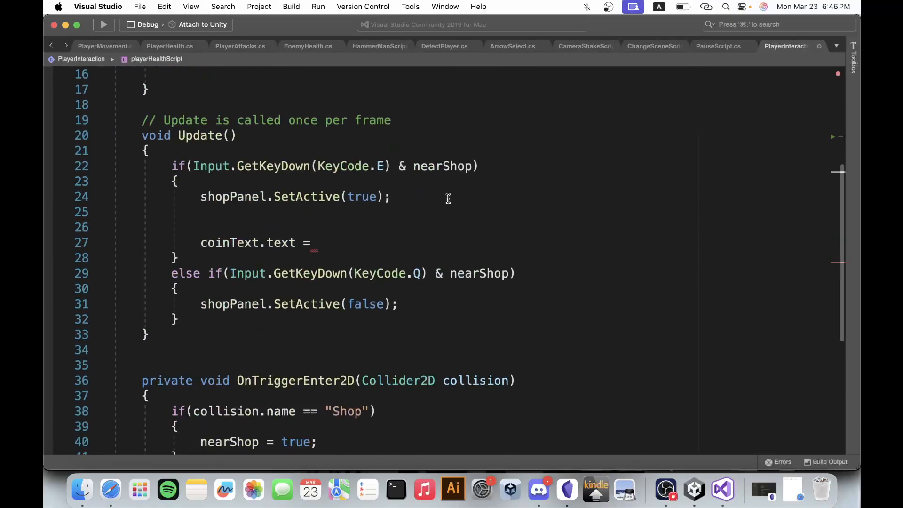
click(384, 154)
key(super+v)
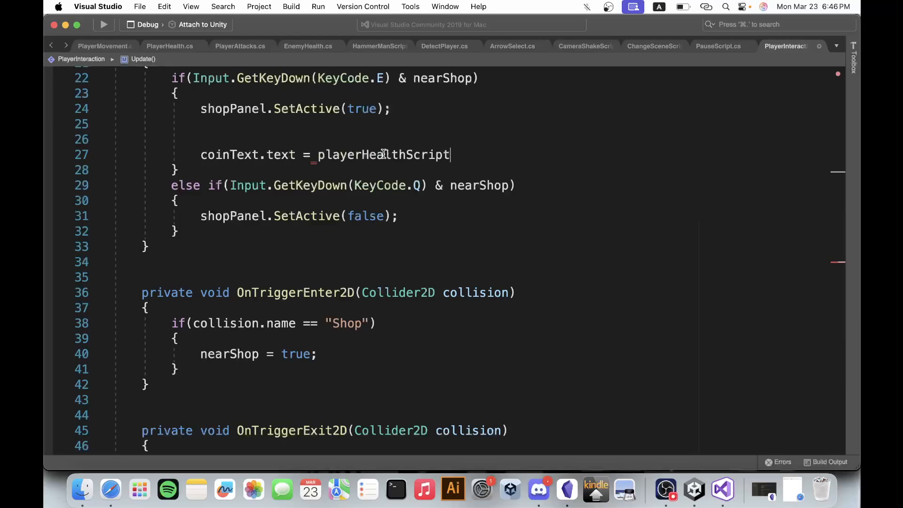
text(.coi)
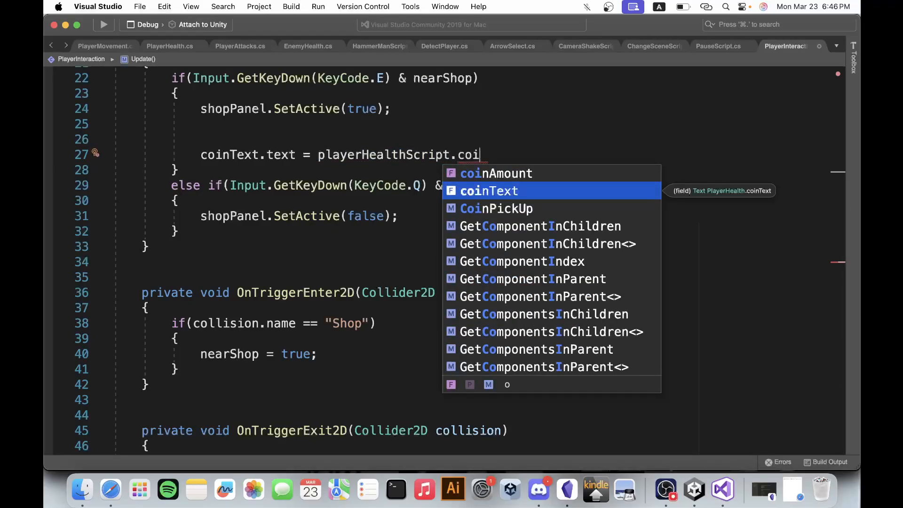
key(Up)
key(Return)
text(;)
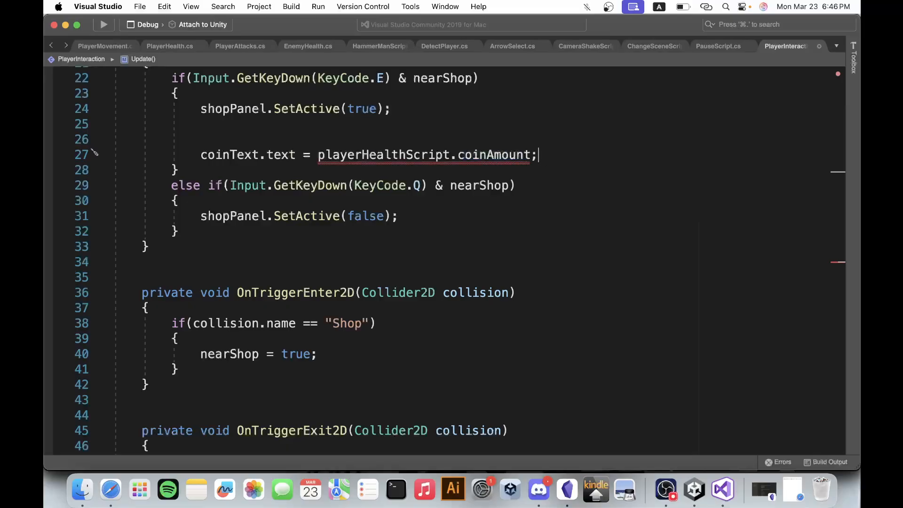
Convert coinAmount to a string by appending ".ToString()" before the semicolon in the coinText.text assignment.
click(531, 155)
text(.tos)
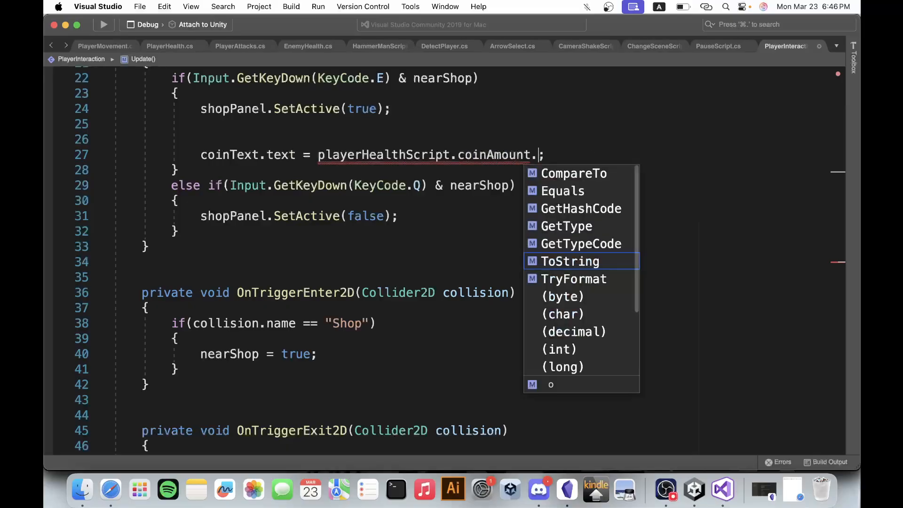
key(Return)
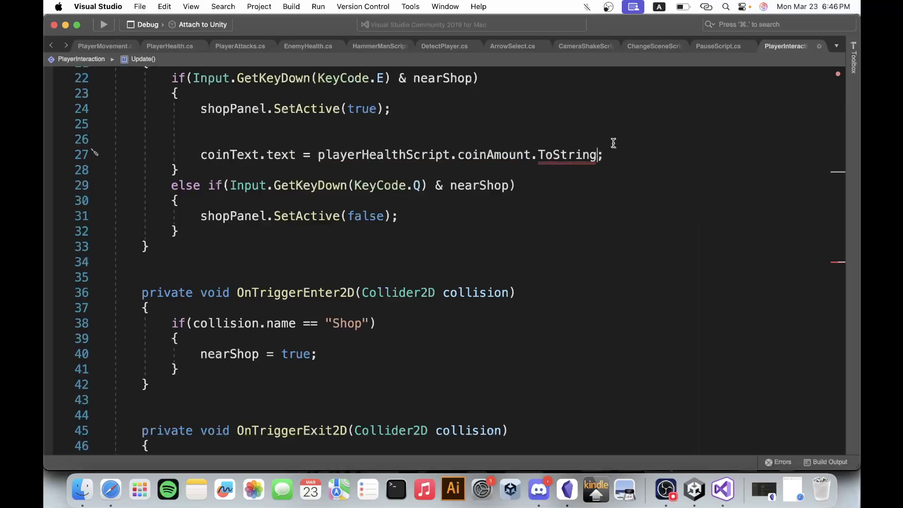
text(())
Remove the two blank lines between shopPanel.SetActive(true) and the coinText.text assignment.
scroll(458, 137, up, 3)
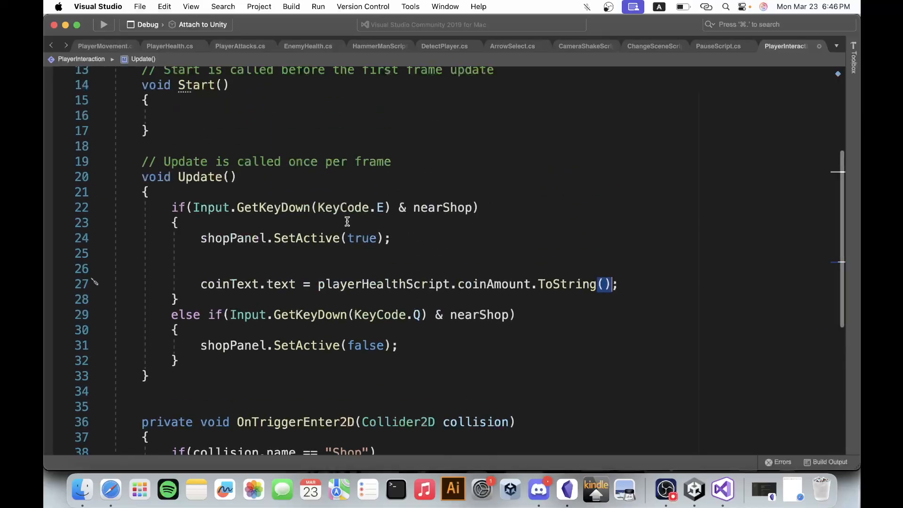
click(100, 243)
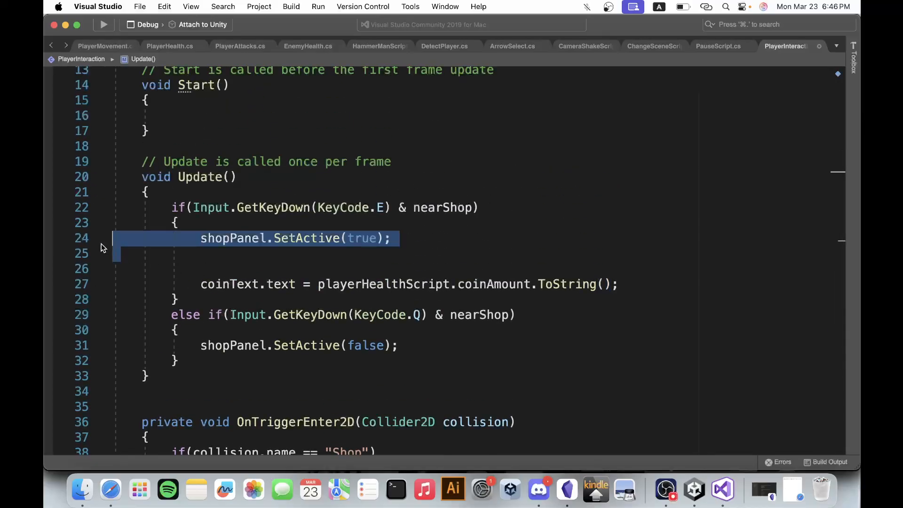
click(137, 266)
drag(144, 272, 120, 258)
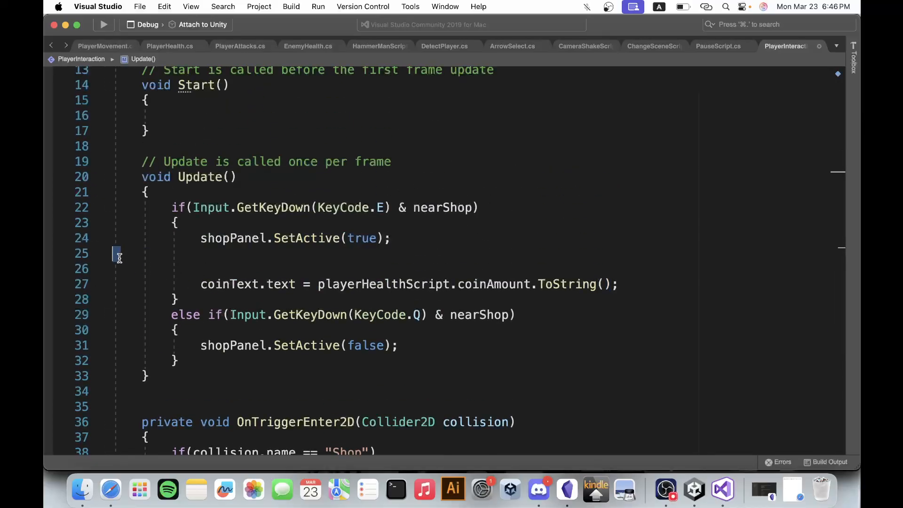
key(BackSpace)
key(BackSpace)
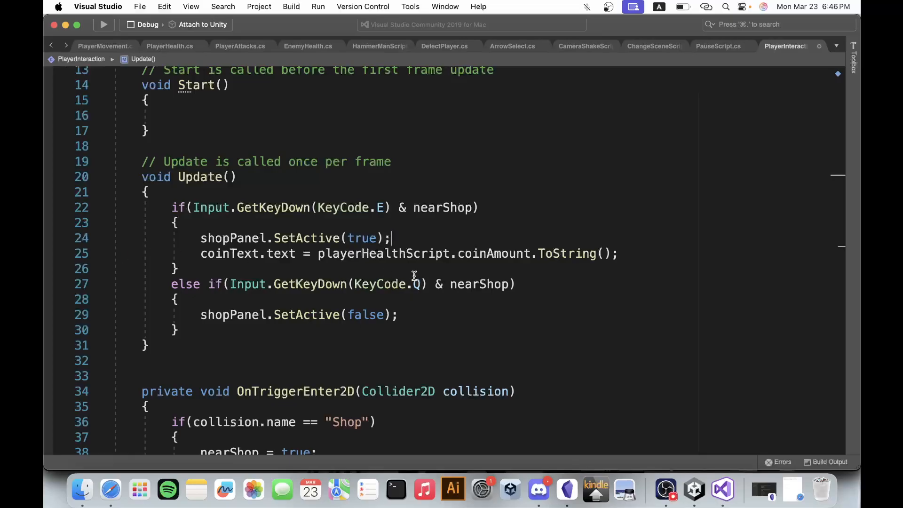
Review the coinText.text assignment line and save the PlayerInteraction script.
drag(201, 254, 630, 256)
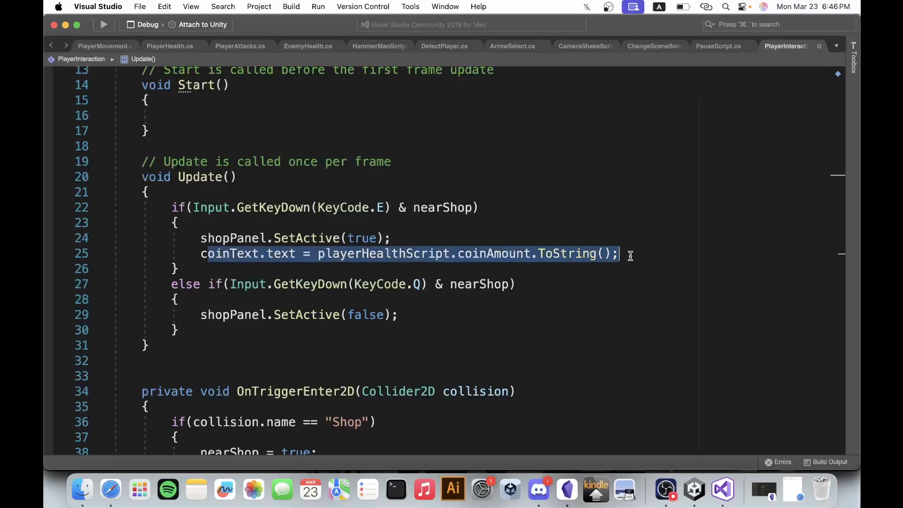
click(630, 255)
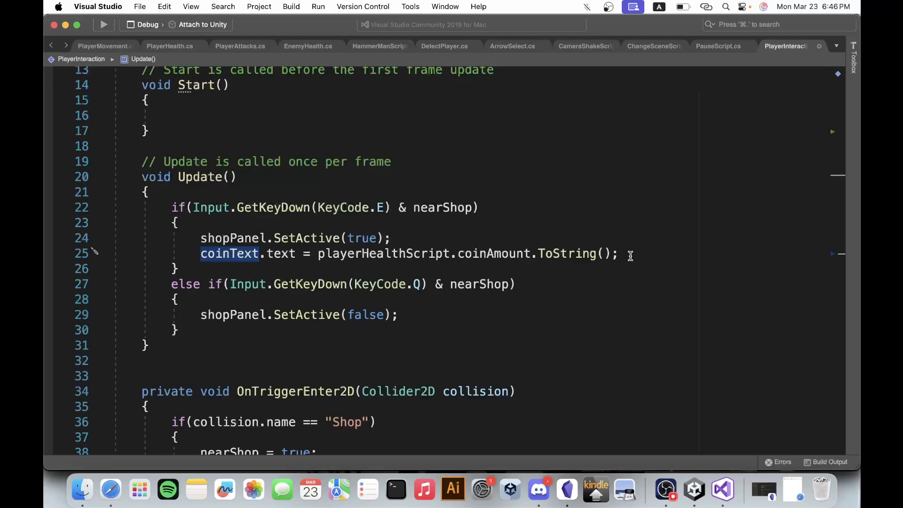
key(super+s)
drag(325, 258, 499, 260)
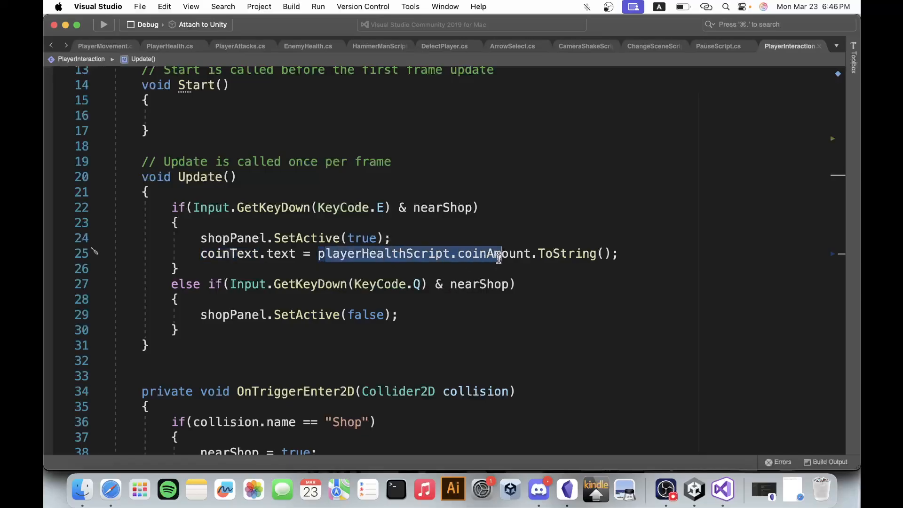
scroll(499, 260, up, 1)
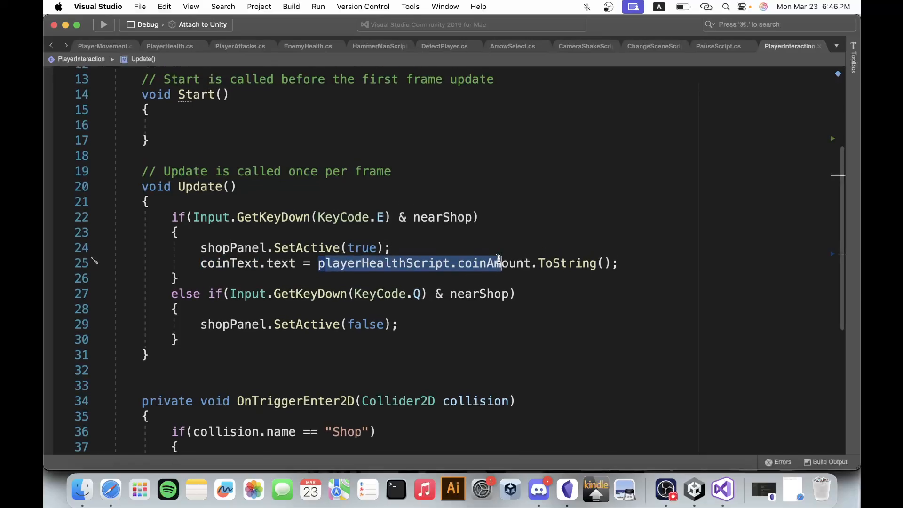
click(499, 258)
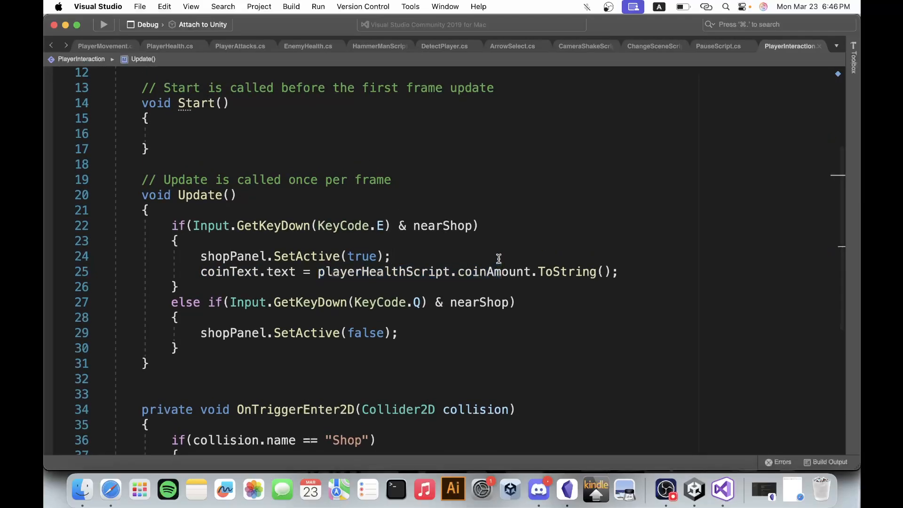
Switch to Unity and set the text of the Text object under the shop's Coins group to 0.
click(694, 490)
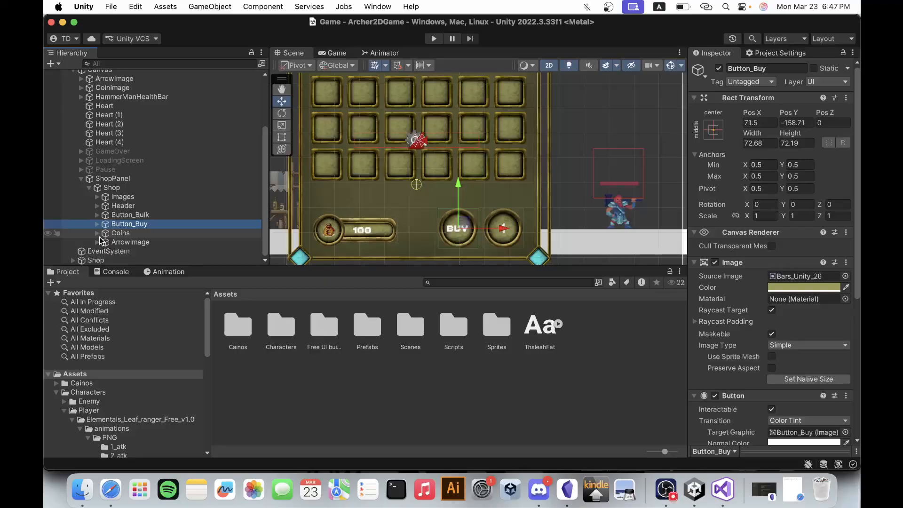
click(97, 242)
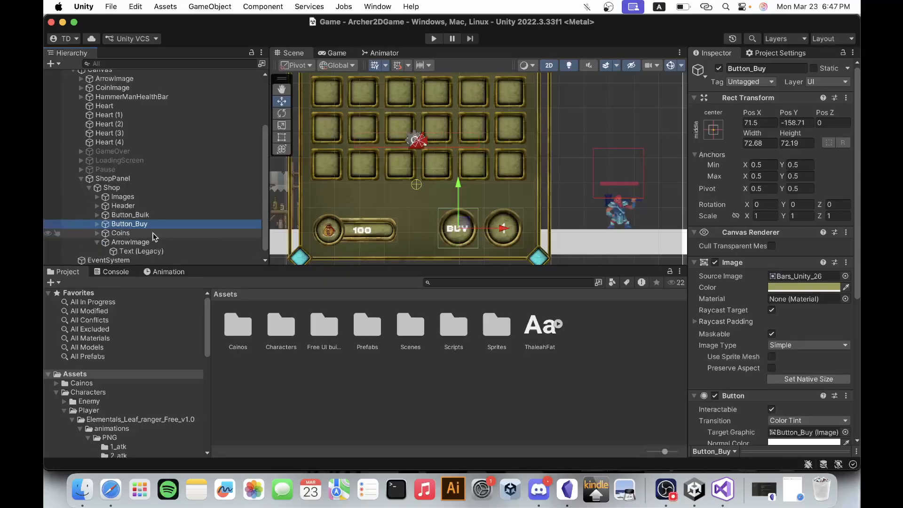
click(98, 233)
click(126, 241)
click(722, 288)
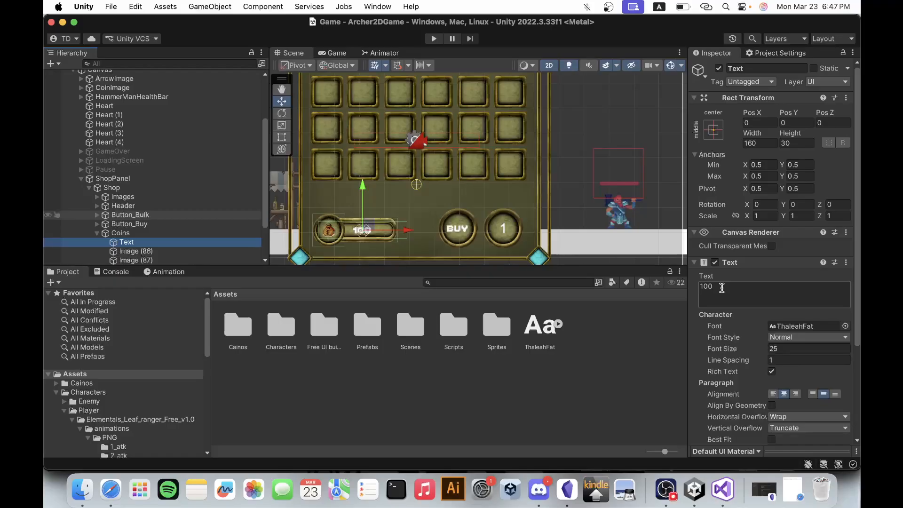
text(0)
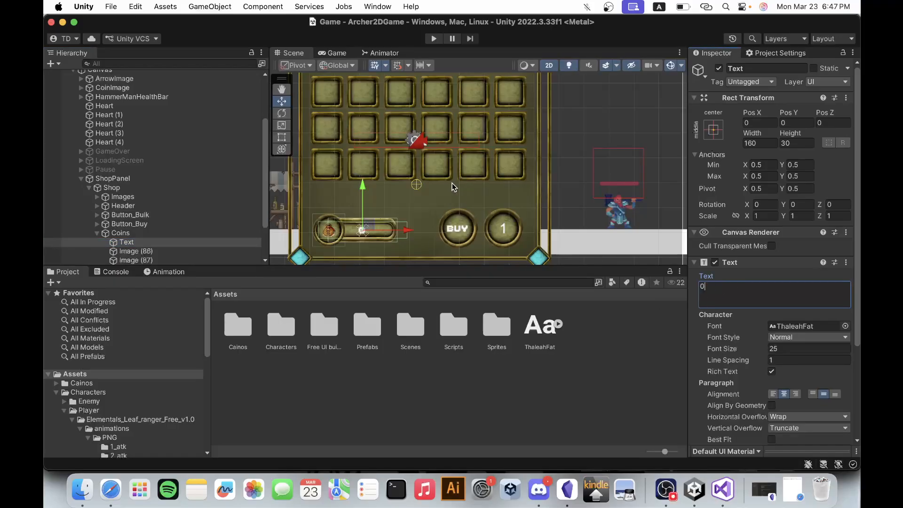
Deactivate the ShopPanel object so the shop starts hidden.
scroll(422, 150, down, 3)
click(156, 179)
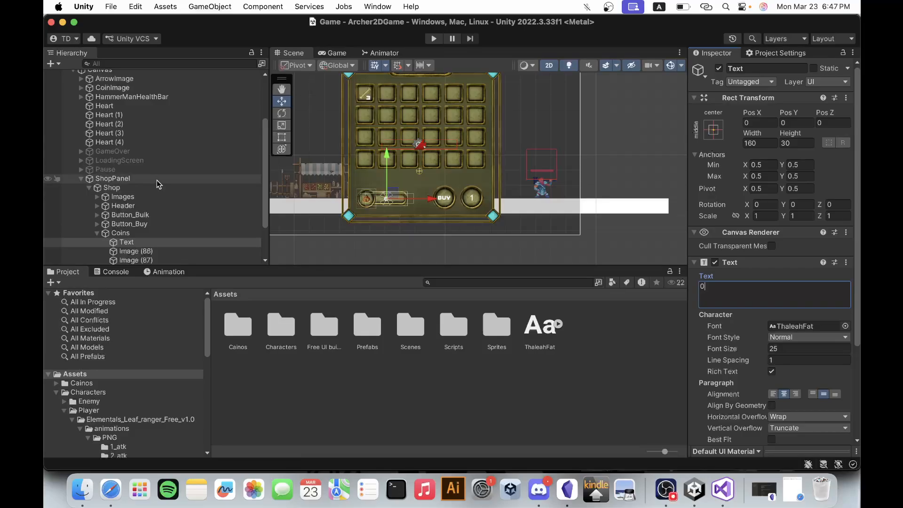
click(719, 68)
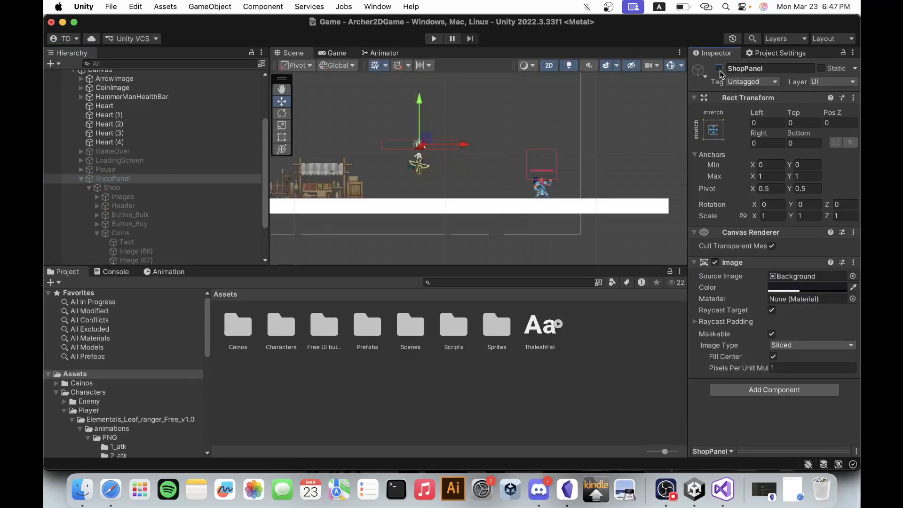
Playtest the game by defeating the enemy, opening the shop at the stall to check its coin display, and stopping play mode.
click(435, 39)
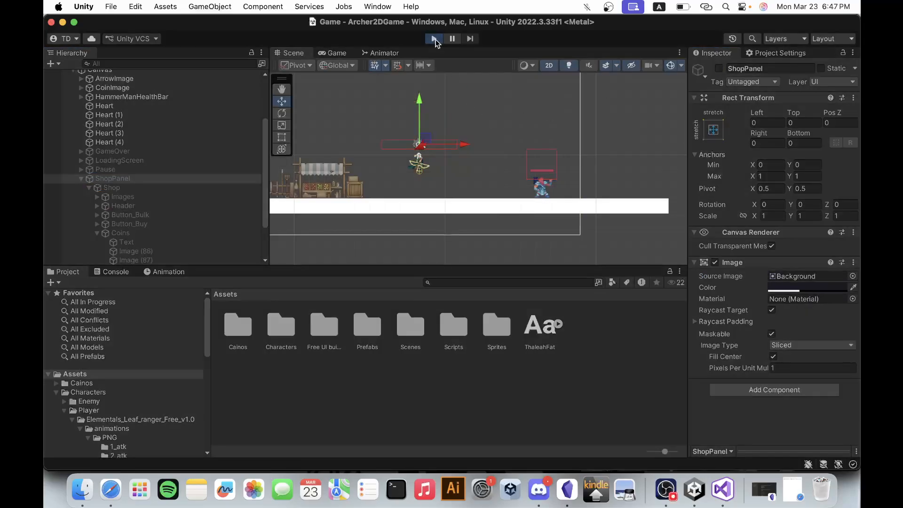
key(d)
click(507, 246)
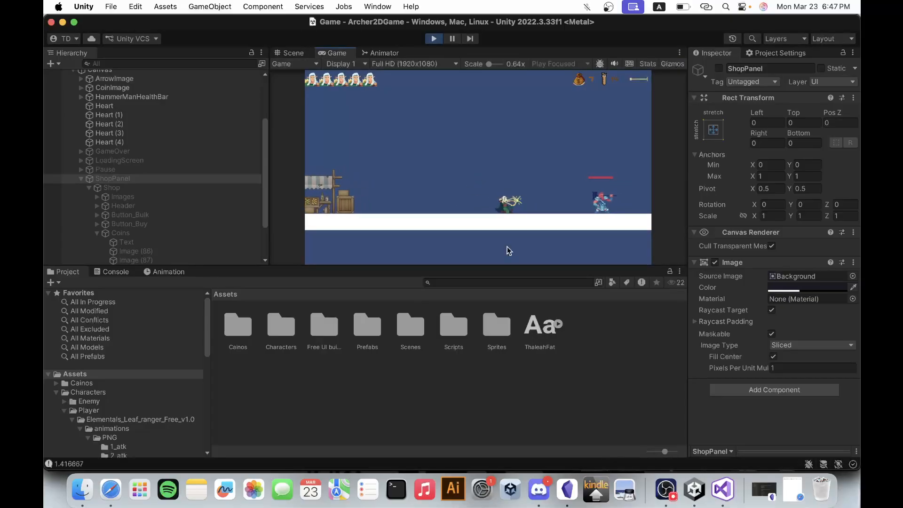
key(d)
click(507, 247)
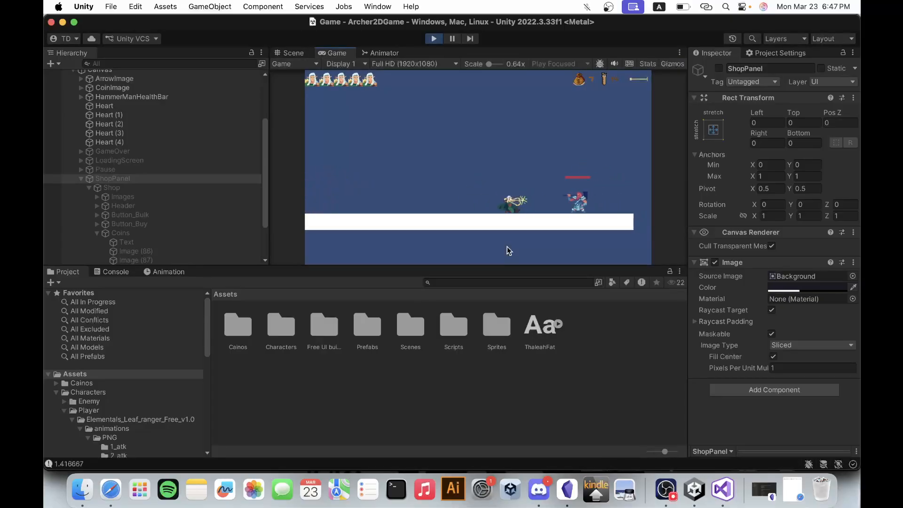
key(d)
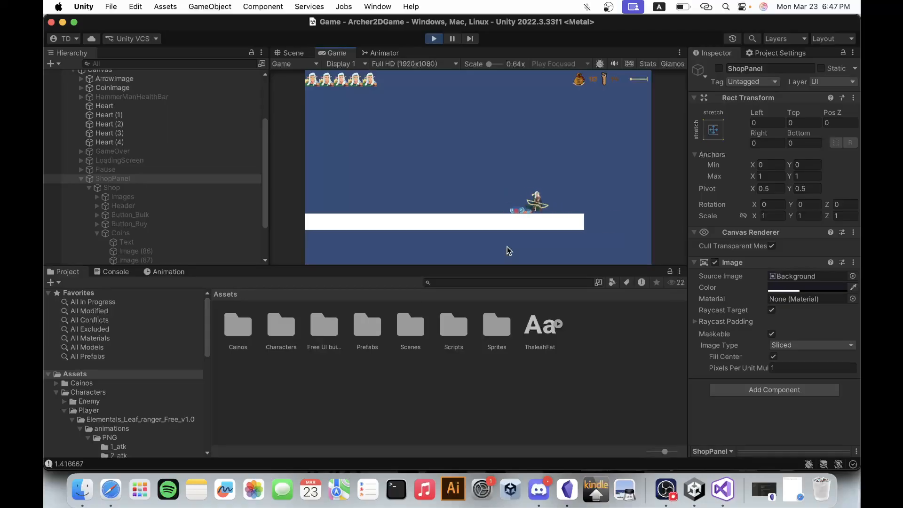
key(a)
key(a)
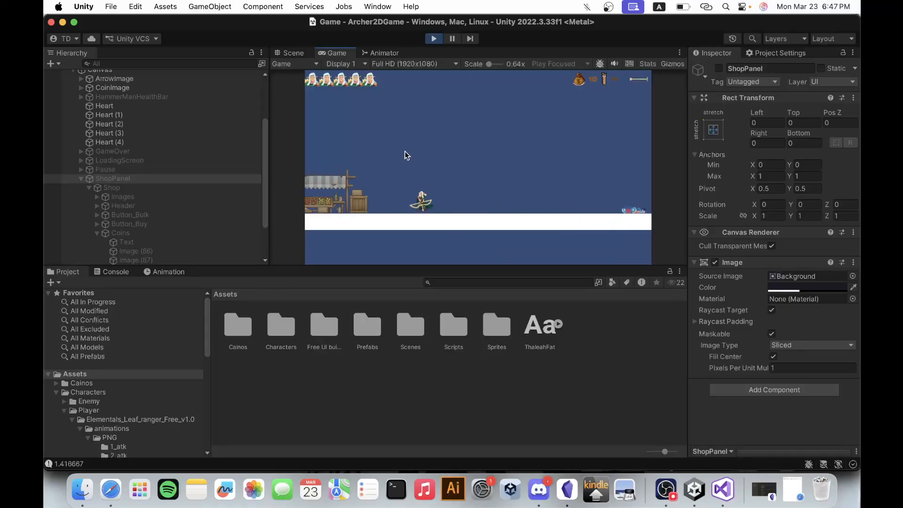
key(e)
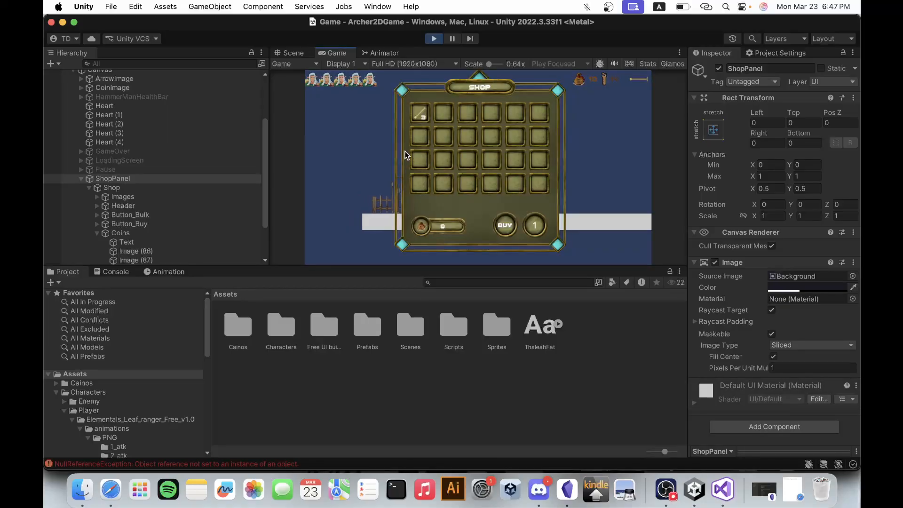
click(433, 40)
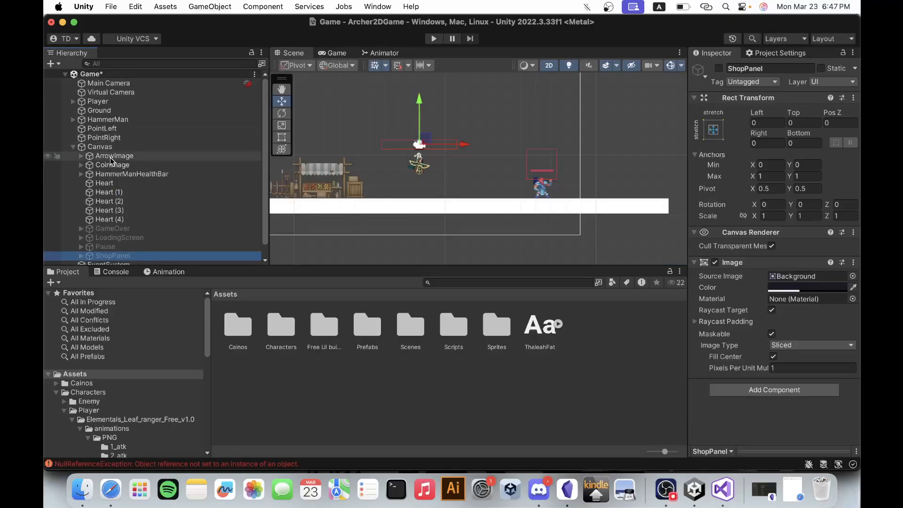
Assign the Player object to the Player Health Script reference of the Player's Player Interaction component.
click(73, 147)
click(123, 100)
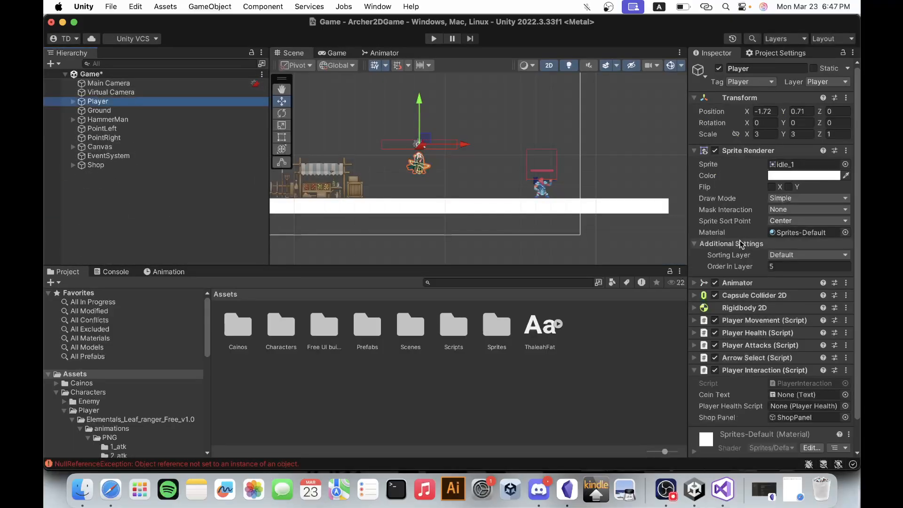
scroll(779, 357, down, 3)
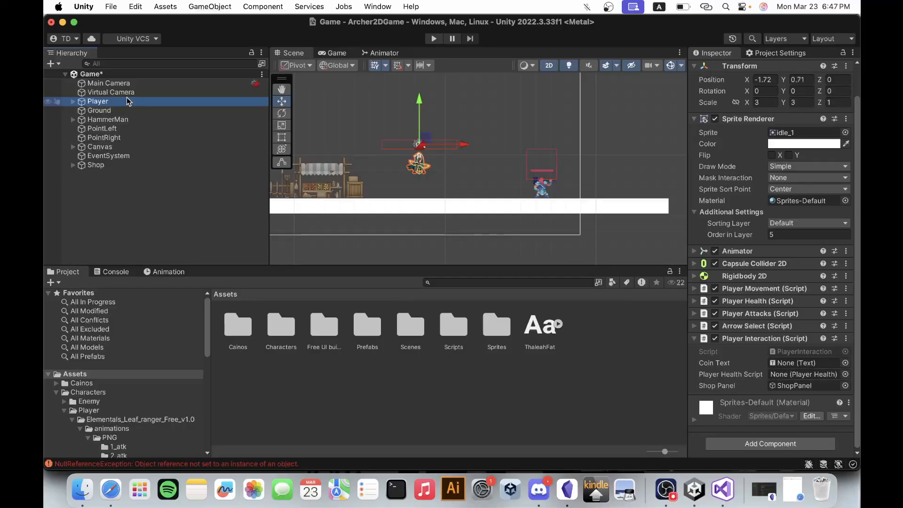
mouse_move(126, 101)
mouse_down()
mouse_move(791, 338)
mouse_move(788, 374)
mouse_up()
mouse_move(147, 101)
mouse_down()
mouse_move(532, 224)
mouse_move(777, 376)
mouse_up()
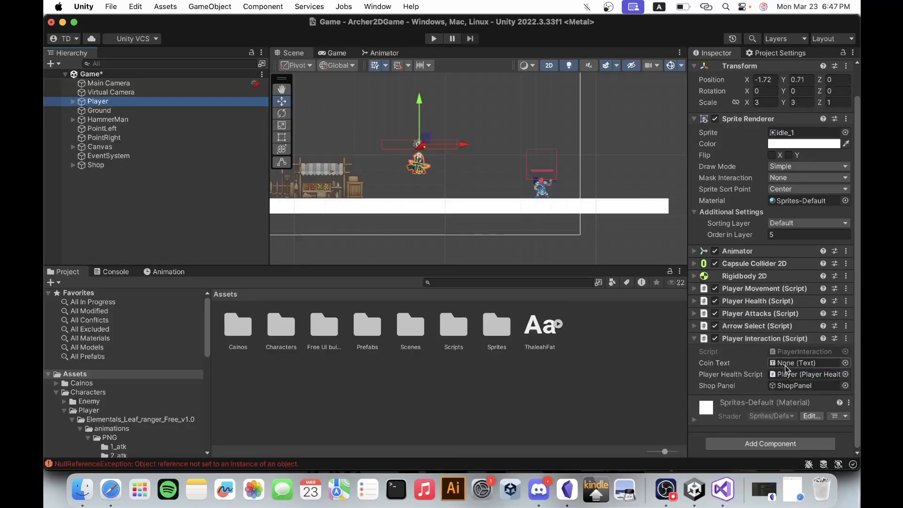
Assign the Text object from ShopPanel's Coins group to the Coin Text reference of the Player Interaction component.
click(73, 146)
scroll(112, 226, down, 1)
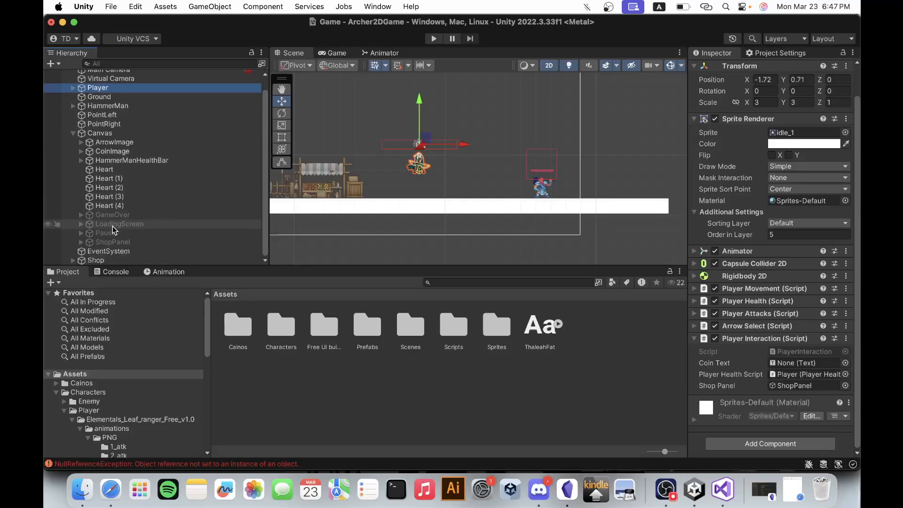
click(82, 242)
scroll(81, 243, down, 5)
scroll(120, 214, down, 1)
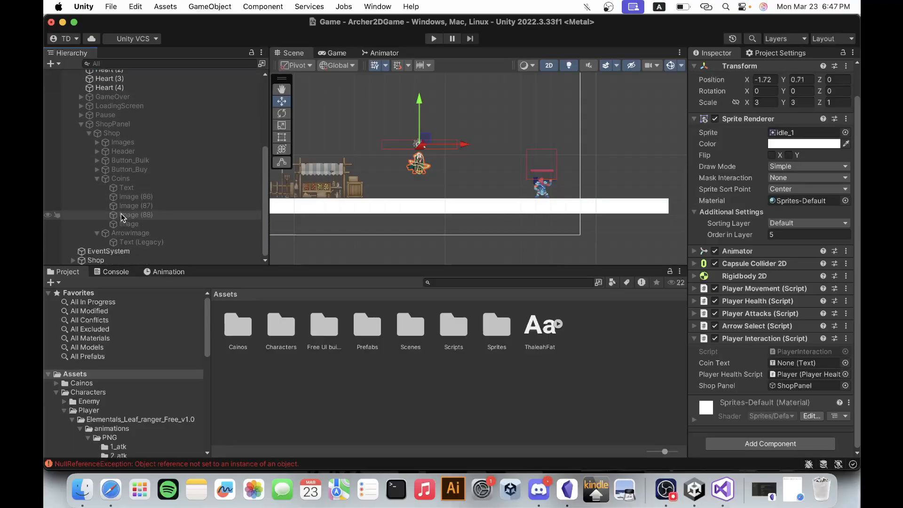
drag(118, 190, 787, 363)
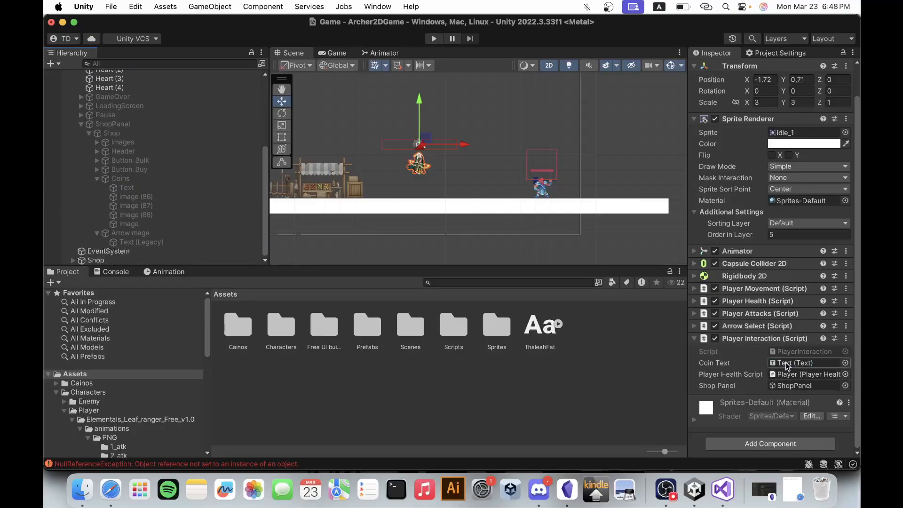
Playtest defeating the enemy and repeatedly opening the shop to check its coin display, ending play mode when done.
click(434, 39)
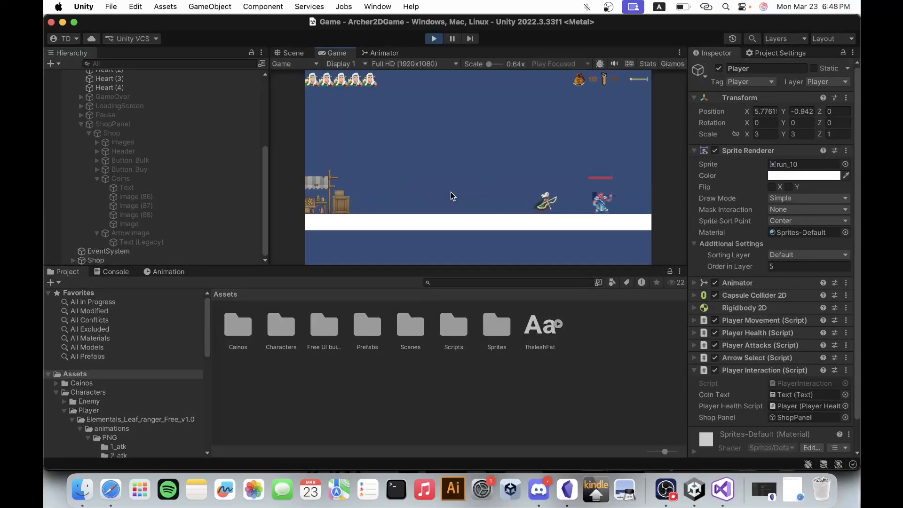
click(451, 192)
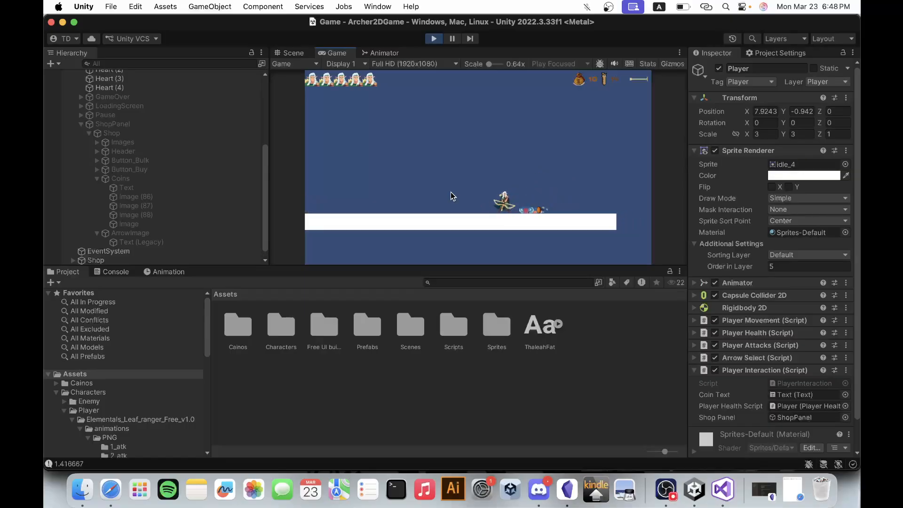
key(a)
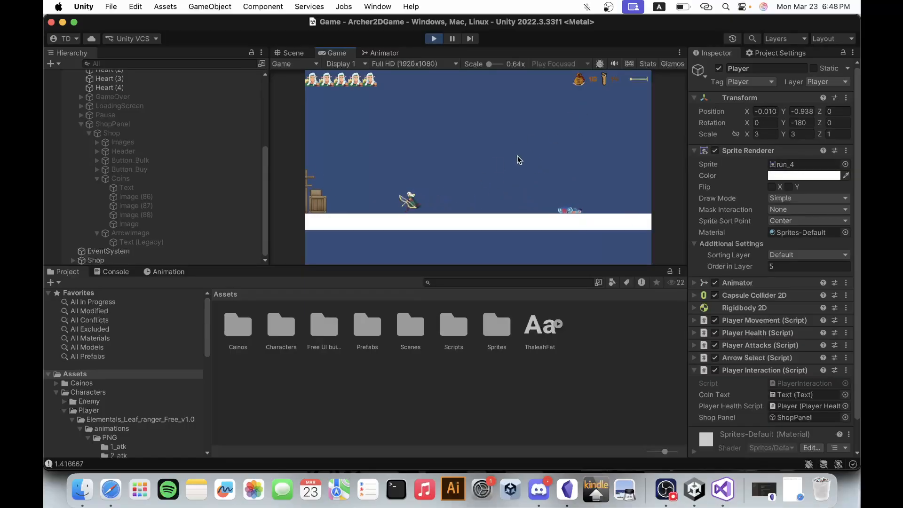
key(e)
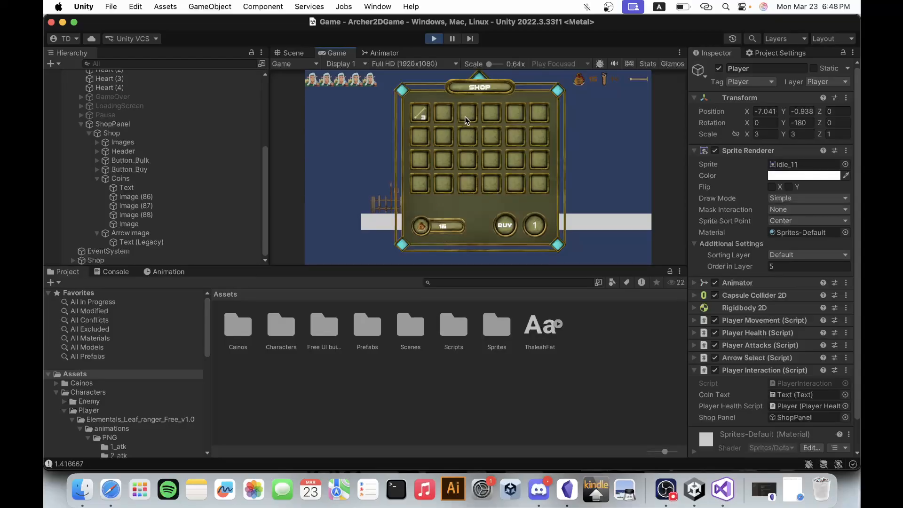
key(d)
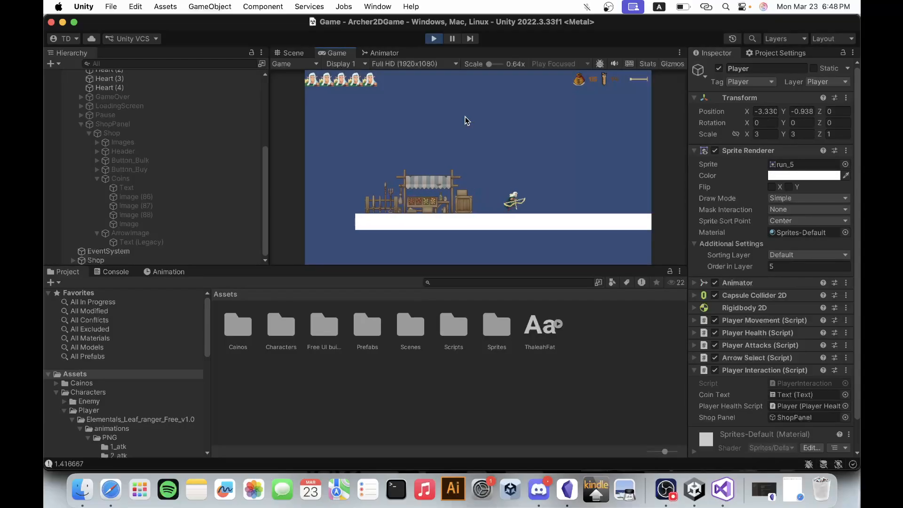
key(a)
key(e)
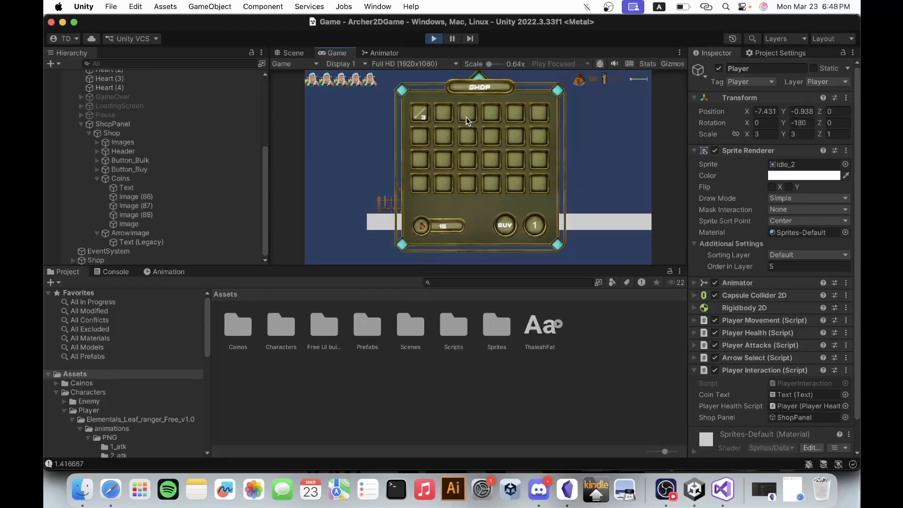
click(593, 182)
key(d)
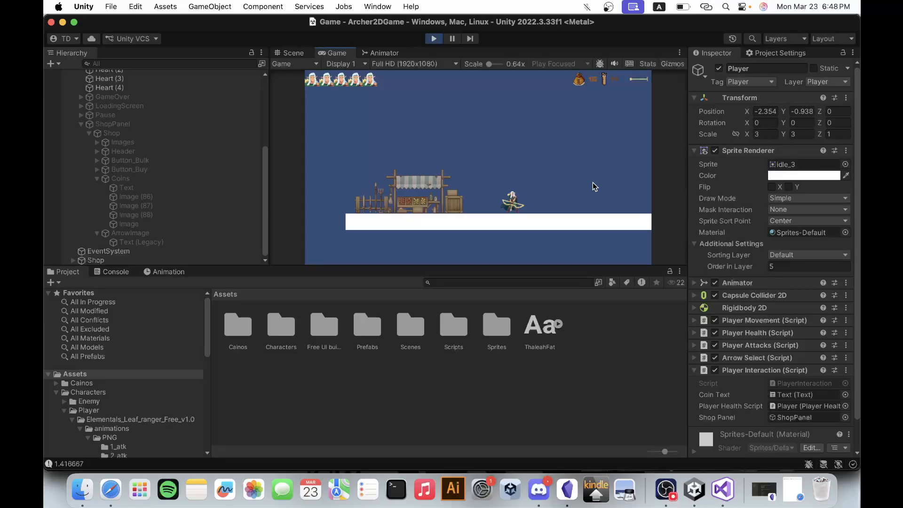
key(a)
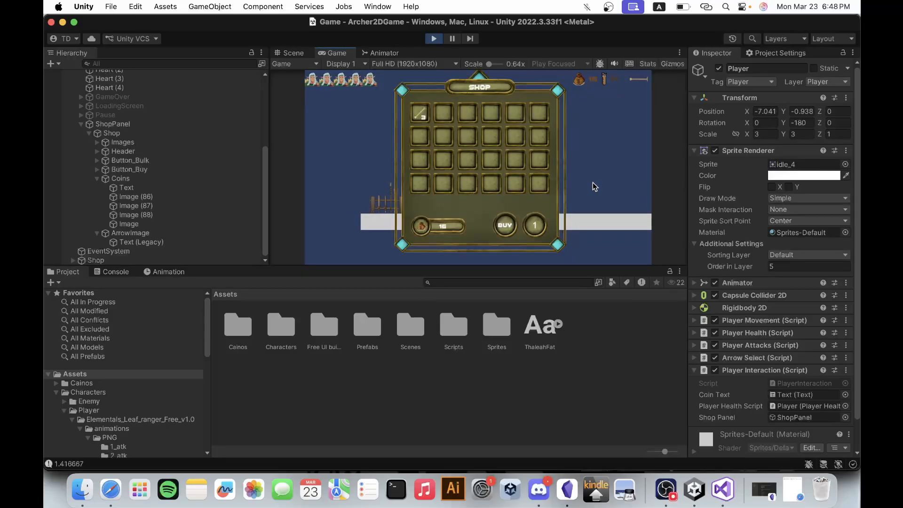
click(435, 38)
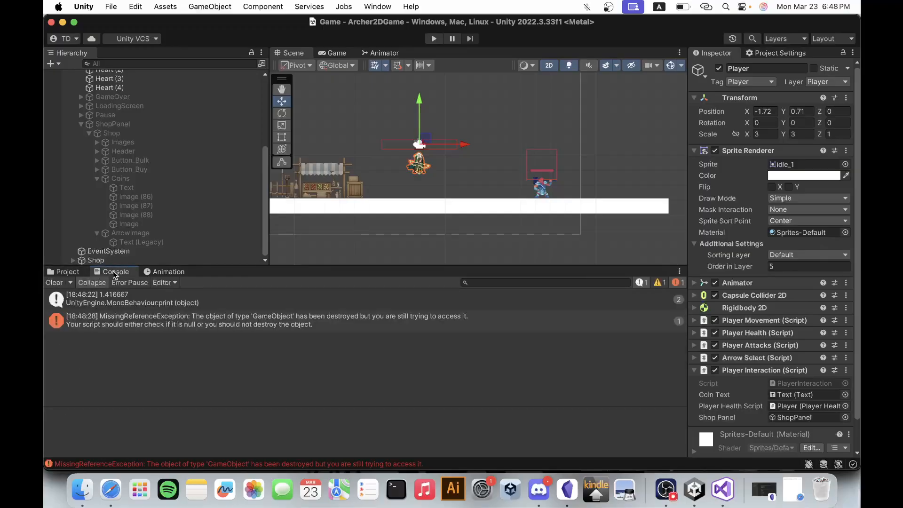
Clear the console messages and return to the project assets.
click(115, 273)
click(57, 283)
click(72, 273)
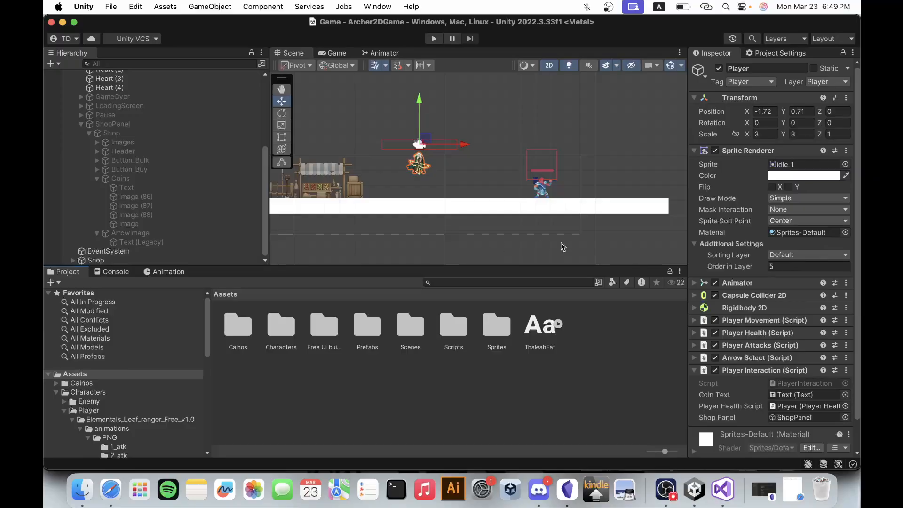
Run the game, defeat the enemy, check the coin counter at its body, and stop play mode.
click(434, 39)
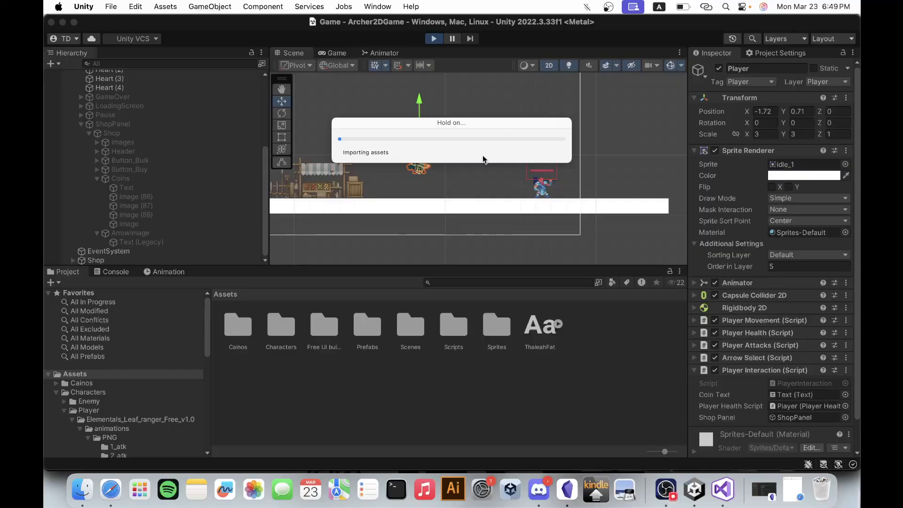
key(d)
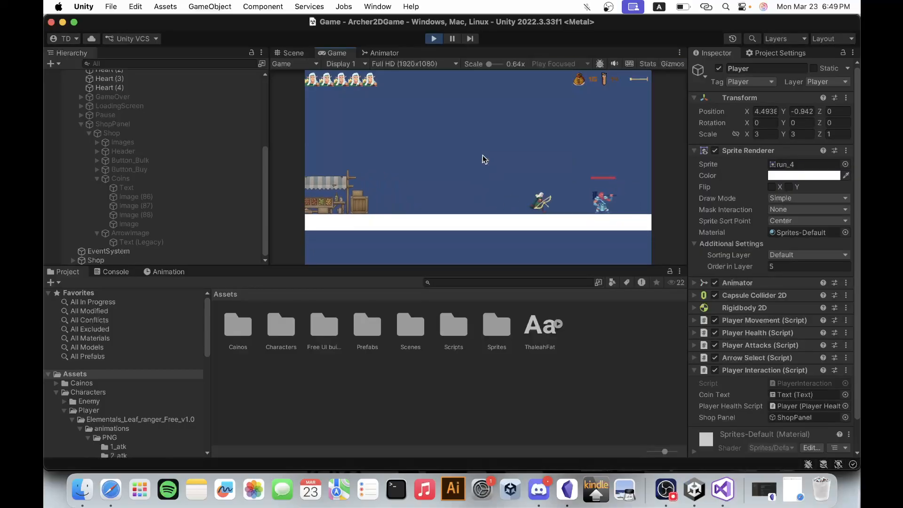
key(e)
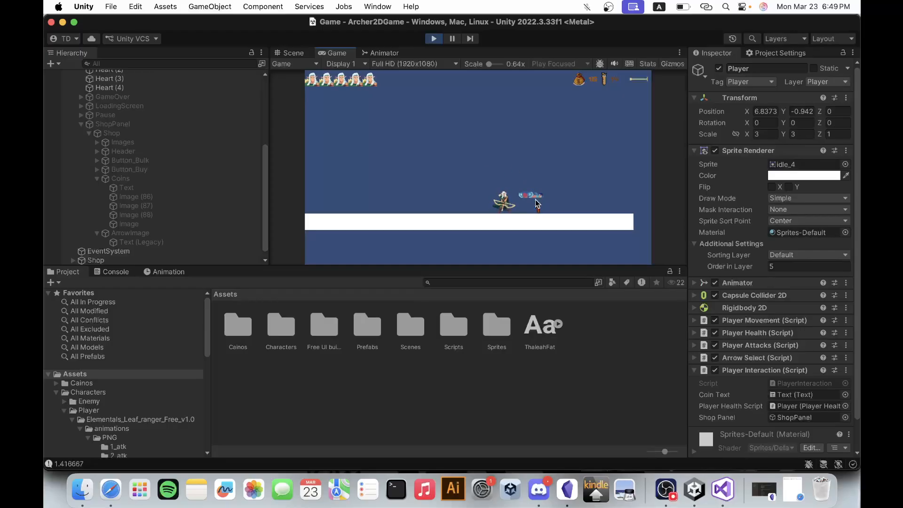
key(d)
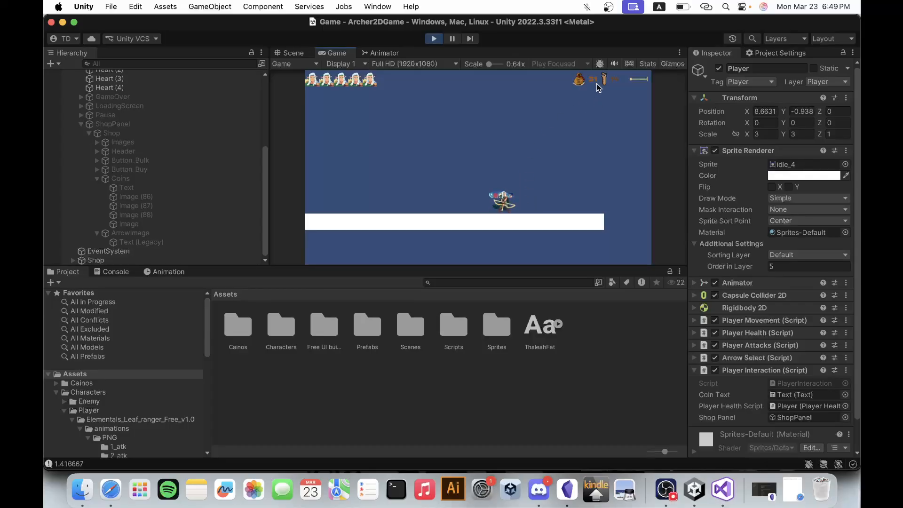
click(433, 40)
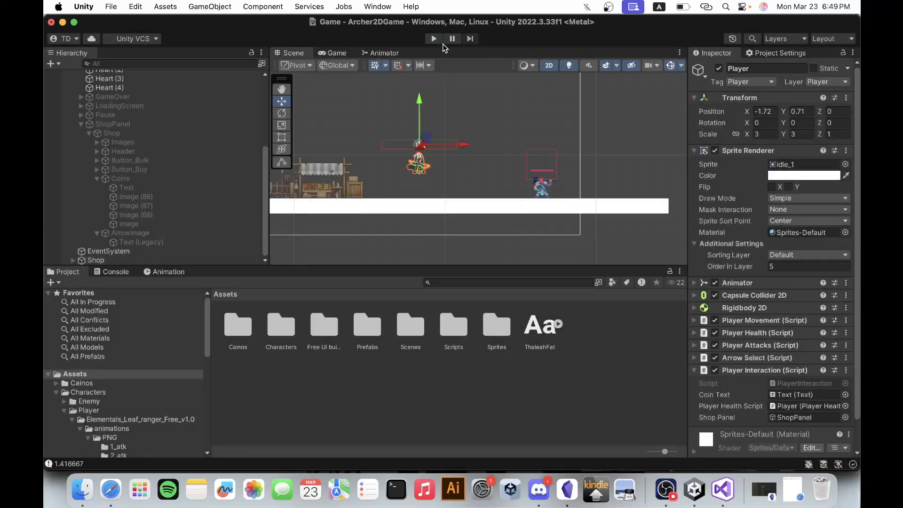
Playtest opening and closing the shop at the stall without defeating the enemy to check its coin display, and end play mode.
click(433, 39)
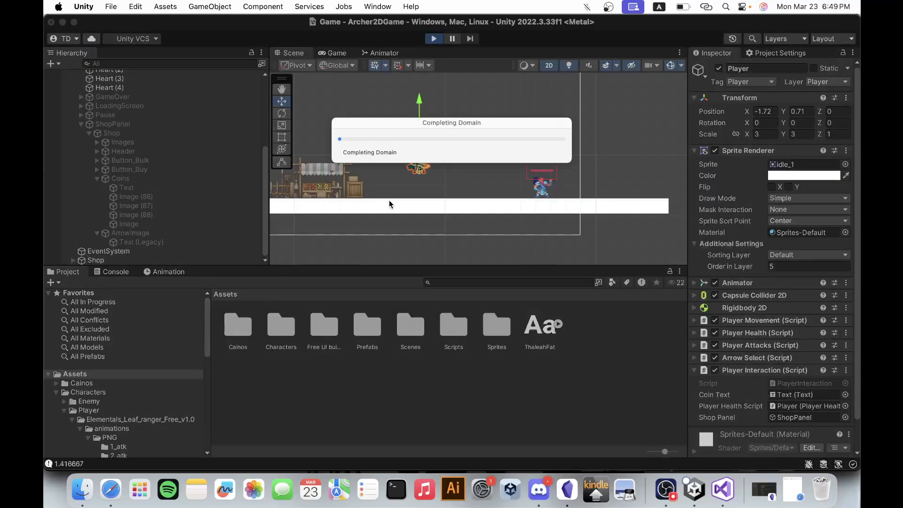
key(a)
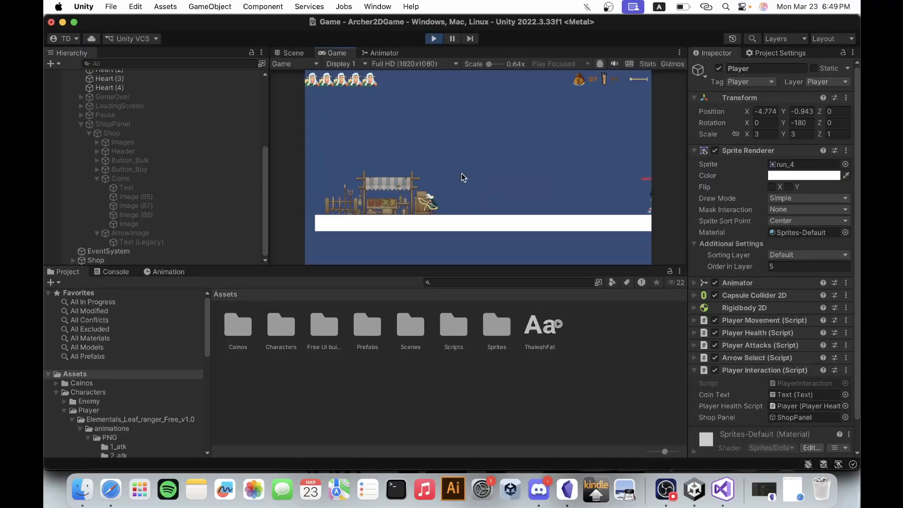
key(e)
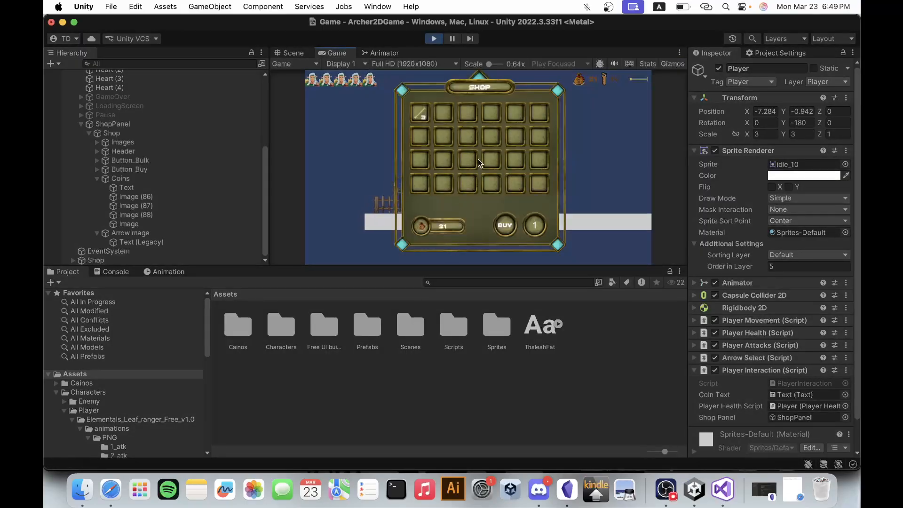
key(e)
key(d)
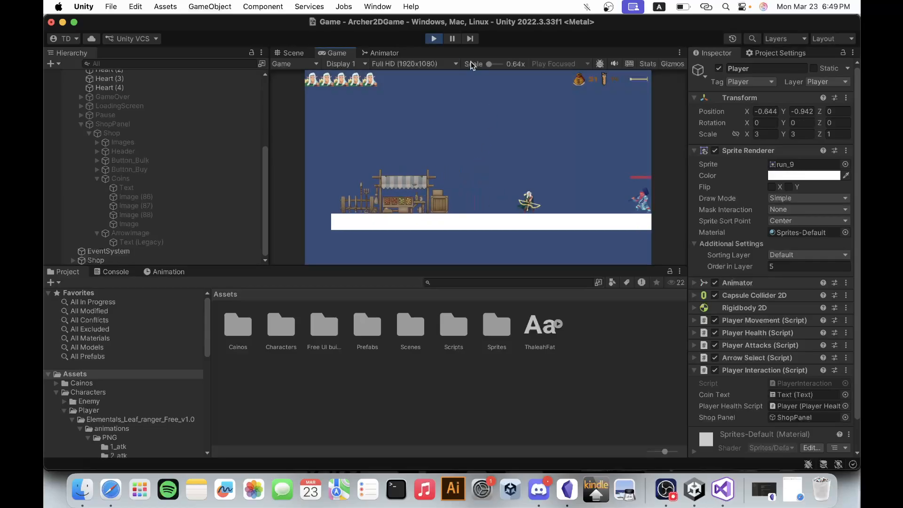
click(433, 38)
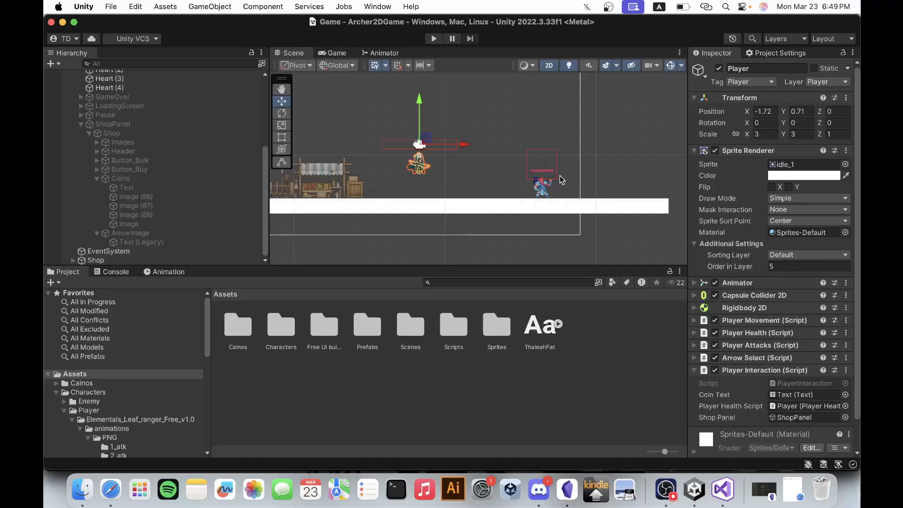
Activate the ShopPanel object in the scene and expand its child objects.
click(81, 124)
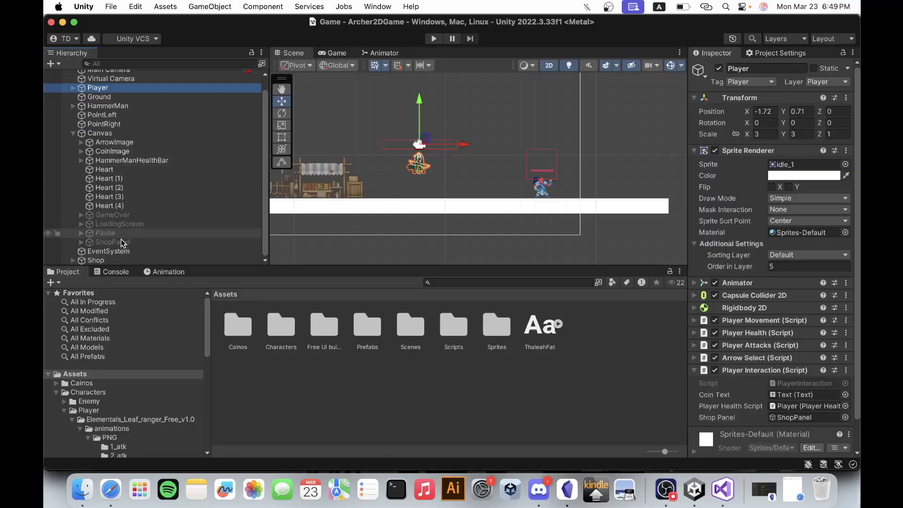
click(107, 242)
click(719, 69)
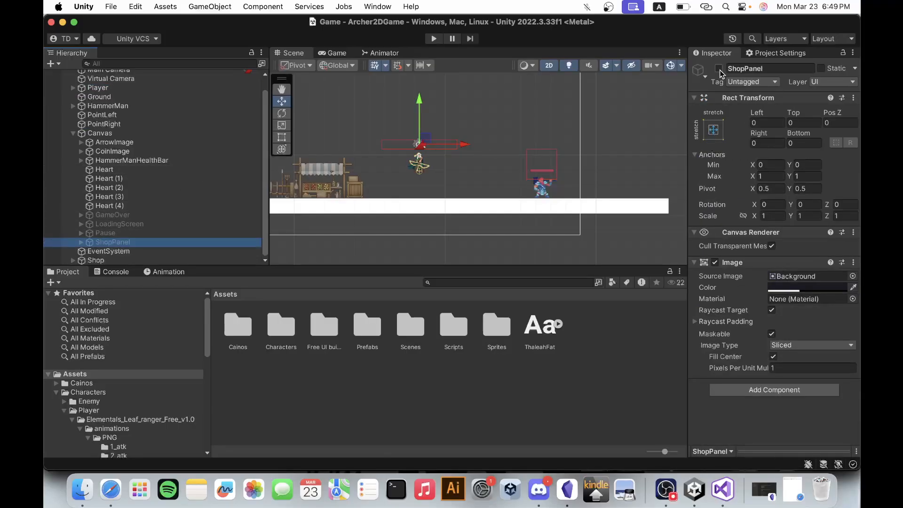
click(80, 242)
scroll(80, 245, down, 5)
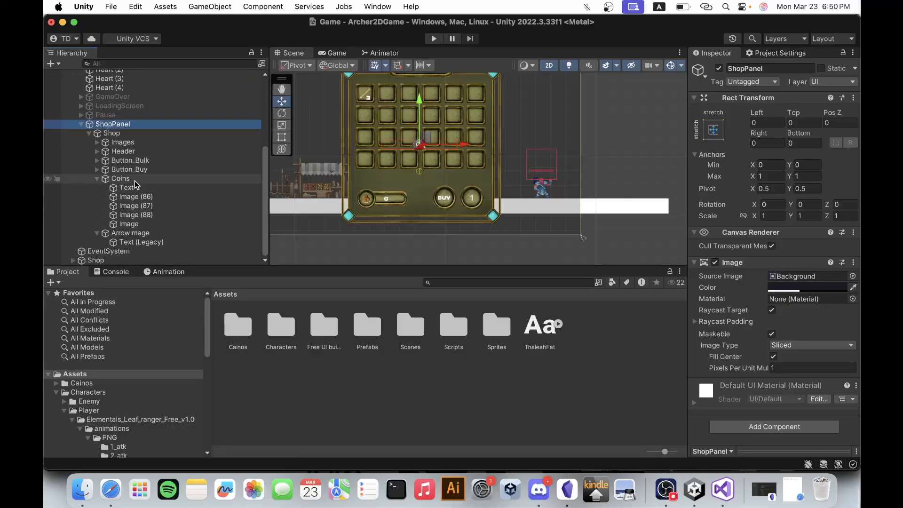
Delete the Text child of Button_Bulk, the round quantity button in the shop panel.
click(98, 179)
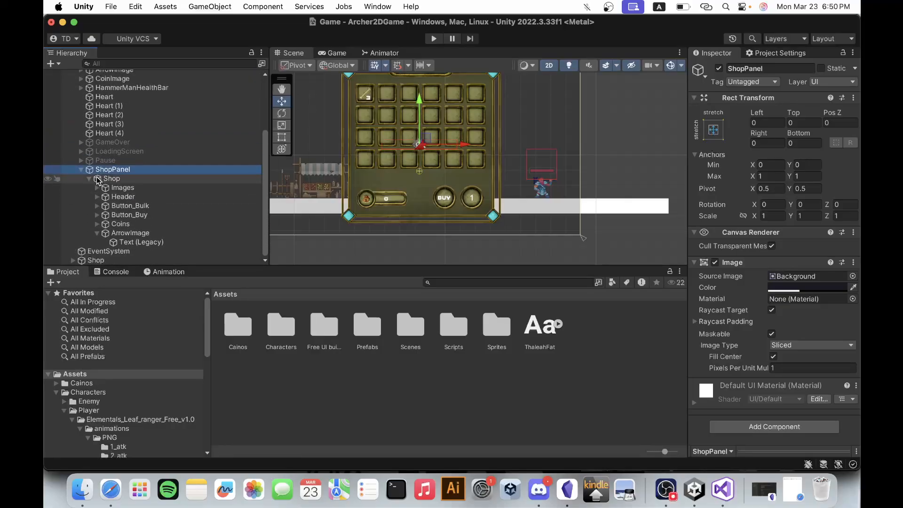
click(128, 234)
click(132, 244)
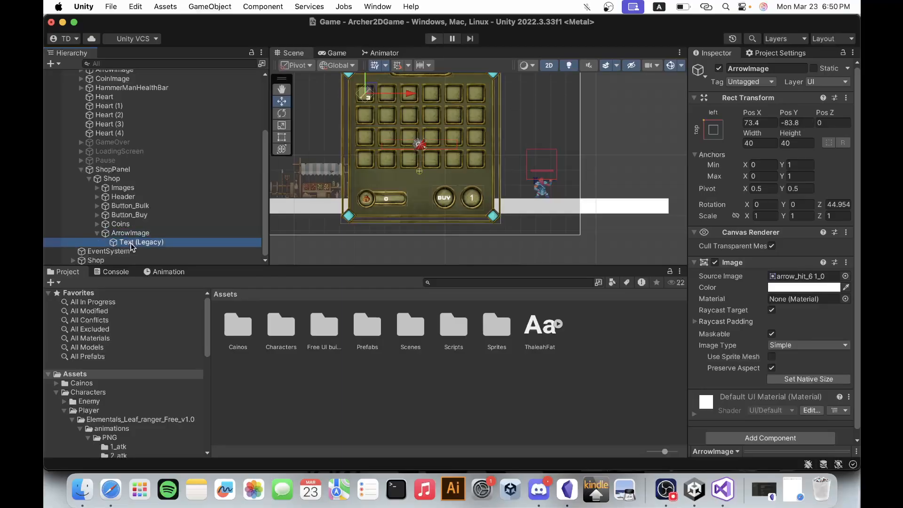
click(123, 215)
click(118, 207)
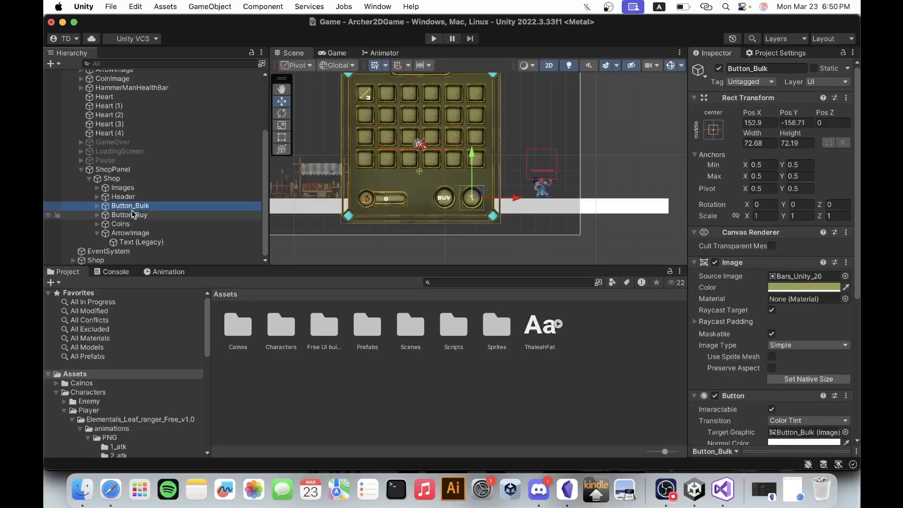
click(97, 206)
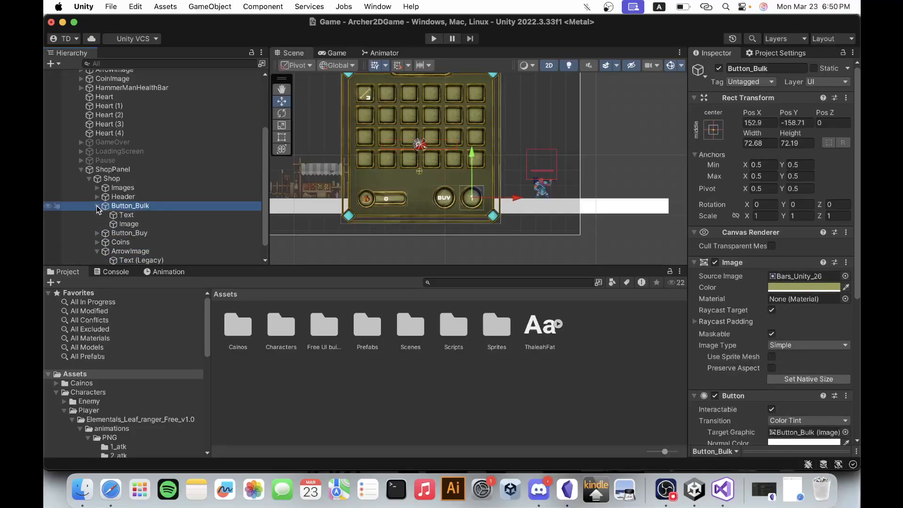
click(147, 215)
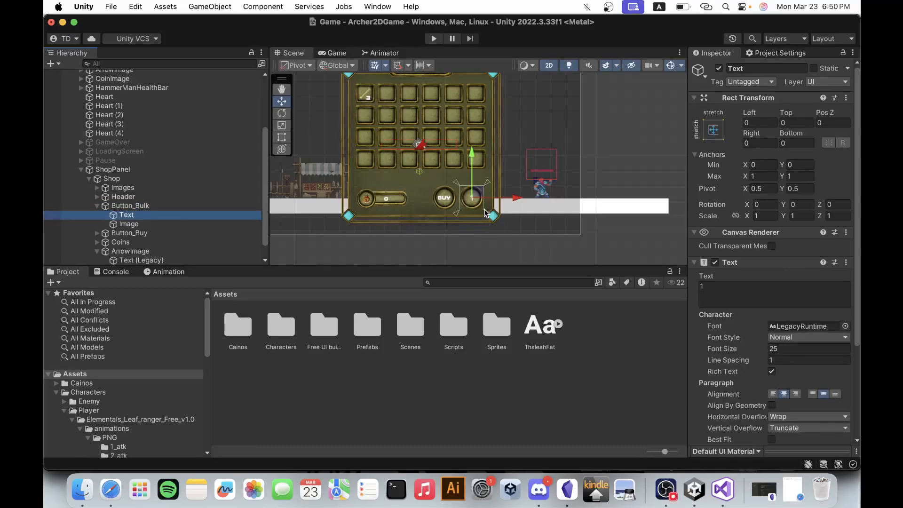
scroll(484, 210, up, 8)
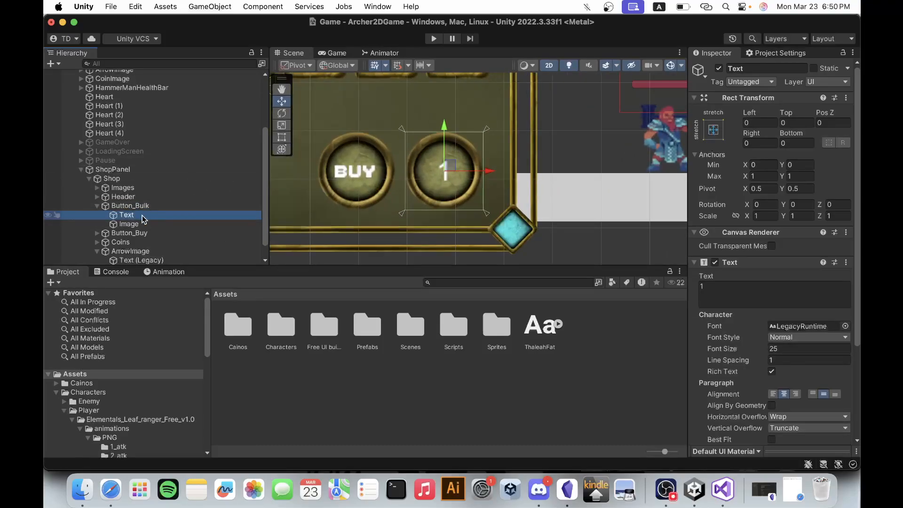
key(super+BackSpace)
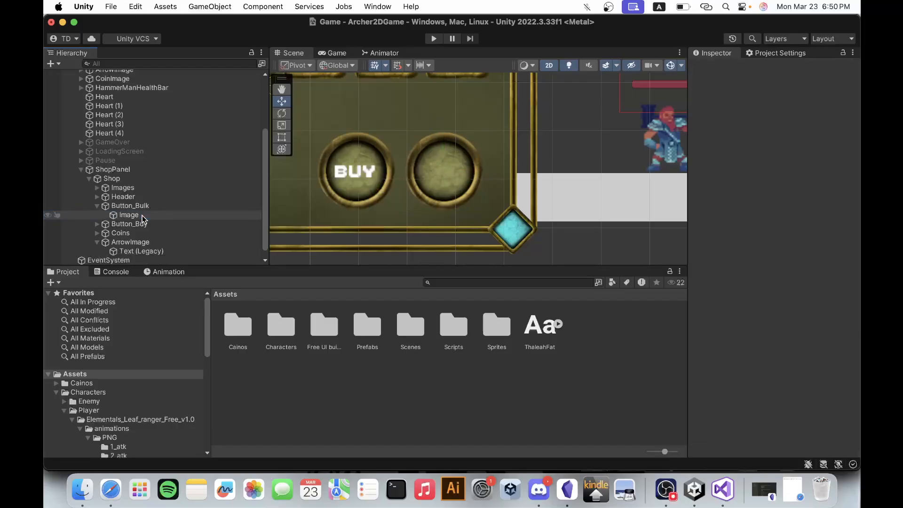
Add a legacy UI Input Field as a child of Button_Bulk.
click(140, 206)
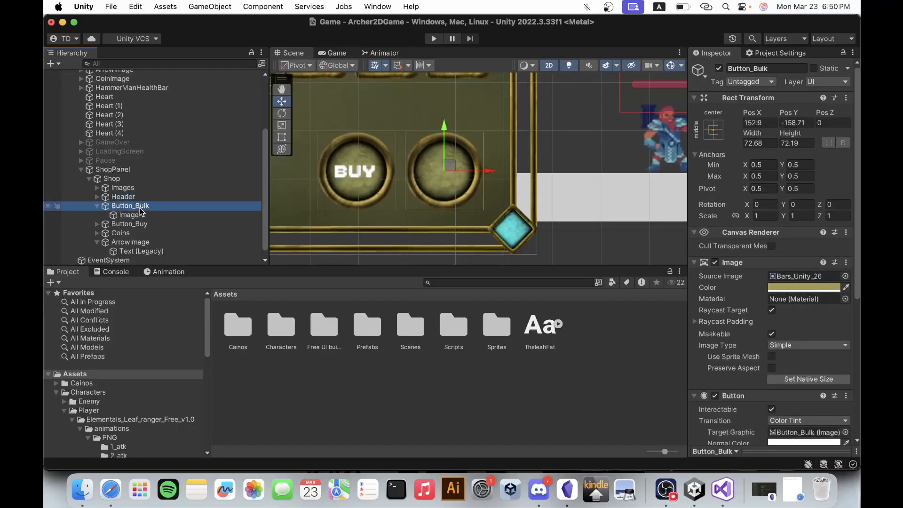
right_click(140, 208)
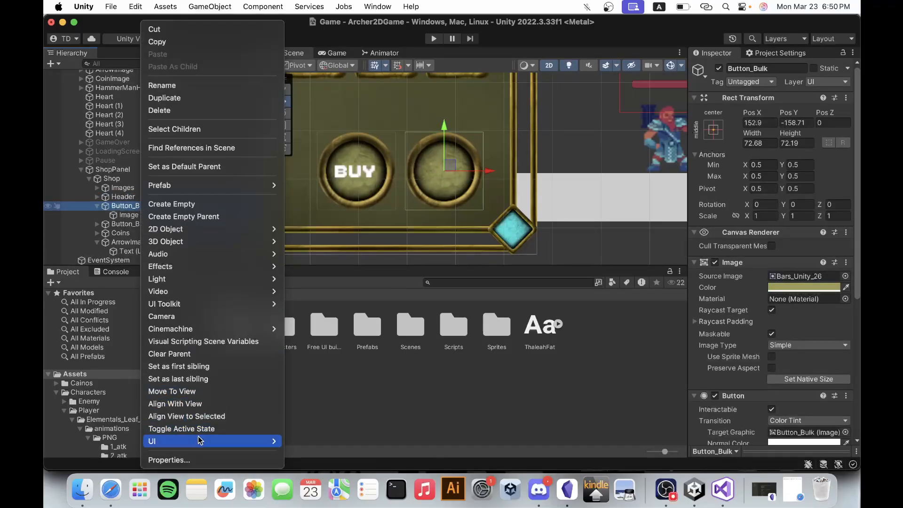
mouse_move(199, 439)
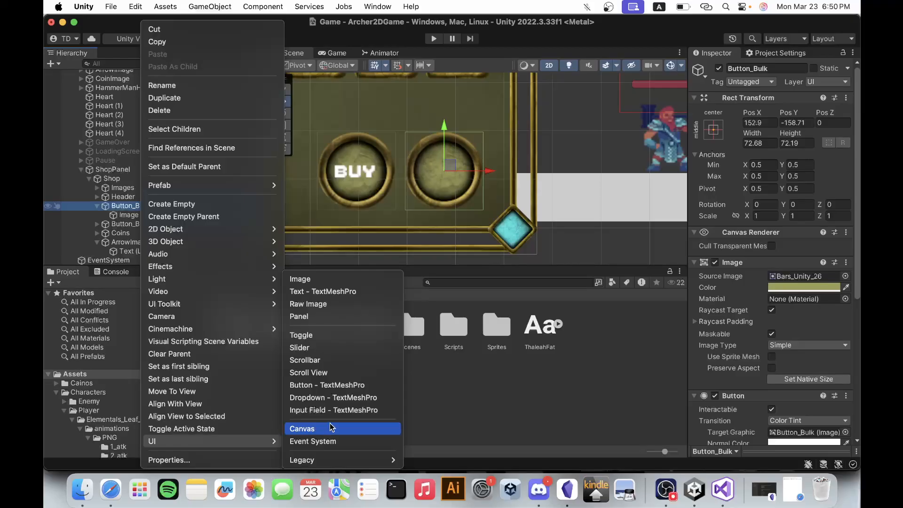
mouse_move(331, 460)
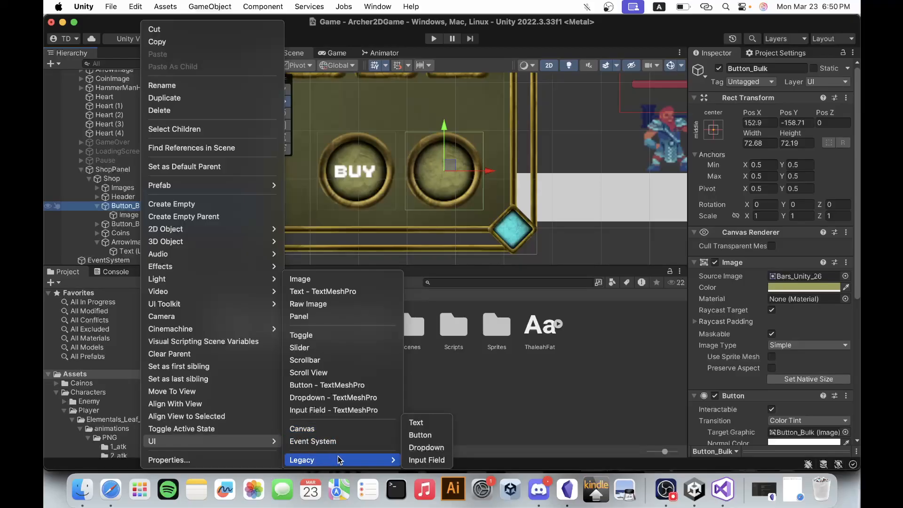
click(423, 462)
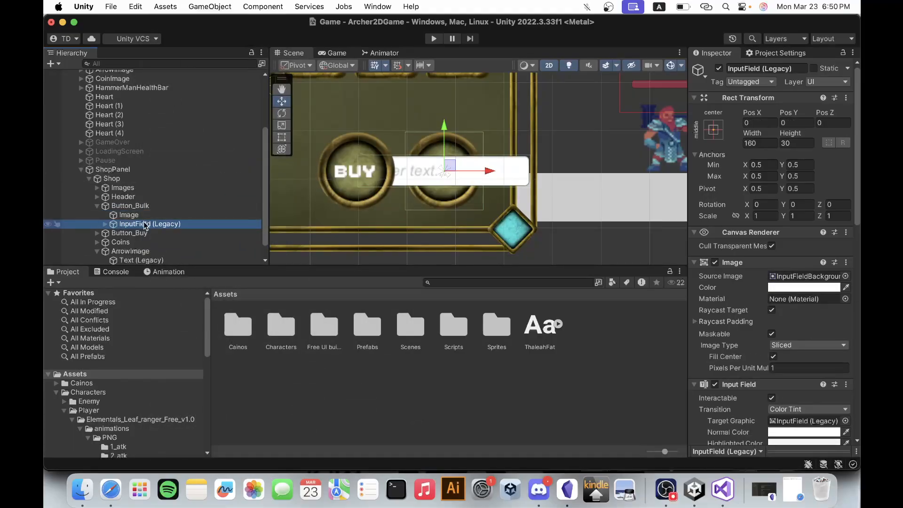
Expand the new input field's children and narrow the field to about 51 wide, centred inside the round Button_Bulk.
click(104, 225)
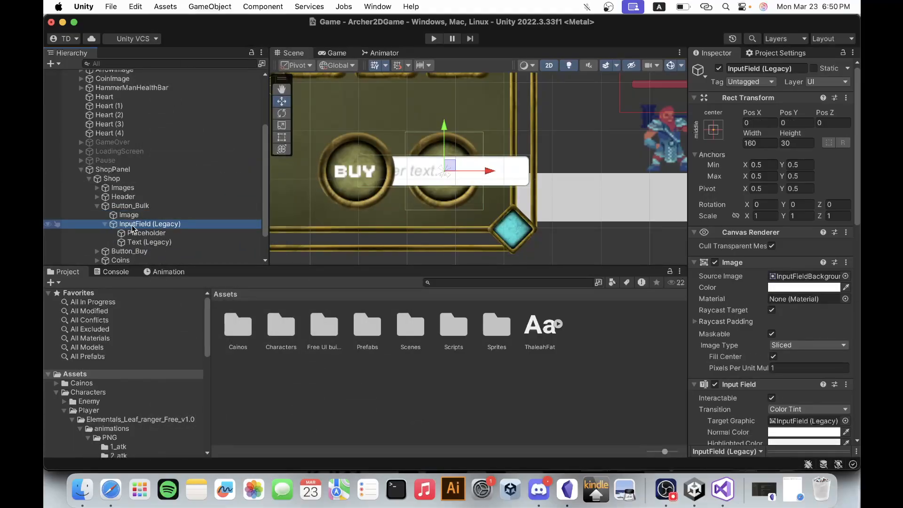
click(105, 225)
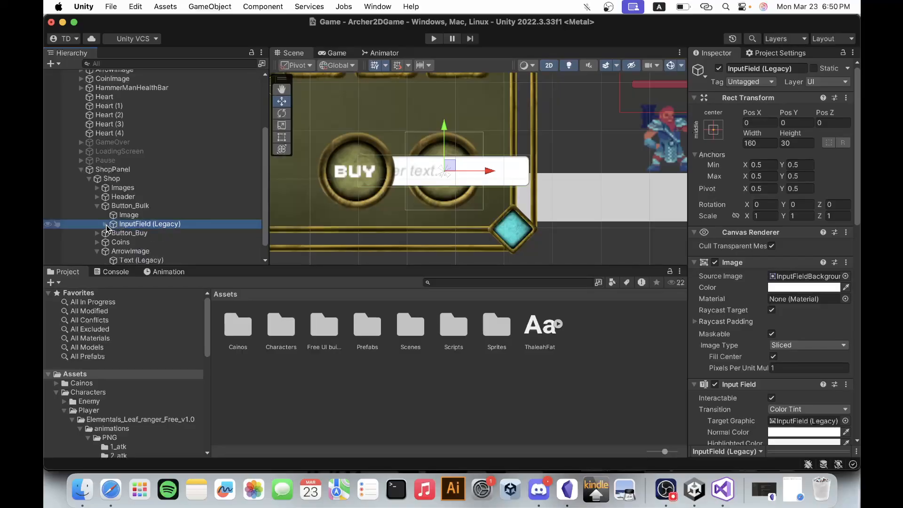
click(105, 225)
click(143, 234)
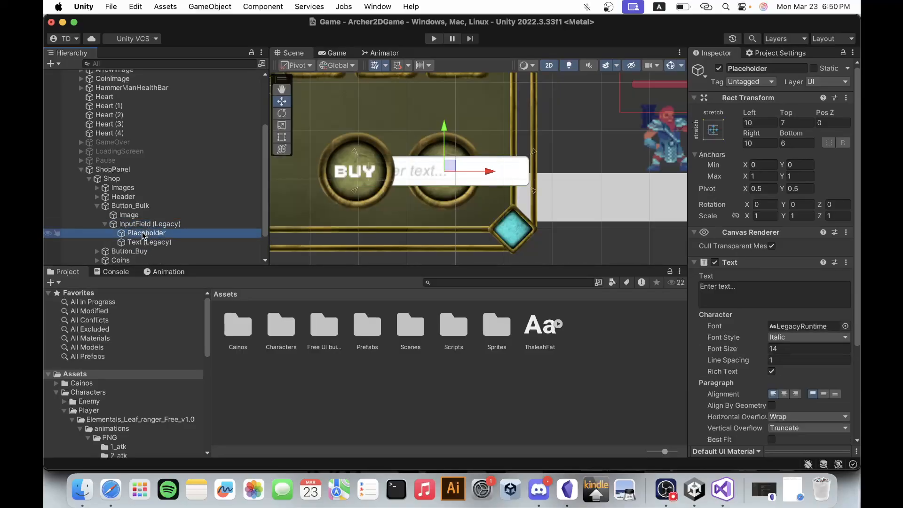
click(144, 242)
click(150, 234)
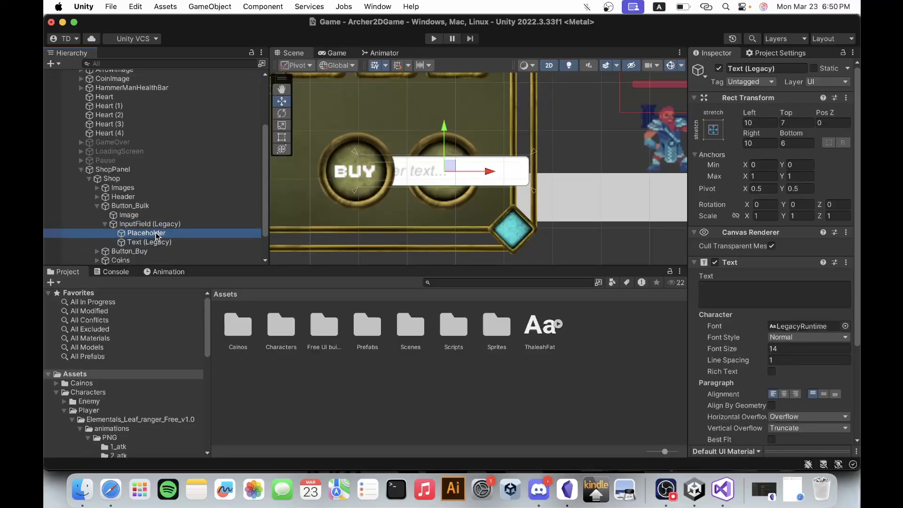
click(155, 225)
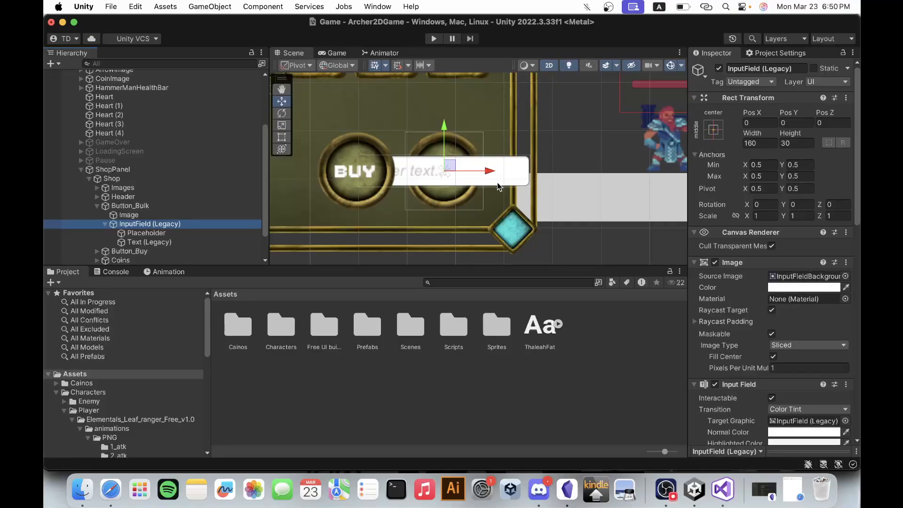
click(278, 135)
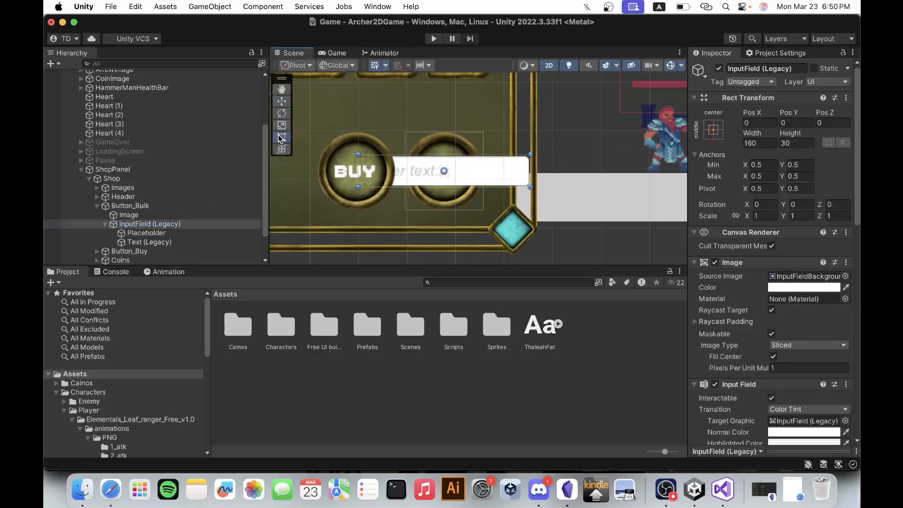
drag(358, 178, 417, 178)
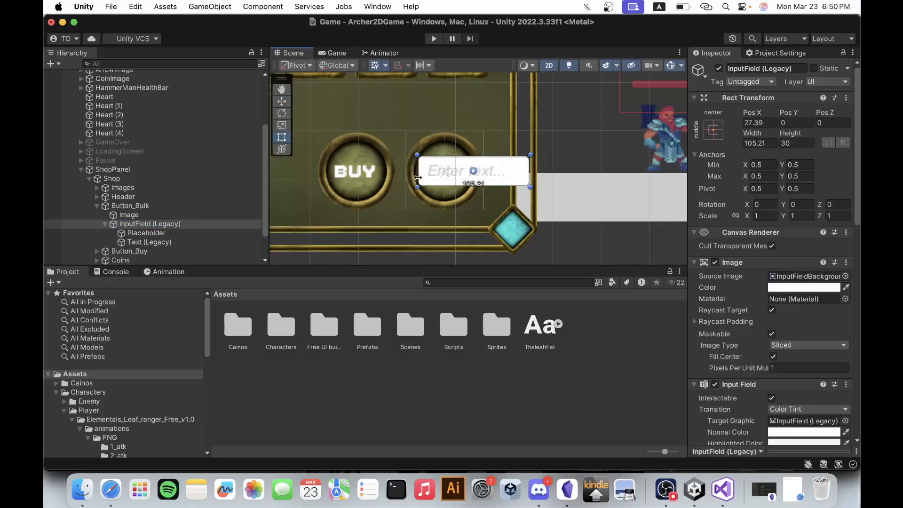
drag(532, 175, 473, 173)
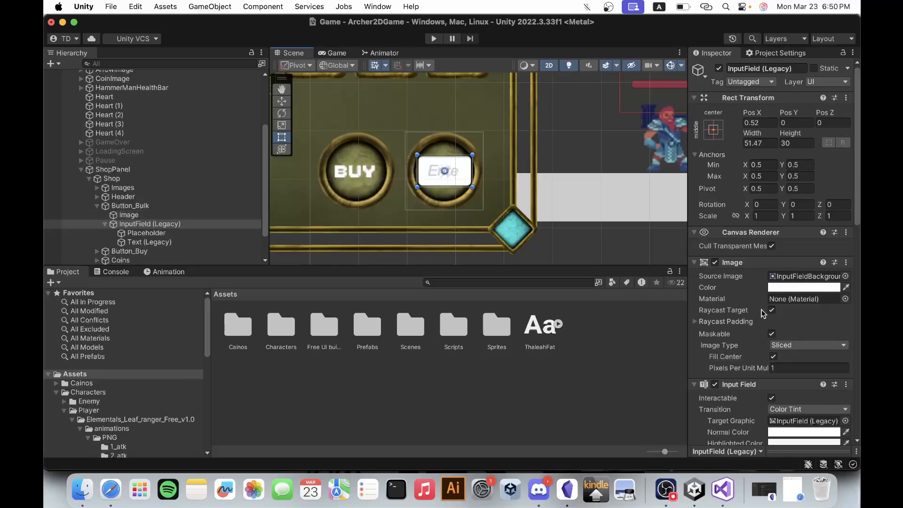
Make the input field's background image fully transparent by setting its color alpha to 0.
click(810, 286)
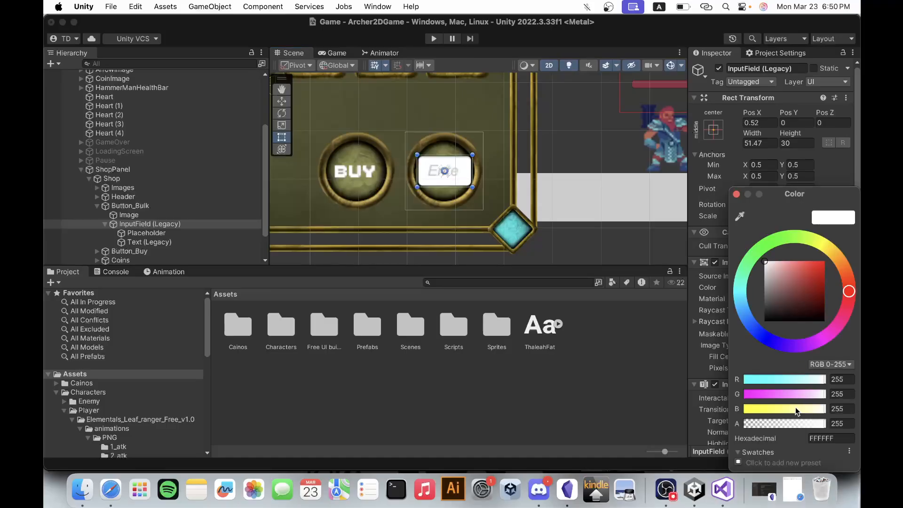
drag(794, 426, 742, 432)
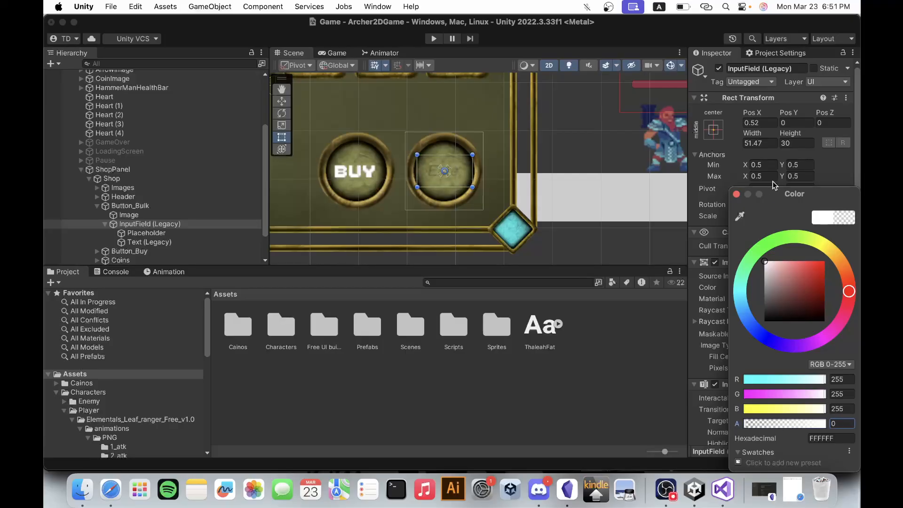
click(736, 194)
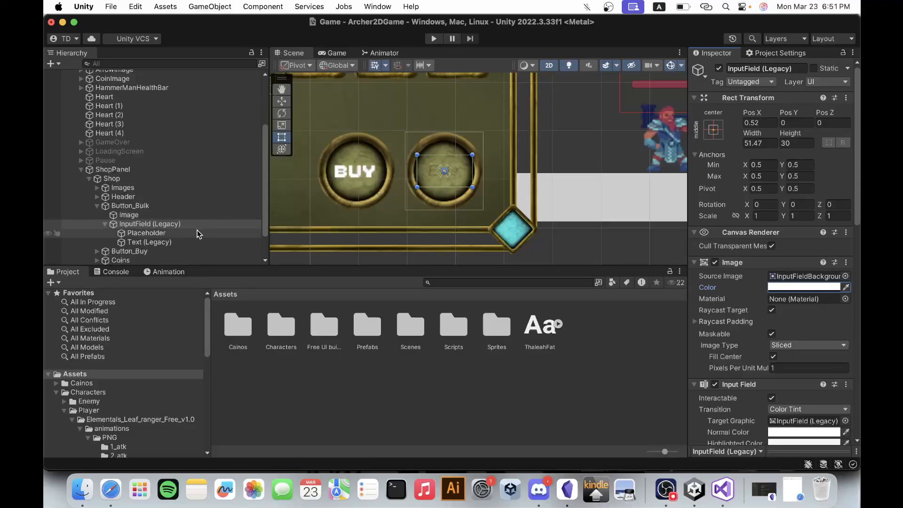
Set the font of the input field's Text (Legacy) child to ThaleahFat with font size 25.
click(182, 242)
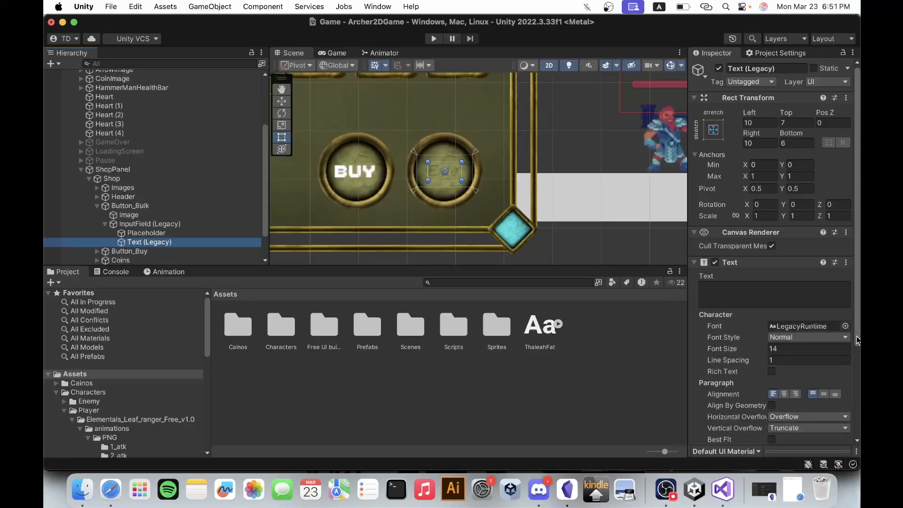
drag(545, 329, 791, 323)
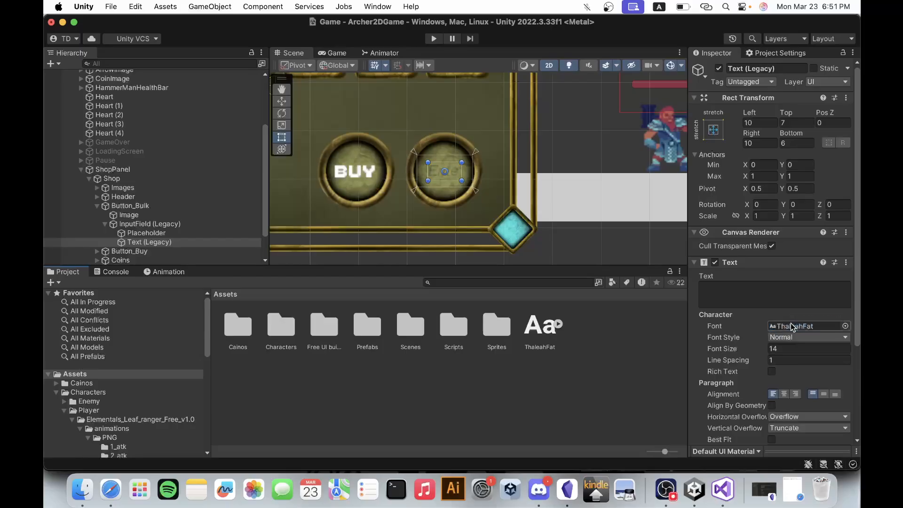
click(794, 347)
text(25)
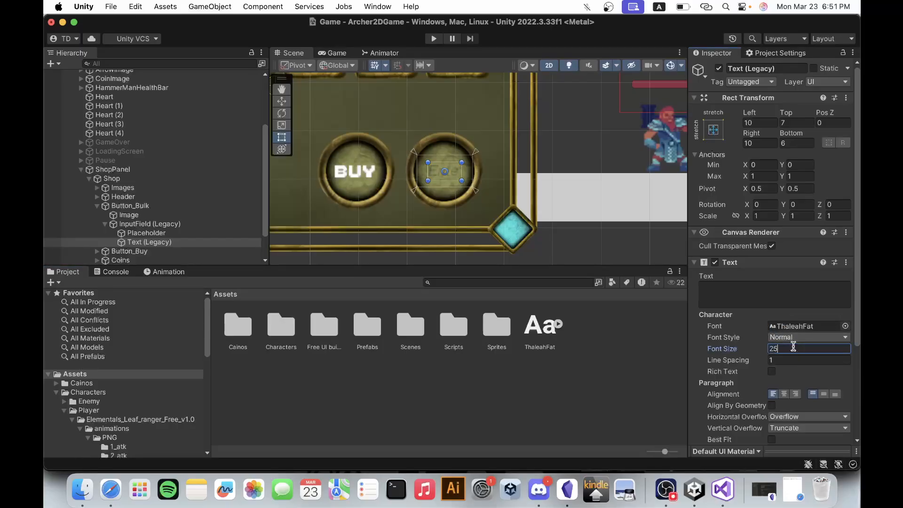
Set the font of the input field's Placeholder child to ThaleahFat with font size 20.
click(150, 233)
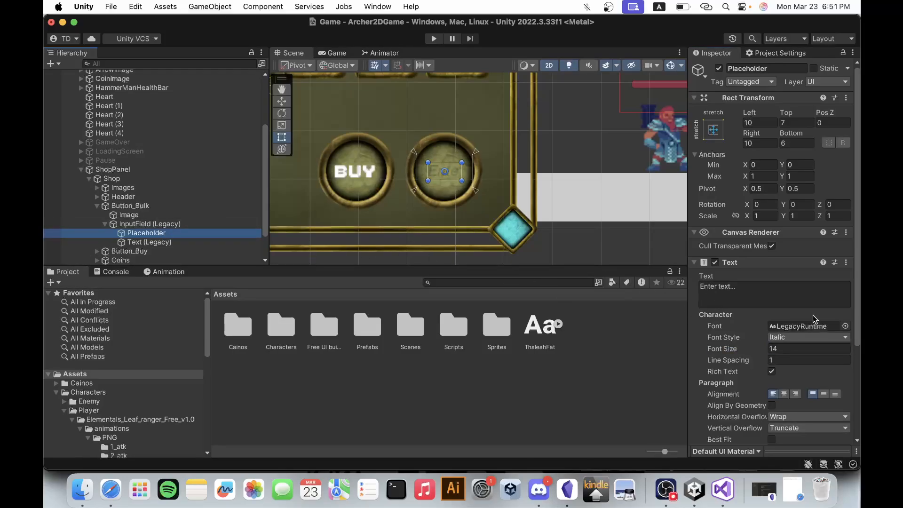
drag(541, 339, 786, 330)
click(785, 352)
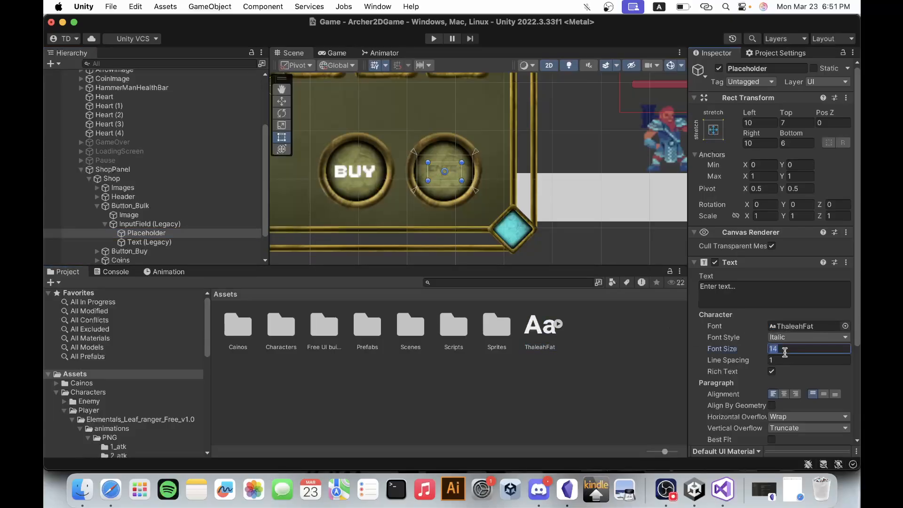
text(25)
key(BackSpace)
text(0)
Enlarge the input field inside Button_Bulk to about 73 wide and 33 high, keeping it roughly centred.
click(194, 223)
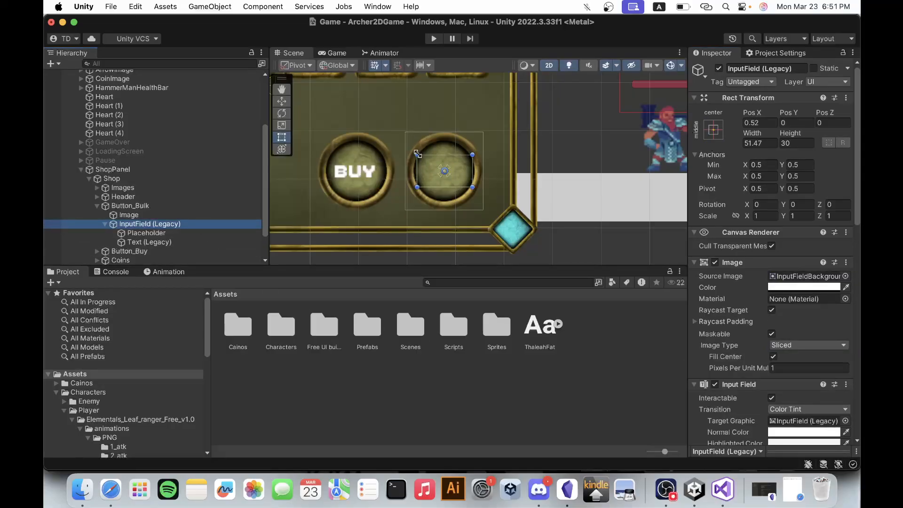
click(161, 235)
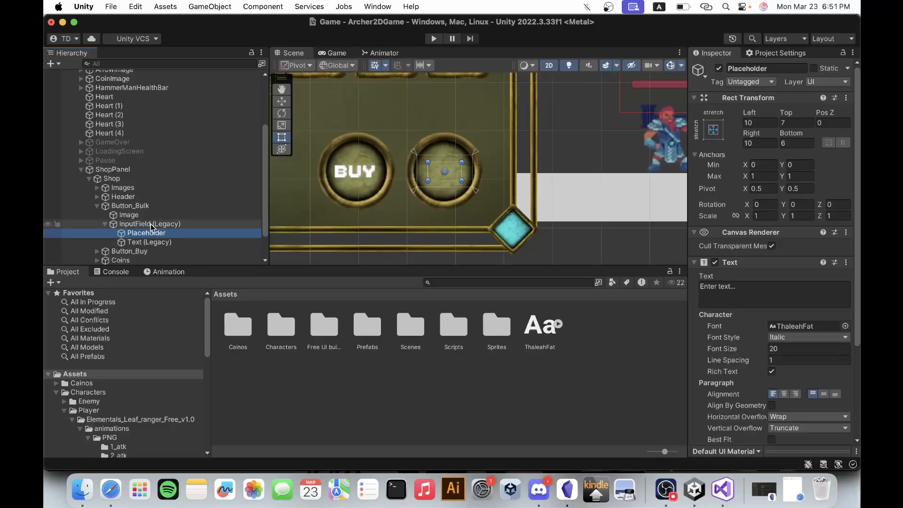
click(151, 224)
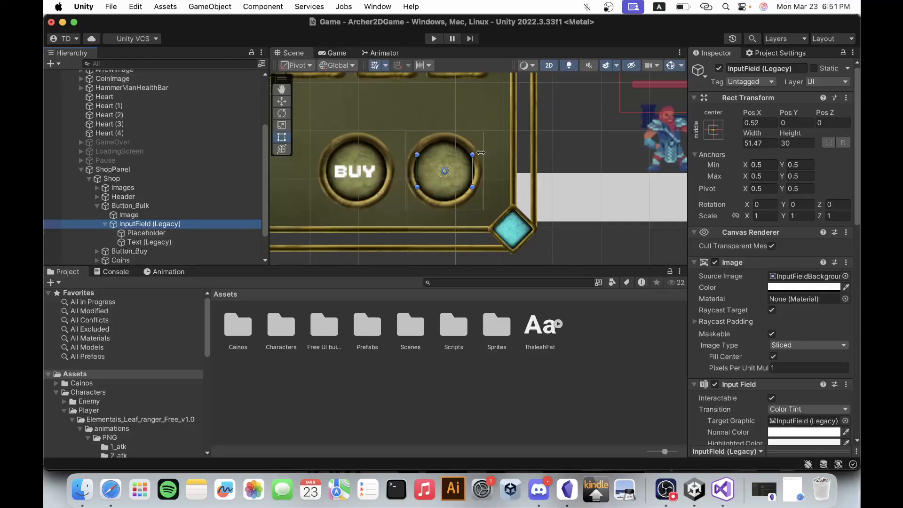
drag(472, 155, 483, 151)
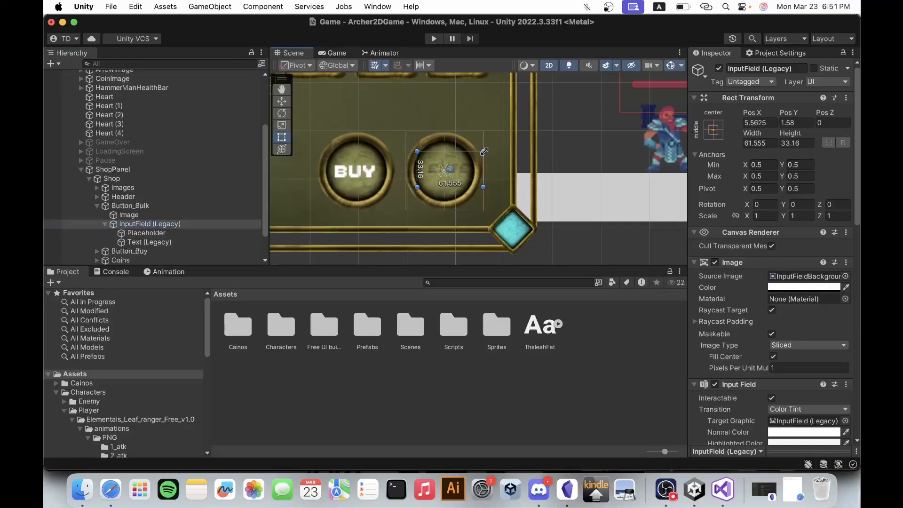
drag(415, 149, 407, 149)
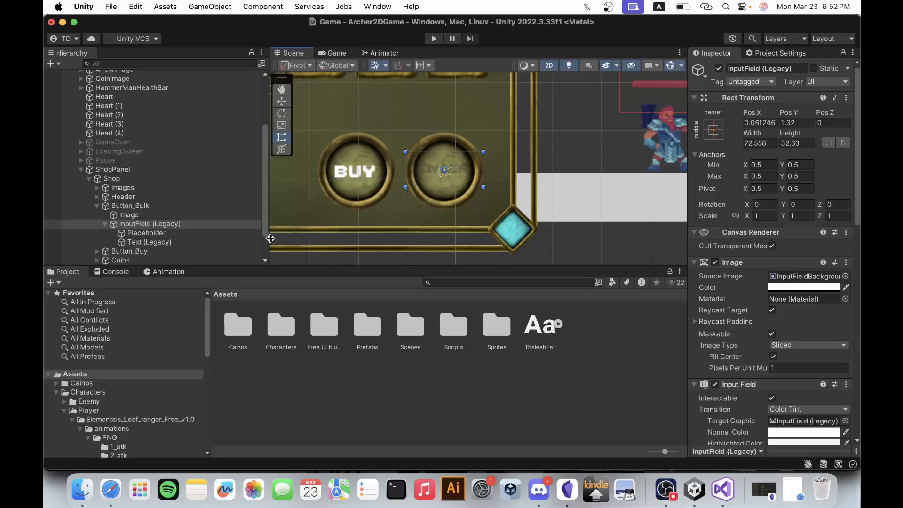
Change the Placeholder text color to white, keeping its partial transparency.
click(198, 242)
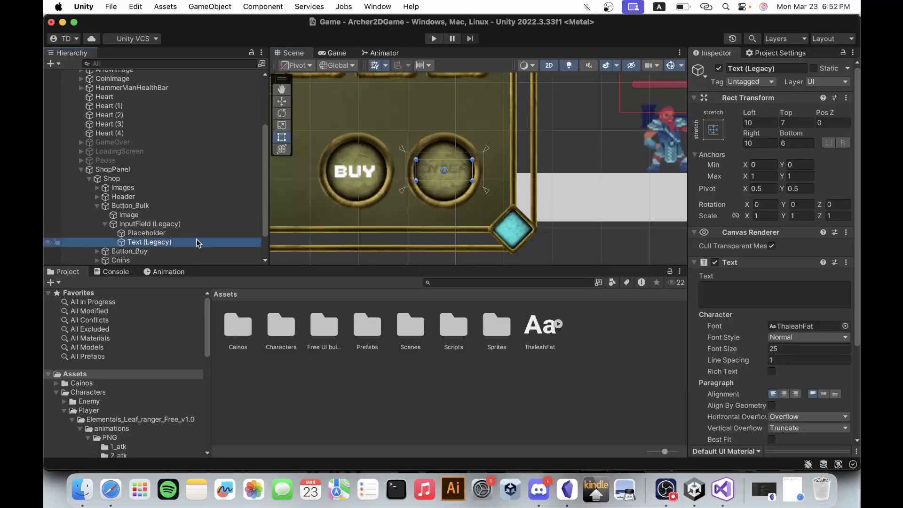
double_click(183, 233)
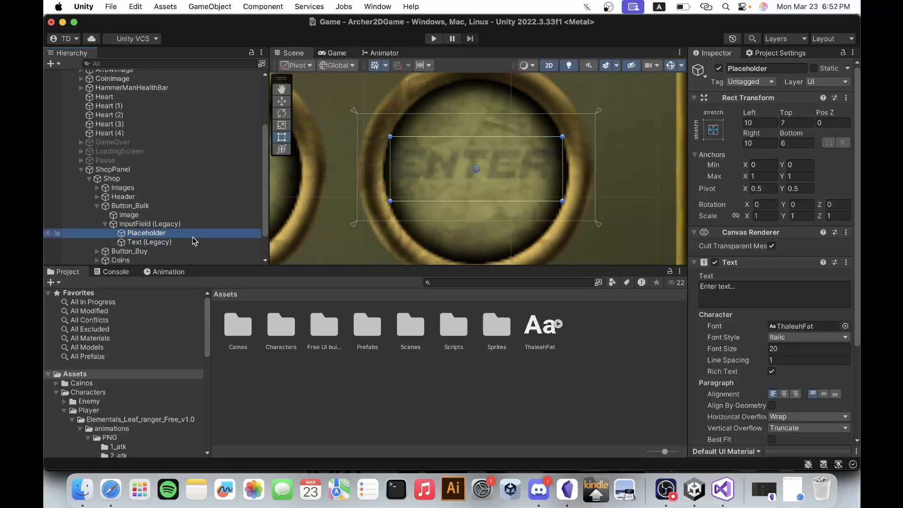
click(178, 242)
click(179, 233)
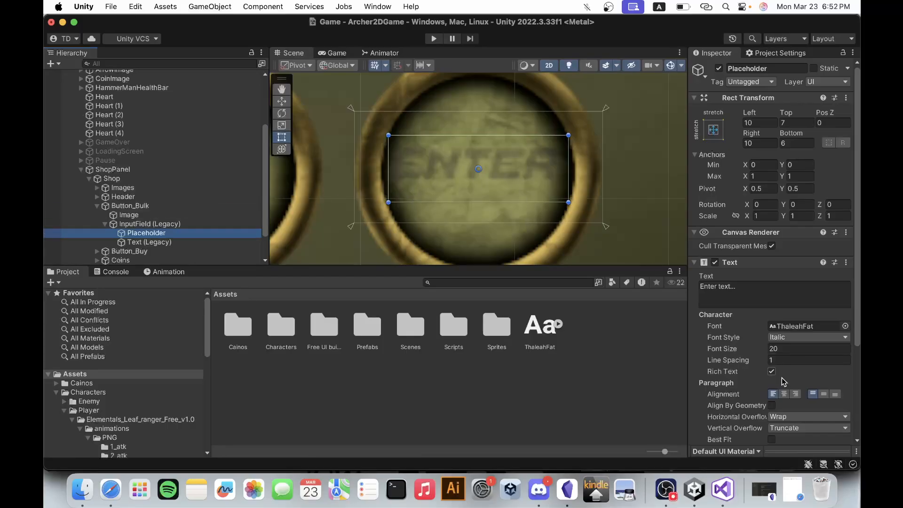
scroll(795, 400, down, 5)
click(816, 326)
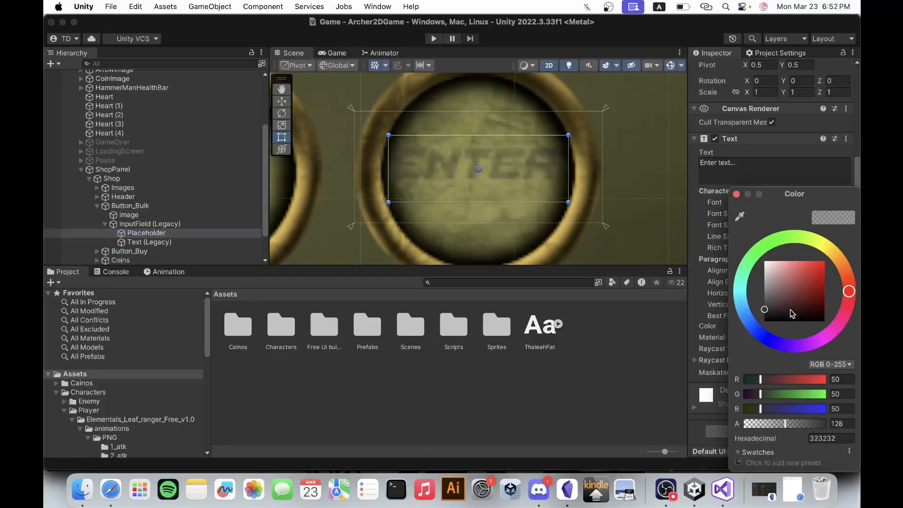
drag(792, 313, 766, 258)
click(736, 194)
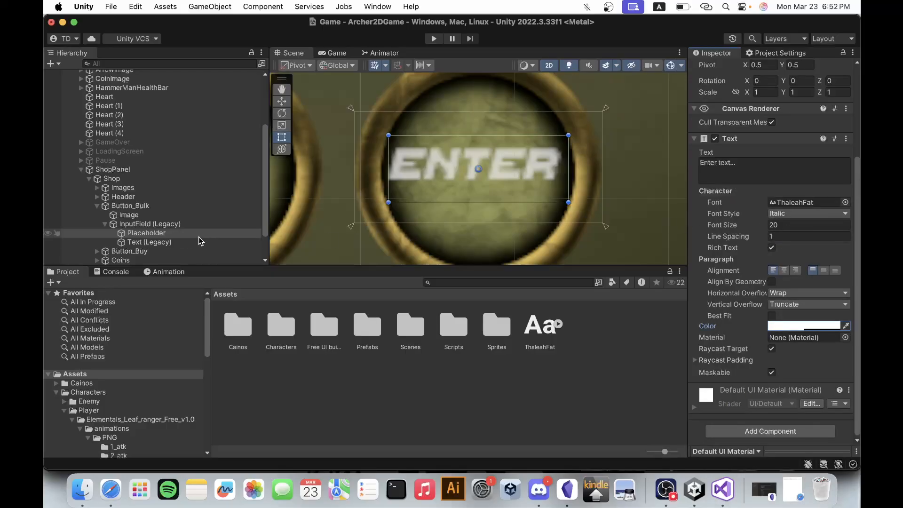
Set the input field's Text (Legacy) child to font size 20 and color white (FFFFFF).
click(183, 242)
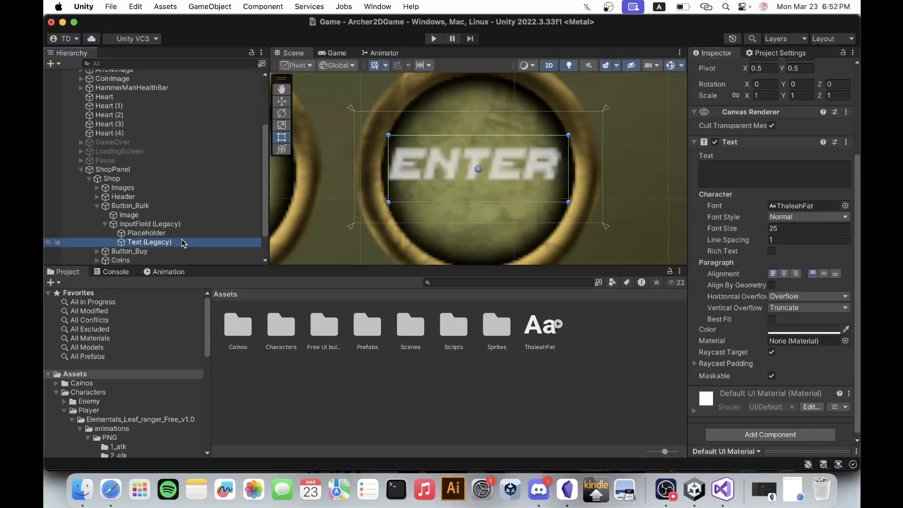
click(773, 229)
text(20)
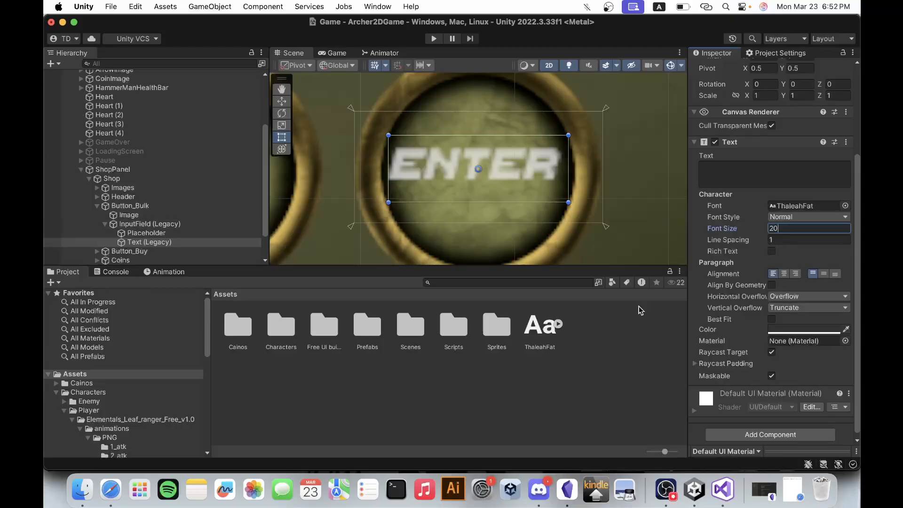
click(780, 329)
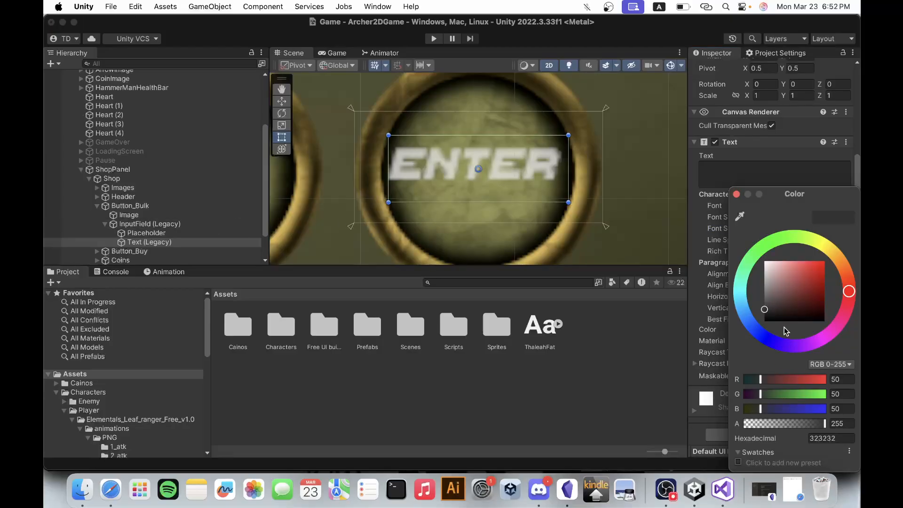
drag(767, 306, 755, 225)
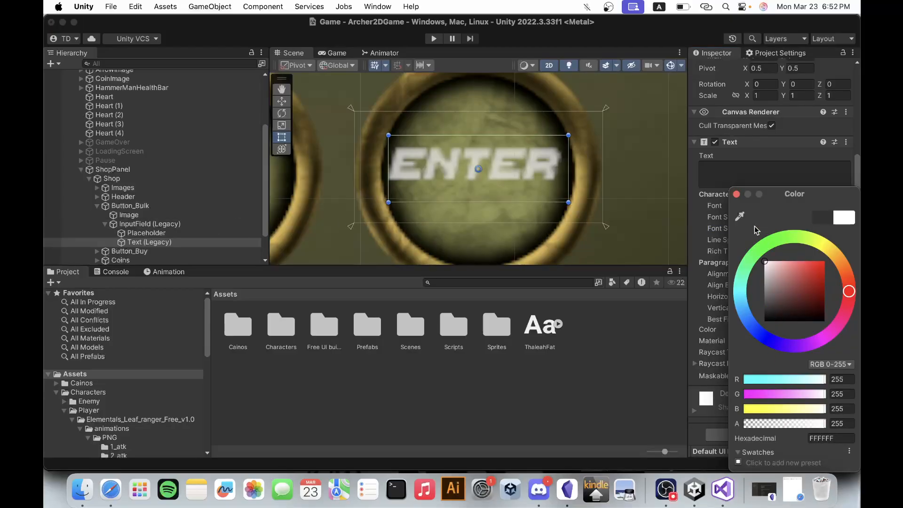
click(737, 195)
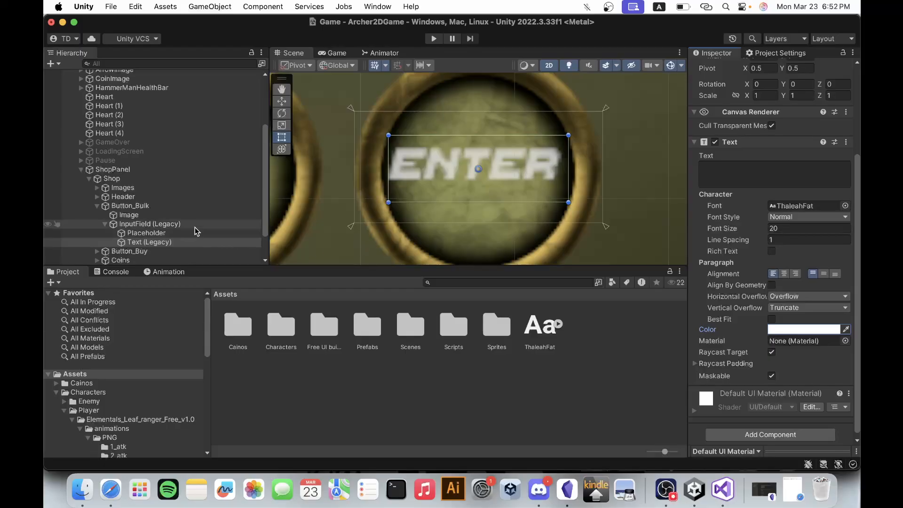
Shrink the input field slightly to about 71 wide and 32 high within the round Button_Bulk.
click(177, 233)
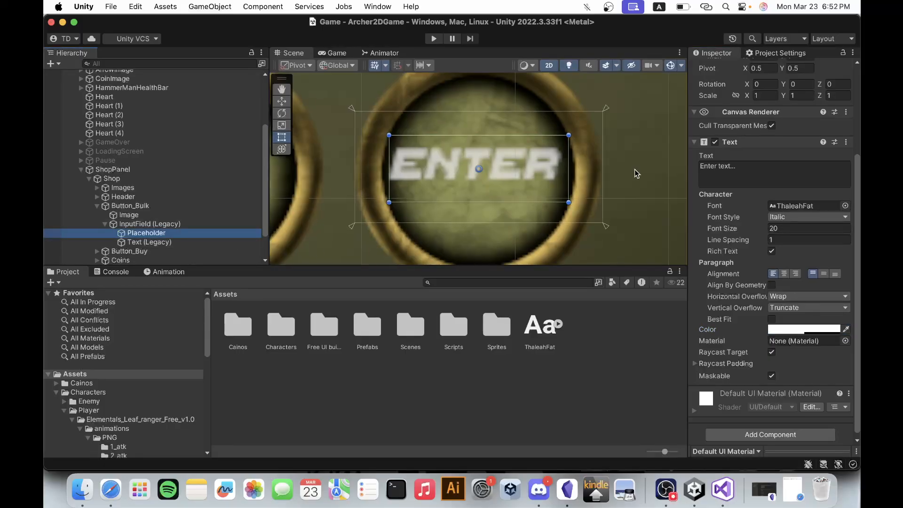
scroll(635, 172, down, 3)
scroll(635, 173, down, 1)
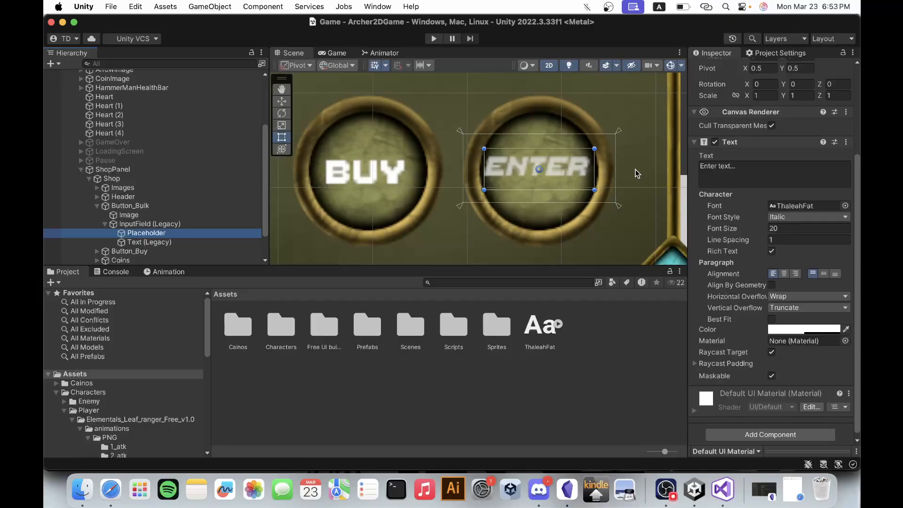
click(195, 225)
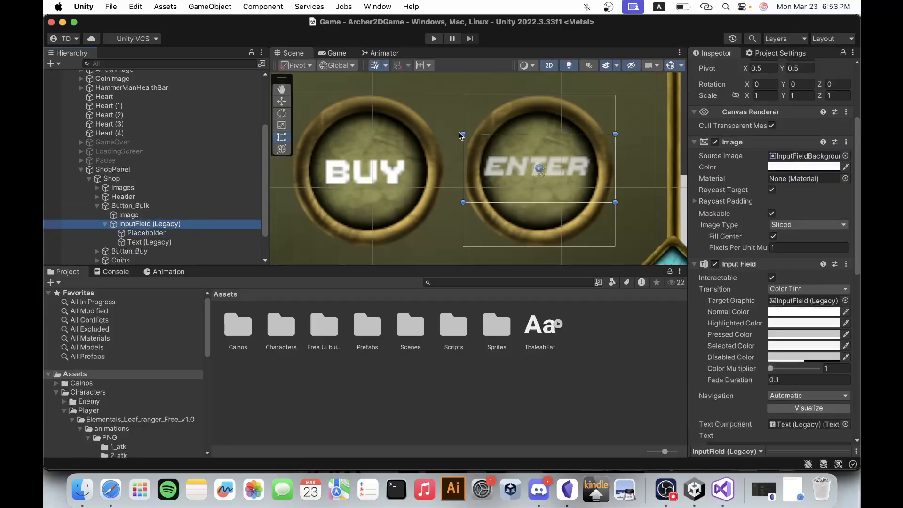
drag(463, 134, 467, 134)
drag(615, 135, 612, 137)
Replace the Placeholder text with "Amount" and reduce its font size to 16 to fit the field.
click(170, 233)
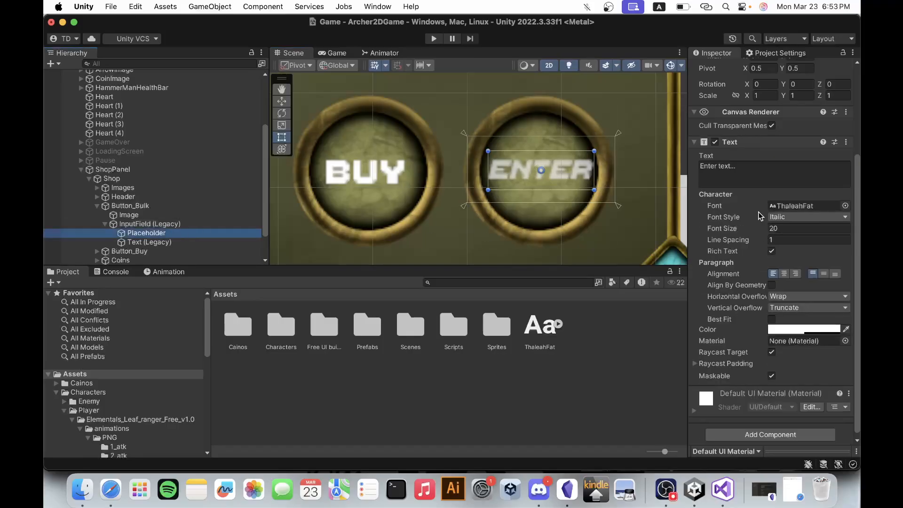
click(745, 170)
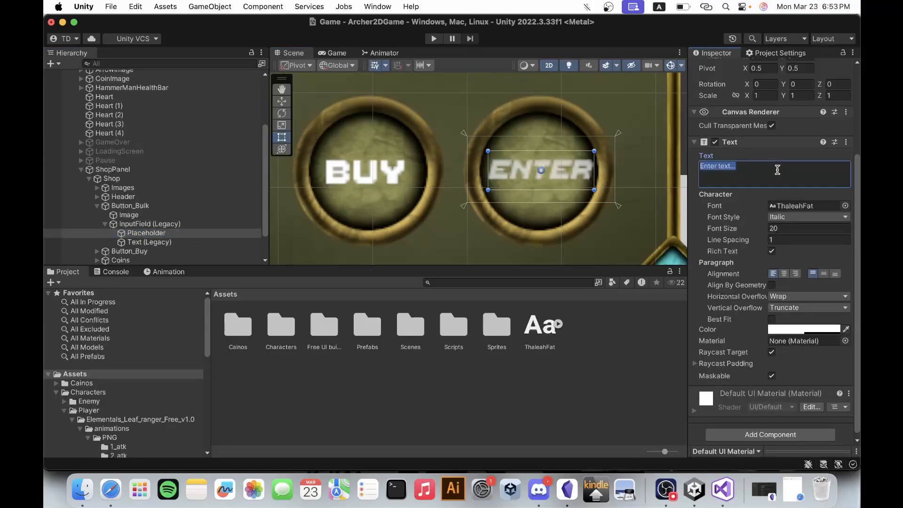
text(Amount)
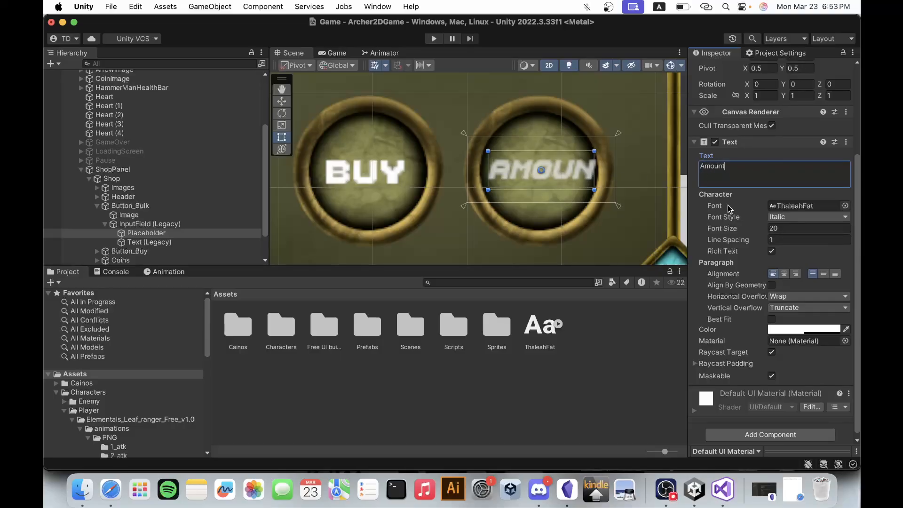
click(791, 229)
text(18)
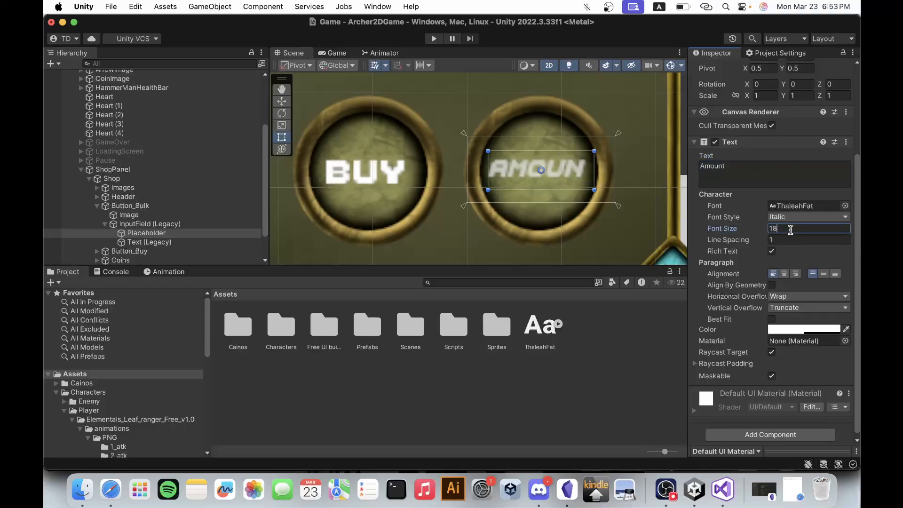
key(BackSpace)
text(7)
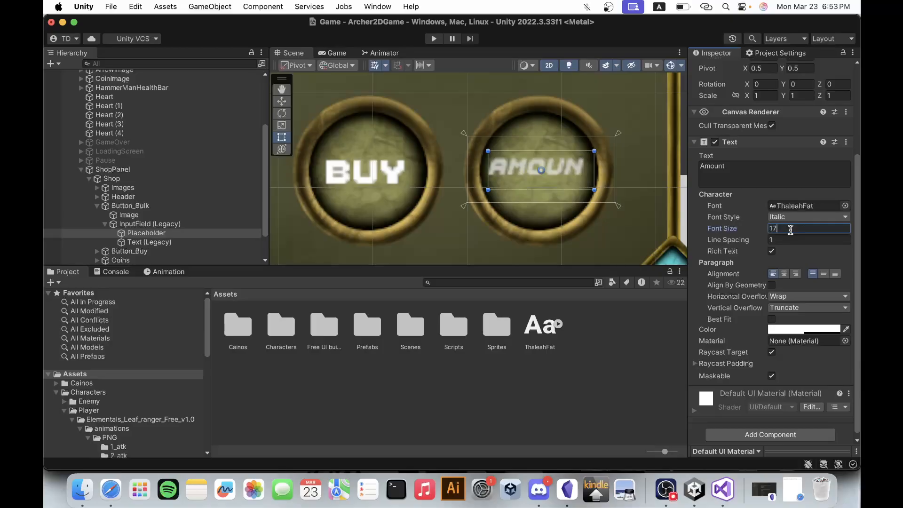
key(BackSpace)
text(6)
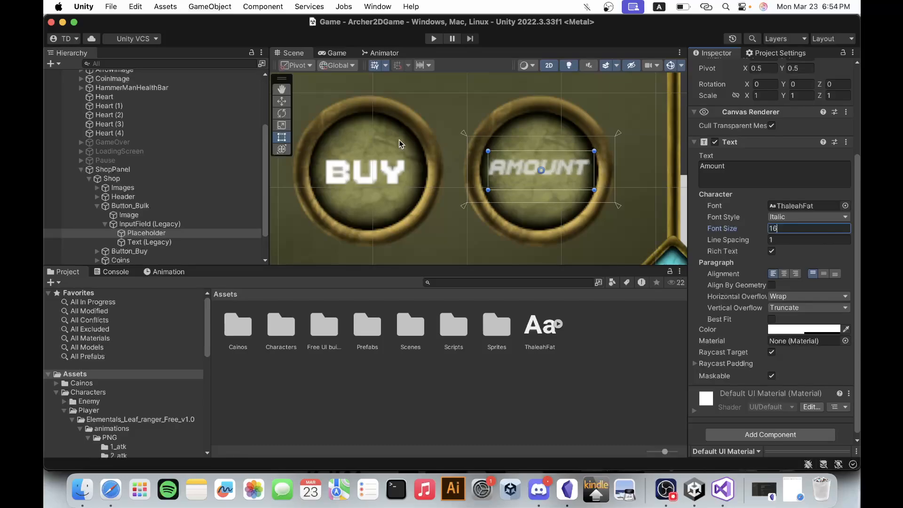
Deactivate ShopPanel and play-test the game, opening the shop and entering 12 in the amount field before stopping.
click(113, 170)
click(720, 68)
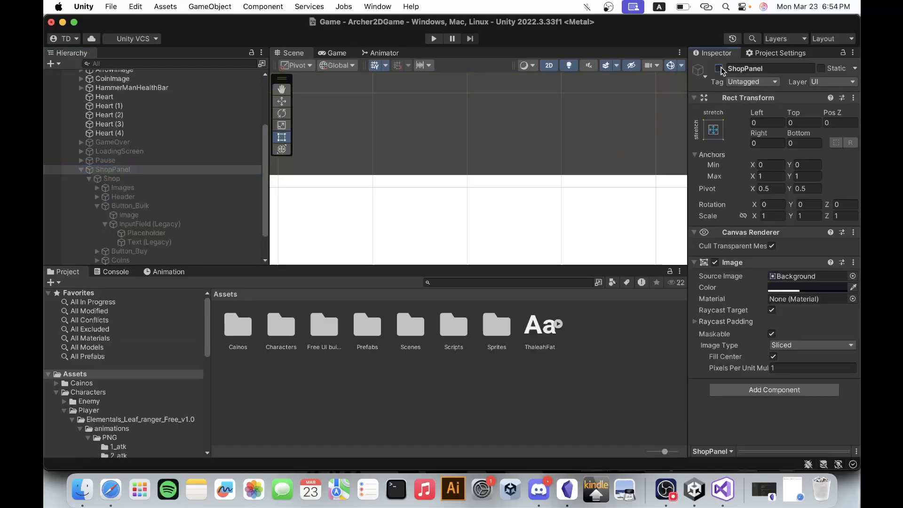
click(436, 38)
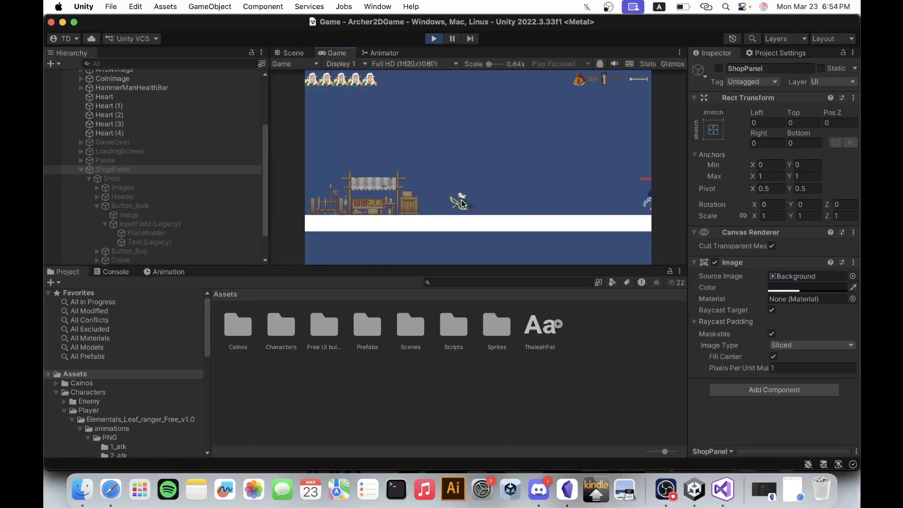
key(a)
key(e)
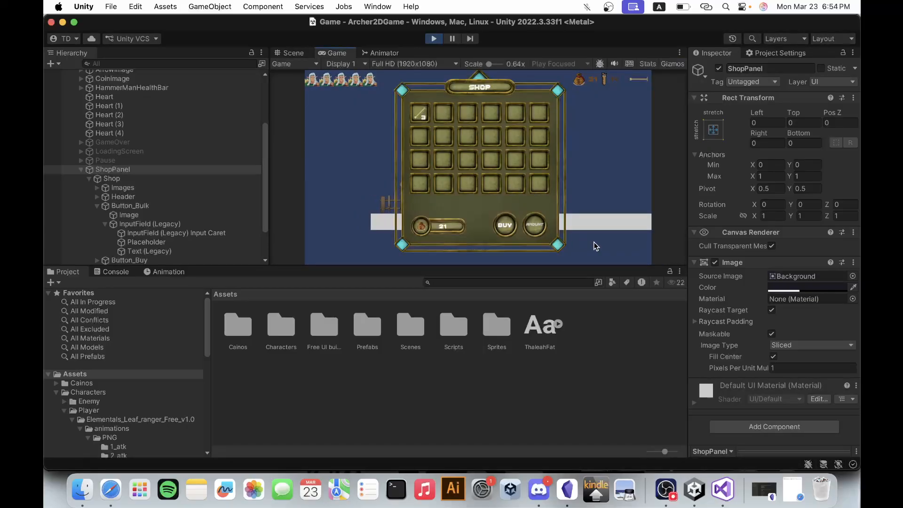
text(12)
click(434, 39)
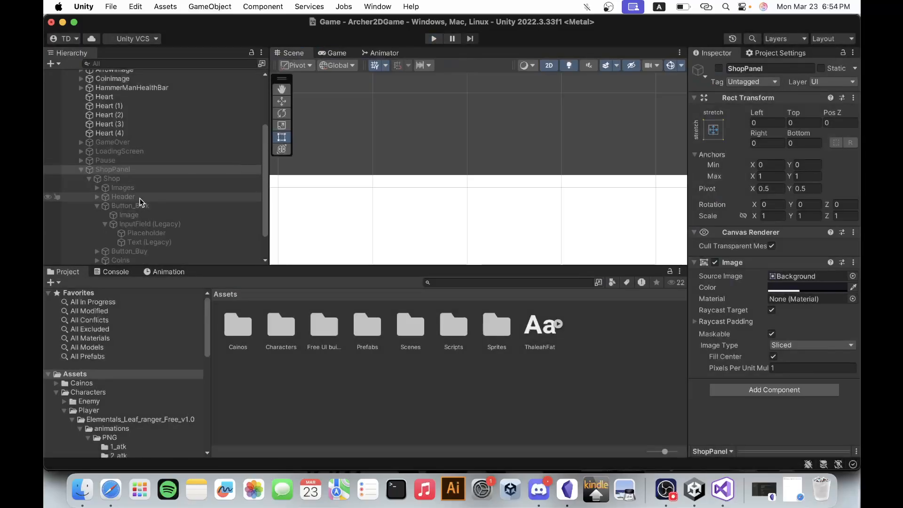
Reactivate ShopPanel and review the input field's line type options and character limit setting.
click(718, 68)
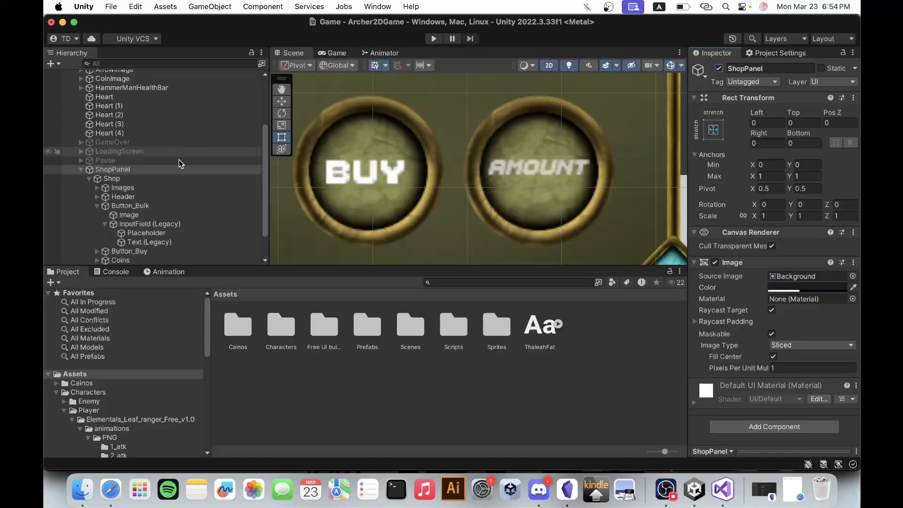
click(154, 235)
click(155, 224)
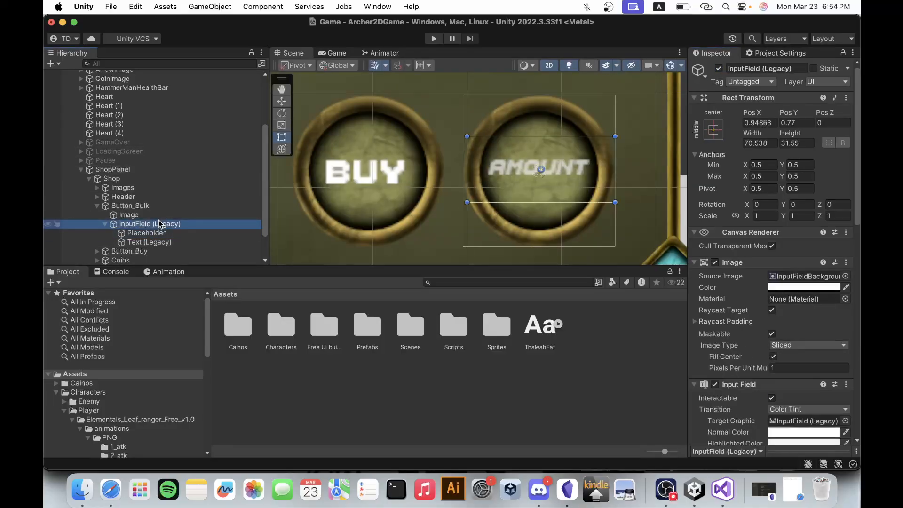
scroll(791, 382, down, 15)
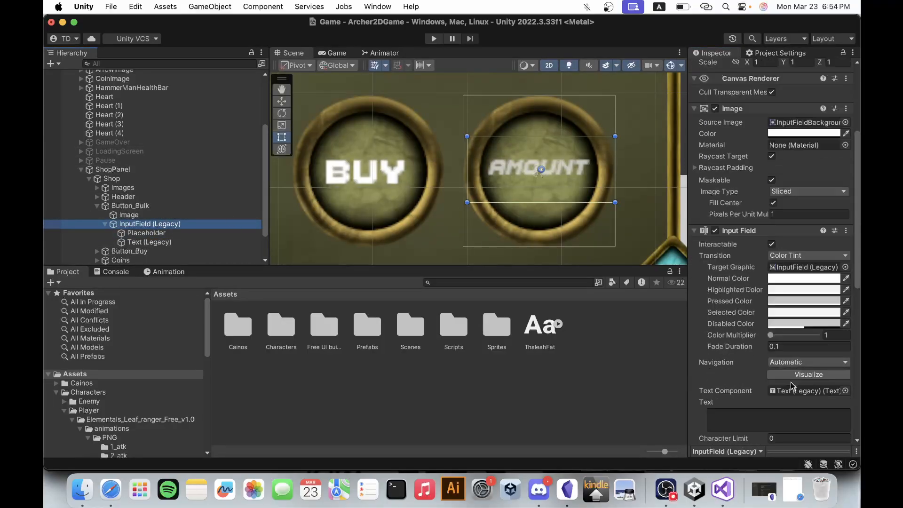
scroll(773, 343, up, 4)
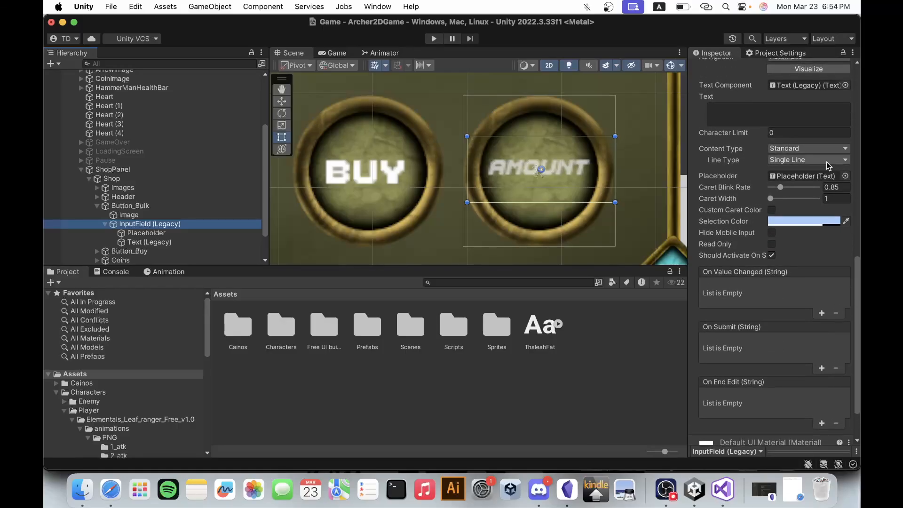
click(826, 160)
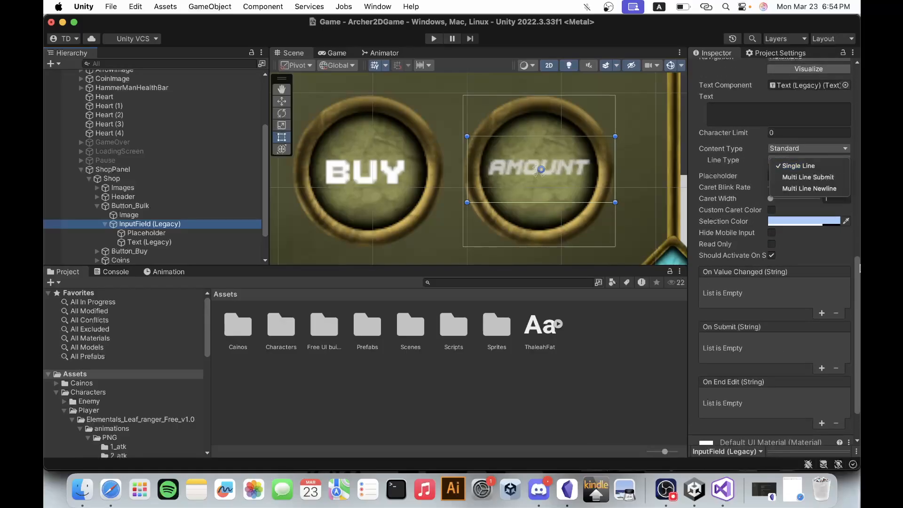
click(858, 278)
scroll(805, 234, down, 1)
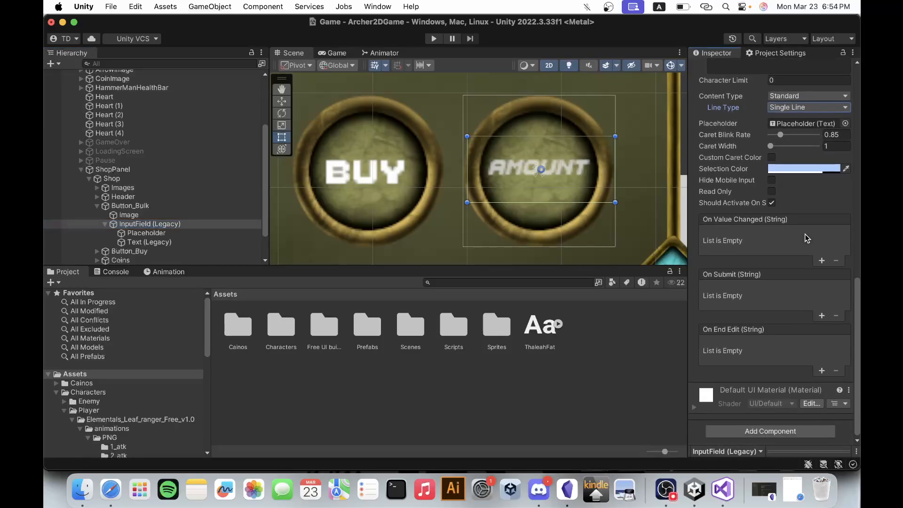
scroll(806, 233, up, 5)
scroll(805, 233, up, 2)
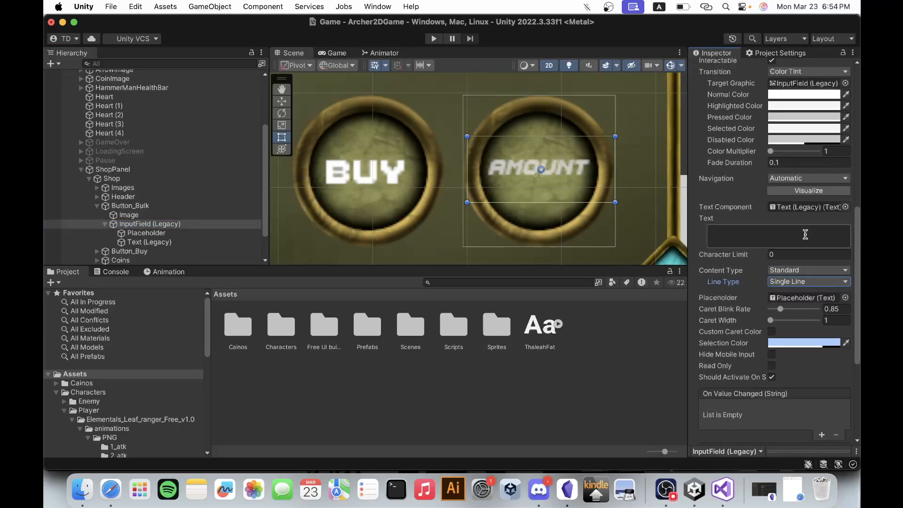
click(783, 255)
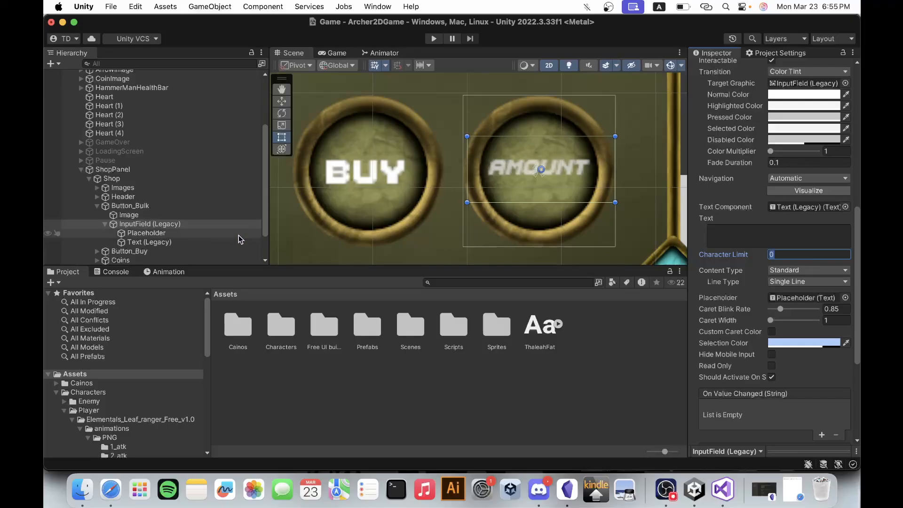
Center the alignment of both the Placeholder and Text (Legacy) children horizontally and vertically.
click(187, 233)
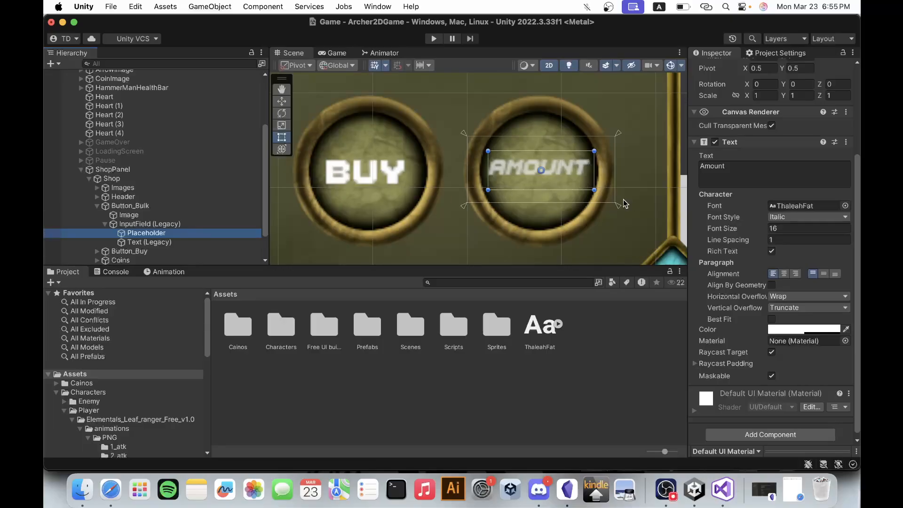
click(784, 274)
click(823, 274)
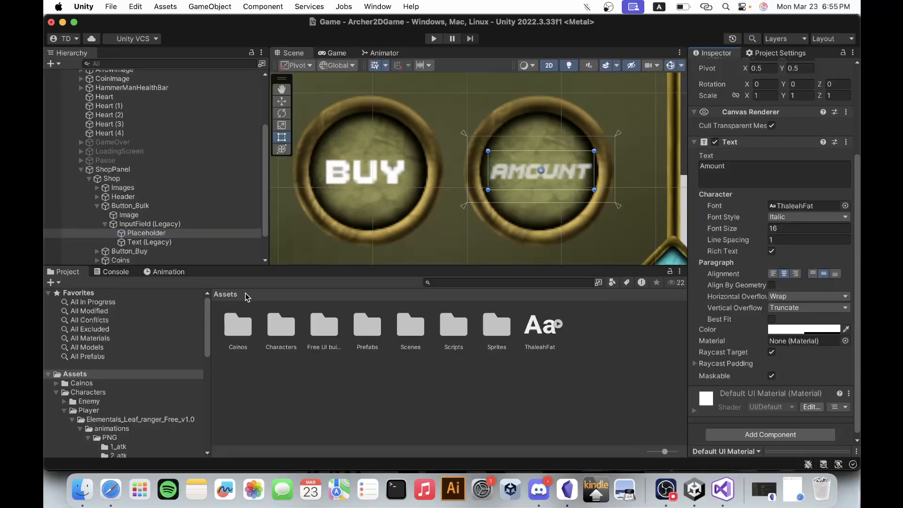
click(155, 242)
click(784, 275)
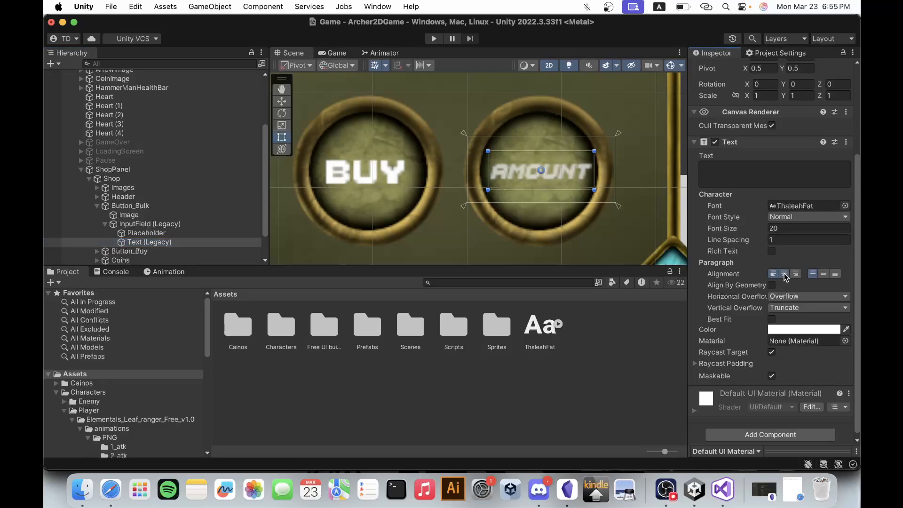
click(784, 275)
click(824, 275)
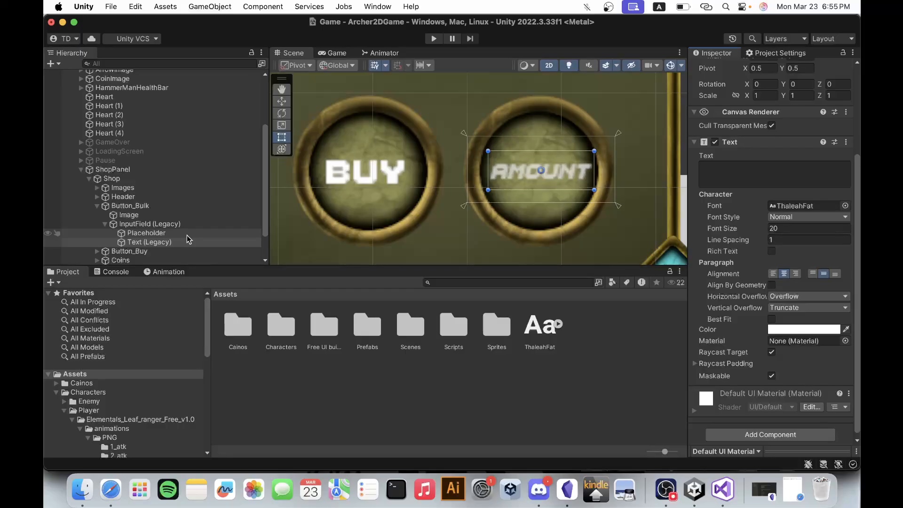
Deactivate ShopPanel, start a play-test, and walk the archer to the stall to open the shop.
click(163, 170)
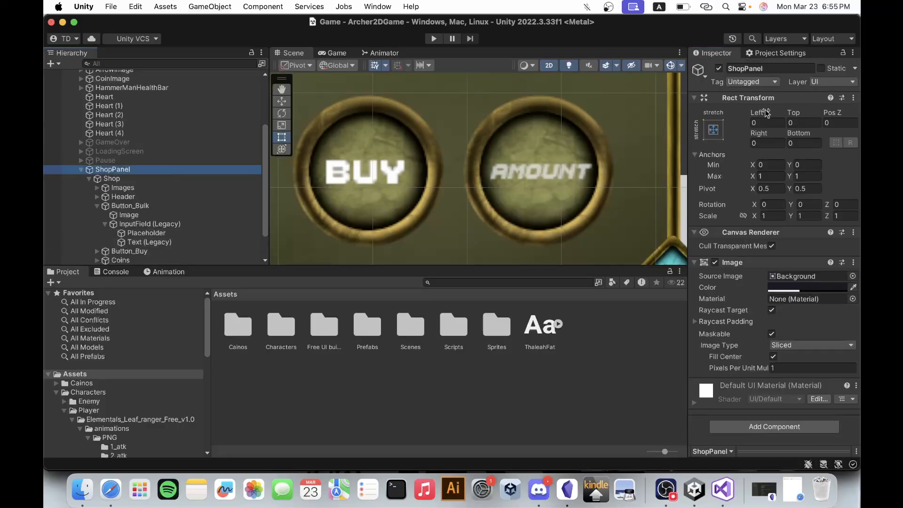
click(719, 68)
click(432, 38)
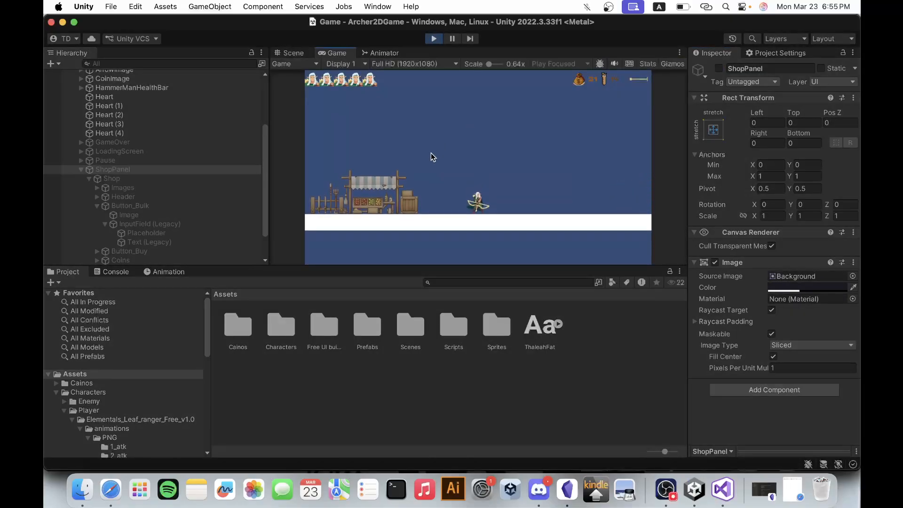
key(a)
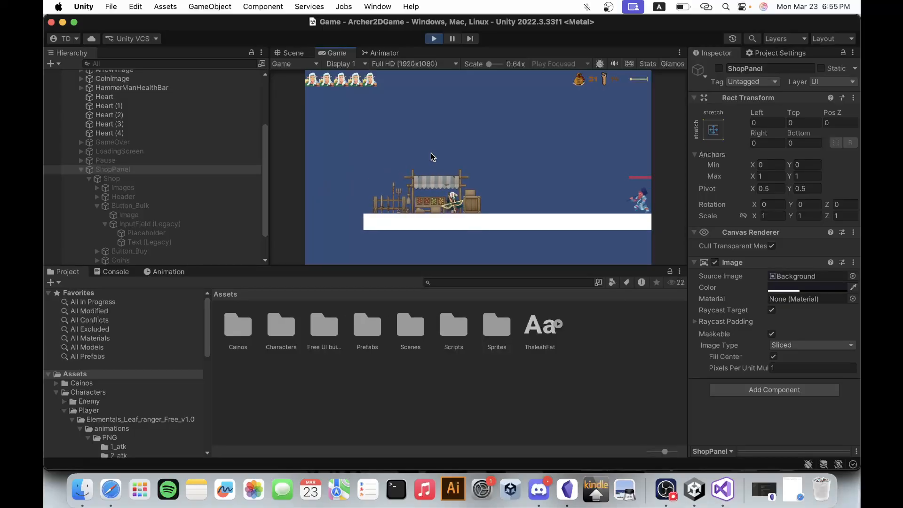
key(e)
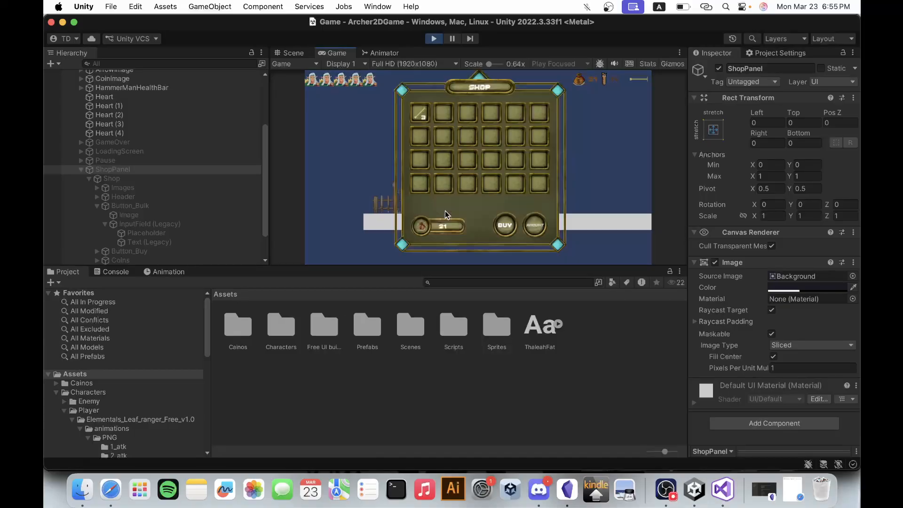
Try the amounts 5 and 19 in the shop's amount field, clear them, close the shop and stop the play-test.
click(538, 226)
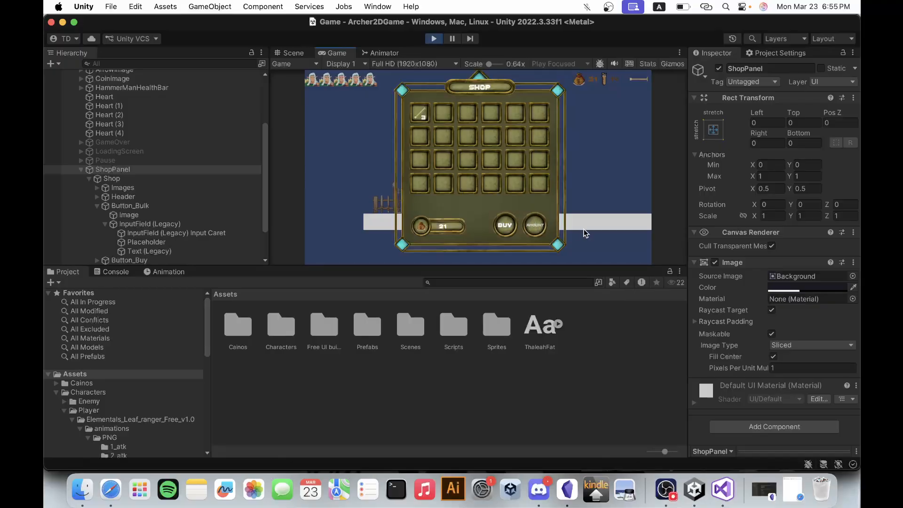
text(5)
key(BackSpace)
text(19)
key(BackSpace)
key(BackSpace)
key(Escape)
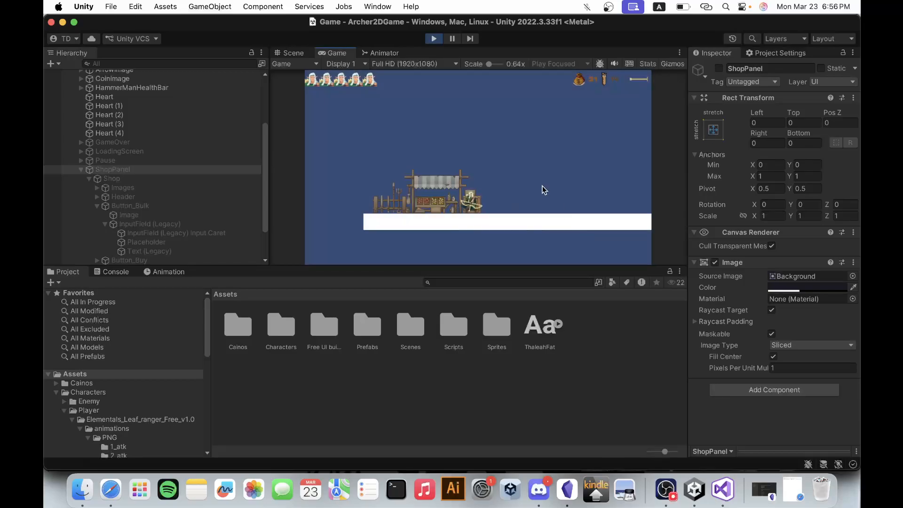
click(434, 38)
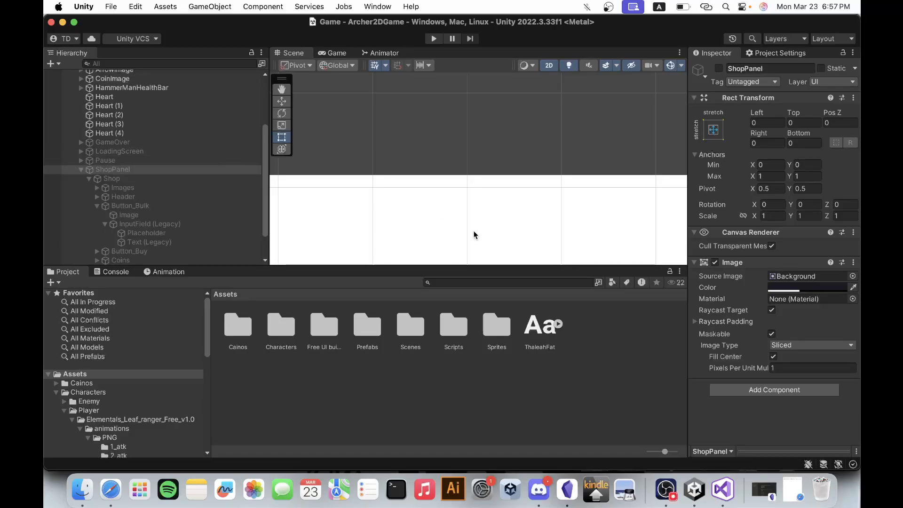
Set the input field's character limit to 8 and its content type to Integer Number.
click(167, 225)
scroll(834, 321, down, 5)
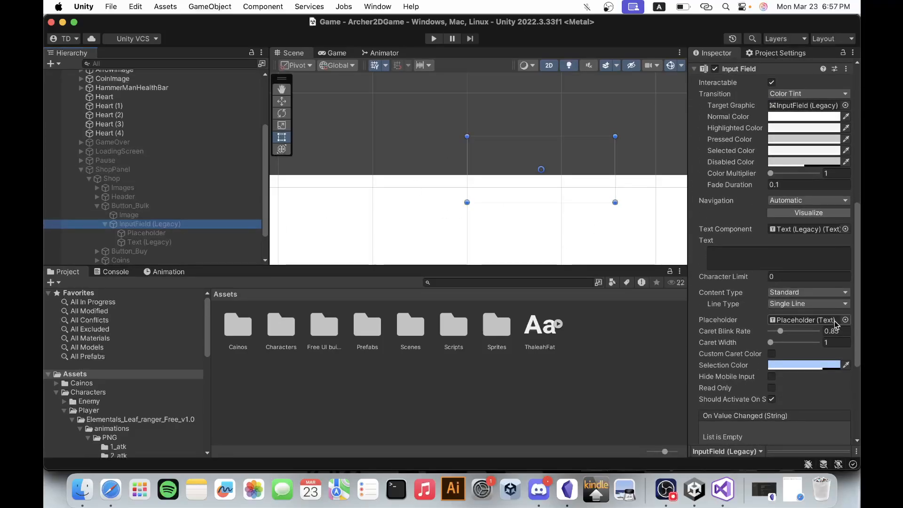
scroll(835, 324, down, 2)
scroll(468, 133, down, 2)
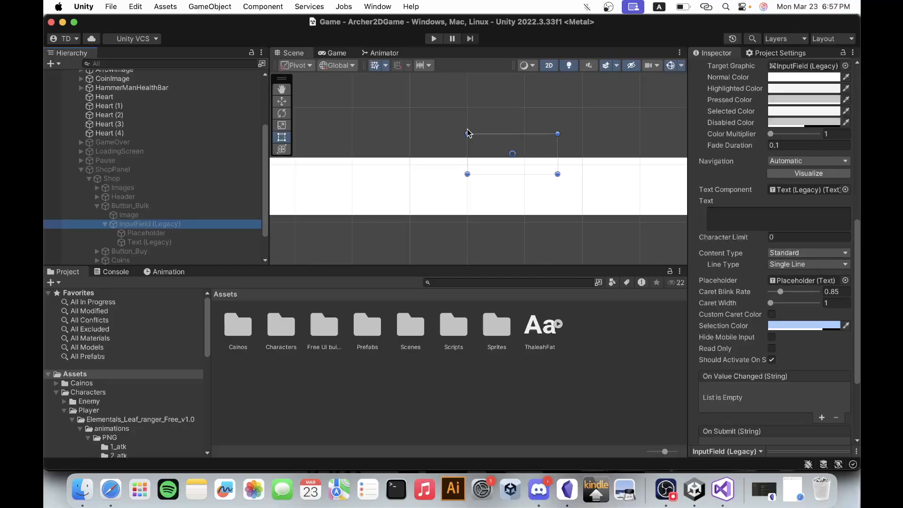
scroll(468, 133, down, 5)
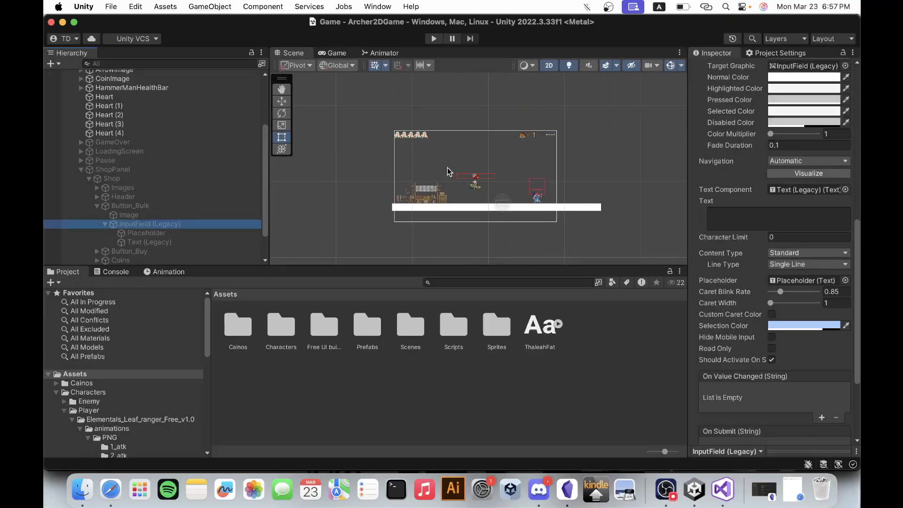
scroll(444, 204, up, 5)
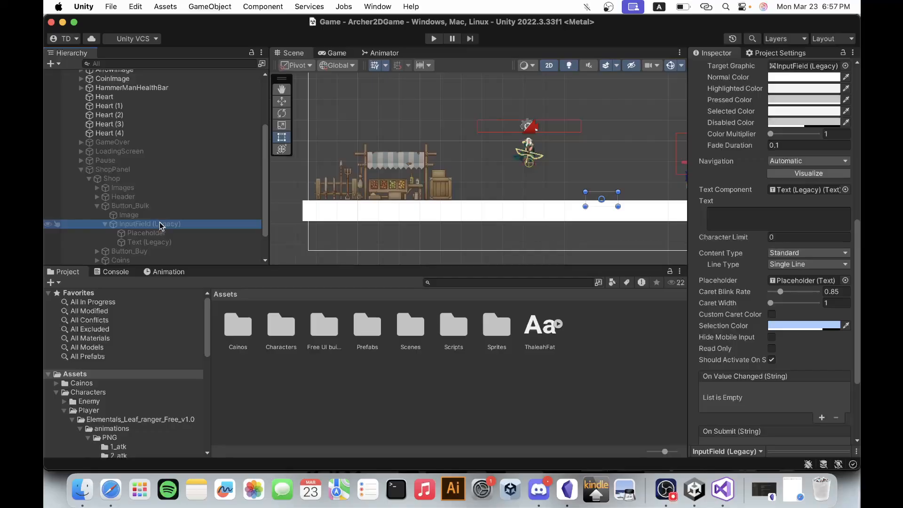
click(804, 238)
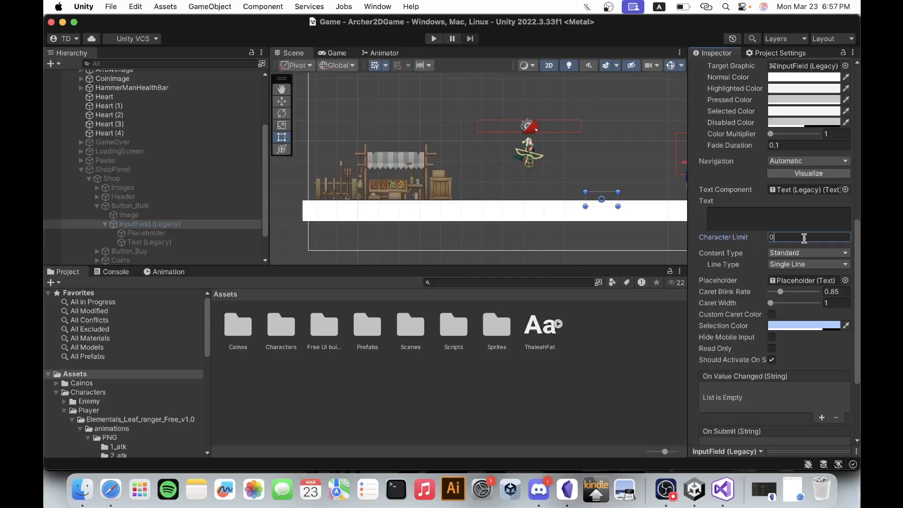
text(8)
click(806, 255)
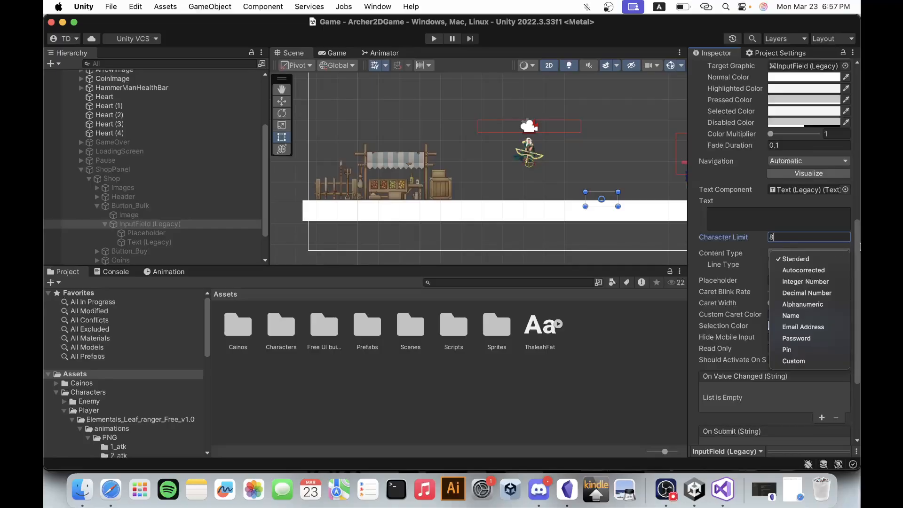
click(790, 258)
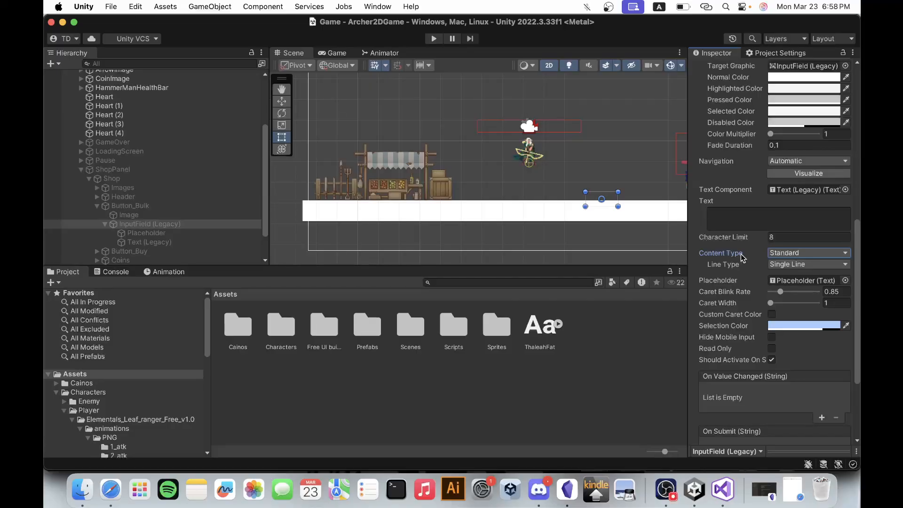
click(785, 254)
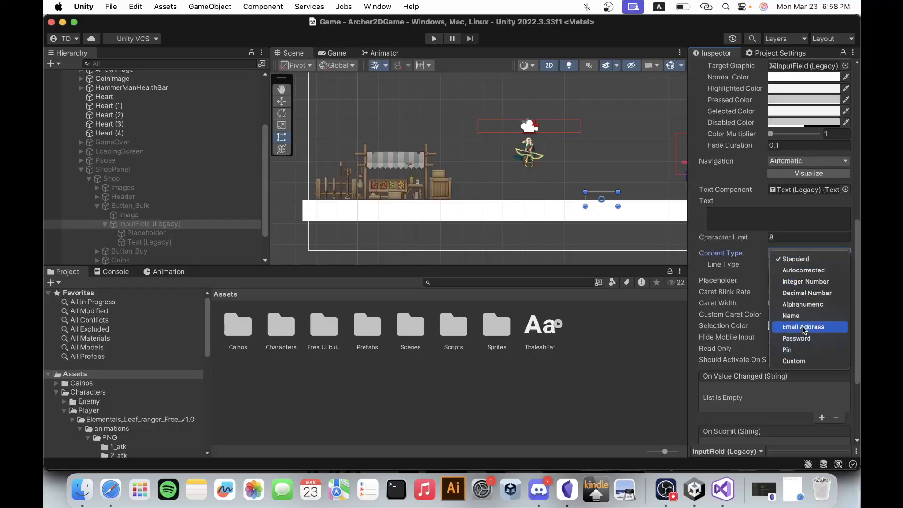
click(810, 282)
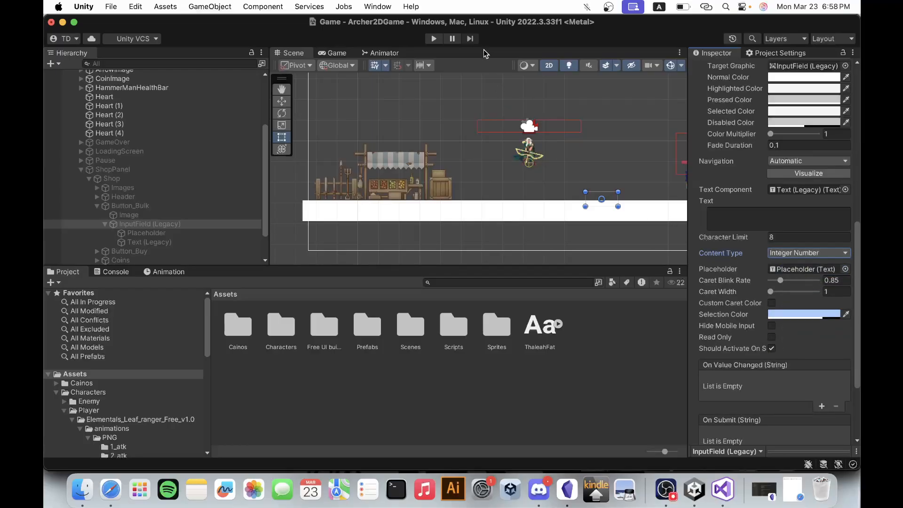
Play-test the number-only amount field in the shop by entering 1288448, and stop the game.
click(434, 39)
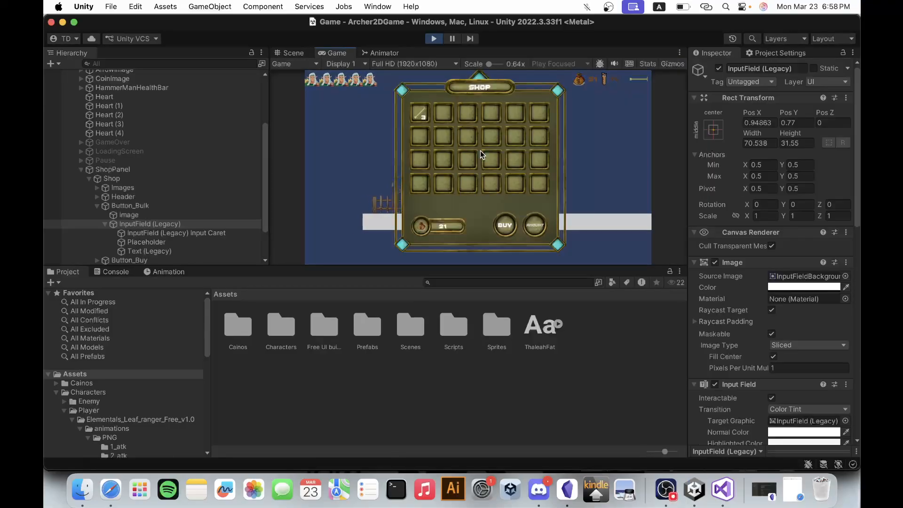
click(537, 225)
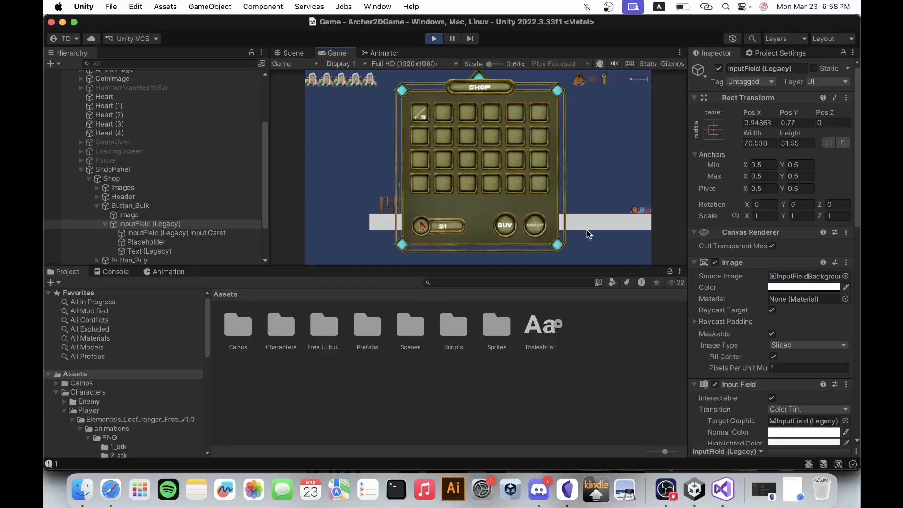
text(1288448)
click(439, 38)
Reduce the input field's character limit to 5.
scroll(780, 305, down, 10)
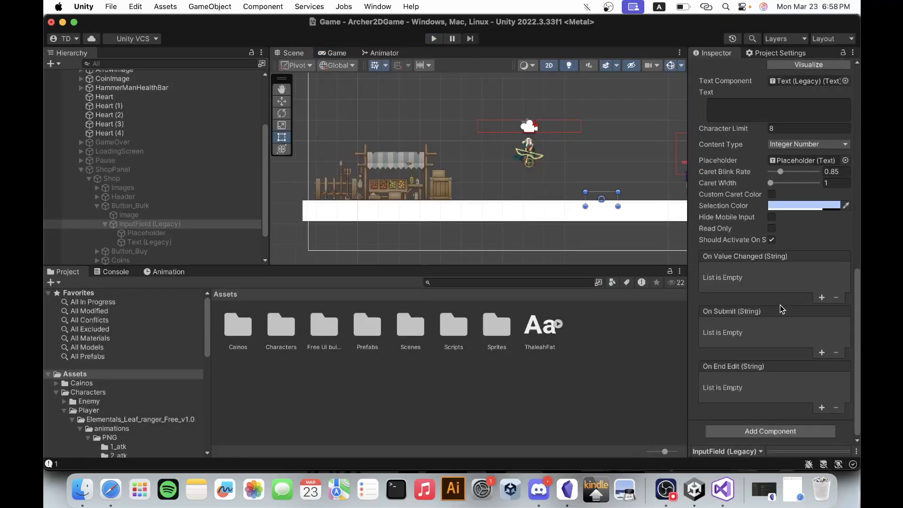
click(794, 130)
text(5)
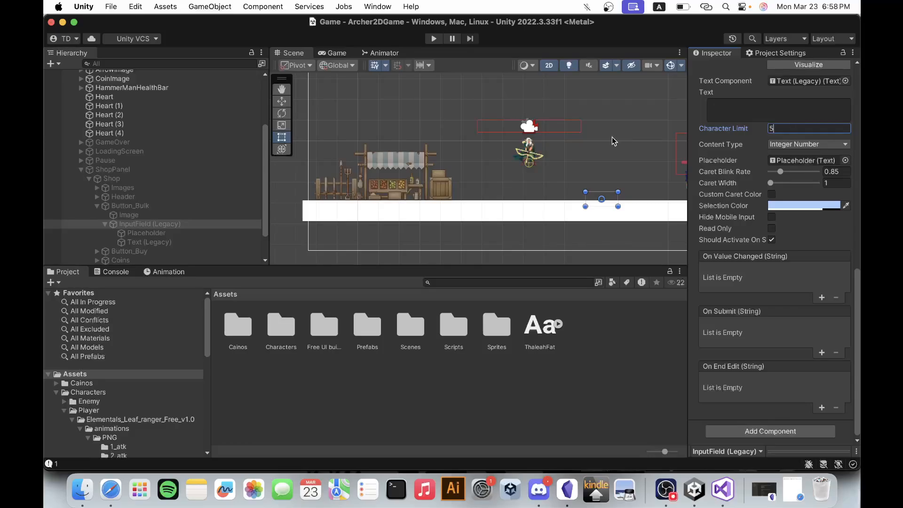
Play-test the five-character limit by opening the shop at the stall and entering 54468 in the amount field.
click(434, 39)
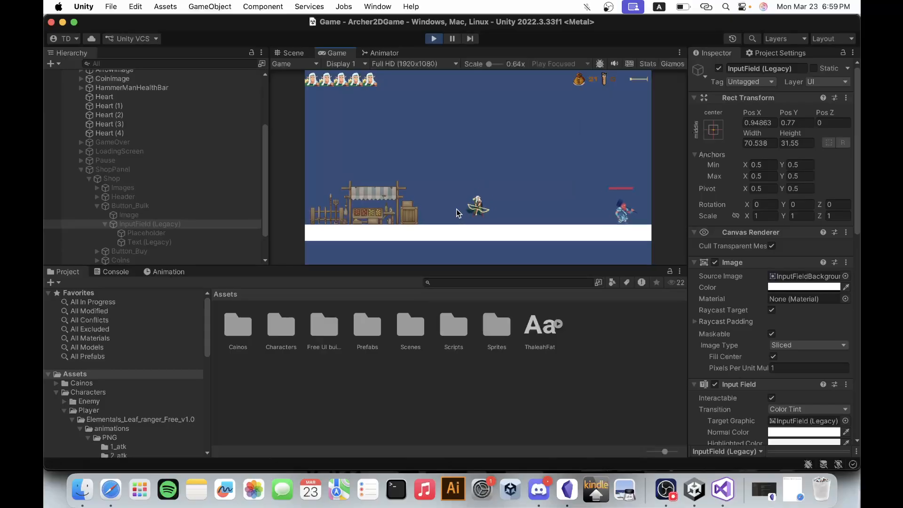
key(a)
key(e)
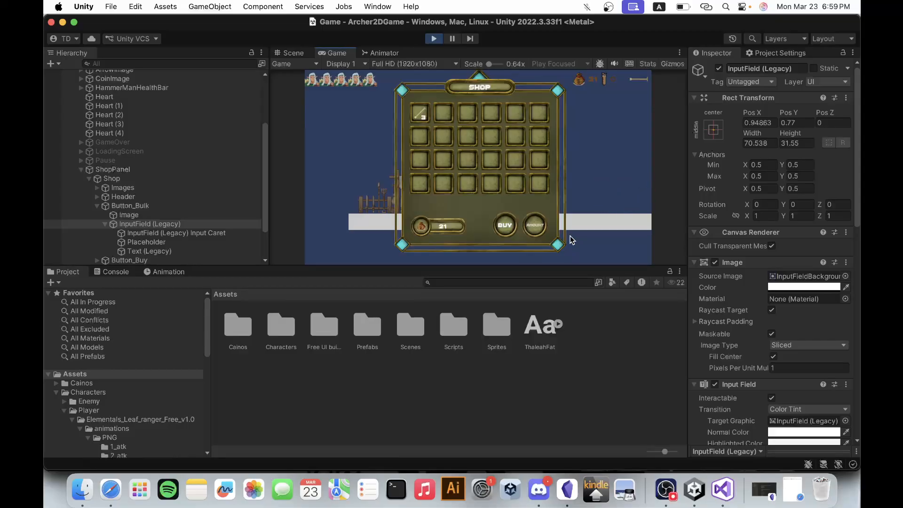
text(54468)
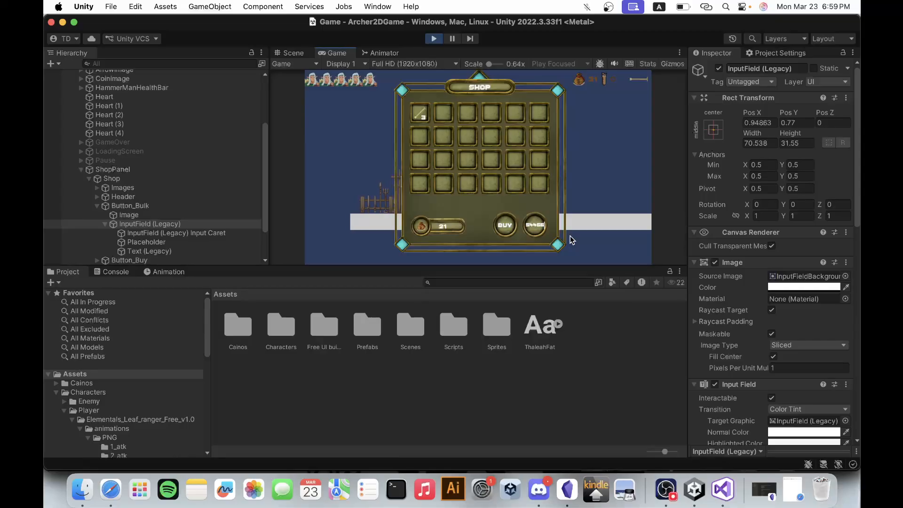
Stop the game and collapse the InputField (Legacy) and Button_Bulk branches in the scene hierarchy.
click(433, 38)
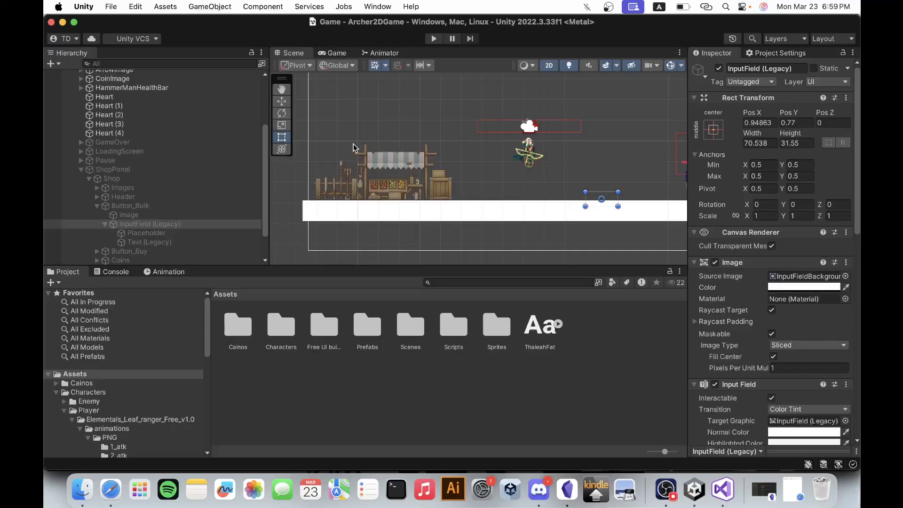
click(104, 223)
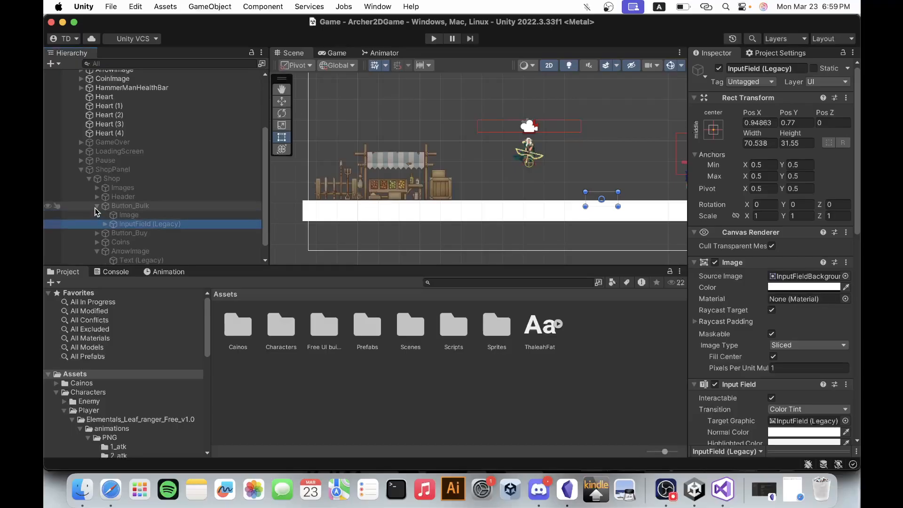
click(97, 206)
Run the game, open the shop, enter 12 as the amount, and inspect the Text (Legacy) object inside Button_Bulk's input field.
click(434, 38)
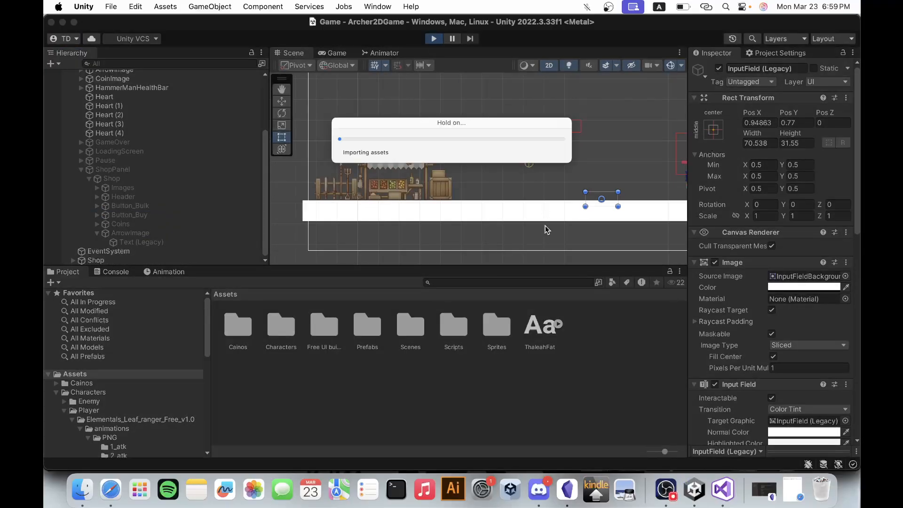
key(e)
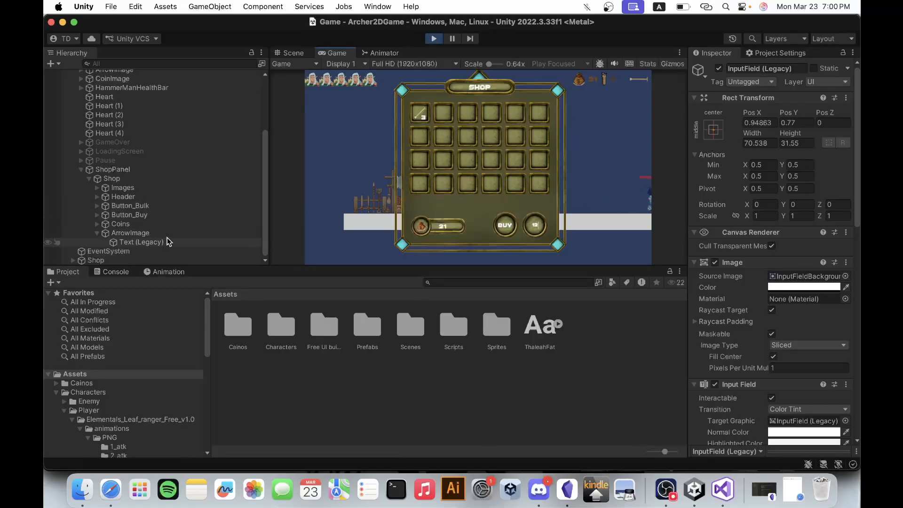
click(97, 234)
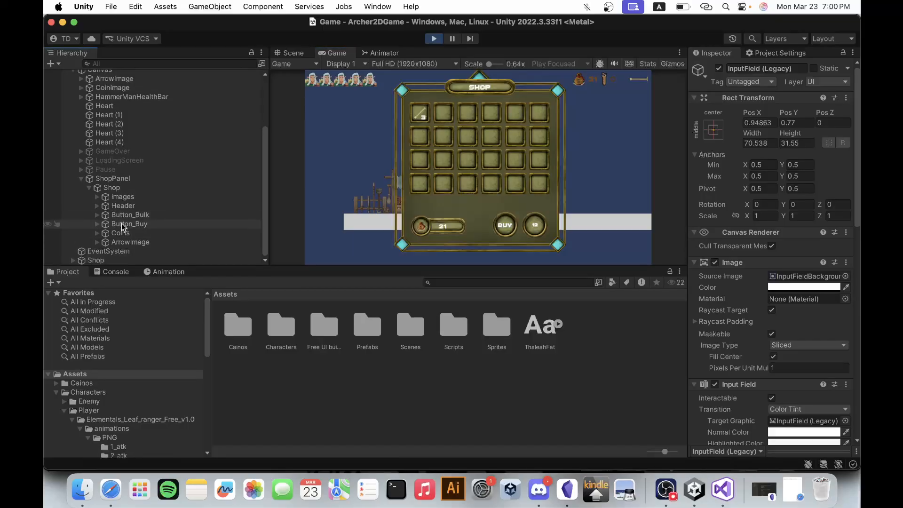
click(97, 215)
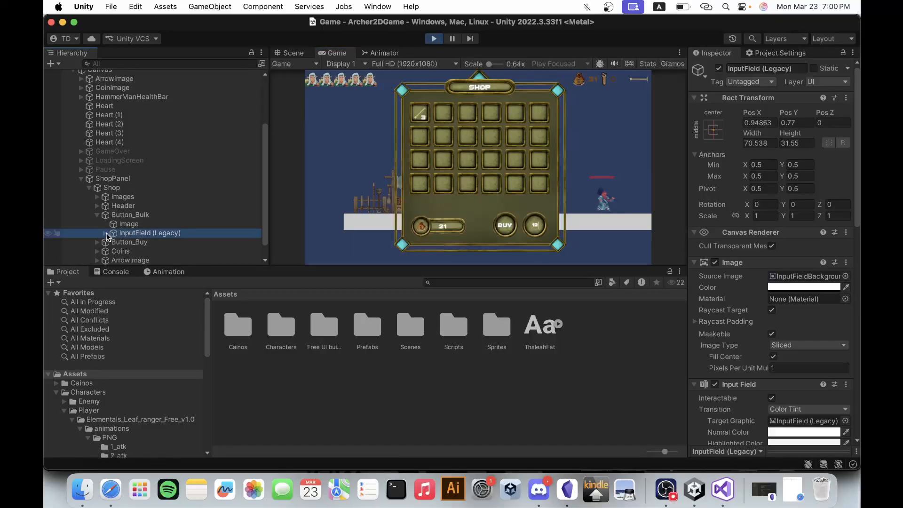
click(106, 233)
scroll(105, 236, down, 3)
click(149, 215)
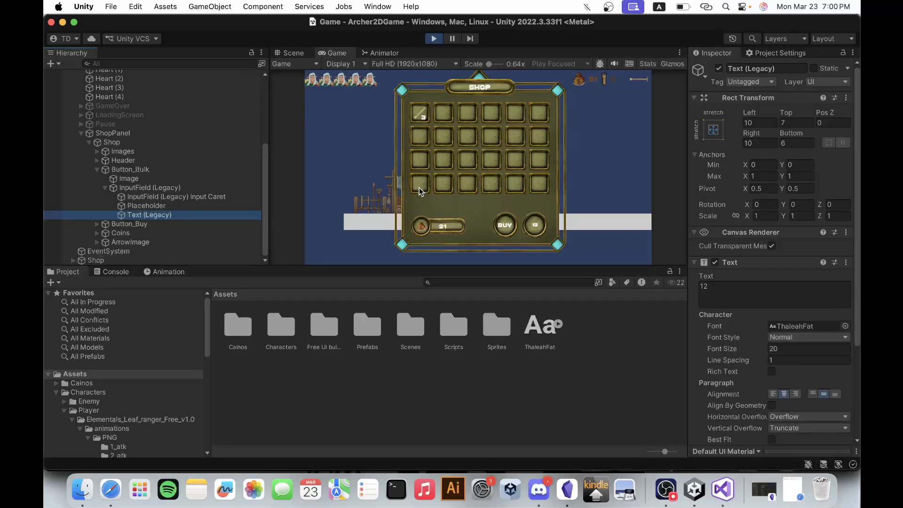
Extend the amount to 126 in the running shop and check the text value of the selected Text (Legacy) object.
click(540, 227)
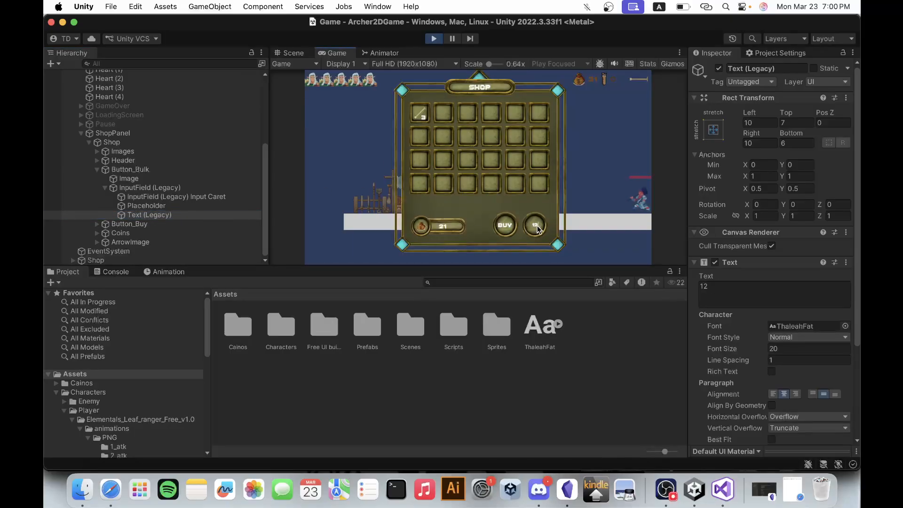
click(719, 293)
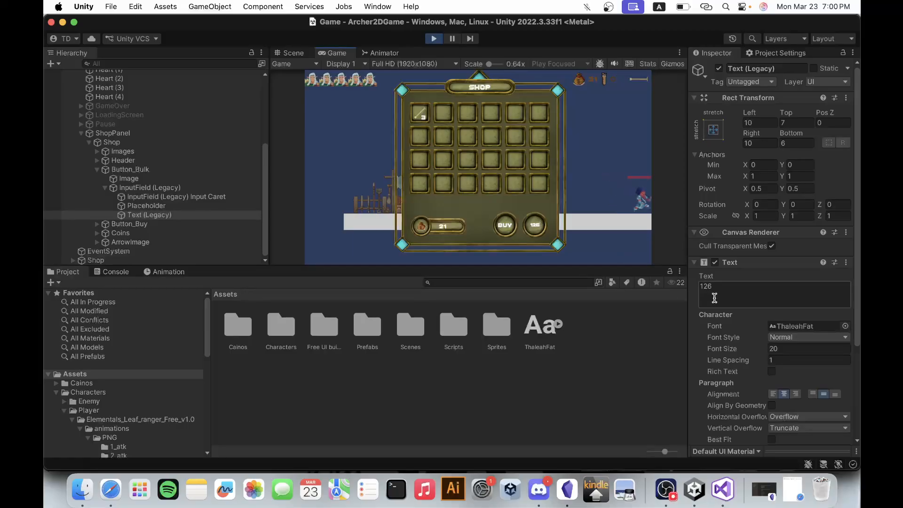
text(6)
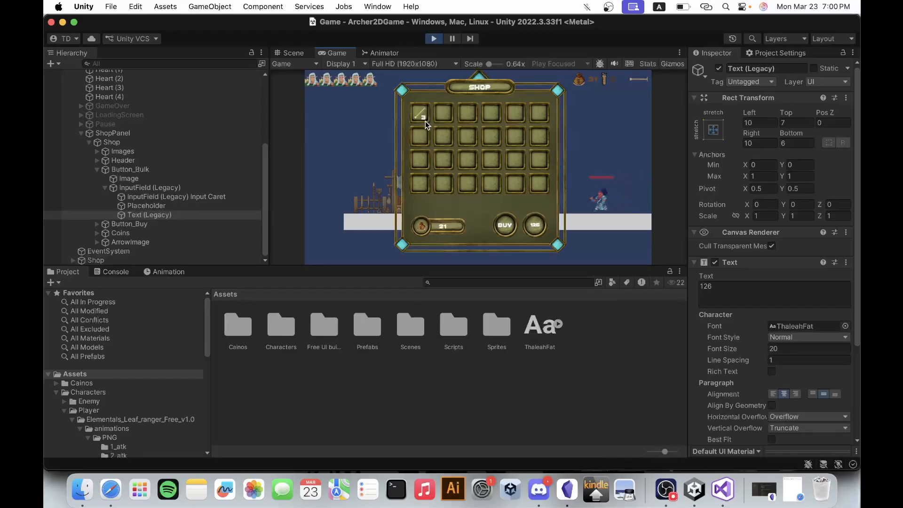
Try the shop's Buy button, test the amount field by entering 1 and replacing it with 2, and stop the game.
click(506, 229)
click(539, 224)
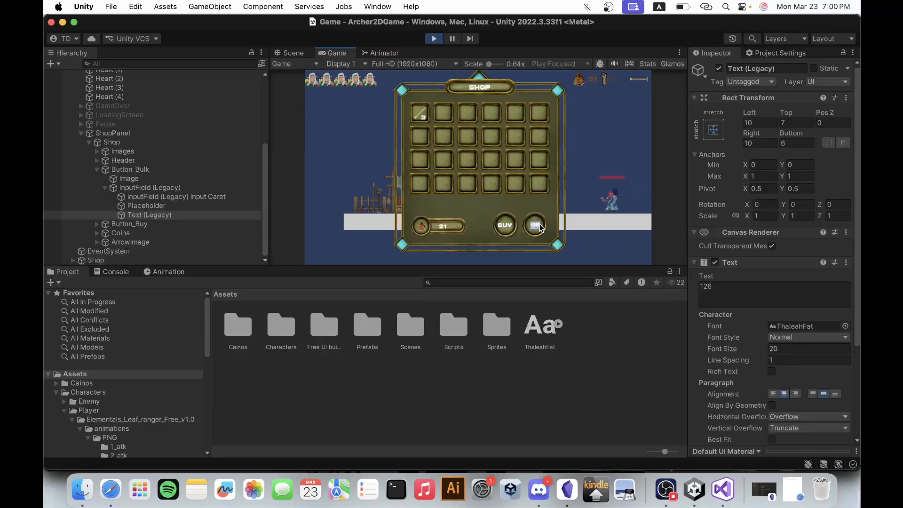
text(1)
key(BackSpace)
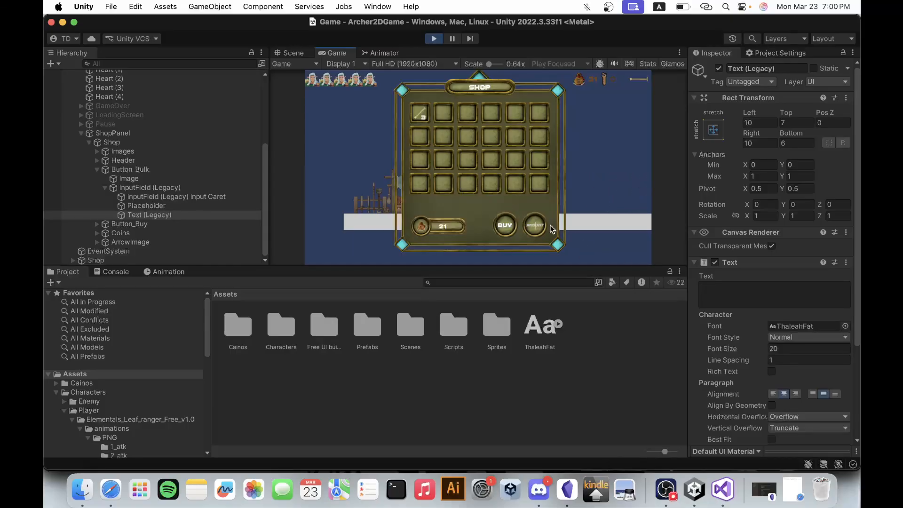
text(2)
click(434, 38)
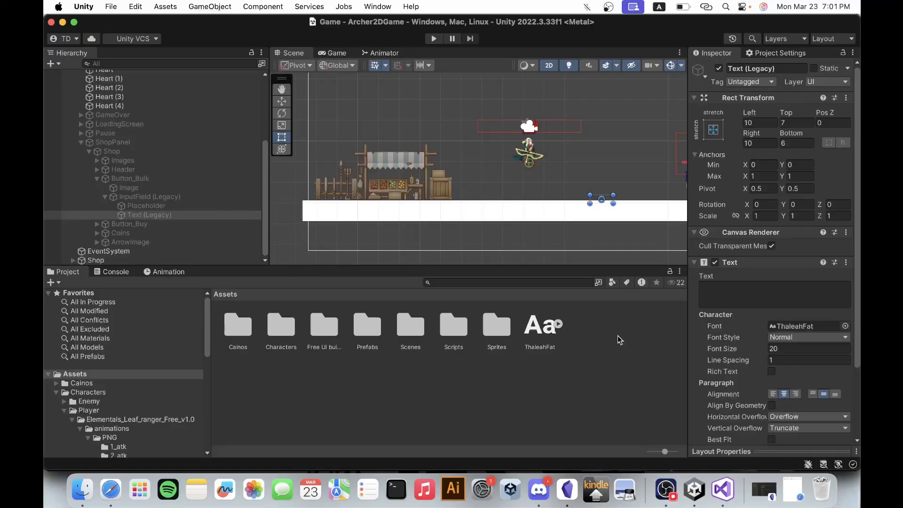
Collapse the ShopPanel and Canvas branches in the scene hierarchy.
click(79, 141)
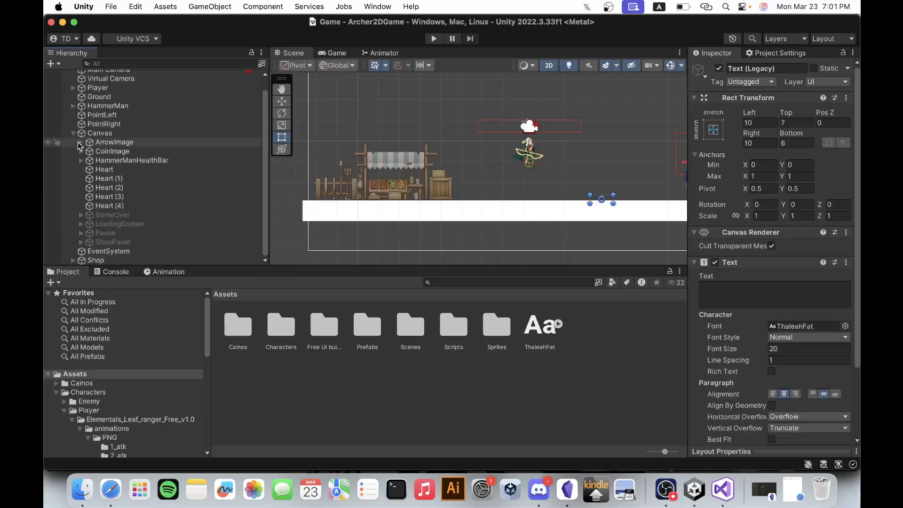
click(74, 133)
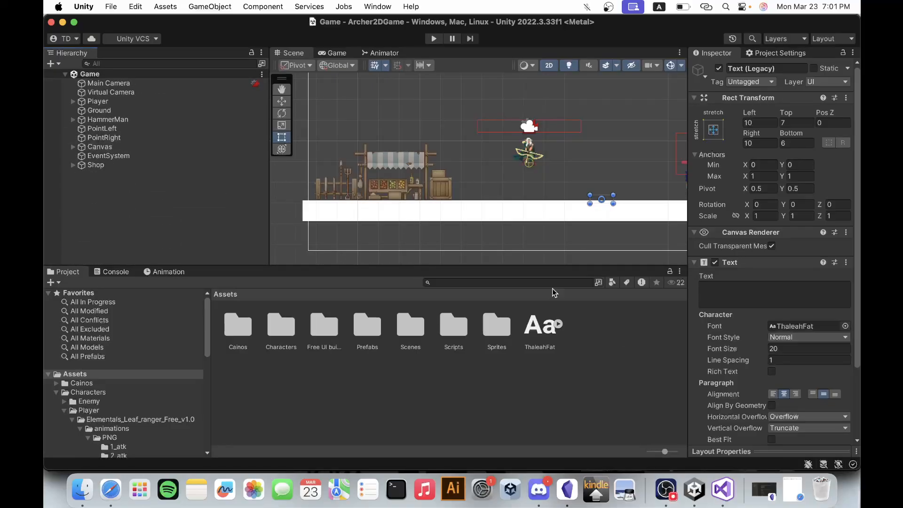
click(666, 489)
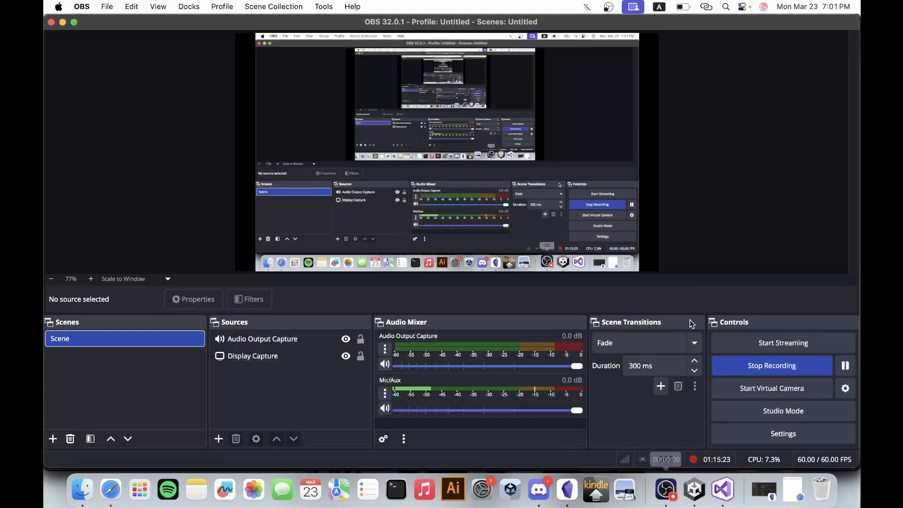